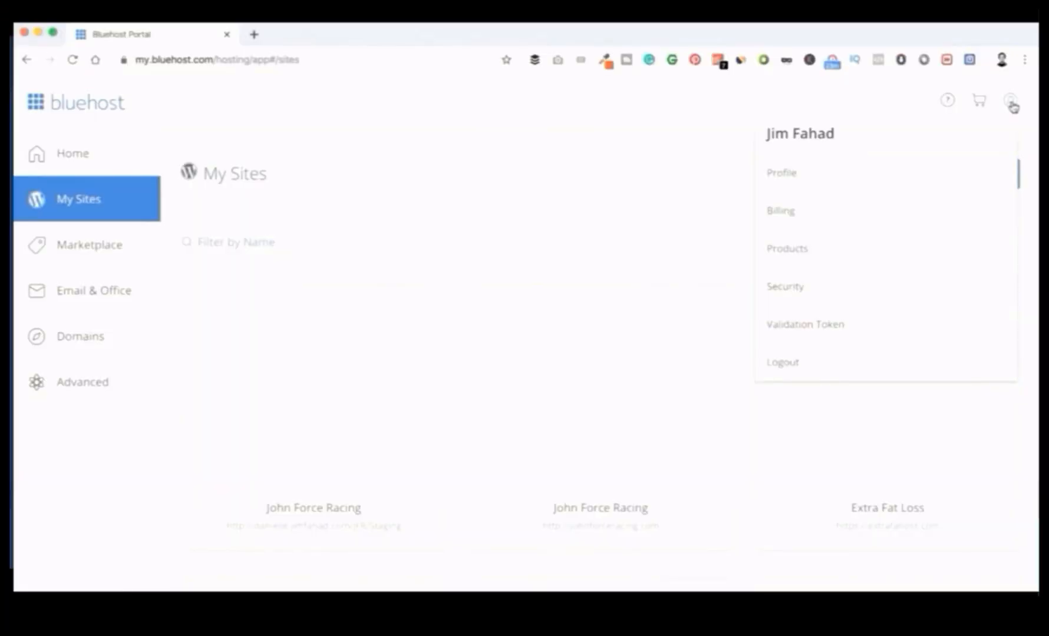
- Look through My Sites, then start a new hosting sign-up from the bluehost.com homepage
{"action": "scroll", "coordinate": [723, 325], "scroll_direction": "down", "scroll_amount": 10}
{"action": "scroll", "coordinate": [724, 326], "scroll_direction": "down", "scroll_amount": 10}
{"action": "scroll", "coordinate": [723, 326], "scroll_direction": "up", "scroll_amount": 15}
{"action": "scroll", "coordinate": [724, 326], "scroll_direction": "down", "scroll_amount": 20}
{"action": "scroll", "coordinate": [723, 326], "scroll_direction": "down", "scroll_amount": 5}
{"action": "scroll", "coordinate": [723, 325], "scroll_direction": "up", "scroll_amount": 5}
{"action": "scroll", "coordinate": [724, 326], "scroll_direction": "down", "scroll_amount": 8}
{"action": "scroll", "coordinate": [724, 326], "scroll_direction": "down", "scroll_amount": 7}
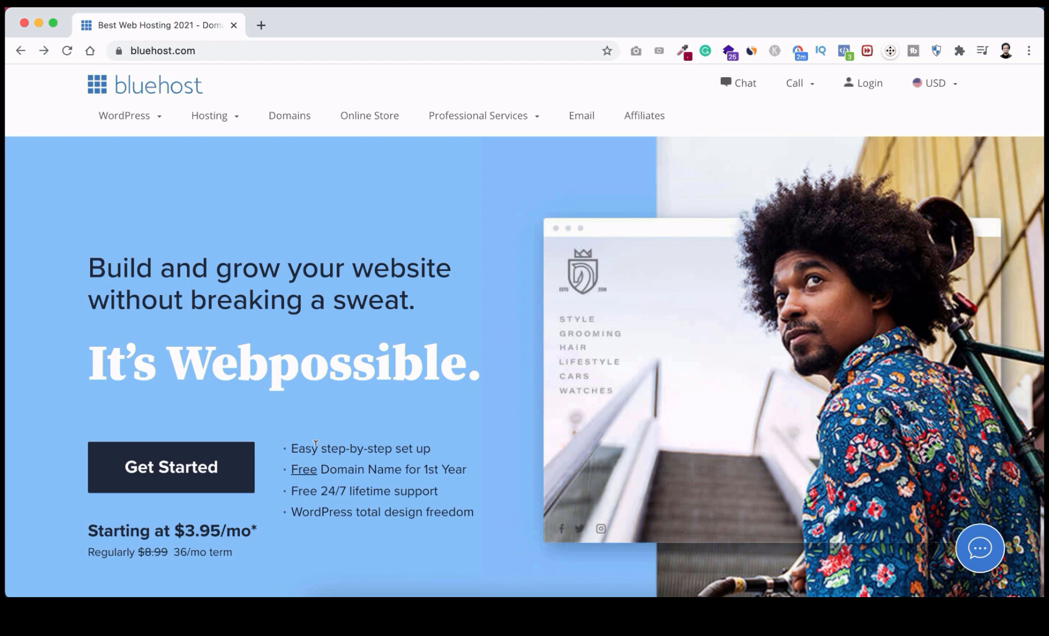
{"action": "left_click", "coordinate": [218, 470]}
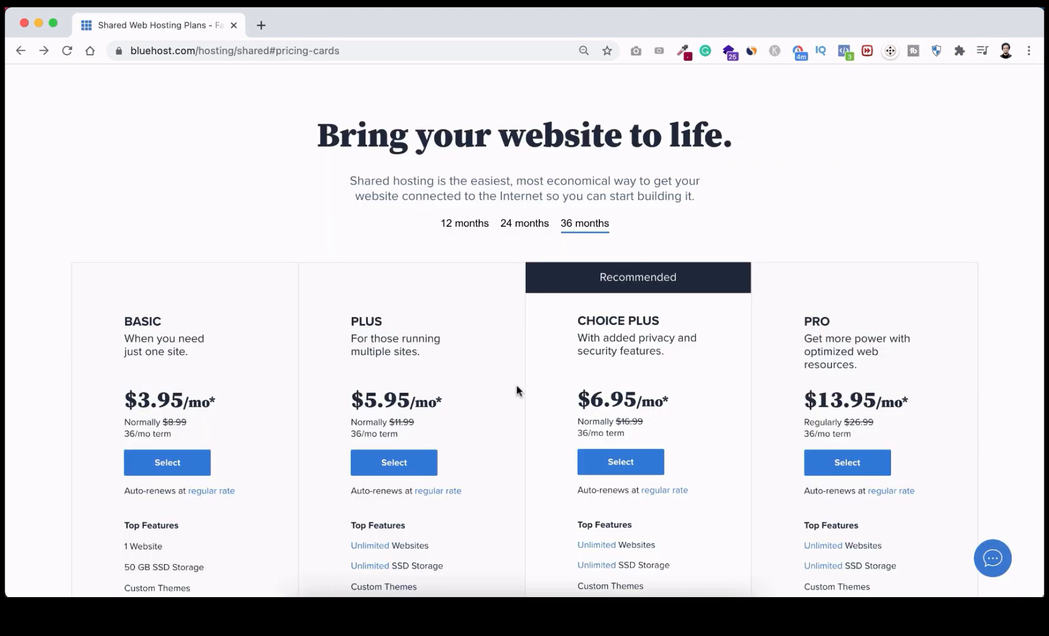
- Review the shared hosting plans: Basic $3.95/mo, Plus $5.95, Choice Plus $6.95, Pro $13.95
{"action": "scroll", "coordinate": [516, 386], "scroll_direction": "down", "scroll_amount": 5}
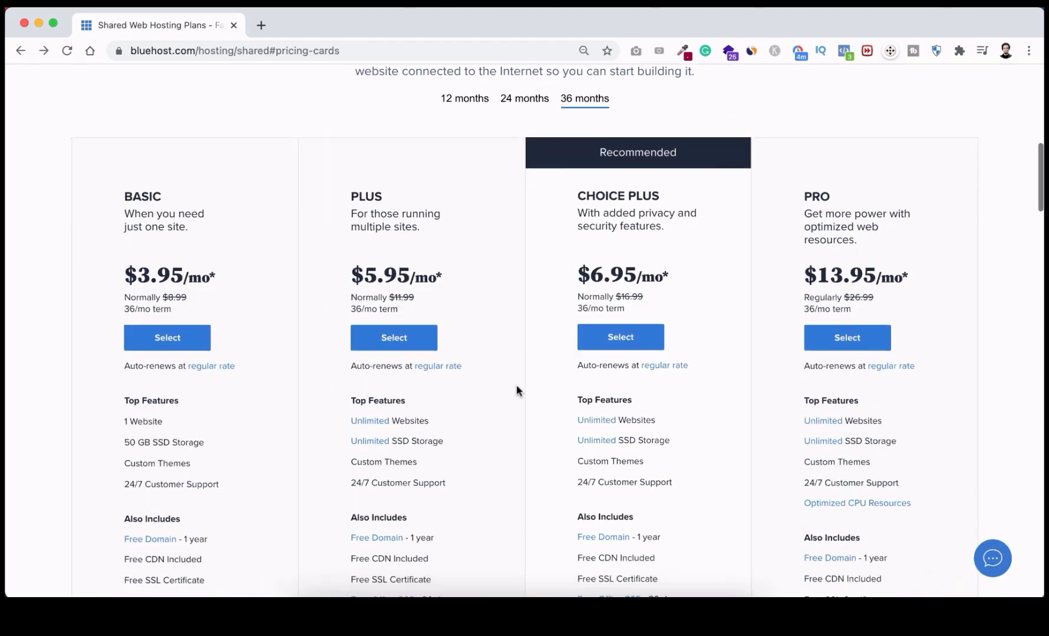
{"action": "scroll", "coordinate": [516, 391], "scroll_direction": "down", "scroll_amount": 5}
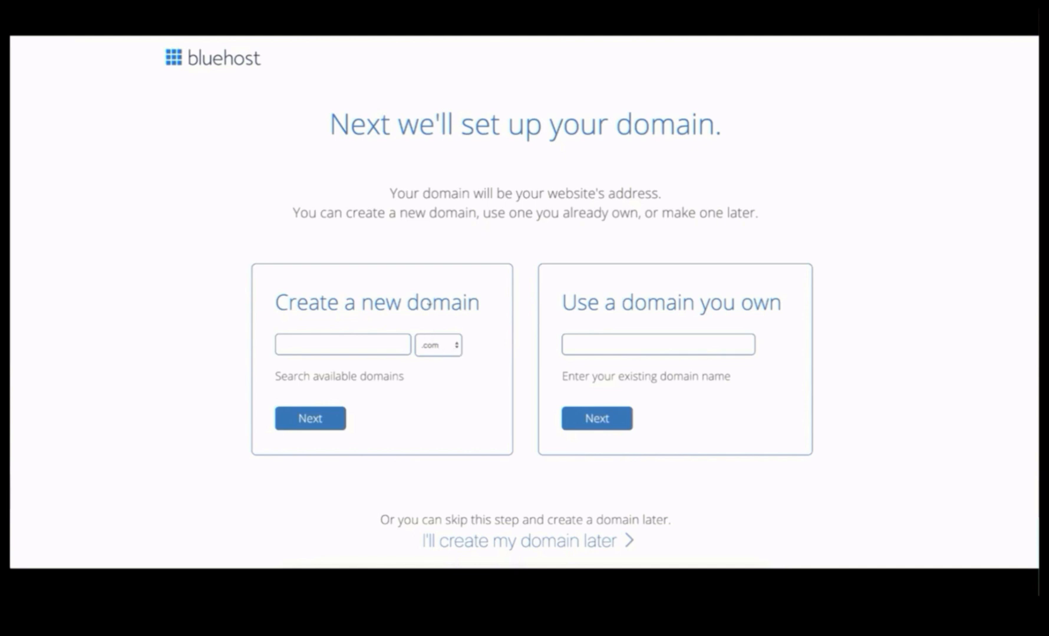
- Try registering apple.com as the new domain
{"action": "left_click", "coordinate": [340, 343]}
{"action": "type", "text": "a"}
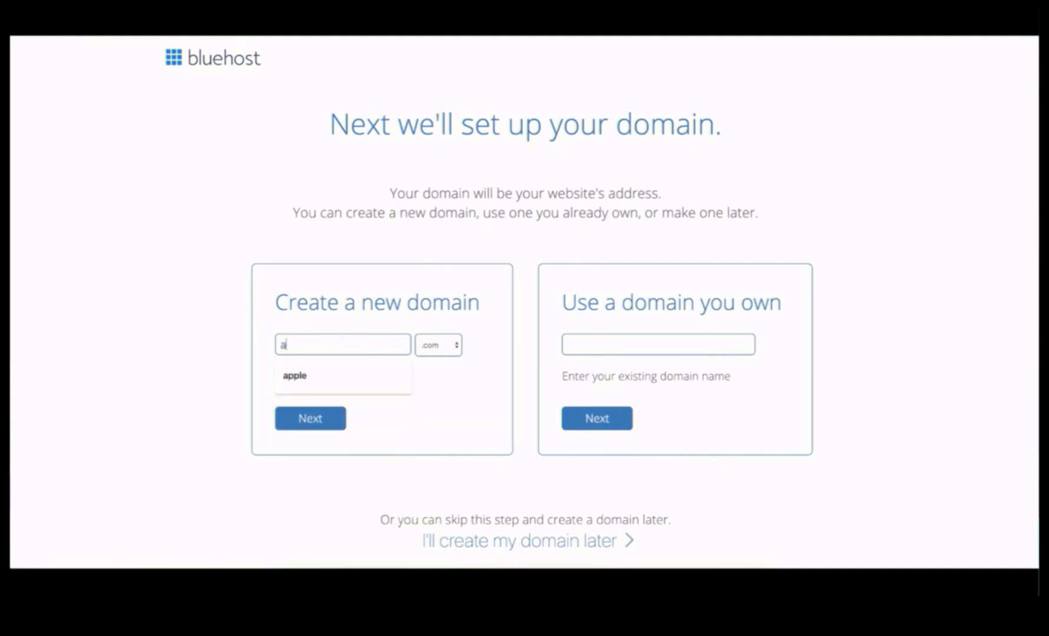
{"action": "type", "text": "pple"}
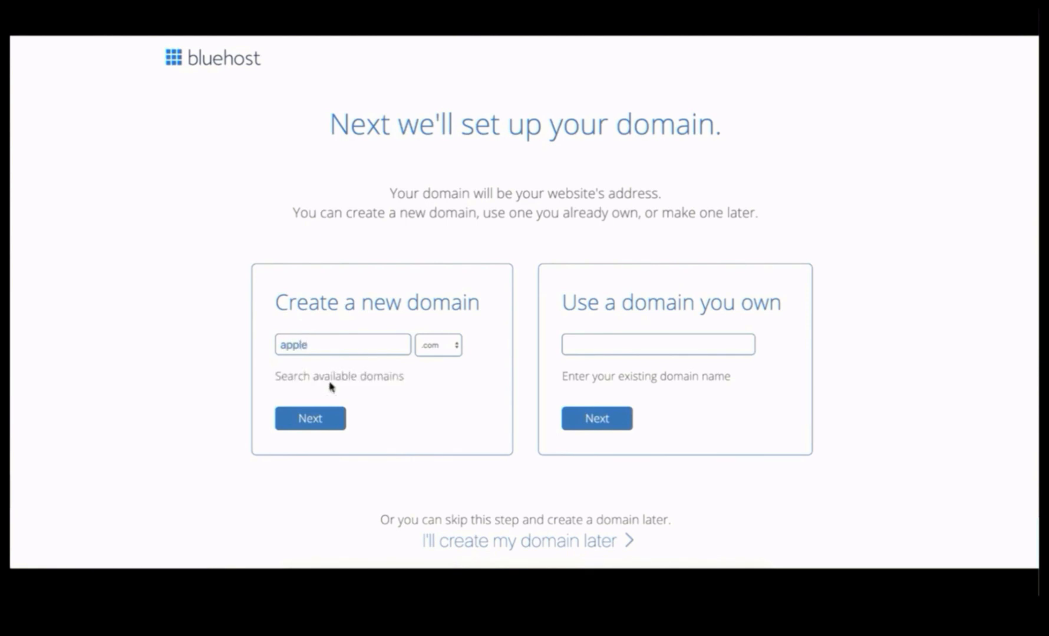
{"action": "left_click", "coordinate": [321, 429]}
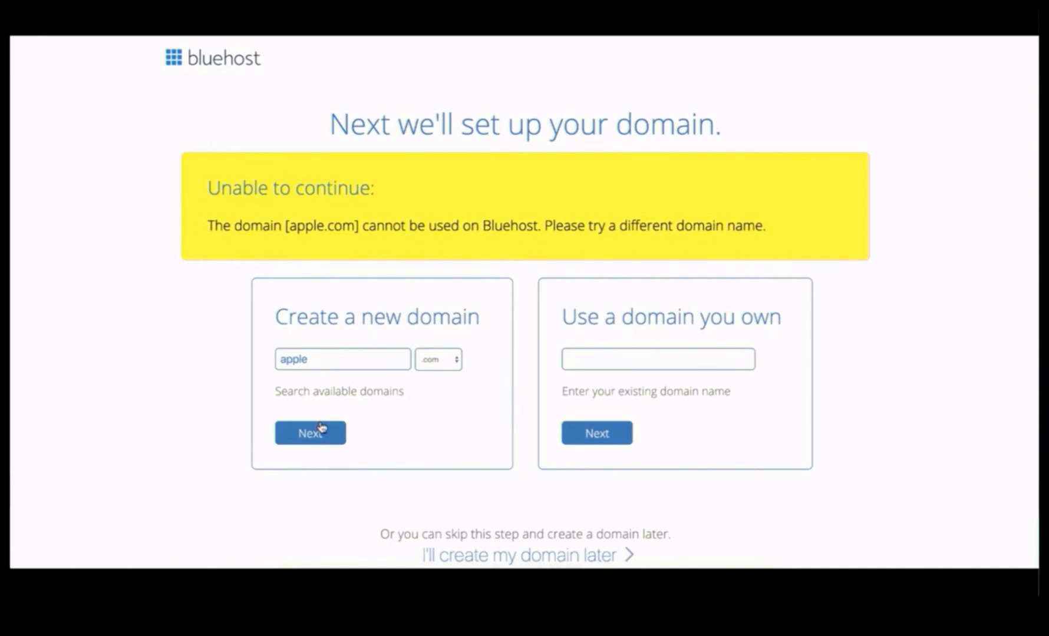
- Replace the name with ourelementor, keep .com, and continue once it is available
{"action": "left_click_drag", "start_coordinate": [307, 360], "coordinate": [275, 359]}
{"action": "left_click", "coordinate": [436, 361]}
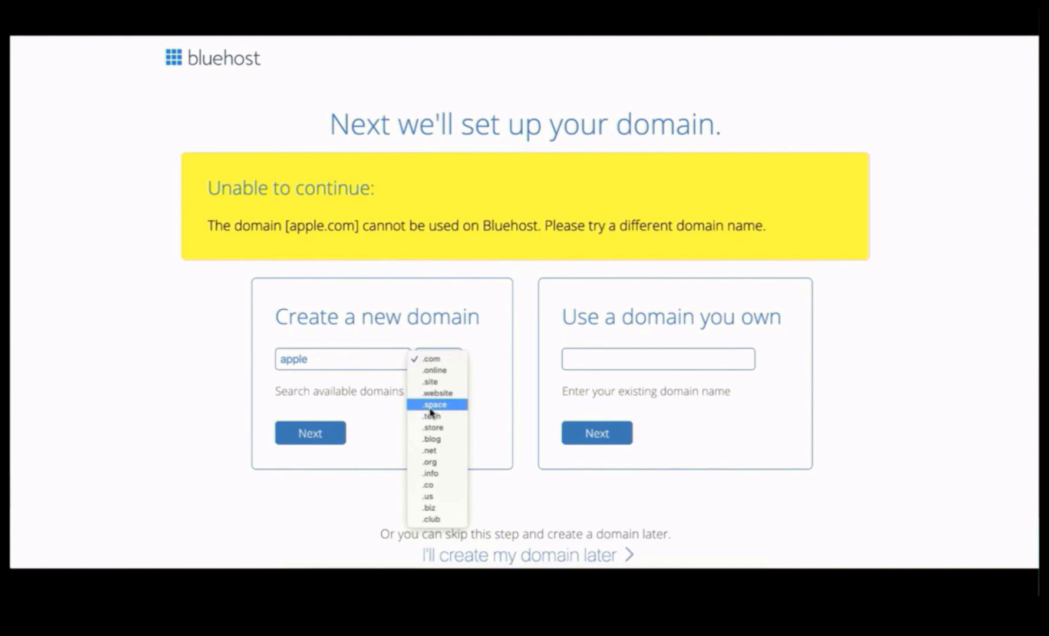
{"action": "left_click", "coordinate": [434, 362]}
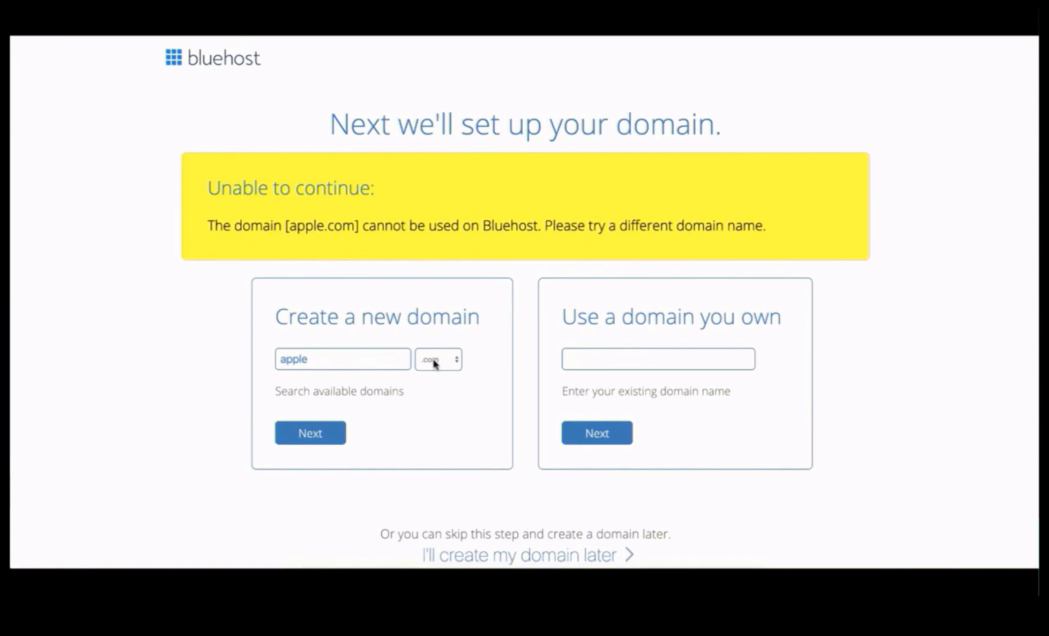
{"action": "double_click", "coordinate": [330, 358]}
{"action": "type", "text": "our"}
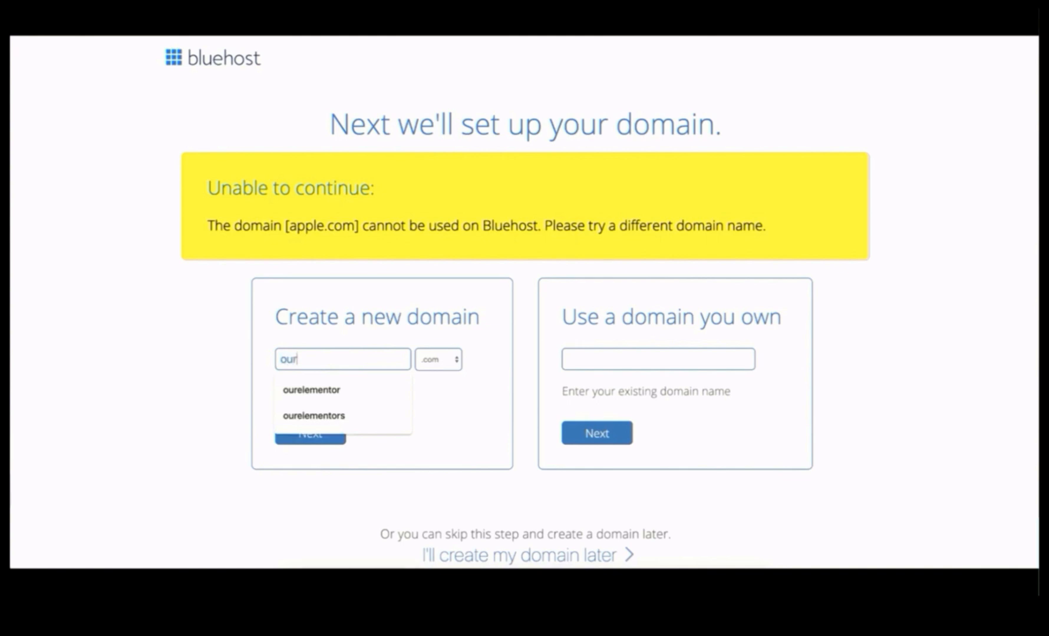
{"action": "type", "text": "elementor"}
{"action": "left_click", "coordinate": [251, 394]}
{"action": "left_click", "coordinate": [312, 432]}
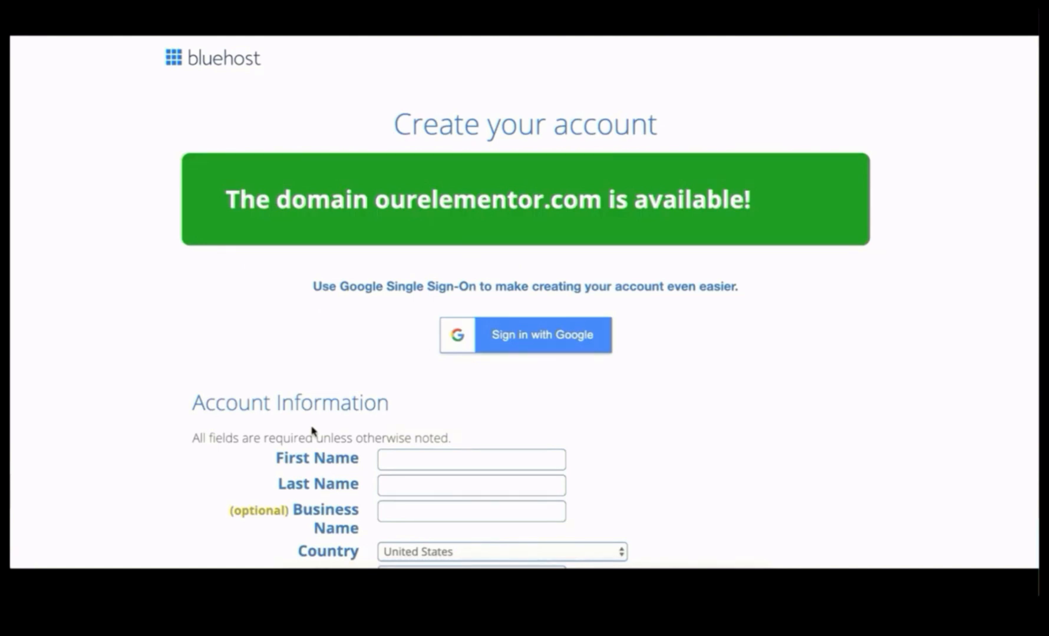
- Enter the owner's first name, last name and business name on the account form
{"action": "scroll", "coordinate": [313, 432], "scroll_direction": "down", "scroll_amount": 4}
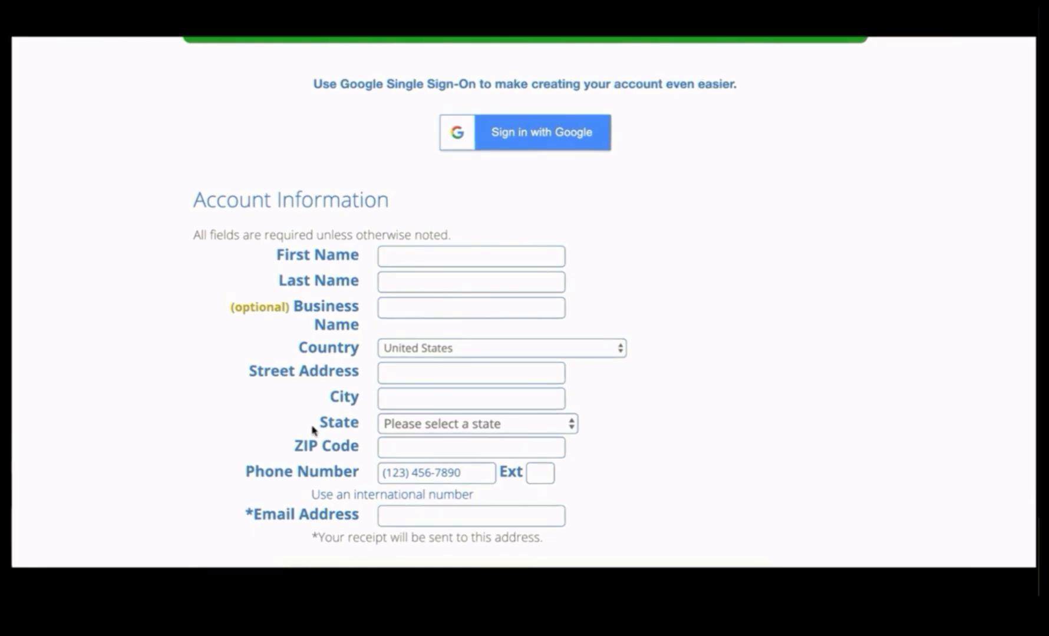
{"action": "left_click", "coordinate": [415, 256]}
{"action": "key", "text": "Tab"}
{"action": "key", "text": "Tab"}
- Autofill the street address, phone number and e-mail from saved details, then check them
{"action": "left_click", "coordinate": [440, 348]}
{"action": "scroll", "coordinate": [441, 211], "scroll_direction": "up", "scroll_amount": 10}
{"action": "left_click", "coordinate": [450, 367]}
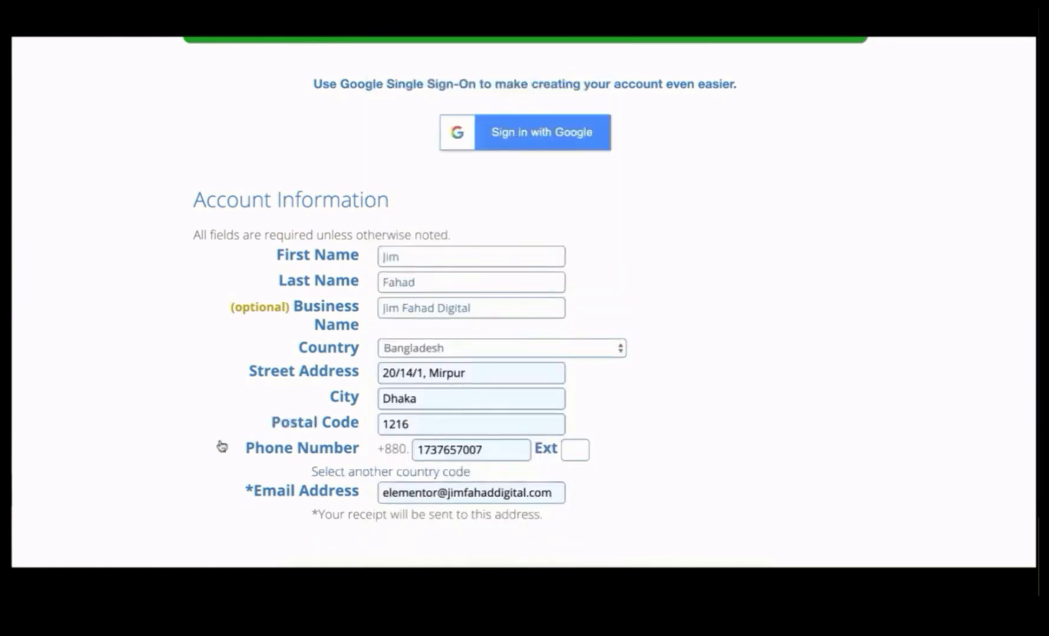
{"action": "left_click_drag", "start_coordinate": [470, 307], "coordinate": [374, 304]}
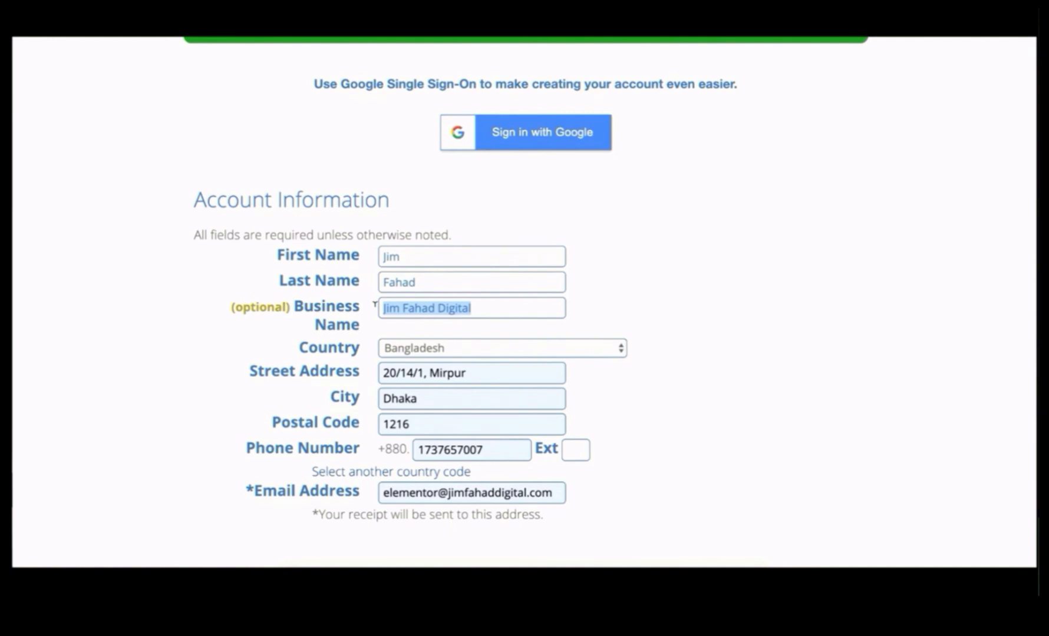
{"action": "left_click", "coordinate": [459, 306]}
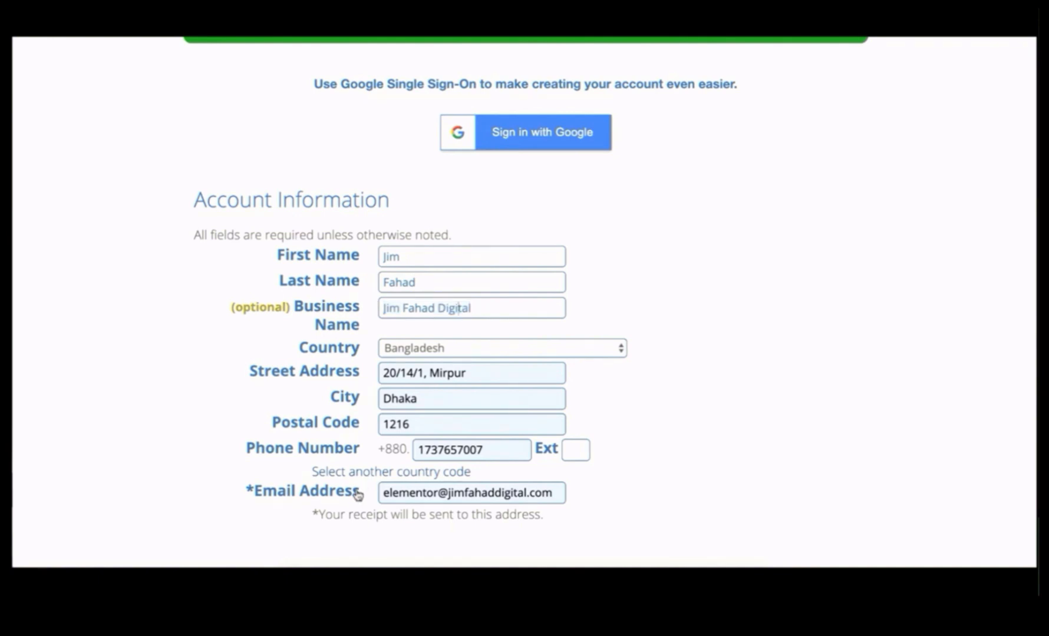
{"action": "left_click_drag", "start_coordinate": [399, 491], "coordinate": [465, 491]}
{"action": "left_click", "coordinate": [435, 491]}
{"action": "scroll", "coordinate": [618, 488], "scroll_direction": "down", "scroll_amount": 4}
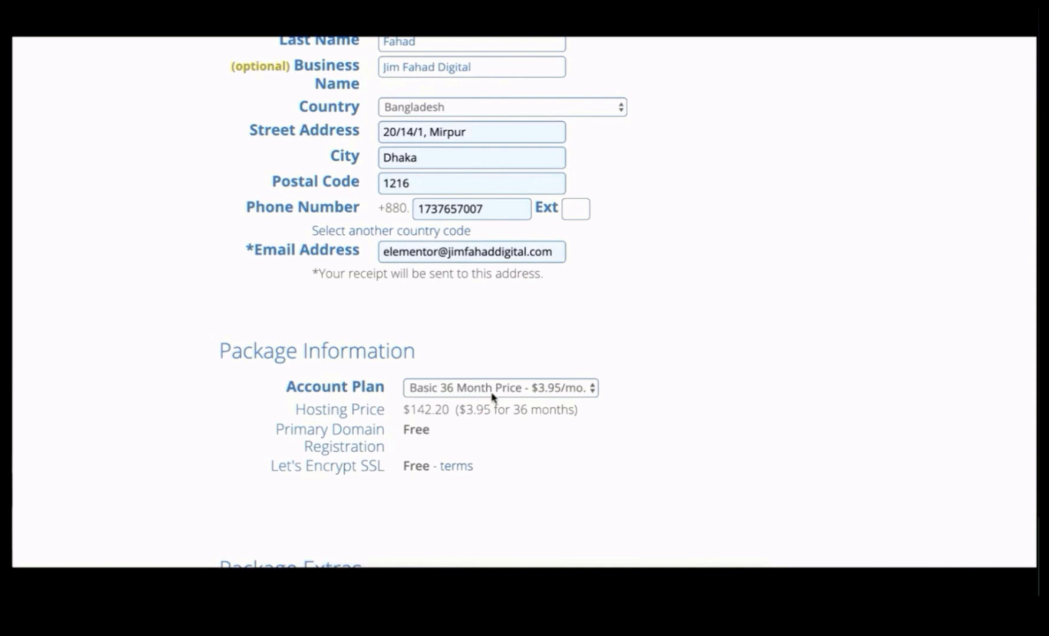
- Switch the account plan to Basic 12 Month at $5.95/mo, making hosting $71.40
{"action": "left_click", "coordinate": [510, 394]}
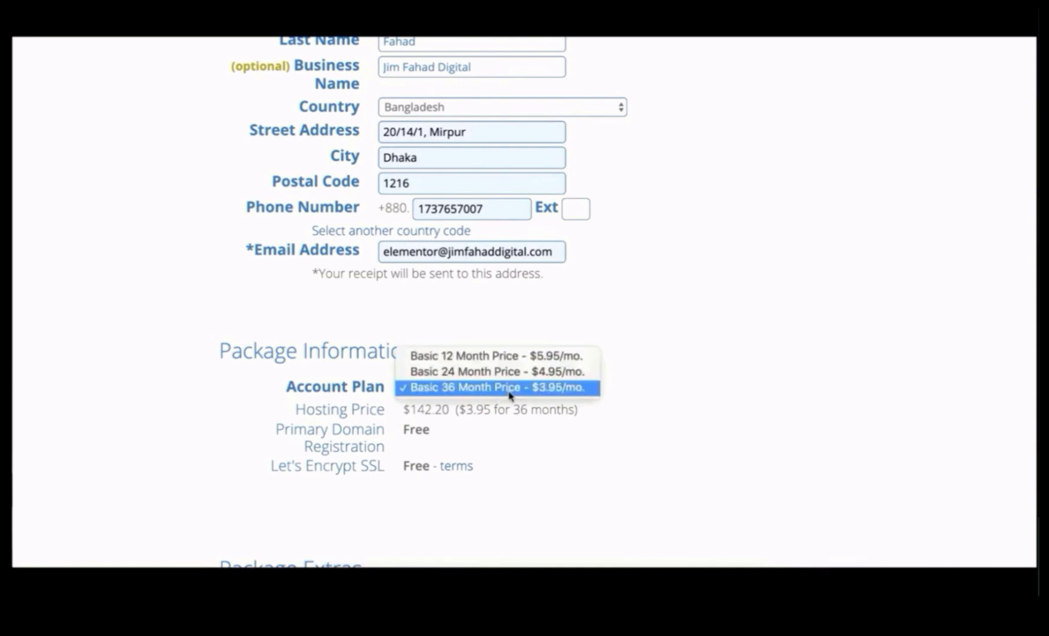
{"action": "left_click", "coordinate": [510, 357]}
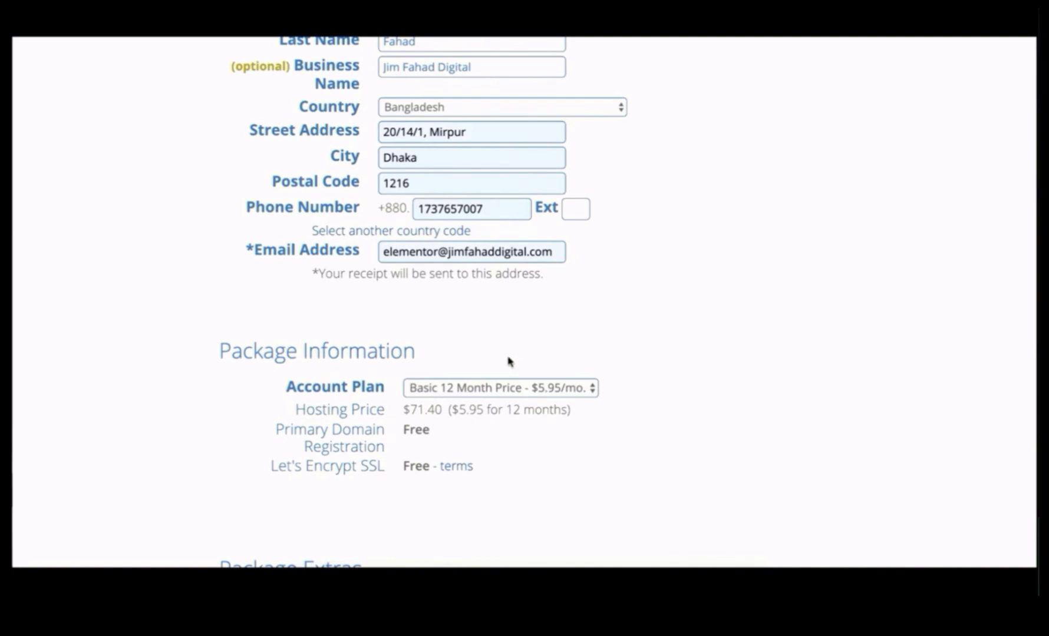
{"action": "scroll", "coordinate": [509, 361], "scroll_direction": "down", "scroll_amount": 5}
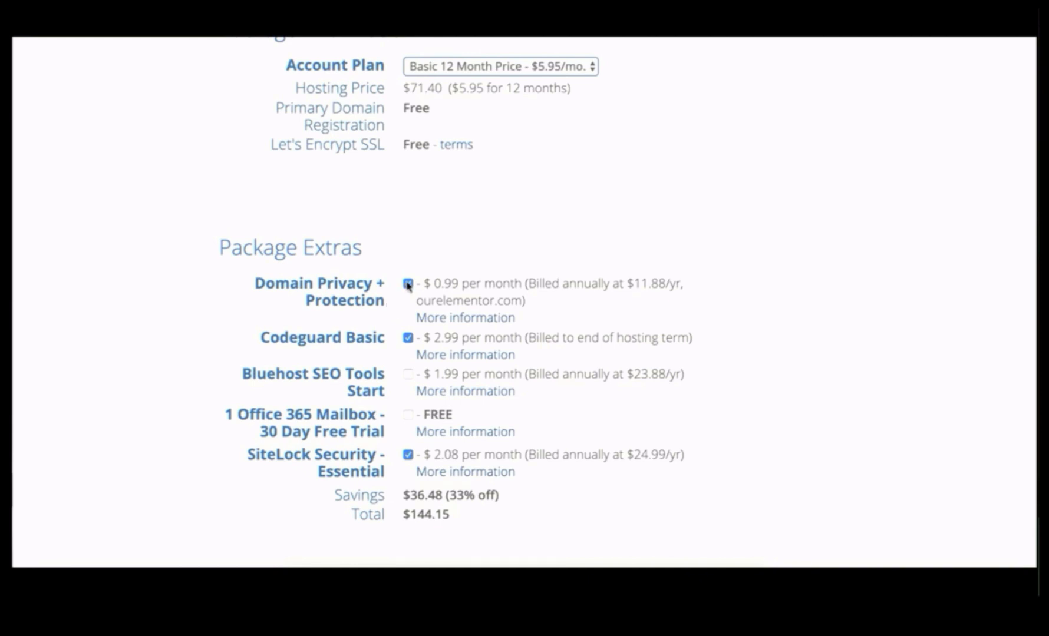
- Untick Domain Privacy + Protection (confirming Turn It Off), Codeguard Basic and SiteLock Security
{"action": "left_click", "coordinate": [407, 283]}
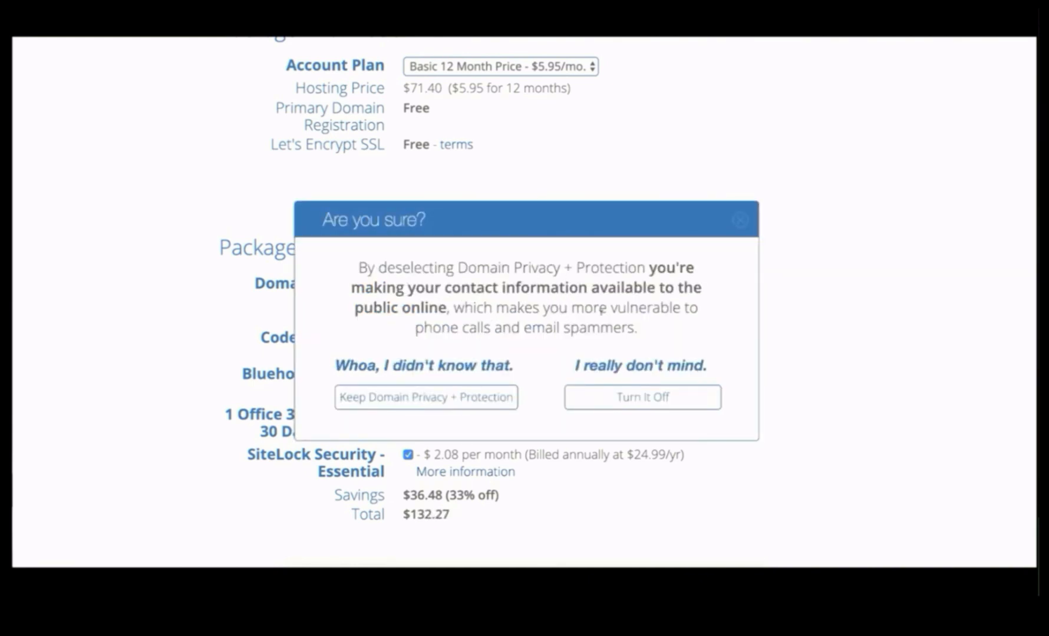
{"action": "left_click", "coordinate": [617, 398]}
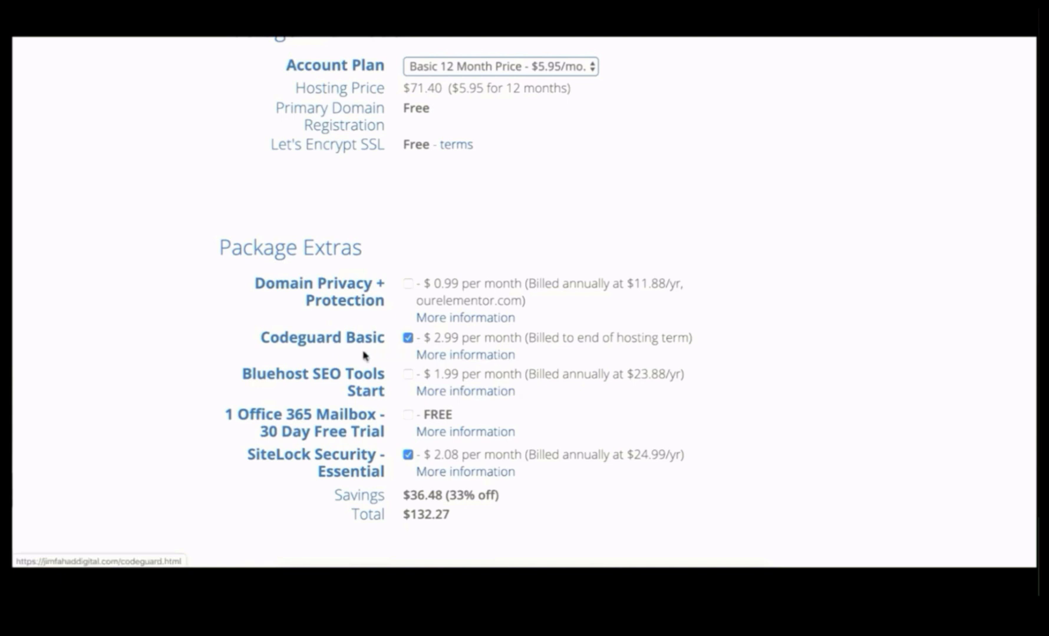
{"action": "left_click", "coordinate": [407, 338]}
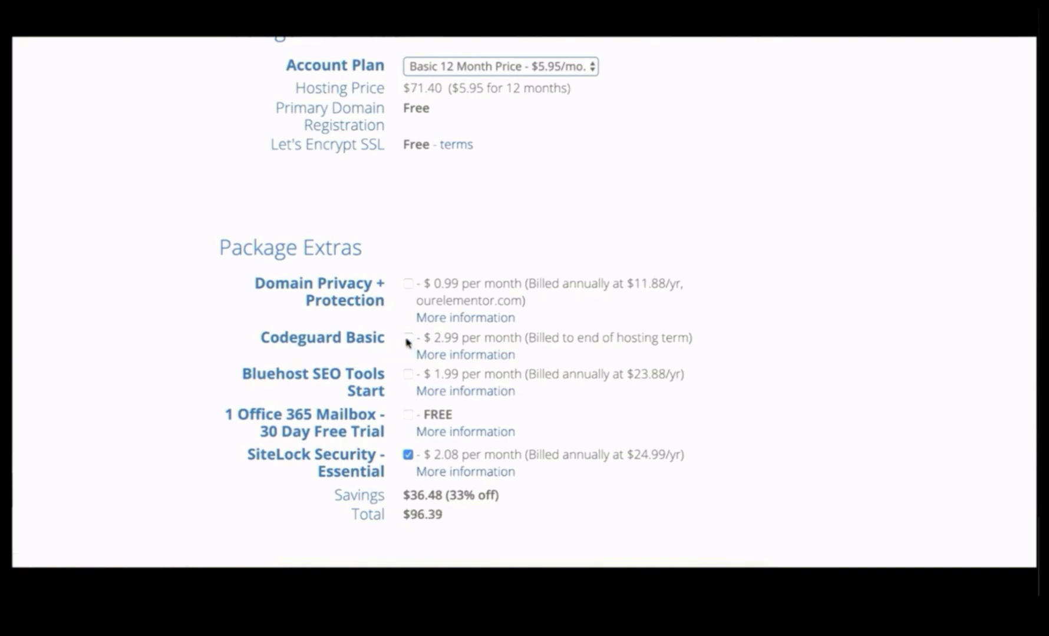
{"action": "left_click", "coordinate": [408, 455]}
- Fill the credit card from saved payment details, accept the Terms of Service and submit the order
{"action": "scroll", "coordinate": [451, 524], "scroll_direction": "down", "scroll_amount": 7}
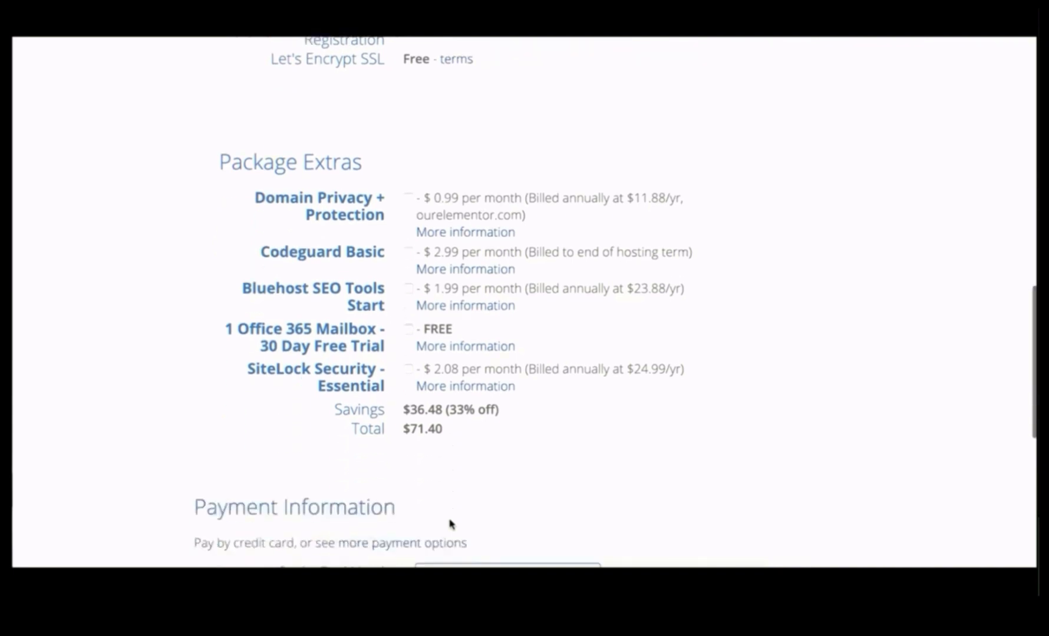
{"action": "scroll", "coordinate": [451, 524], "scroll_direction": "down", "scroll_amount": 2}
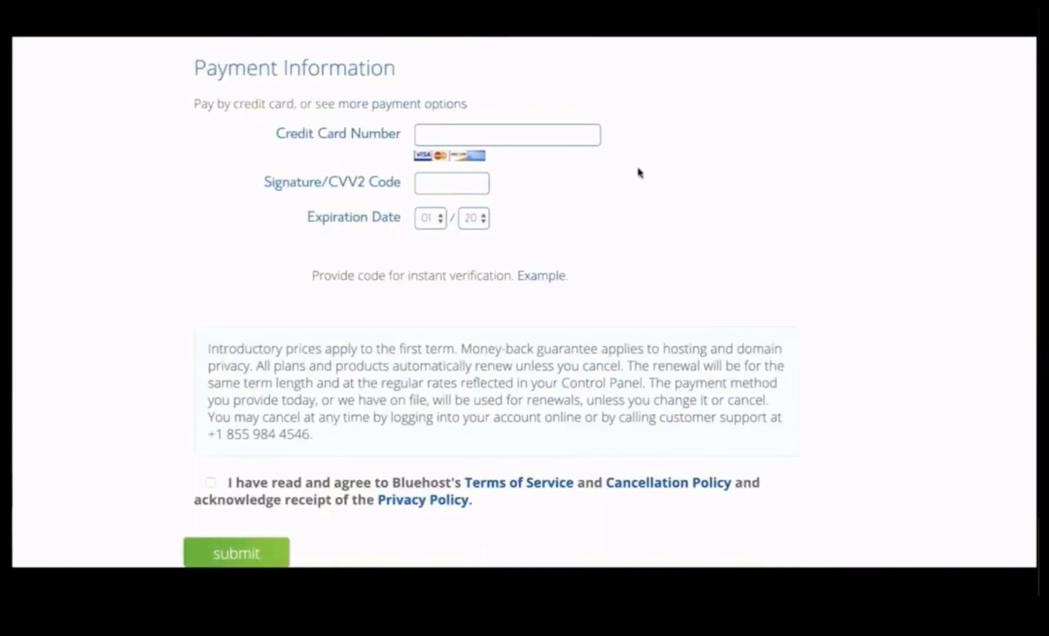
{"action": "left_click", "coordinate": [551, 135]}
{"action": "left_click", "coordinate": [507, 173]}
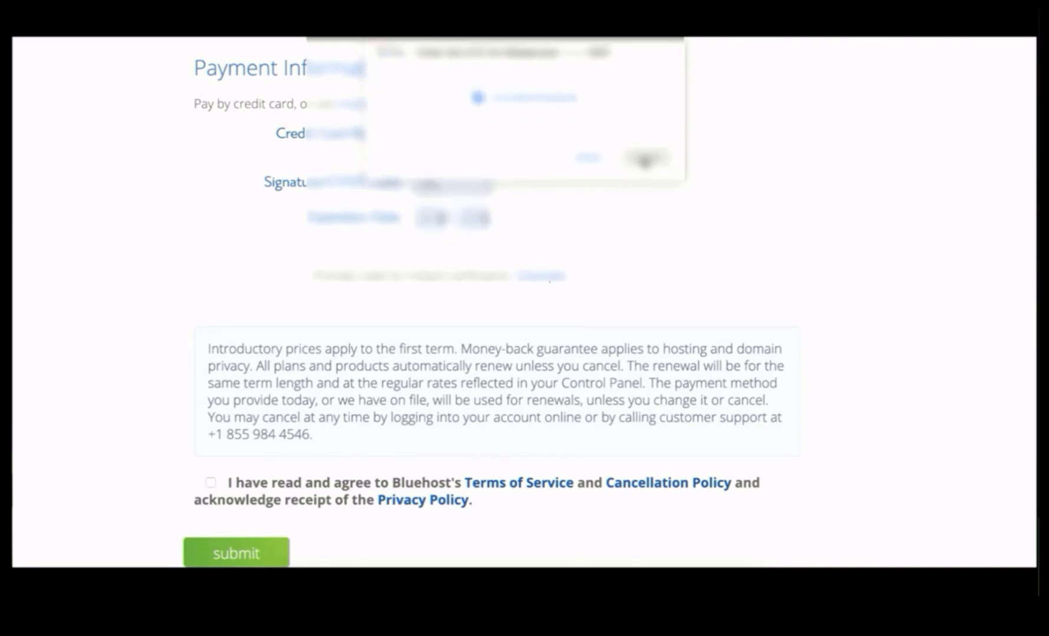
{"action": "left_click", "coordinate": [645, 159]}
{"action": "left_click", "coordinate": [211, 483]}
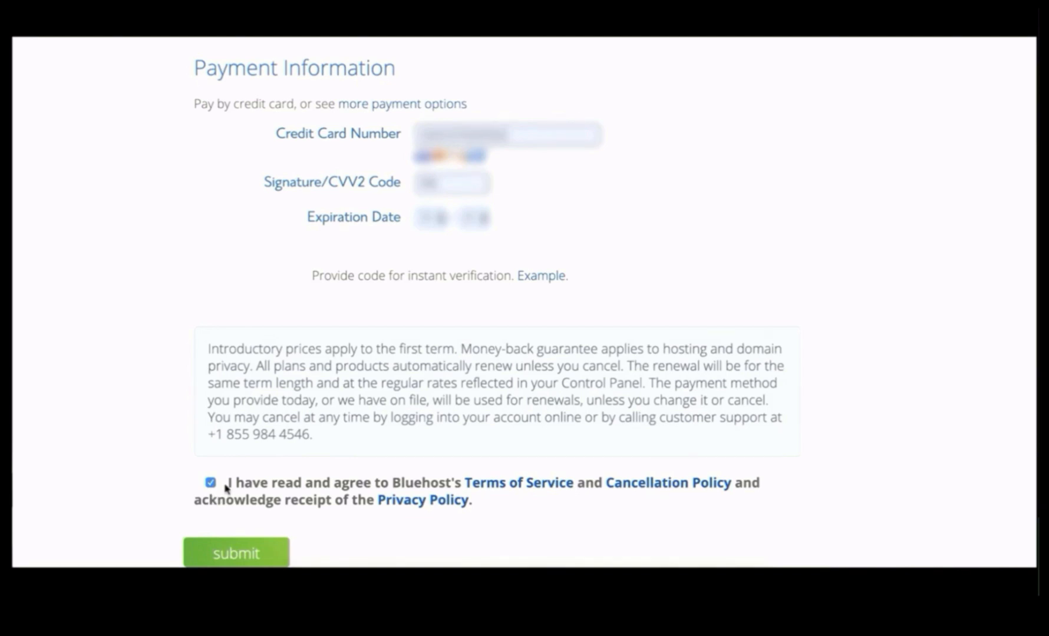
{"action": "left_click", "coordinate": [251, 549]}
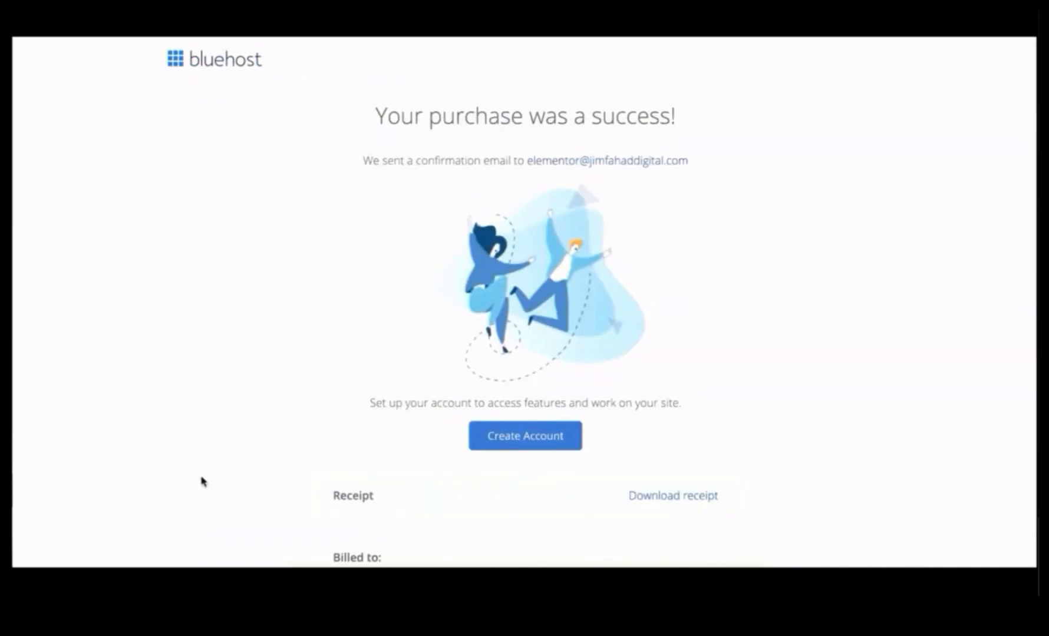
- Review the purchase receipt, then proceed to Create Account
{"action": "scroll", "coordinate": [202, 482], "scroll_direction": "down", "scroll_amount": 6}
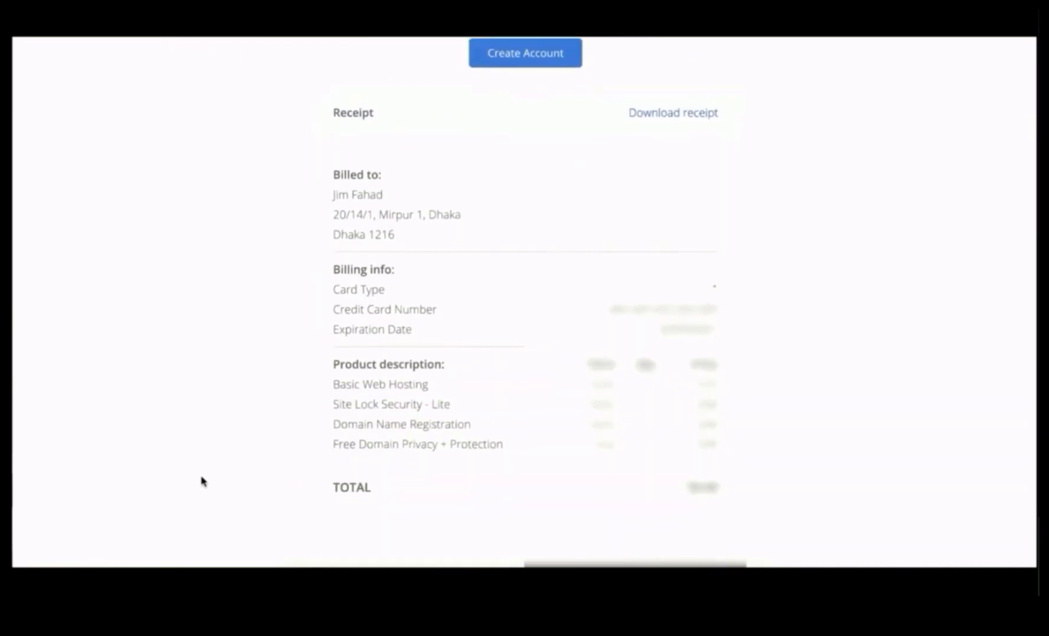
{"action": "scroll", "coordinate": [202, 482], "scroll_direction": "up", "scroll_amount": 6}
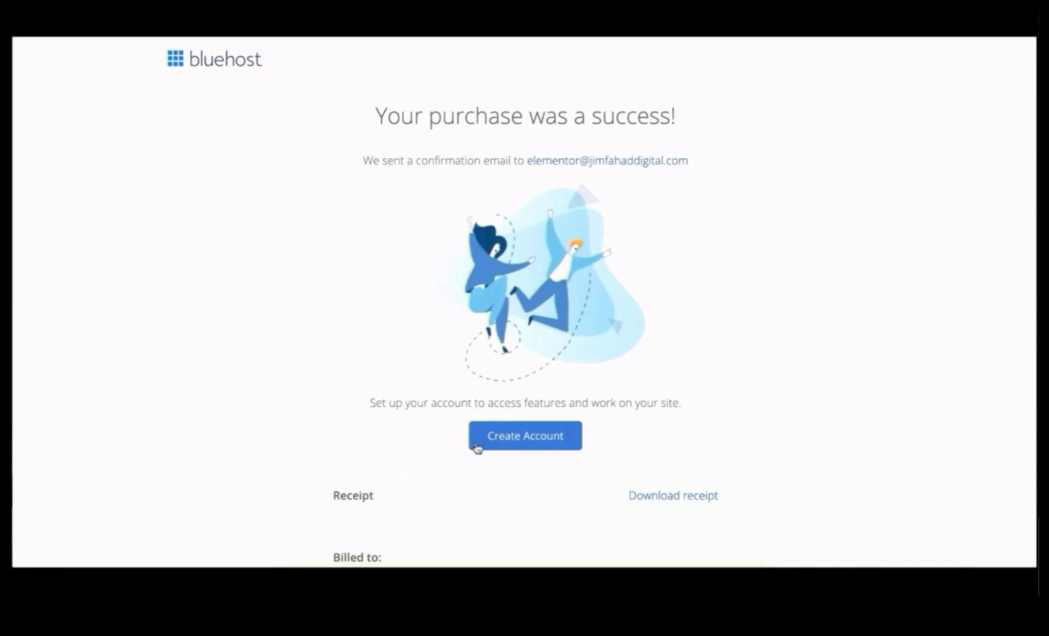
{"action": "left_click", "coordinate": [523, 436]}
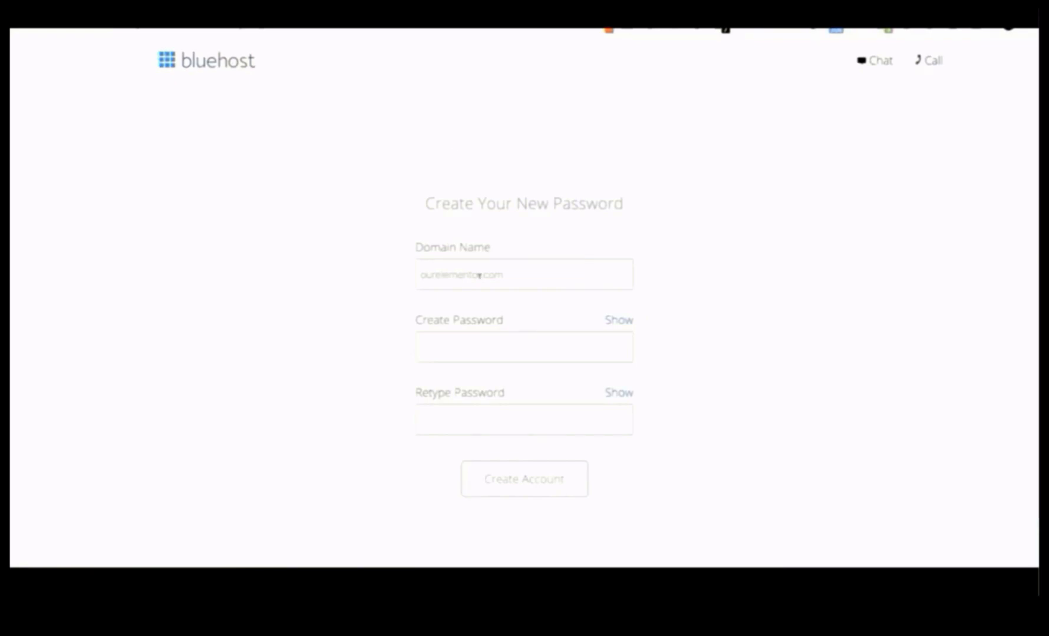
- Set and retype a strong account password, accept the Privacy Policy and Terms, and create the account
{"action": "left_click", "coordinate": [509, 273]}
{"action": "left_click", "coordinate": [448, 347]}
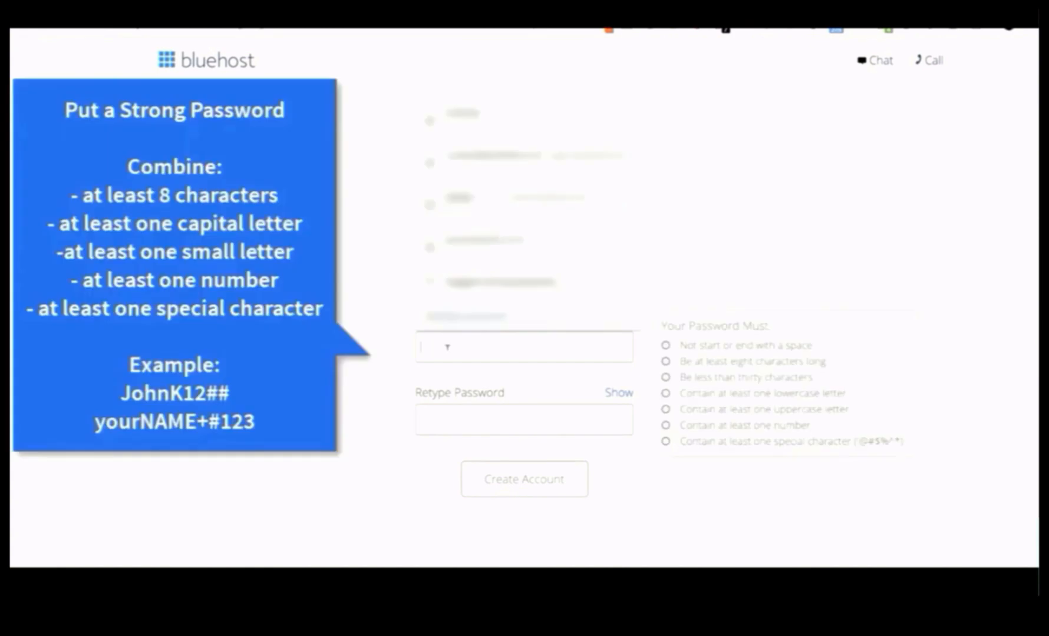
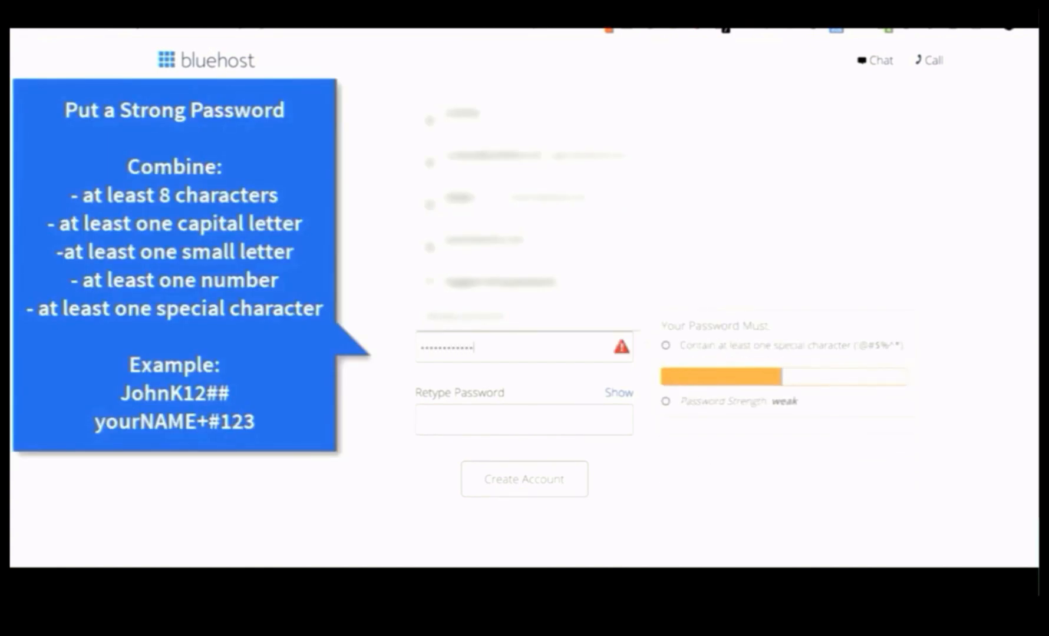
{"action": "left_click", "coordinate": [454, 406]}
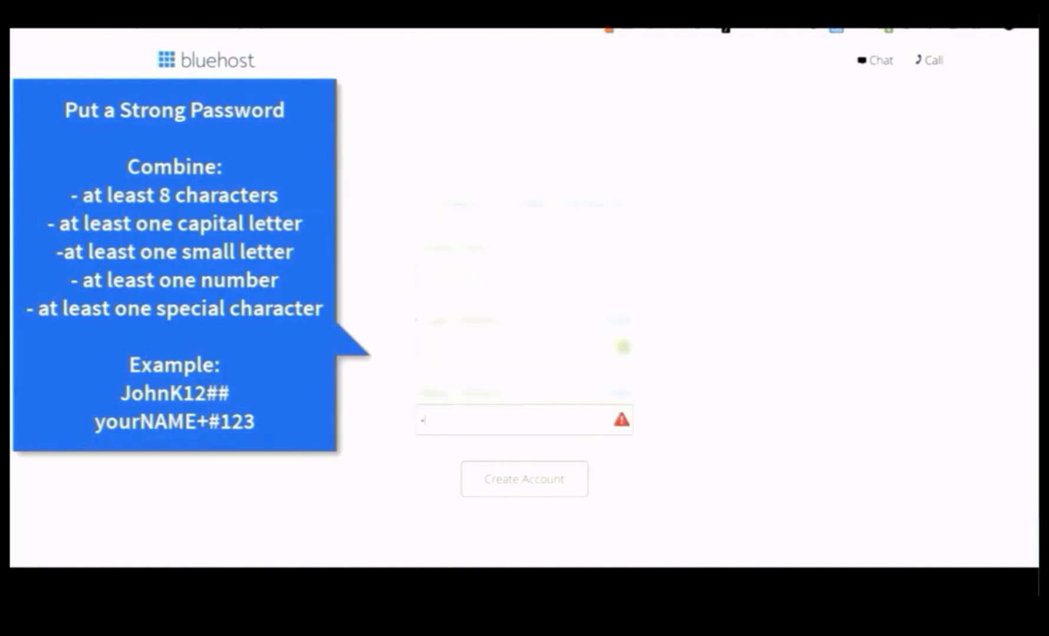
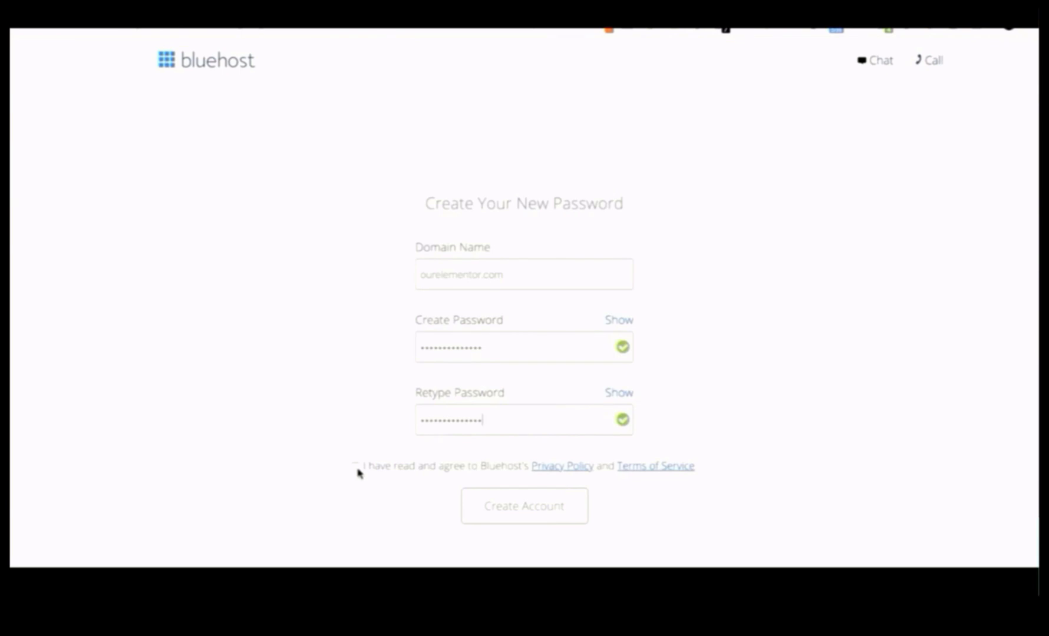
{"action": "left_click", "coordinate": [356, 468]}
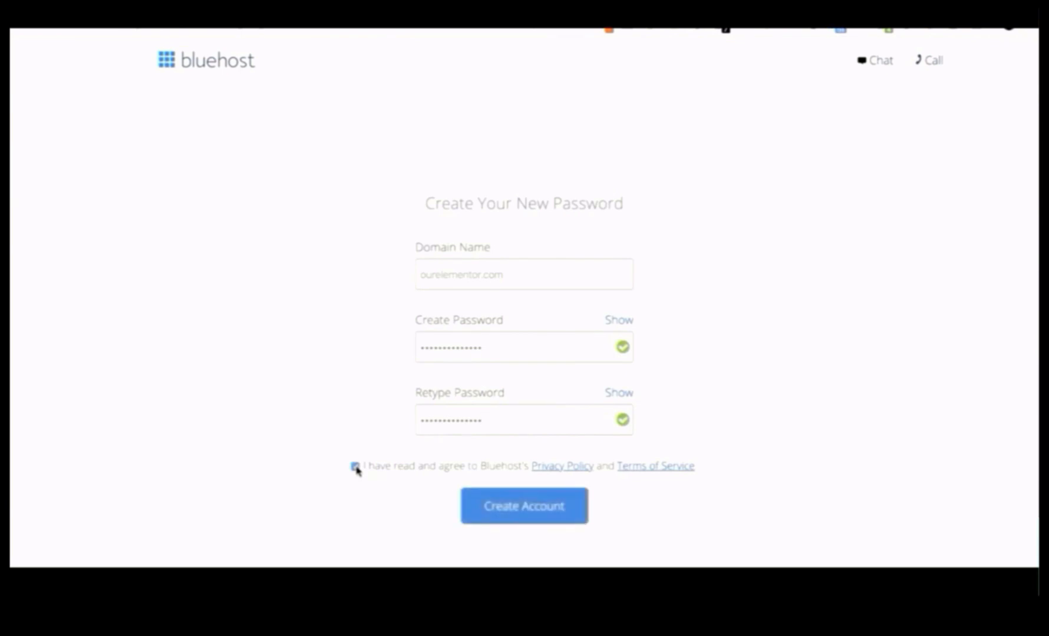
{"action": "left_click", "coordinate": [491, 509]}
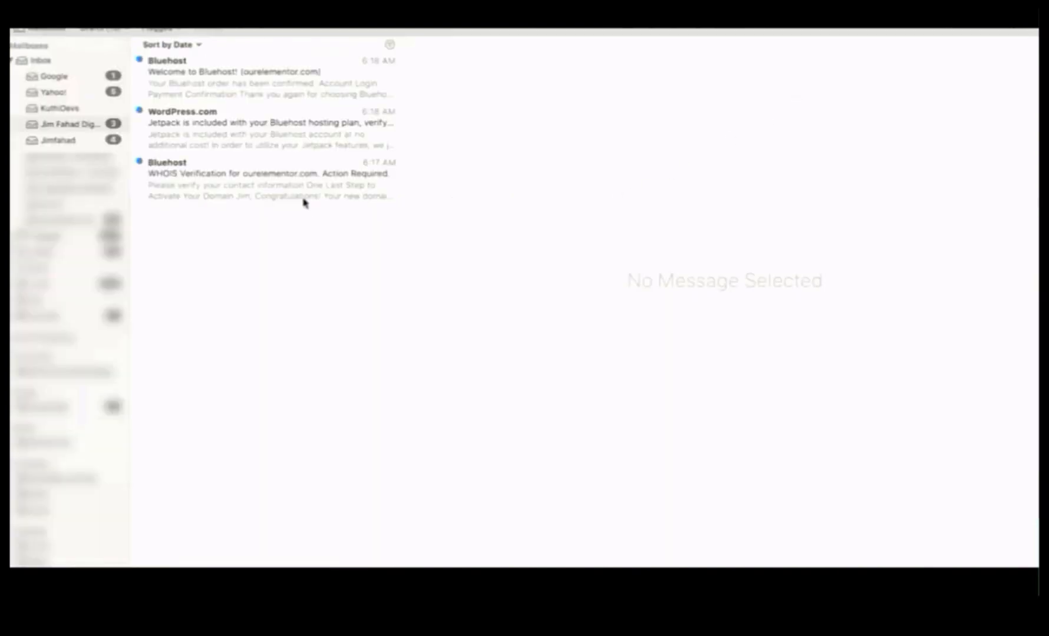
- Open Bluehost's WHOIS Verification e-mail for ourelementor.com and verify the address
{"action": "left_click", "coordinate": [299, 186]}
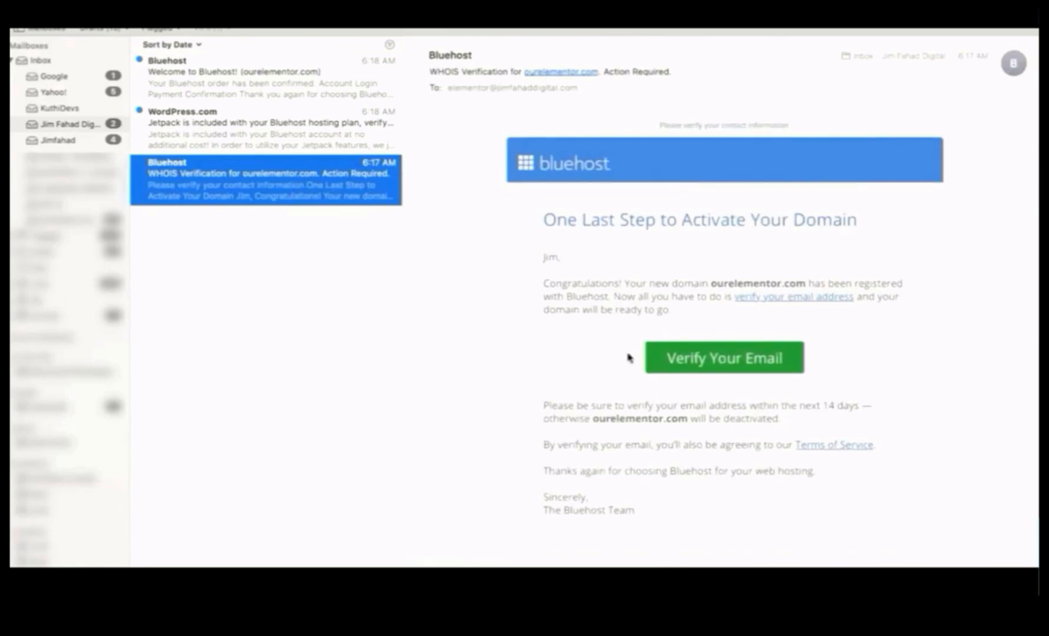
{"action": "left_click", "coordinate": [700, 361]}
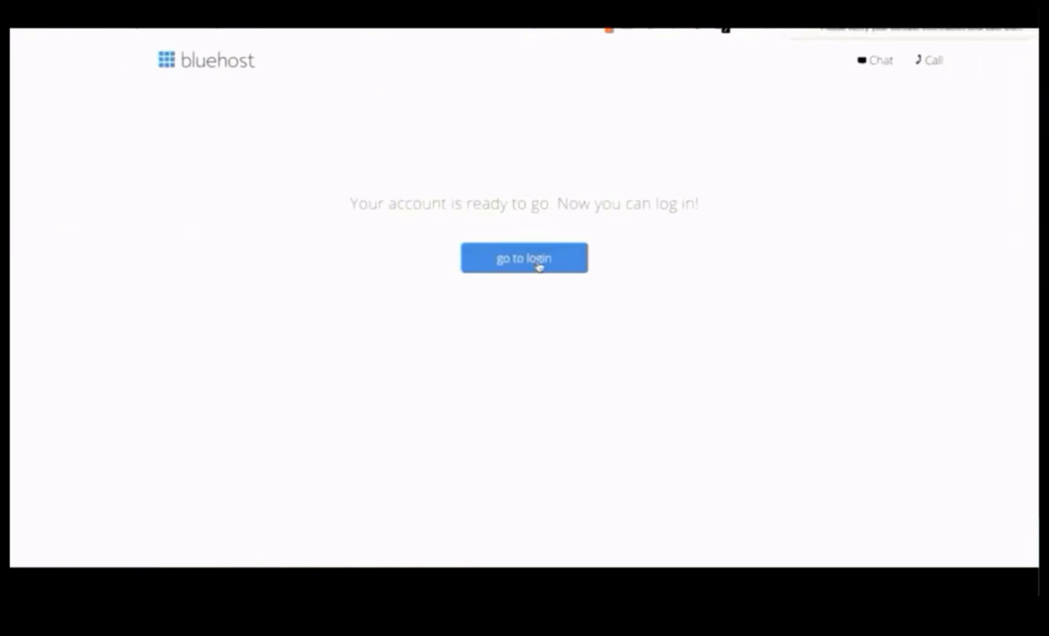
- Log in to the new Bluehost hosting account with its password to reach the dashboard
{"action": "left_click", "coordinate": [538, 264]}
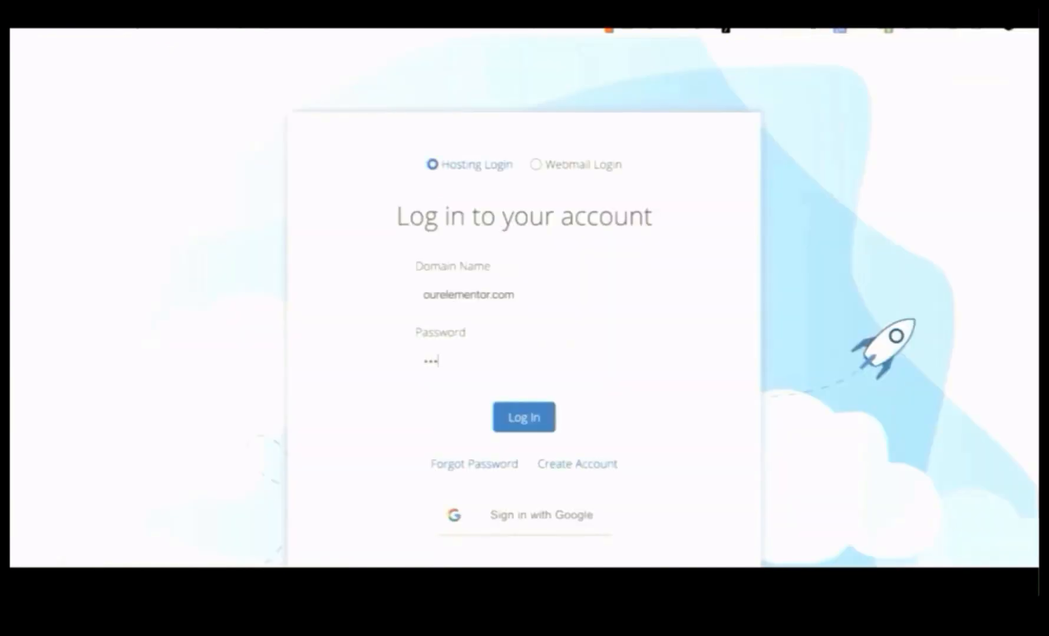
{"action": "type", "text": "*********"}
{"action": "type", "text": "**"}
{"action": "left_click", "coordinate": [519, 419]}
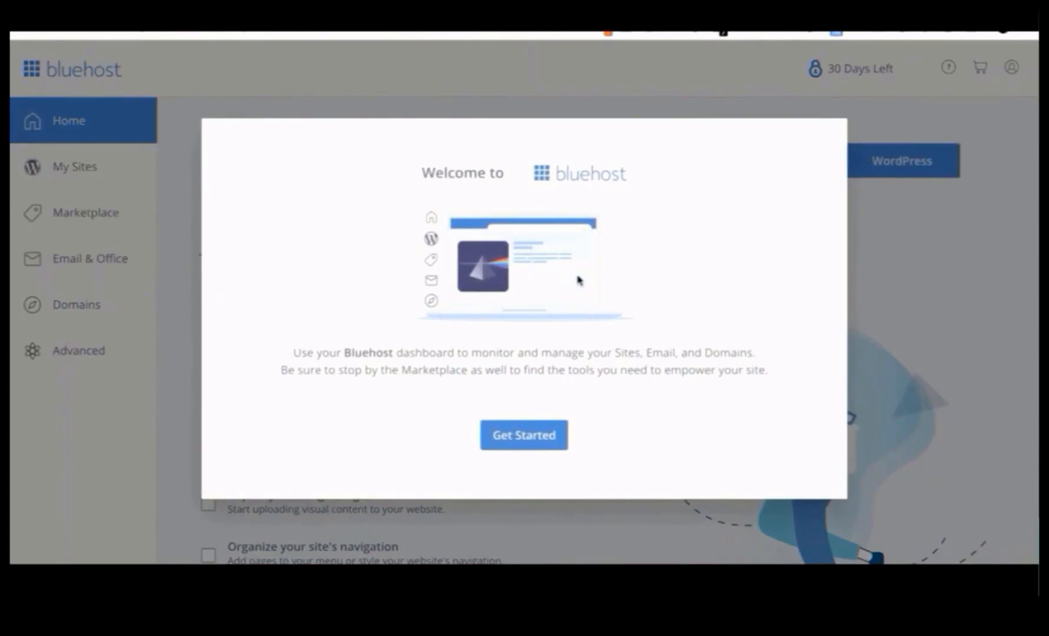
- Decline and turn off domain privacy protection, log back in, and view My Sites
{"action": "left_click", "coordinate": [511, 437]}
{"action": "left_click", "coordinate": [546, 390]}
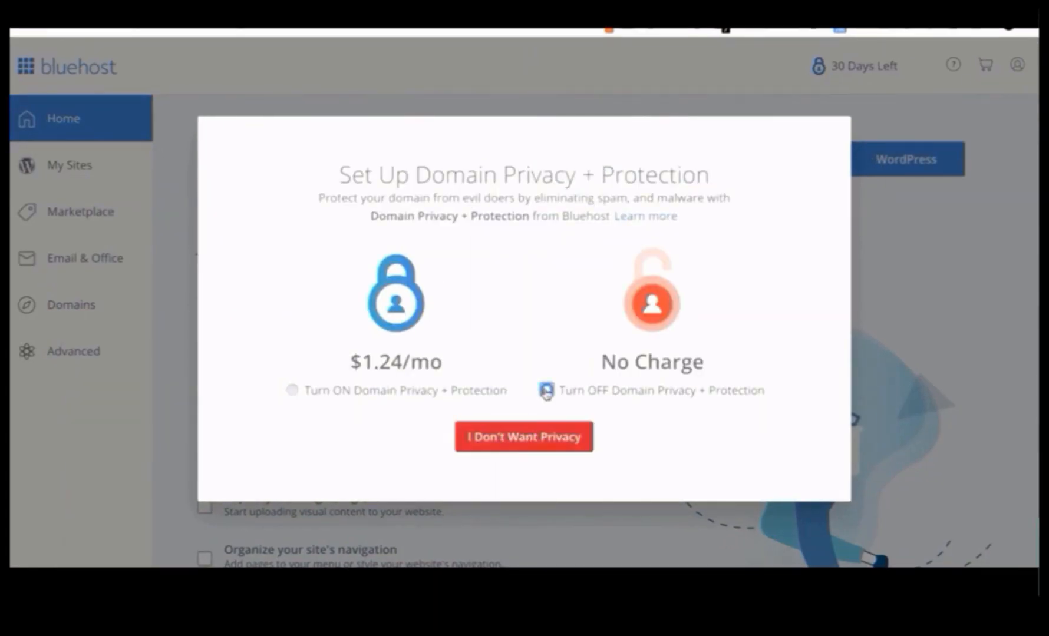
{"action": "left_click", "coordinate": [545, 439]}
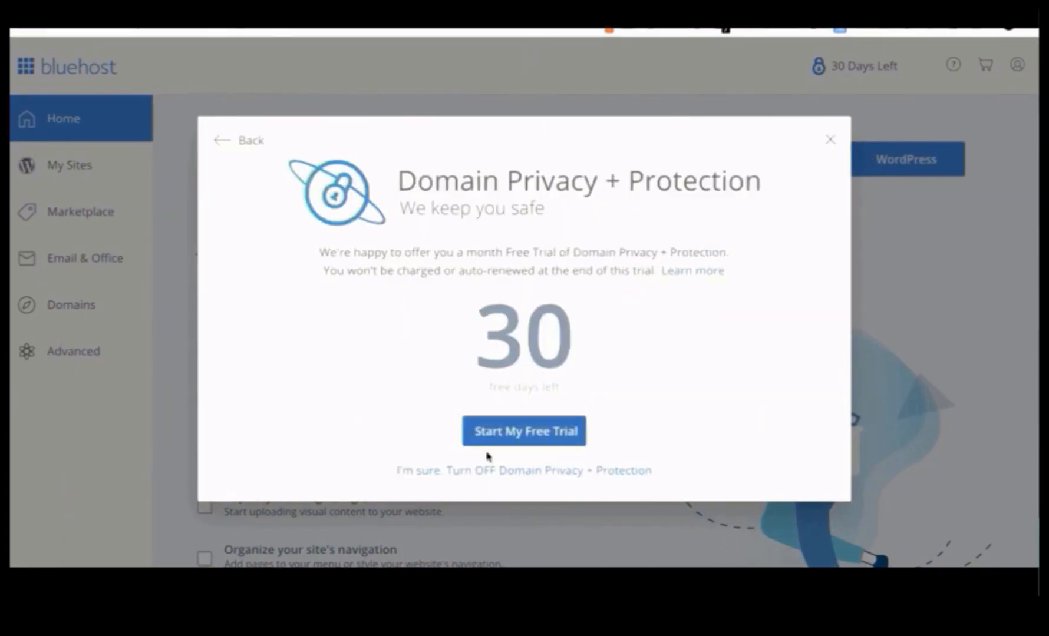
{"action": "left_click", "coordinate": [482, 472]}
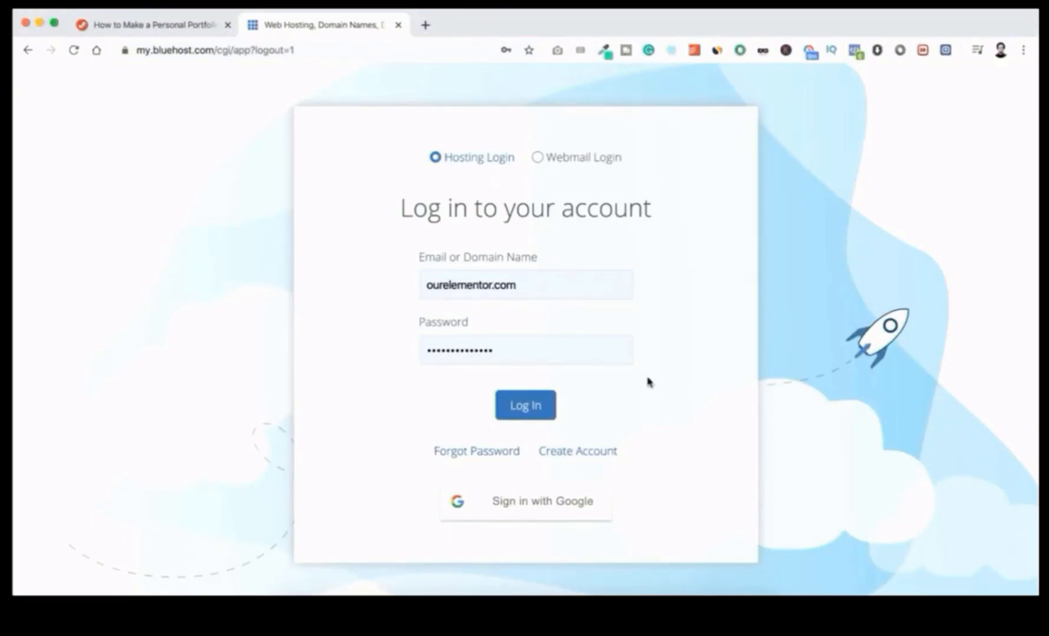
{"action": "left_click", "coordinate": [534, 406]}
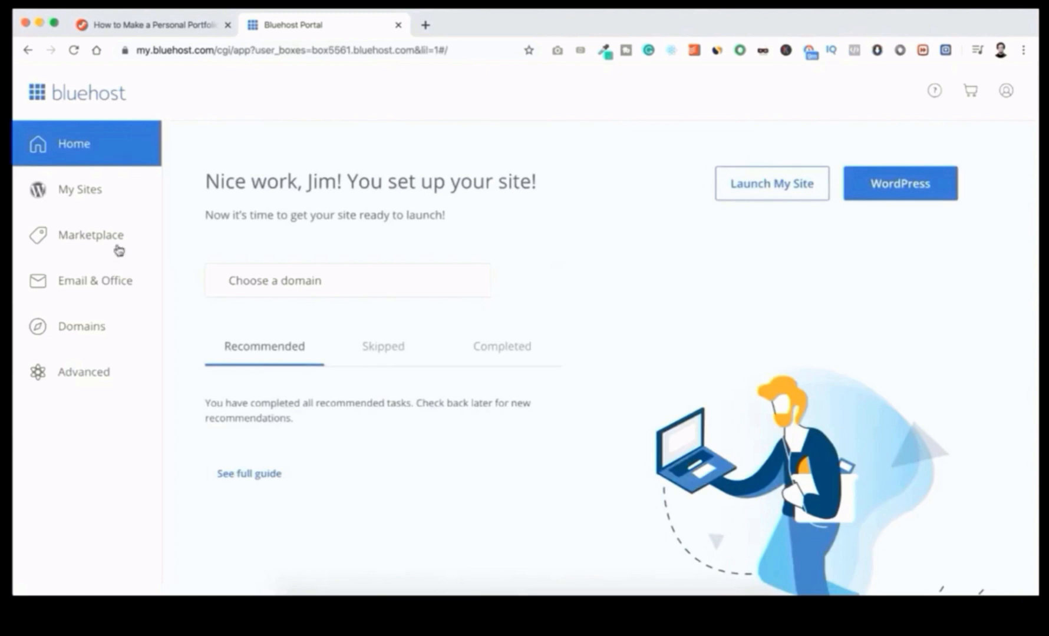
{"action": "left_click", "coordinate": [88, 191]}
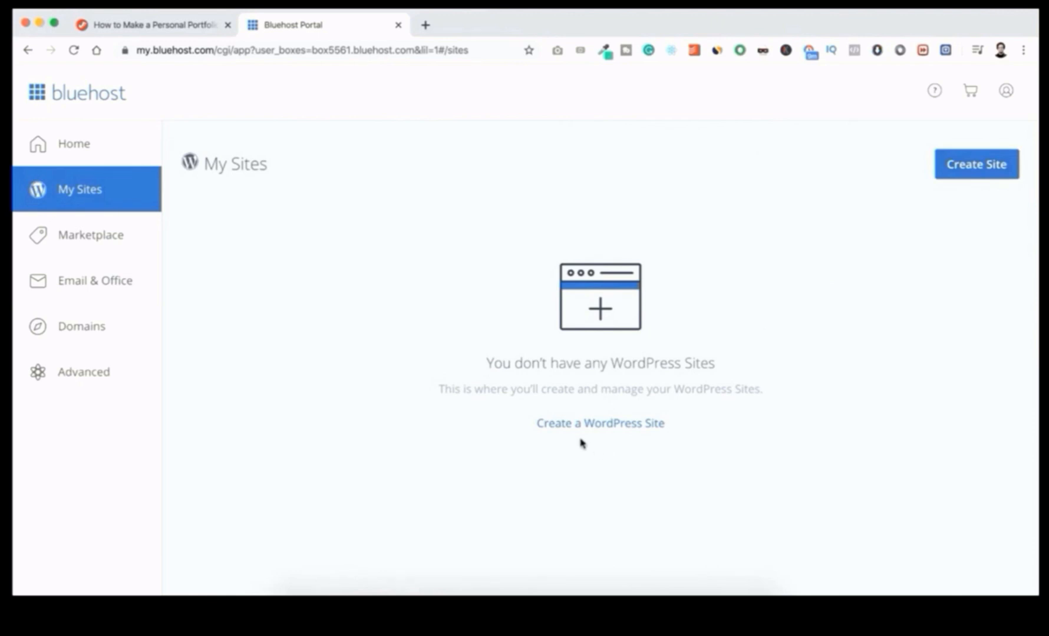
- Start a new WordPress site from My Sites to bring up the Create site form
{"action": "left_click", "coordinate": [609, 428]}
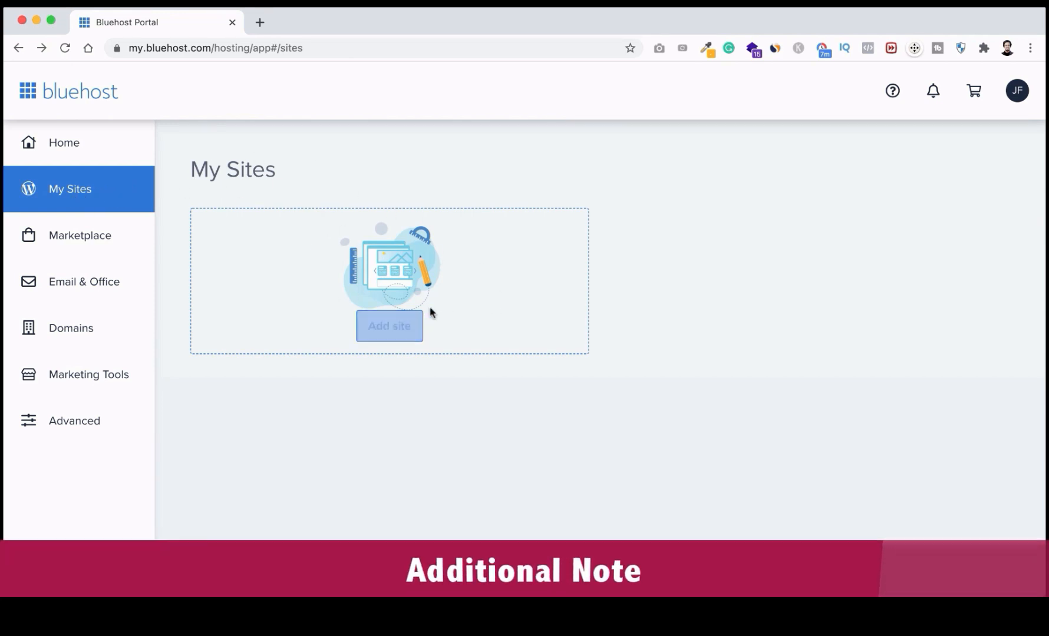
{"action": "left_click", "coordinate": [395, 328]}
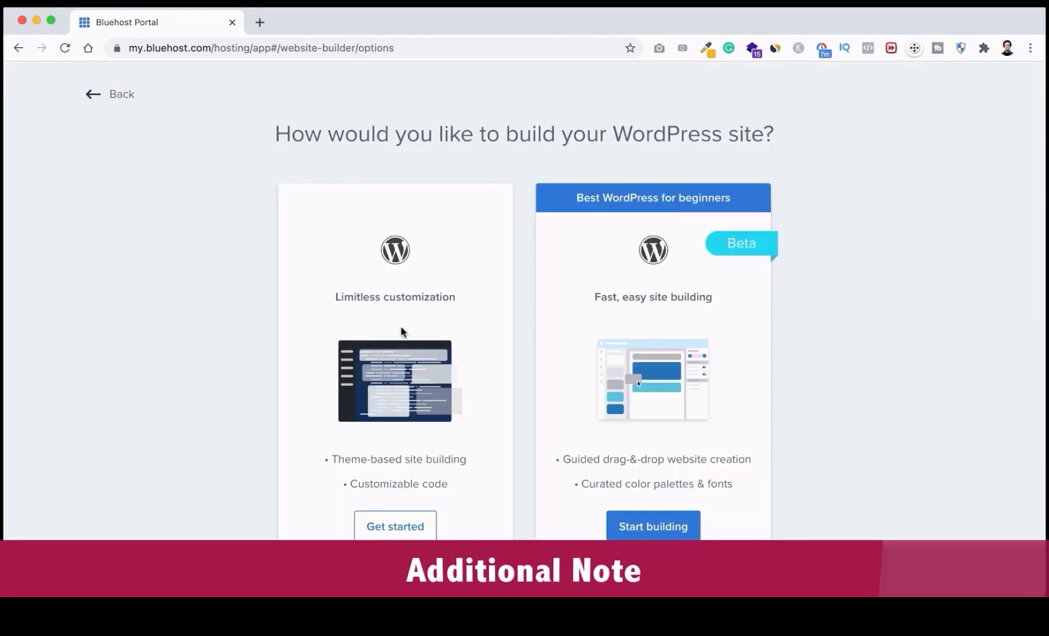
{"action": "scroll", "coordinate": [511, 396], "scroll_direction": "down", "scroll_amount": 1}
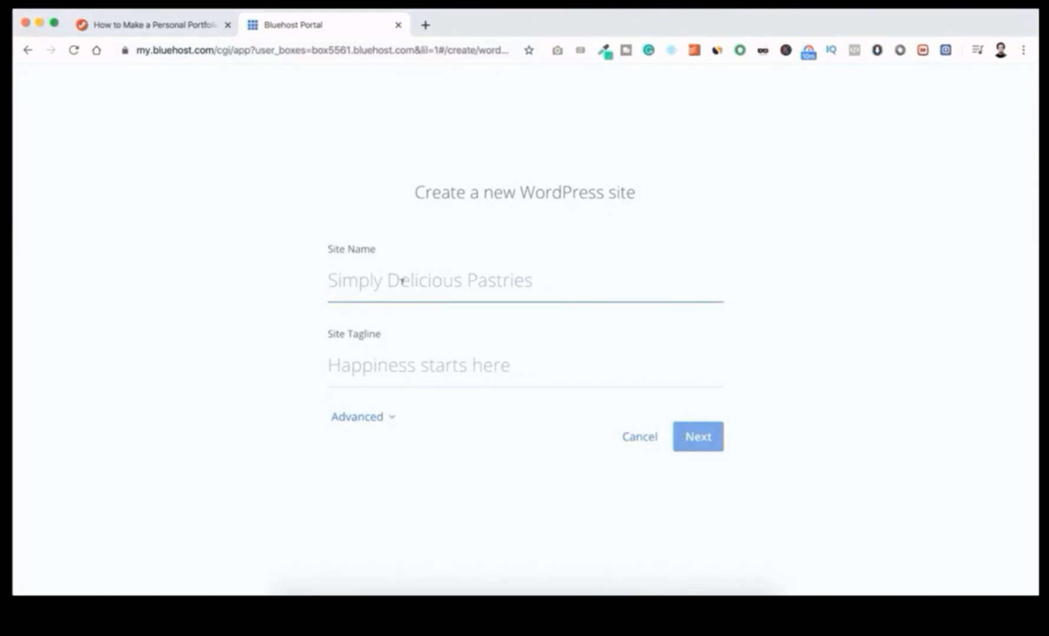
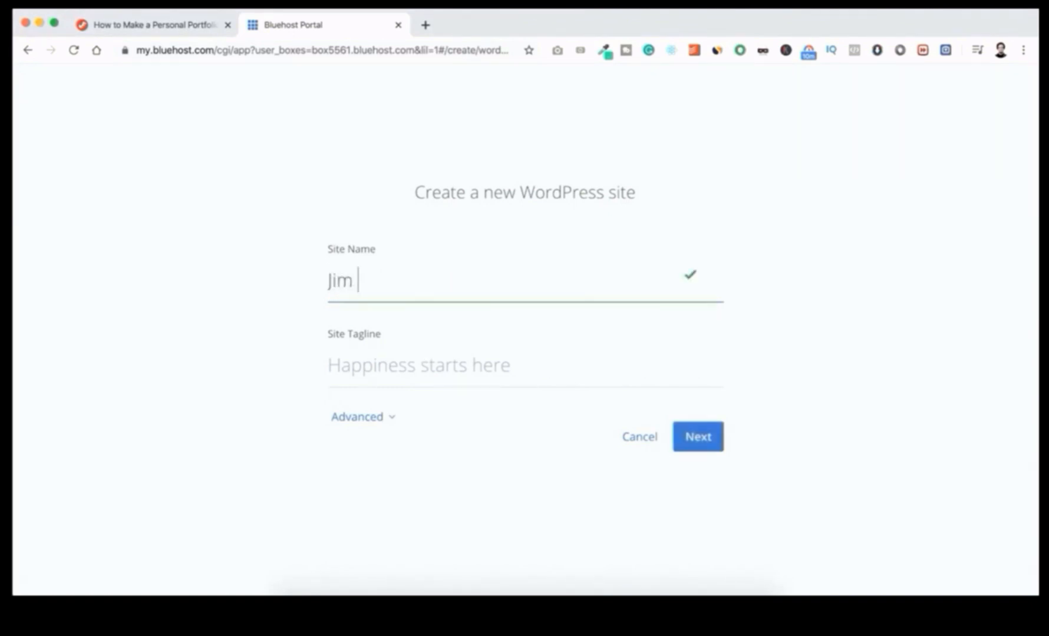
- Enter the site name and the tagline 'You Deserve To Be Seen', and expand advanced settings
{"action": "key", "text": "Tab"}
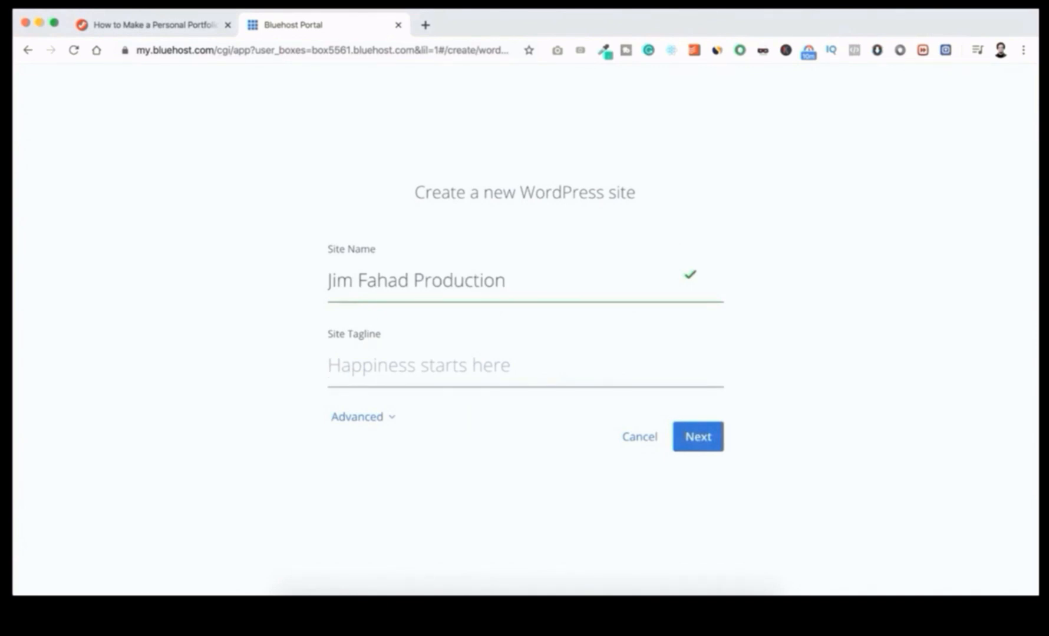
{"action": "type", "text": "You Deserve To Be Seen"}
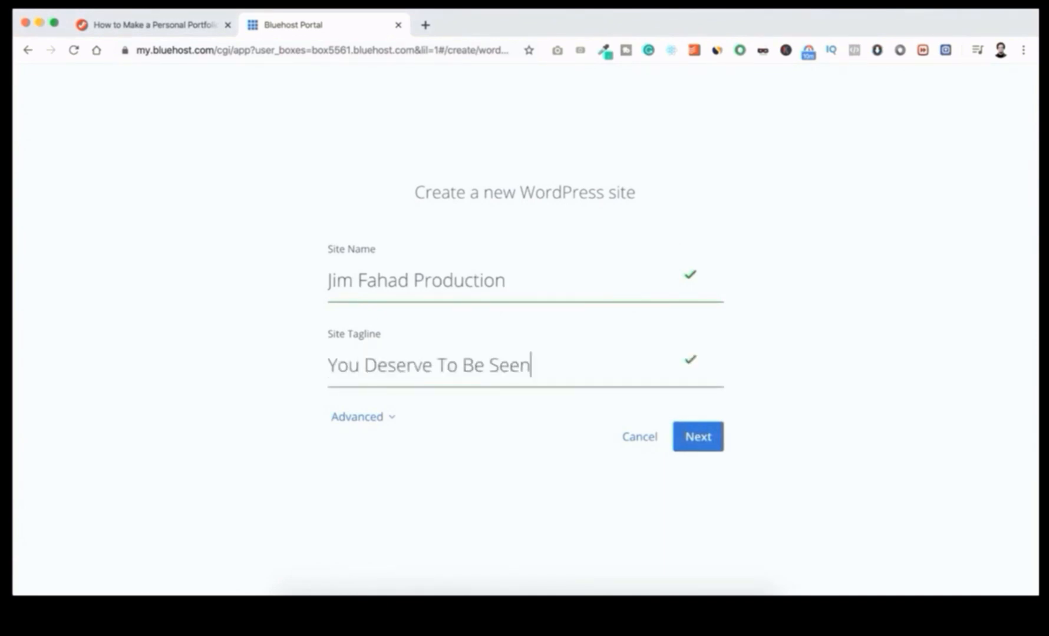
{"action": "left_click", "coordinate": [357, 419]}
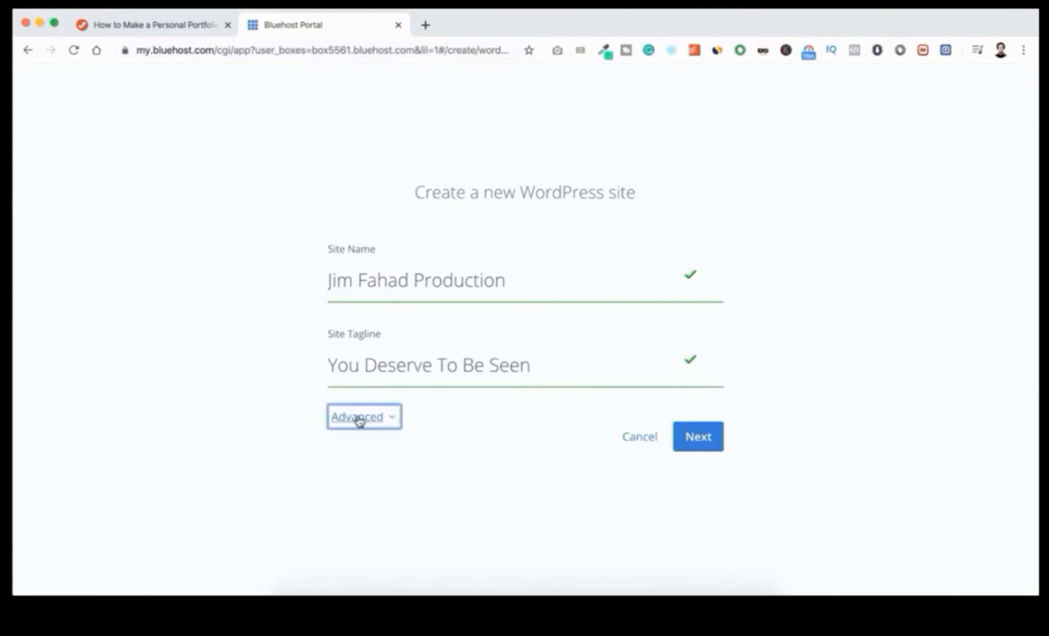
{"action": "scroll", "coordinate": [289, 469], "scroll_direction": "down", "scroll_amount": 3}
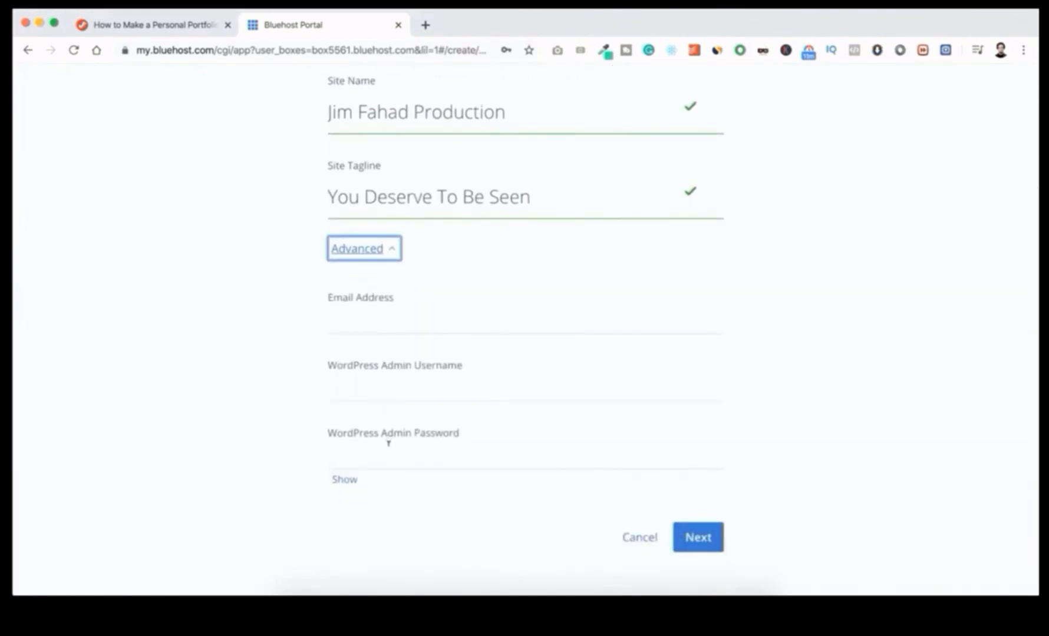
{"action": "left_click", "coordinate": [300, 394]}
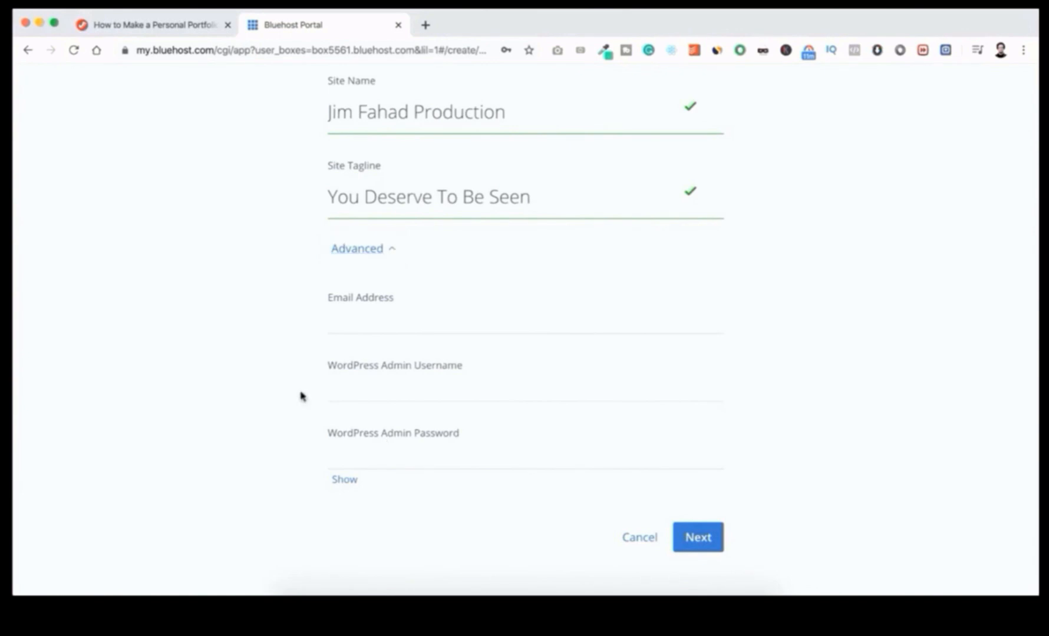
- Fill in the admin e-mail, username and password, then advance to the Choose a Domain step
{"action": "left_click", "coordinate": [360, 319]}
{"action": "key", "text": "super+v"}
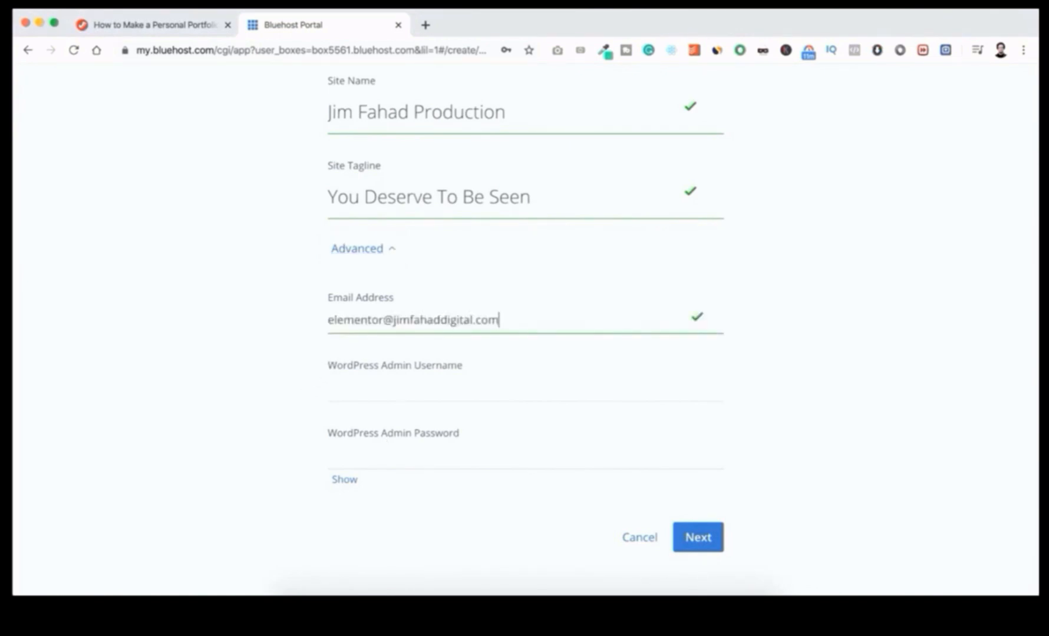
{"action": "left_click", "coordinate": [355, 383]}
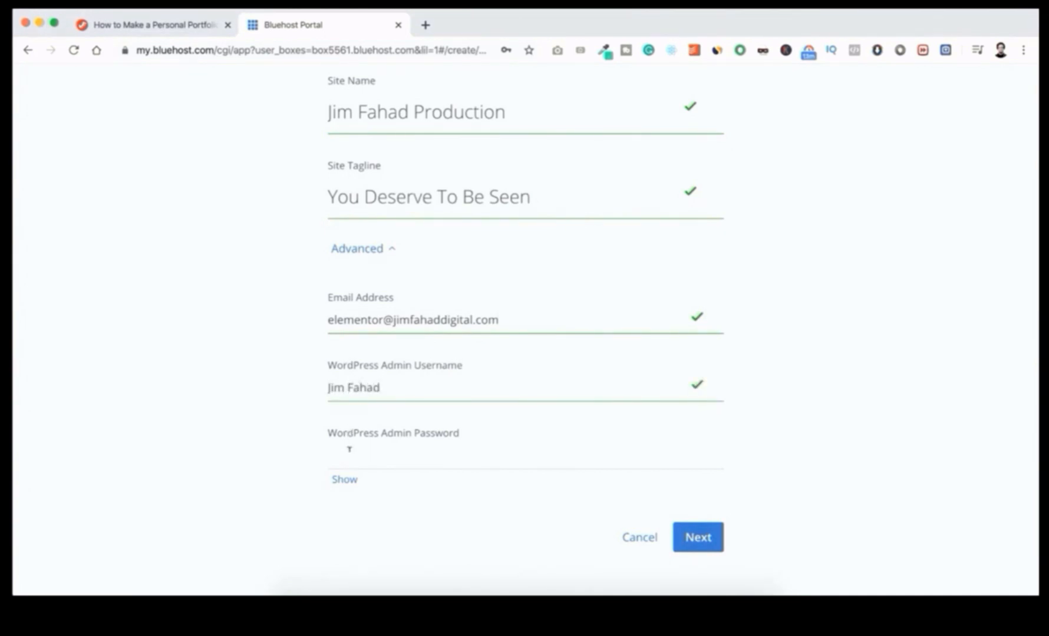
{"action": "left_click", "coordinate": [349, 449]}
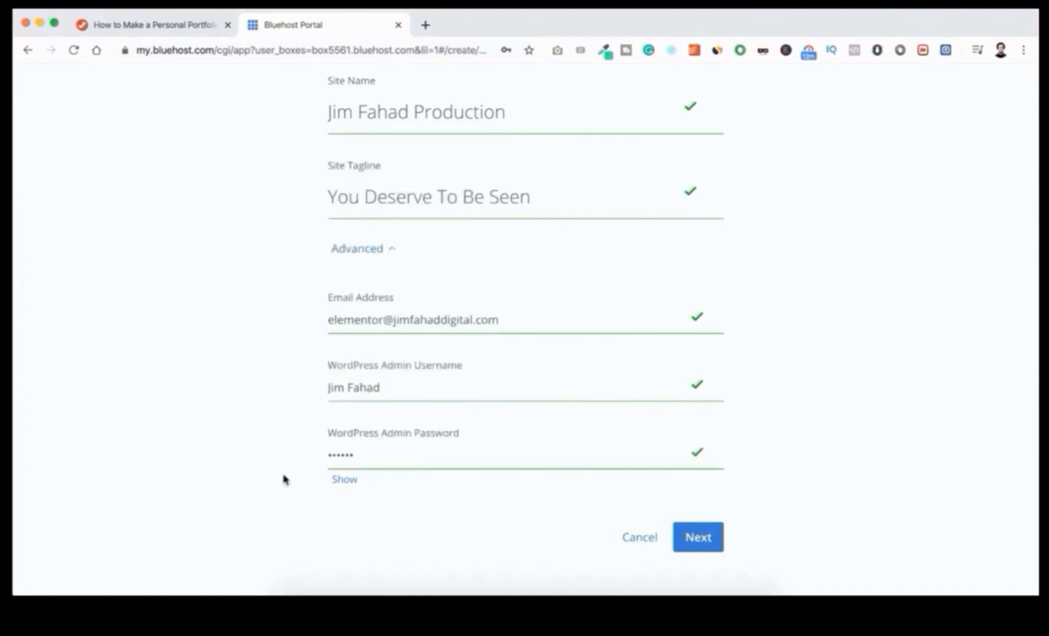
{"action": "left_click", "coordinate": [342, 480]}
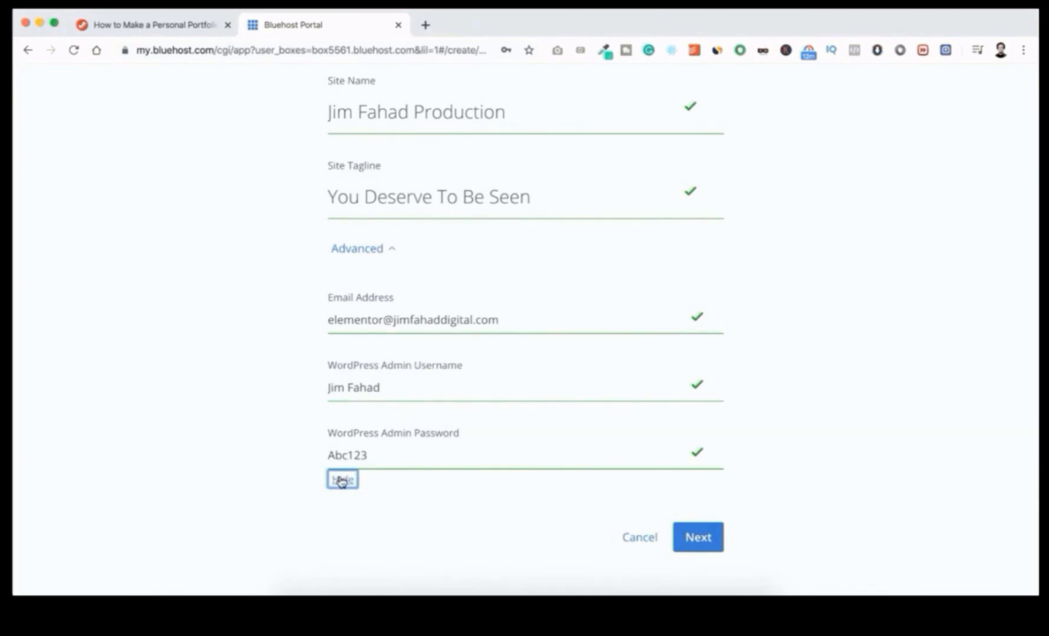
{"action": "left_click", "coordinate": [377, 485]}
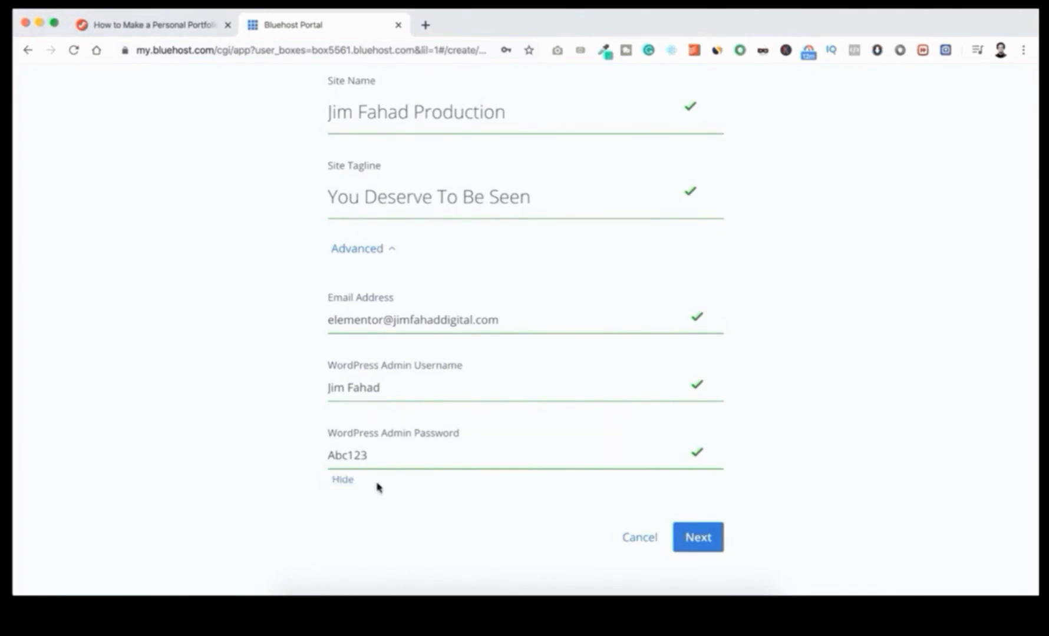
{"action": "left_click", "coordinate": [707, 530]}
{"action": "left_click", "coordinate": [529, 73]}
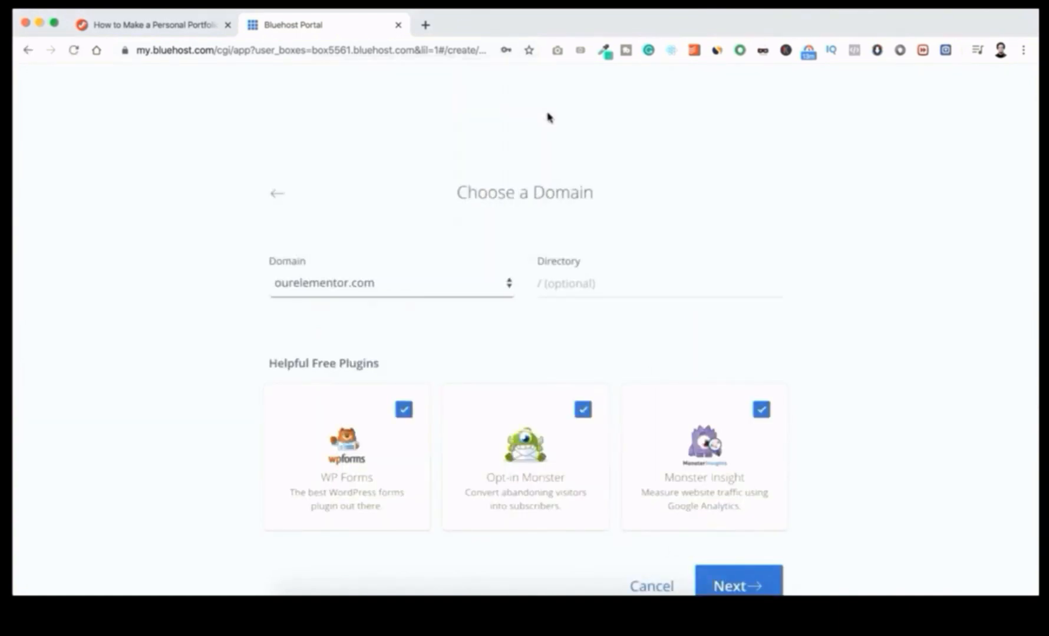
- Leave the directory blank, untick WP Forms, Opt-in Monster and Monster Insight, and install WordPress
{"action": "scroll", "coordinate": [548, 116], "scroll_direction": "down", "scroll_amount": 1}
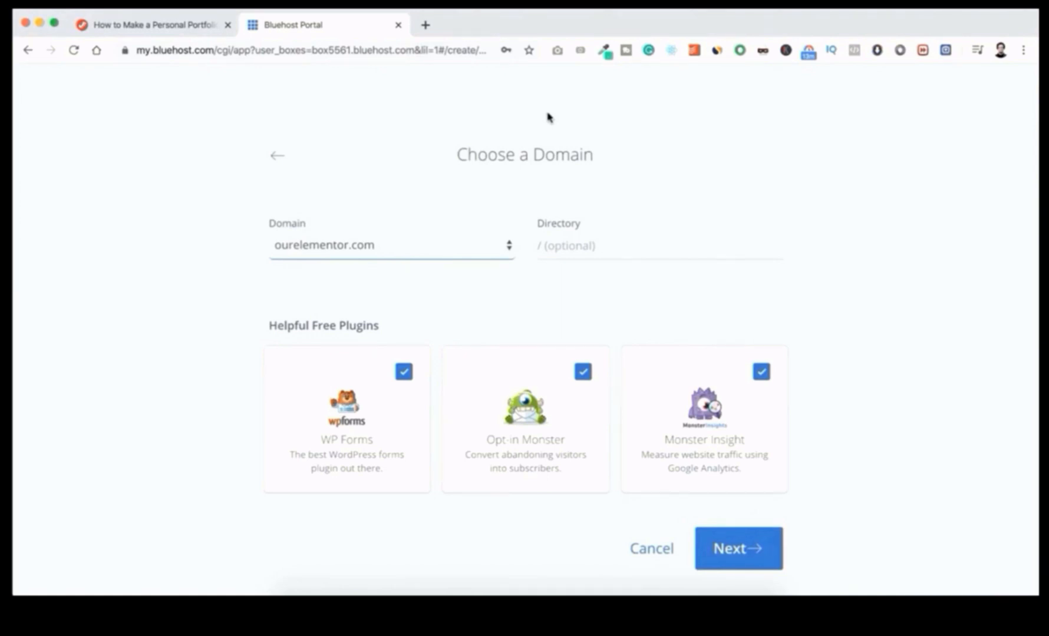
{"action": "left_click", "coordinate": [555, 240]}
{"action": "left_click", "coordinate": [551, 272]}
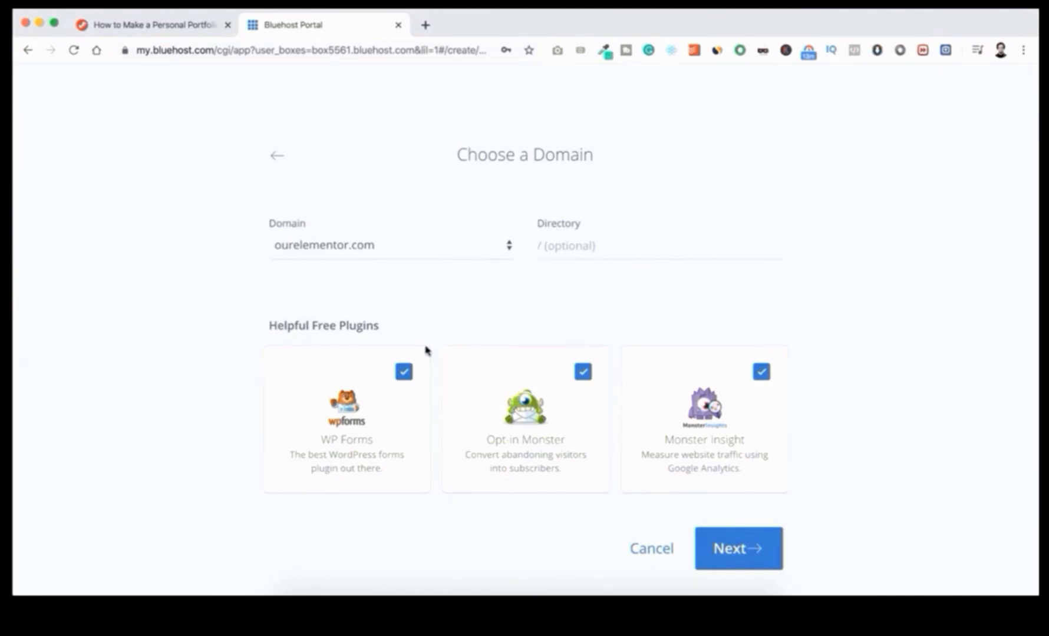
{"action": "left_click", "coordinate": [404, 372]}
{"action": "left_click", "coordinate": [583, 371]}
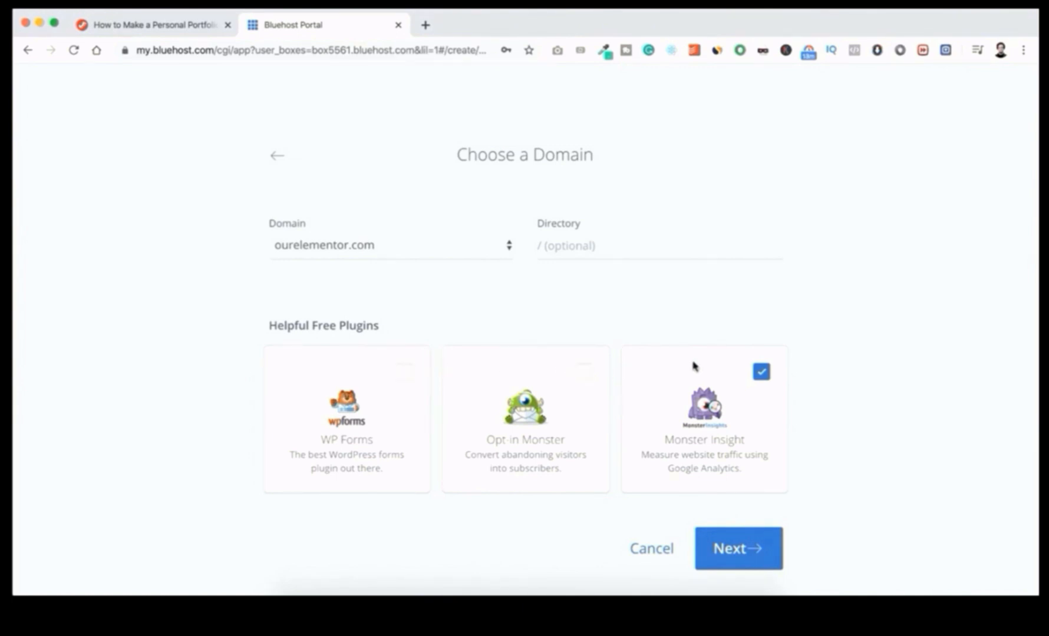
{"action": "left_click", "coordinate": [762, 372]}
{"action": "left_click", "coordinate": [733, 548]}
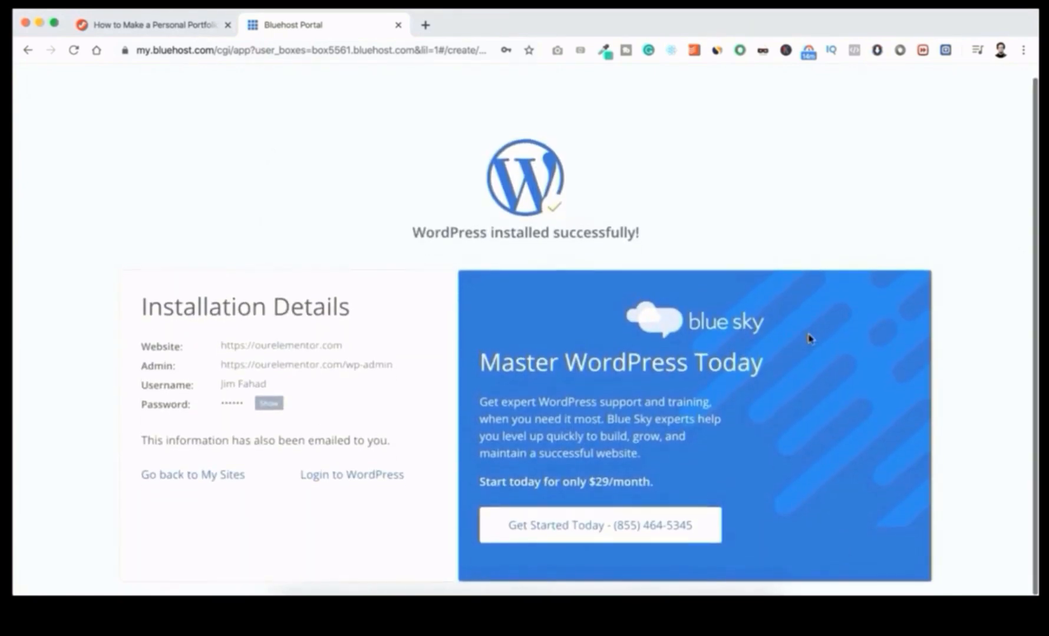
- Review the installation's website, admin and username details and reveal the admin password
{"action": "left_click_drag", "start_coordinate": [138, 344], "coordinate": [327, 396]}
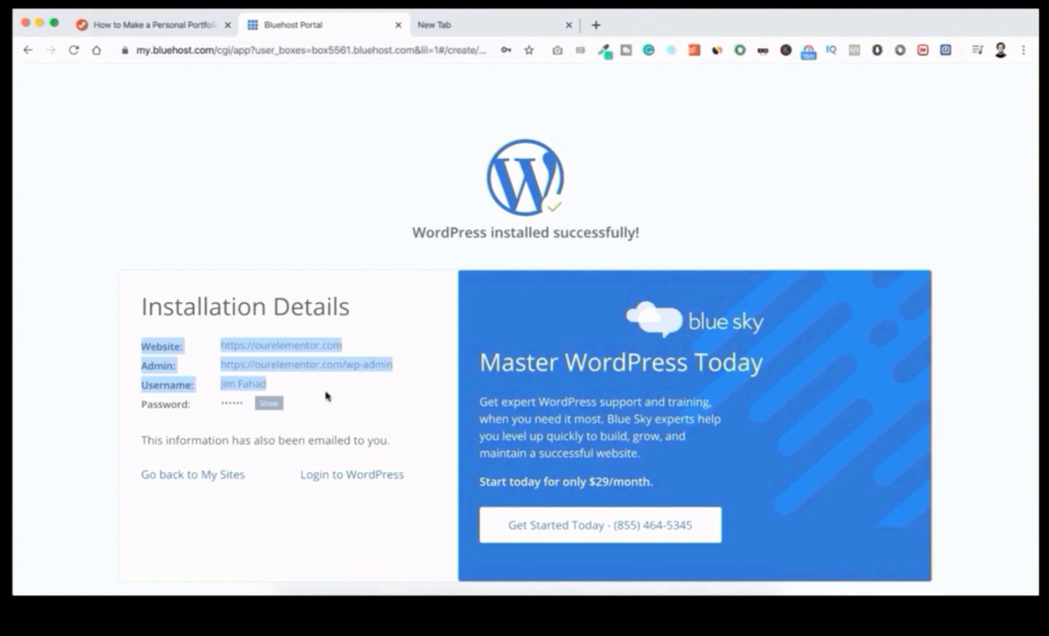
{"action": "left_click", "coordinate": [269, 403]}
{"action": "left_click_drag", "start_coordinate": [220, 403], "coordinate": [257, 405]}
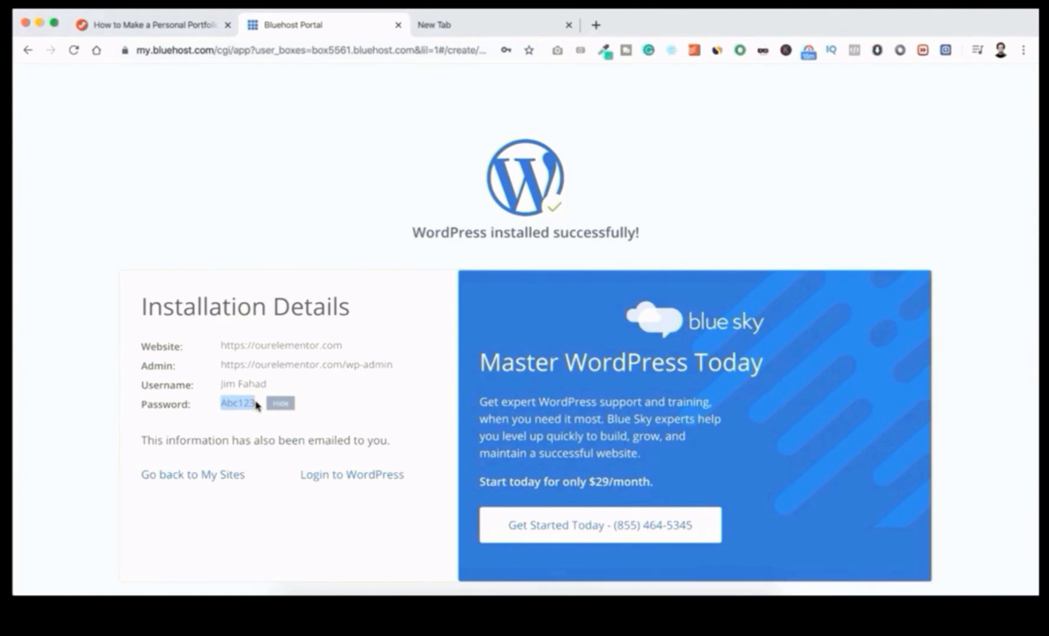
{"action": "left_click", "coordinate": [307, 402]}
{"action": "left_click", "coordinate": [455, 25]}
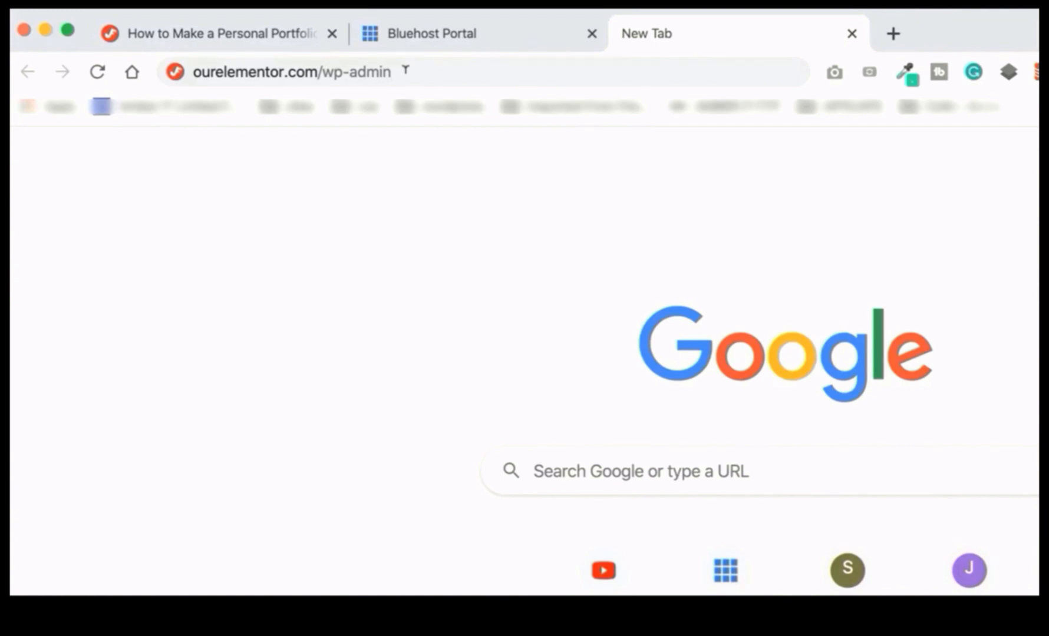
- Load ourelementor.com/wp-admin and sign in with the admin username and password
{"action": "key", "text": "Return"}
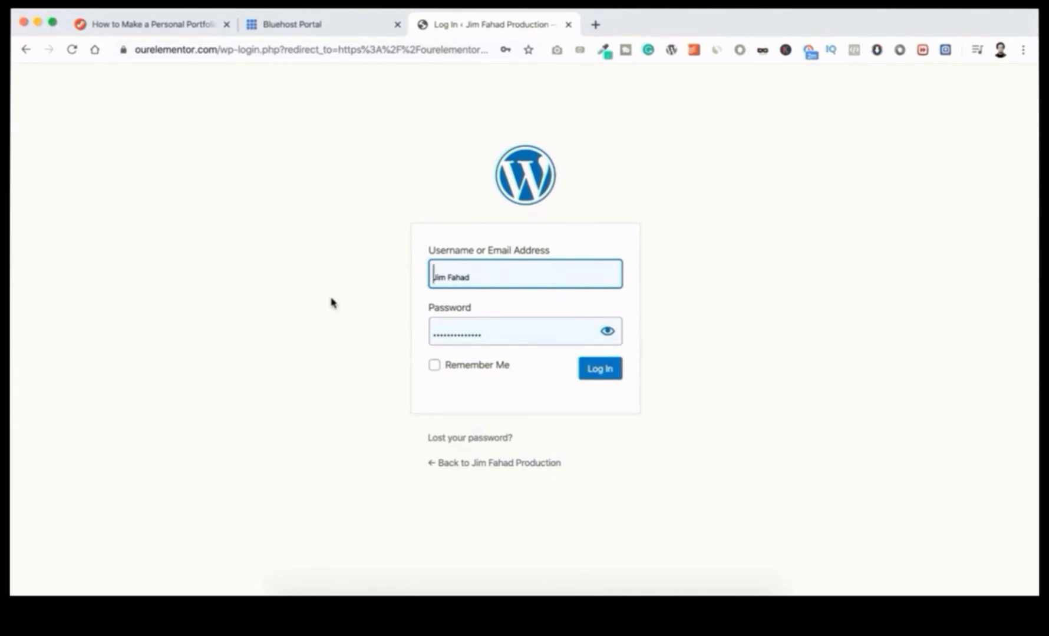
{"action": "left_click_drag", "start_coordinate": [483, 275], "coordinate": [465, 274]}
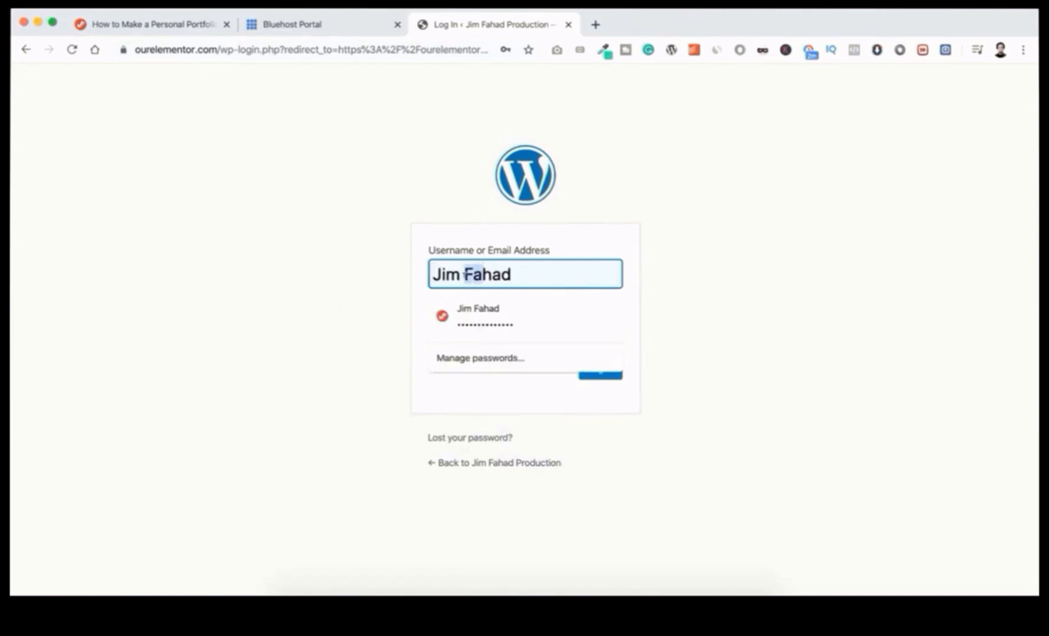
{"action": "left_click", "coordinate": [301, 279]}
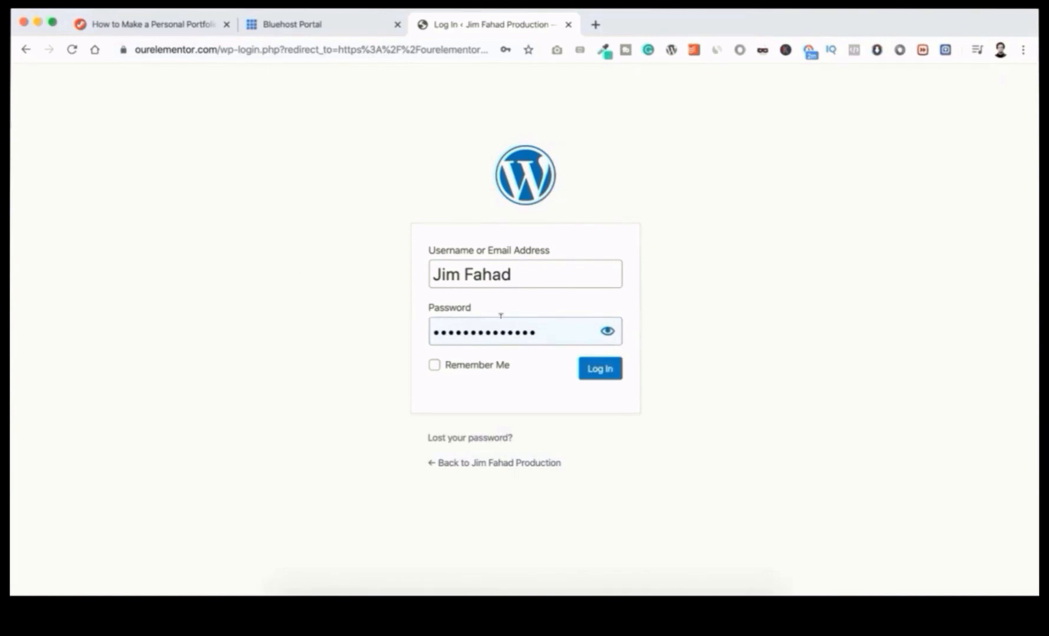
{"action": "left_click_drag", "start_coordinate": [543, 326], "coordinate": [405, 340]}
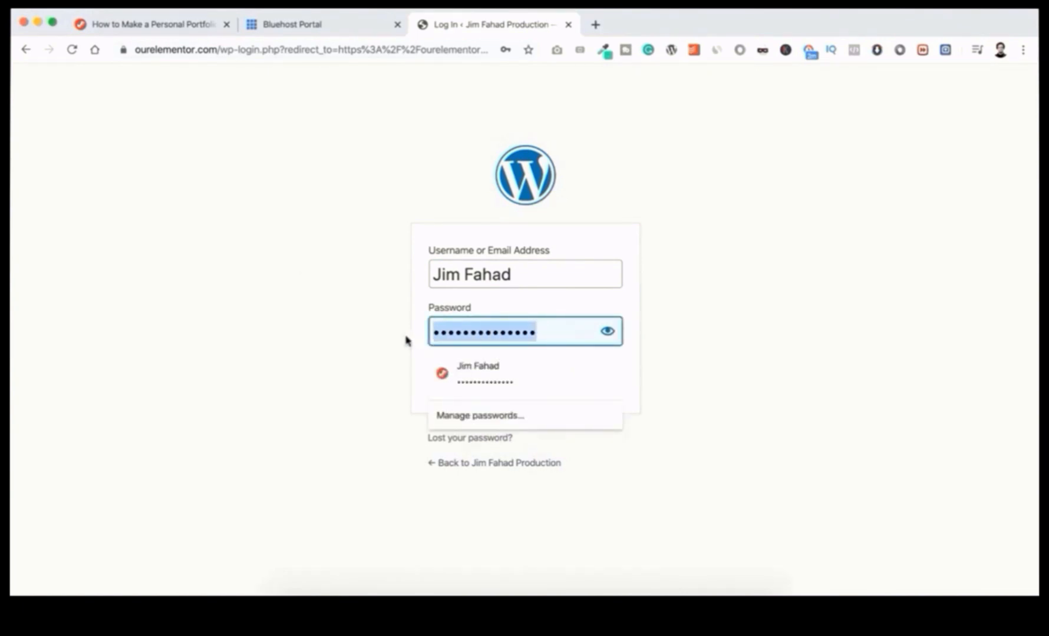
{"action": "type", "text": "******"}
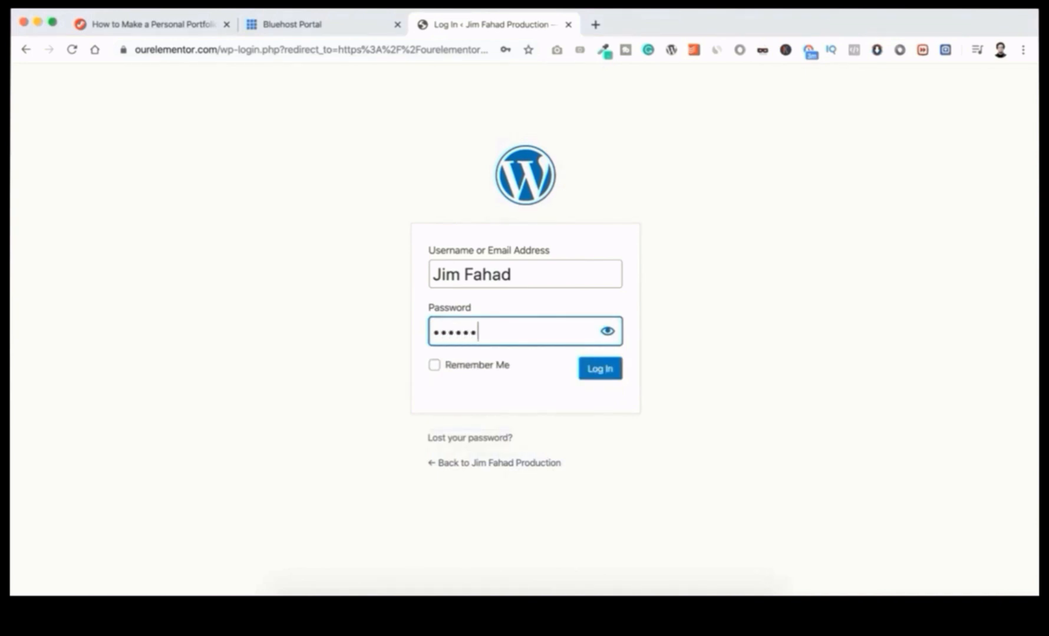
{"action": "left_click", "coordinate": [607, 332]}
{"action": "left_click", "coordinate": [600, 369]}
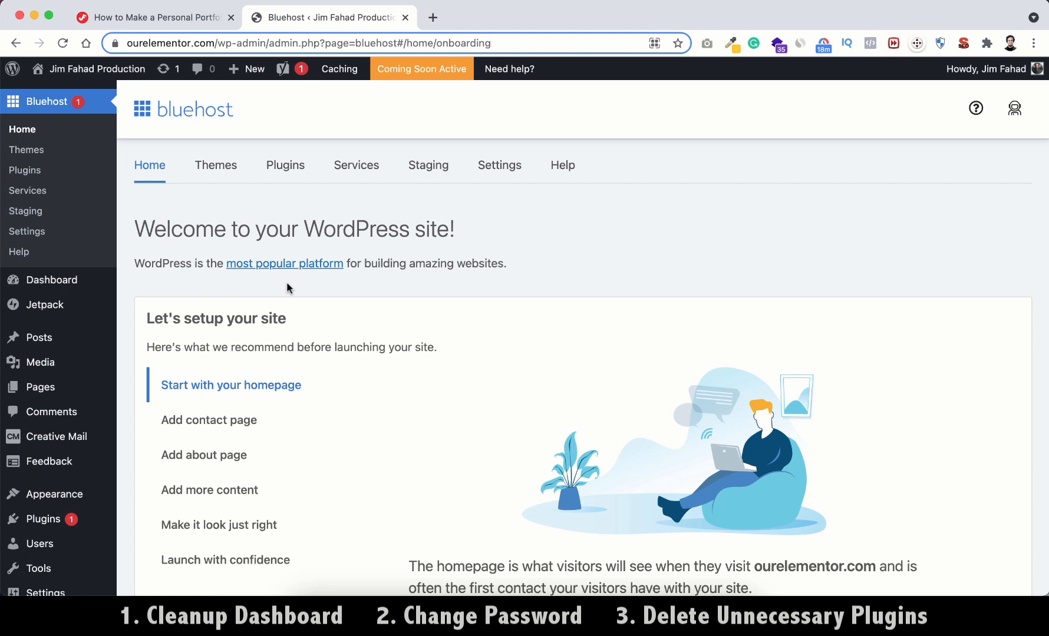
- In the Dashboard's Screen Options, hide the Bluehost, Email Marketing, Site Health, At a Glance and Activity boxes
{"action": "left_click", "coordinate": [70, 283]}
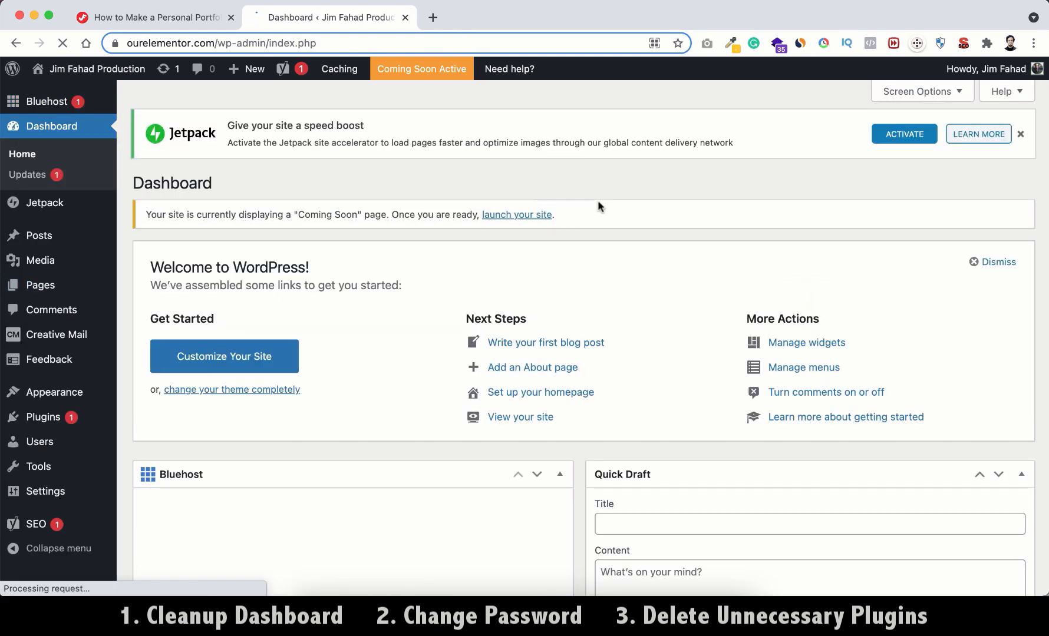
{"action": "left_click", "coordinate": [935, 94]}
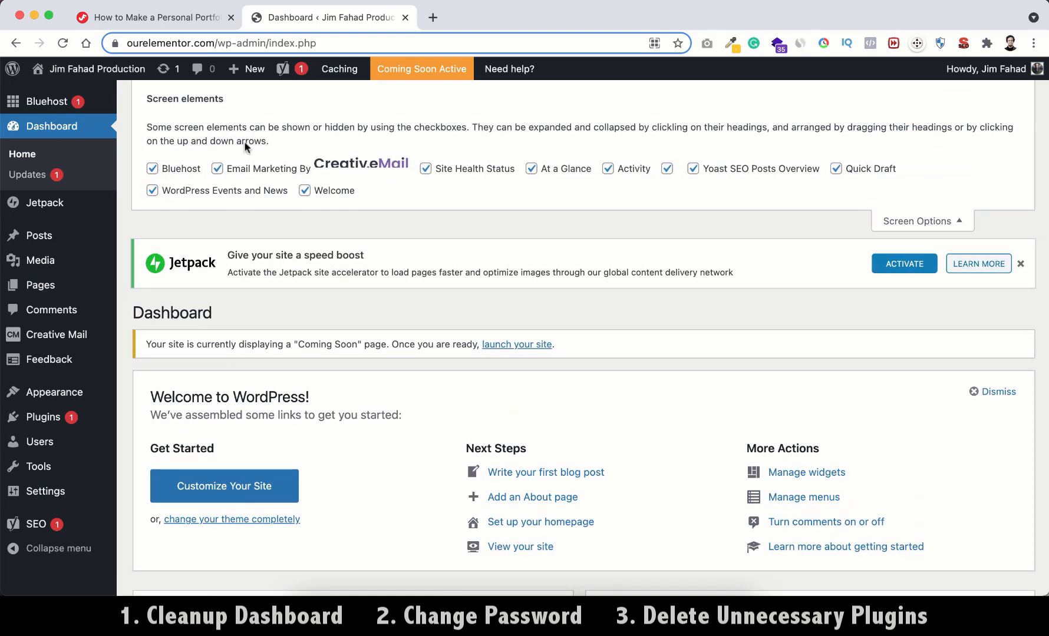
{"action": "left_click", "coordinate": [152, 169]}
{"action": "left_click", "coordinate": [217, 169]}
{"action": "left_click", "coordinate": [447, 170]}
{"action": "left_click", "coordinate": [546, 171]}
{"action": "left_click", "coordinate": [609, 171]}
- Hide the remaining Yoast SEO, Quick Draft, Events and News and Welcome boxes; dismiss the Jetpack notice
{"action": "left_click", "coordinate": [664, 171]}
{"action": "left_click", "coordinate": [693, 168]}
{"action": "left_click", "coordinate": [835, 169]}
{"action": "left_click", "coordinate": [152, 190]}
{"action": "left_click", "coordinate": [304, 191]}
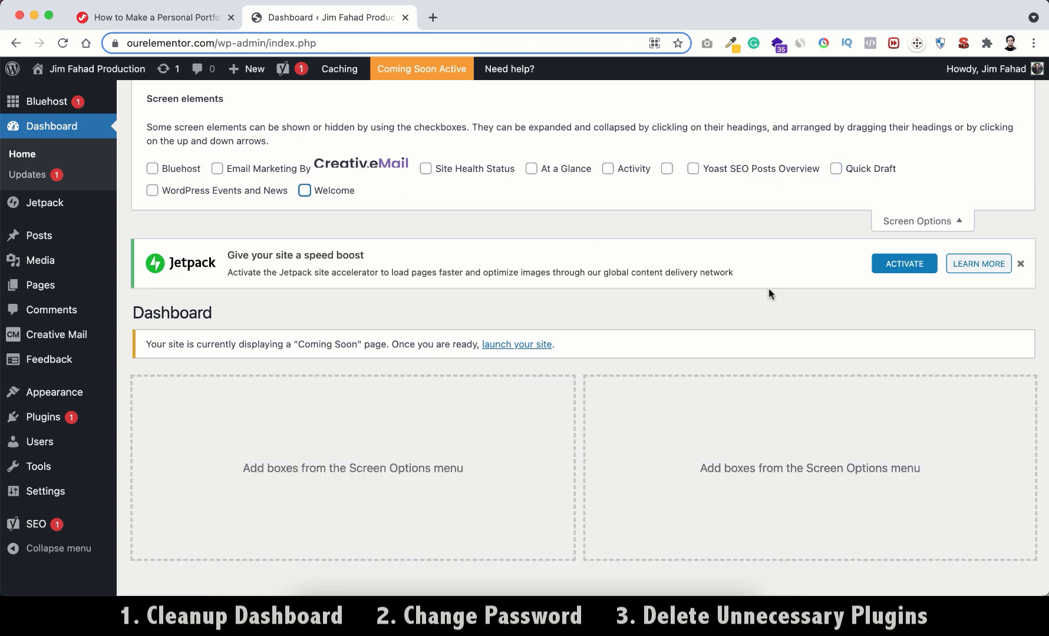
{"action": "left_click", "coordinate": [1020, 264]}
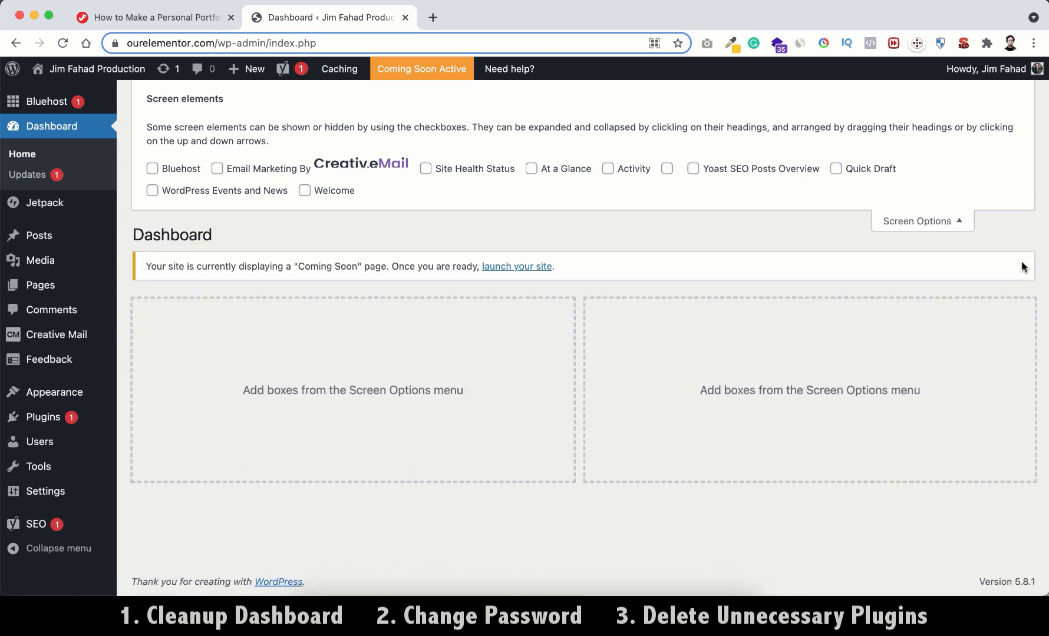
{"action": "left_click", "coordinate": [947, 222]}
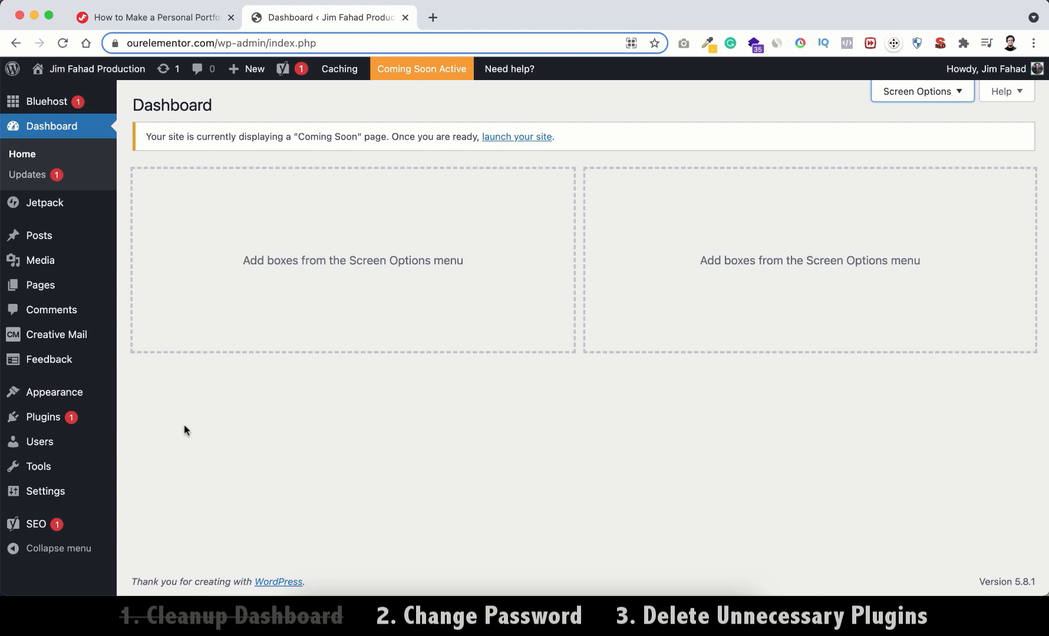
- Replace the profile's generated password with a new one, update the profile, and go to Installed Plugins
{"action": "mouse_move", "coordinate": [35, 442]}
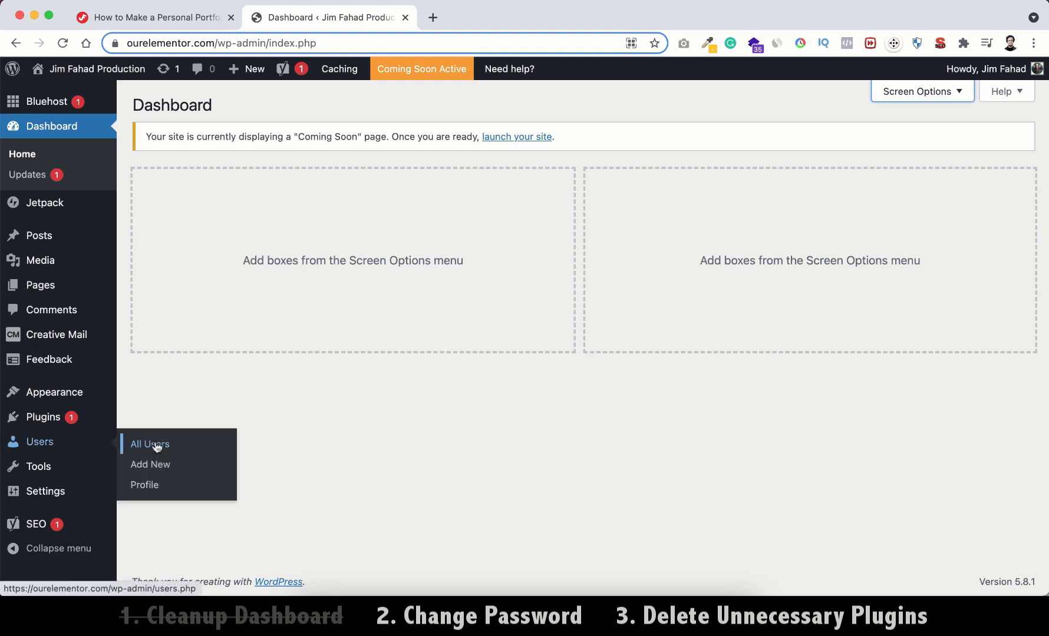
{"action": "left_click", "coordinate": [146, 485]}
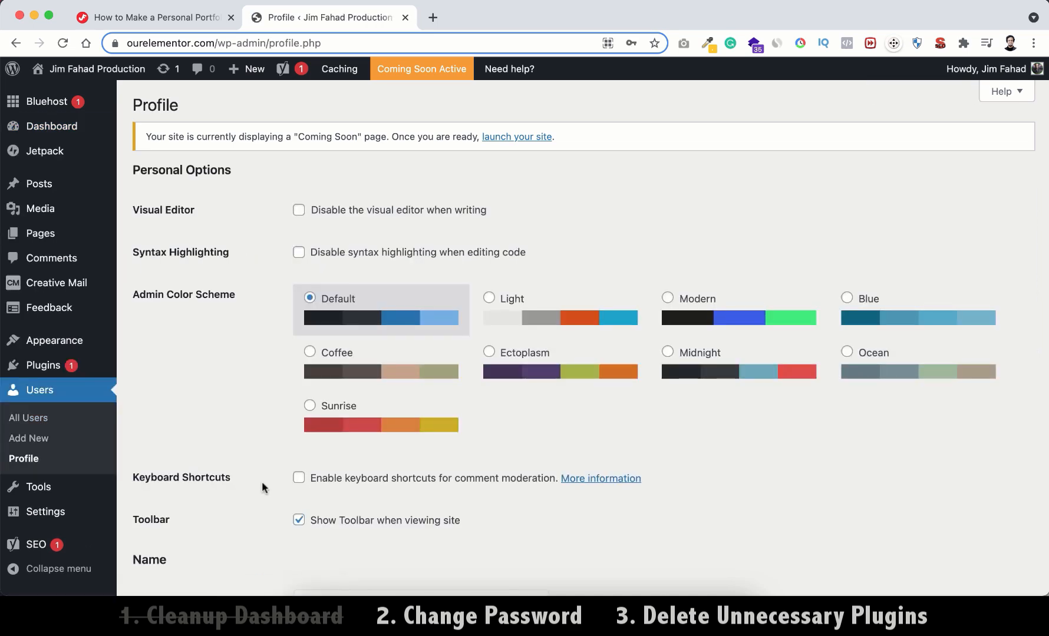
{"action": "scroll", "coordinate": [262, 490], "scroll_direction": "down", "scroll_amount": 15}
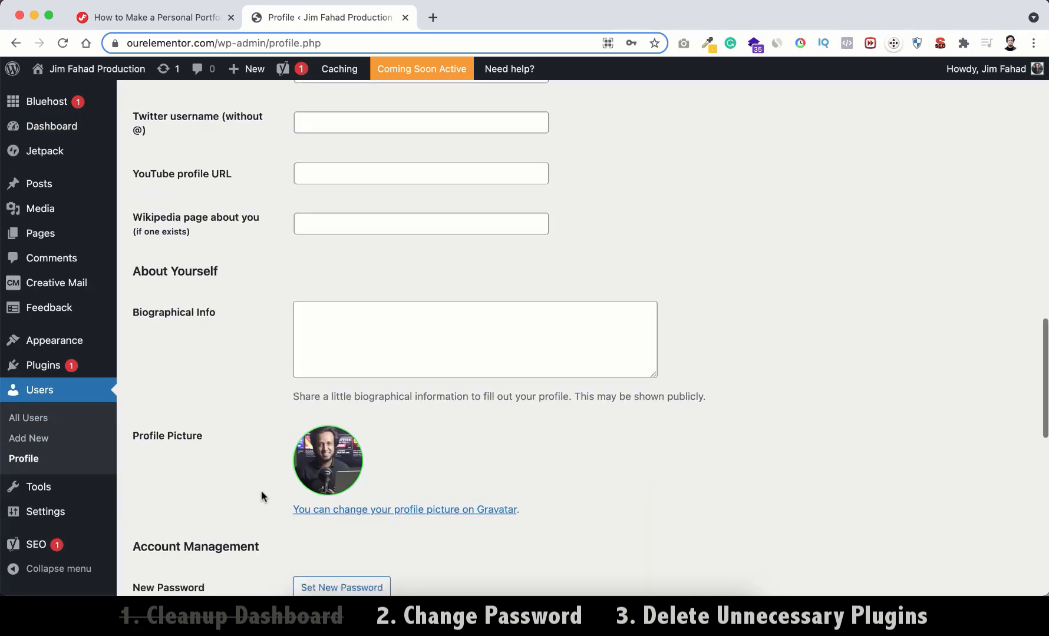
{"action": "scroll", "coordinate": [262, 497], "scroll_direction": "down", "scroll_amount": 4}
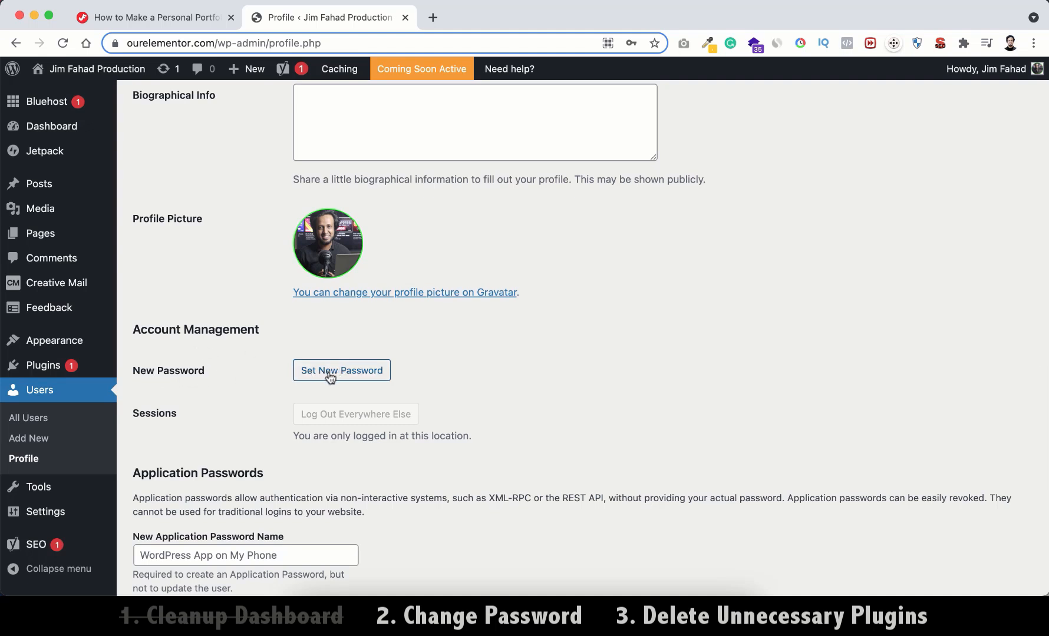
{"action": "left_click", "coordinate": [352, 377]}
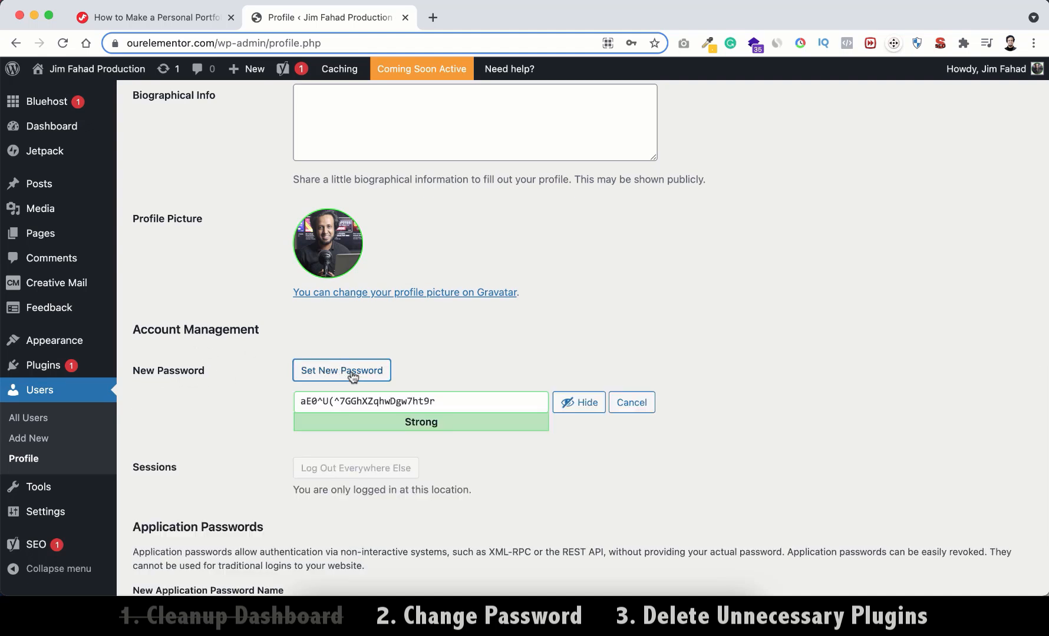
{"action": "left_click", "coordinate": [569, 404]}
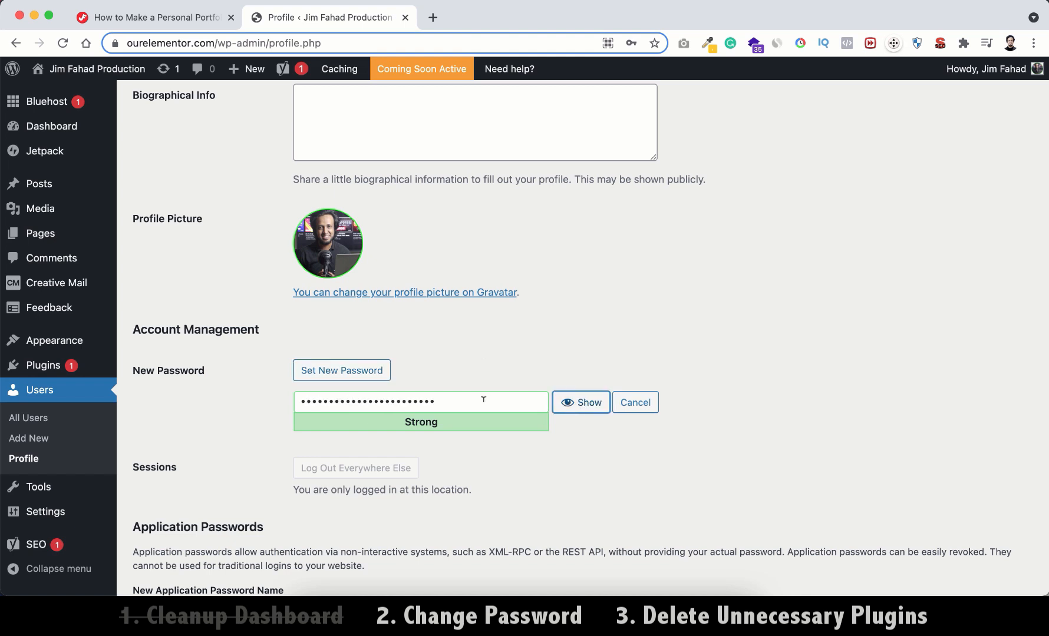
{"action": "double_click", "coordinate": [461, 400]}
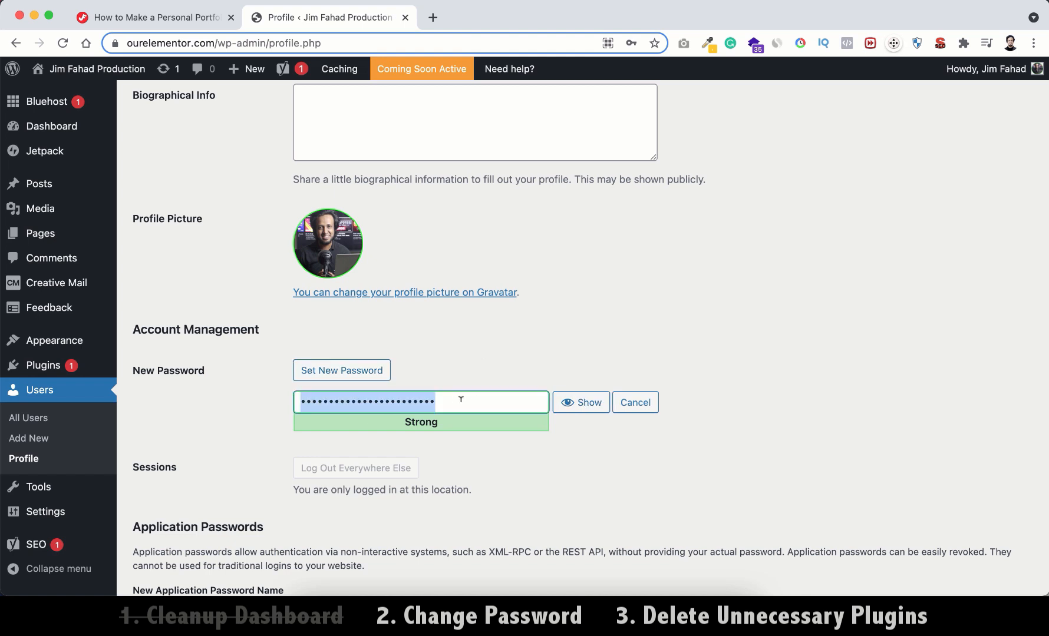
{"action": "type", "text": "•"}
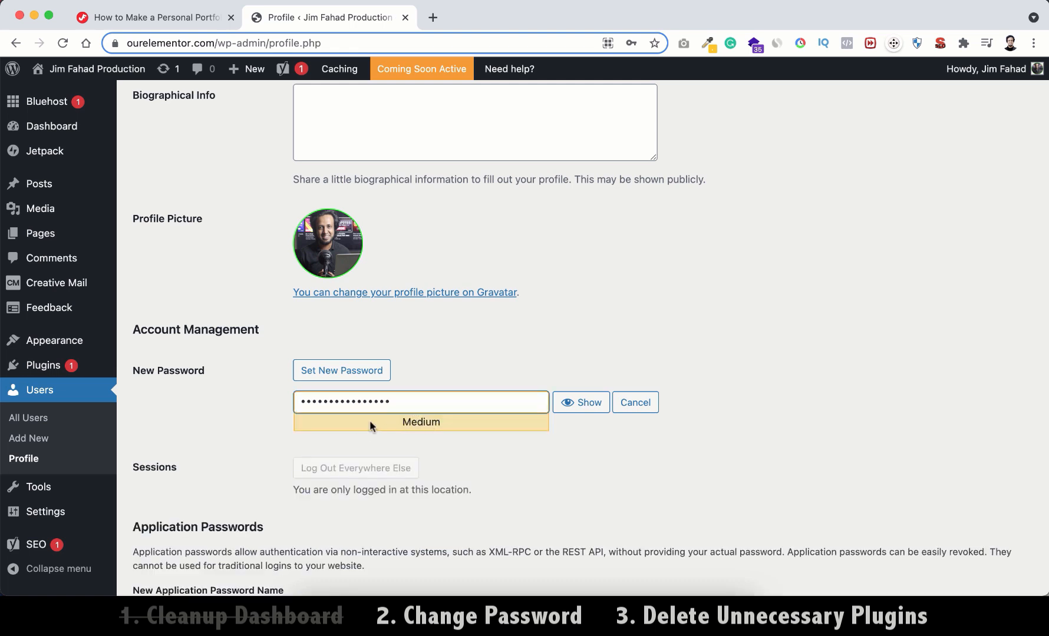
{"action": "scroll", "coordinate": [235, 490], "scroll_direction": "down", "scroll_amount": 10}
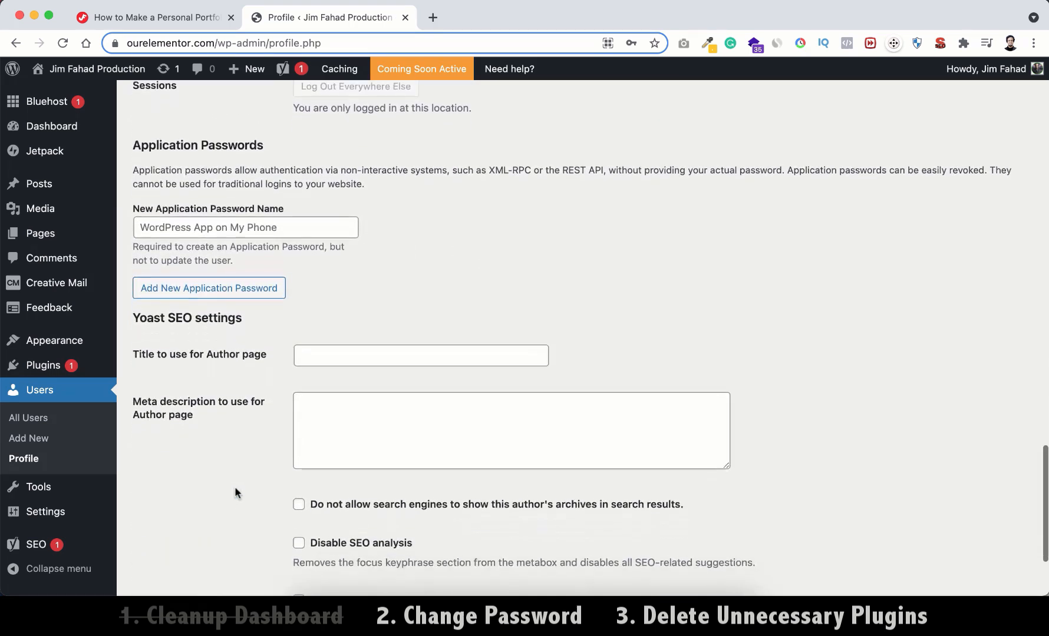
{"action": "left_click", "coordinate": [193, 522]}
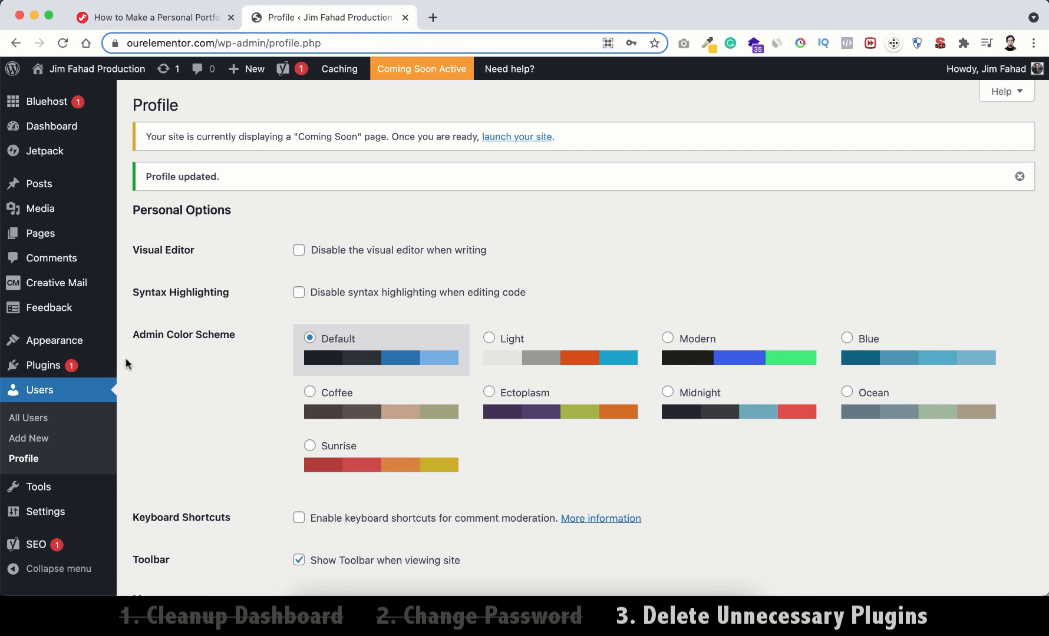
{"action": "mouse_move", "coordinate": [34, 370]}
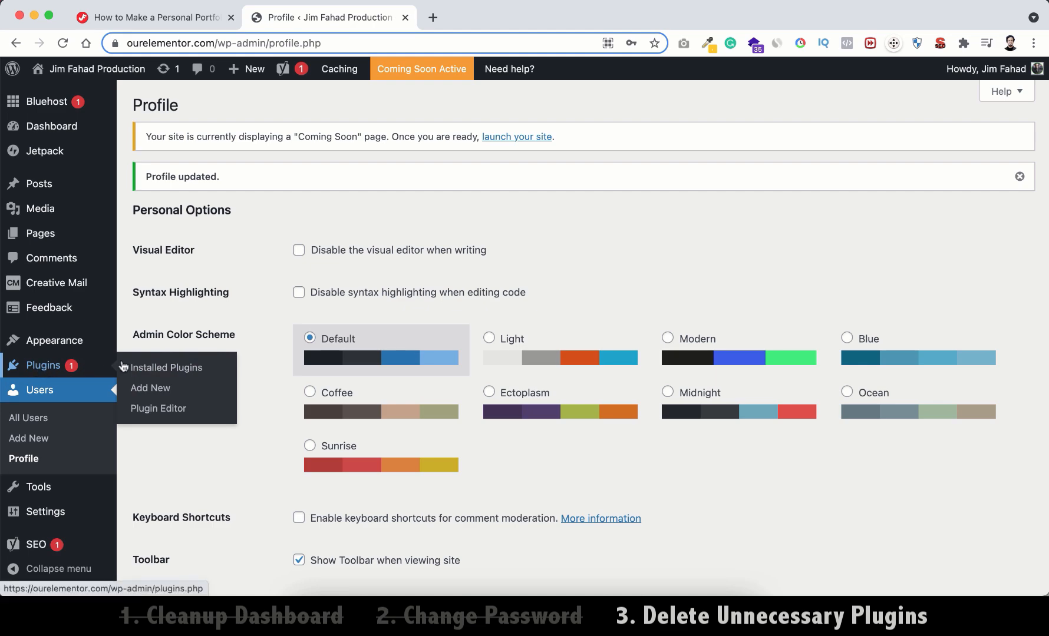
{"action": "left_click", "coordinate": [174, 369]}
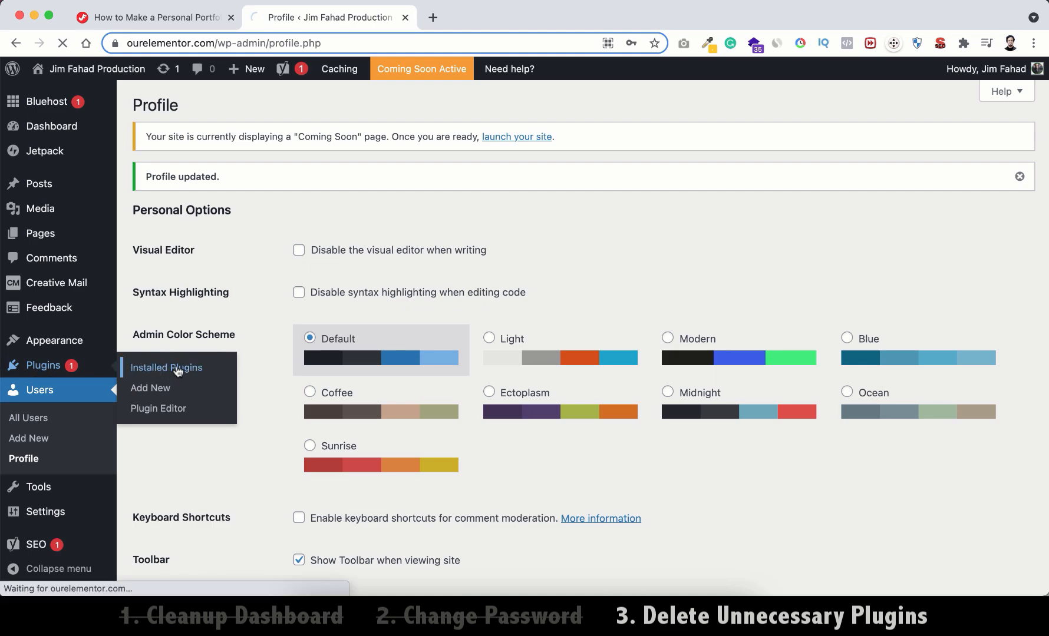
- Select all six plugins and apply the Deactivate bulk action to them
{"action": "scroll", "coordinate": [338, 369], "scroll_direction": "down", "scroll_amount": 7}
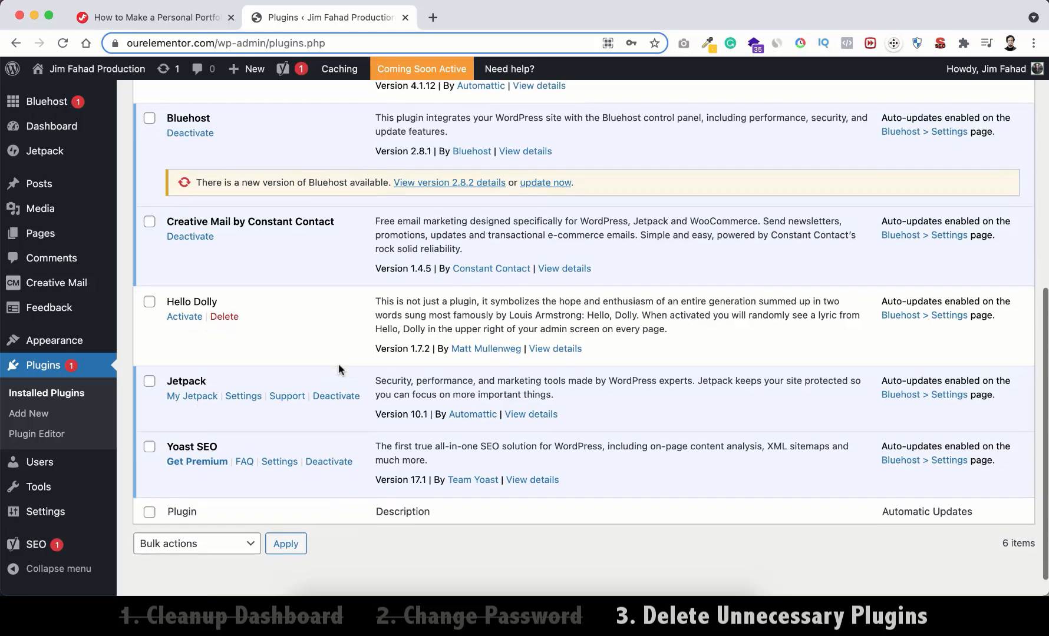
{"action": "scroll", "coordinate": [339, 370], "scroll_direction": "up", "scroll_amount": 3}
{"action": "scroll", "coordinate": [339, 366], "scroll_direction": "up", "scroll_amount": 1}
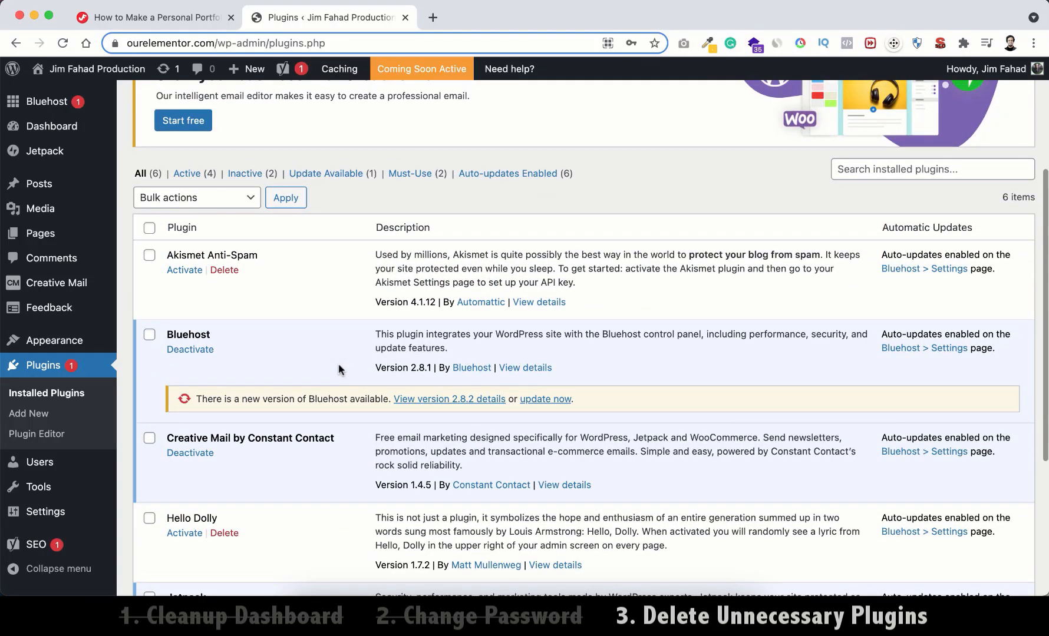
{"action": "scroll", "coordinate": [339, 366], "scroll_direction": "down", "scroll_amount": 3}
{"action": "scroll", "coordinate": [339, 364], "scroll_direction": "down", "scroll_amount": 2}
{"action": "scroll", "coordinate": [338, 364], "scroll_direction": "up", "scroll_amount": 5}
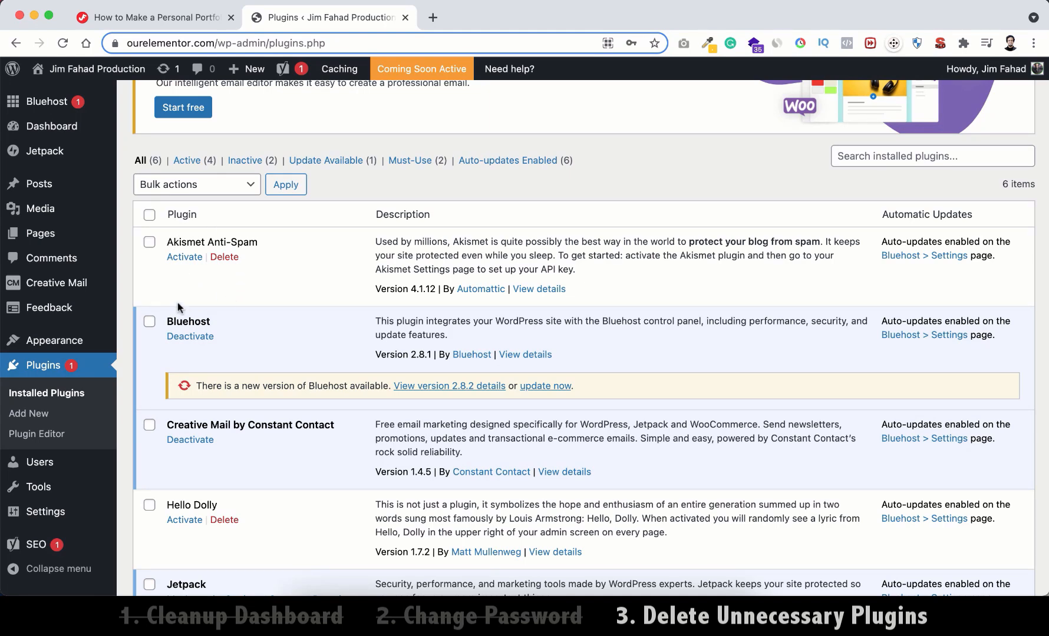
{"action": "left_click", "coordinate": [149, 216]}
{"action": "left_click", "coordinate": [173, 189]}
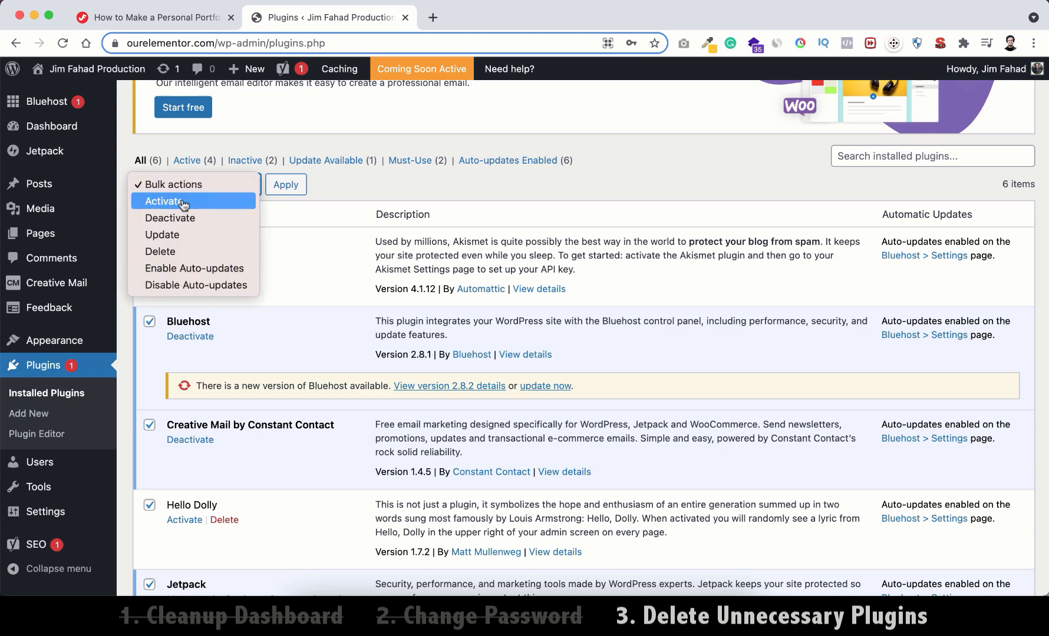
{"action": "left_click", "coordinate": [177, 218]}
{"action": "left_click", "coordinate": [288, 186]}
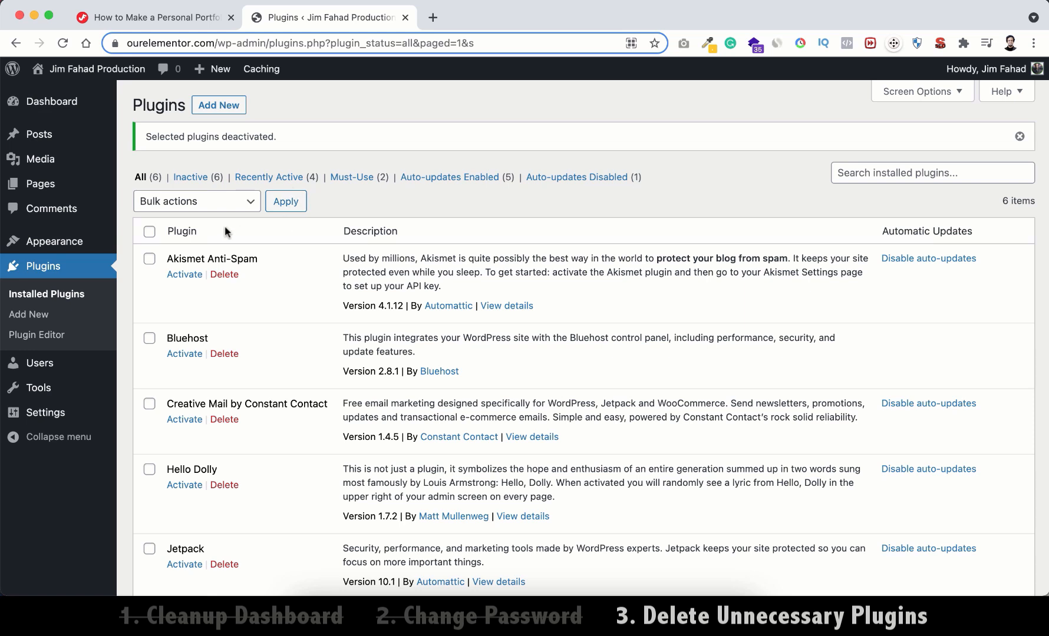
- Select all six deactivated plugins, bulk-delete them and confirm the deletion
{"action": "left_click", "coordinate": [150, 233]}
{"action": "left_click", "coordinate": [207, 206]}
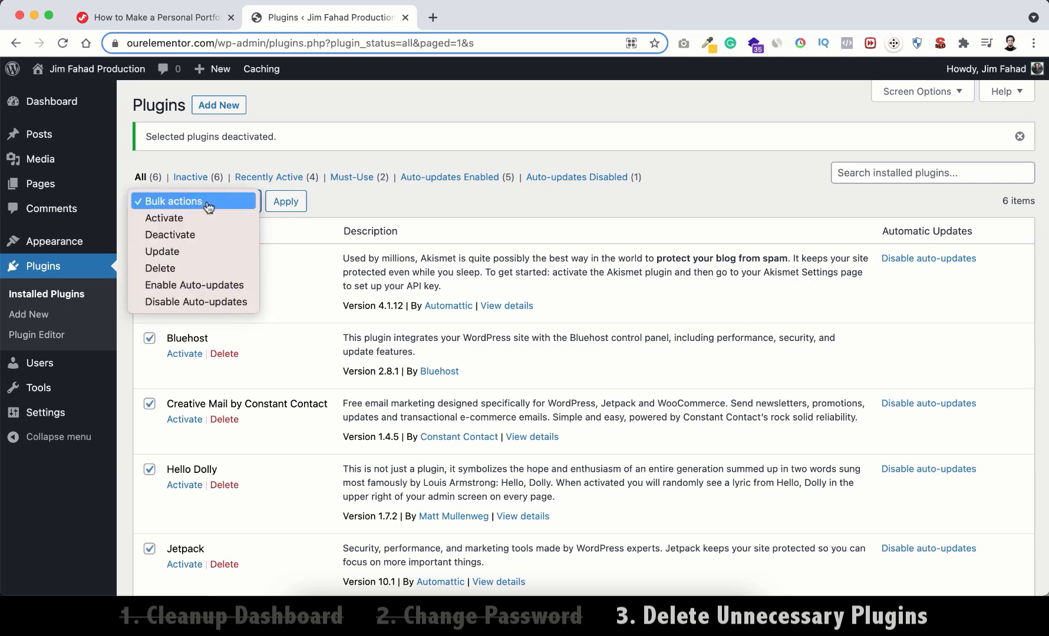
{"action": "left_click", "coordinate": [175, 264]}
{"action": "left_click", "coordinate": [285, 202]}
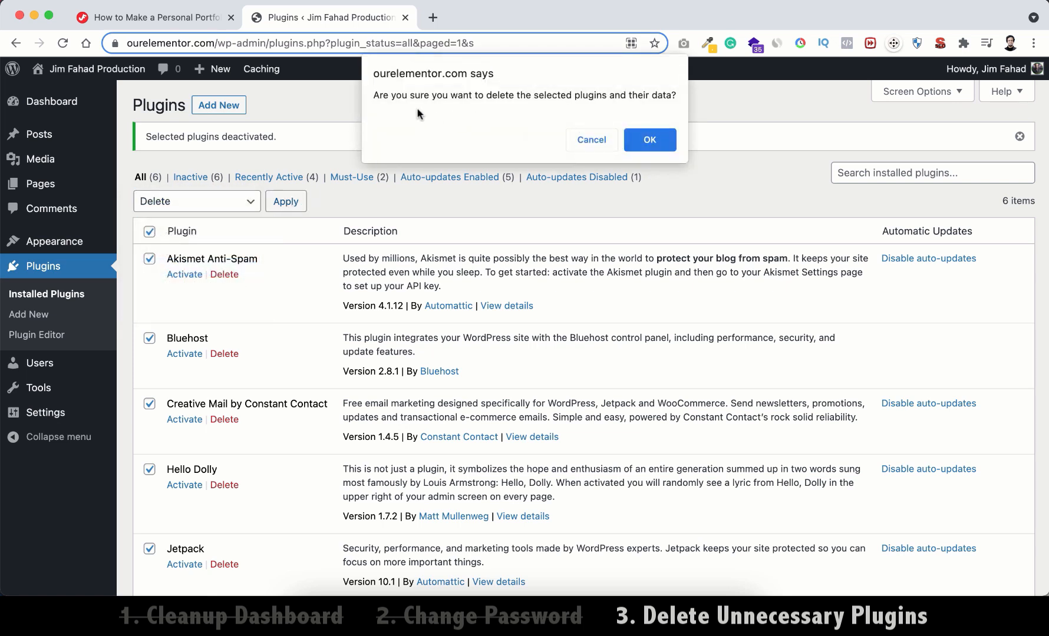
{"action": "left_click", "coordinate": [650, 140]}
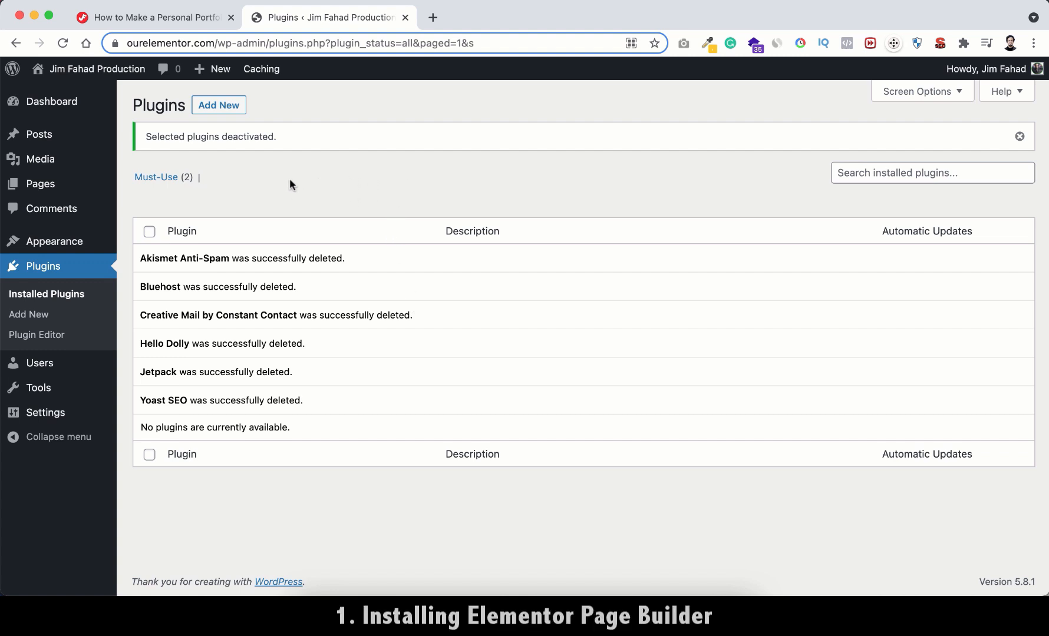
- Download the free Elementor 3.4.4 zip from the tutorial page, then go back to WordPress Plugins
{"action": "left_click", "coordinate": [180, 19]}
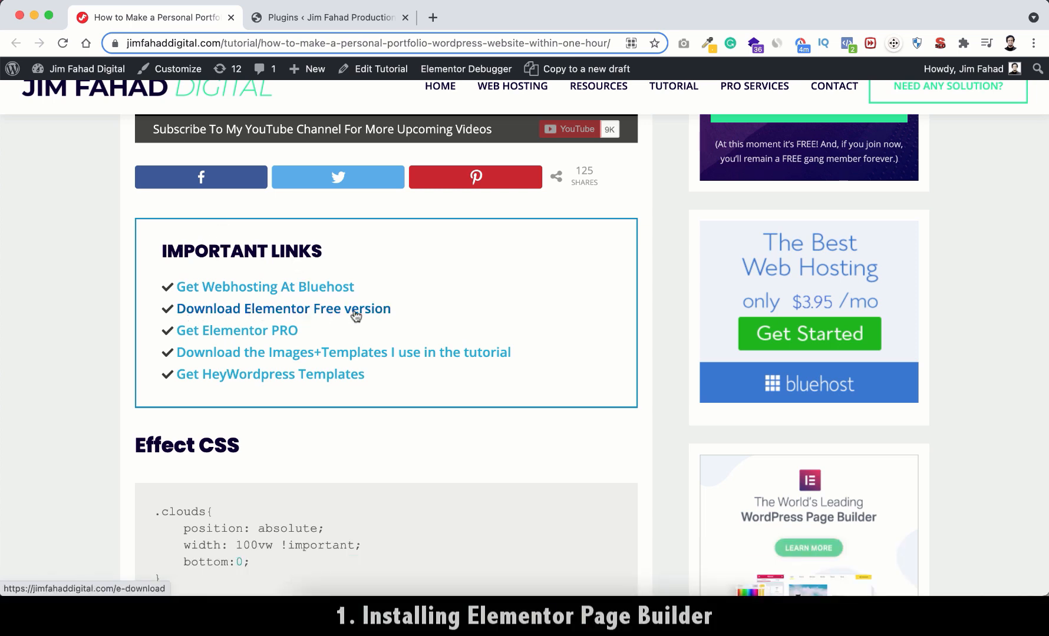
{"action": "left_click", "coordinate": [326, 311]}
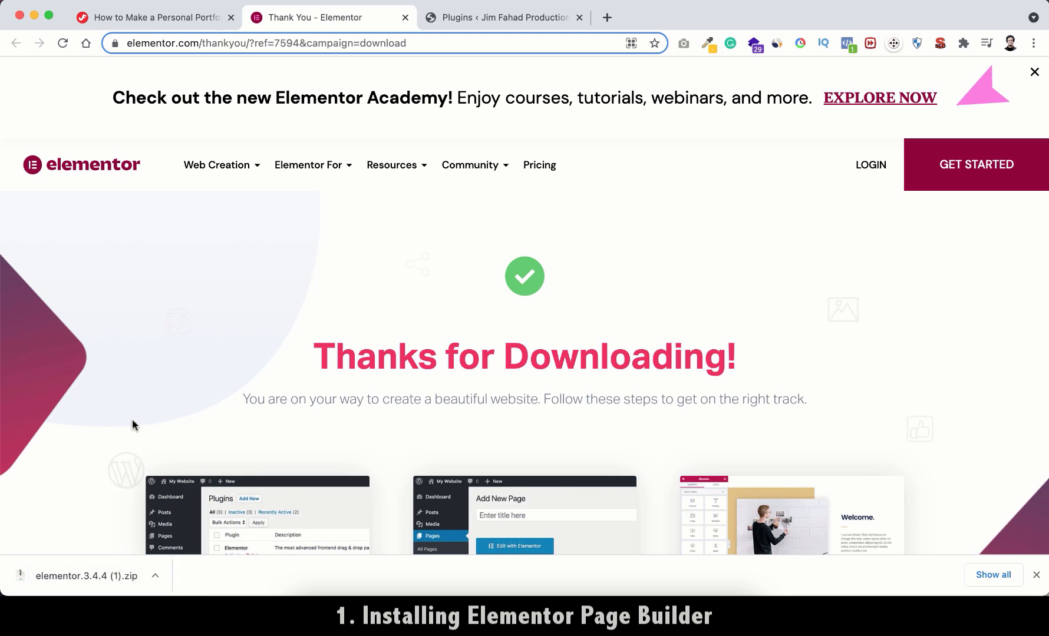
{"action": "left_click", "coordinate": [494, 19]}
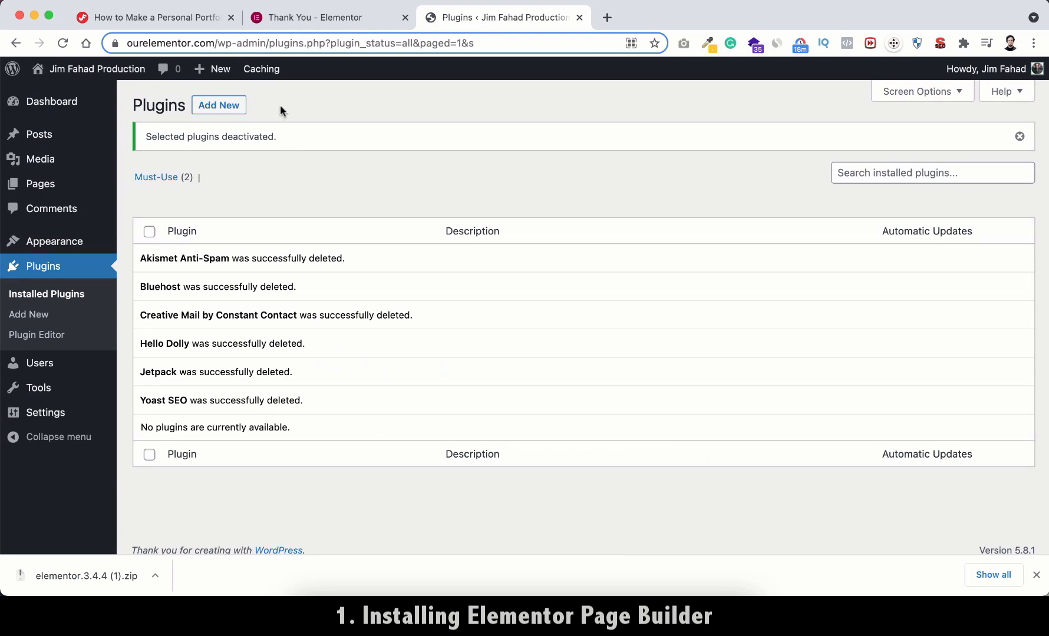
- Upload the elementor.3.4.4 (1).zip file as a new plugin, install it and activate it
{"action": "left_click", "coordinate": [220, 106]}
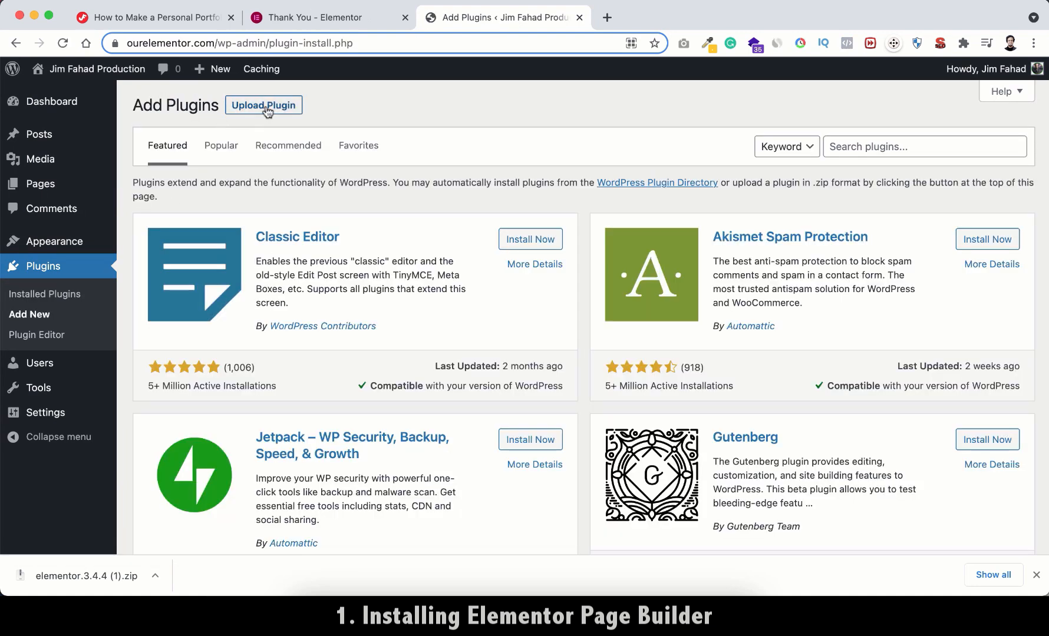
{"action": "left_click", "coordinate": [268, 106]}
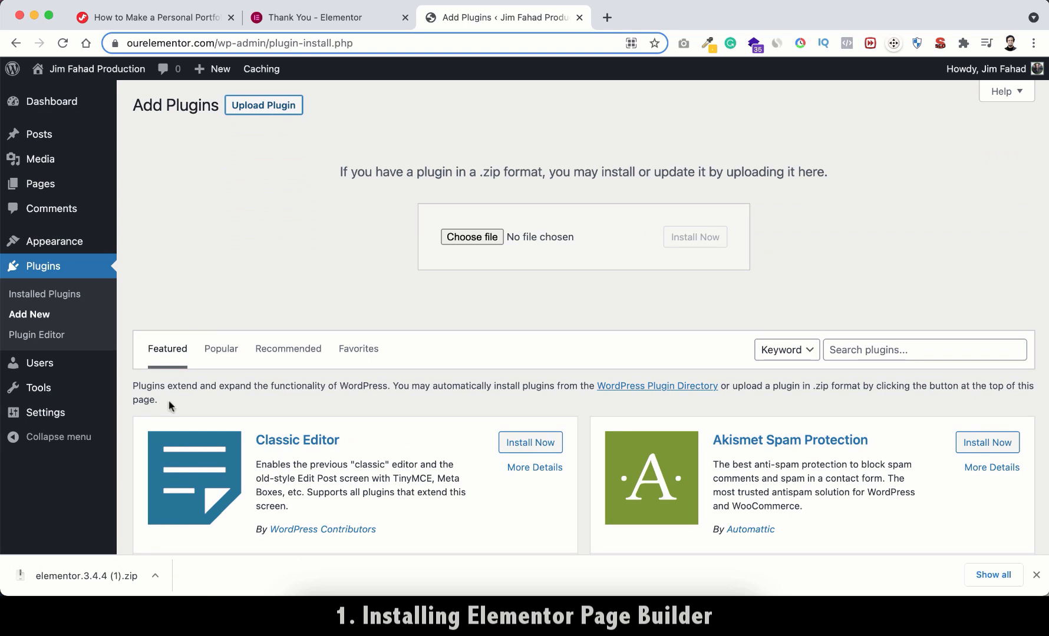
{"action": "left_click_drag", "start_coordinate": [115, 568], "coordinate": [482, 237]}
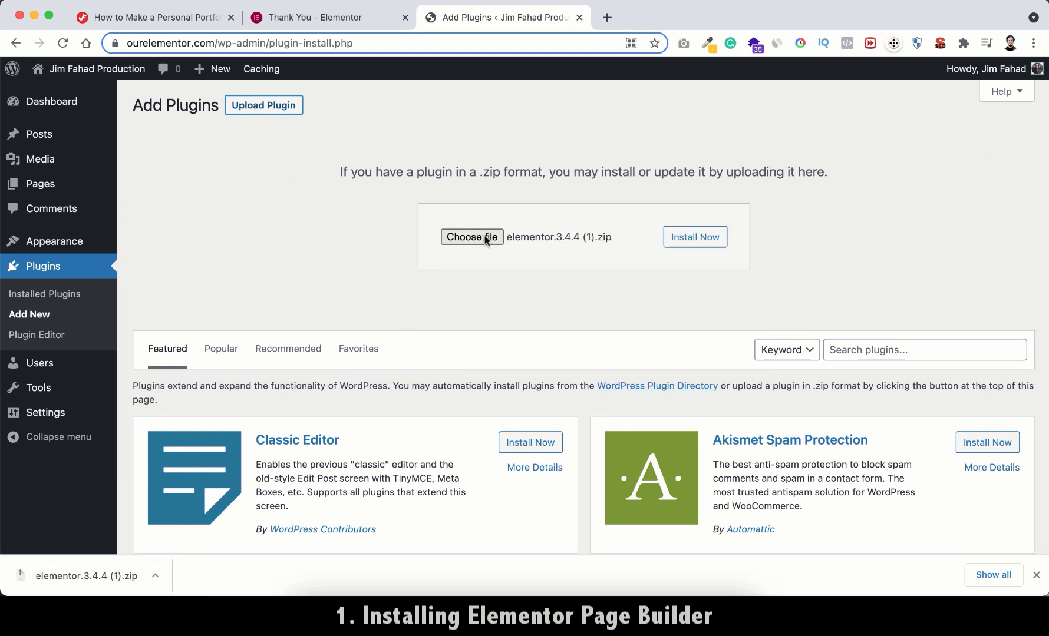
{"action": "left_click", "coordinate": [694, 239]}
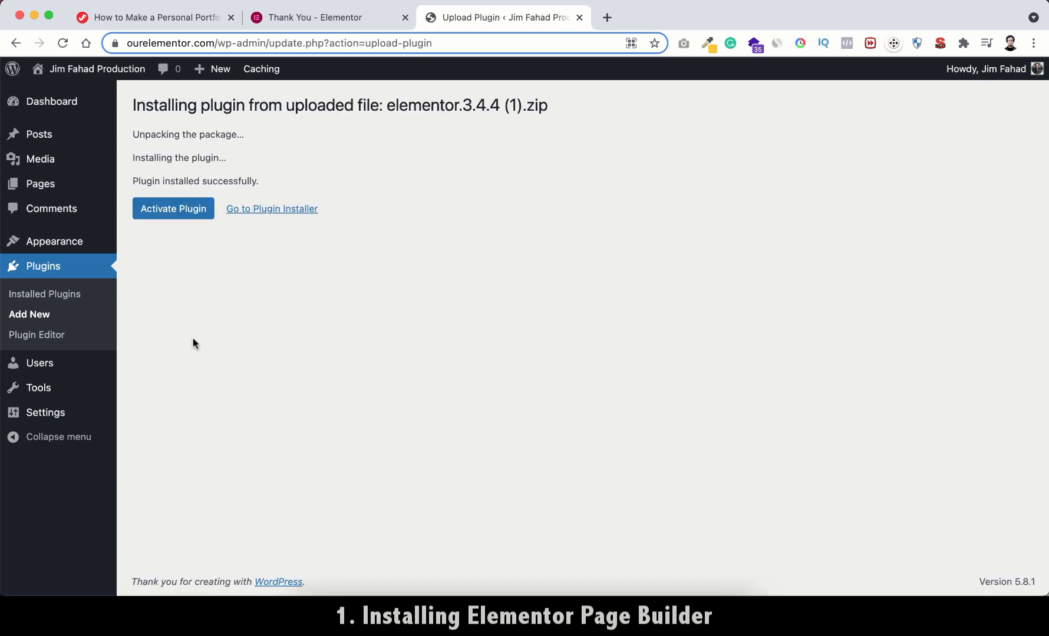
{"action": "left_click", "coordinate": [172, 208]}
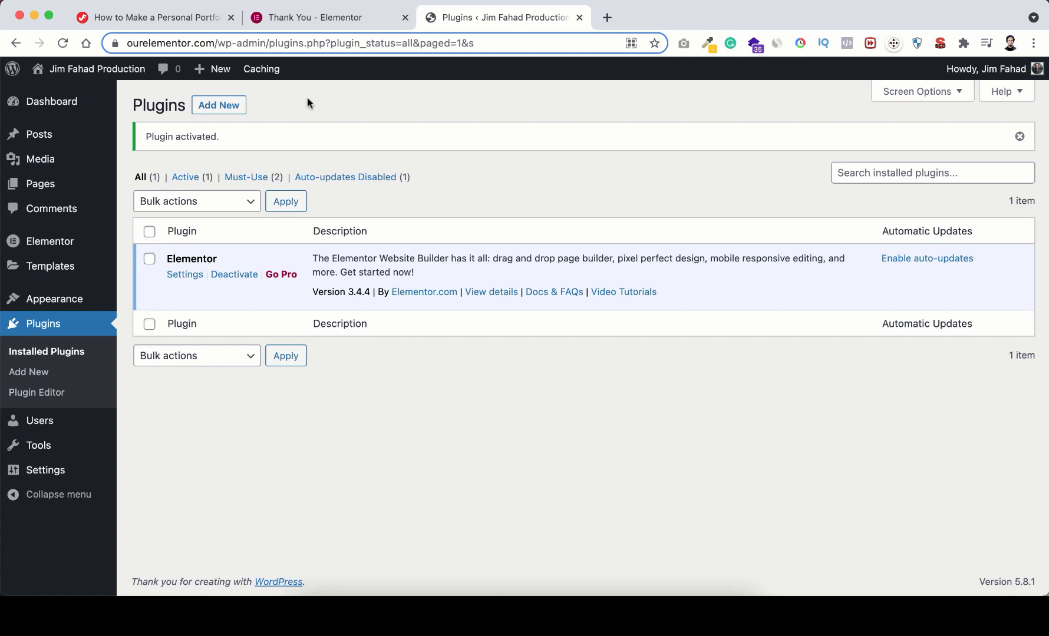
- Search the plugin directory for 'wpforms', then install and activate Contact Form by WPForms
{"action": "left_click", "coordinate": [223, 109]}
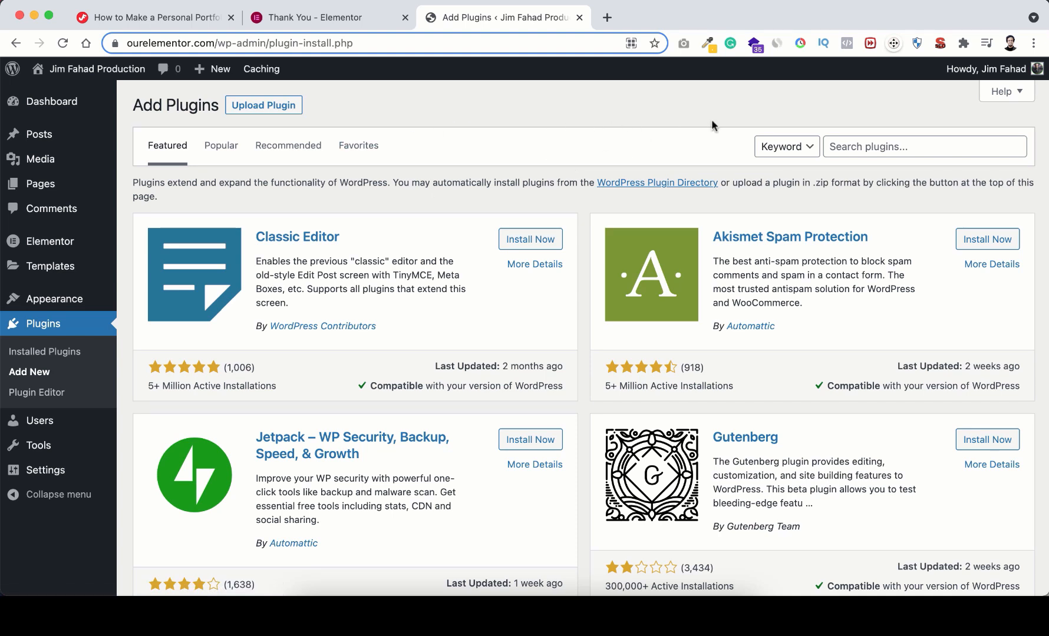
{"action": "left_click", "coordinate": [856, 143]}
{"action": "type", "text": "w"}
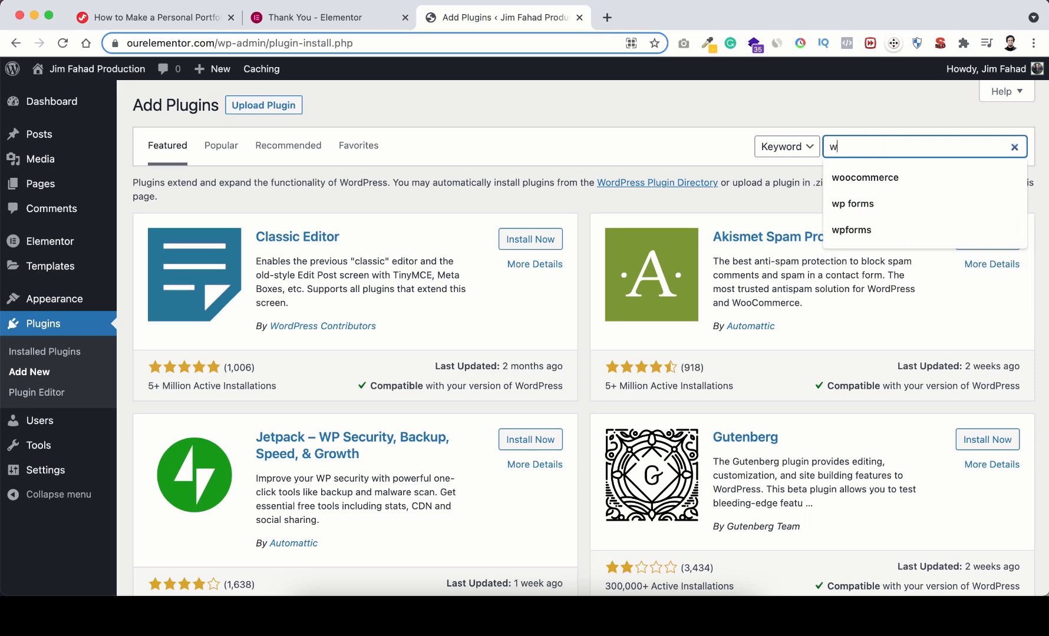
{"action": "type", "text": "pforms"}
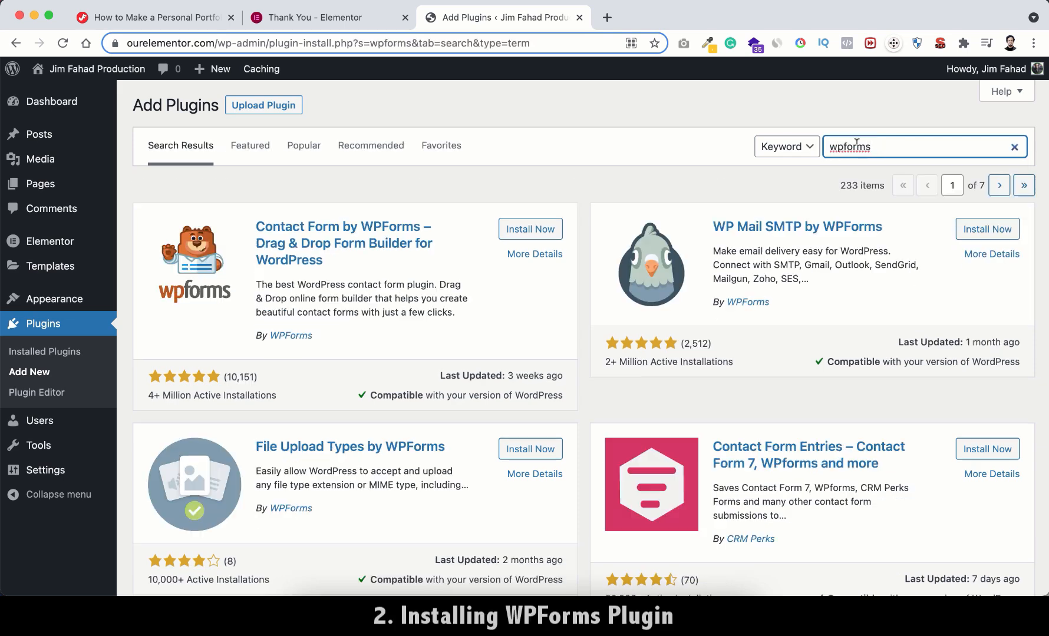
{"action": "left_click", "coordinate": [502, 228]}
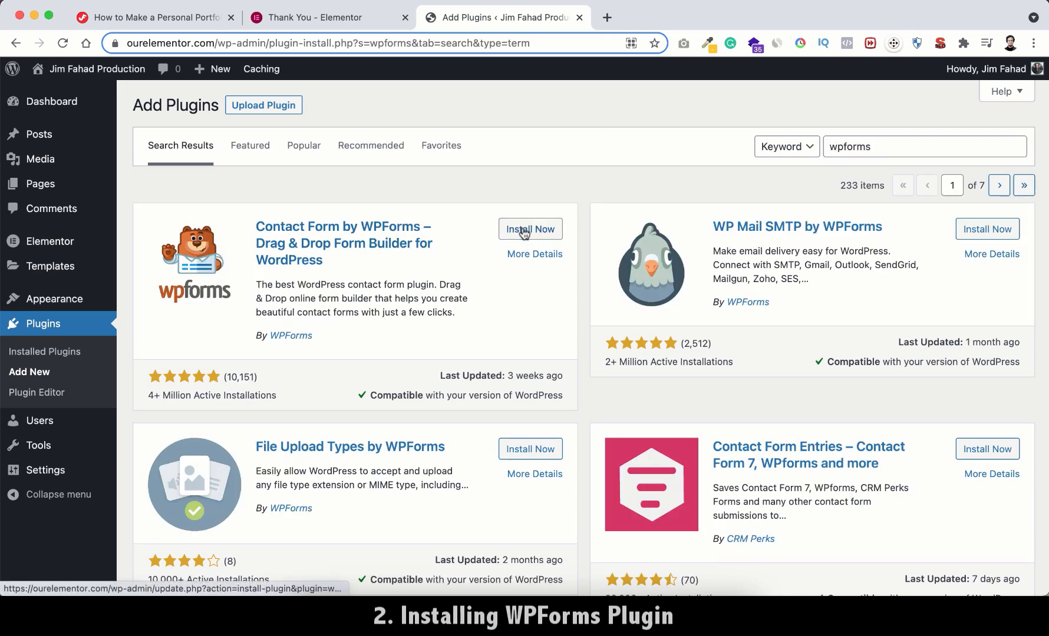
{"action": "left_click", "coordinate": [534, 230]}
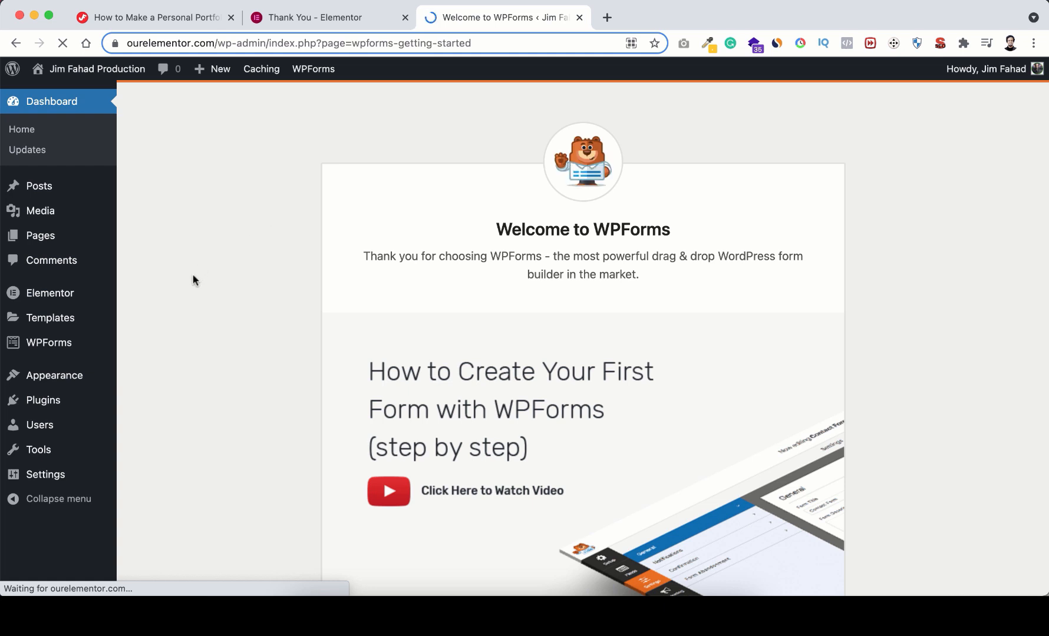
- Search the plugin directory for 'Essential', then install and activate Essential Addons for Elementor
{"action": "mouse_move", "coordinate": [43, 406]}
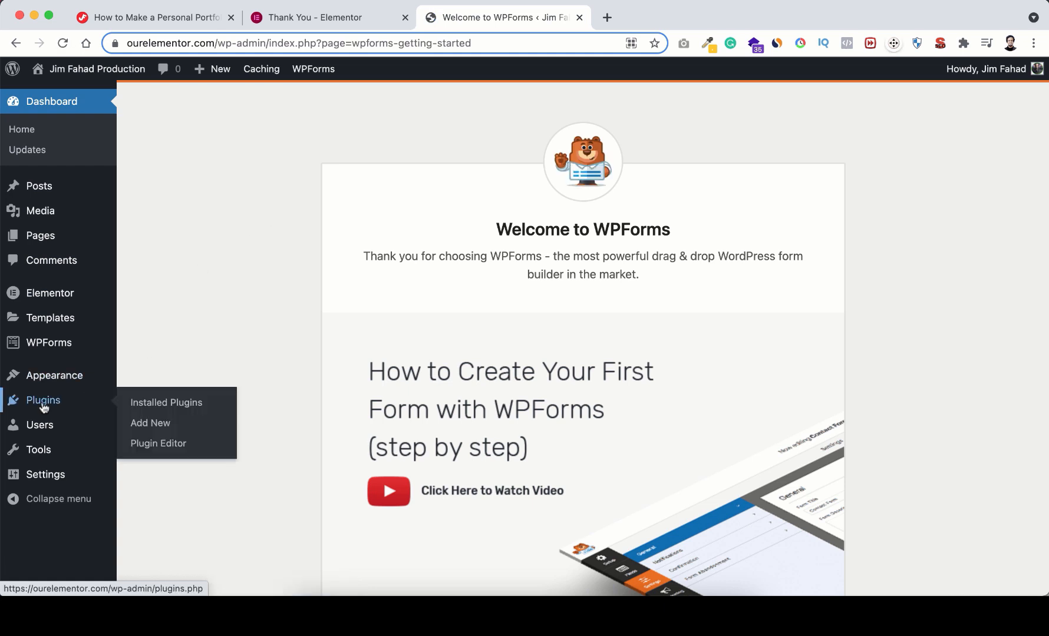
{"action": "left_click", "coordinate": [150, 422]}
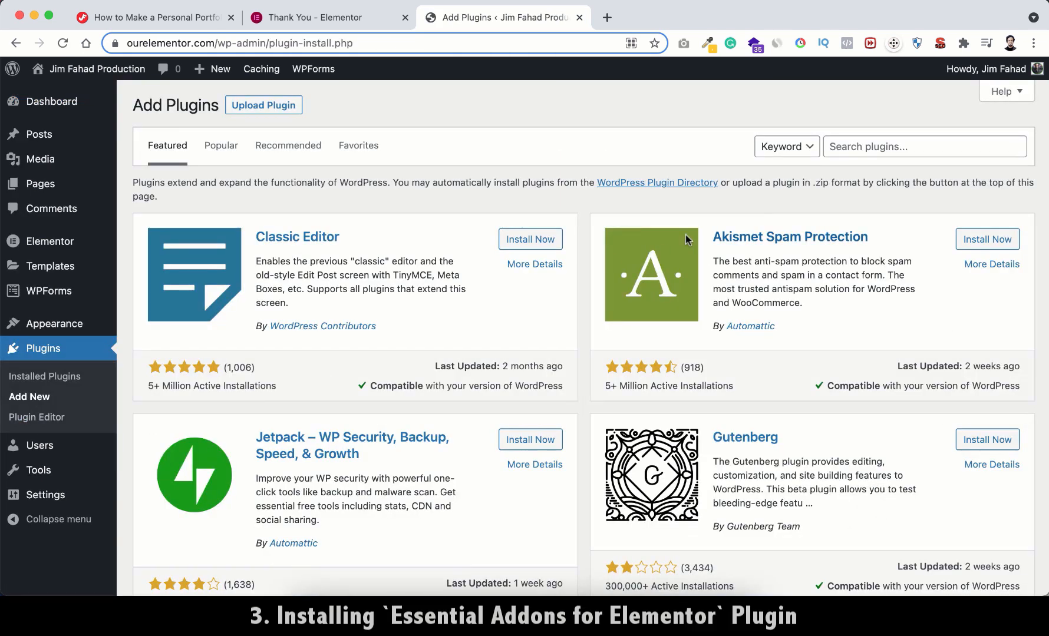
{"action": "left_click", "coordinate": [840, 146]}
{"action": "type", "text": "Essential"}
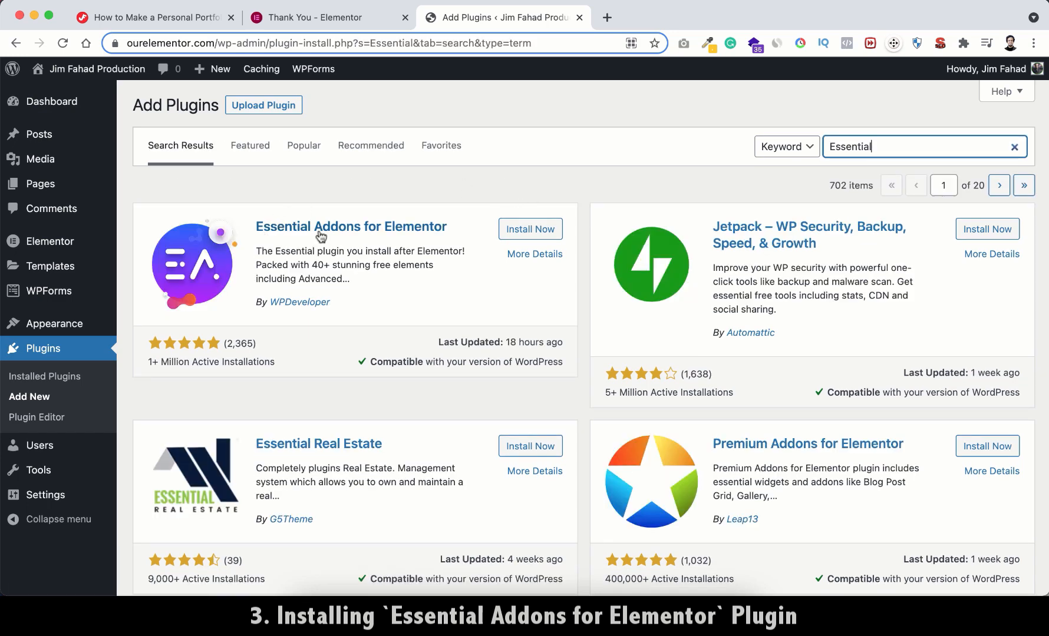
{"action": "left_click", "coordinate": [531, 233]}
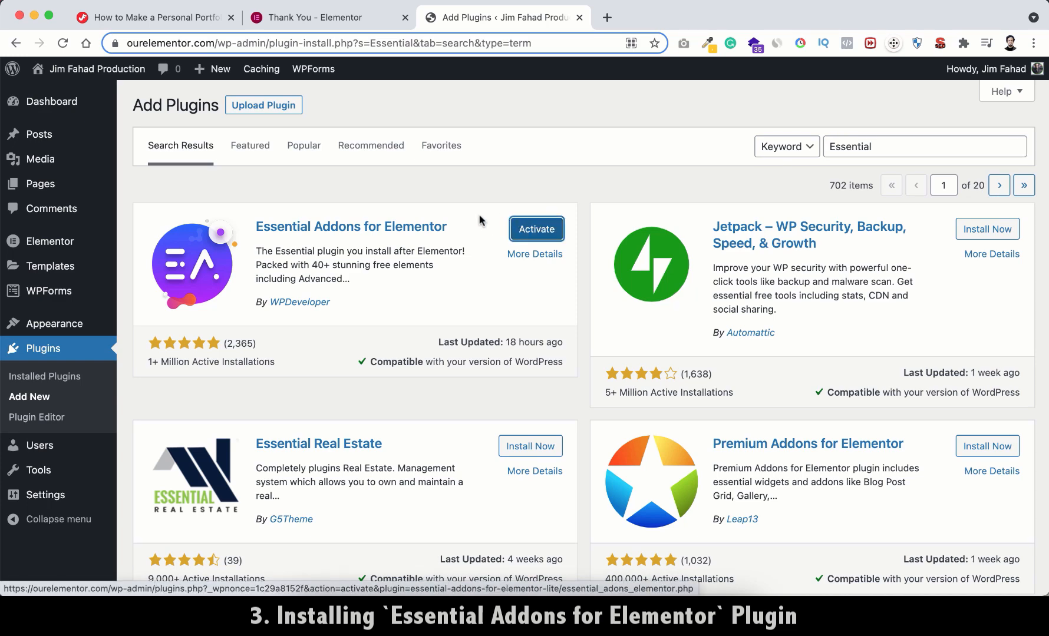
{"action": "left_click", "coordinate": [537, 230]}
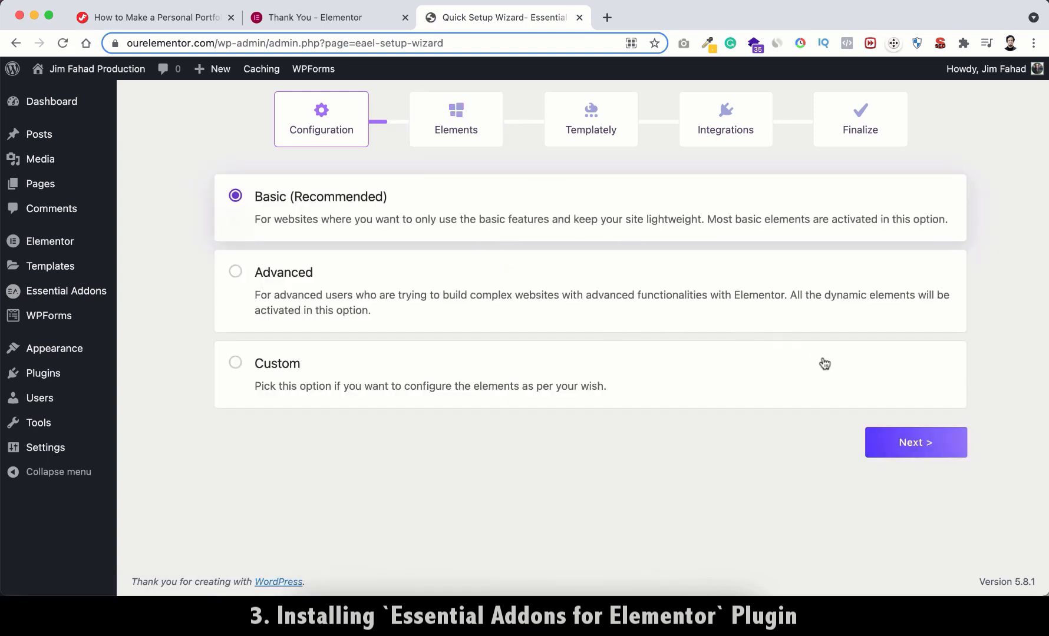
- Keep the Basic (Recommended) configuration and enable the WPForms element in the wizard
{"action": "left_click", "coordinate": [915, 446]}
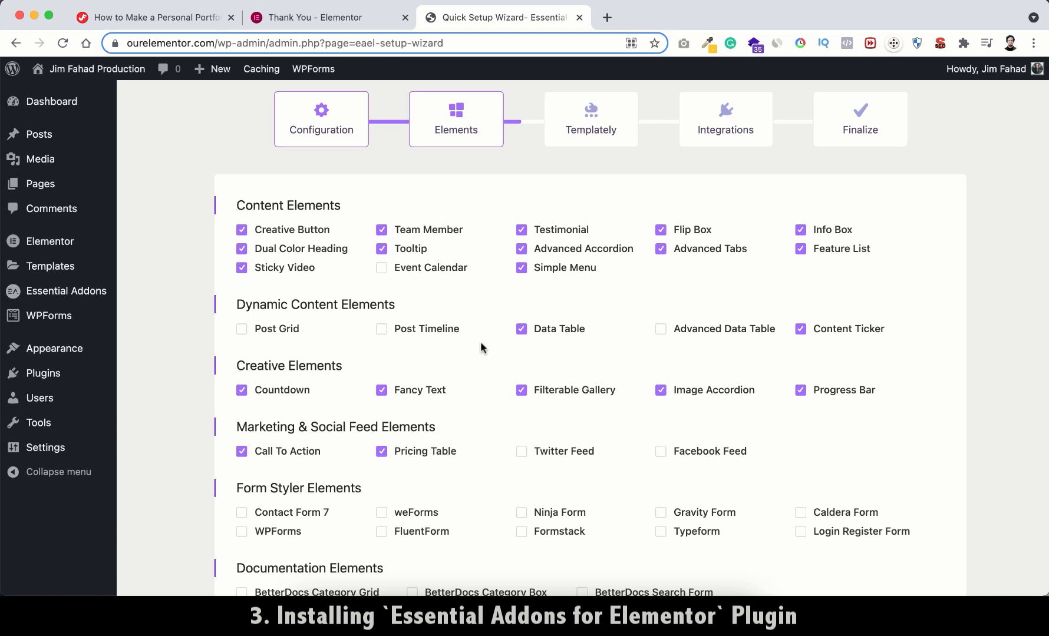
{"action": "scroll", "coordinate": [472, 416], "scroll_direction": "down", "scroll_amount": 3}
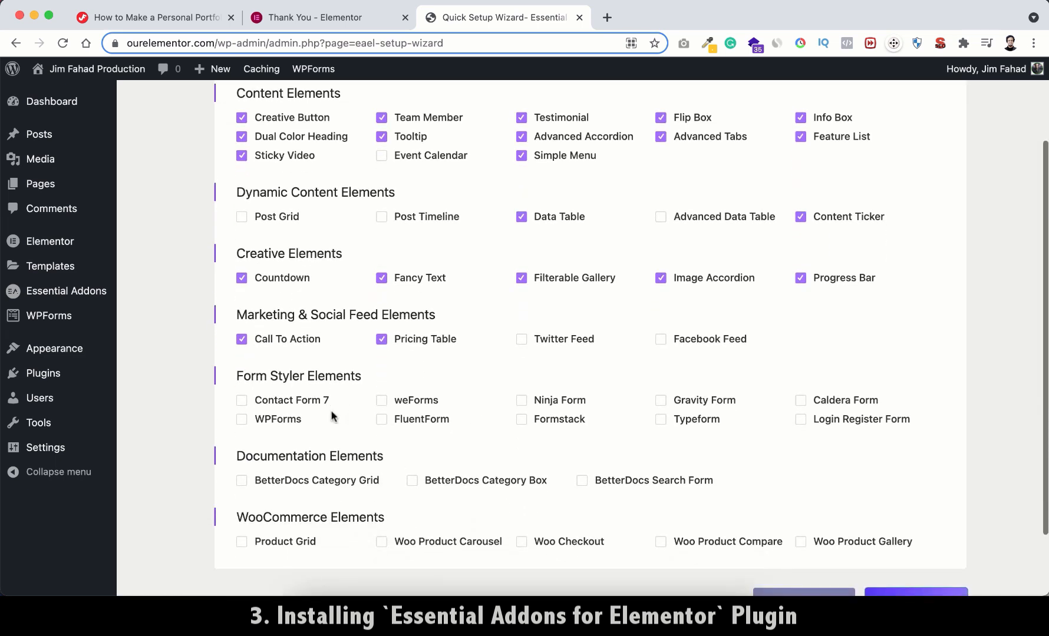
{"action": "left_click", "coordinate": [245, 422]}
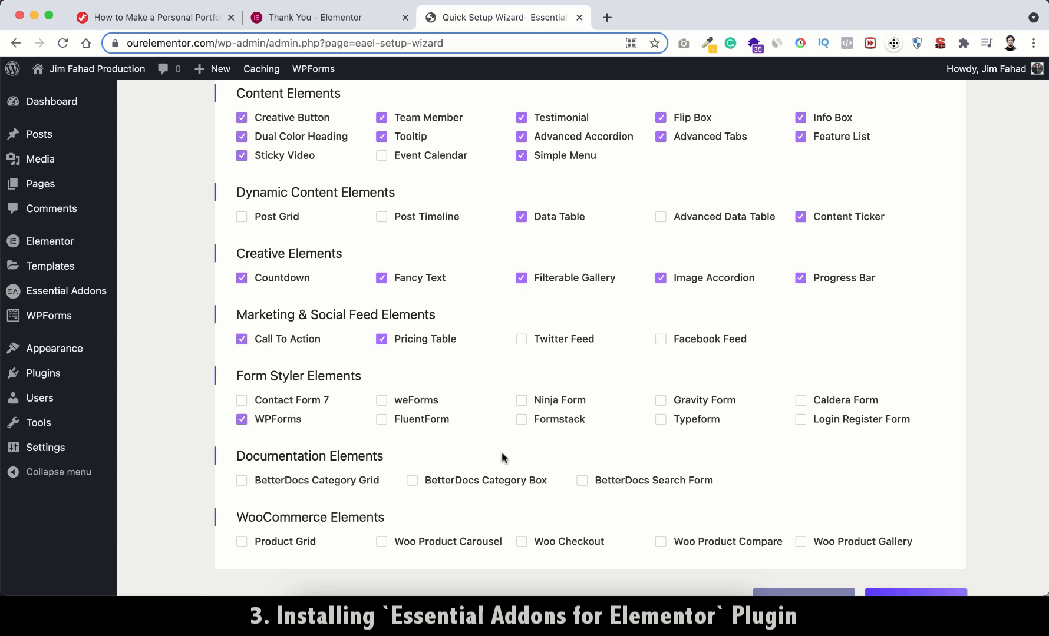
{"action": "scroll", "coordinate": [503, 457], "scroll_direction": "down", "scroll_amount": 1}
{"action": "scroll", "coordinate": [502, 456], "scroll_direction": "down", "scroll_amount": 2}
- Skip past the Templately and Integrations steps and finish the Essential Addons wizard
{"action": "left_click", "coordinate": [902, 524]}
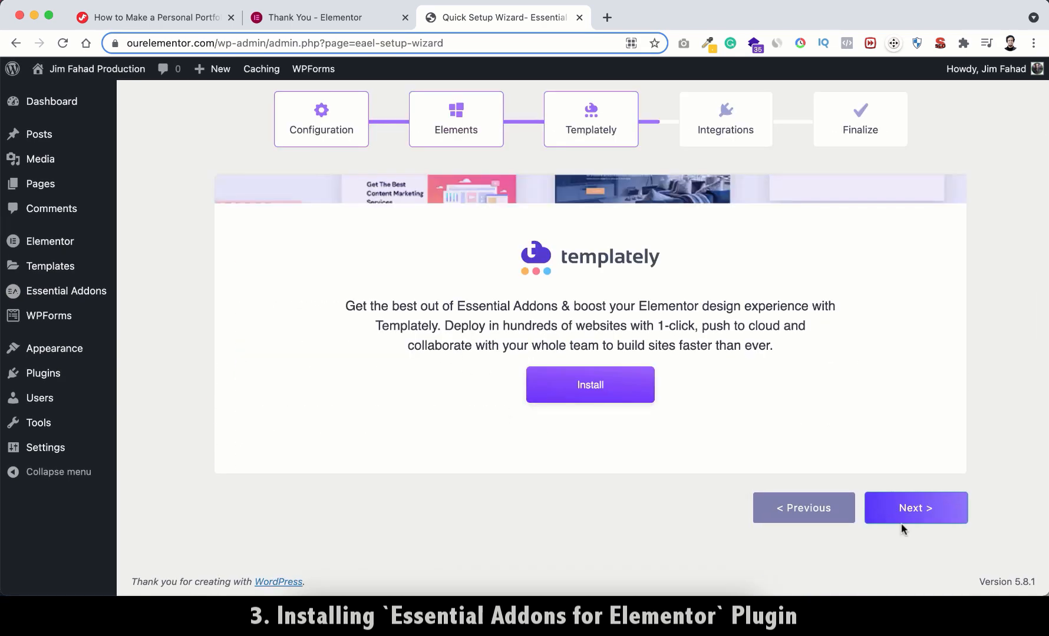
{"action": "left_click", "coordinate": [911, 513]}
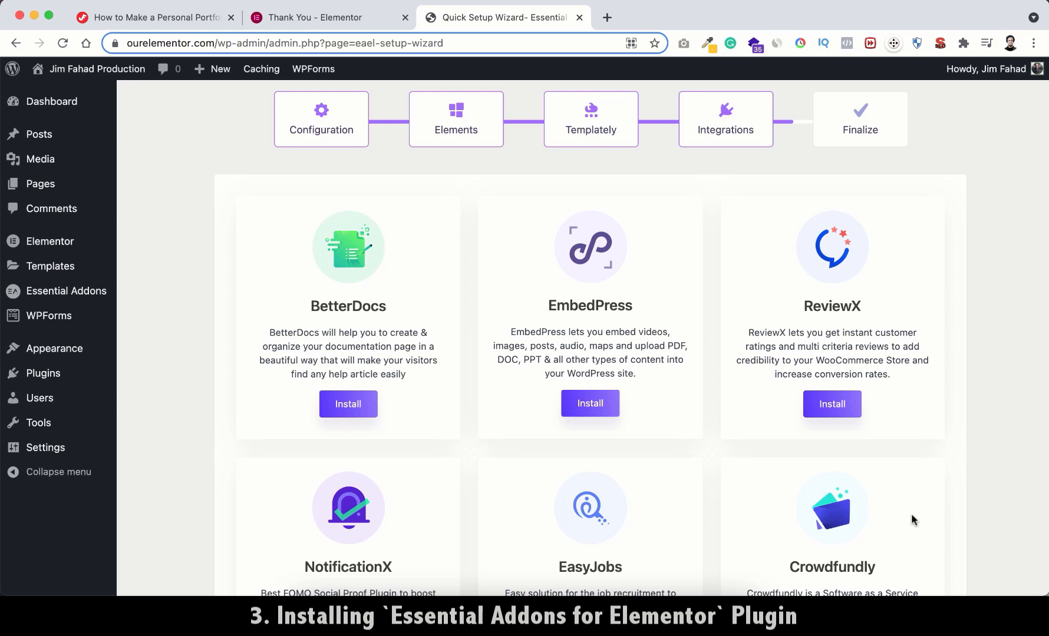
{"action": "scroll", "coordinate": [911, 514], "scroll_direction": "down", "scroll_amount": 5}
{"action": "left_click", "coordinate": [912, 527]}
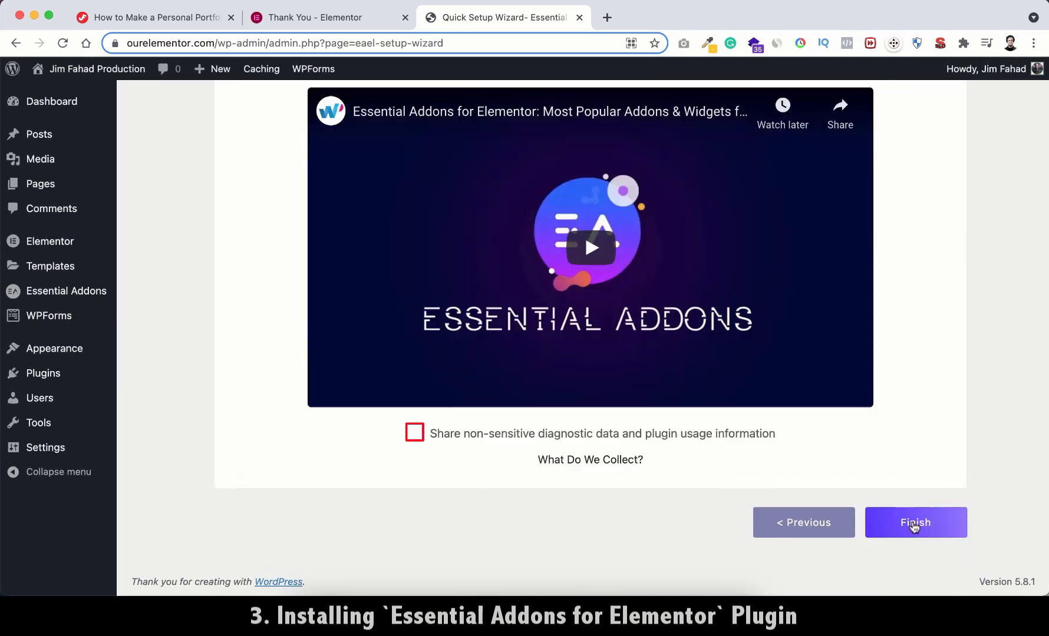
{"action": "left_click", "coordinate": [919, 527]}
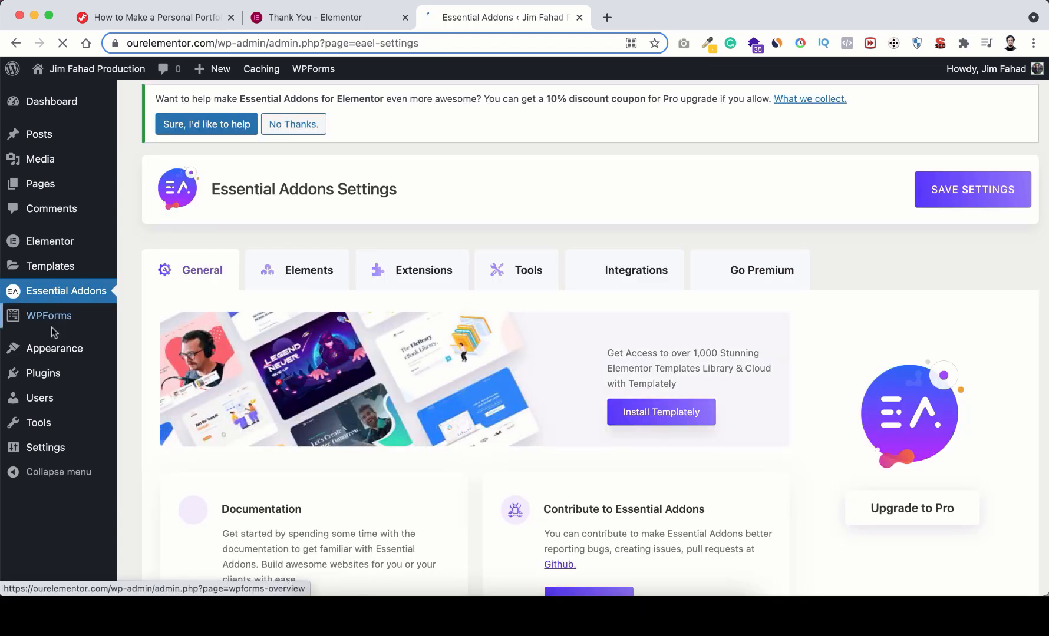
- Search 'elementor addon elements', install and activate it, skip the opt-in, and show Installed Plugins
{"action": "mouse_move", "coordinate": [33, 376]}
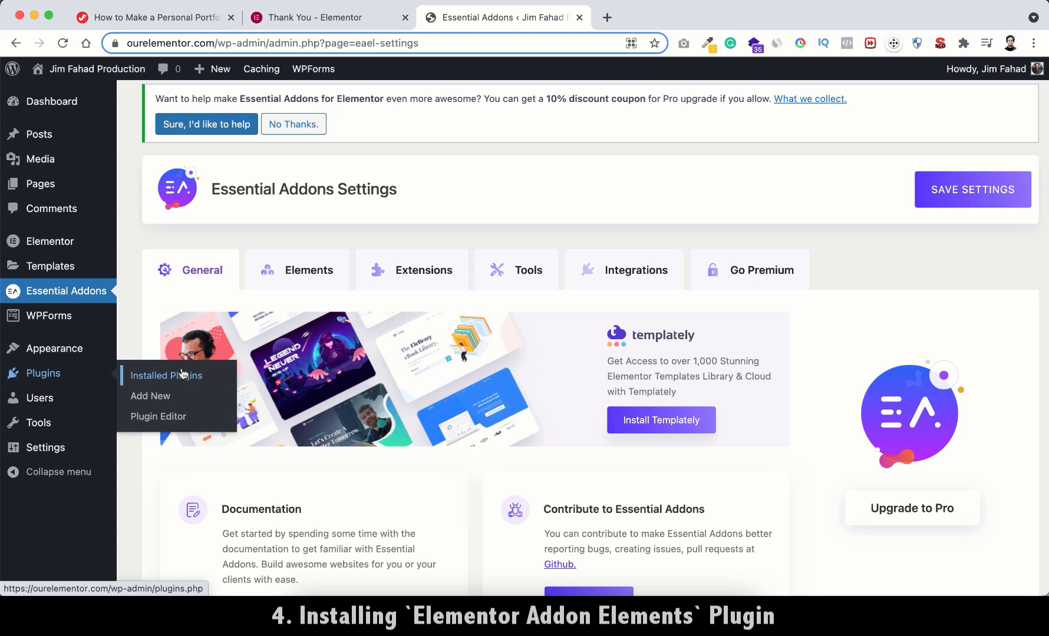
{"action": "left_click", "coordinate": [165, 397]}
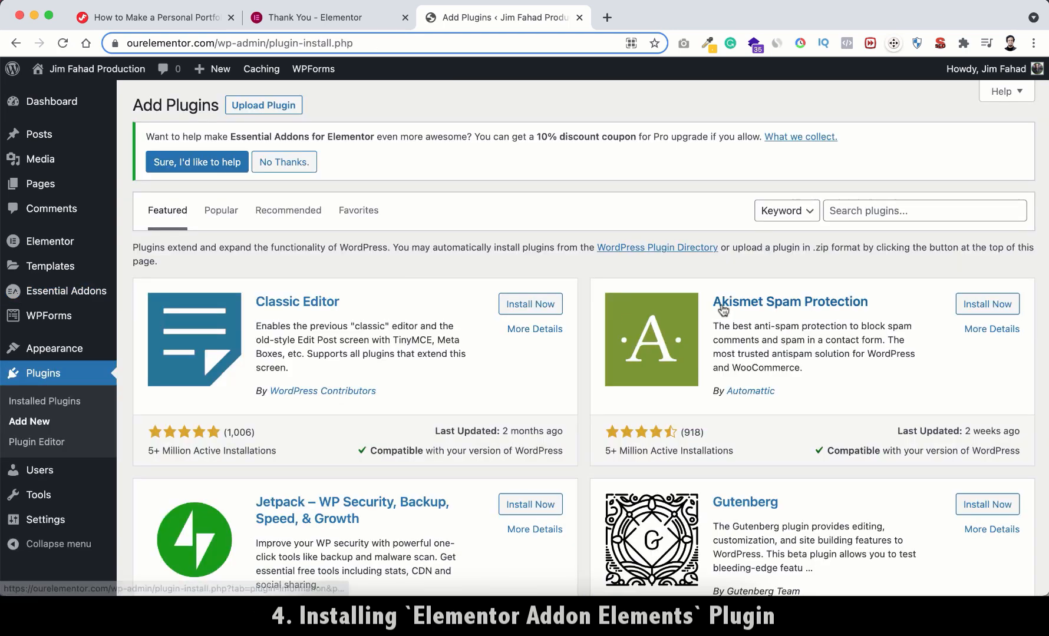
{"action": "left_click", "coordinate": [845, 204]}
{"action": "type", "text": "elementor addon elements"}
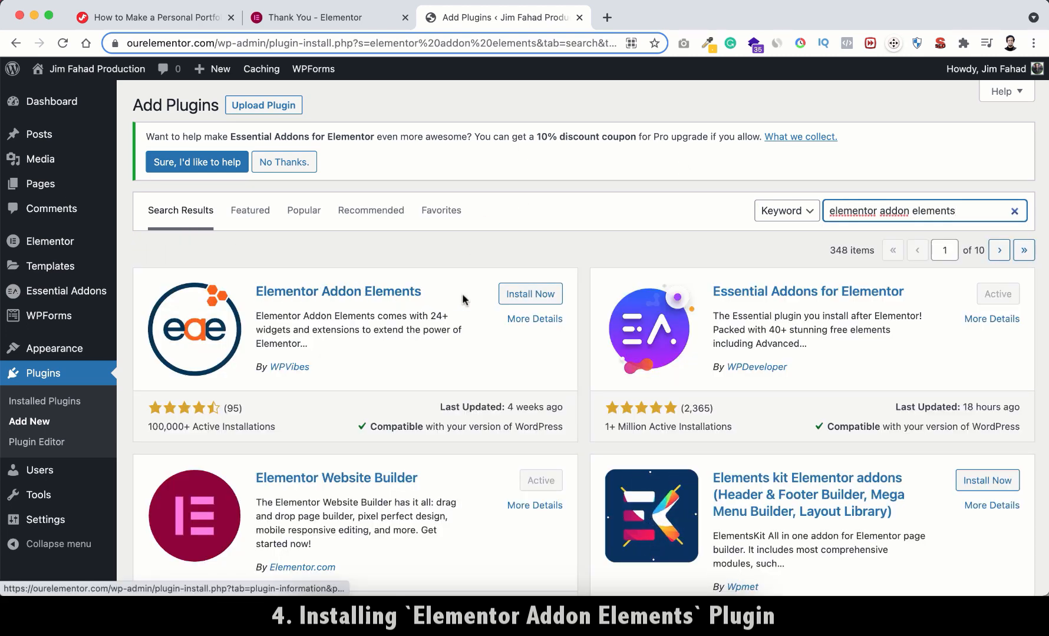
{"action": "left_click", "coordinate": [533, 298]}
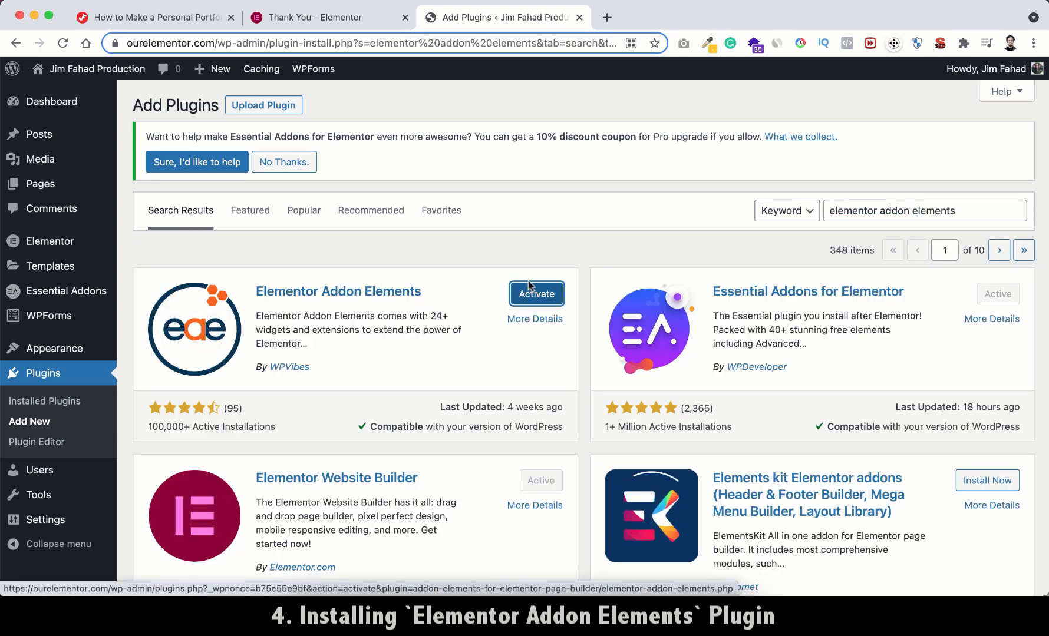
{"action": "left_click", "coordinate": [536, 295]}
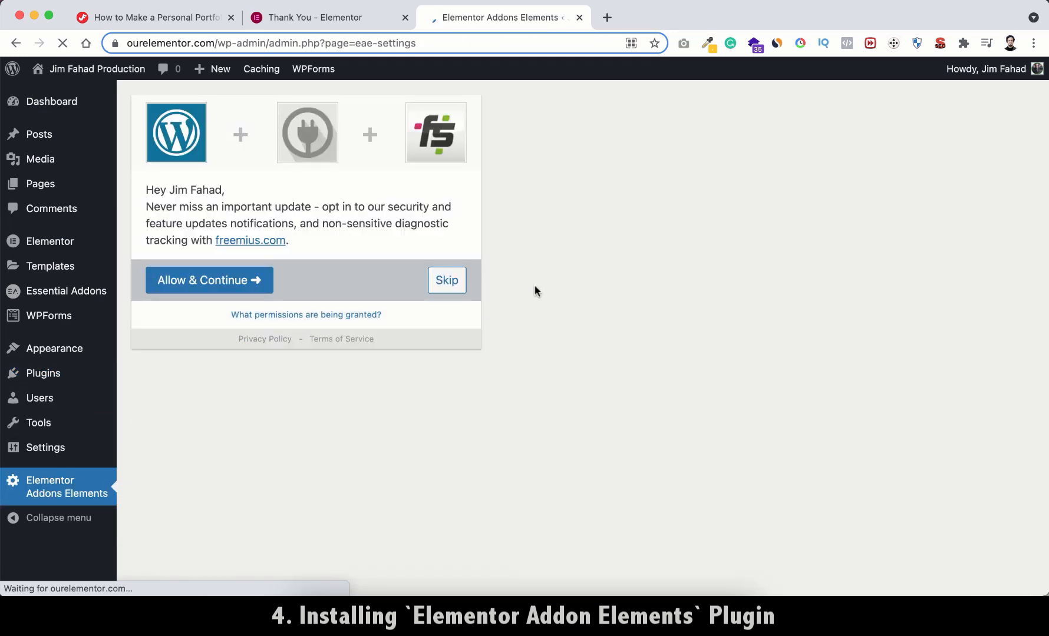
{"action": "left_click", "coordinate": [449, 281]}
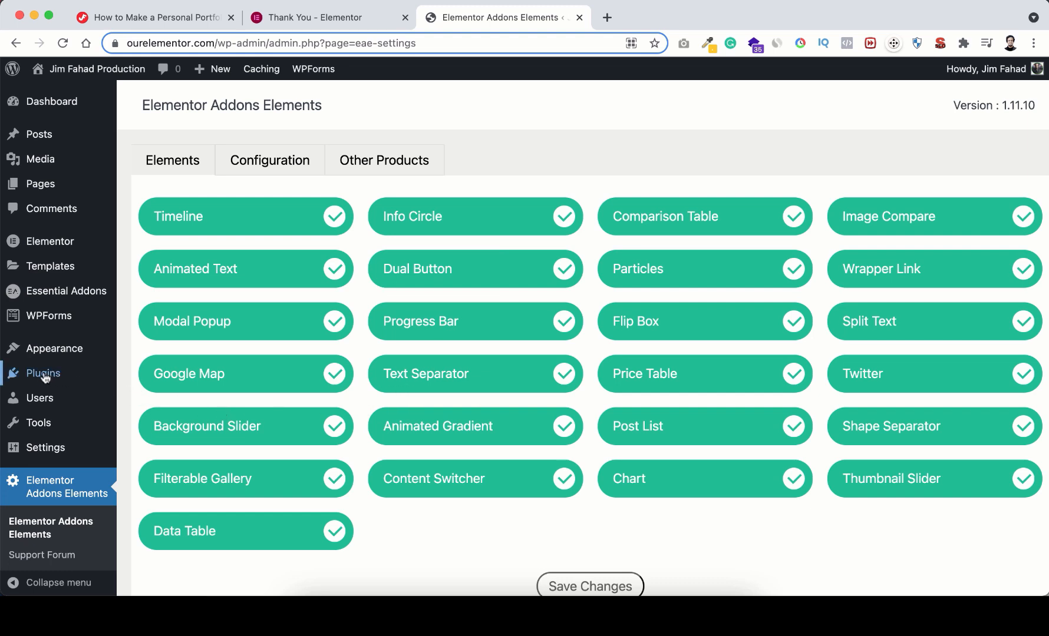
{"action": "mouse_move", "coordinate": [27, 375]}
{"action": "left_click", "coordinate": [174, 376]}
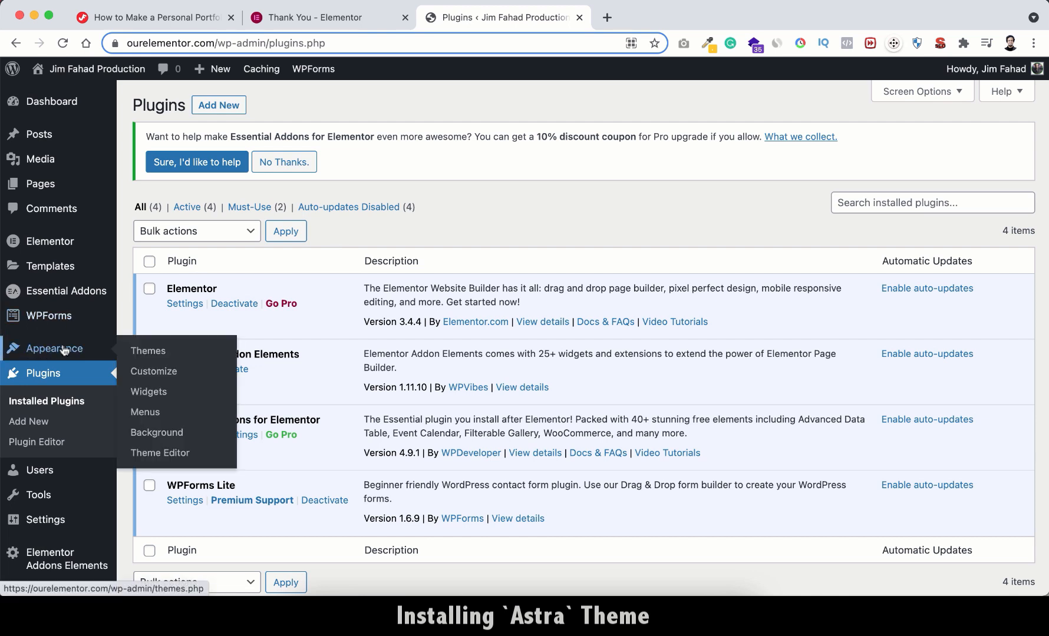
- Search the theme directory for 'astra', then install and activate the Astra theme
{"action": "mouse_move", "coordinate": [71, 351]}
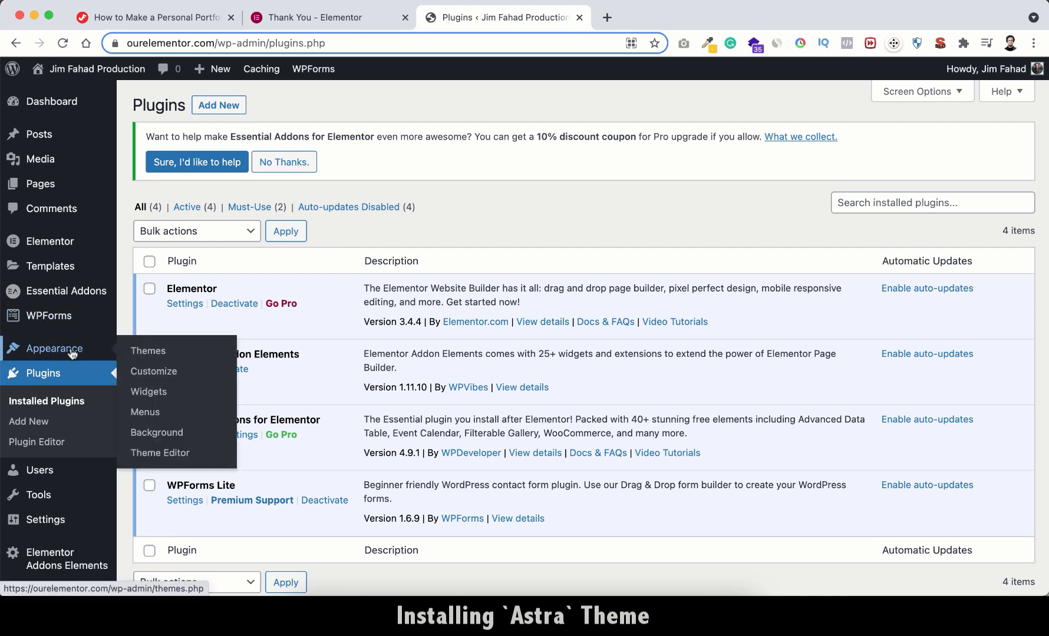
{"action": "left_click", "coordinate": [153, 353]}
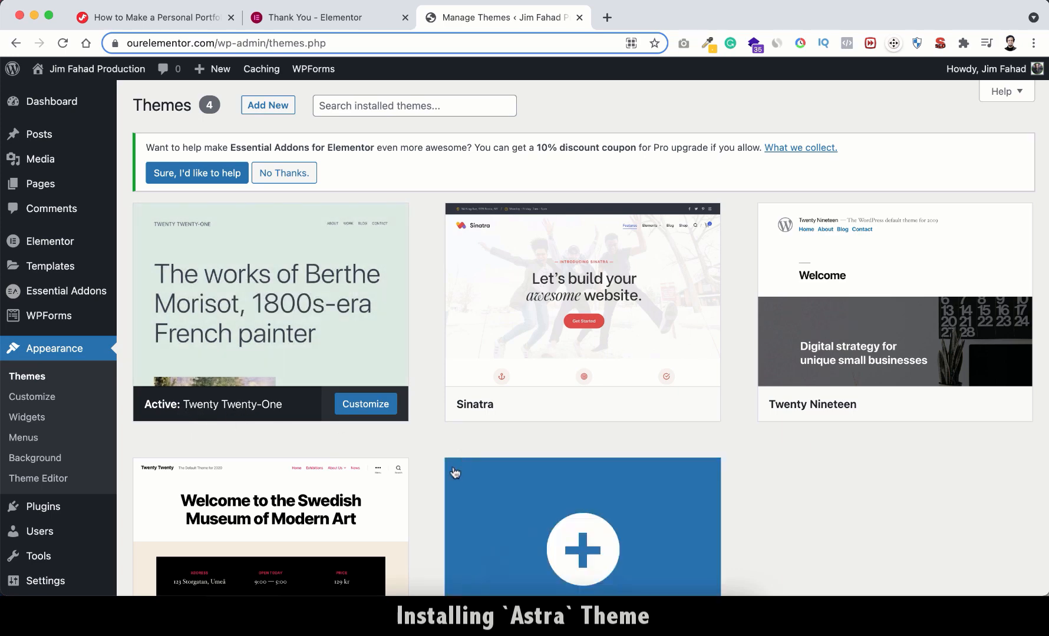
{"action": "scroll", "coordinate": [446, 464], "scroll_direction": "down", "scroll_amount": 3}
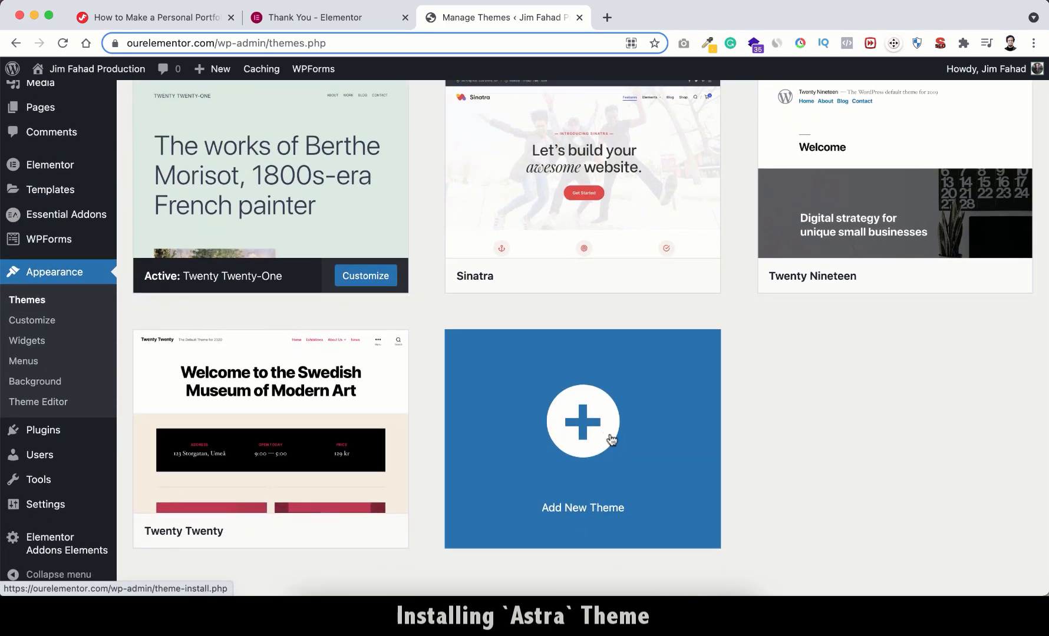
{"action": "left_click", "coordinate": [598, 440]}
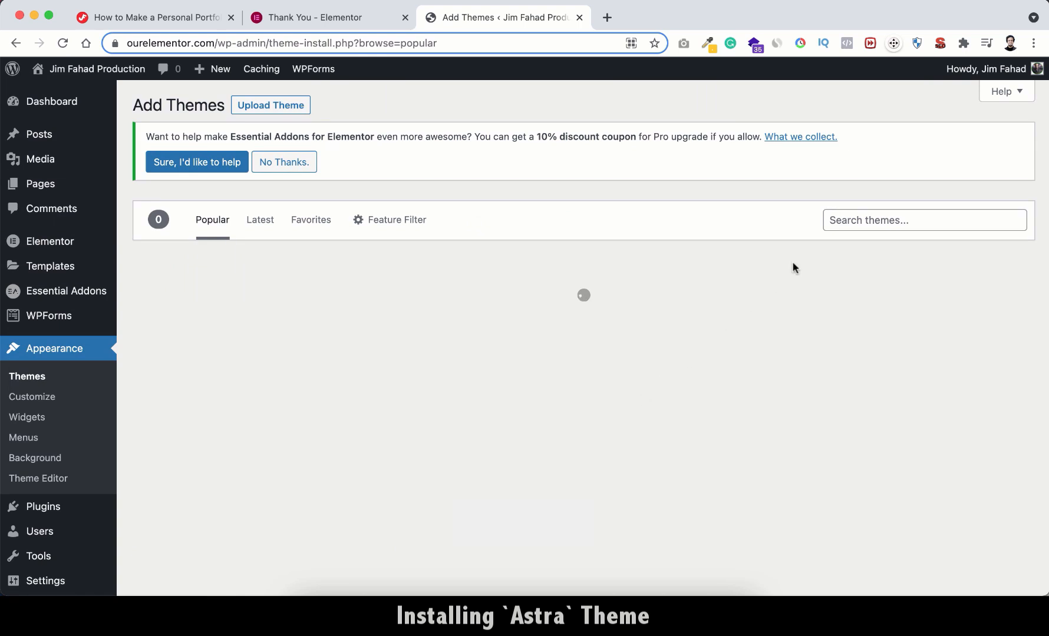
{"action": "left_click", "coordinate": [851, 220]}
{"action": "type", "text": "ast"}
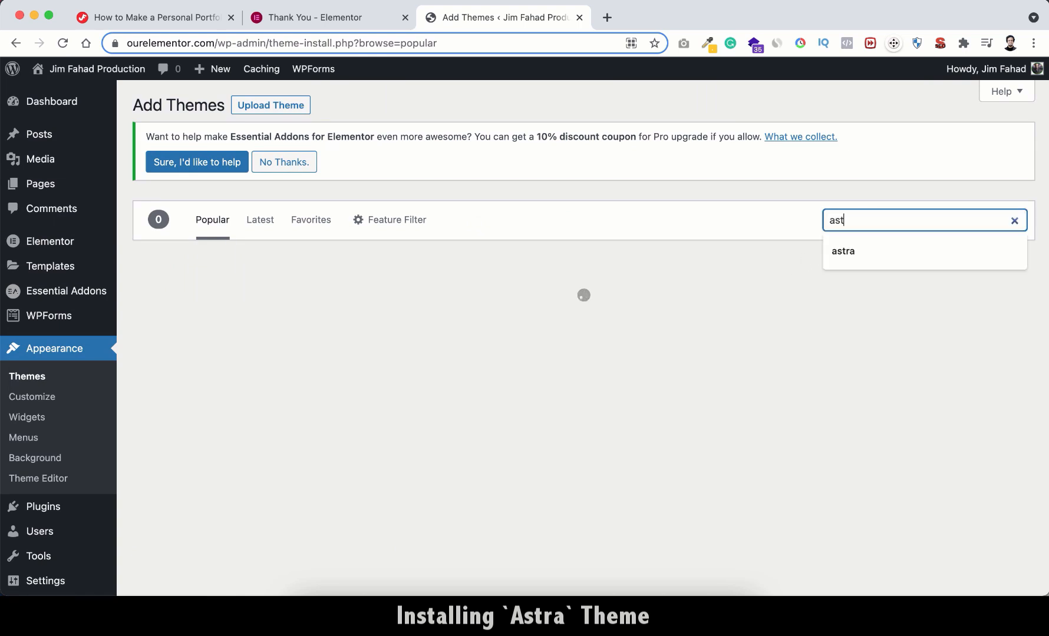
{"action": "type", "text": "ra"}
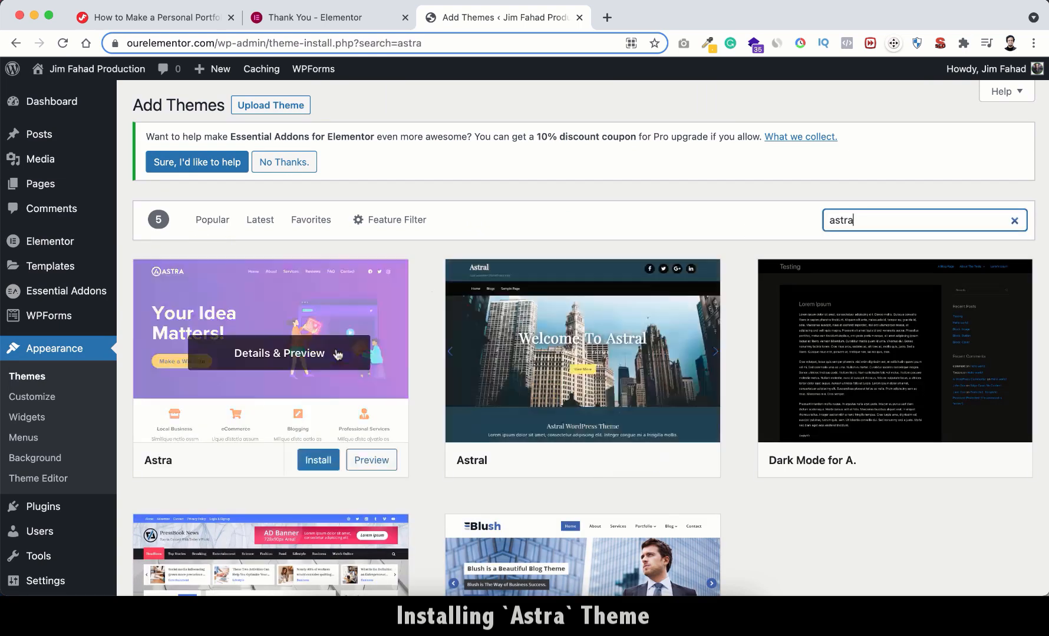
{"action": "left_click", "coordinate": [315, 459]}
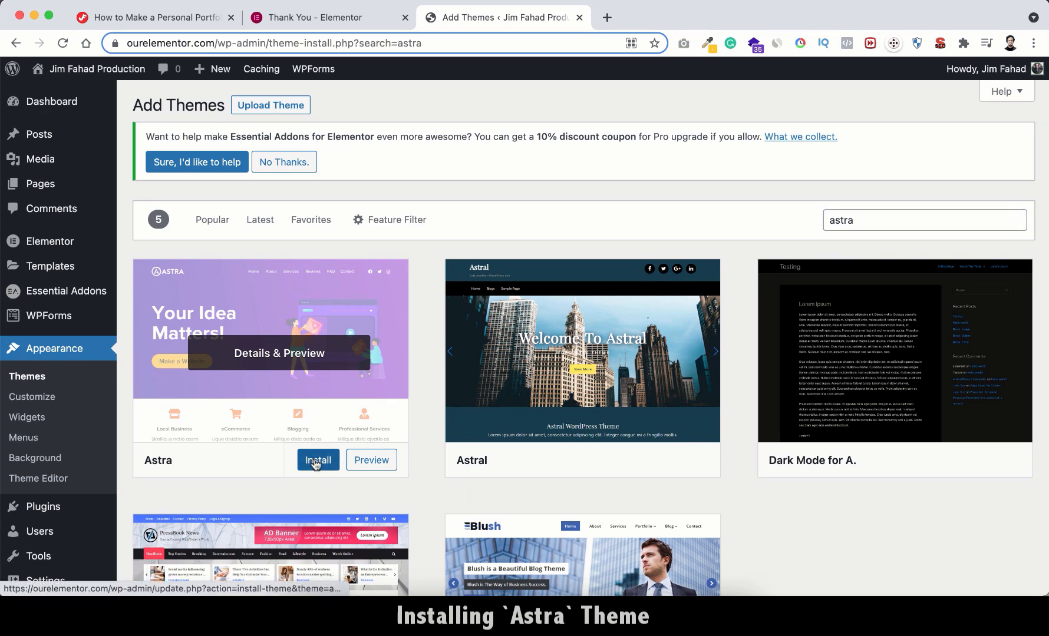
{"action": "left_click", "coordinate": [314, 450]}
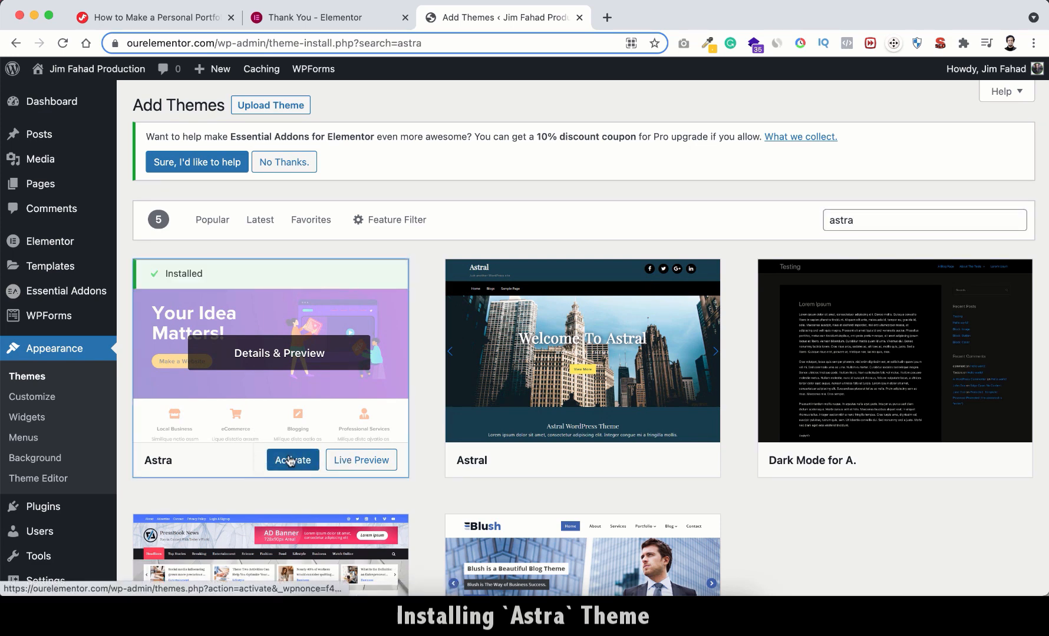
{"action": "scroll", "coordinate": [290, 461], "scroll_direction": "down", "scroll_amount": 5}
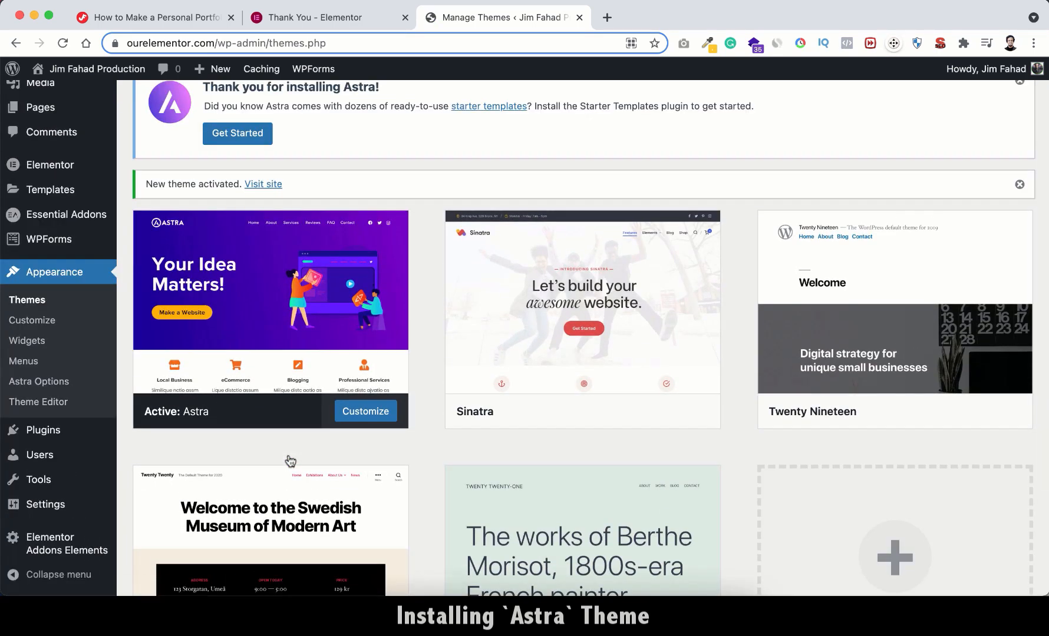
{"action": "scroll", "coordinate": [120, 352], "scroll_direction": "up", "scroll_amount": 3}
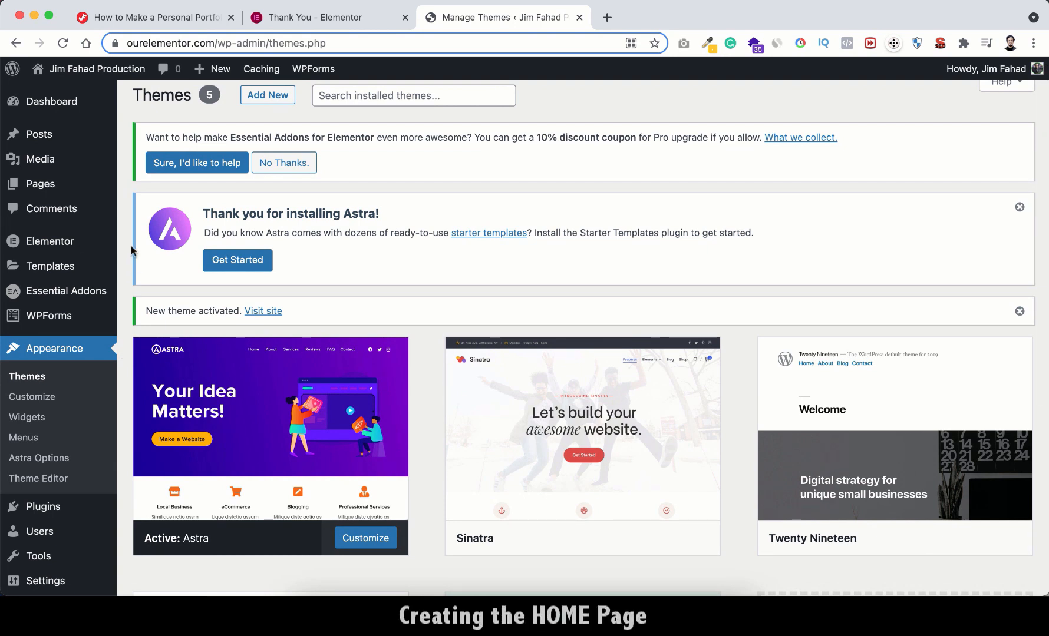
{"action": "mouse_move", "coordinate": [28, 187]}
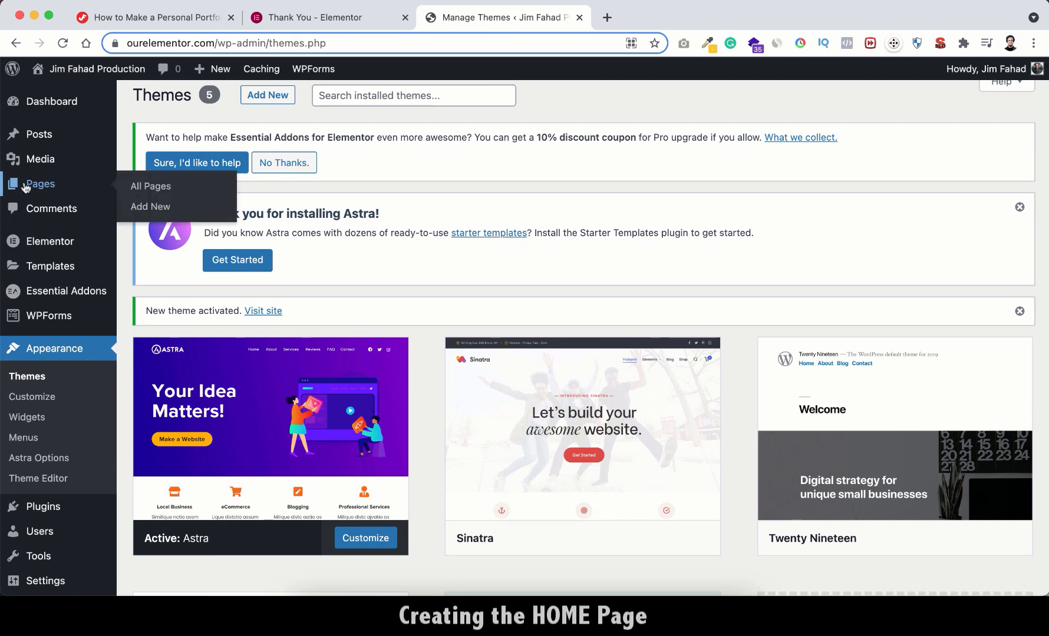
- Create a new page titled 'Home' and publish it, confirming in the pre-publish panel
{"action": "left_click", "coordinate": [159, 207]}
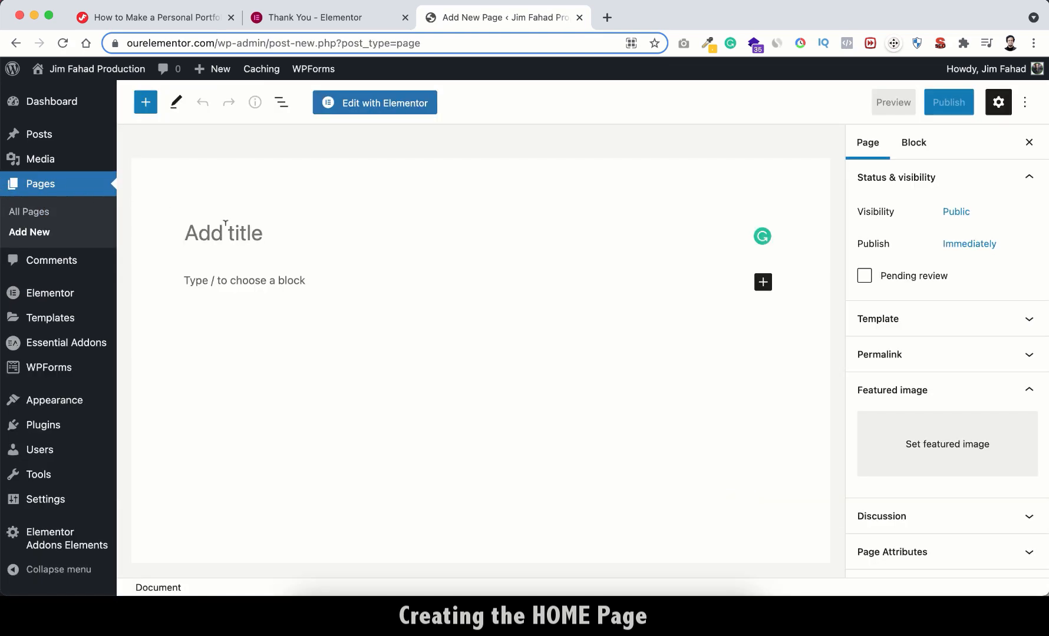
{"action": "type", "text": "Home"}
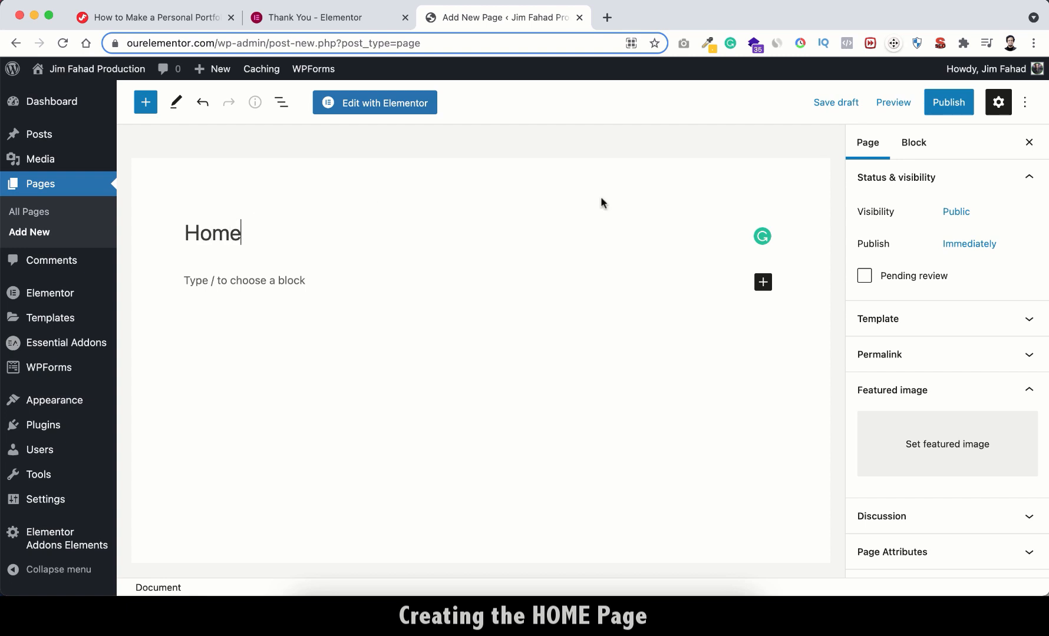
{"action": "left_click", "coordinate": [949, 102]}
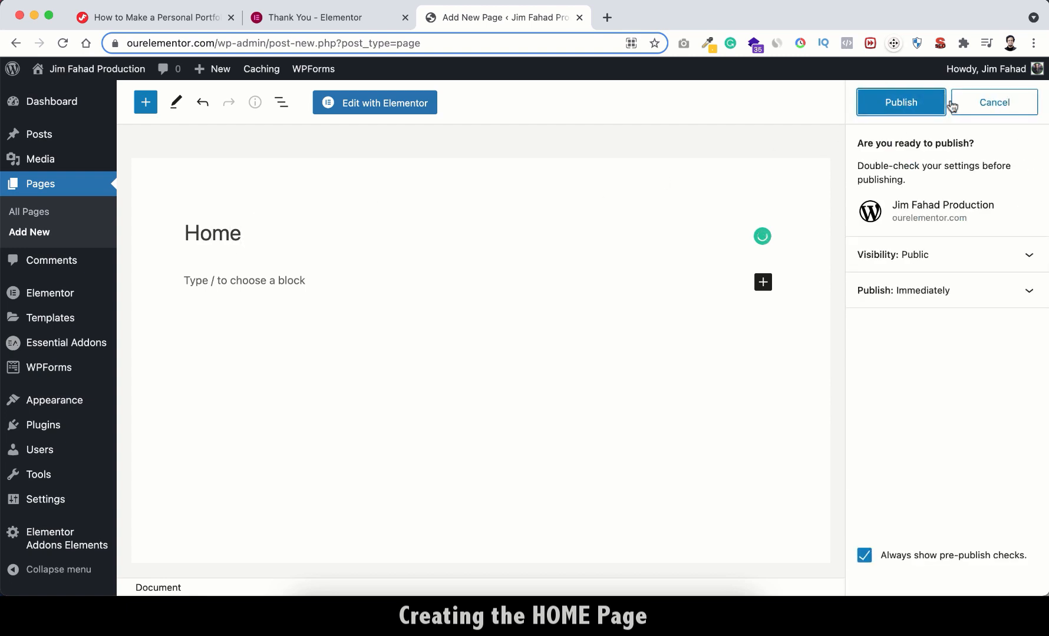
{"action": "left_click", "coordinate": [897, 103]}
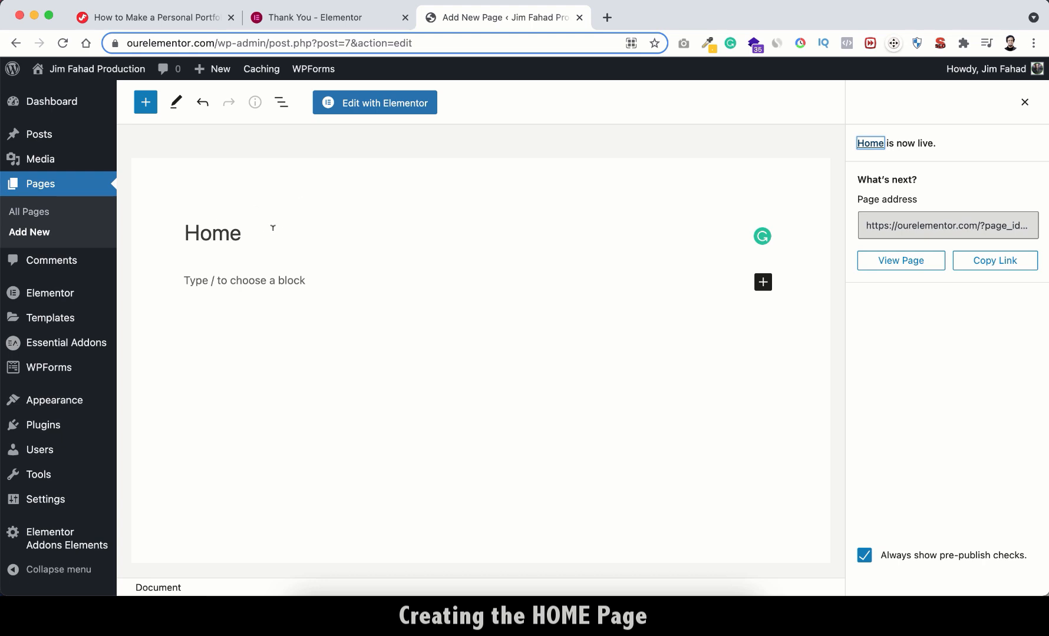
{"action": "mouse_move", "coordinate": [29, 504]}
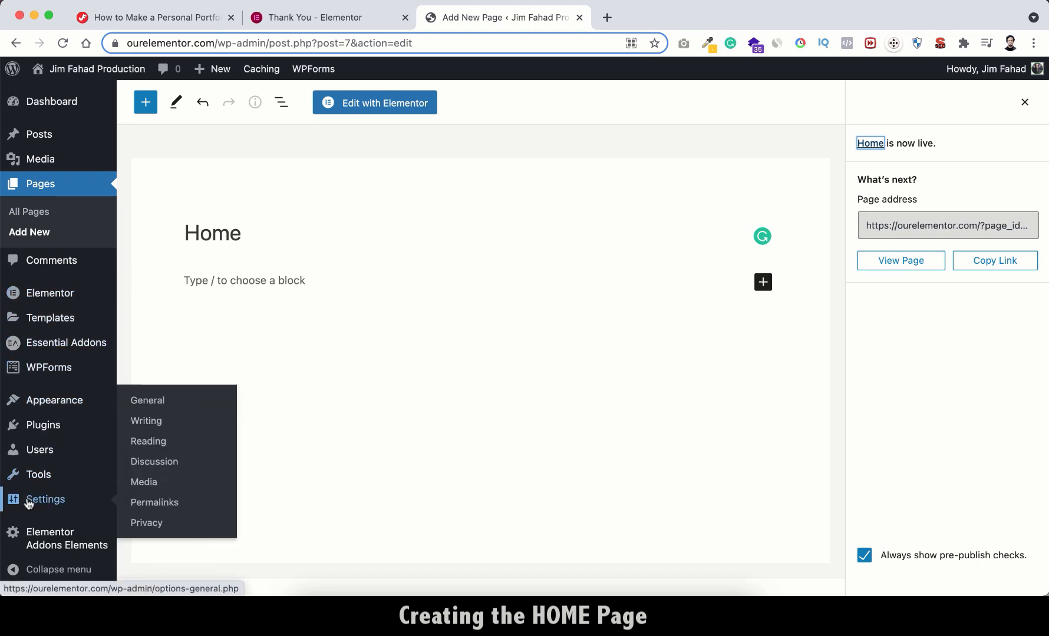
- In Reading settings, set the homepage to the static page 'Home' and save changes
{"action": "left_click", "coordinate": [132, 441]}
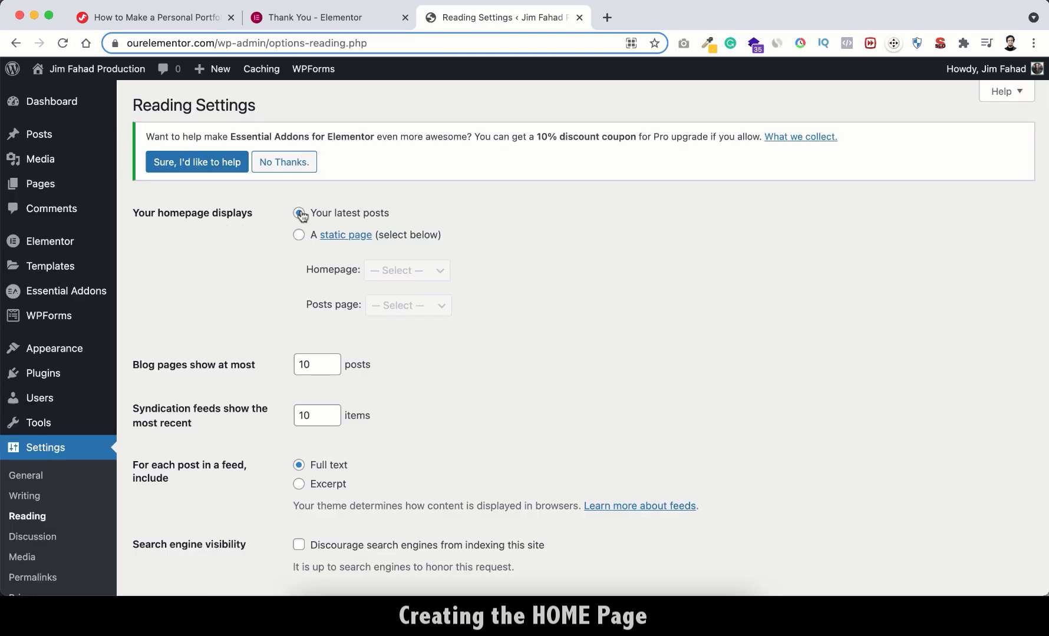
{"action": "left_click", "coordinate": [300, 236]}
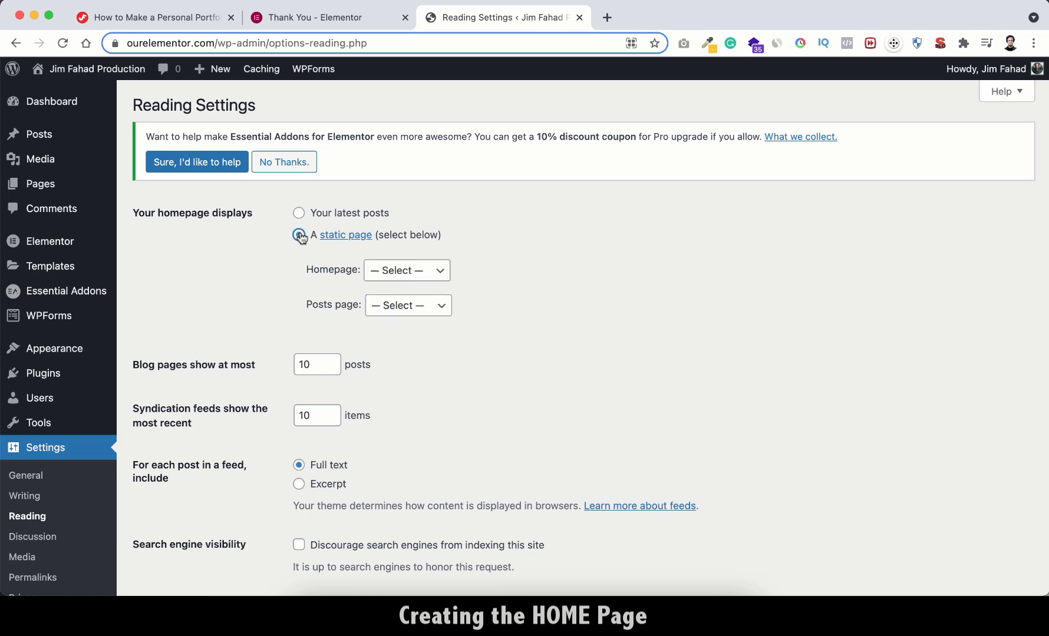
{"action": "left_click", "coordinate": [389, 272]}
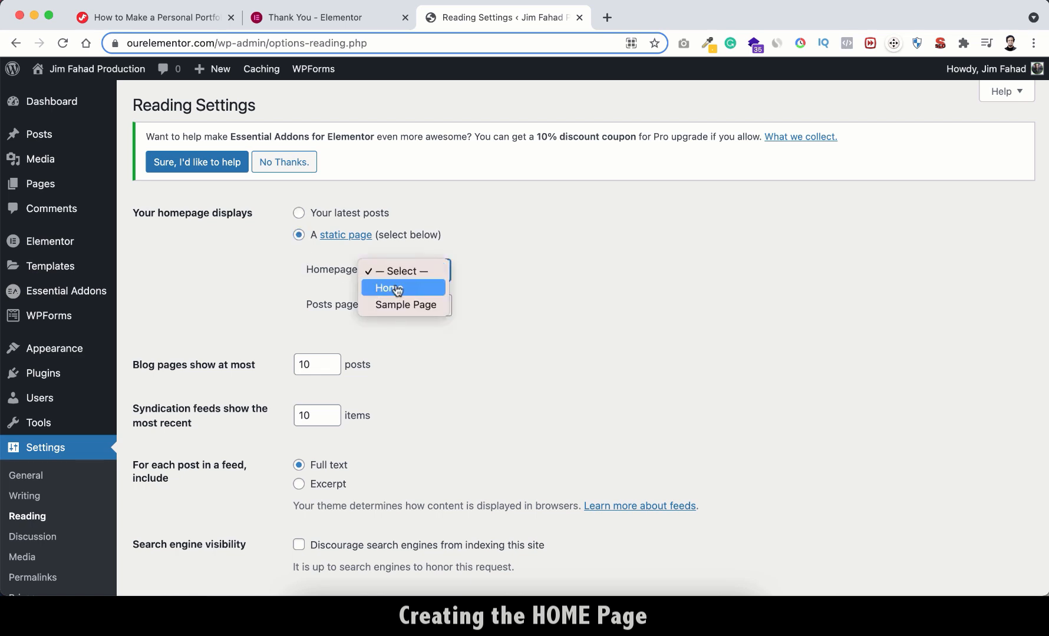
{"action": "left_click", "coordinate": [393, 288]}
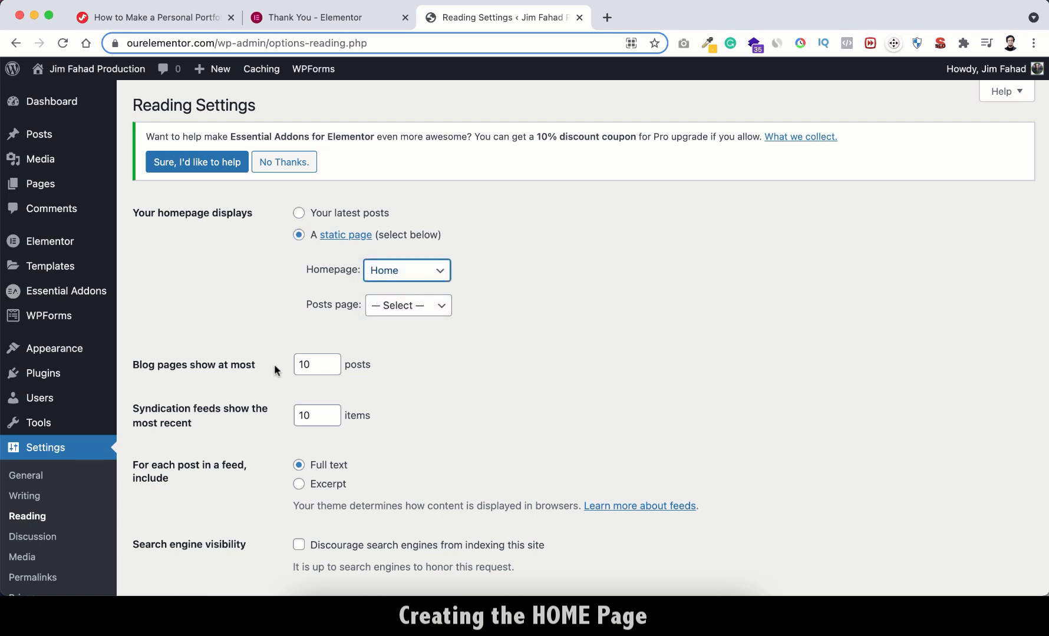
{"action": "scroll", "coordinate": [274, 365], "scroll_direction": "down", "scroll_amount": 3}
{"action": "left_click", "coordinate": [170, 517]}
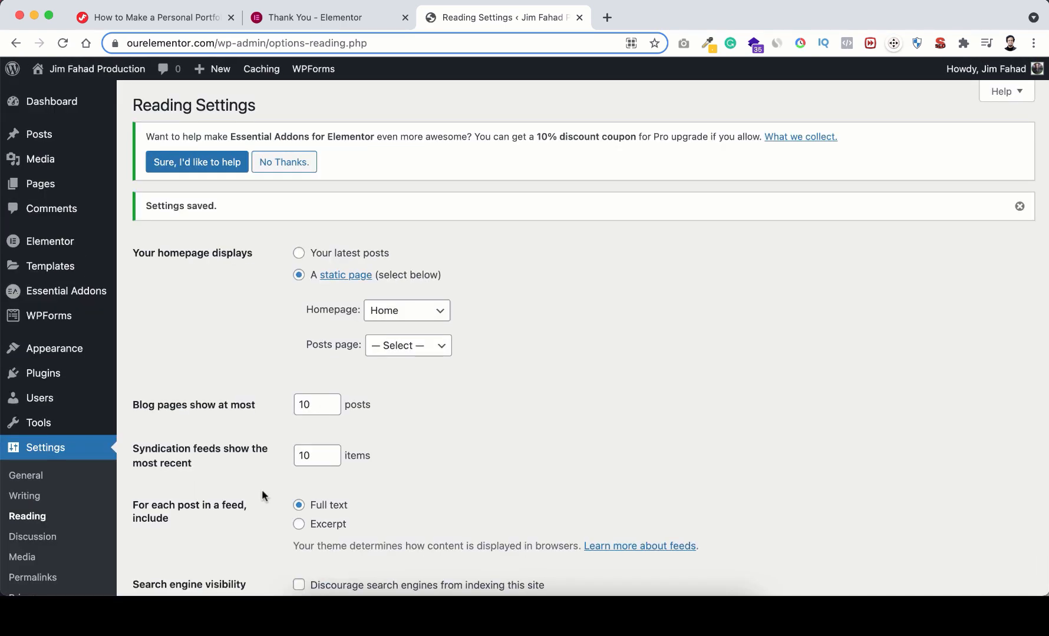
{"action": "scroll", "coordinate": [262, 490], "scroll_direction": "down", "scroll_amount": 2}
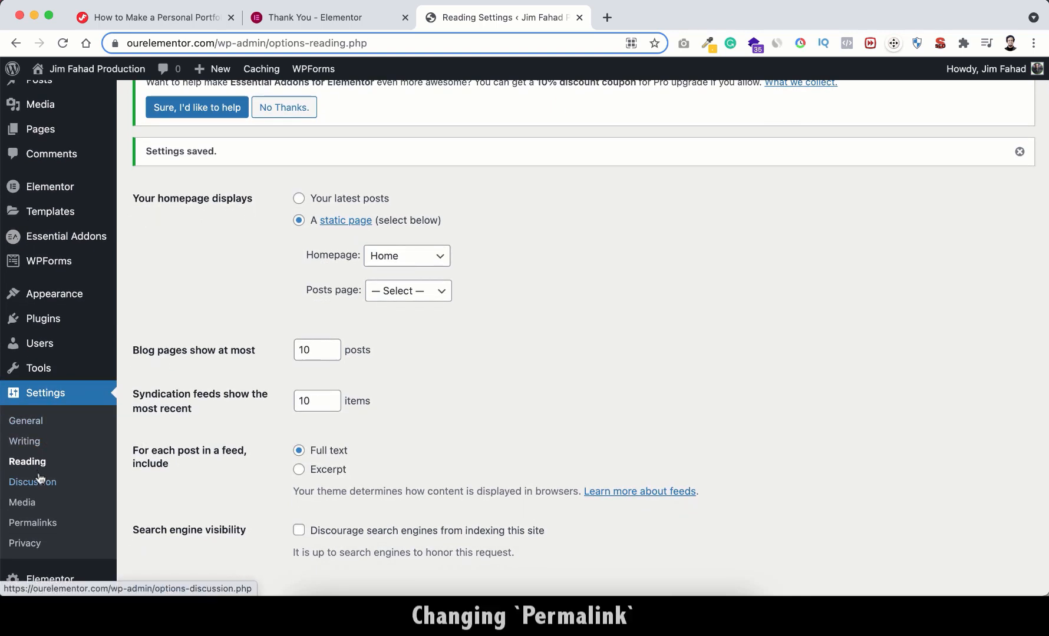
- Switch permalinks to the Post name structure, save, and bring up the All Pages list
{"action": "left_click", "coordinate": [33, 524]}
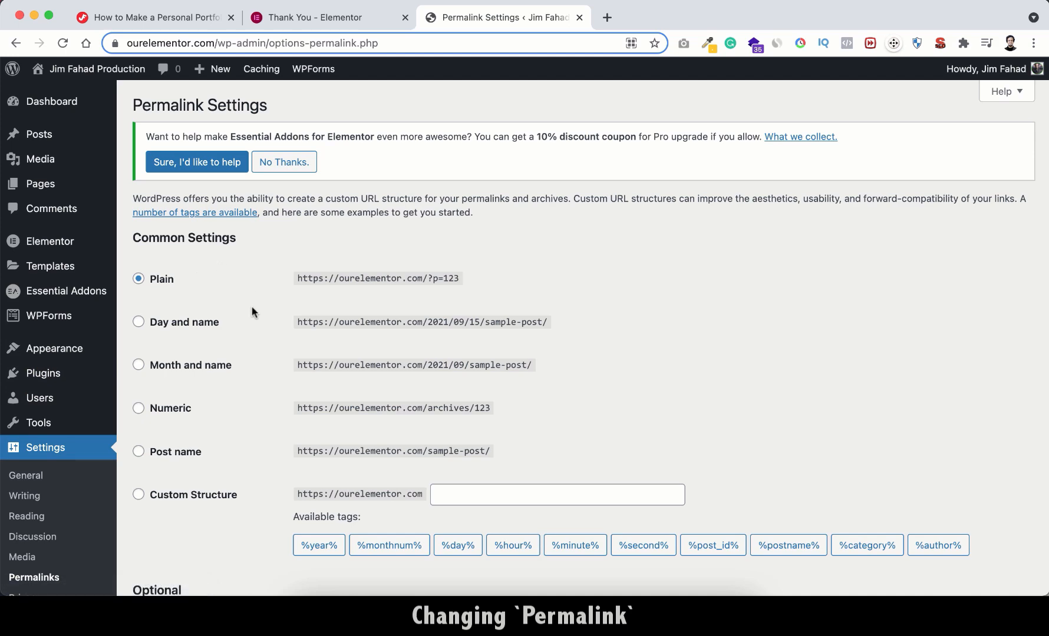
{"action": "left_click", "coordinate": [176, 454]}
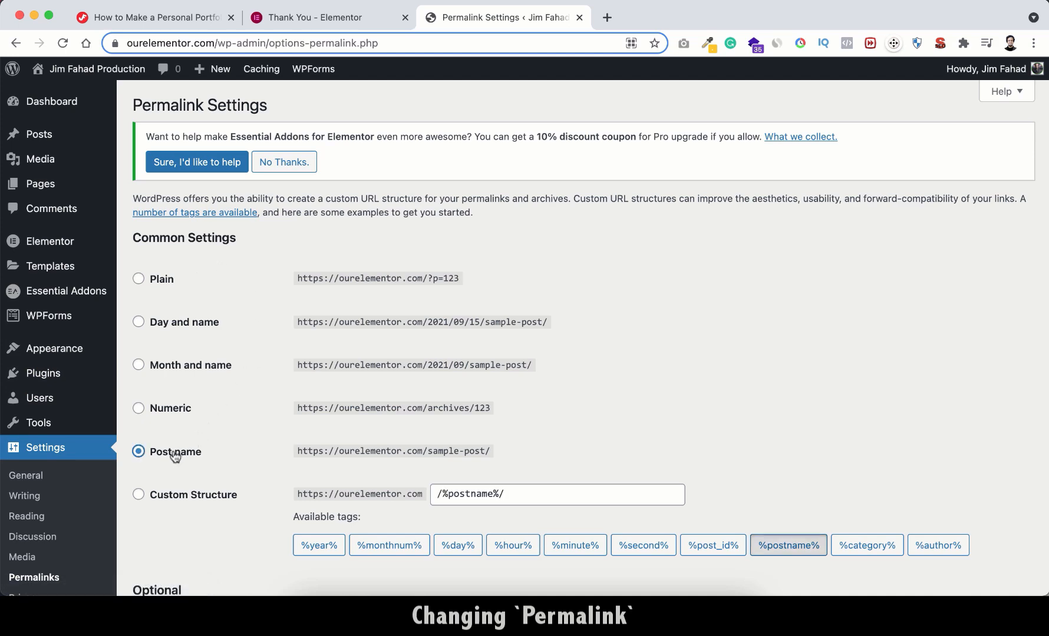
{"action": "scroll", "coordinate": [262, 476], "scroll_direction": "down", "scroll_amount": 2}
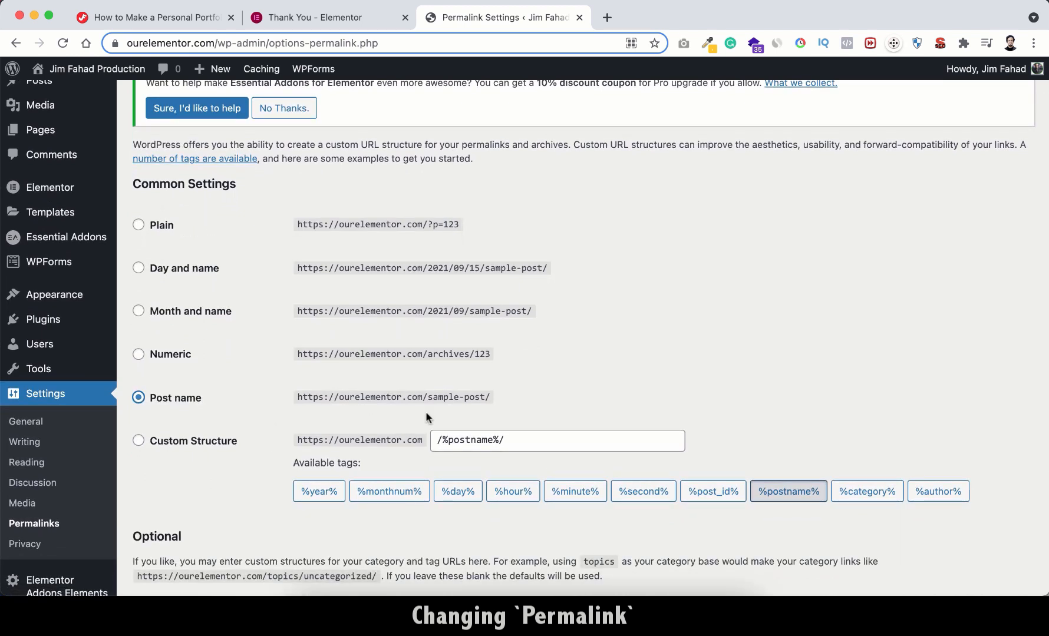
{"action": "scroll", "coordinate": [255, 548], "scroll_direction": "down", "scroll_amount": 6}
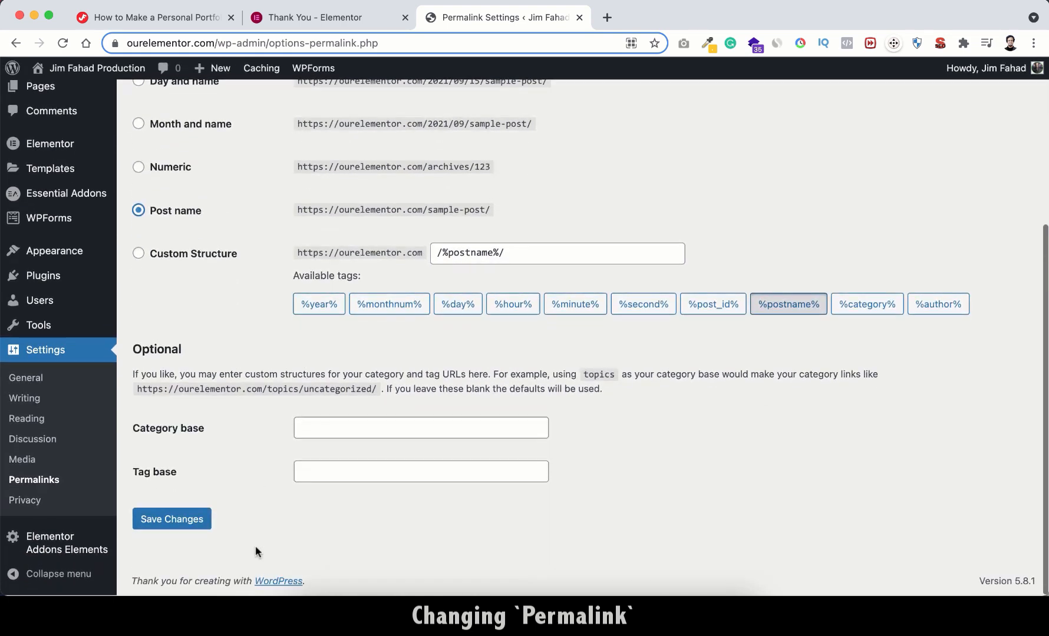
{"action": "left_click", "coordinate": [200, 522]}
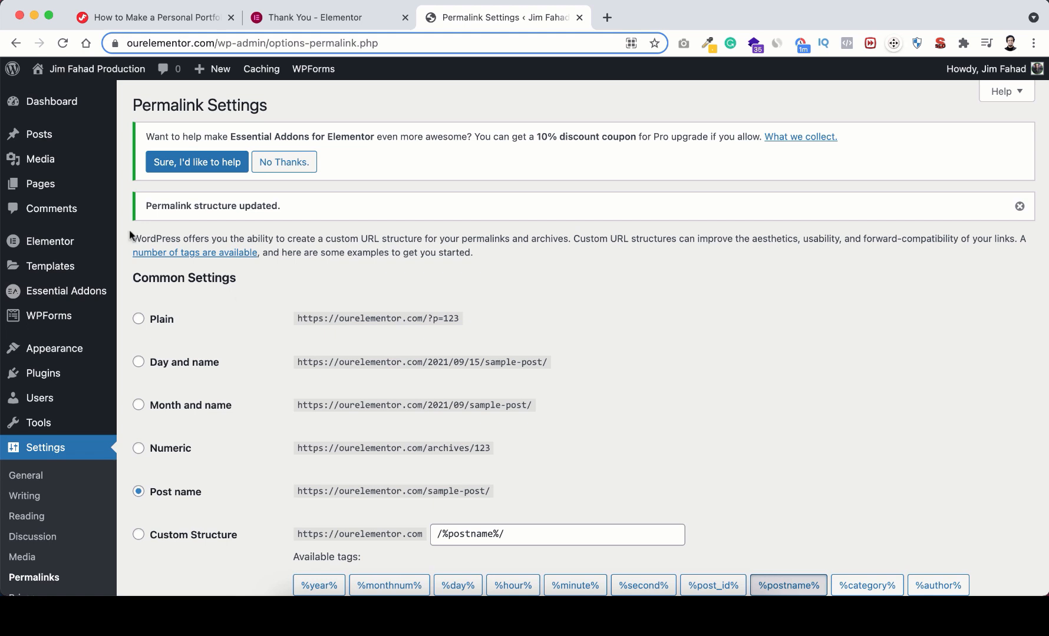
{"action": "mouse_move", "coordinate": [107, 194]}
{"action": "left_click", "coordinate": [152, 187]}
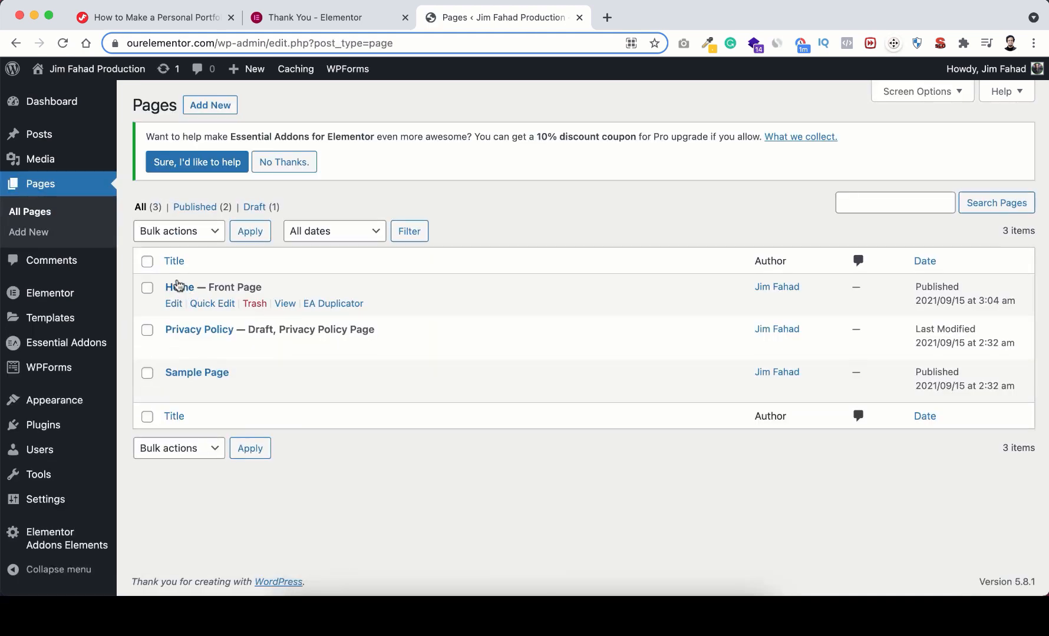
- Edit the Home page from the Pages list and launch it with Edit with Elementor
{"action": "left_click", "coordinate": [174, 305]}
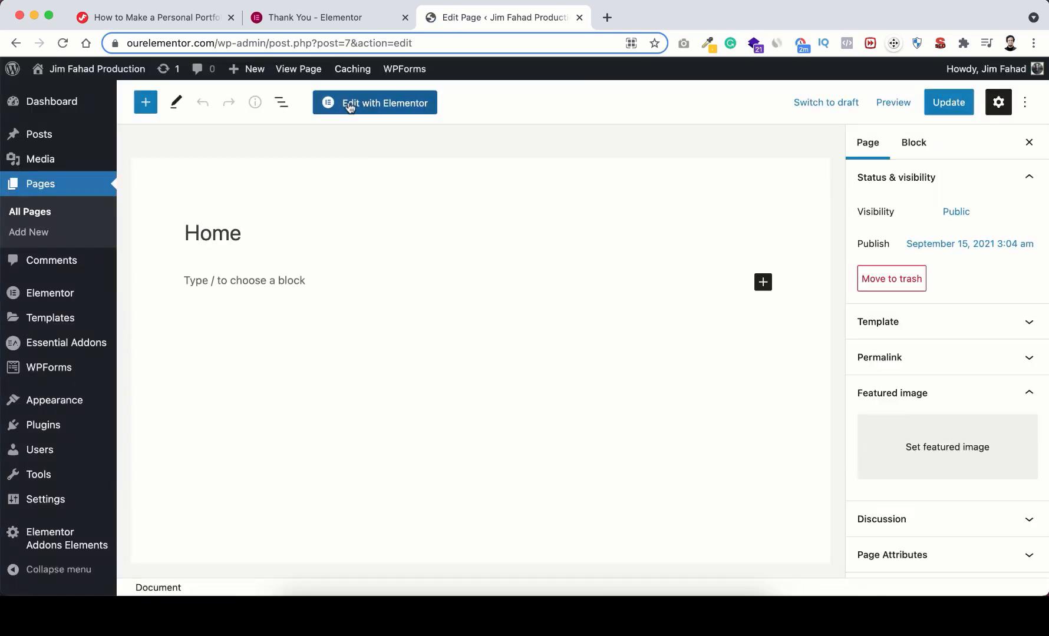
{"action": "left_click", "coordinate": [399, 103]}
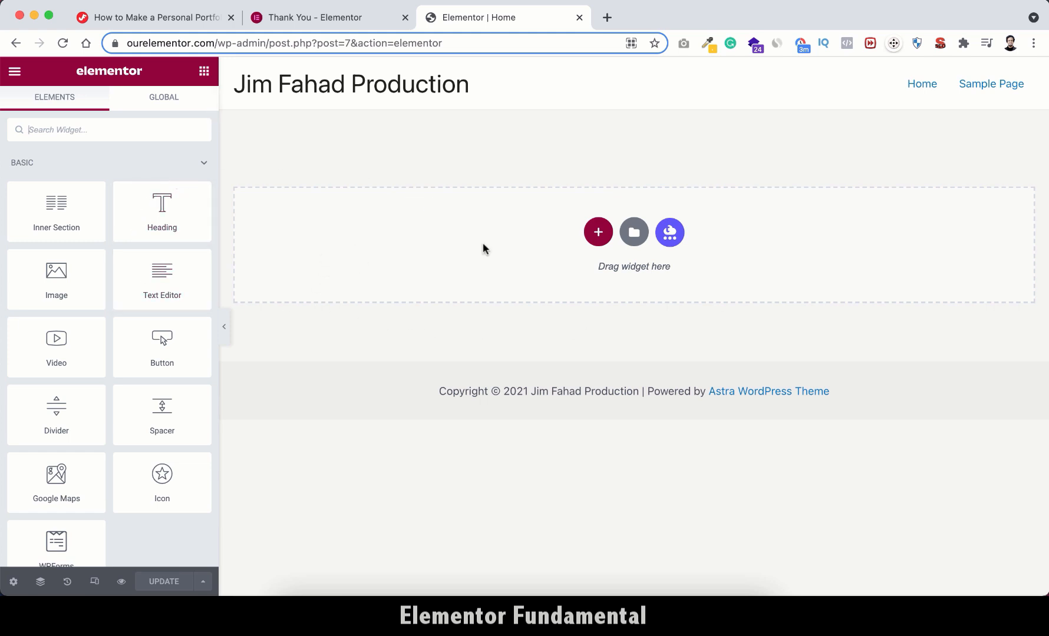
- Add a single-column section with its height set to Min Height of 445 px
{"action": "left_click", "coordinate": [599, 236]}
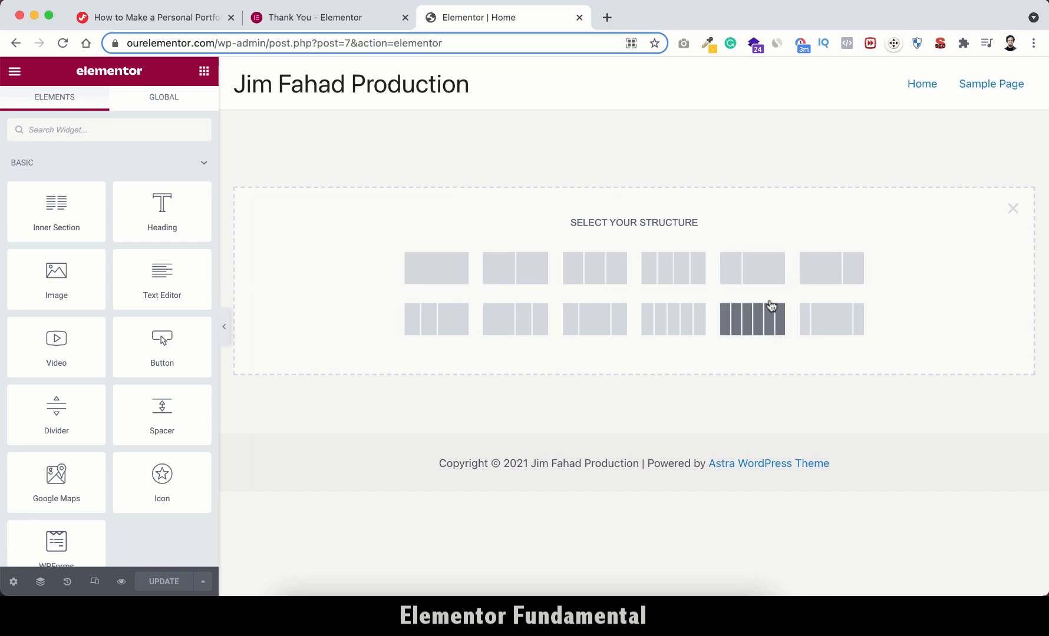
{"action": "left_click", "coordinate": [435, 270]}
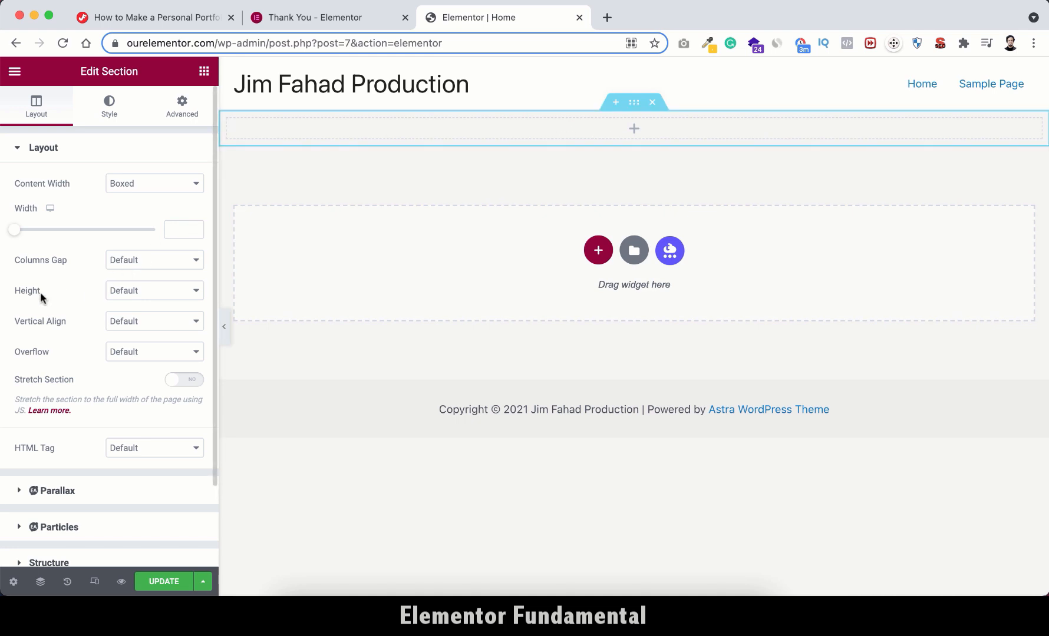
{"action": "left_click", "coordinate": [133, 292]}
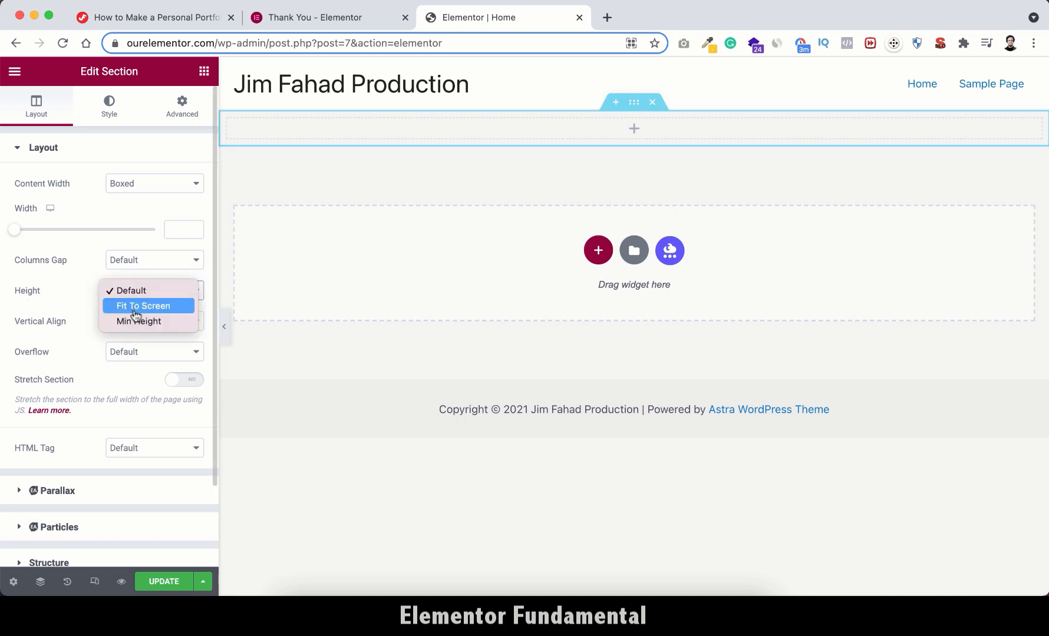
{"action": "left_click", "coordinate": [135, 320]}
{"action": "left_click_drag", "start_coordinate": [56, 340], "coordinate": [58, 340]}
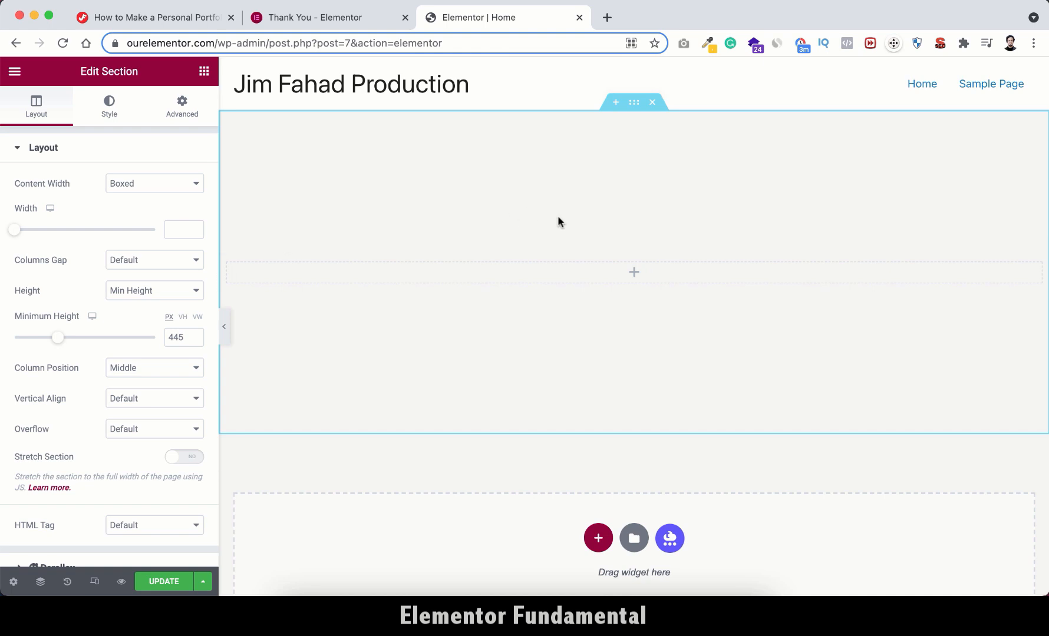
- Give the section a classic background in dark maroon #2A0808
{"action": "left_click", "coordinate": [110, 109]}
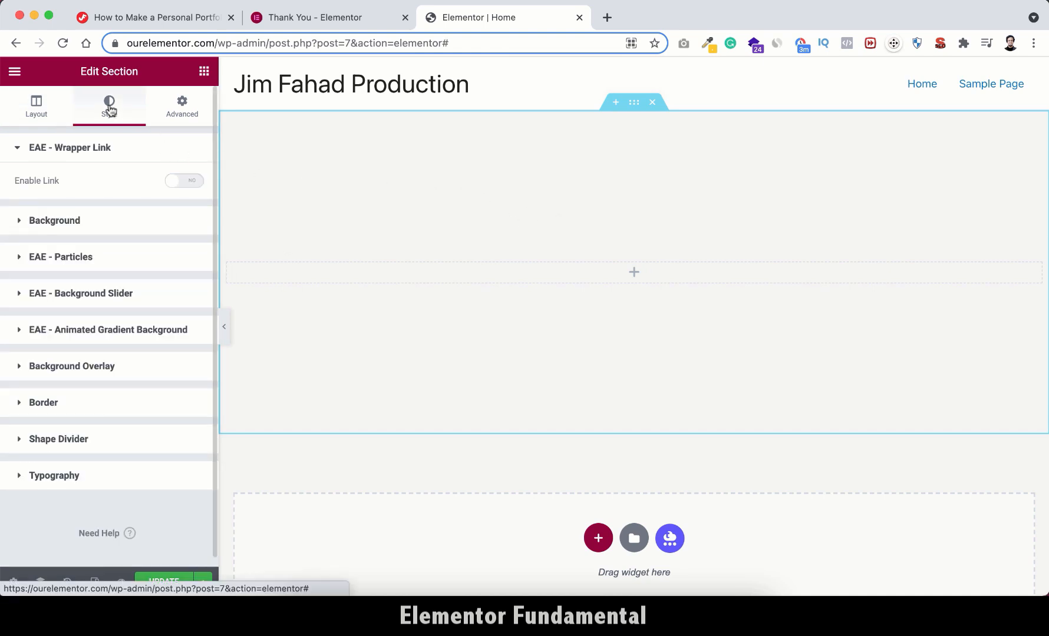
{"action": "left_click", "coordinate": [63, 221]}
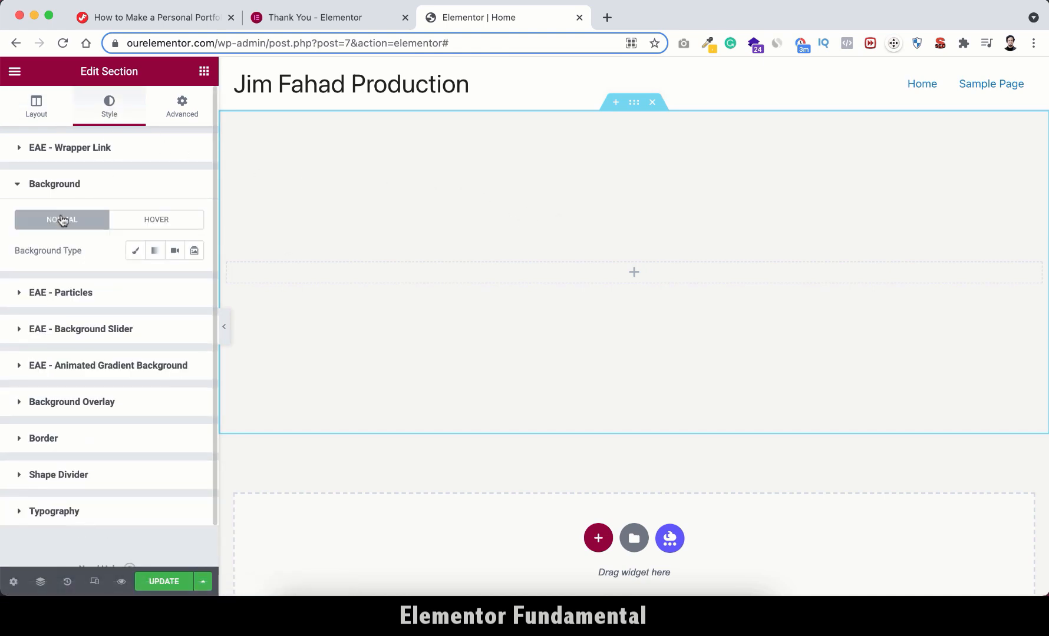
{"action": "left_click", "coordinate": [133, 254]}
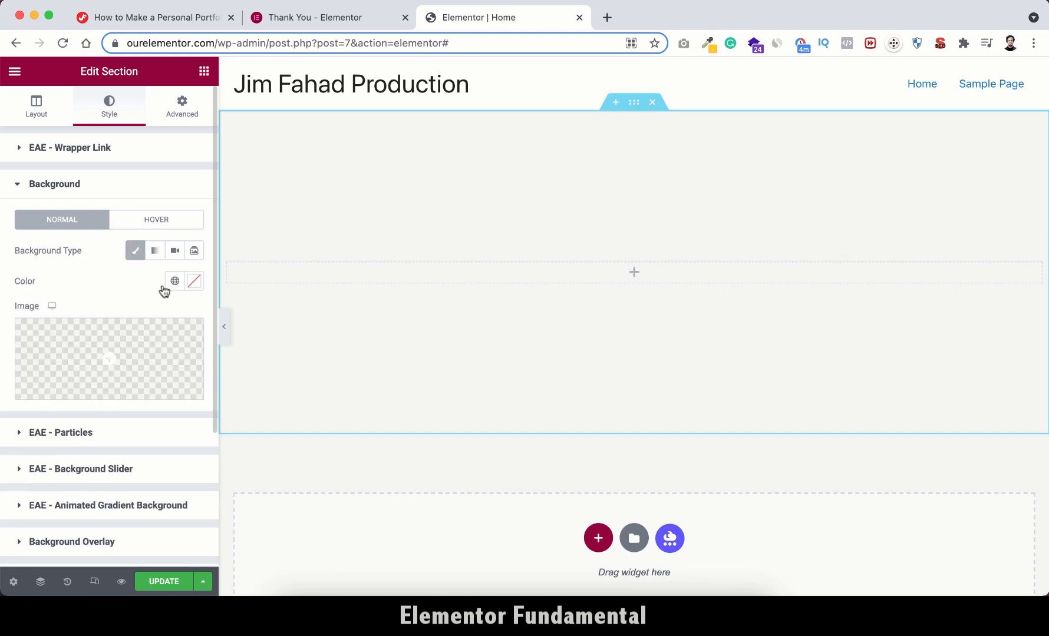
{"action": "left_click", "coordinate": [194, 281]}
{"action": "mouse_move", "coordinate": [135, 367]}
{"action": "left_mouse_down"}
{"action": "mouse_move", "coordinate": [124, 433]}
{"action": "mouse_move", "coordinate": [162, 437]}
{"action": "left_mouse_up"}
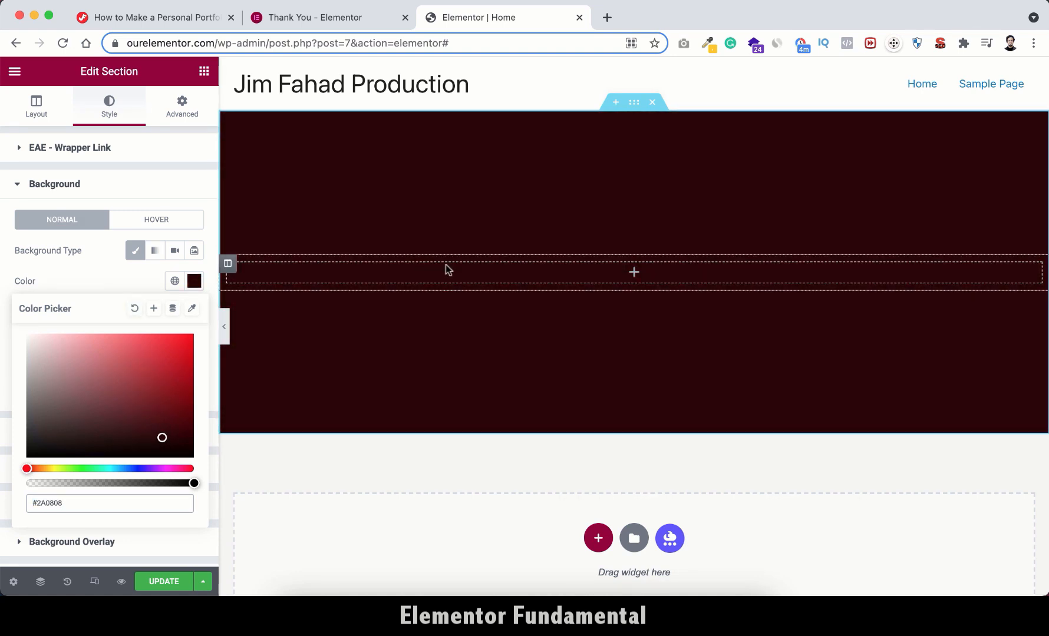
{"action": "left_click", "coordinate": [635, 273]}
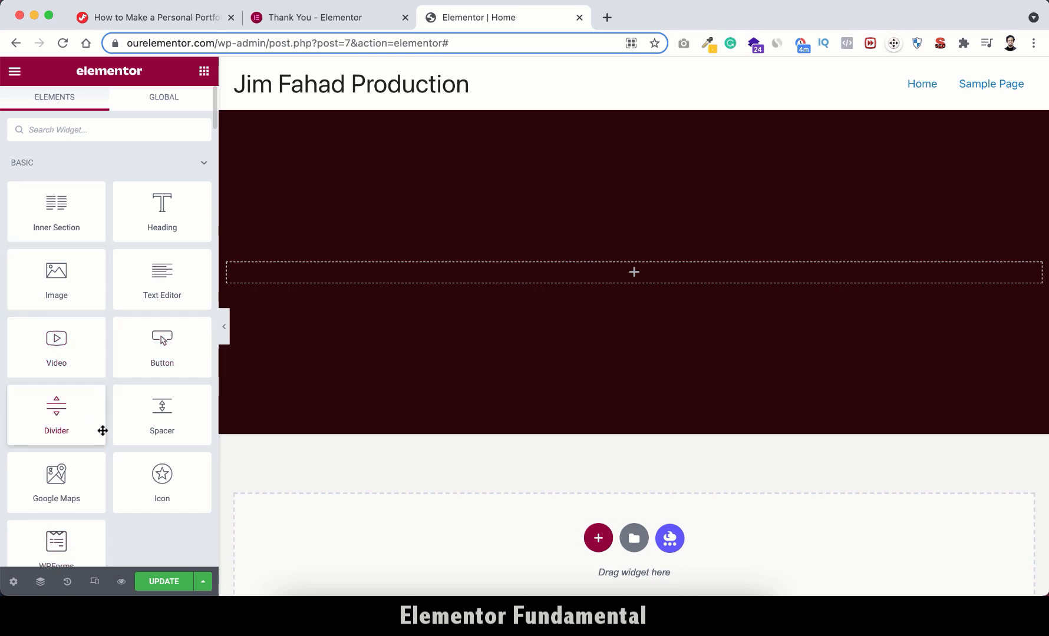
- Place a centre-aligned Heading widget in the maroon section with the owner's name as its title
{"action": "scroll", "coordinate": [101, 432], "scroll_direction": "down", "scroll_amount": 8}
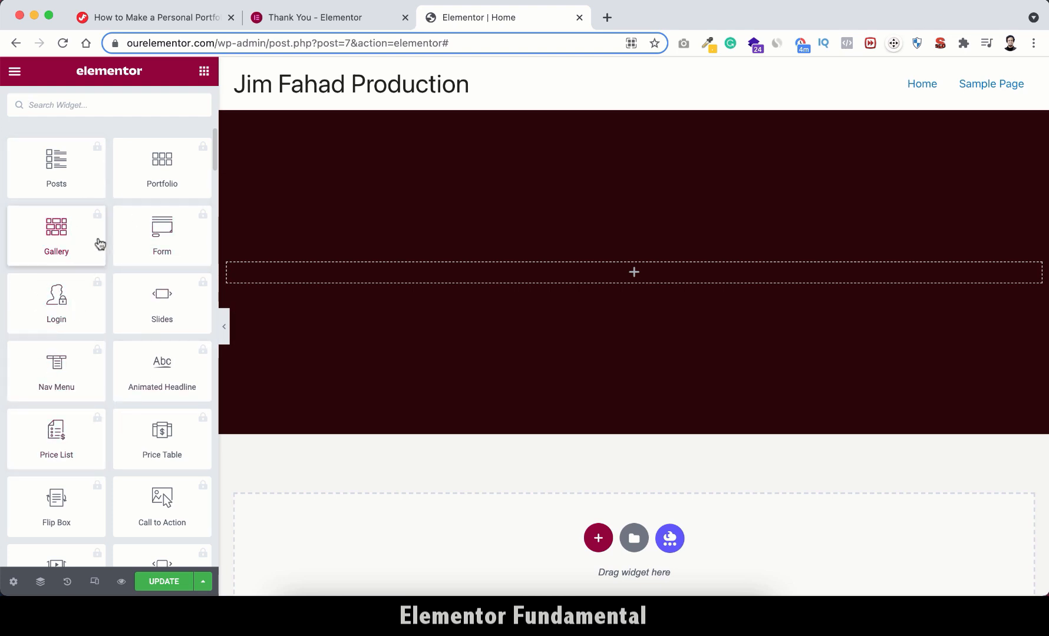
{"action": "scroll", "coordinate": [100, 225], "scroll_direction": "up", "scroll_amount": 2}
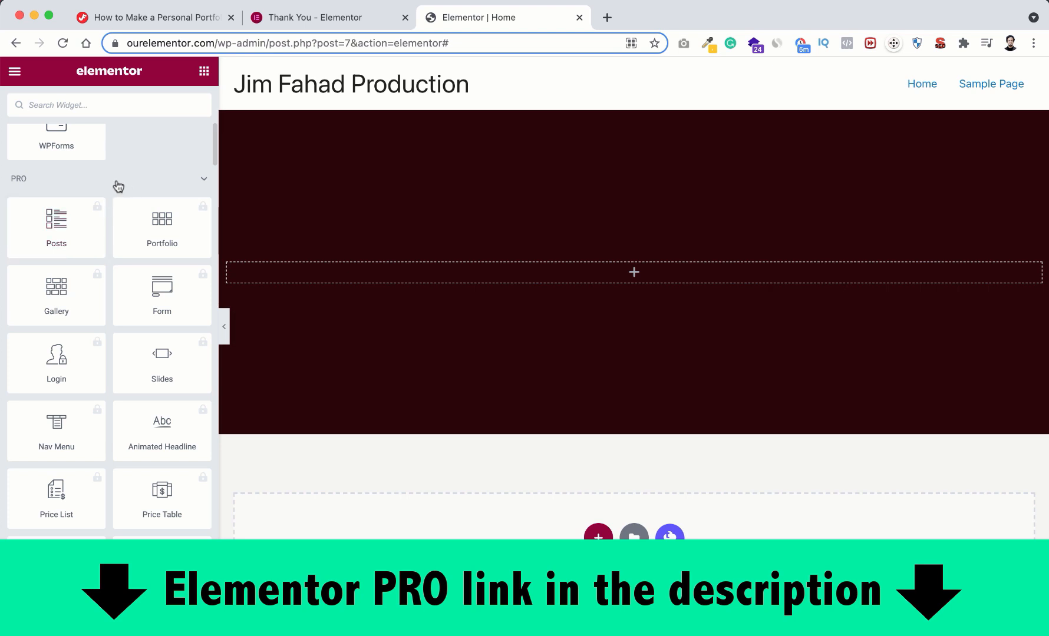
{"action": "scroll", "coordinate": [118, 186], "scroll_direction": "up", "scroll_amount": 8}
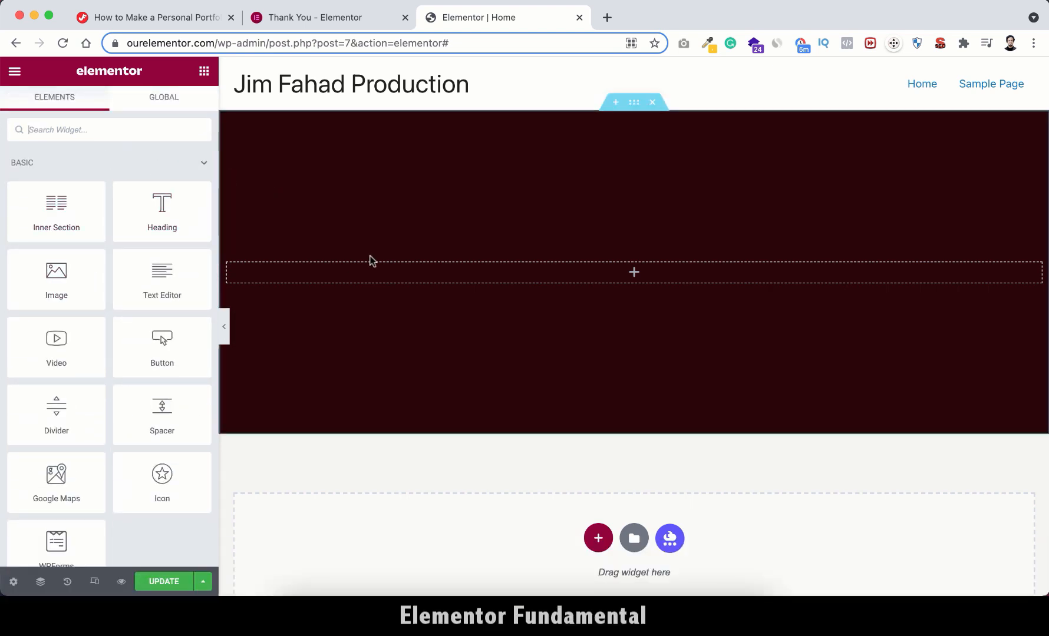
{"action": "left_click_drag", "start_coordinate": [152, 205], "coordinate": [625, 265]}
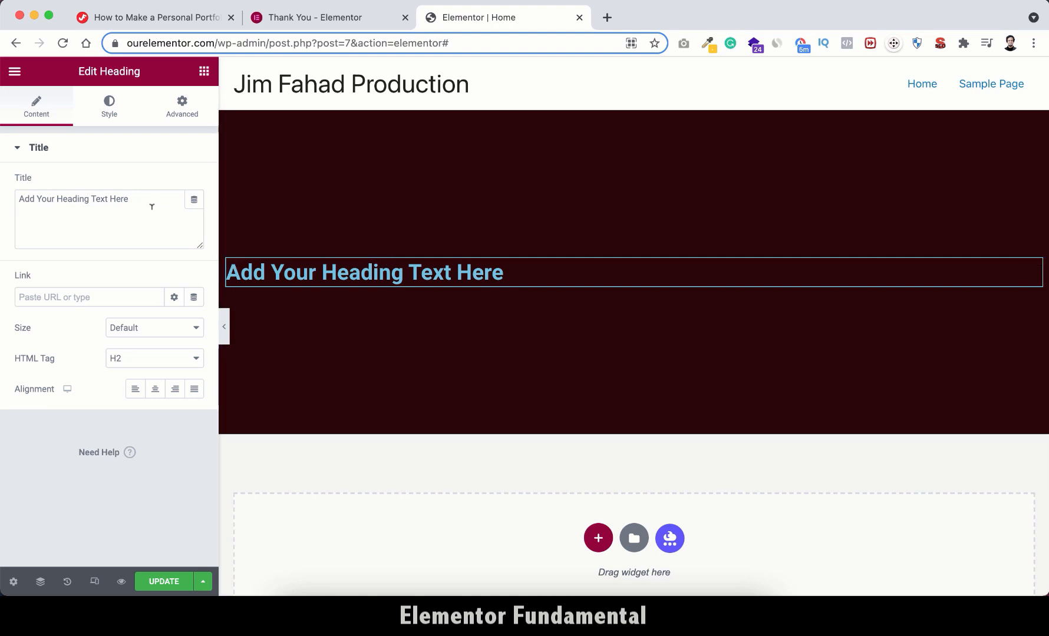
{"action": "left_click_drag", "start_coordinate": [142, 192], "coordinate": [8, 195]}
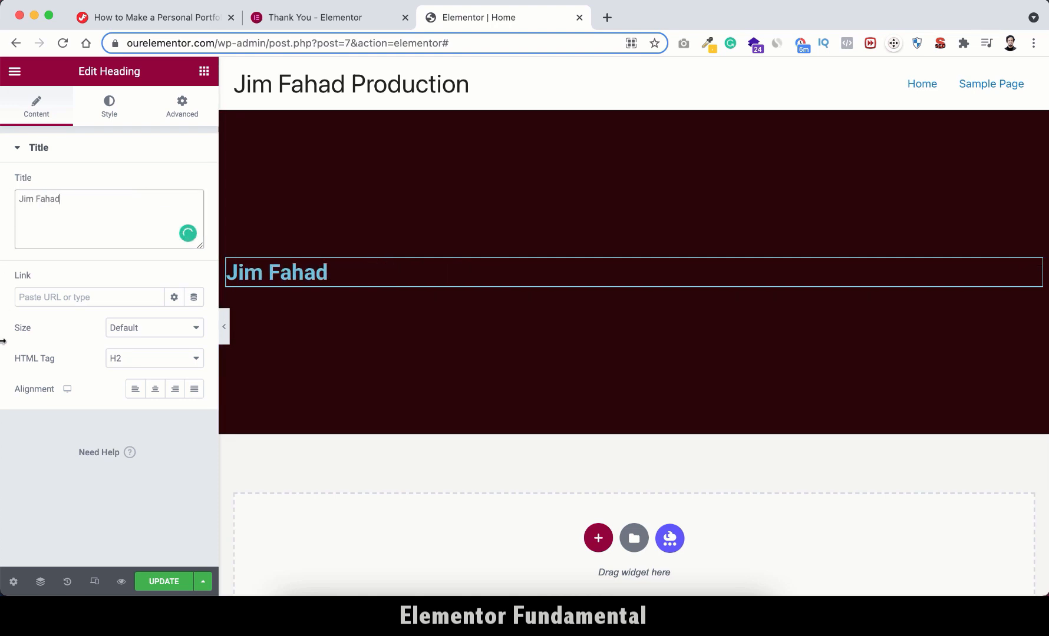
{"action": "left_click", "coordinate": [154, 390]}
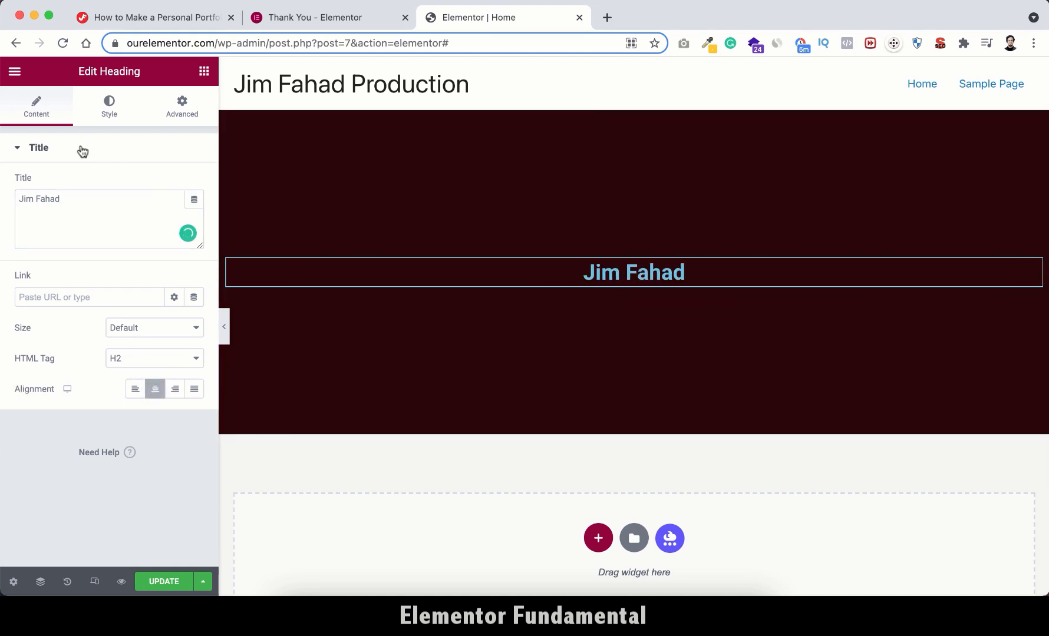
{"action": "left_click", "coordinate": [113, 110]}
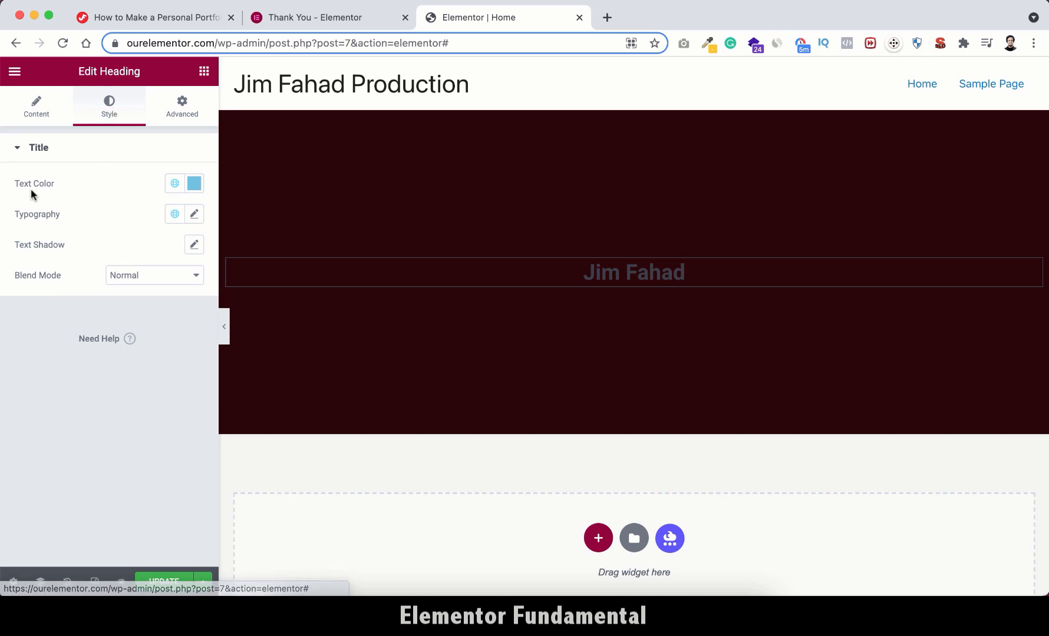
- Set the name heading's text colour to red #FF0626
{"action": "left_click", "coordinate": [194, 183]}
{"action": "left_click", "coordinate": [170, 282]}
{"action": "left_click", "coordinate": [190, 237]}
{"action": "left_click_drag", "start_coordinate": [140, 371], "coordinate": [191, 371]}
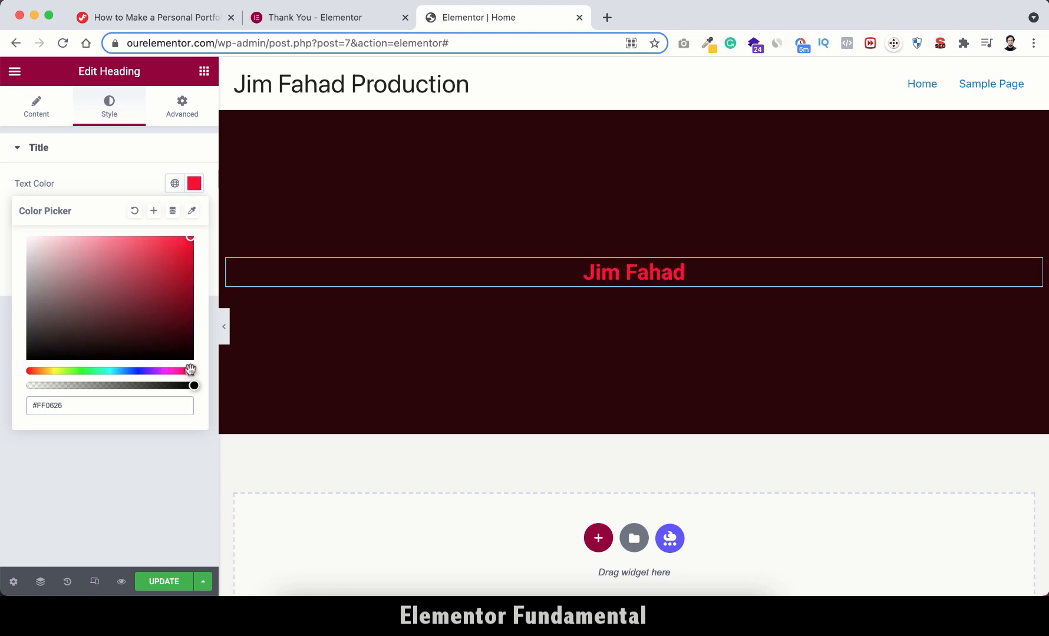
{"action": "left_click", "coordinate": [108, 180]}
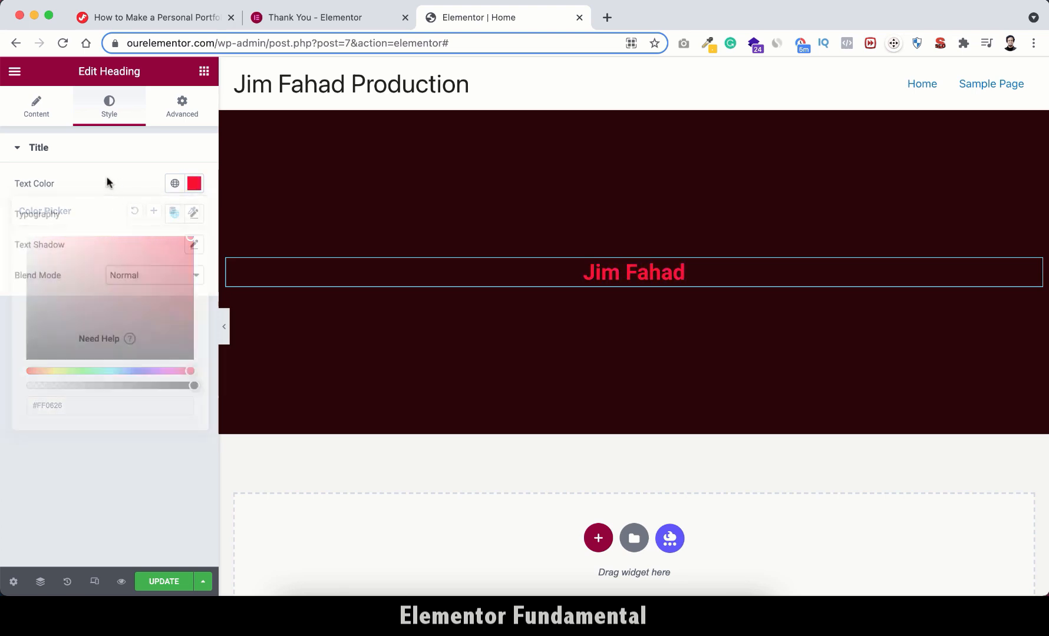
- Set the heading typography to Poppins, 101 px, weight 900, uppercase
{"action": "left_click", "coordinate": [194, 217]}
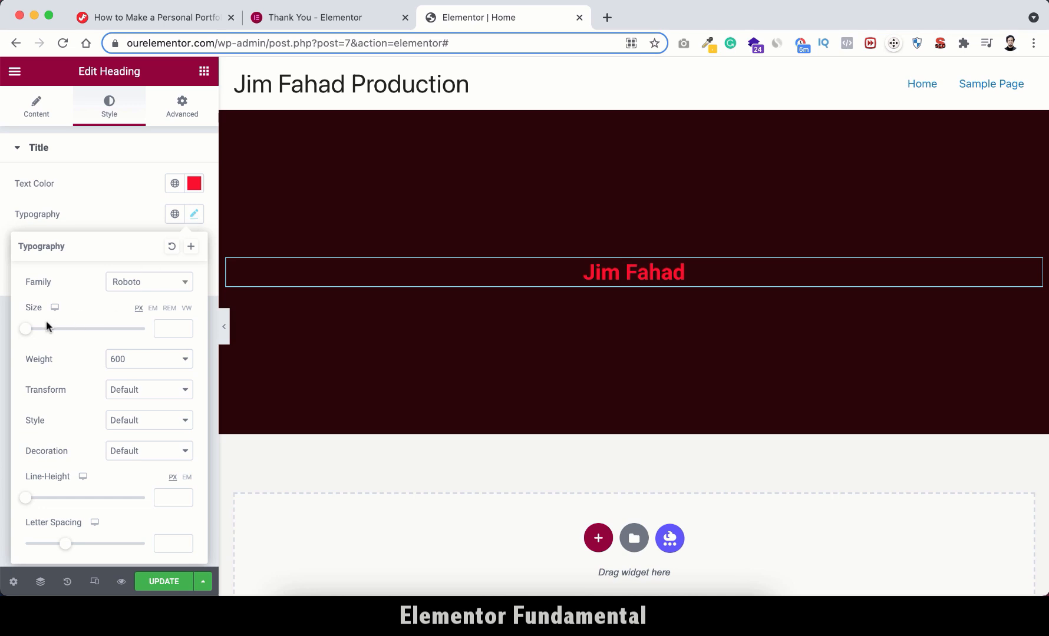
{"action": "left_click_drag", "start_coordinate": [26, 329], "coordinate": [86, 330]}
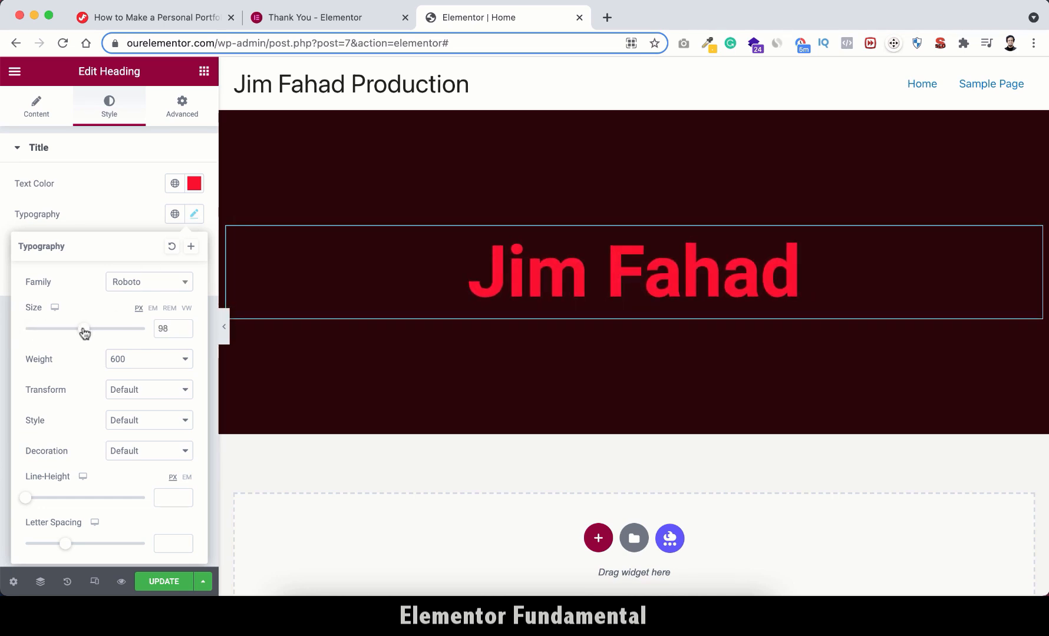
{"action": "left_click", "coordinate": [124, 362]}
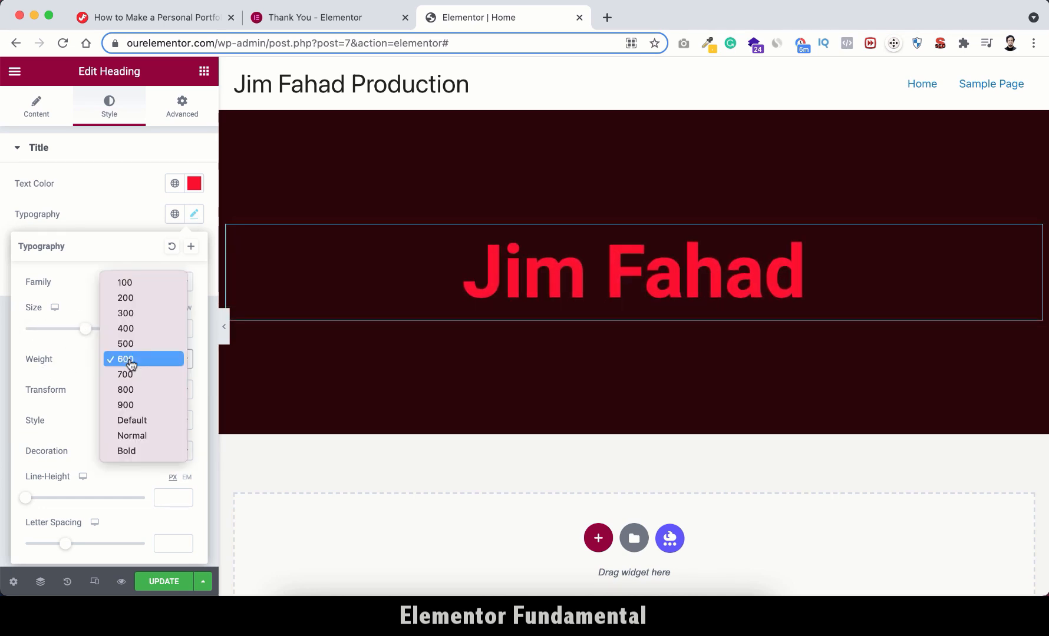
{"action": "left_click", "coordinate": [131, 405]}
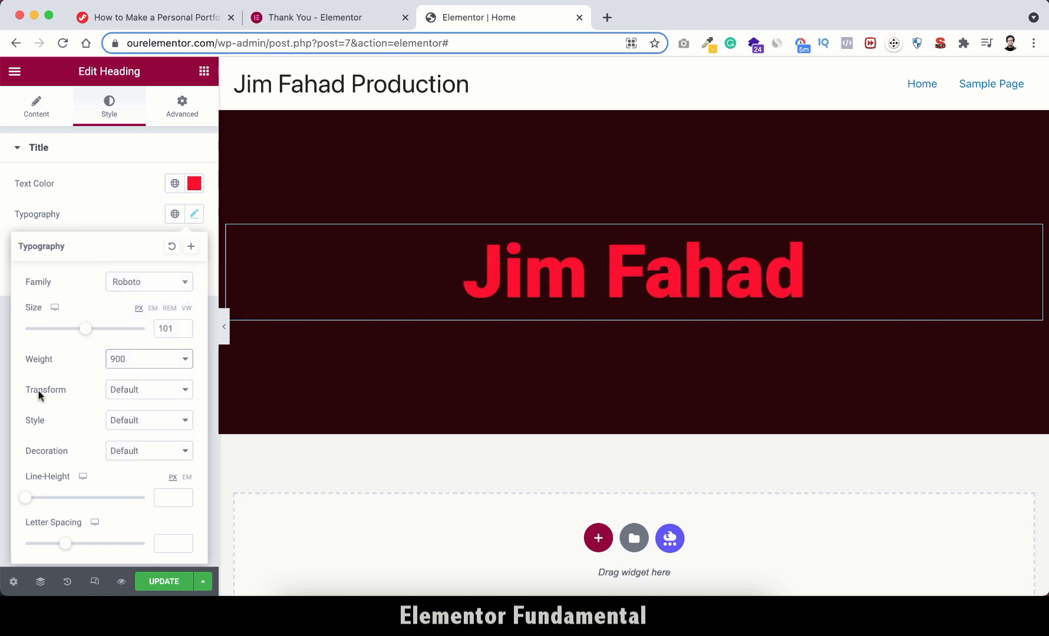
{"action": "left_click", "coordinate": [118, 393]}
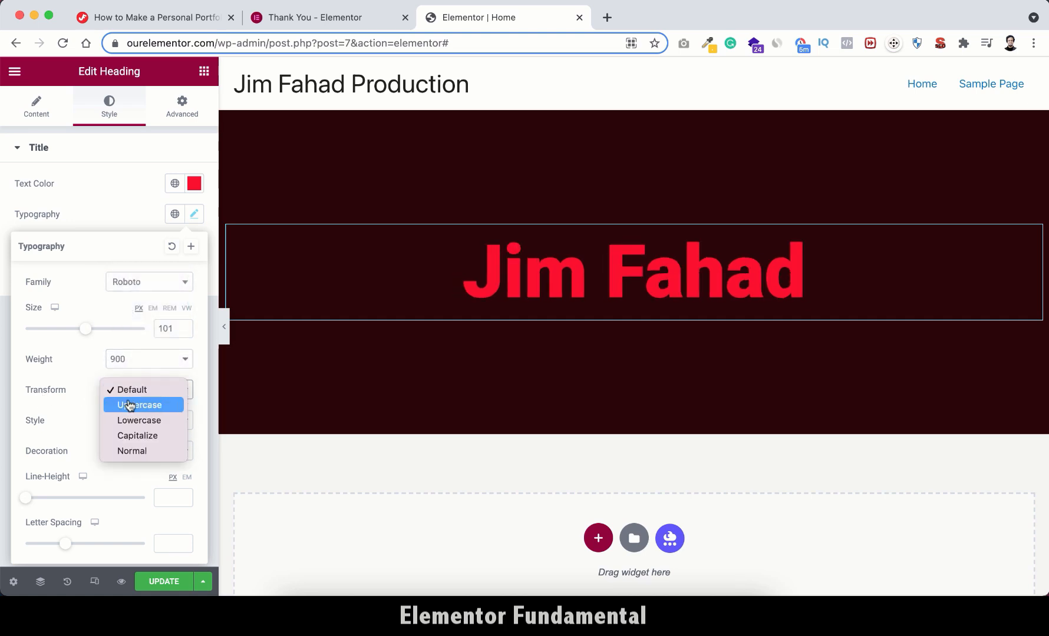
{"action": "left_click", "coordinate": [138, 405]}
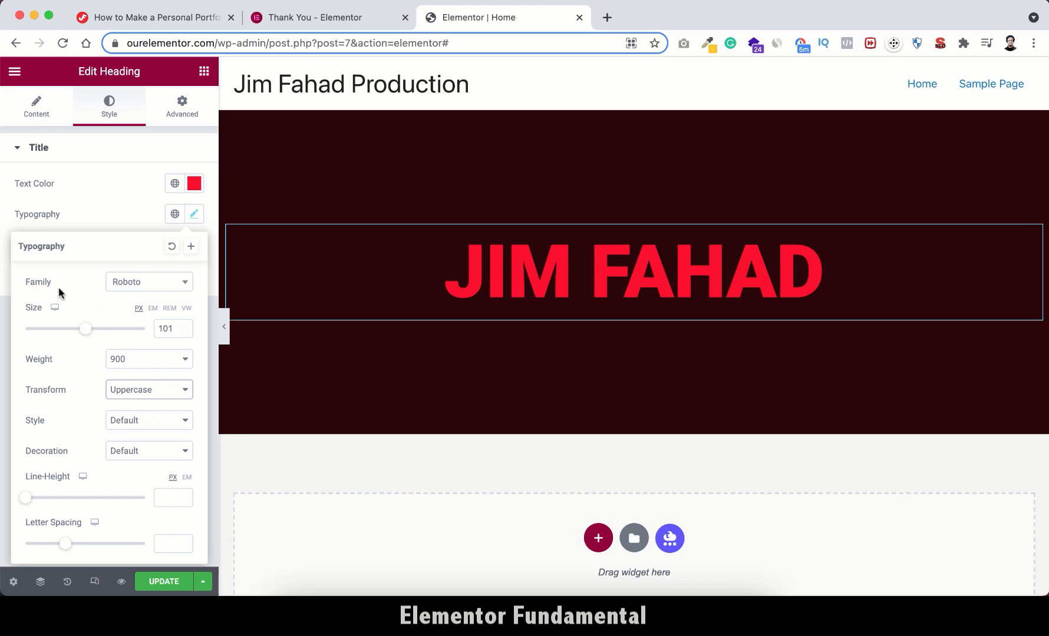
{"action": "left_click", "coordinate": [140, 285]}
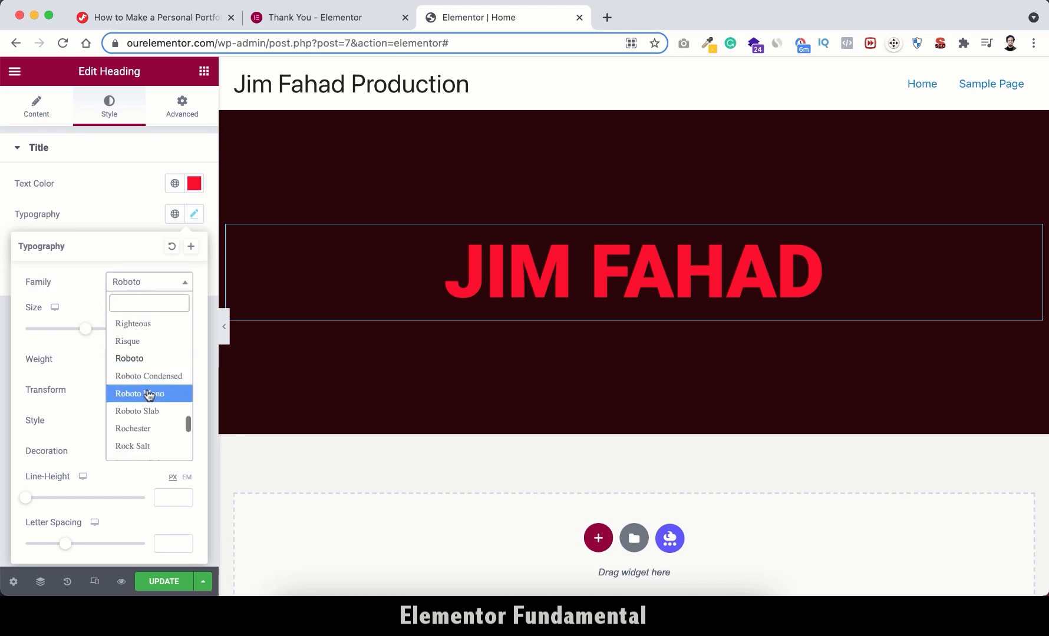
{"action": "type", "text": "poppin"}
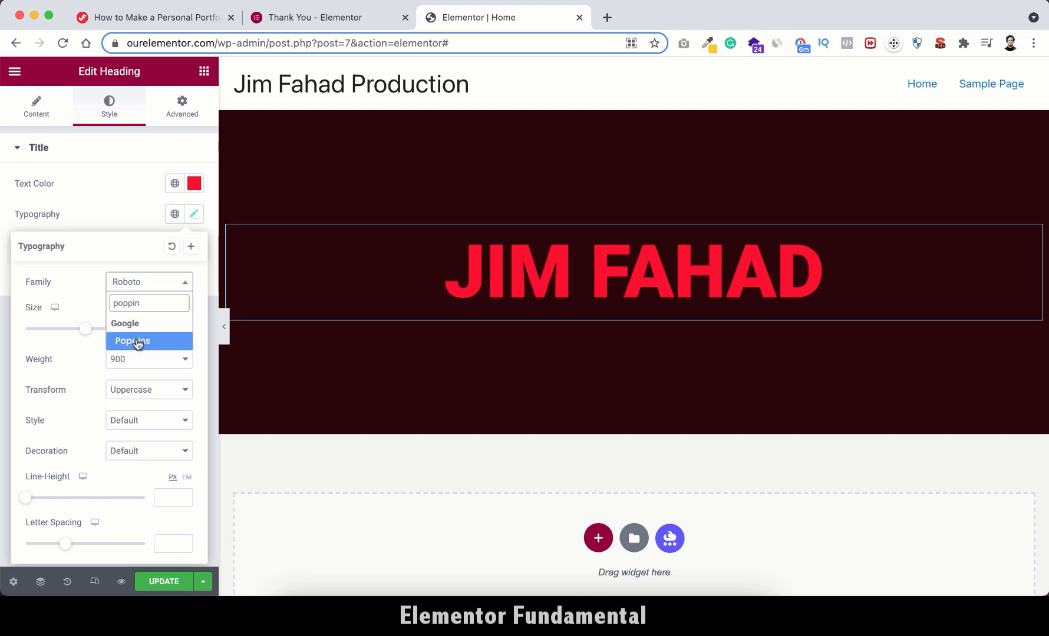
{"action": "left_click", "coordinate": [136, 342]}
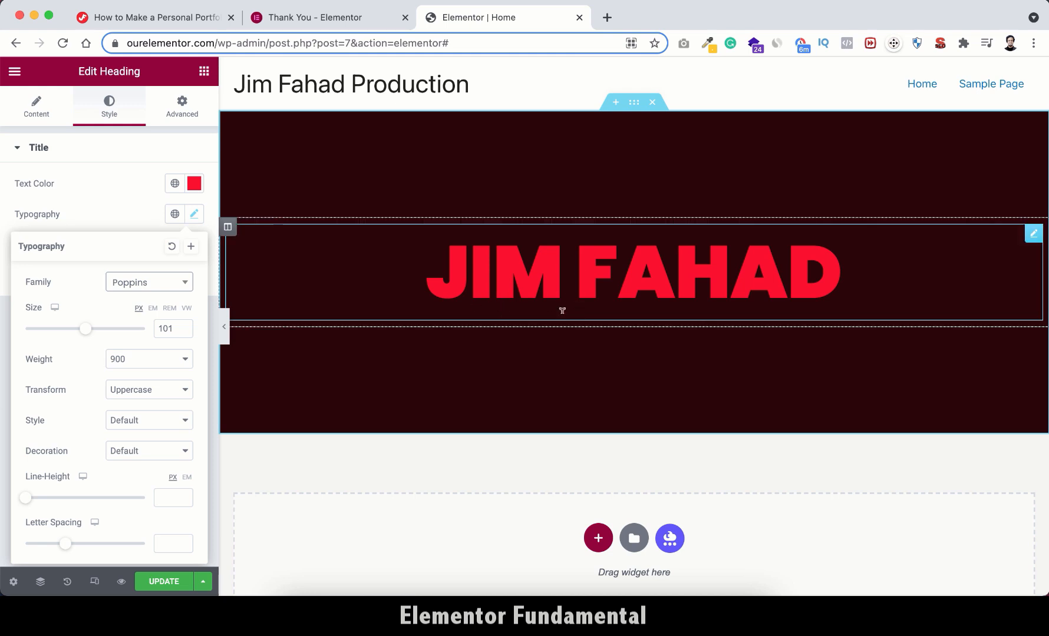
{"action": "left_click", "coordinate": [204, 72]}
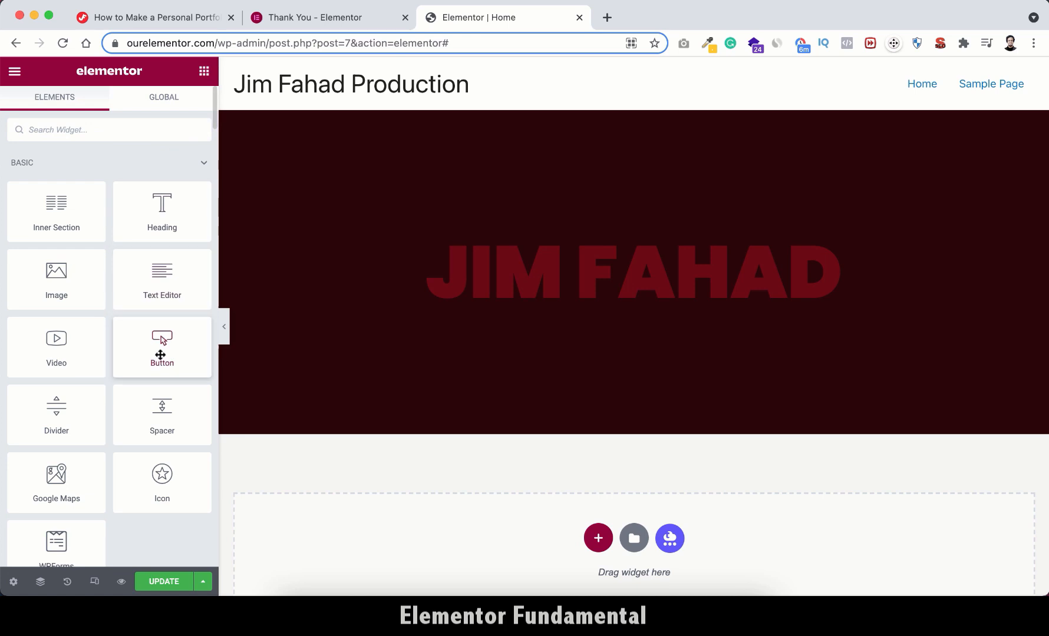
- Add a centred Contact Now button under the heading, linked to the owner's website
{"action": "left_click_drag", "start_coordinate": [162, 340], "coordinate": [581, 309]}
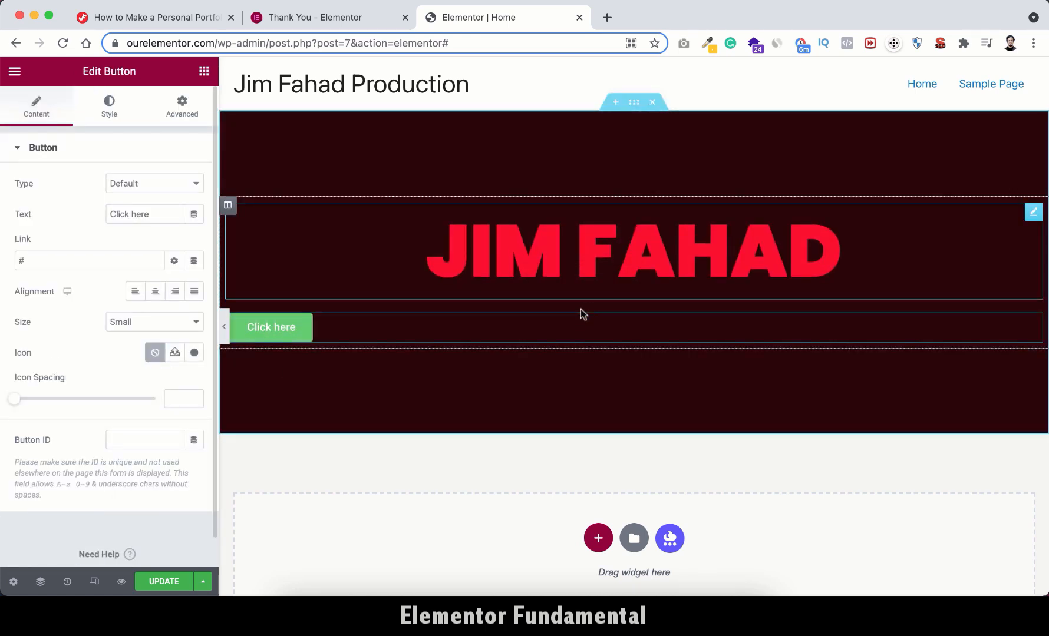
{"action": "left_click", "coordinate": [155, 291]}
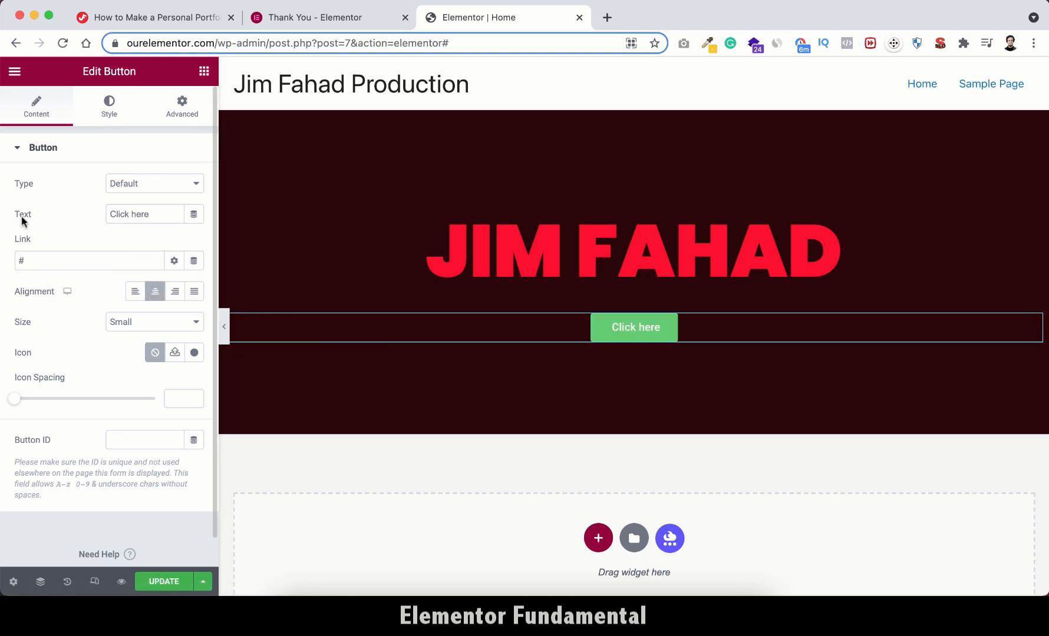
{"action": "left_click_drag", "start_coordinate": [152, 214], "coordinate": [92, 215]}
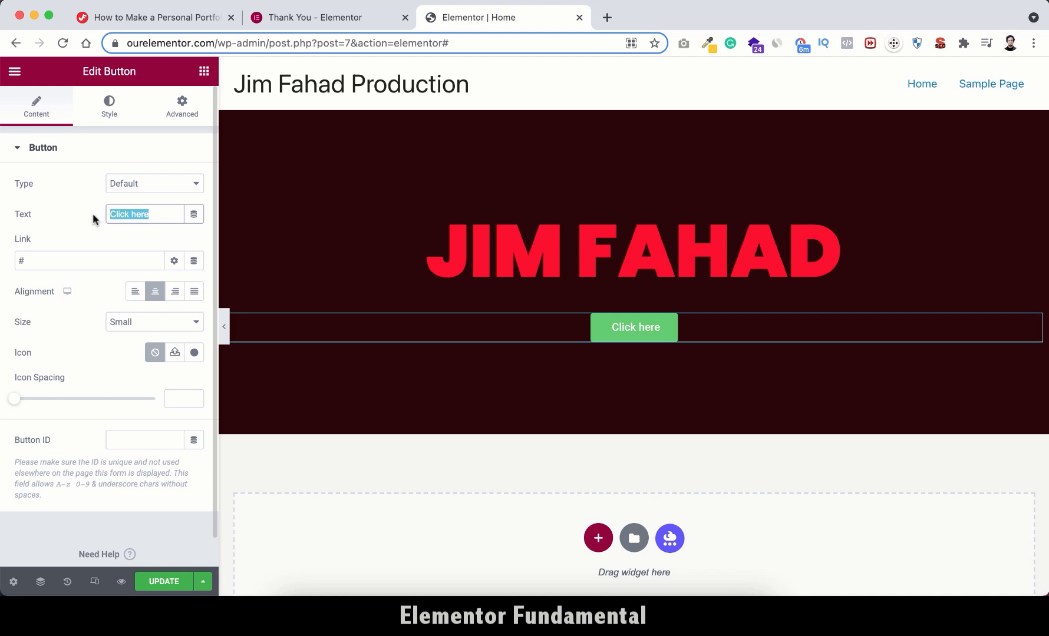
{"action": "type", "text": "Contac"}
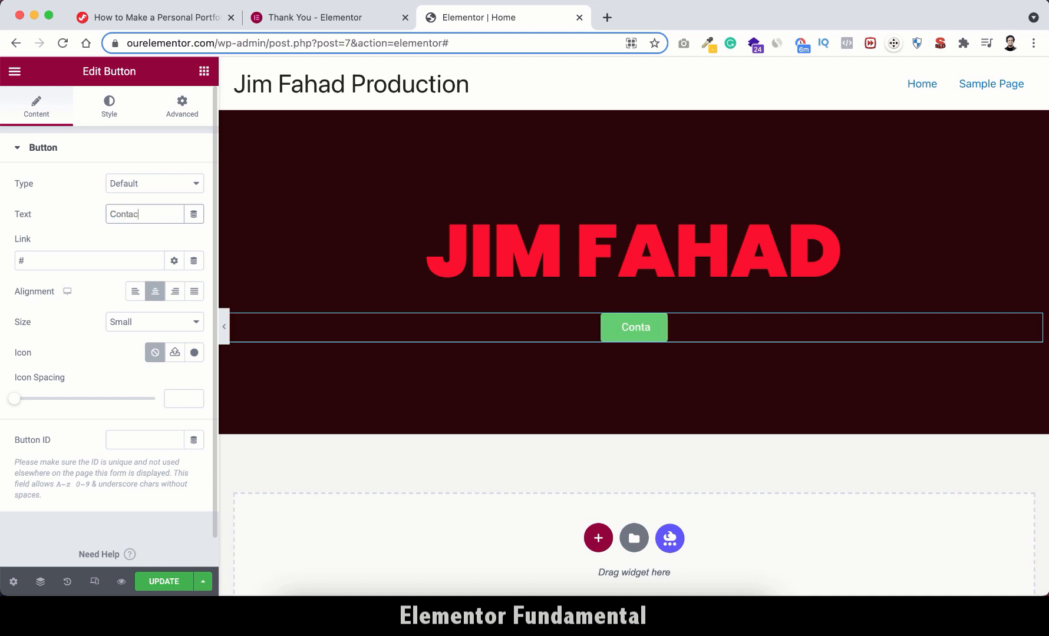
{"action": "type", "text": "t Now"}
{"action": "double_click", "coordinate": [36, 253]}
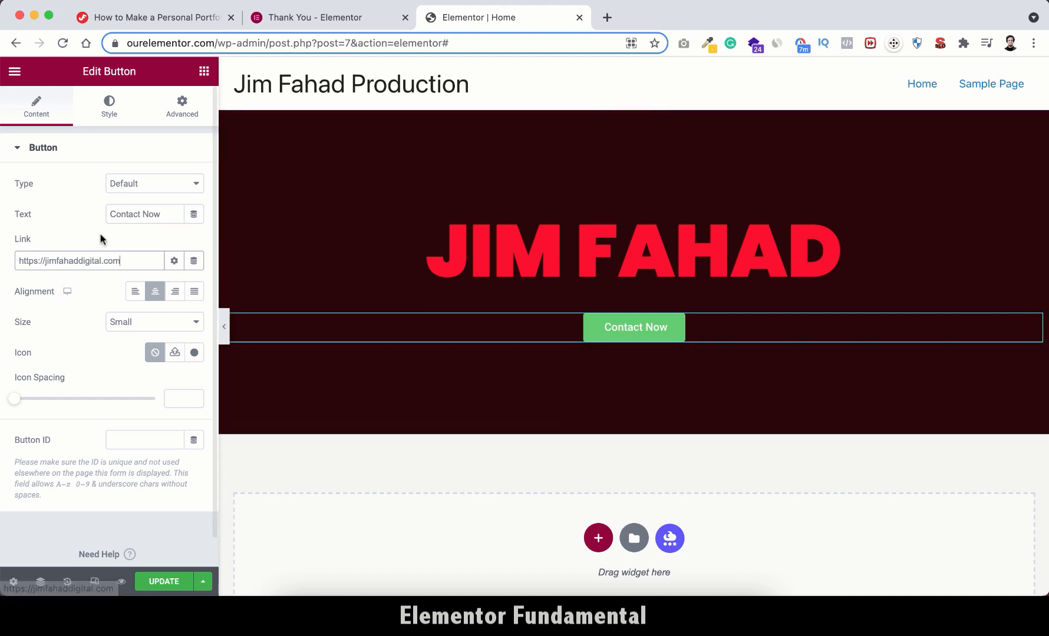
{"action": "left_click", "coordinate": [110, 109]}
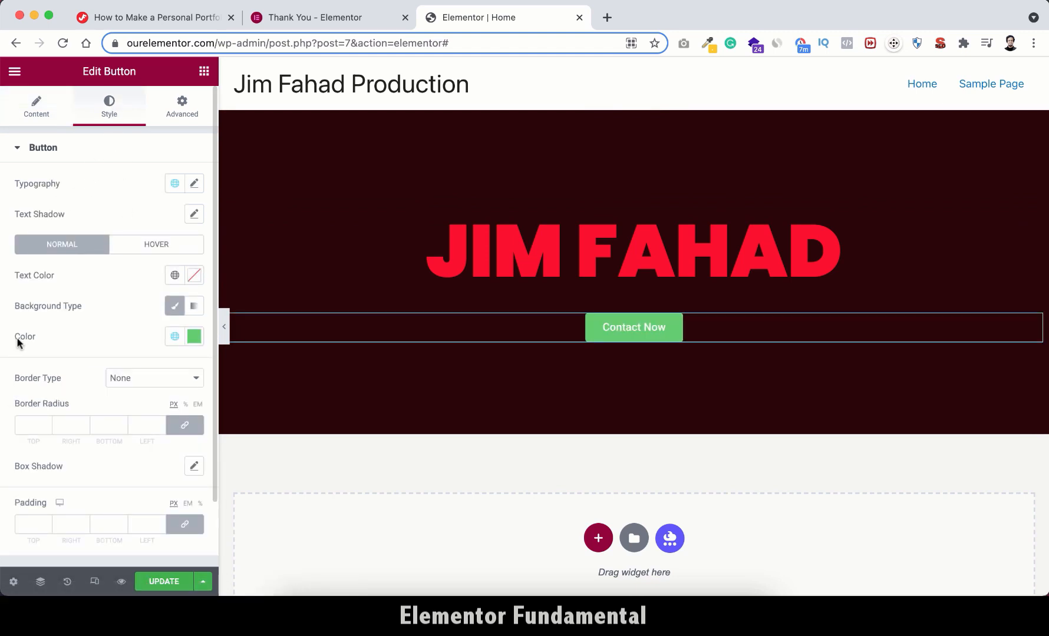
- Give the Contact Now button a blue background and duplicate it
{"action": "left_click", "coordinate": [194, 337]}
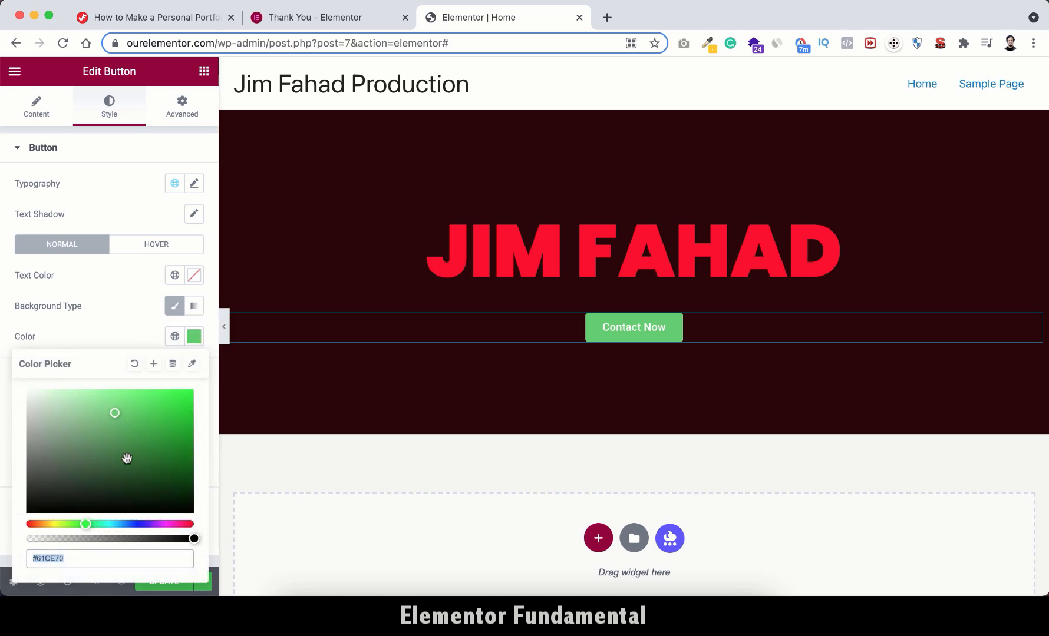
{"action": "left_click", "coordinate": [130, 524]}
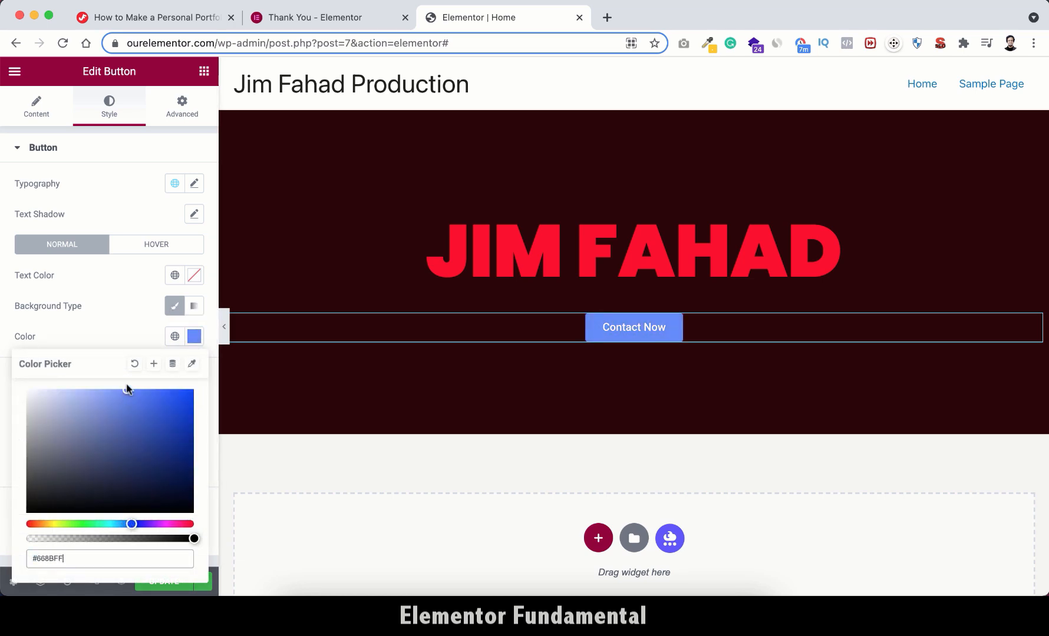
{"action": "left_click", "coordinate": [126, 337]}
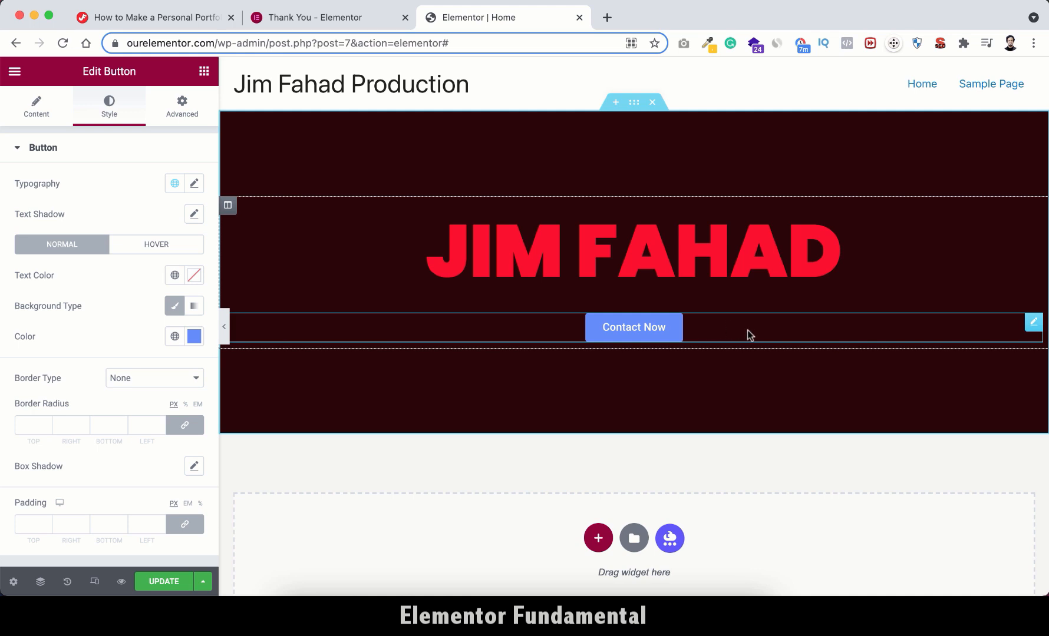
{"action": "right_click", "coordinate": [719, 331]}
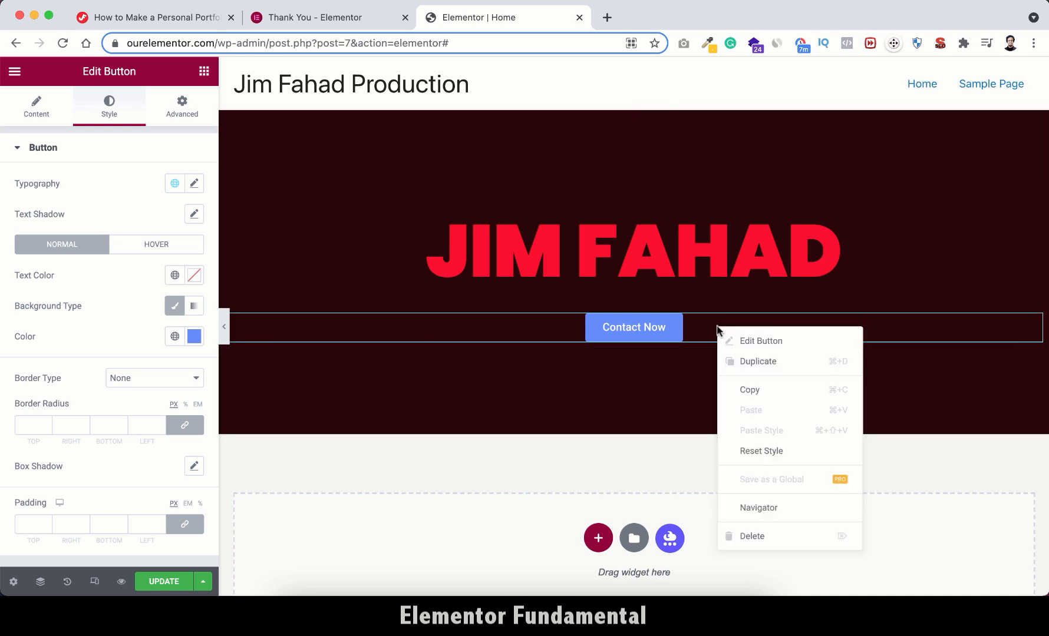
{"action": "left_click", "coordinate": [751, 362]}
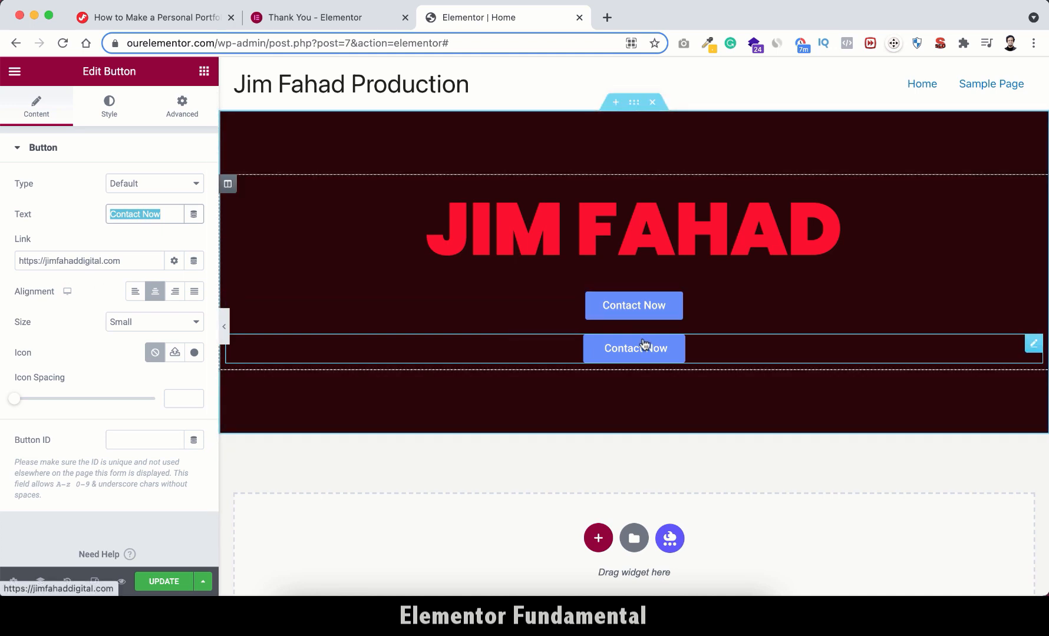
- Restyle the duplicate with a green #66FF93 background and black text, then delete it
{"action": "left_click", "coordinate": [112, 111]}
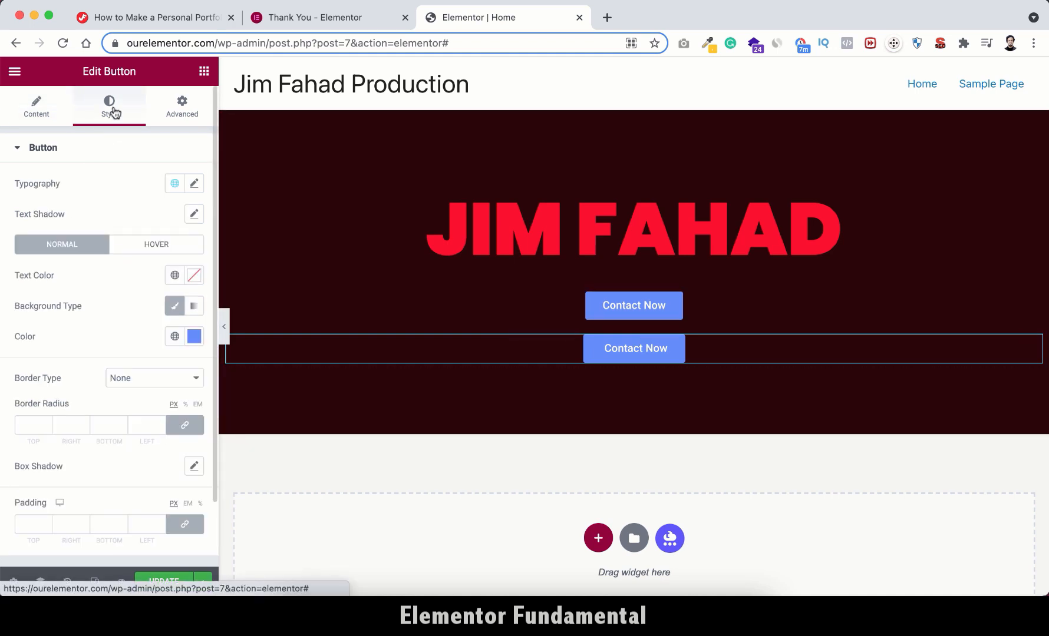
{"action": "left_click", "coordinate": [195, 335]}
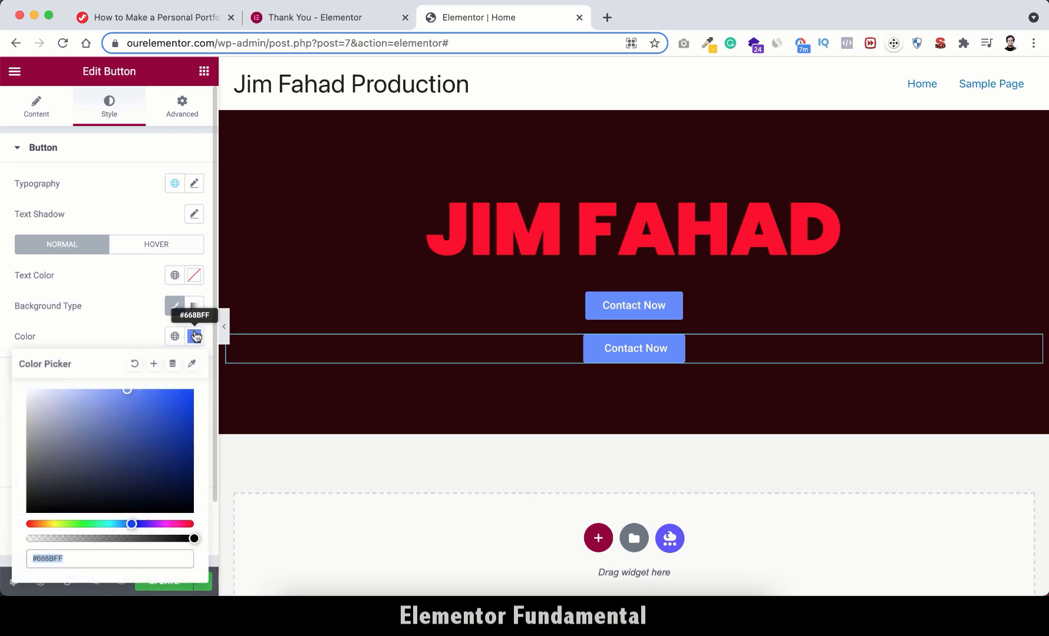
{"action": "left_click", "coordinate": [90, 522]}
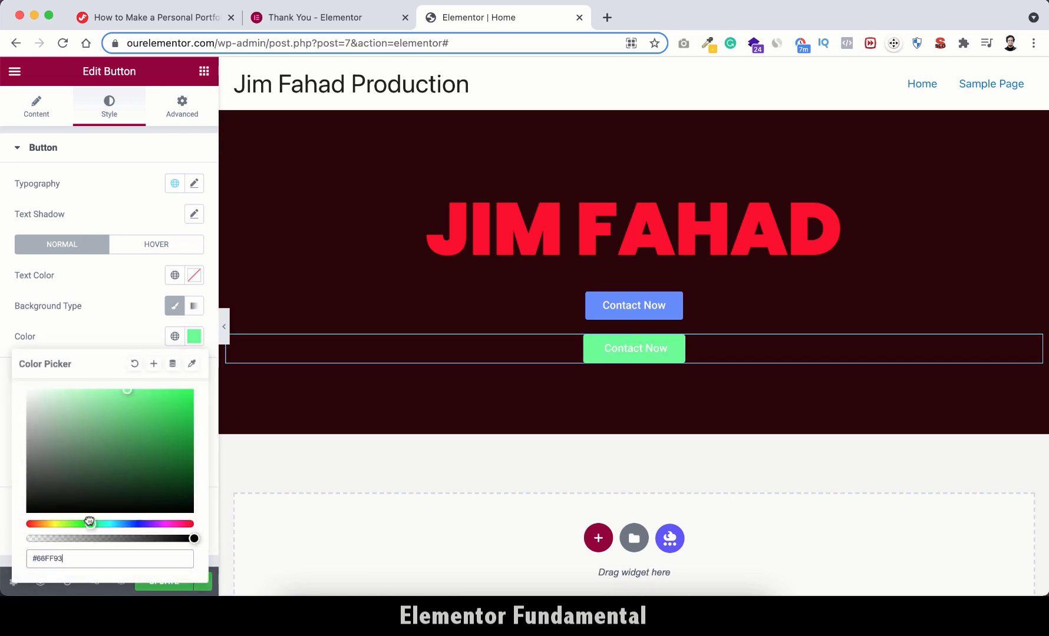
{"action": "left_click", "coordinate": [109, 309]}
{"action": "left_click", "coordinate": [194, 275]}
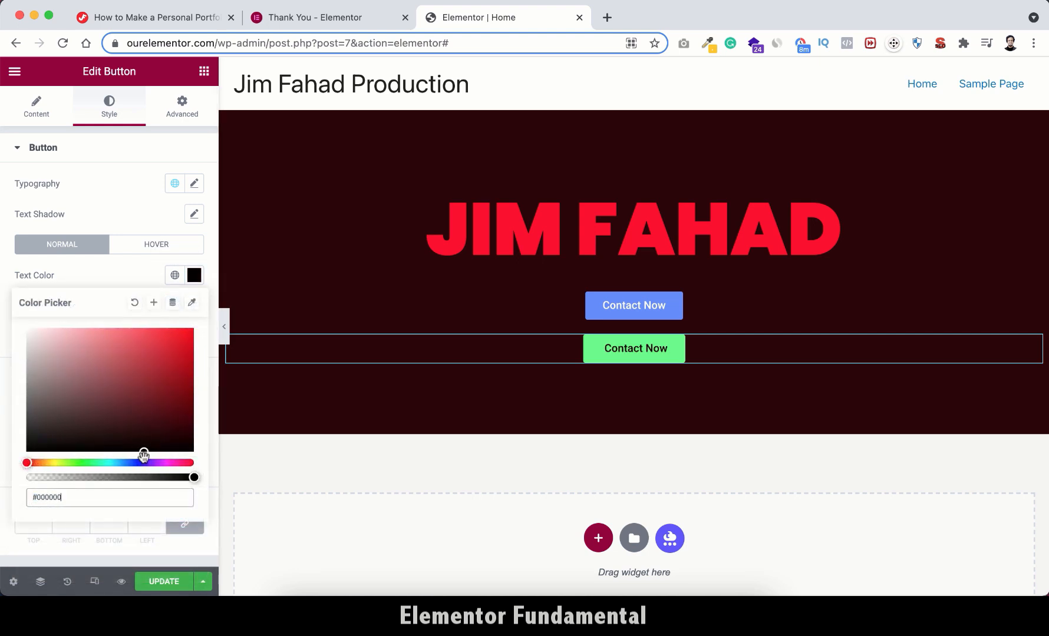
{"action": "left_click", "coordinate": [120, 275]}
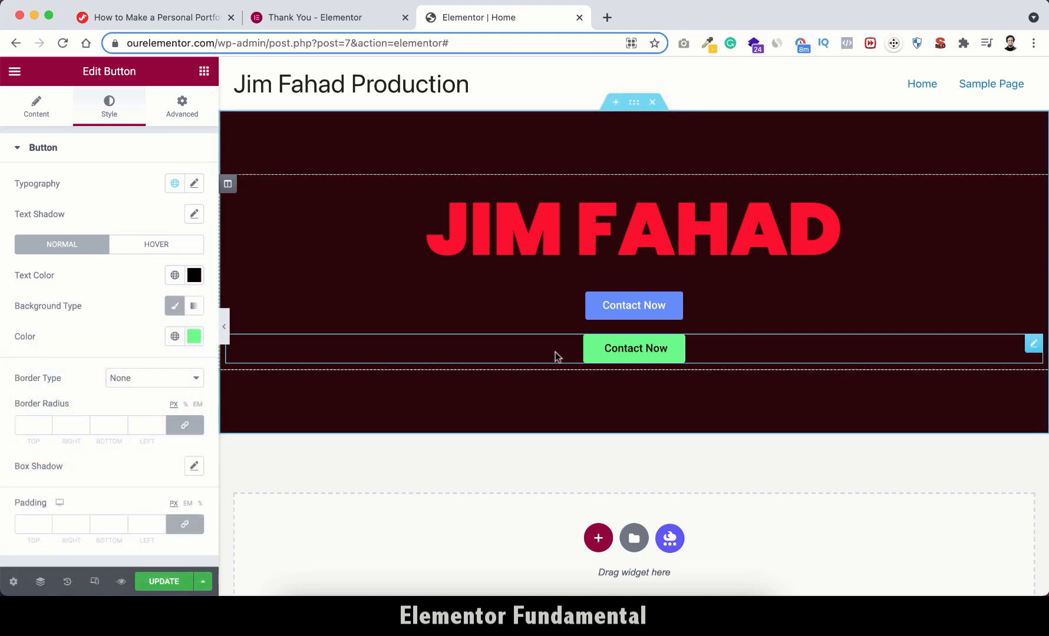
{"action": "right_click", "coordinate": [732, 350]}
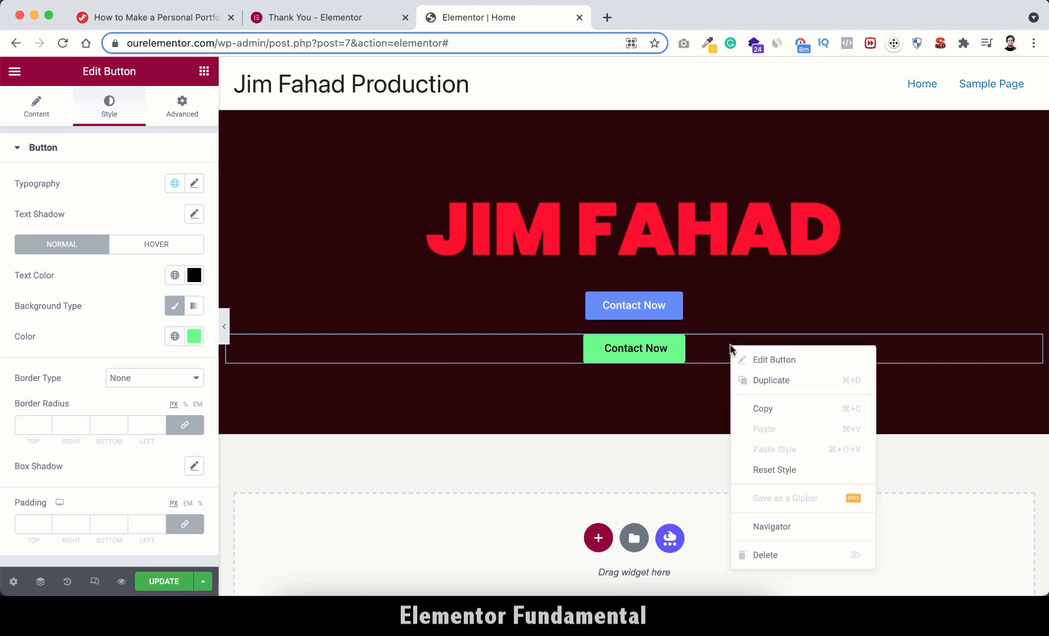
{"action": "left_click", "coordinate": [775, 554]}
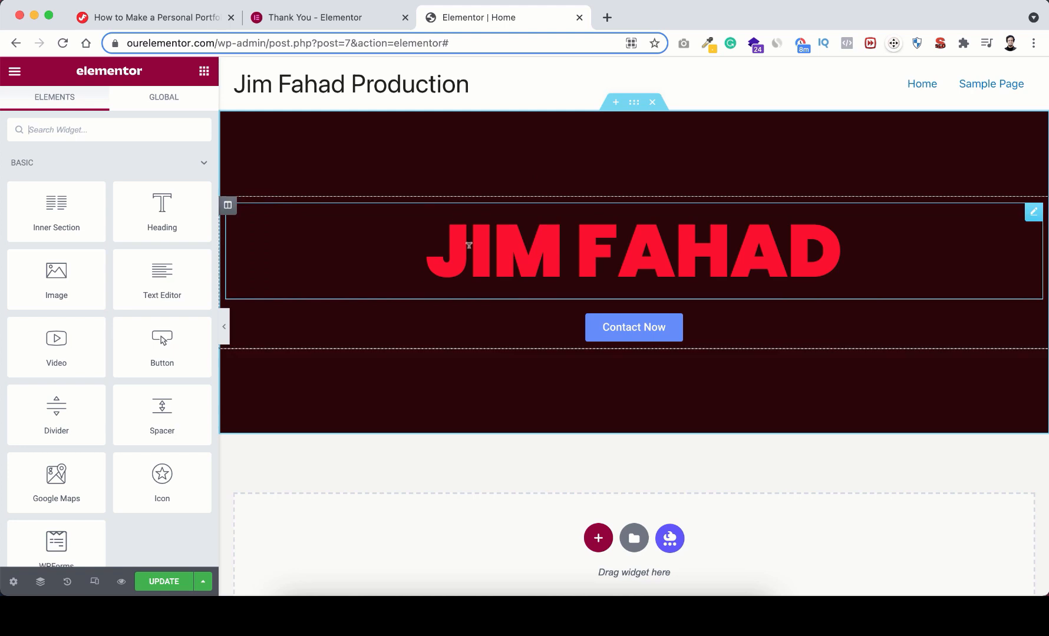
{"action": "left_click", "coordinate": [180, 14]}
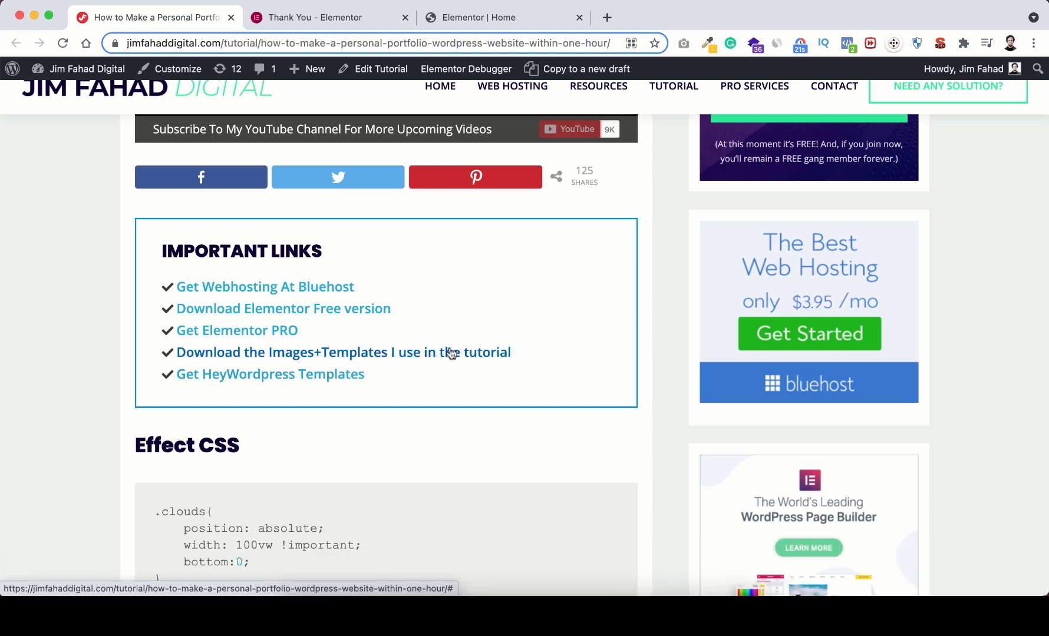
{"action": "left_click", "coordinate": [292, 593]}
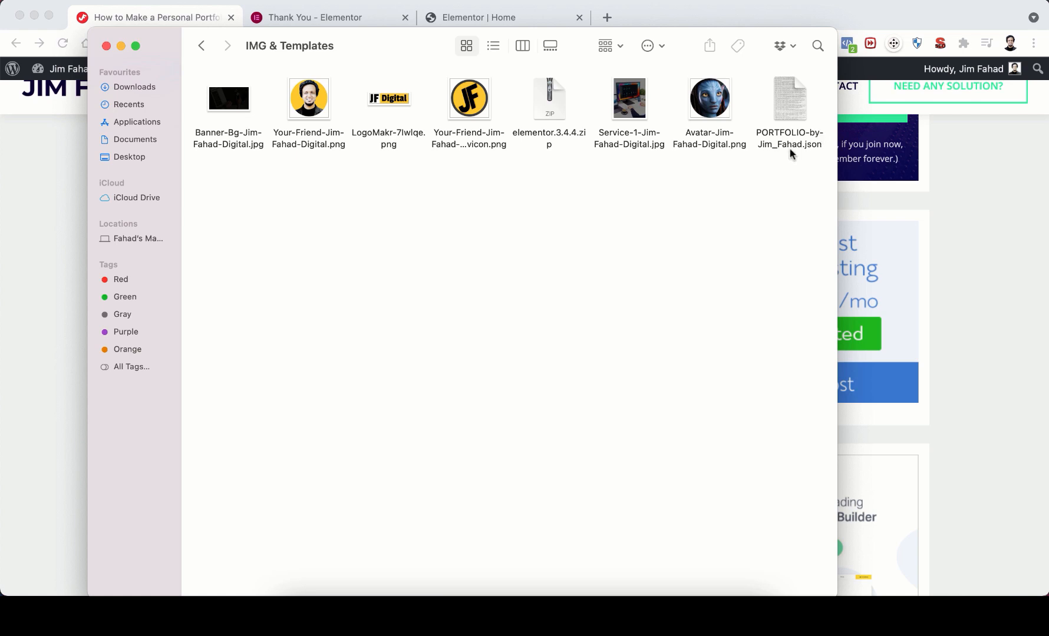
{"action": "left_click", "coordinate": [53, 242]}
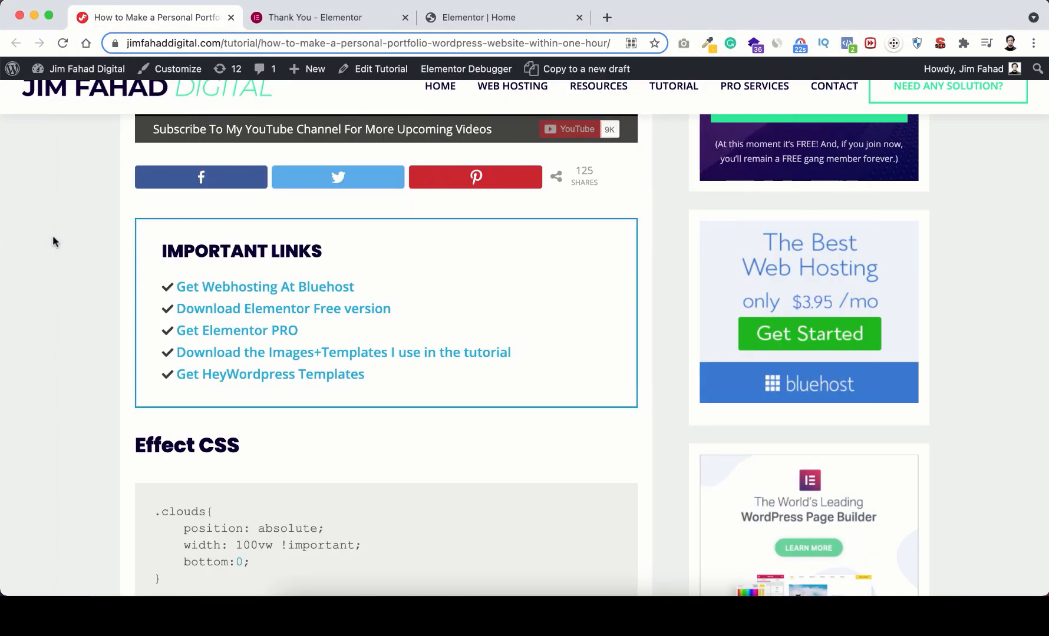
{"action": "mouse_move", "coordinate": [502, 19]}
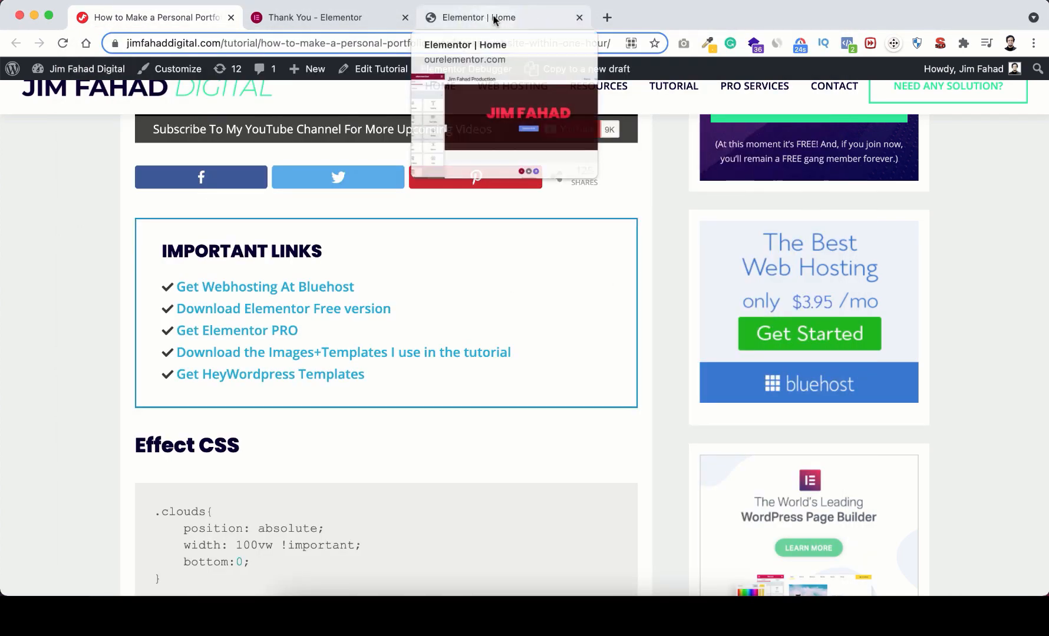
{"action": "left_click", "coordinate": [487, 19]}
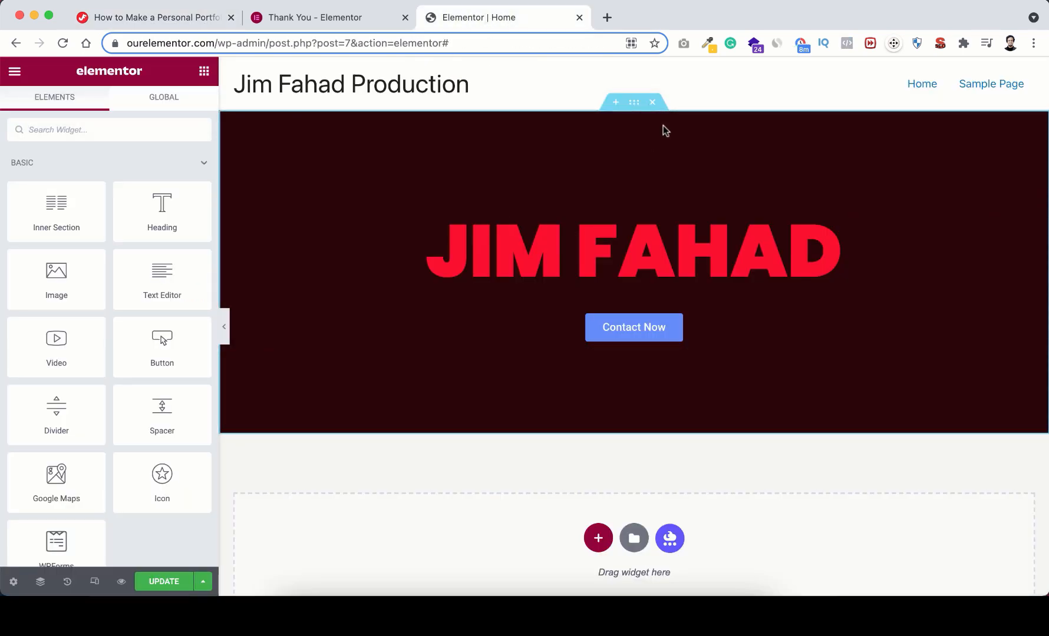
- Delete the red-heading section and insert the imported PORTFOLIO .json template with its document settings
{"action": "left_click", "coordinate": [653, 103]}
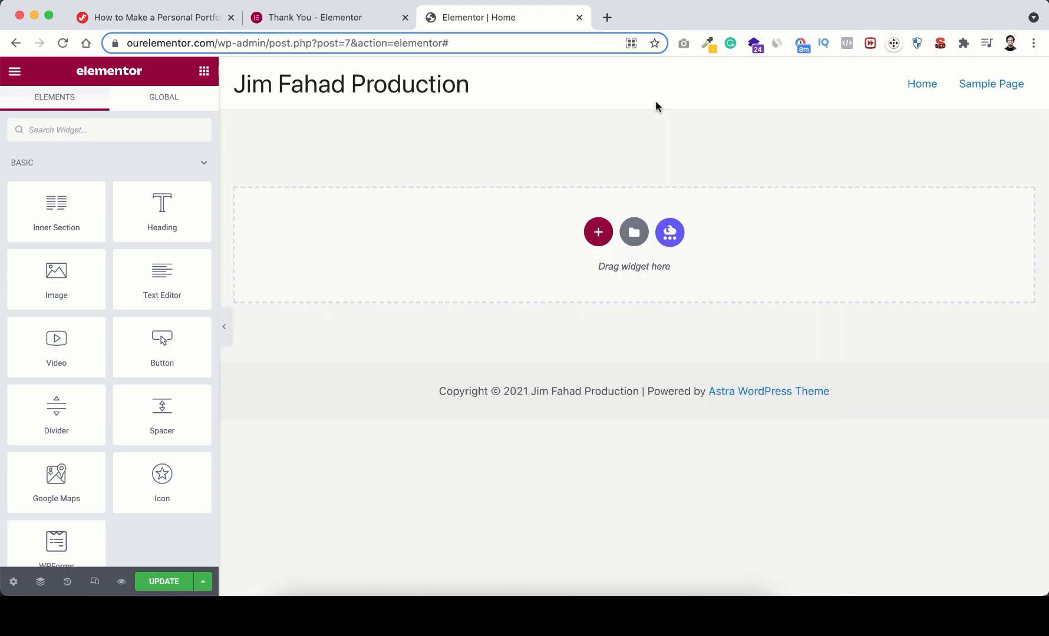
{"action": "left_click", "coordinate": [634, 233]}
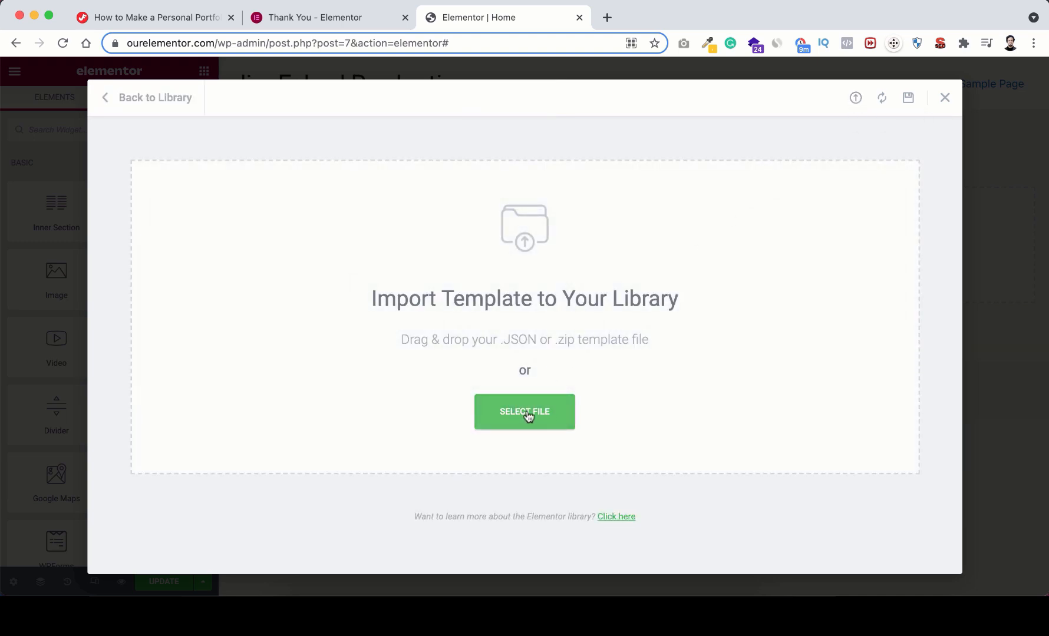
{"action": "left_click", "coordinate": [527, 413]}
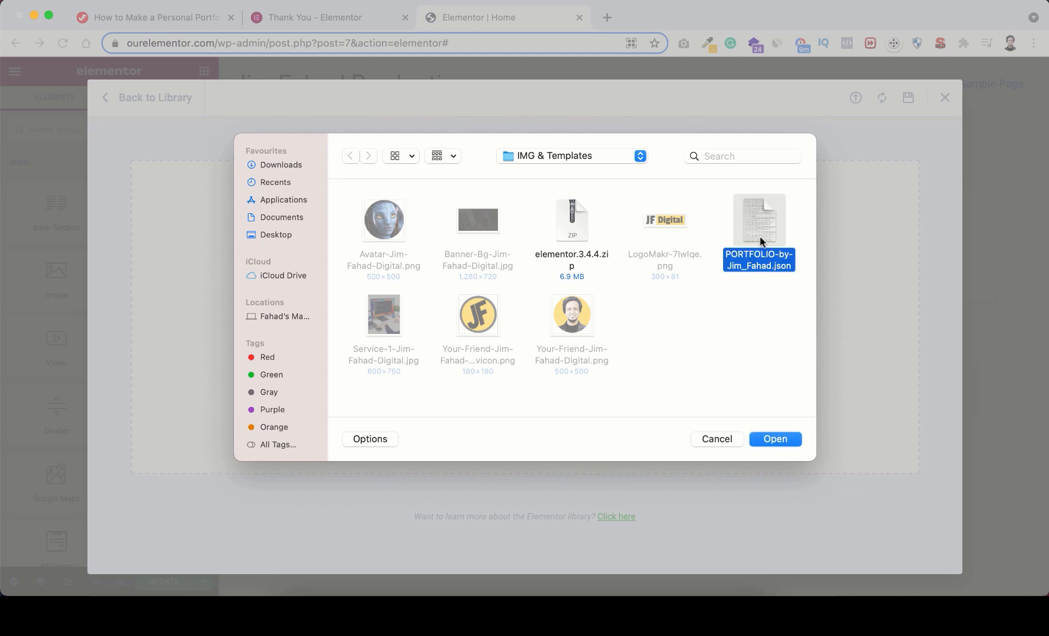
{"action": "left_click", "coordinate": [759, 436]}
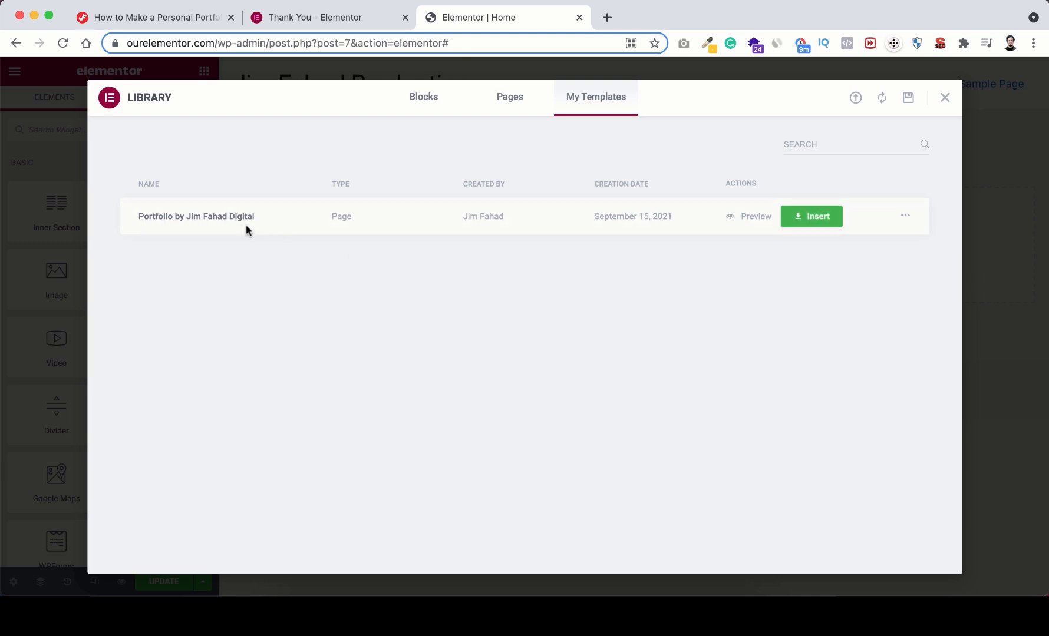
{"action": "left_click", "coordinate": [809, 218]}
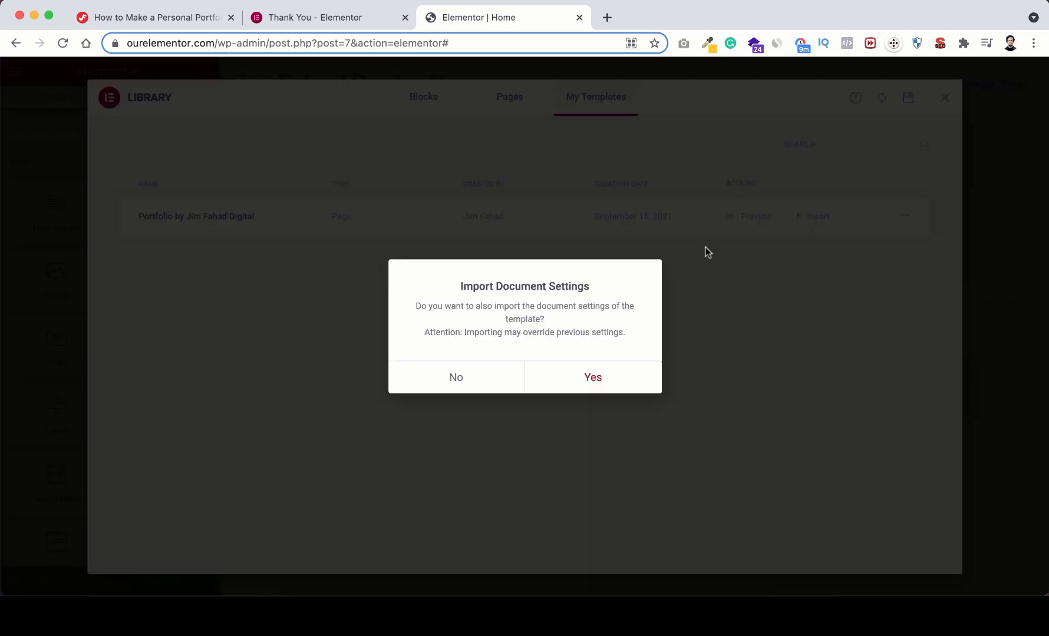
{"action": "left_click", "coordinate": [573, 386]}
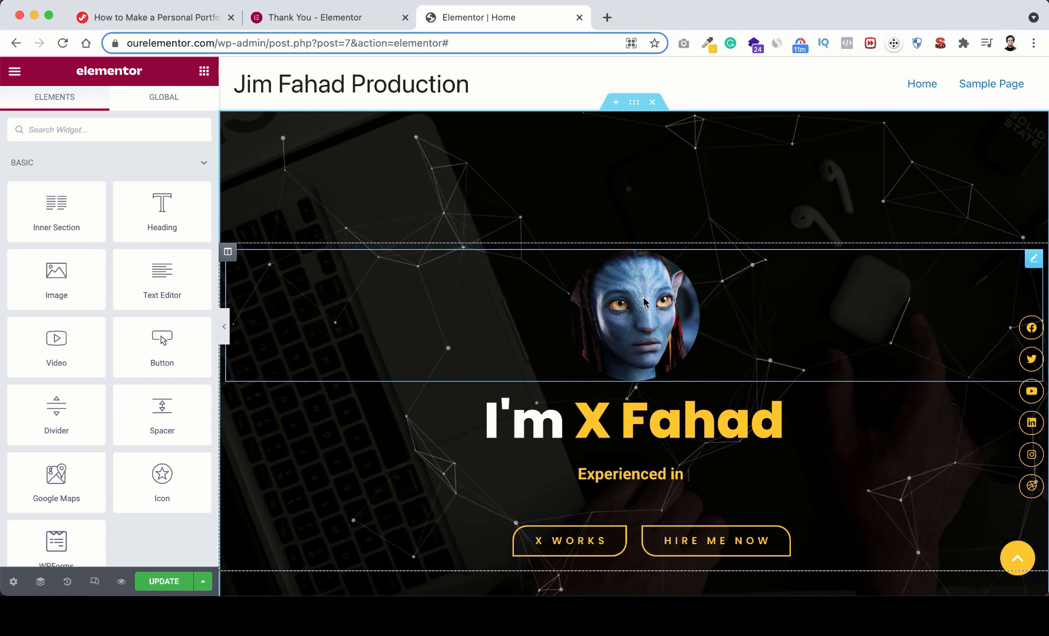
- Replace the blue avatar with the uploaded yellow-background portrait PNG
{"action": "left_click", "coordinate": [653, 314]}
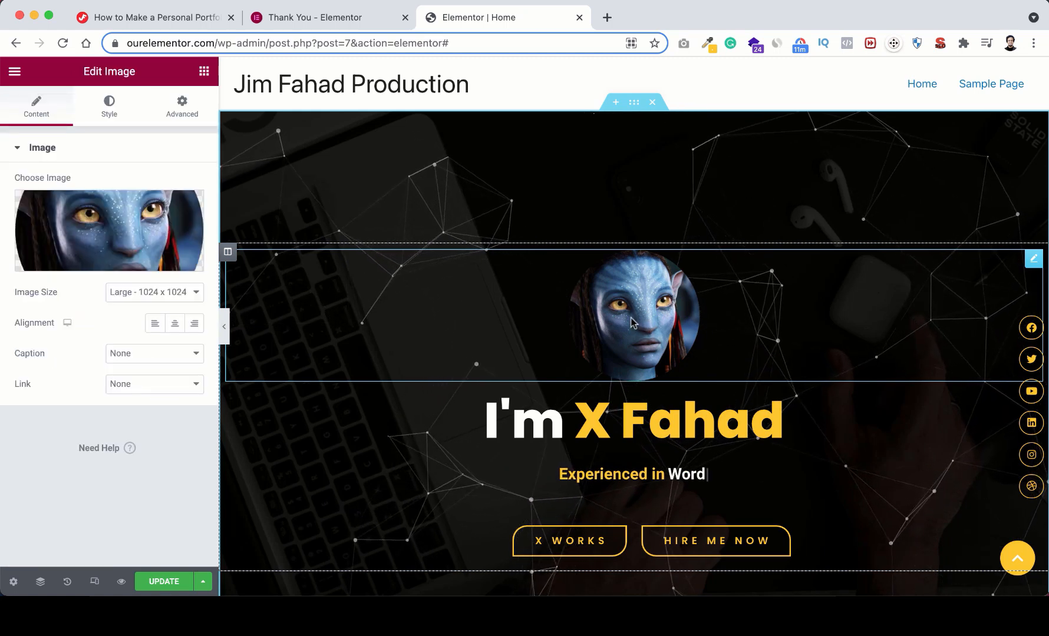
{"action": "left_click", "coordinate": [126, 238]}
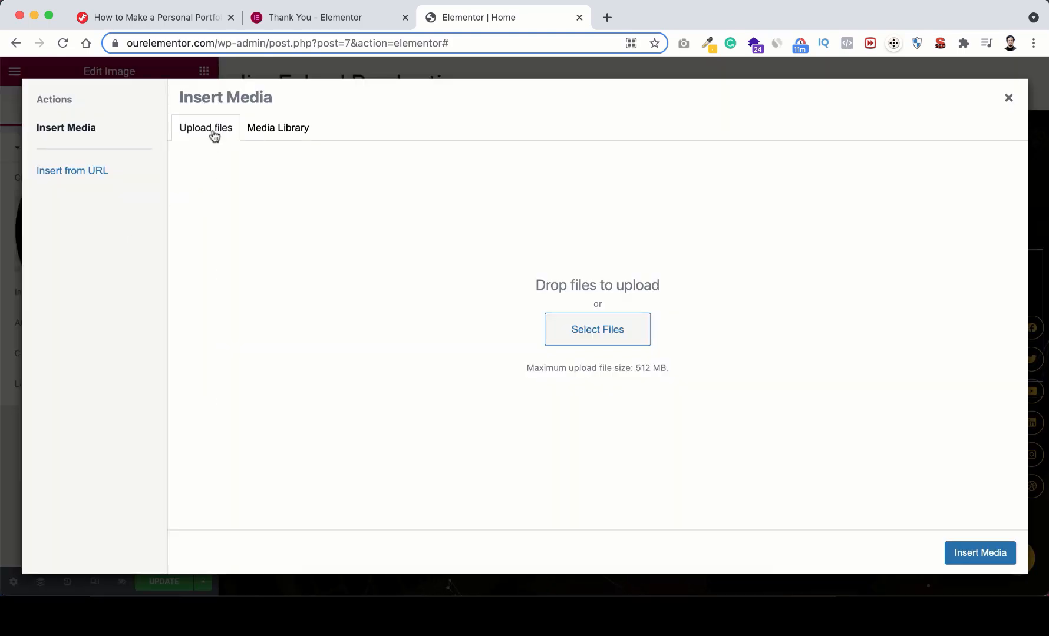
{"action": "left_click", "coordinate": [597, 331]}
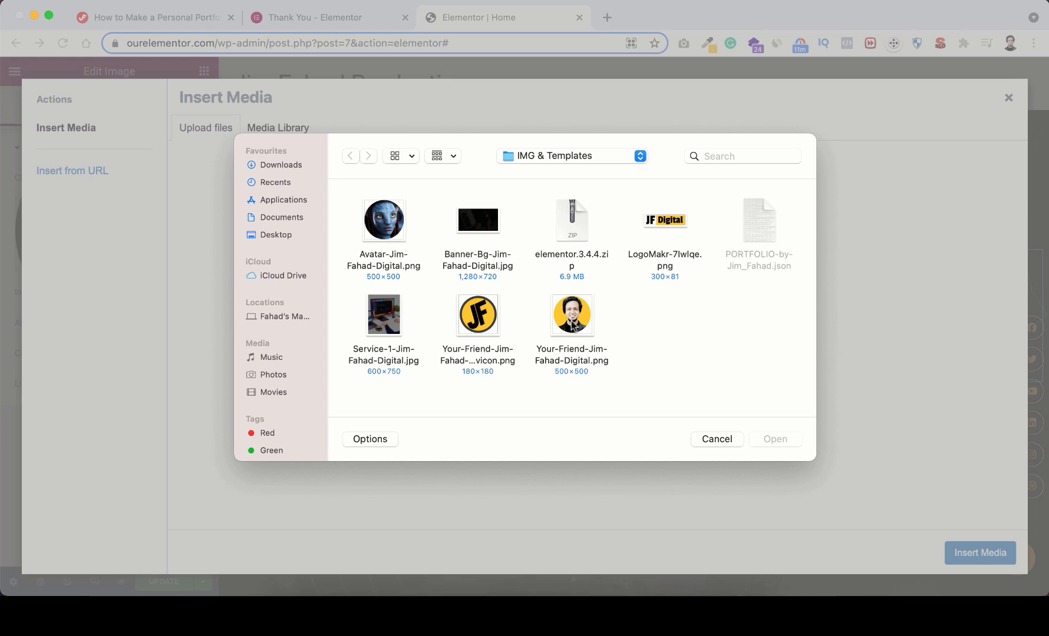
{"action": "left_click", "coordinate": [571, 324]}
{"action": "left_click", "coordinate": [773, 439]}
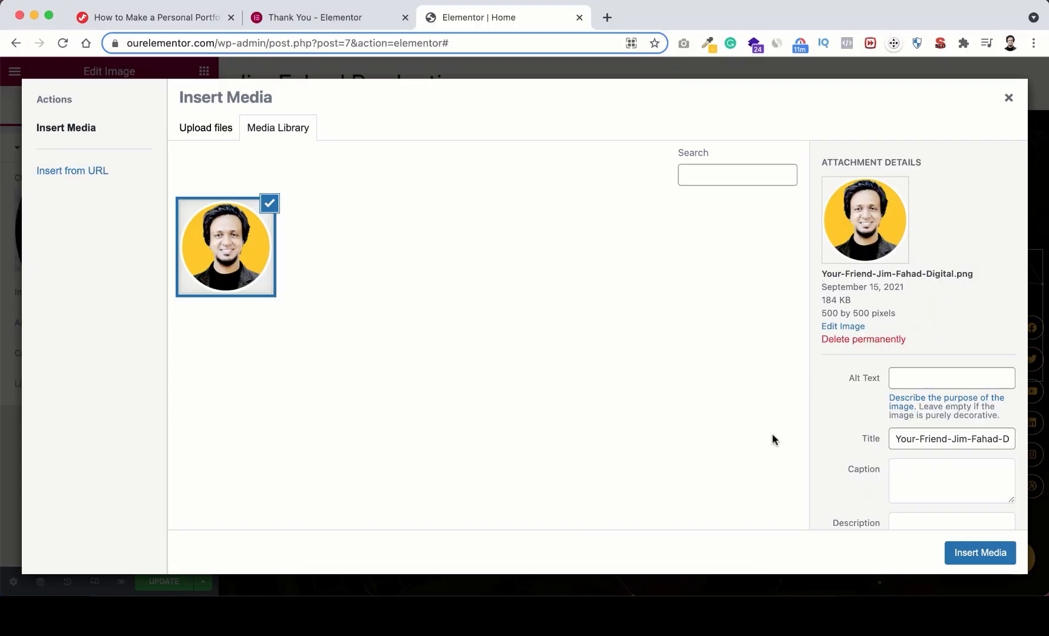
{"action": "left_click", "coordinate": [974, 554]}
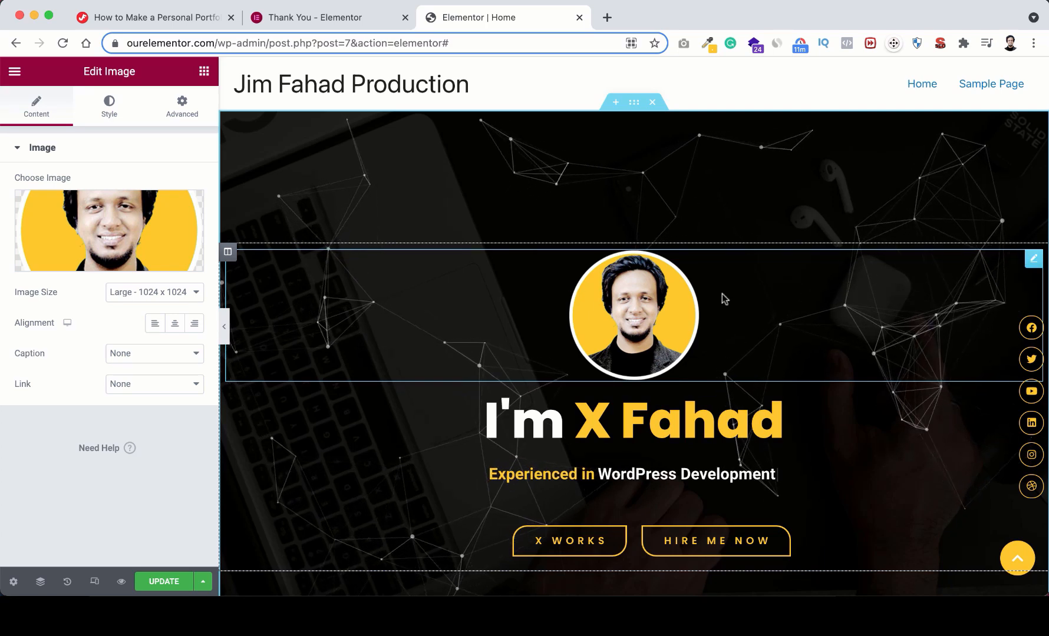
- Replace the X in the "I'm X" heading with the owner's first name
{"action": "left_click", "coordinate": [642, 419]}
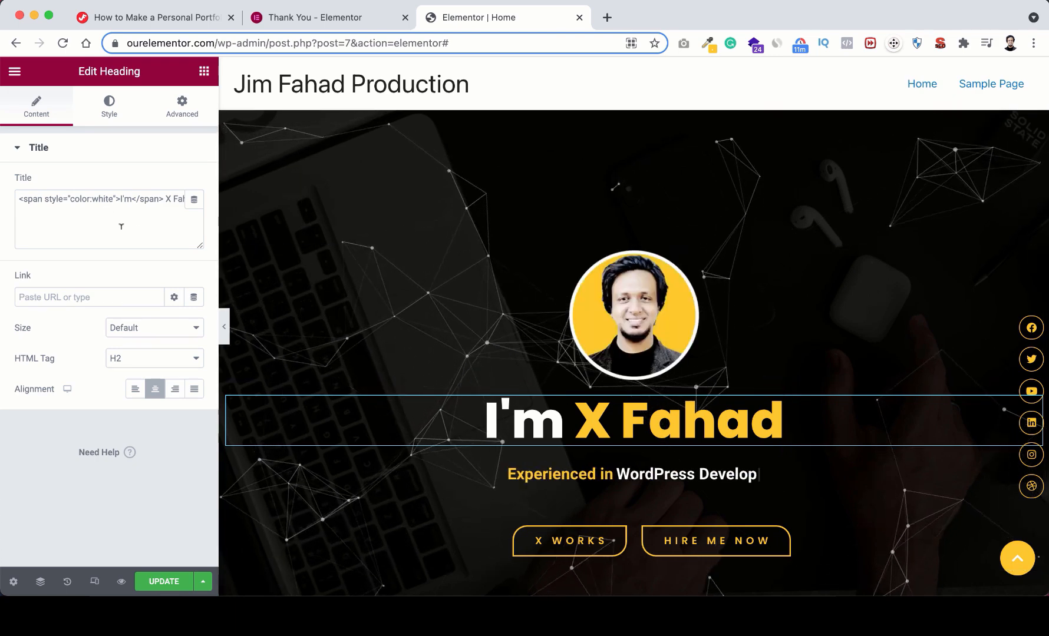
{"action": "double_click", "coordinate": [168, 199]}
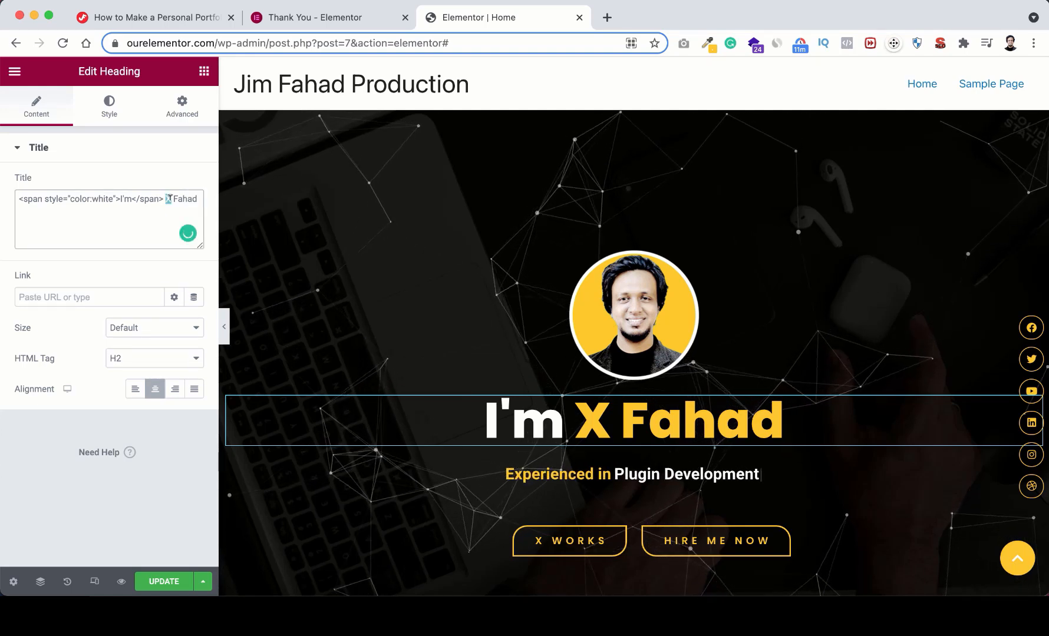
{"action": "type", "text": "Jim"}
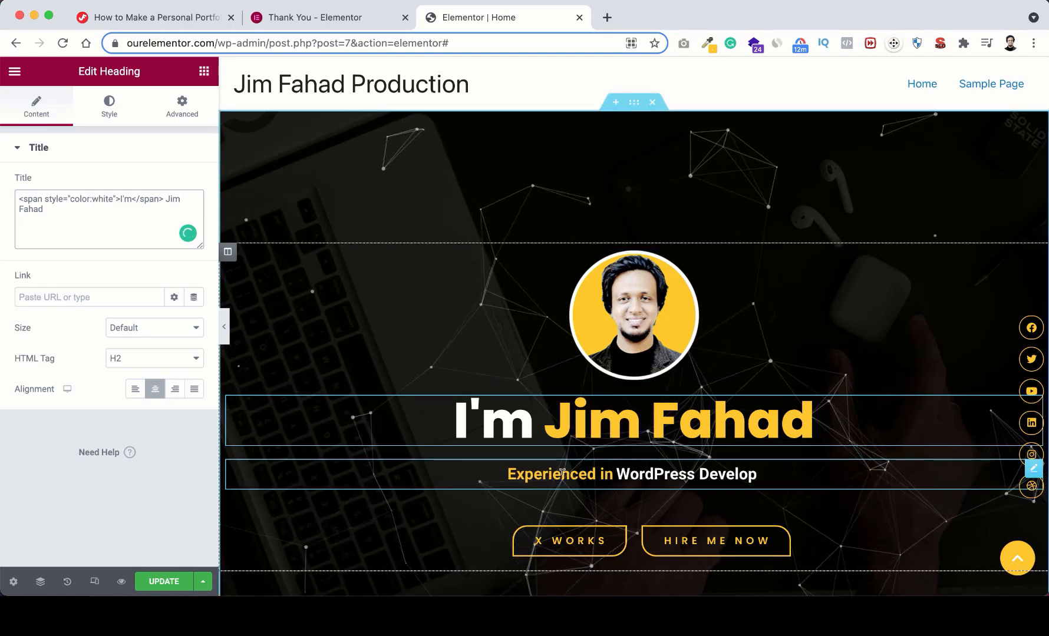
{"action": "left_click", "coordinate": [592, 471]}
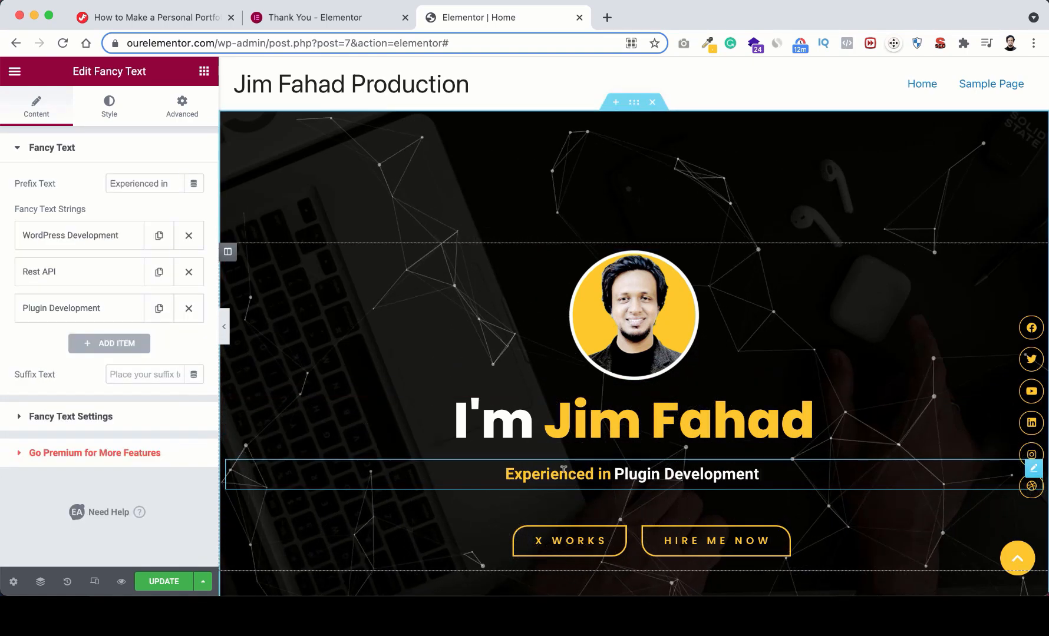
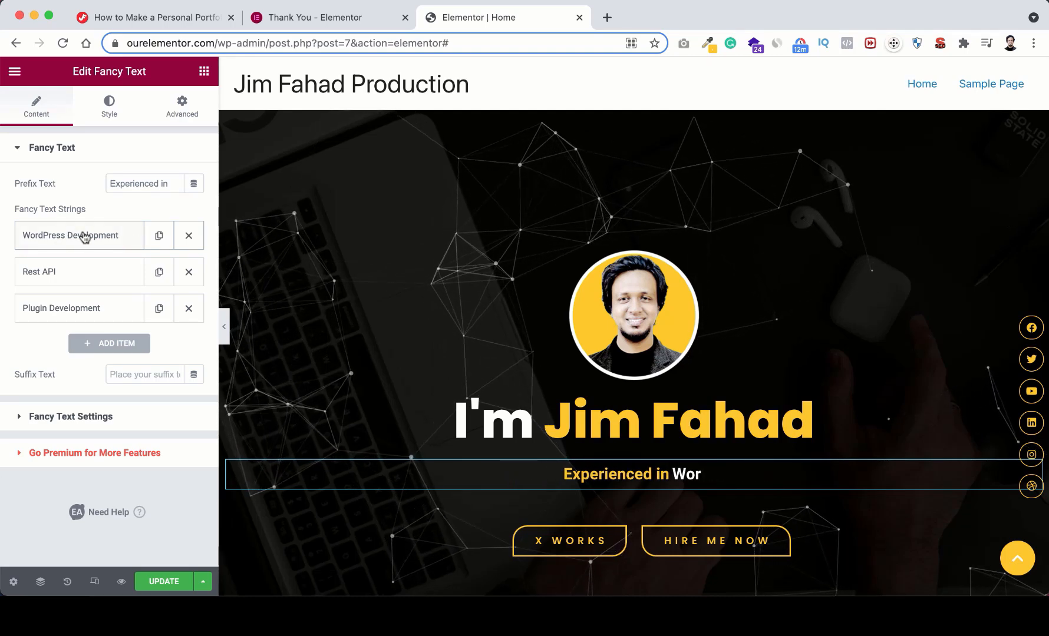
- Change the first rotating subtitle phrase to 'WordPress Customization'
{"action": "left_click", "coordinate": [59, 247]}
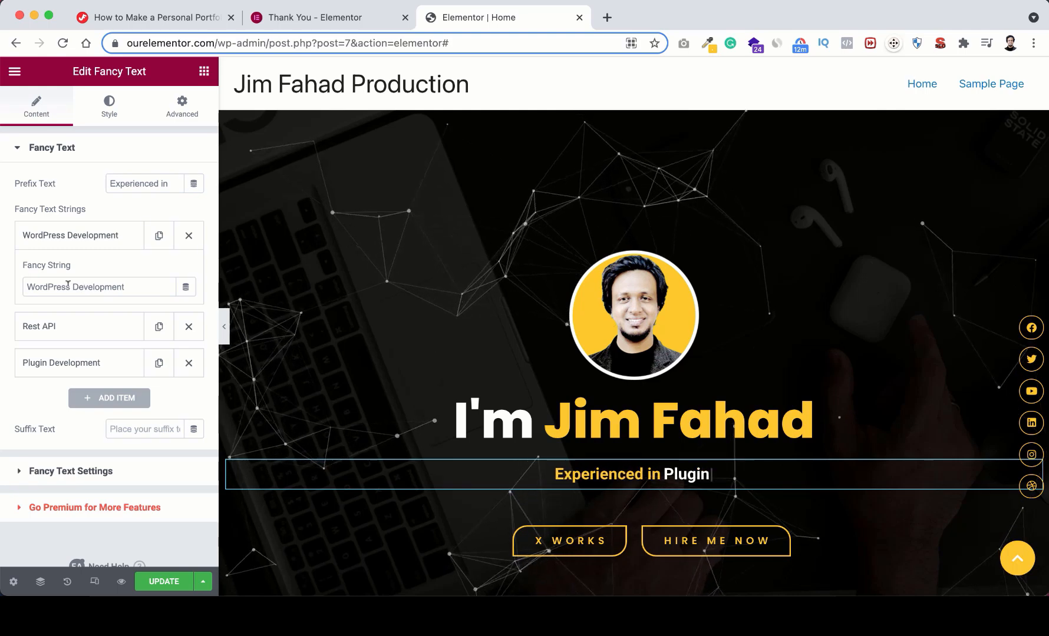
{"action": "left_click_drag", "start_coordinate": [73, 287], "coordinate": [144, 285]}
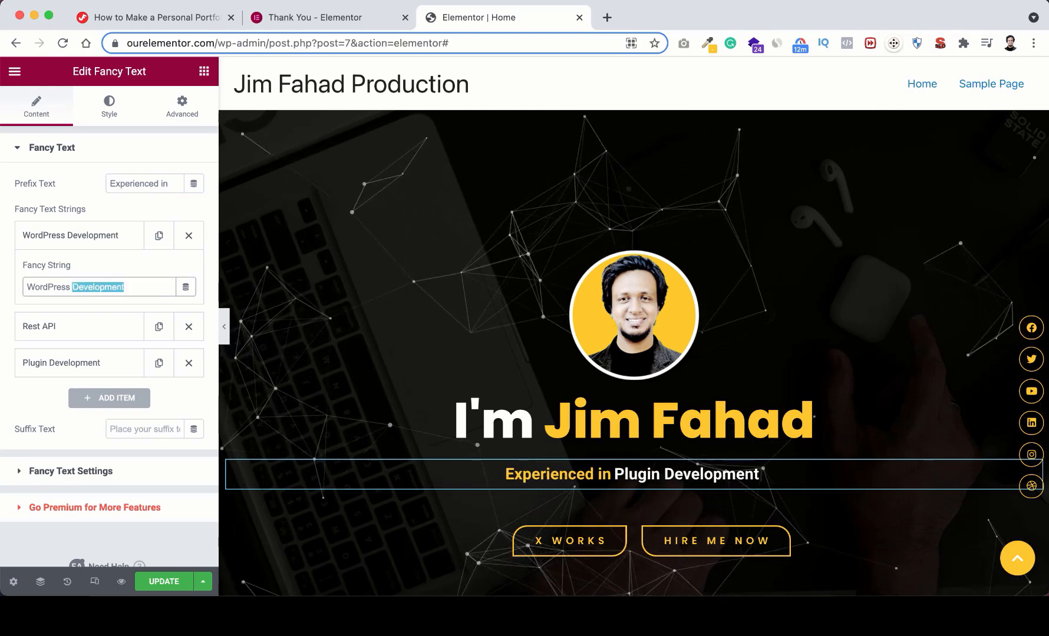
{"action": "type", "text": "Customization"}
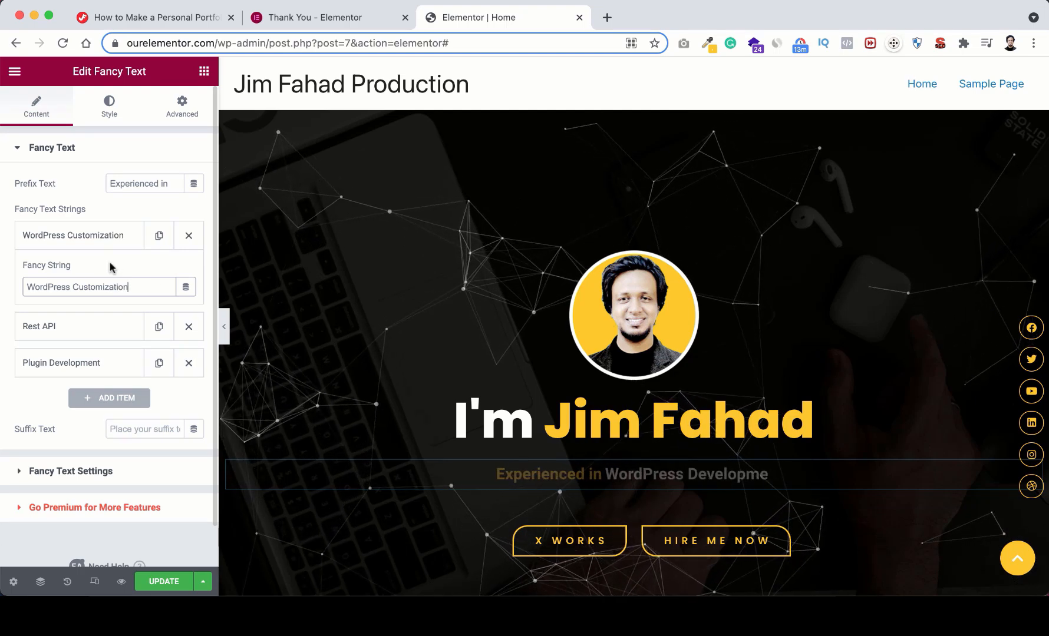
- Add a subtitle item, delete the empty Item #4, and select the social icons widget
{"action": "left_click", "coordinate": [101, 400]}
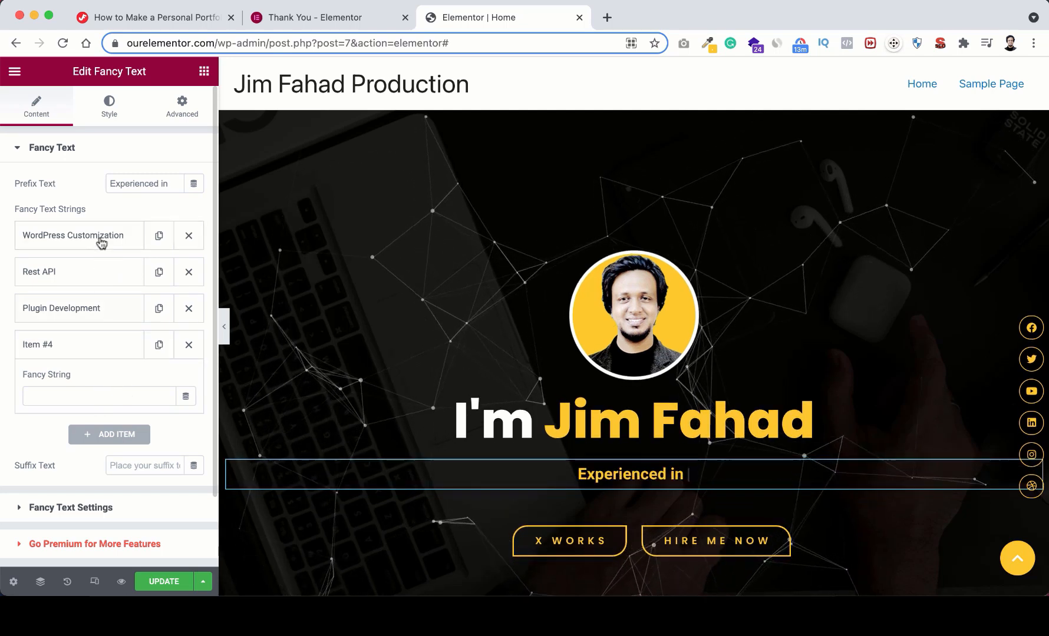
{"action": "left_click", "coordinate": [189, 345]}
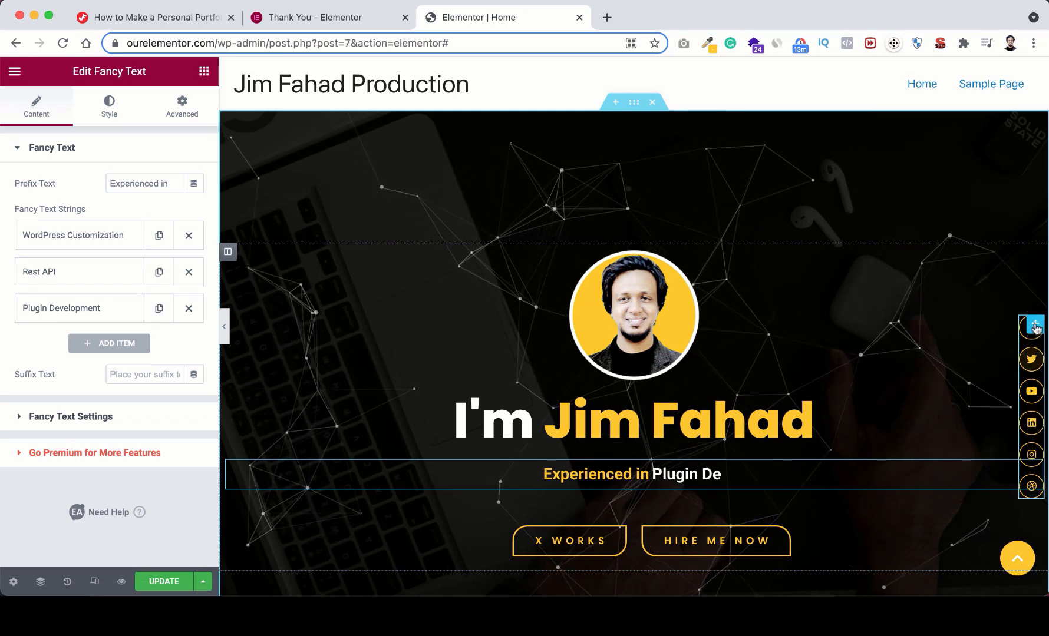
{"action": "left_click", "coordinate": [1034, 372]}
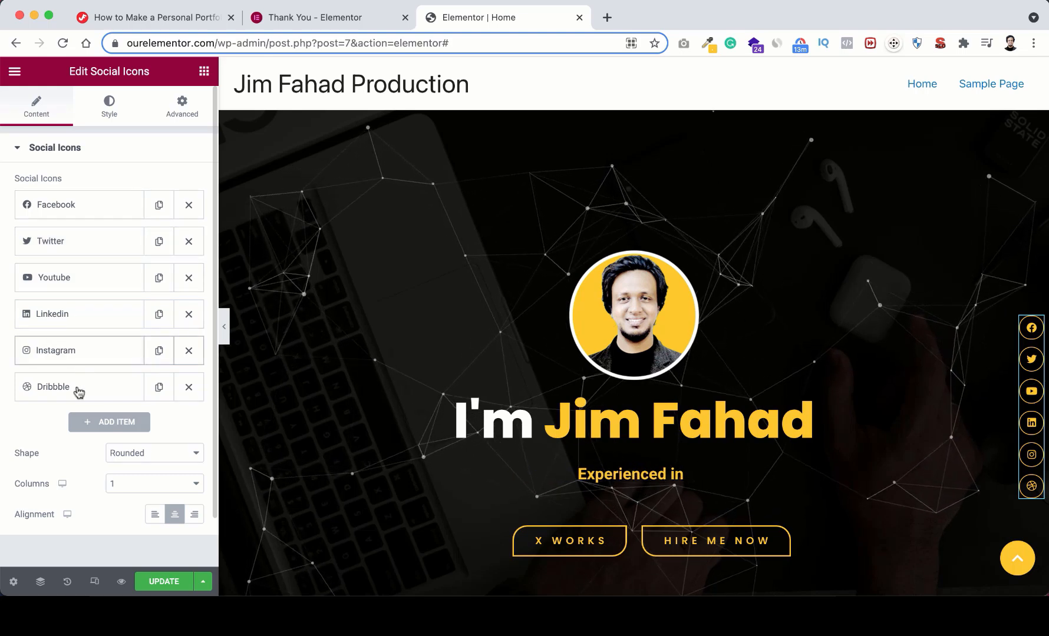
{"action": "left_click", "coordinate": [113, 423]}
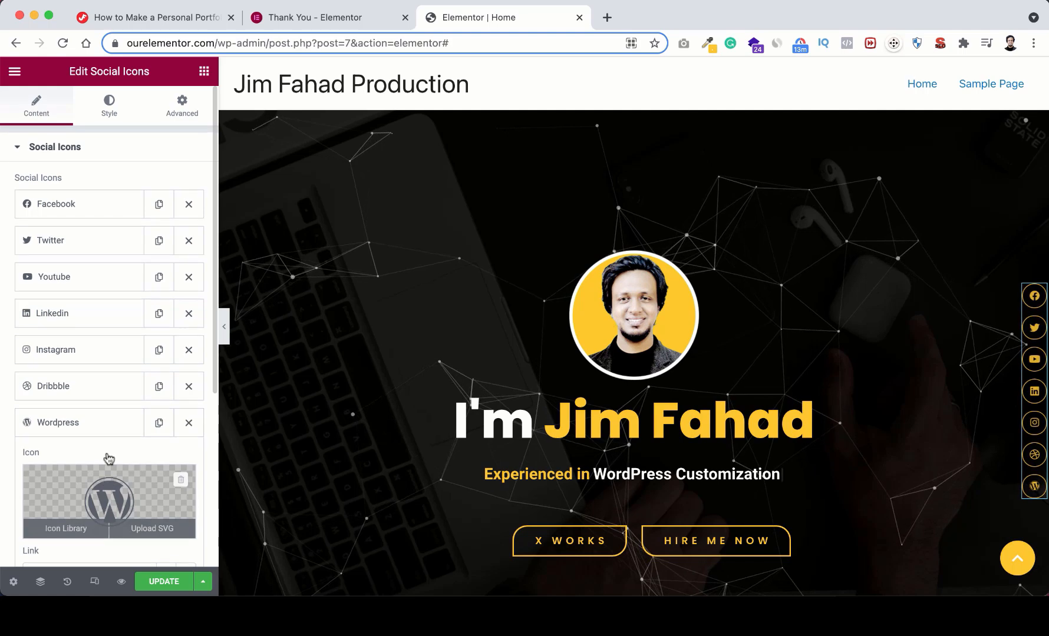
{"action": "scroll", "coordinate": [109, 460], "scroll_direction": "down", "scroll_amount": 3}
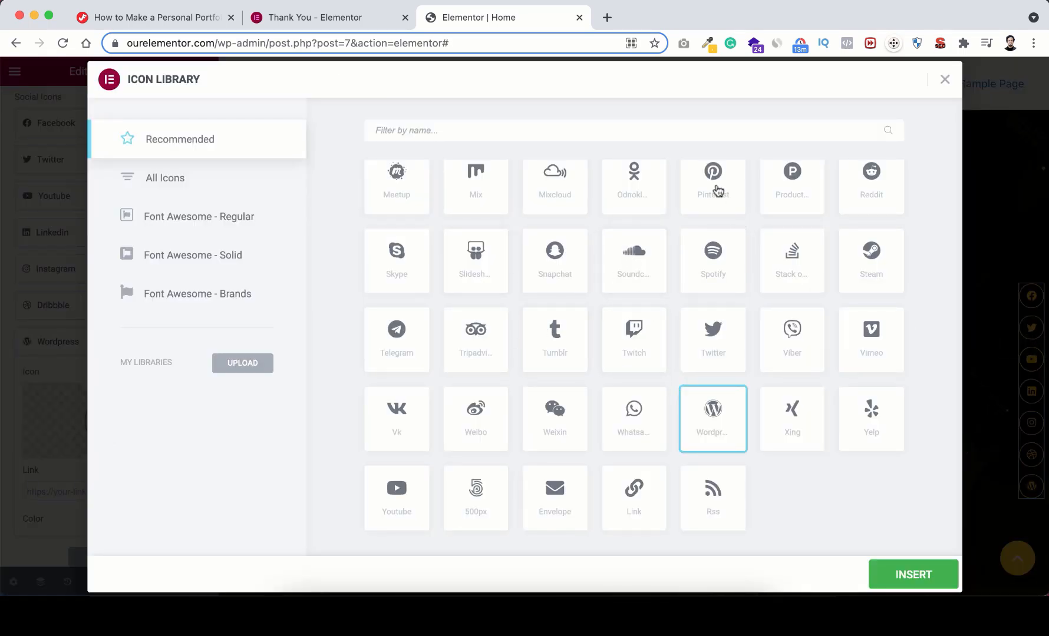
{"action": "left_click", "coordinate": [906, 571]}
{"action": "scroll", "coordinate": [78, 455], "scroll_direction": "down", "scroll_amount": 1}
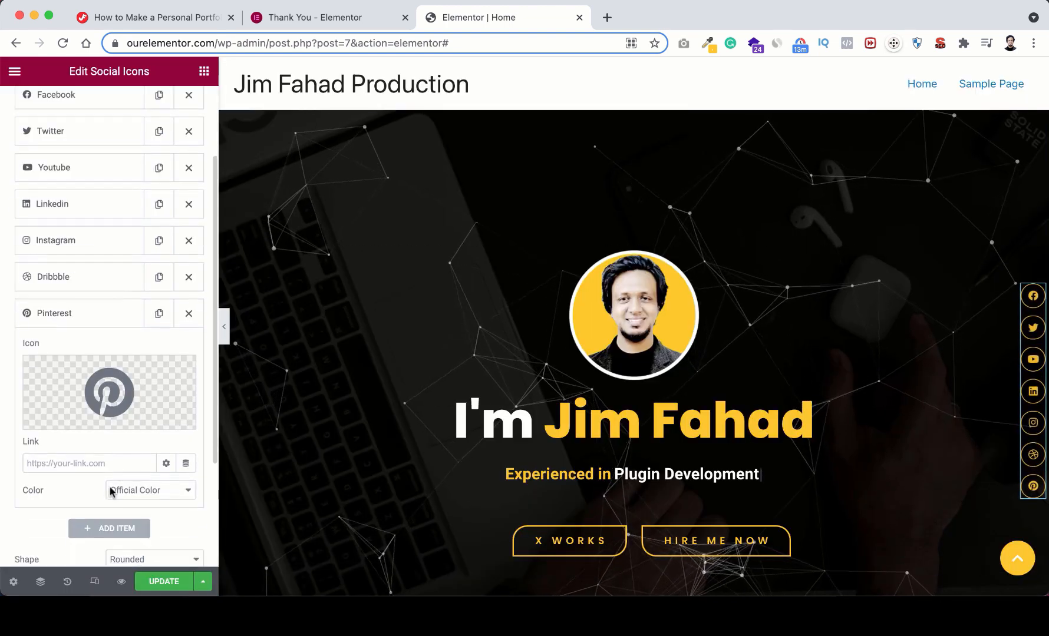
{"action": "left_click", "coordinate": [78, 456]}
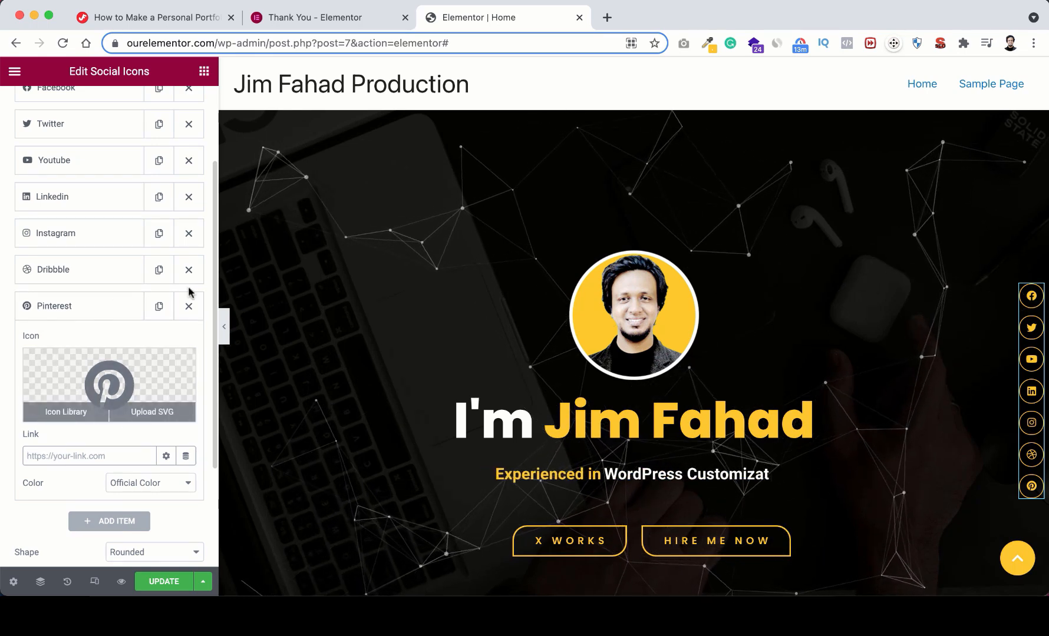
{"action": "left_click", "coordinate": [189, 306]}
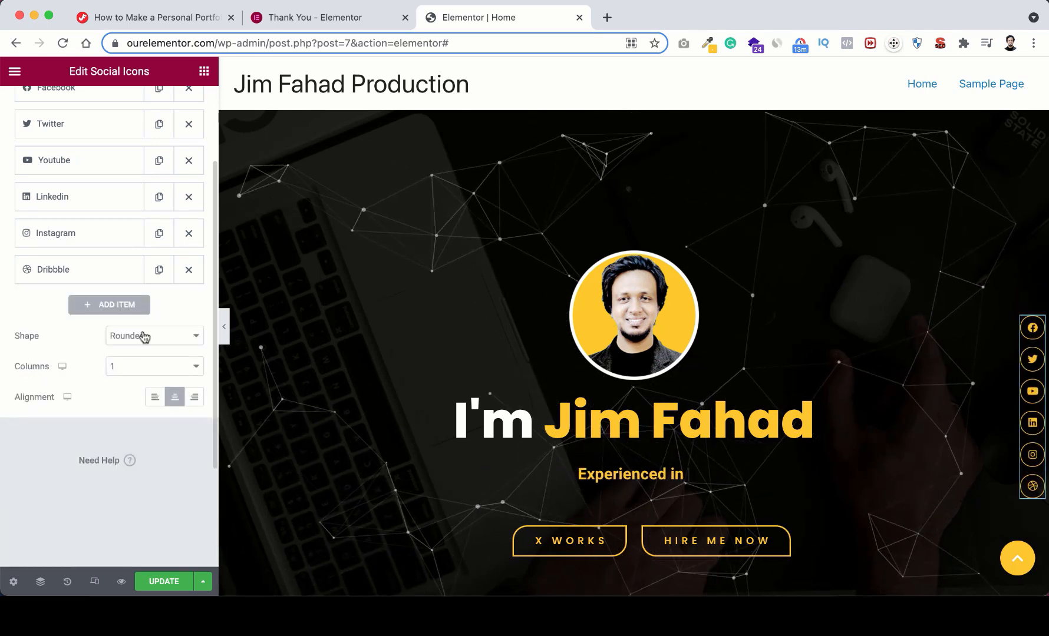
{"action": "scroll", "coordinate": [35, 271], "scroll_direction": "up", "scroll_amount": 3}
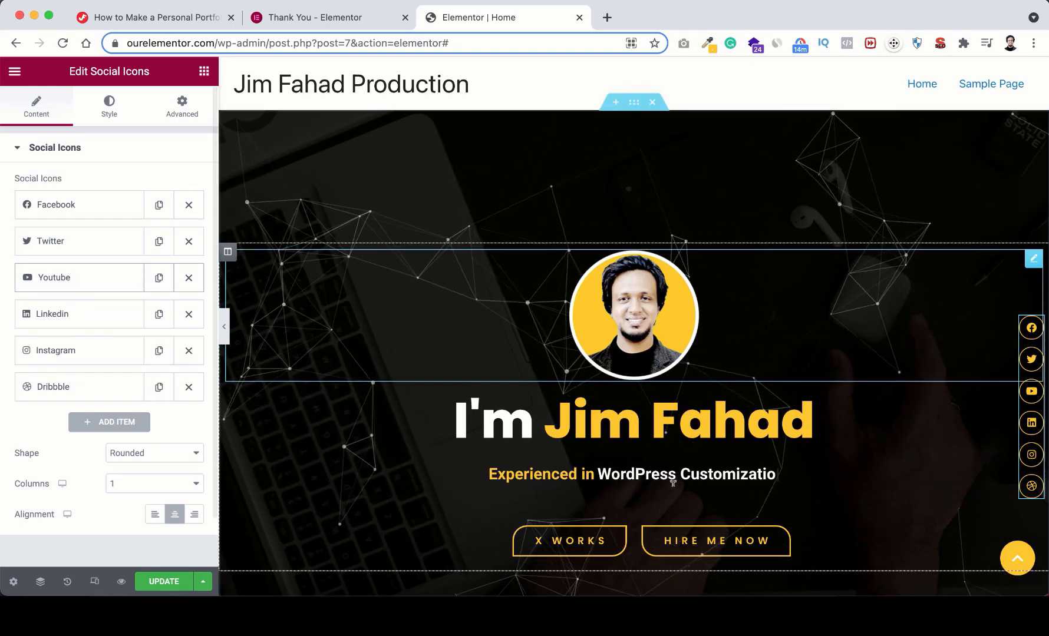
{"action": "scroll", "coordinate": [648, 483], "scroll_direction": "down", "scroll_amount": 2}
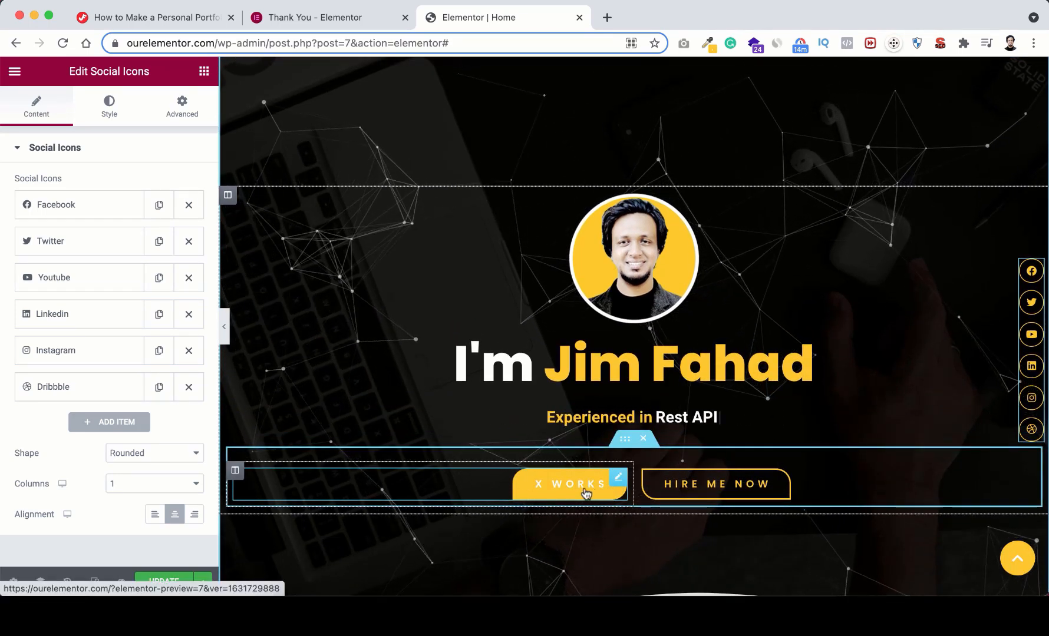
- Rename the X Works button to 'Recent Works', then select the Hire Me Now button
{"action": "left_click", "coordinate": [620, 480]}
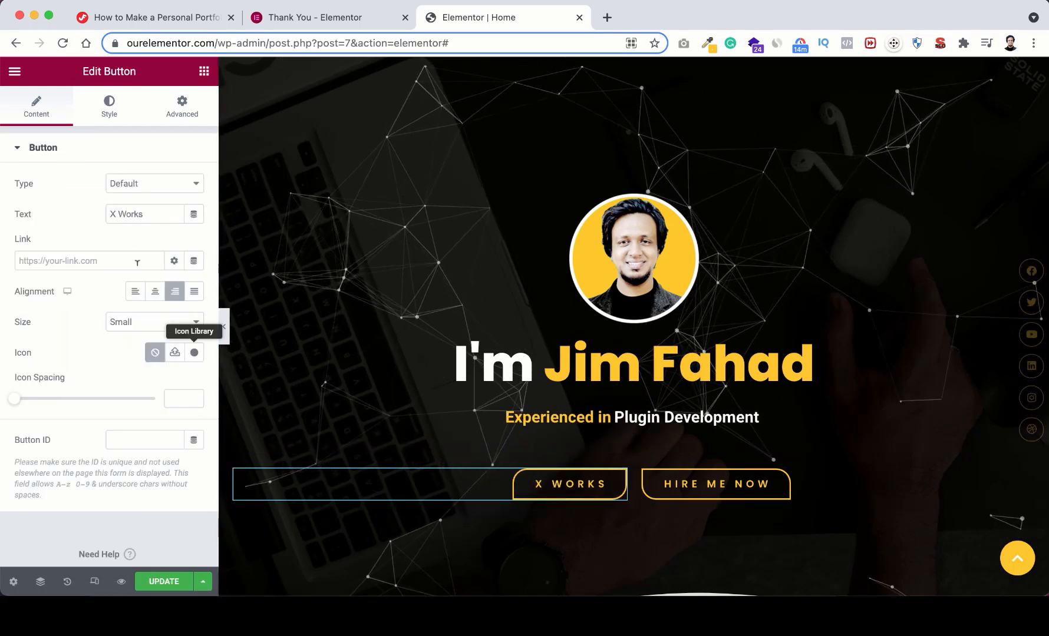
{"action": "left_click_drag", "start_coordinate": [116, 215], "coordinate": [98, 216]}
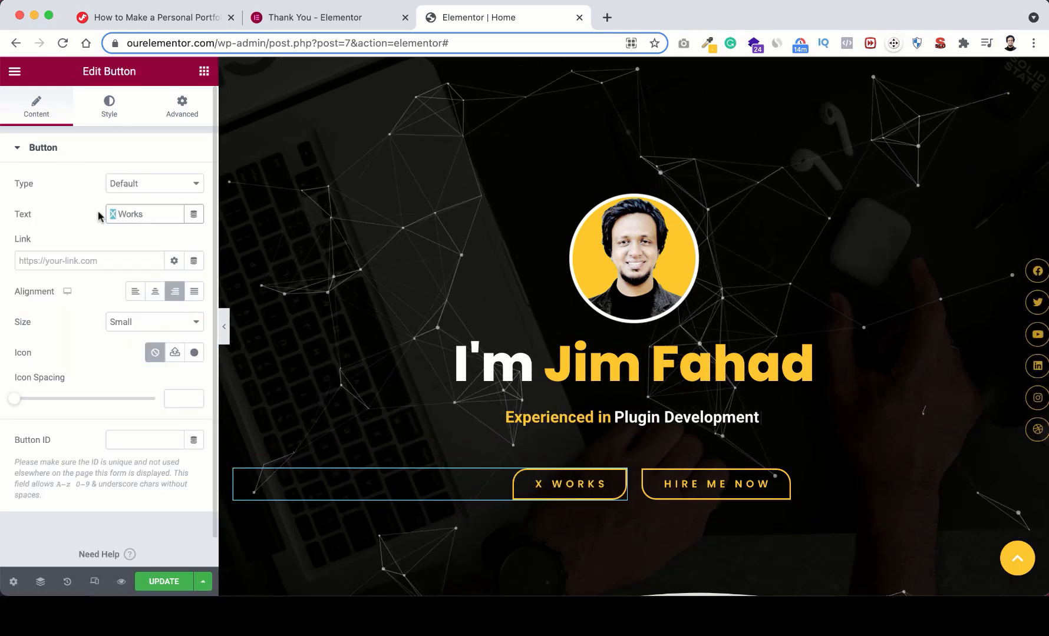
{"action": "type", "text": "Recent"}
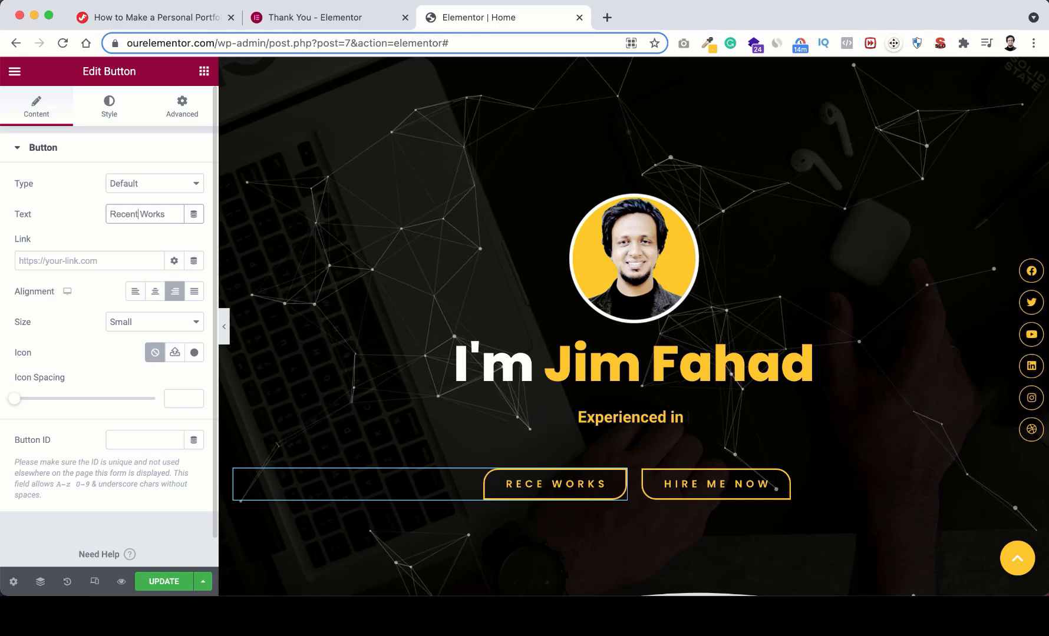
{"action": "left_click", "coordinate": [47, 260]}
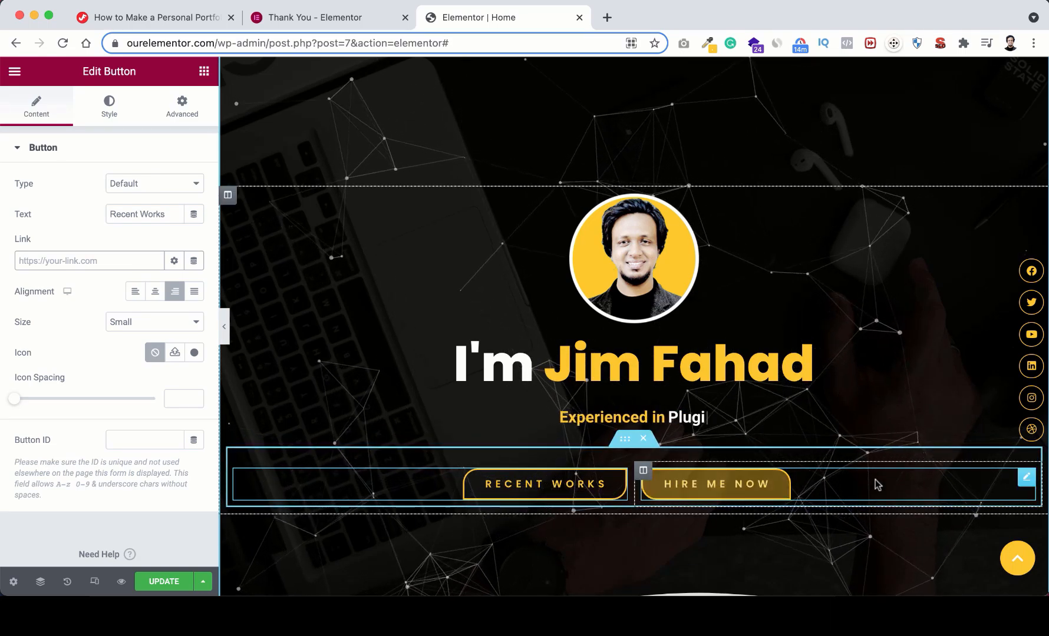
{"action": "left_click", "coordinate": [1025, 478]}
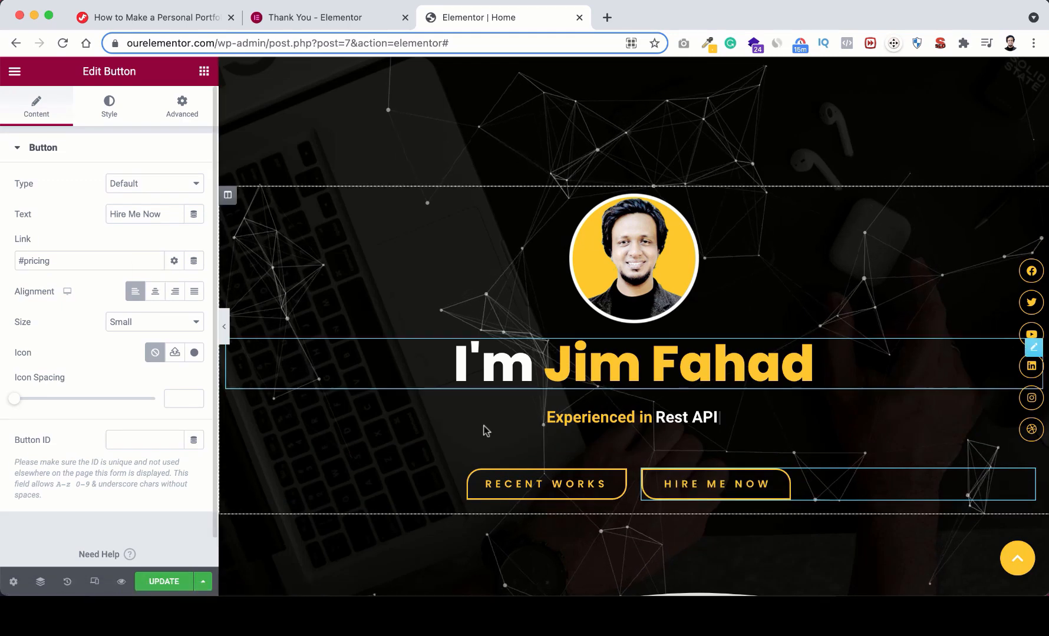
{"action": "scroll", "coordinate": [475, 537], "scroll_direction": "down", "scroll_amount": 5}
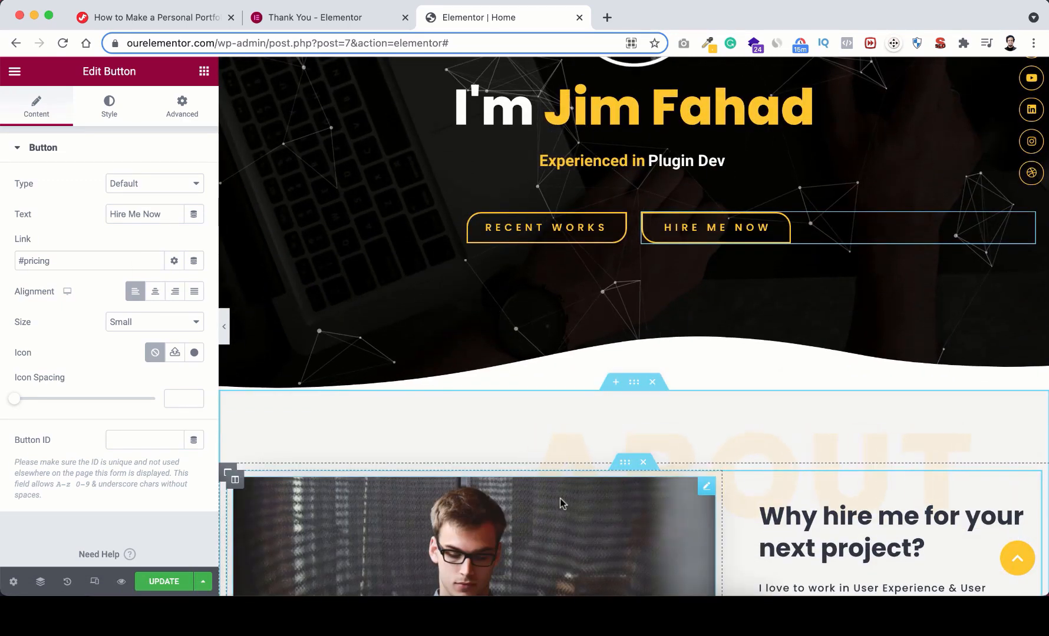
- Scroll to About and open the 'I love to work in User Experience' paragraph for editing
{"action": "scroll", "coordinate": [562, 499], "scroll_direction": "up", "scroll_amount": 8}
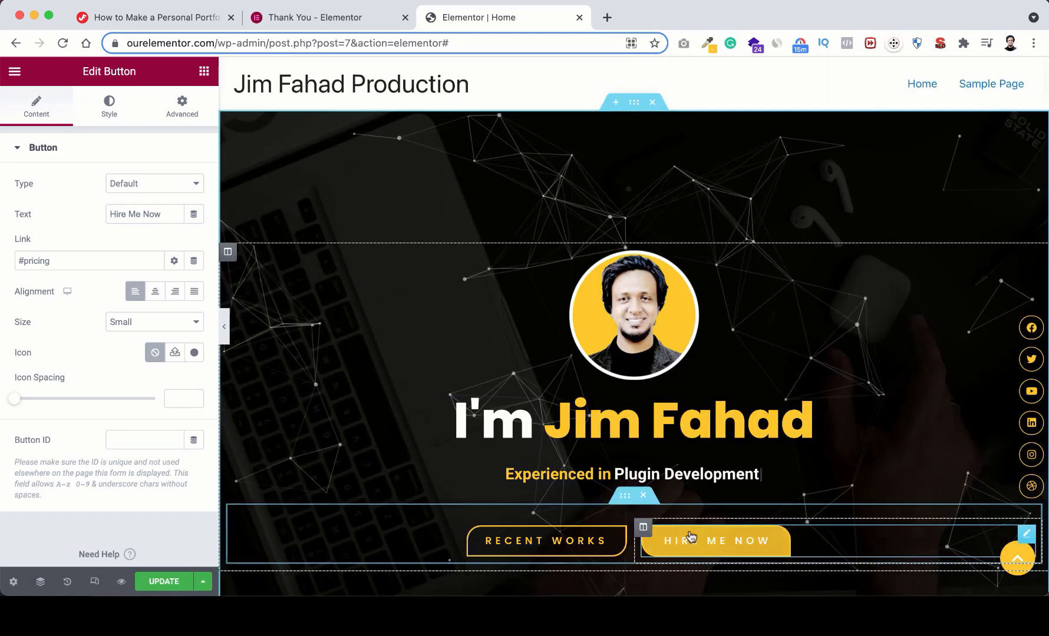
{"action": "scroll", "coordinate": [689, 535], "scroll_direction": "down", "scroll_amount": 2}
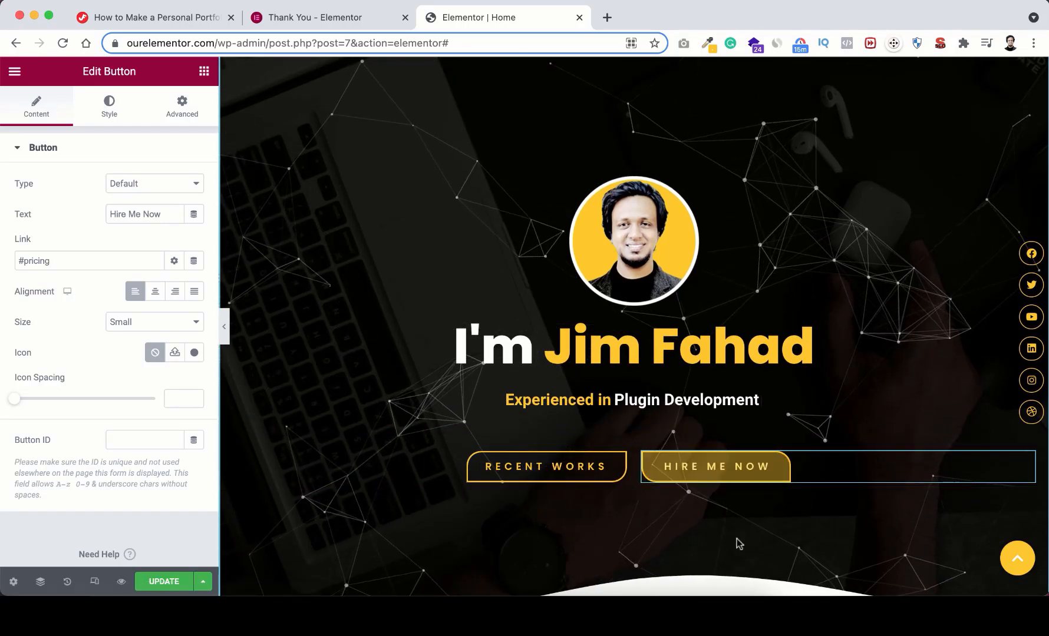
{"action": "scroll", "coordinate": [737, 542], "scroll_direction": "down", "scroll_amount": 10}
{"action": "scroll", "coordinate": [737, 543], "scroll_direction": "down", "scroll_amount": 5}
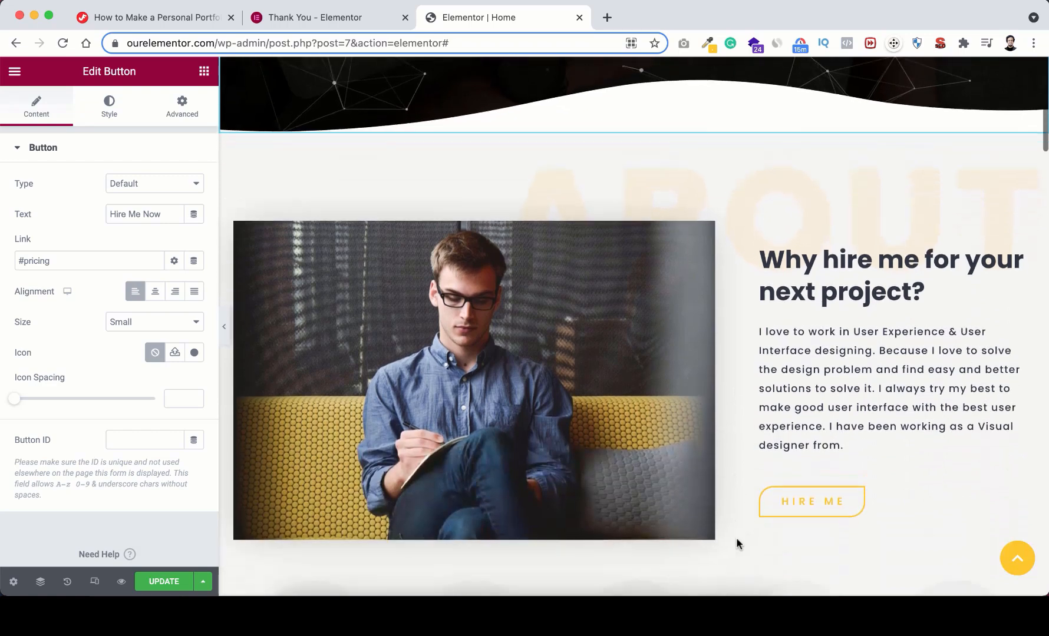
{"action": "scroll", "coordinate": [737, 543], "scroll_direction": "down", "scroll_amount": 2}
{"action": "scroll", "coordinate": [736, 538], "scroll_direction": "down", "scroll_amount": 2}
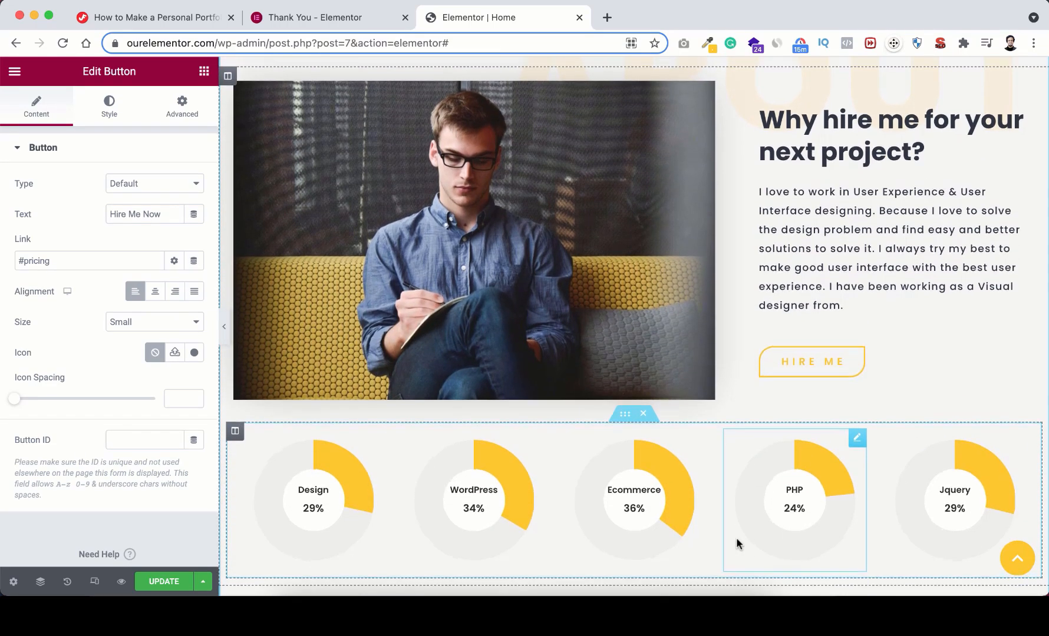
{"action": "scroll", "coordinate": [734, 541], "scroll_direction": "up", "scroll_amount": 1}
{"action": "left_click", "coordinate": [541, 305]}
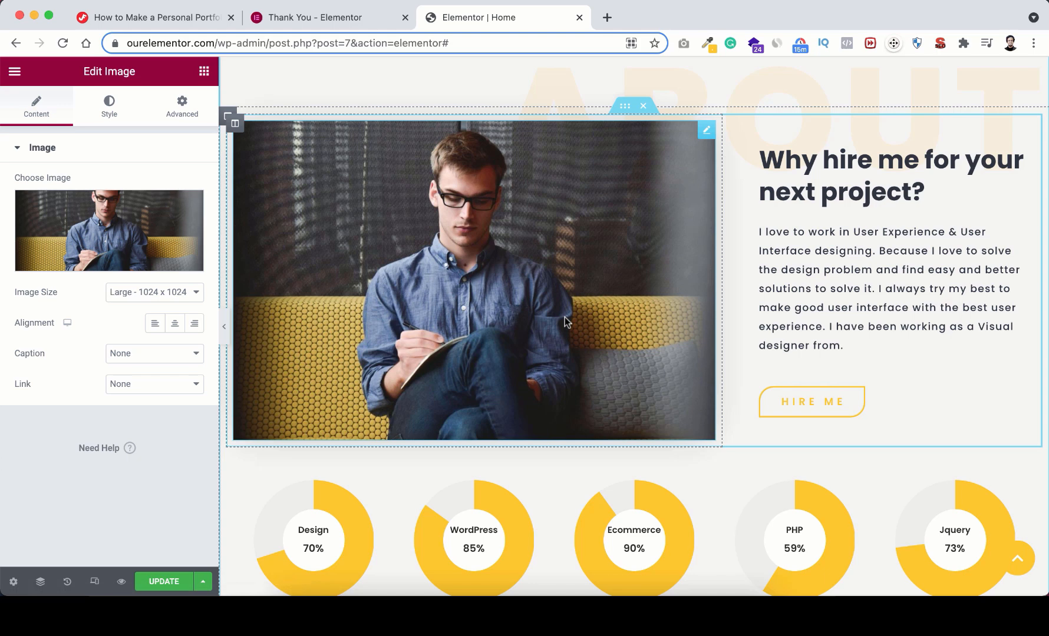
{"action": "left_click", "coordinate": [804, 282]}
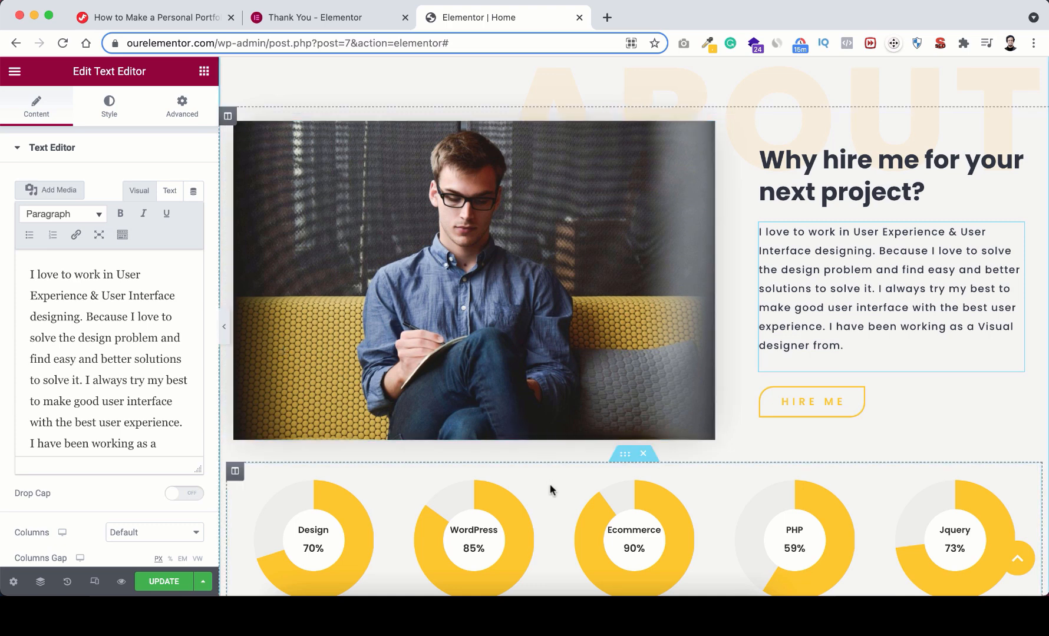
{"action": "scroll", "coordinate": [550, 490], "scroll_direction": "down", "scroll_amount": 5}
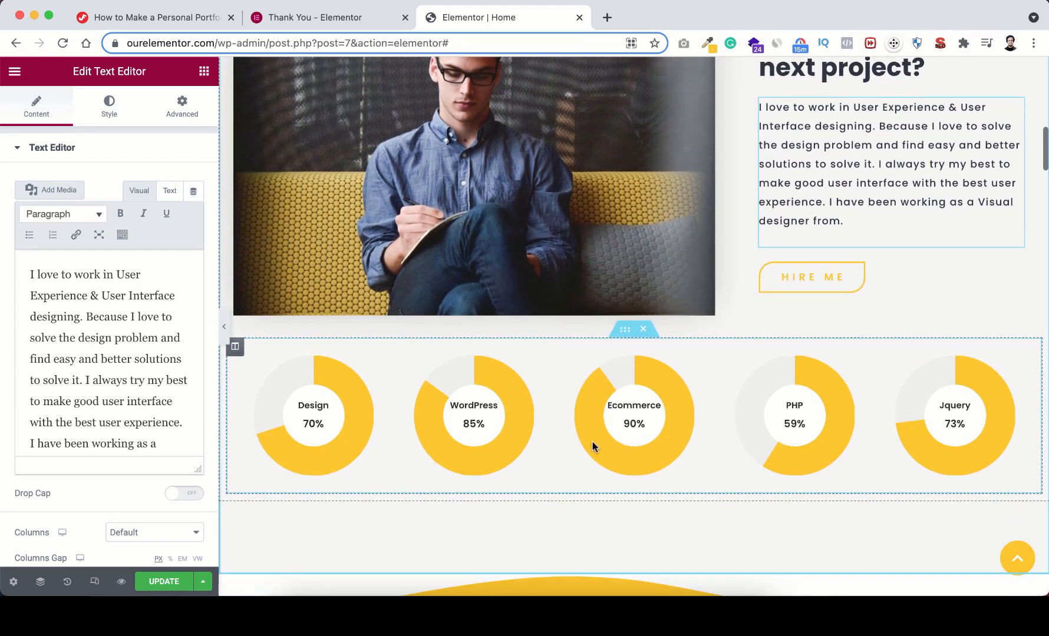
- Retitle the Design skill circle 'HTML' and set its counter value to 90%
{"action": "left_click", "coordinate": [310, 403]}
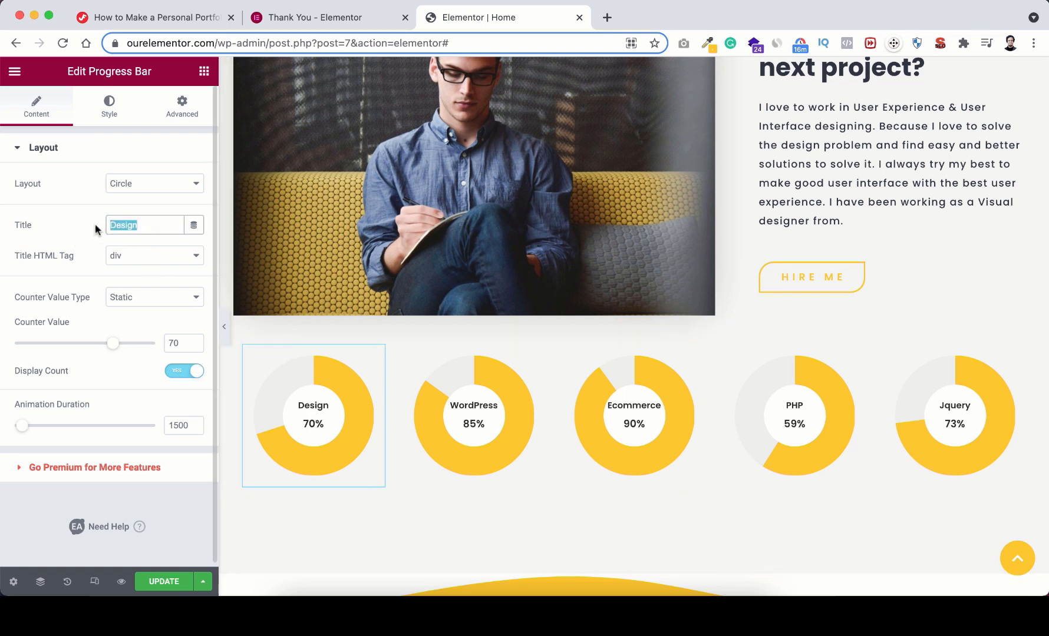
{"action": "type", "text": "HTML"}
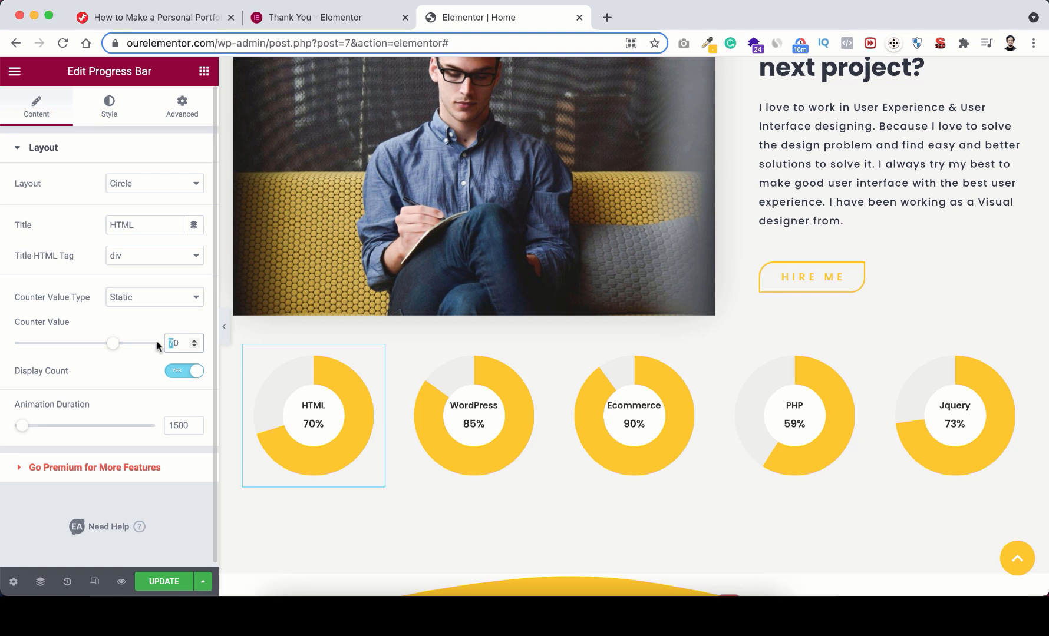
{"action": "type", "text": "9"}
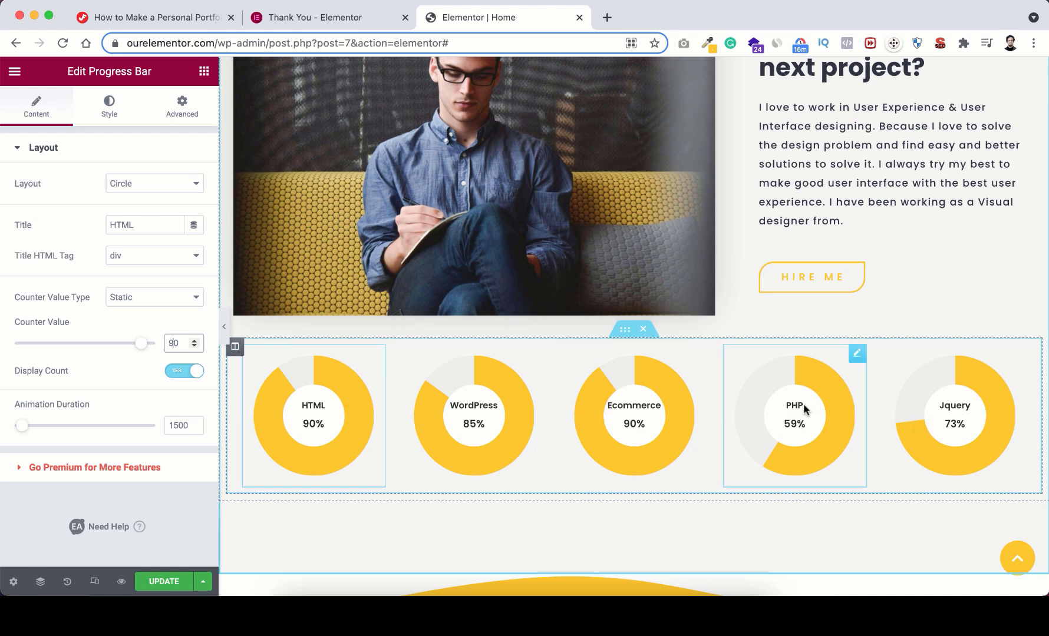
{"action": "scroll", "coordinate": [722, 538], "scroll_direction": "down", "scroll_amount": 5}
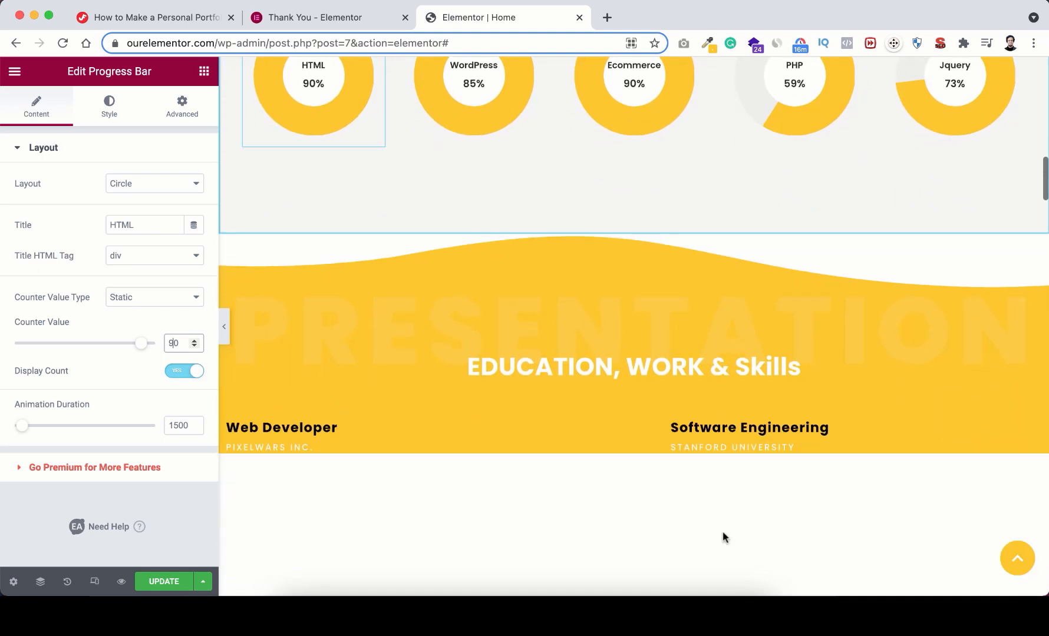
{"action": "scroll", "coordinate": [723, 533], "scroll_direction": "down", "scroll_amount": 3}
{"action": "scroll", "coordinate": [723, 530], "scroll_direction": "down", "scroll_amount": 1}
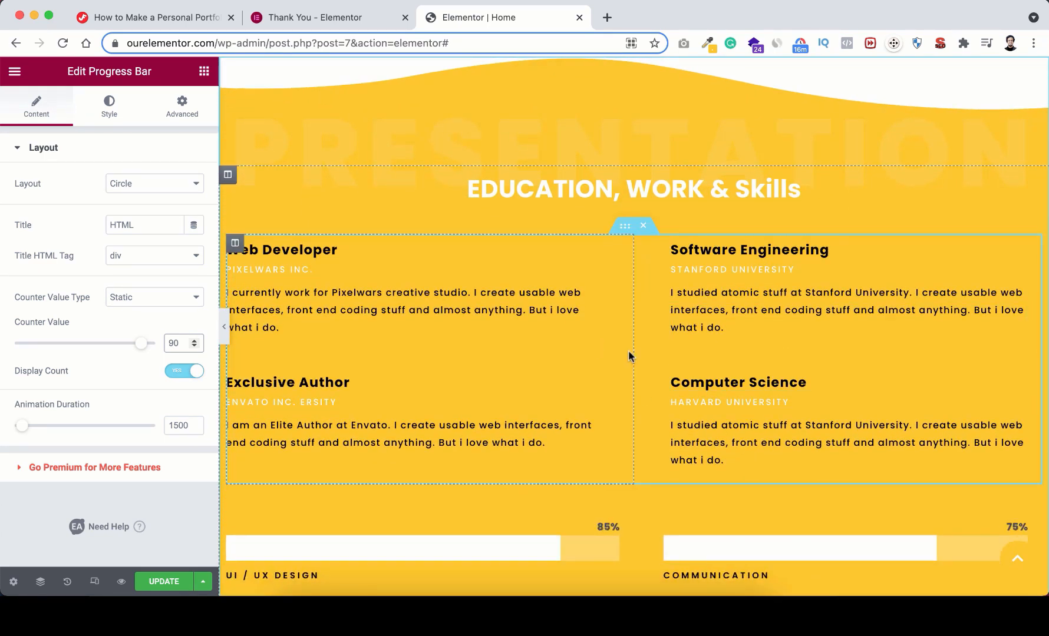
{"action": "scroll", "coordinate": [629, 352], "scroll_direction": "down", "scroll_amount": 1}
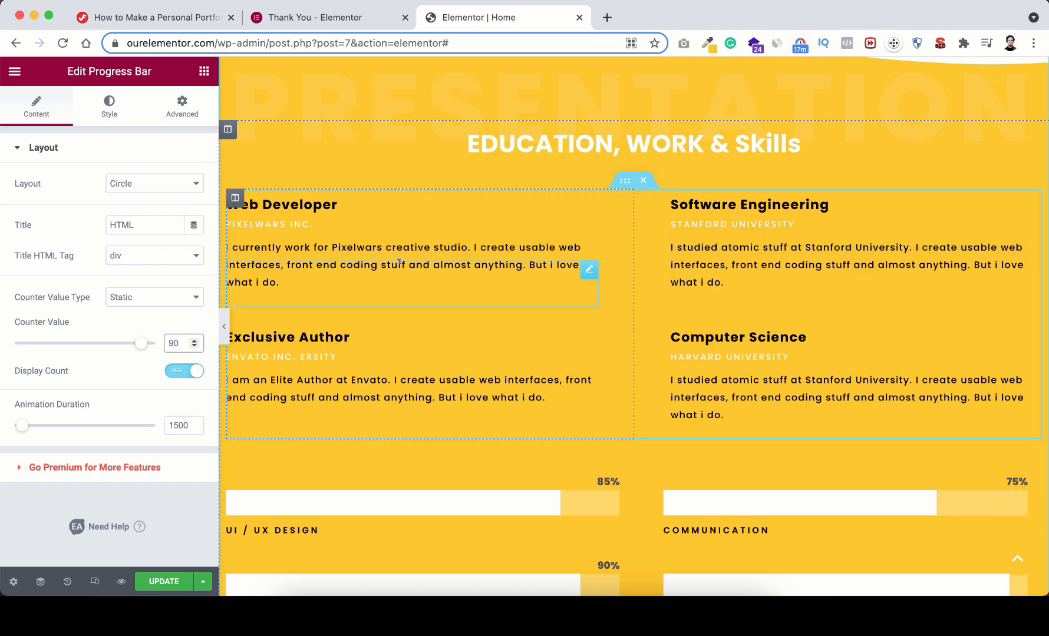
{"action": "left_click", "coordinate": [369, 248]}
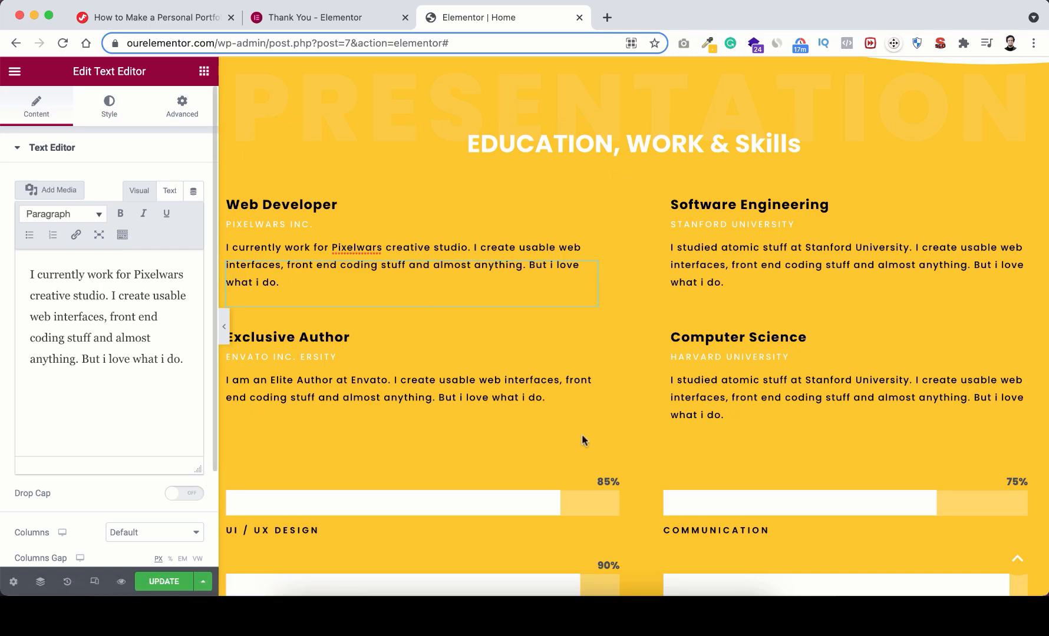
{"action": "scroll", "coordinate": [573, 439], "scroll_direction": "down", "scroll_amount": 3}
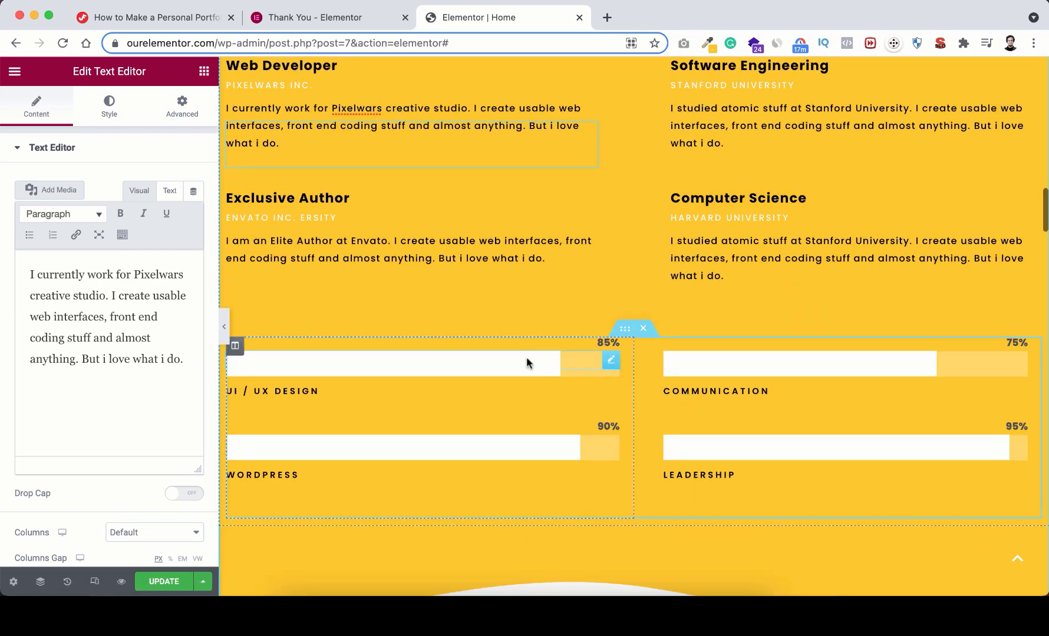
{"action": "left_click", "coordinate": [527, 363]}
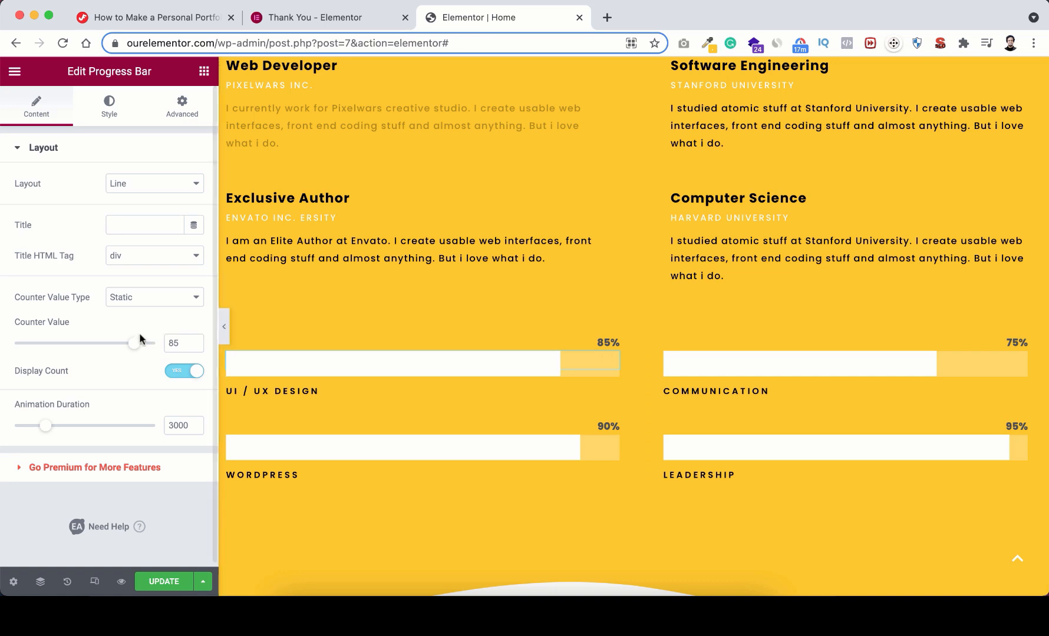
{"action": "left_click", "coordinate": [263, 391]}
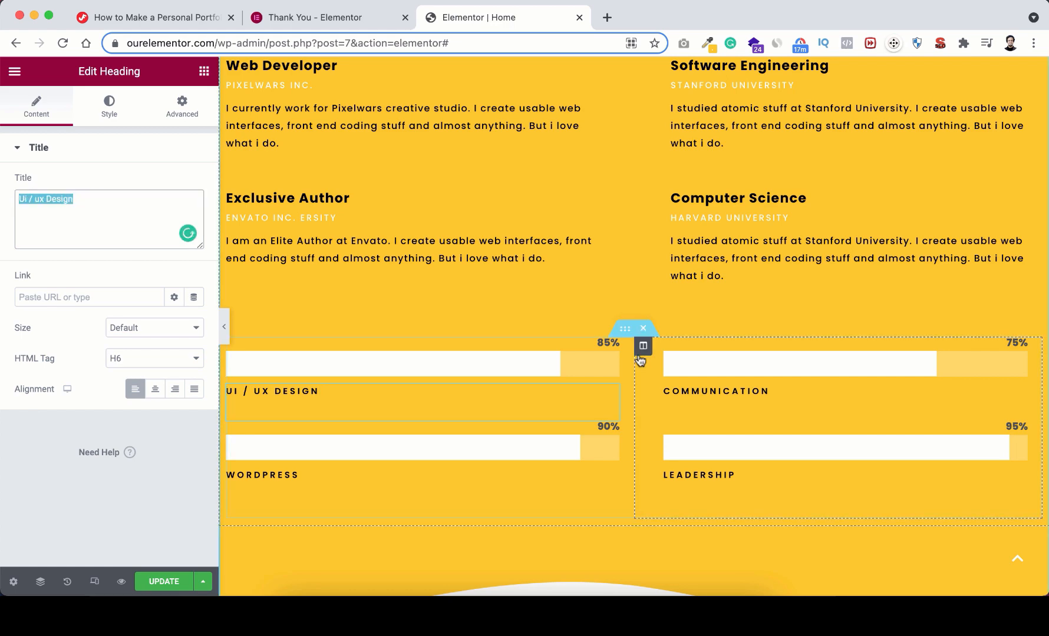
{"action": "left_click", "coordinate": [641, 352]}
{"action": "scroll", "coordinate": [638, 356], "scroll_direction": "down", "scroll_amount": 7}
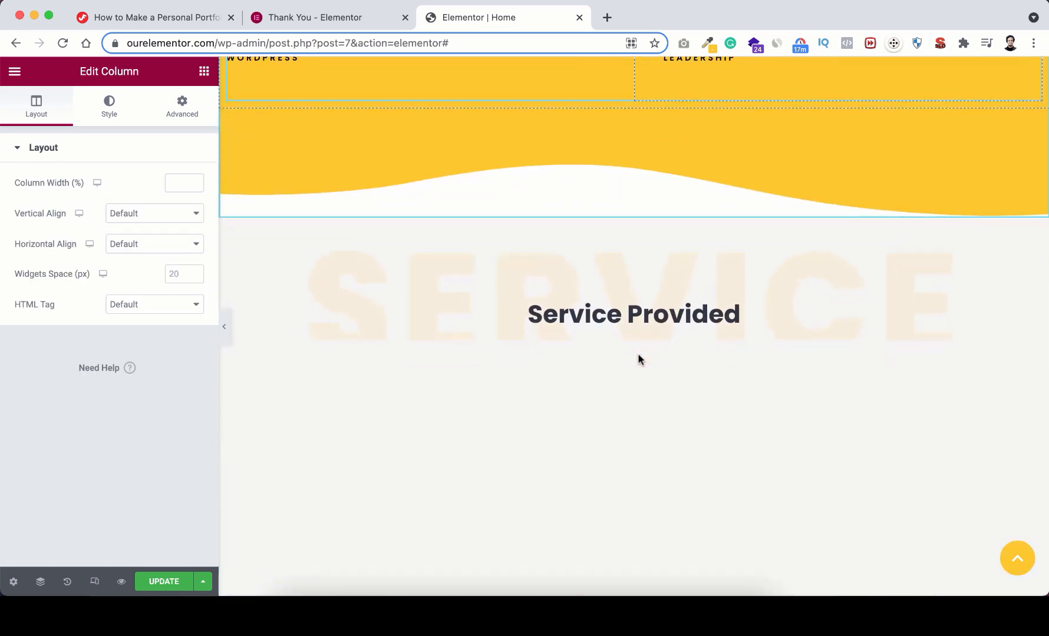
- Scroll to Service Provided and open the UI / UX DESIGN flip box's front Content settings
{"action": "scroll", "coordinate": [638, 355], "scroll_direction": "down", "scroll_amount": 3}
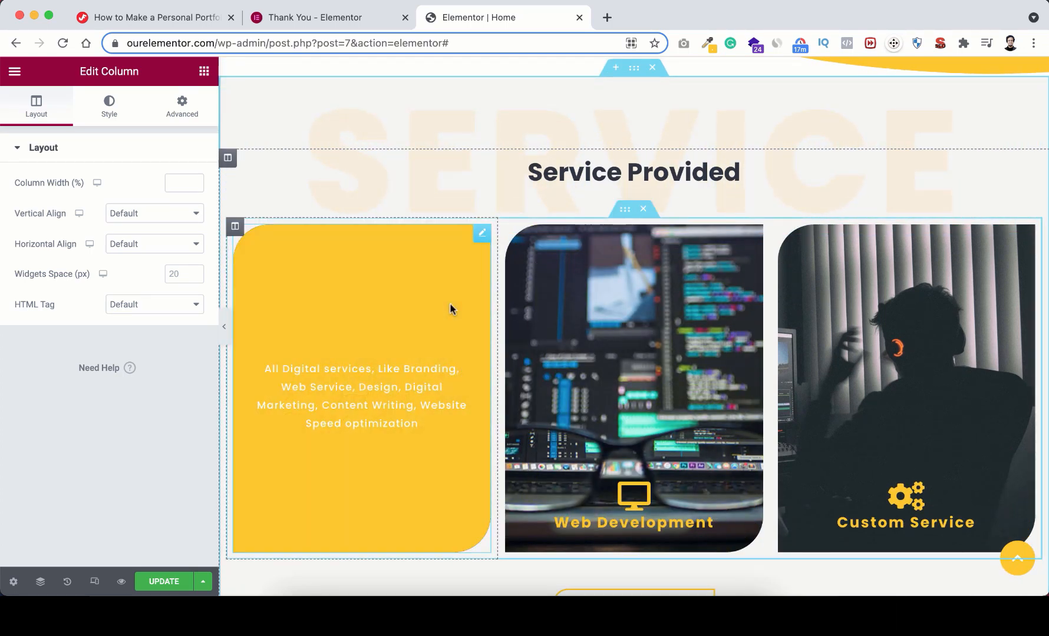
{"action": "scroll", "coordinate": [450, 306], "scroll_direction": "down", "scroll_amount": 2}
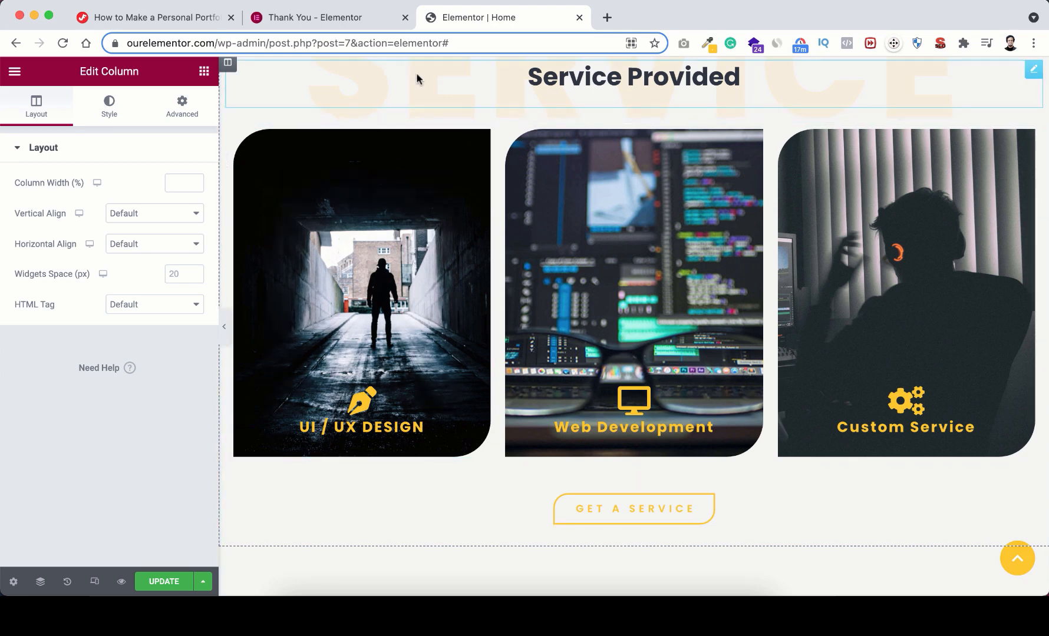
{"action": "mouse_move", "coordinate": [382, 253]}
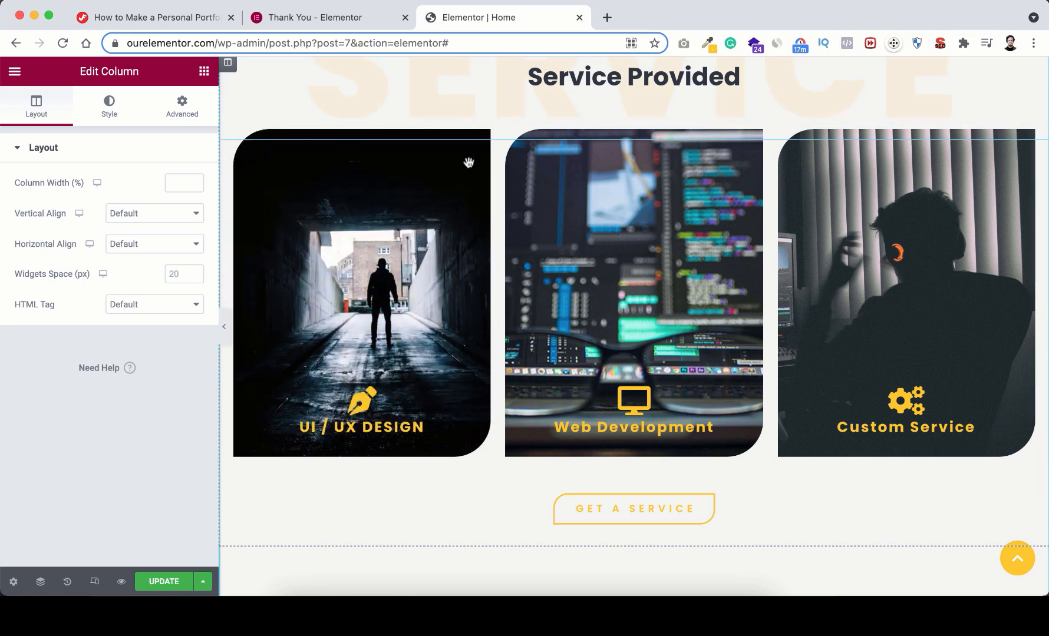
{"action": "left_click", "coordinate": [388, 272]}
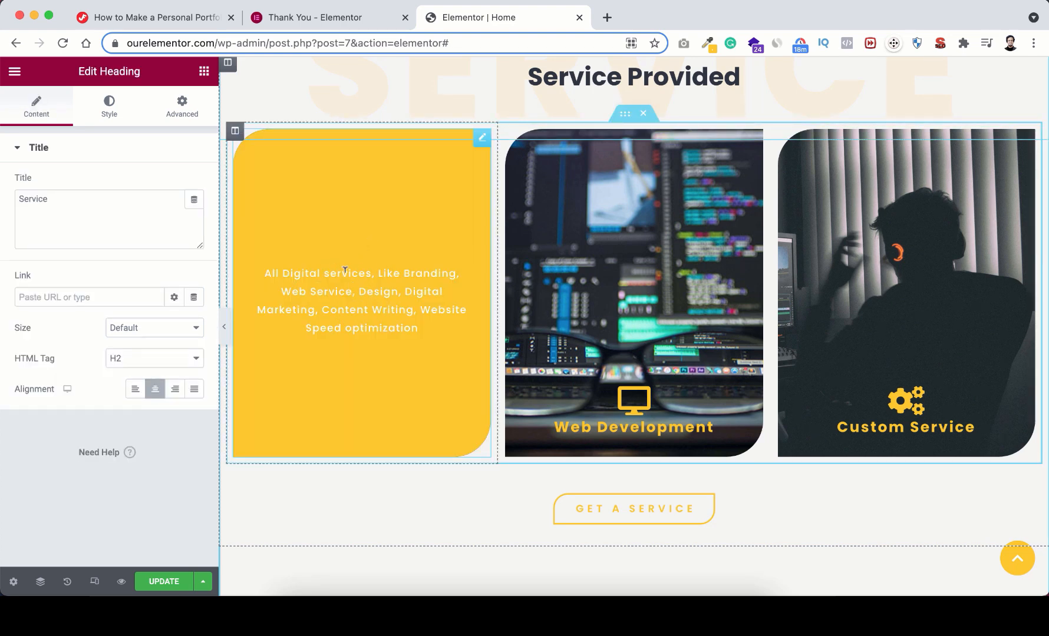
{"action": "left_click", "coordinate": [328, 277]}
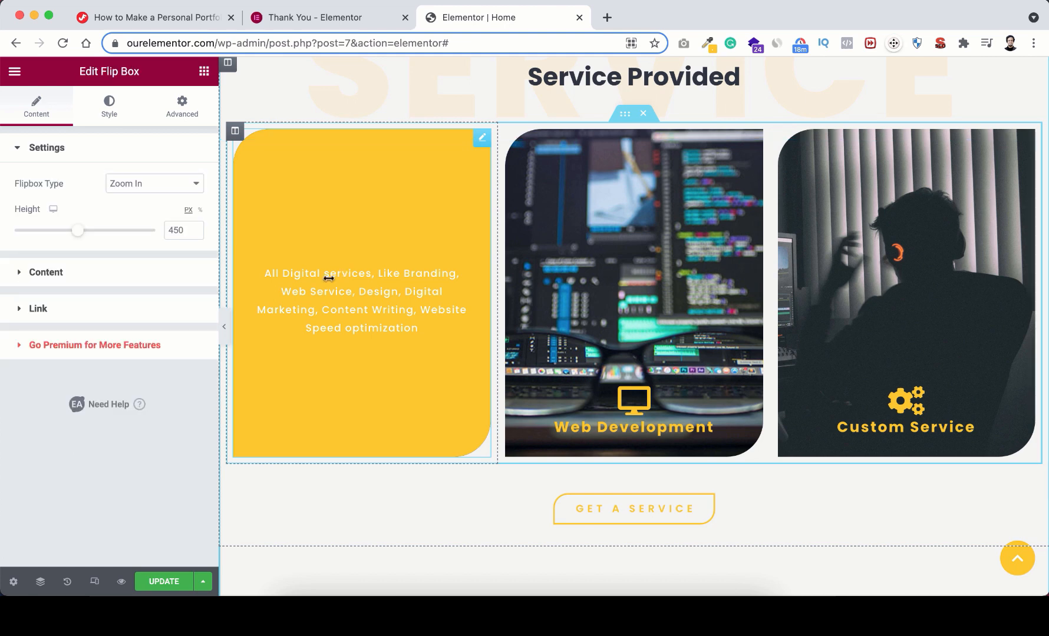
{"action": "left_click", "coordinate": [46, 272]}
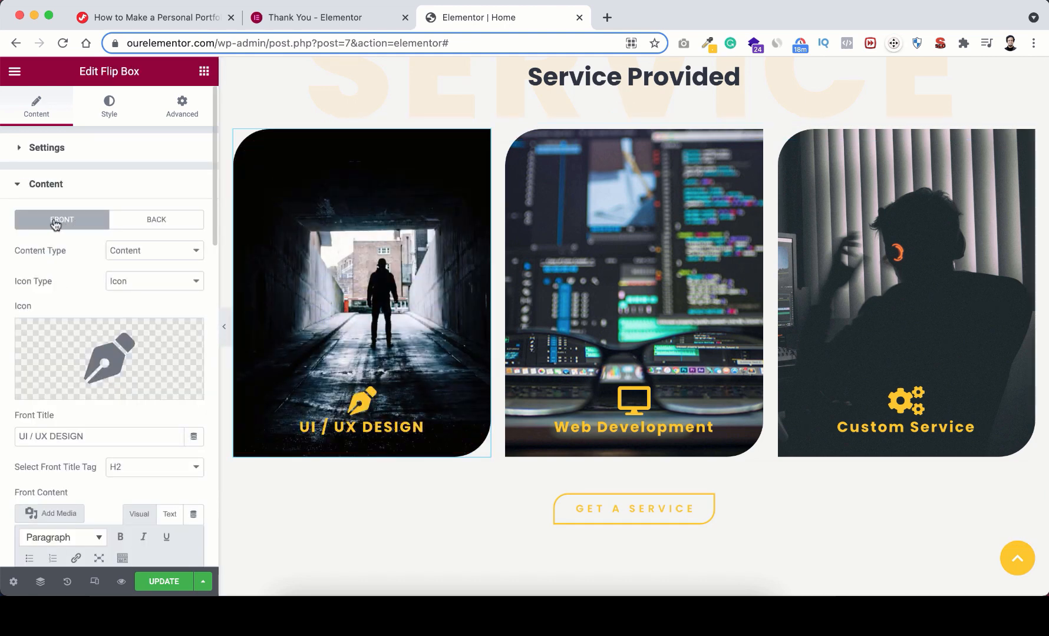
- Keep the Pen nib icon, then show the flip box's back content with its services description
{"action": "left_click", "coordinate": [104, 347]}
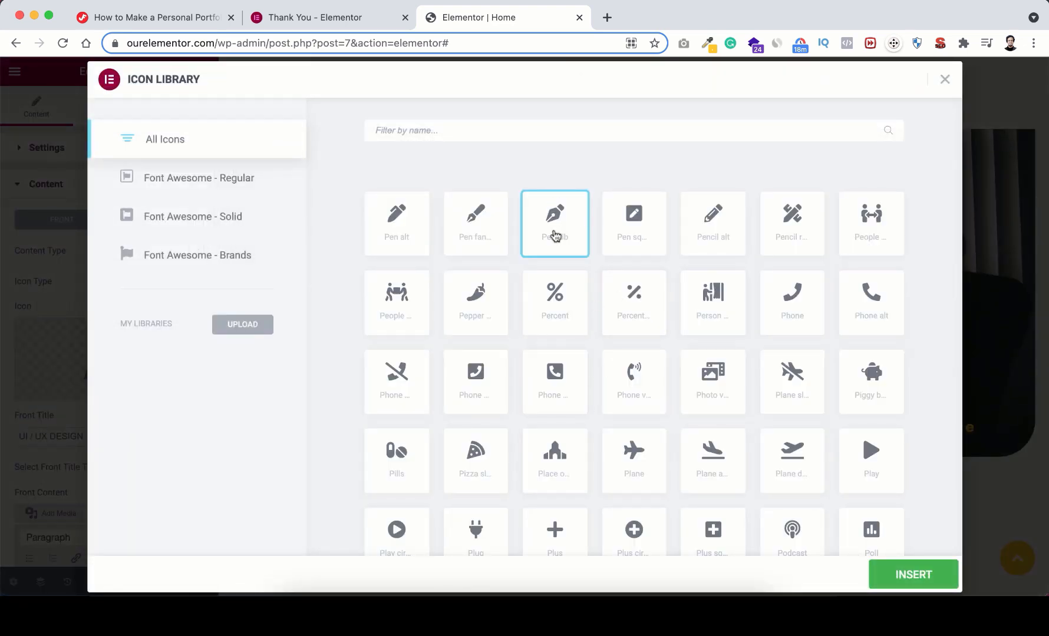
{"action": "left_click", "coordinate": [945, 83]}
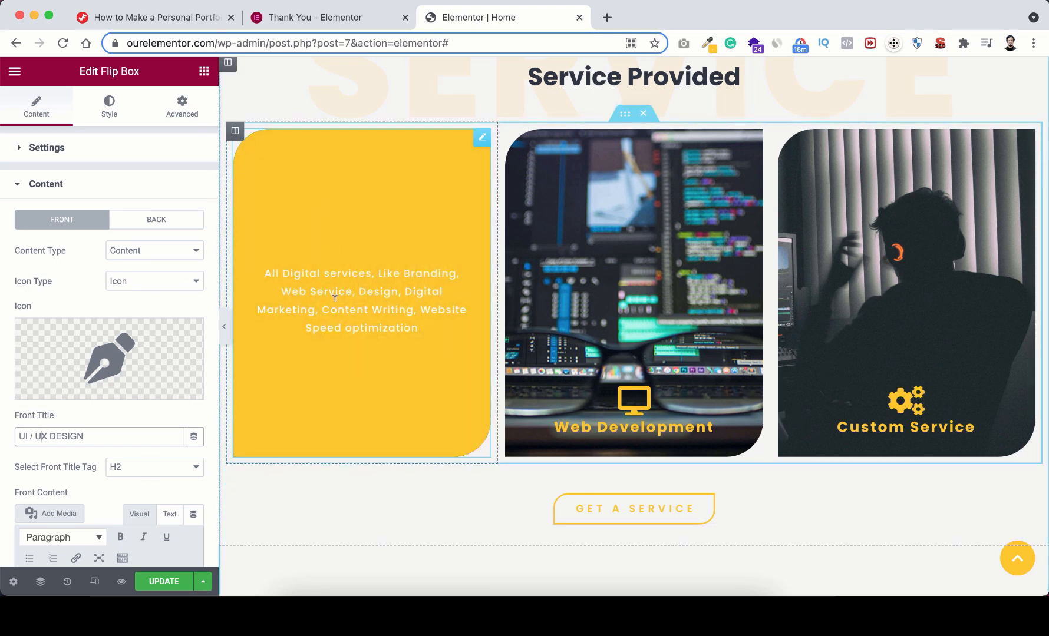
{"action": "left_click", "coordinate": [157, 220]}
{"action": "scroll", "coordinate": [7, 436], "scroll_direction": "down", "scroll_amount": 5}
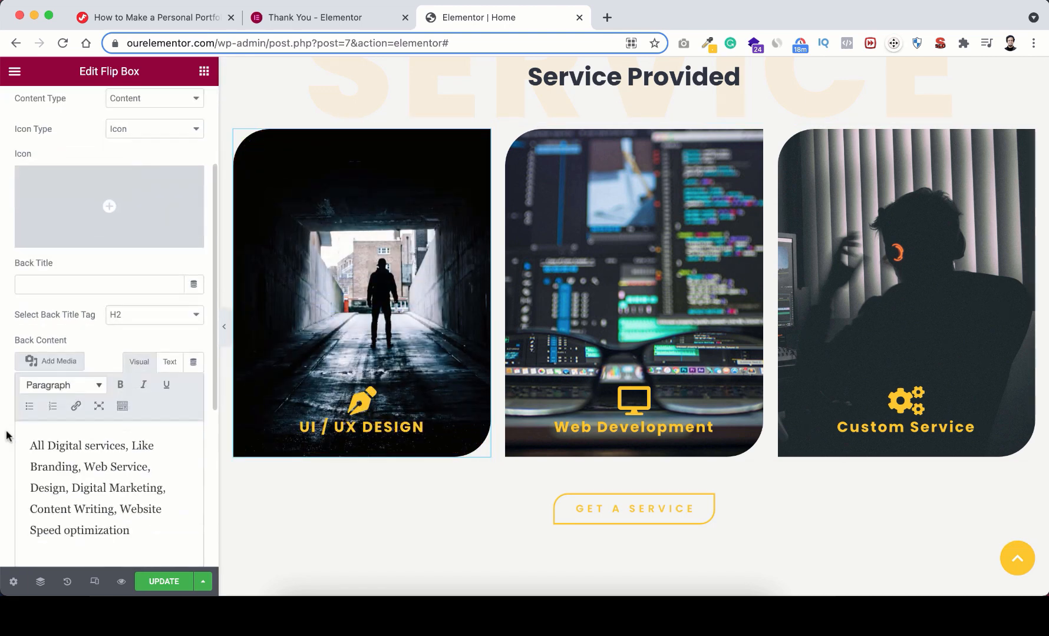
{"action": "scroll", "coordinate": [7, 436], "scroll_direction": "down", "scroll_amount": 1}
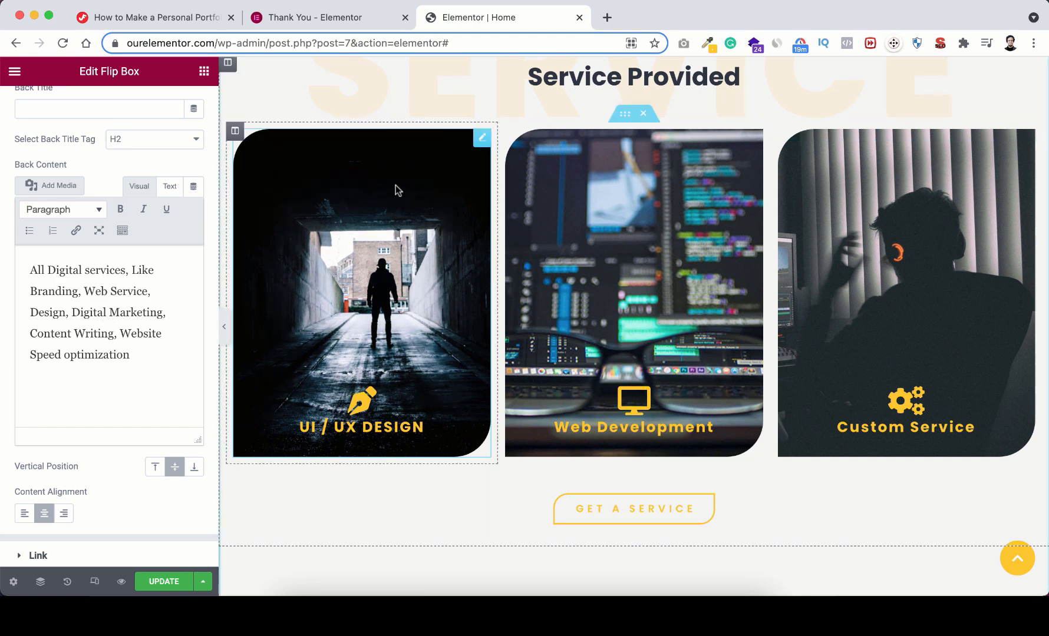
- Upload the Service-1 desk monitor photo and set it as the card's front background image
{"action": "mouse_move", "coordinate": [373, 200]}
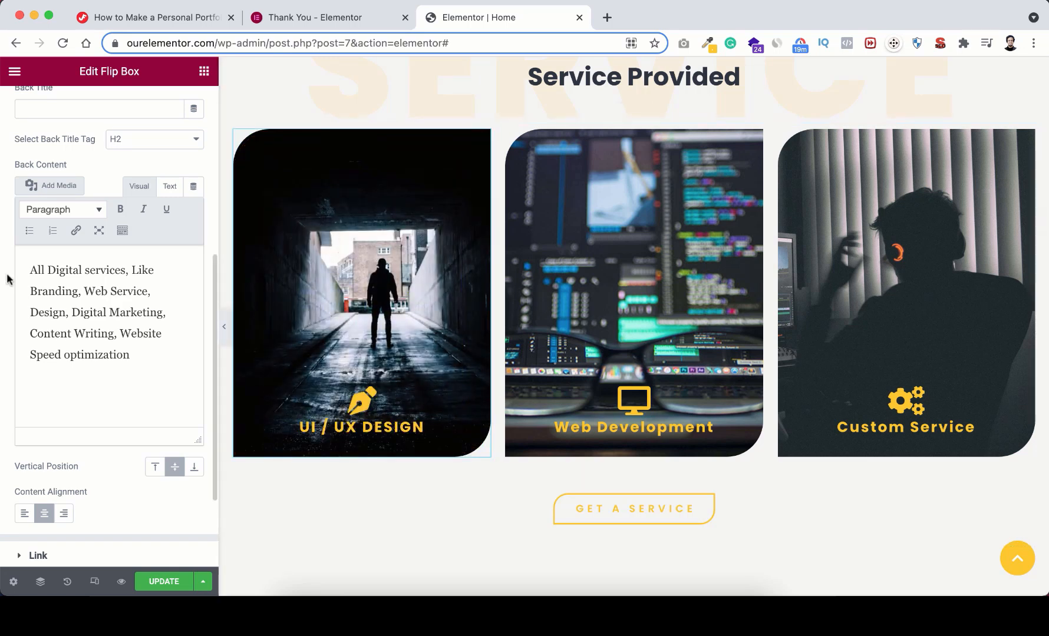
{"action": "scroll", "coordinate": [8, 278], "scroll_direction": "up", "scroll_amount": 5}
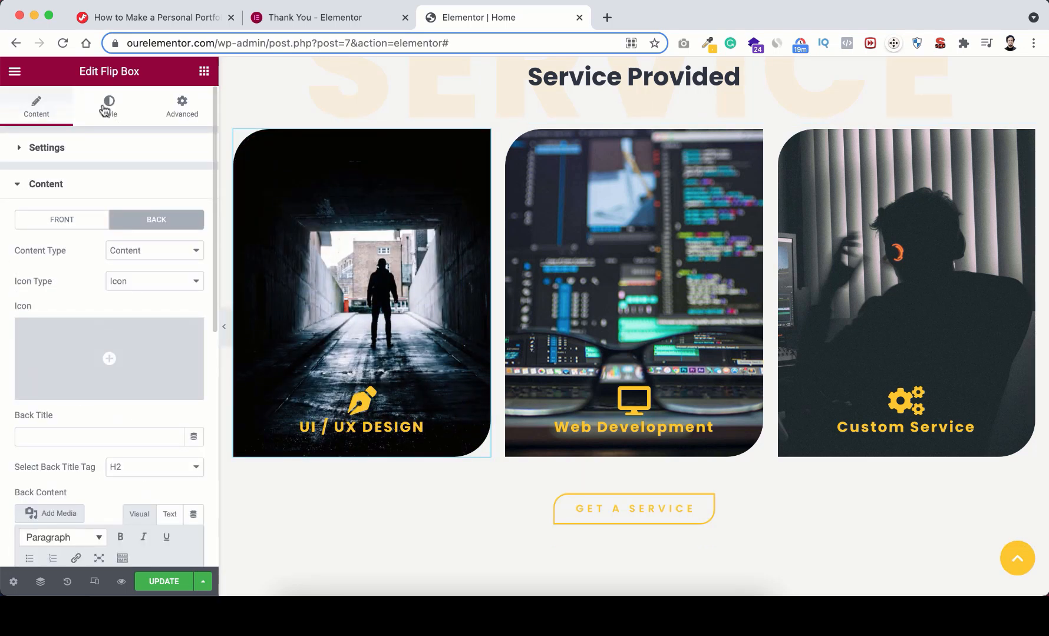
{"action": "left_click", "coordinate": [105, 111]}
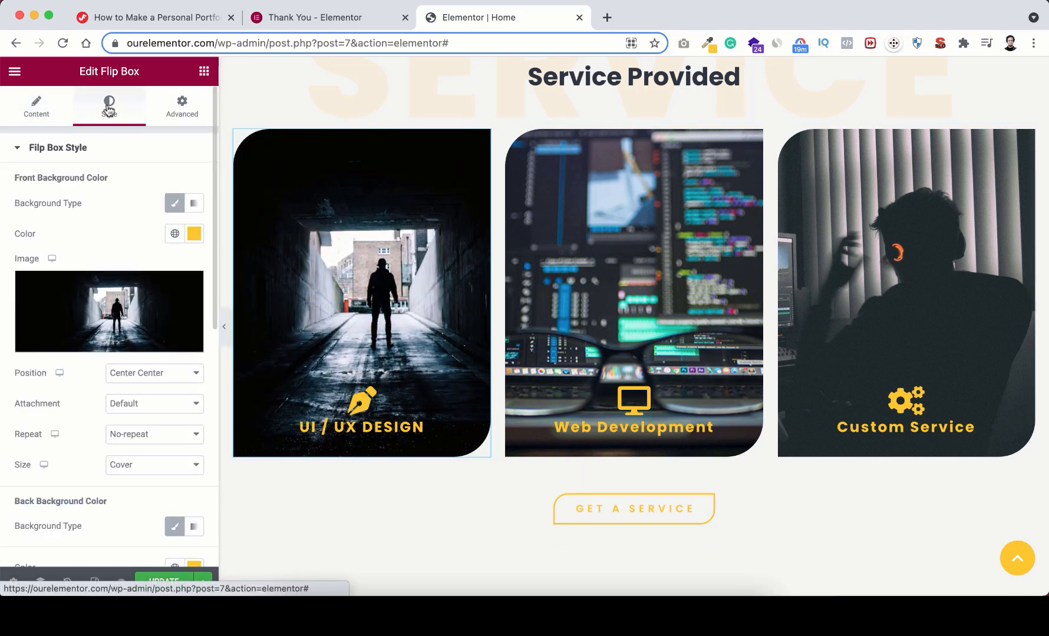
{"action": "left_click", "coordinate": [108, 307]}
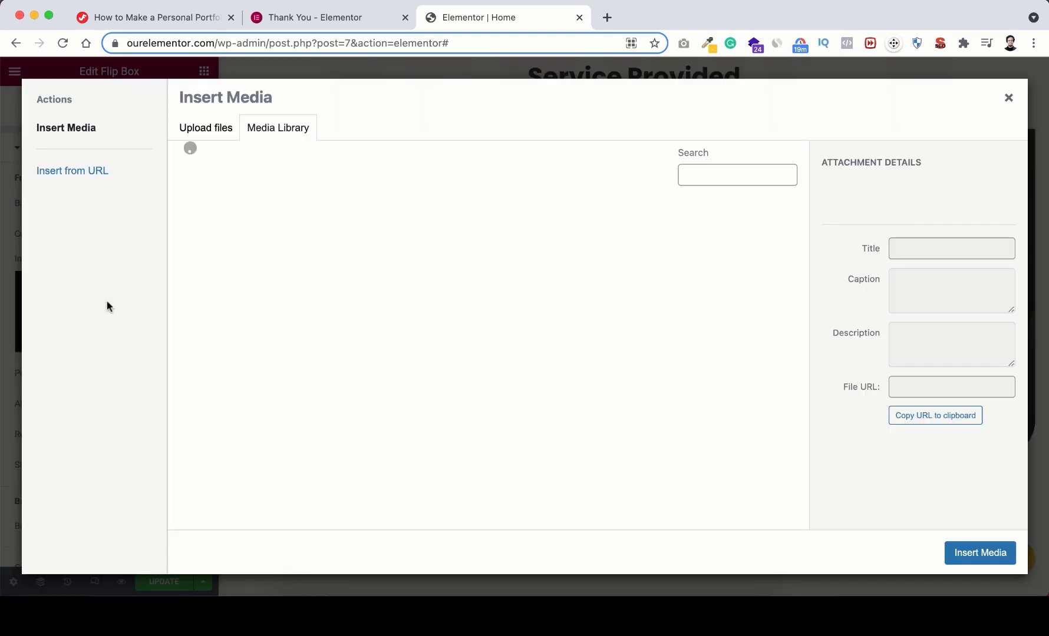
{"action": "left_click", "coordinate": [212, 138]}
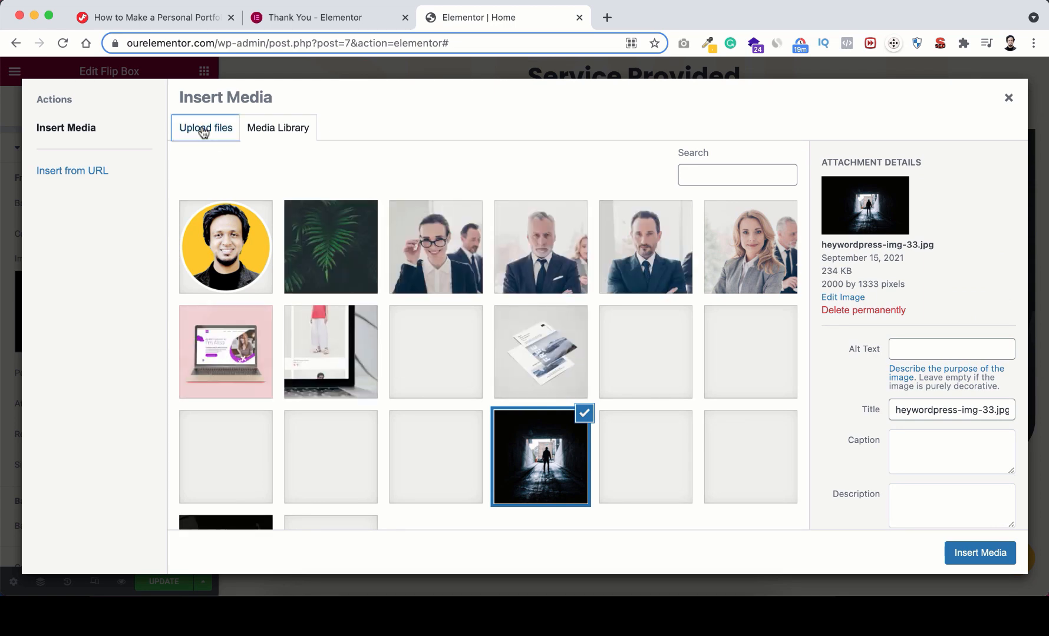
{"action": "left_click", "coordinate": [563, 334]}
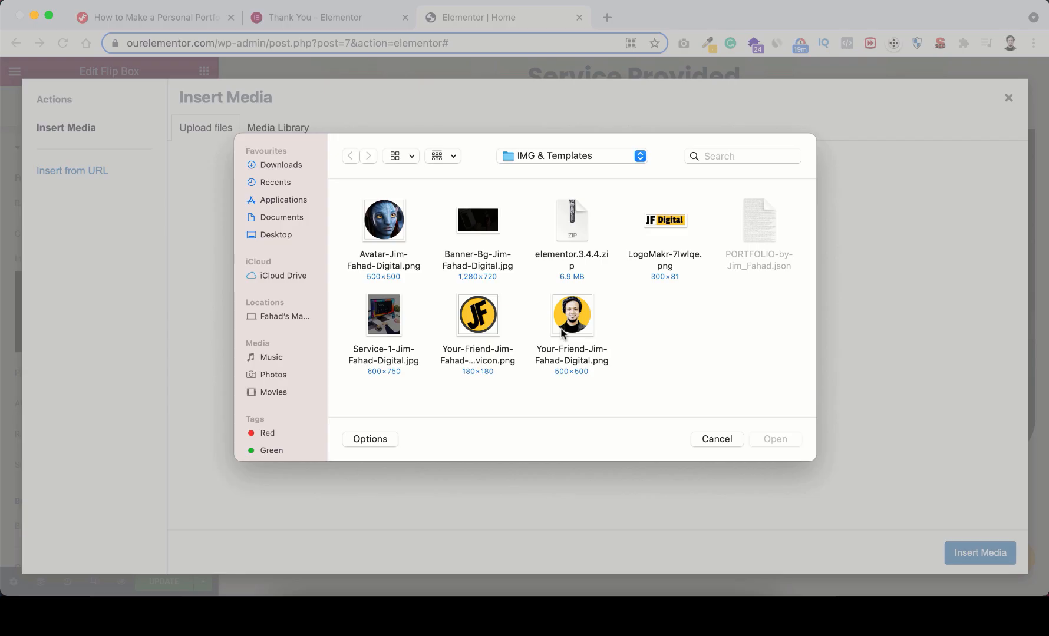
{"action": "left_click", "coordinate": [385, 330]}
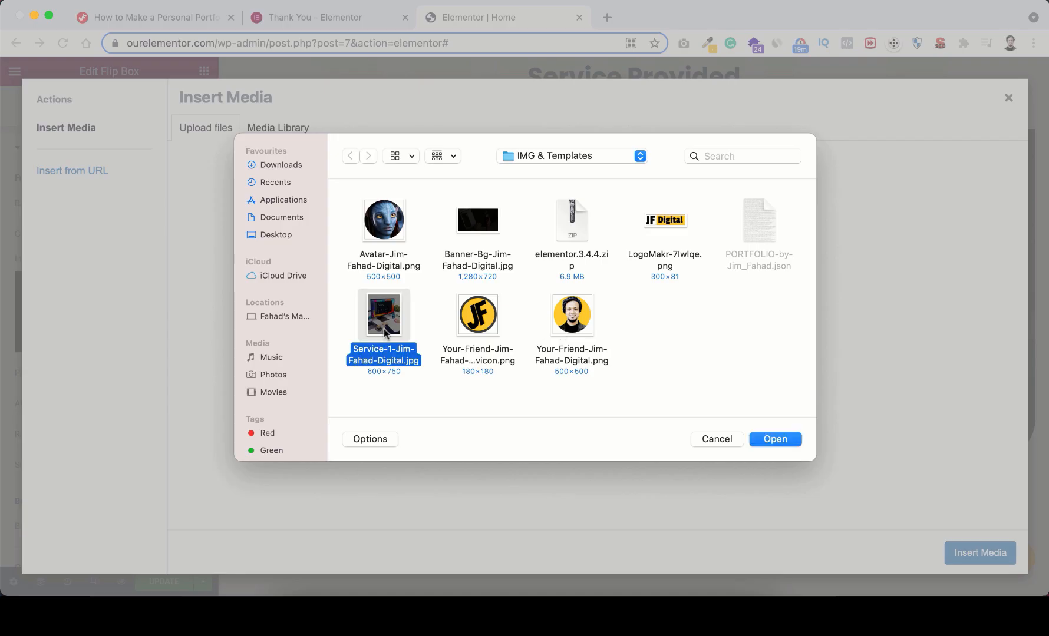
{"action": "left_click", "coordinate": [775, 442]}
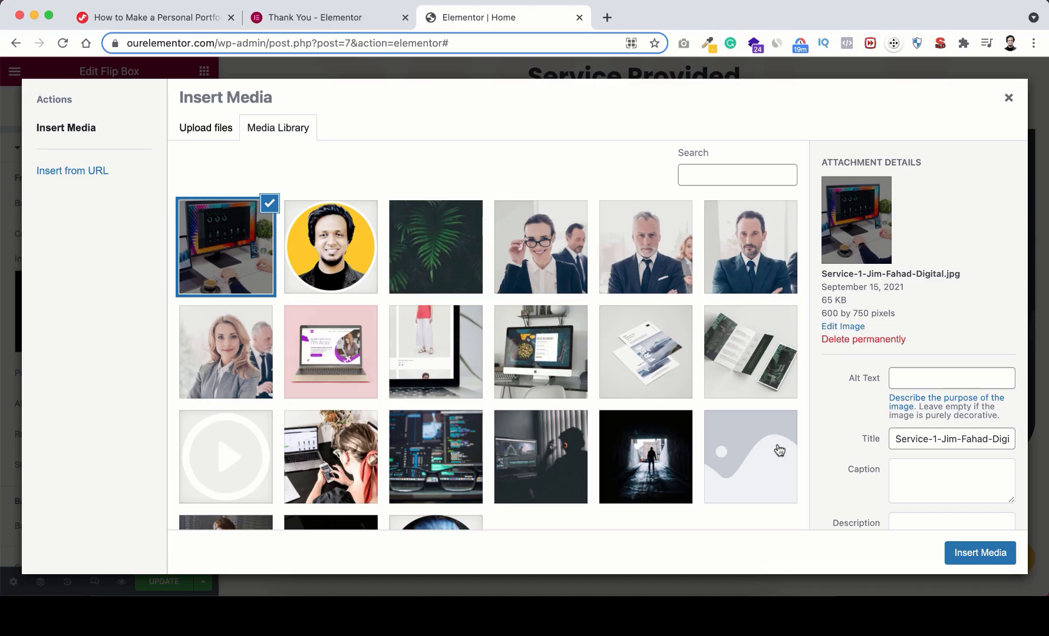
{"action": "left_click", "coordinate": [981, 553]}
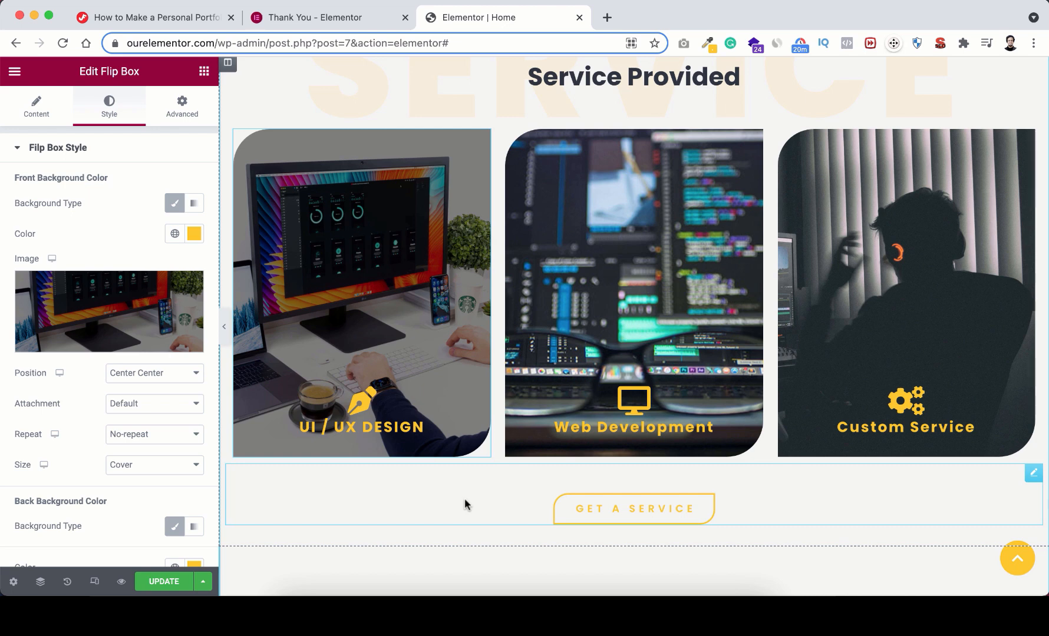
{"action": "scroll", "coordinate": [465, 505], "scroll_direction": "down", "scroll_amount": 6}
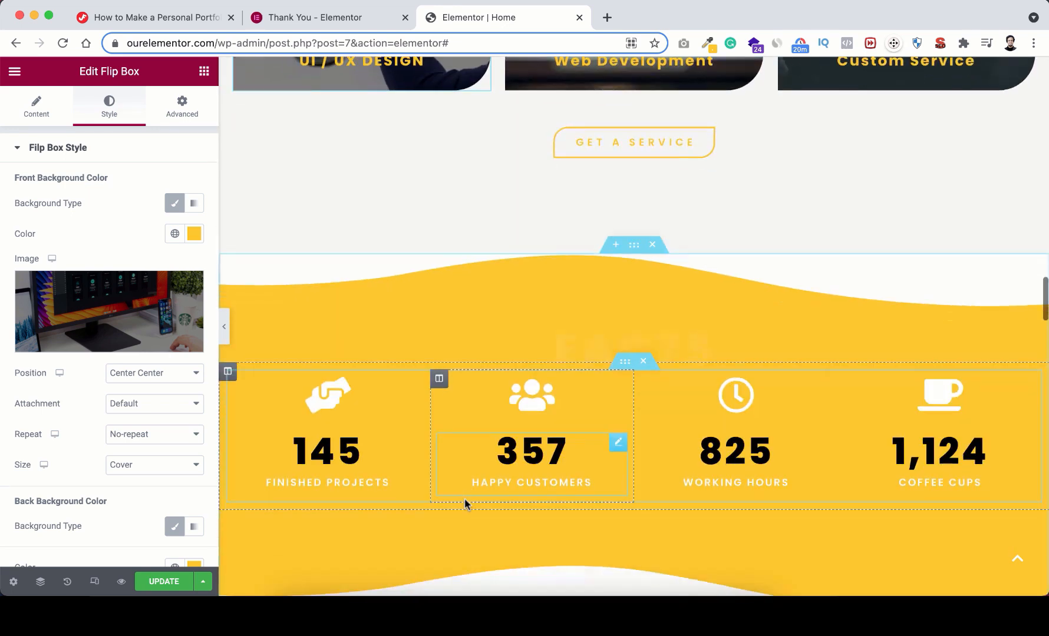
{"action": "scroll", "coordinate": [465, 503], "scroll_direction": "down", "scroll_amount": 2}
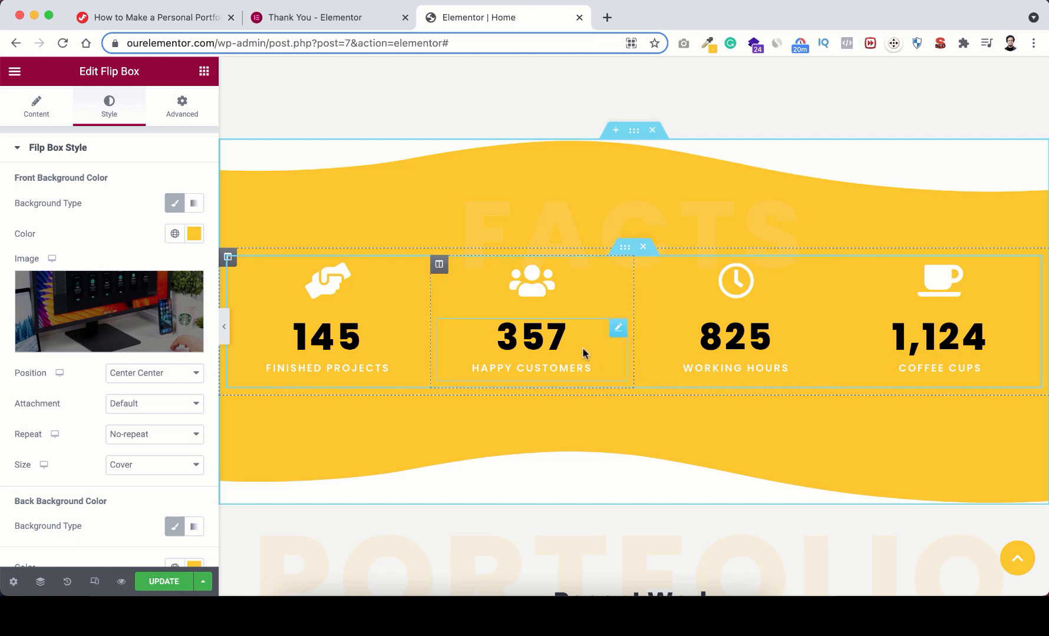
{"action": "left_click", "coordinate": [535, 334]}
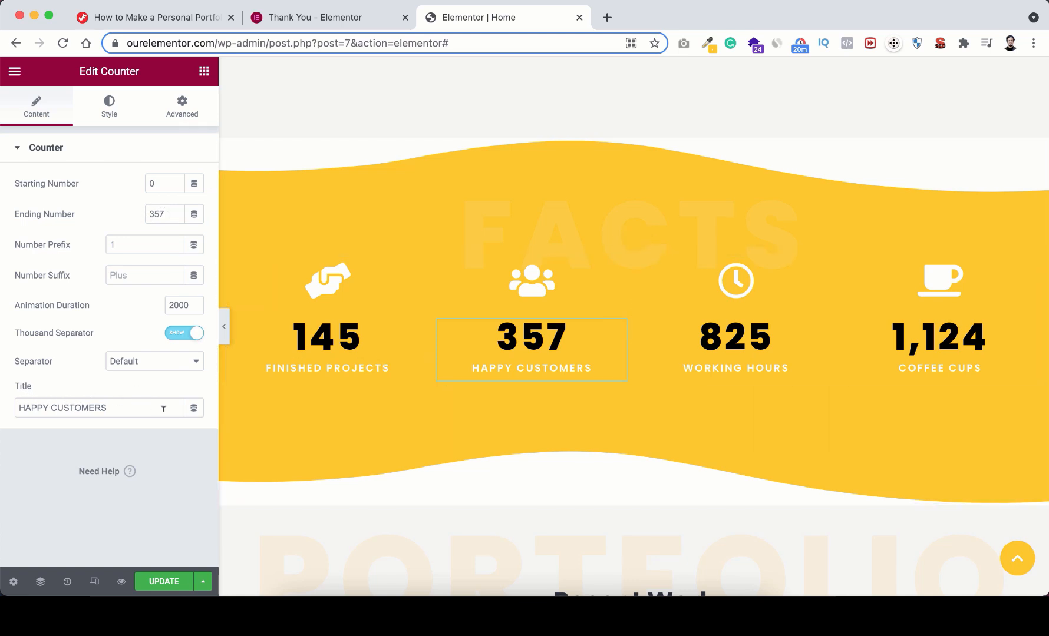
{"action": "left_click", "coordinate": [536, 290]}
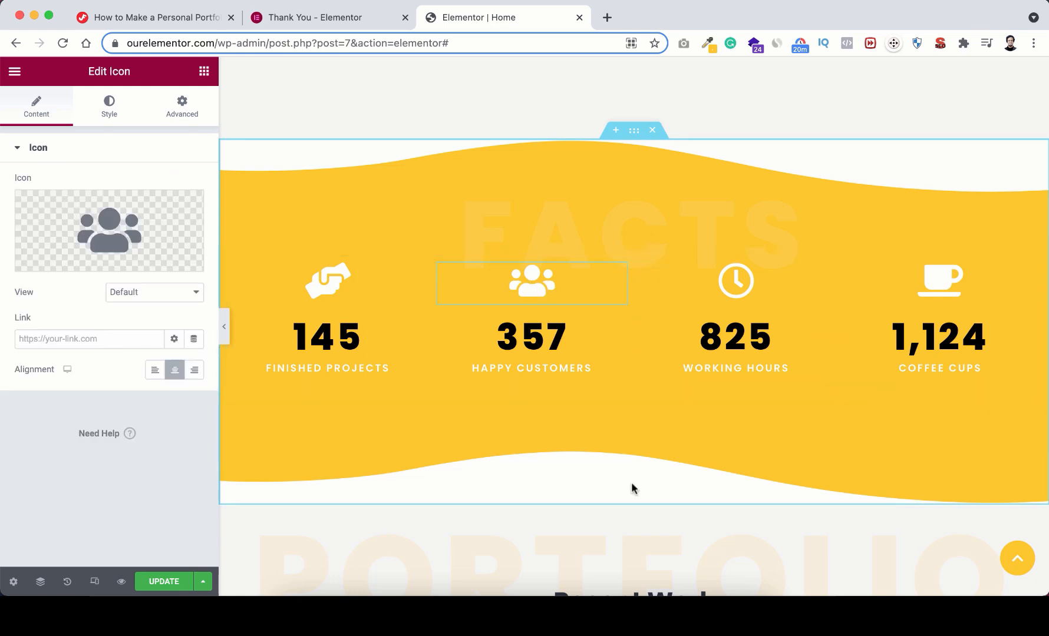
{"action": "scroll", "coordinate": [632, 487], "scroll_direction": "down", "scroll_amount": 5}
{"action": "scroll", "coordinate": [632, 483], "scroll_direction": "down", "scroll_amount": 3}
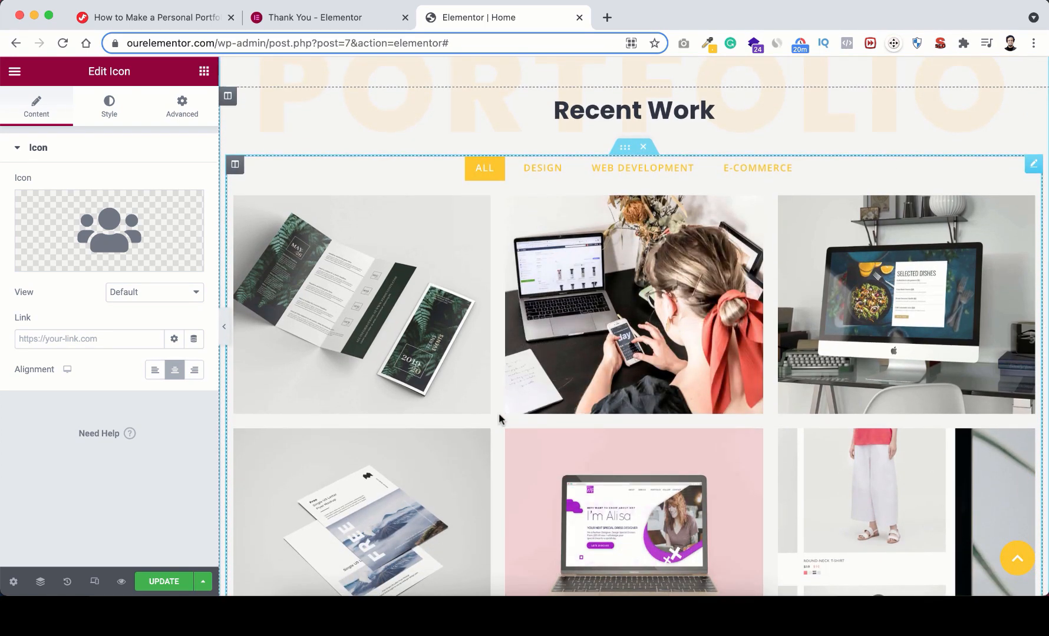
- Try the DESIGN, WEB DEVELOPMENT and E-COMMERCE gallery filters, then return to ALL
{"action": "scroll", "coordinate": [499, 417], "scroll_direction": "down", "scroll_amount": 2}
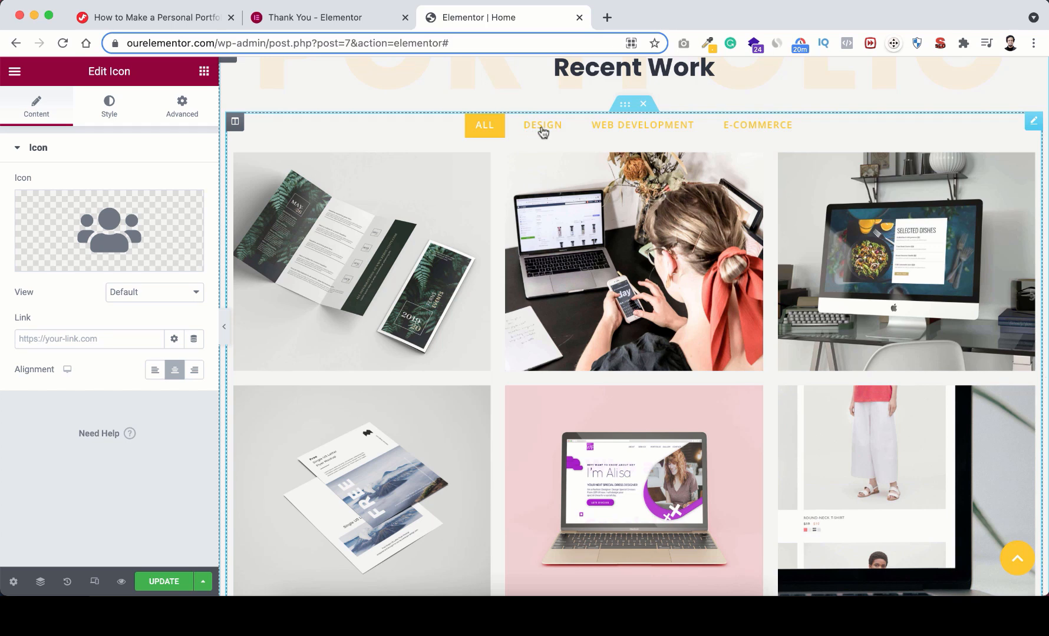
{"action": "left_click", "coordinate": [550, 130]}
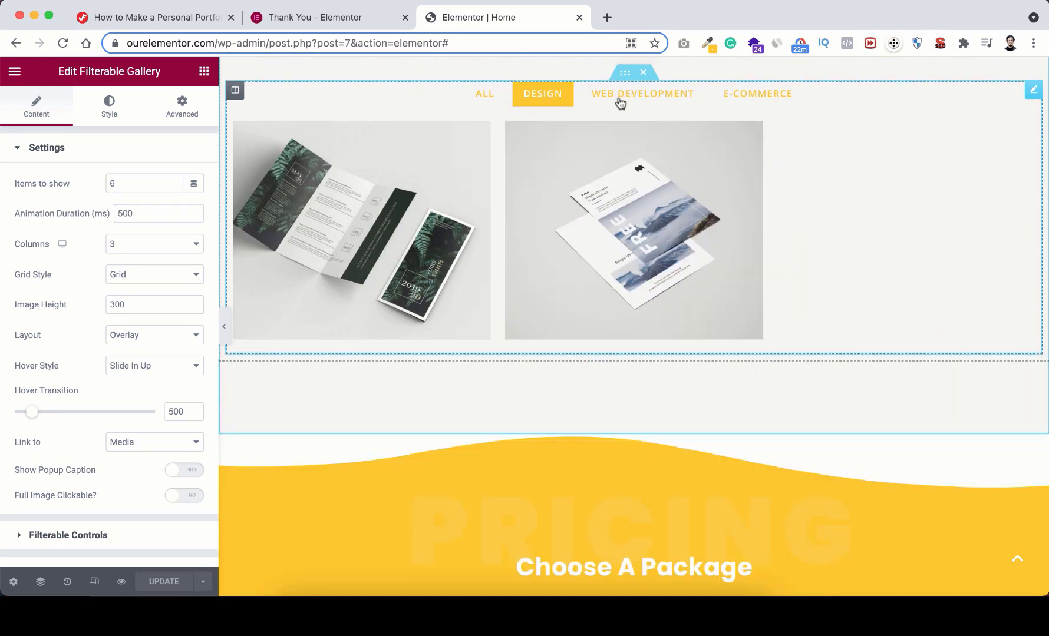
{"action": "left_click", "coordinate": [635, 98]}
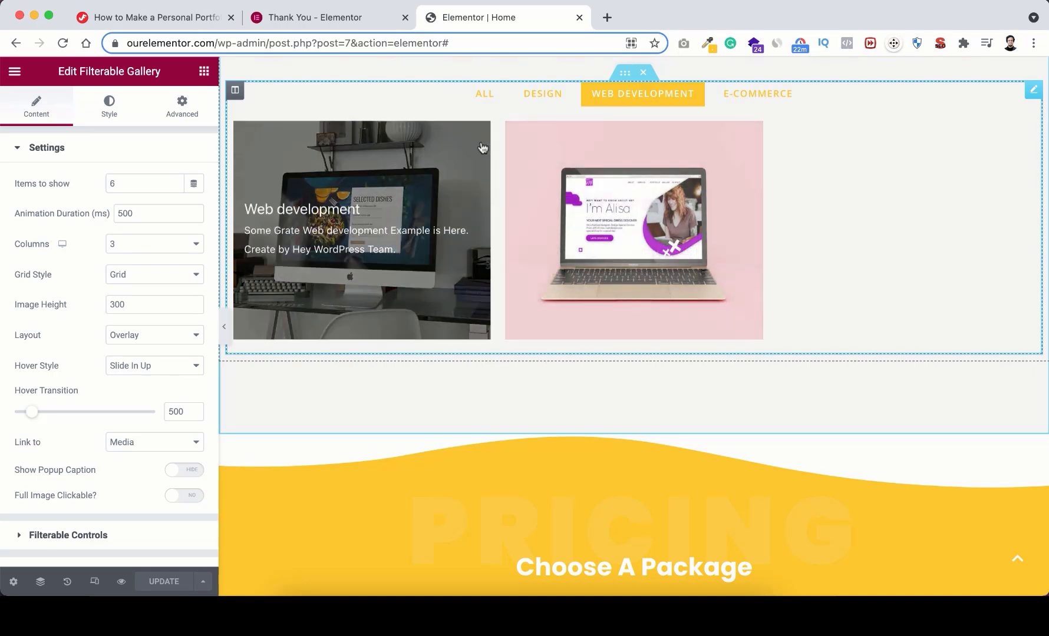
{"action": "left_click", "coordinate": [760, 95]}
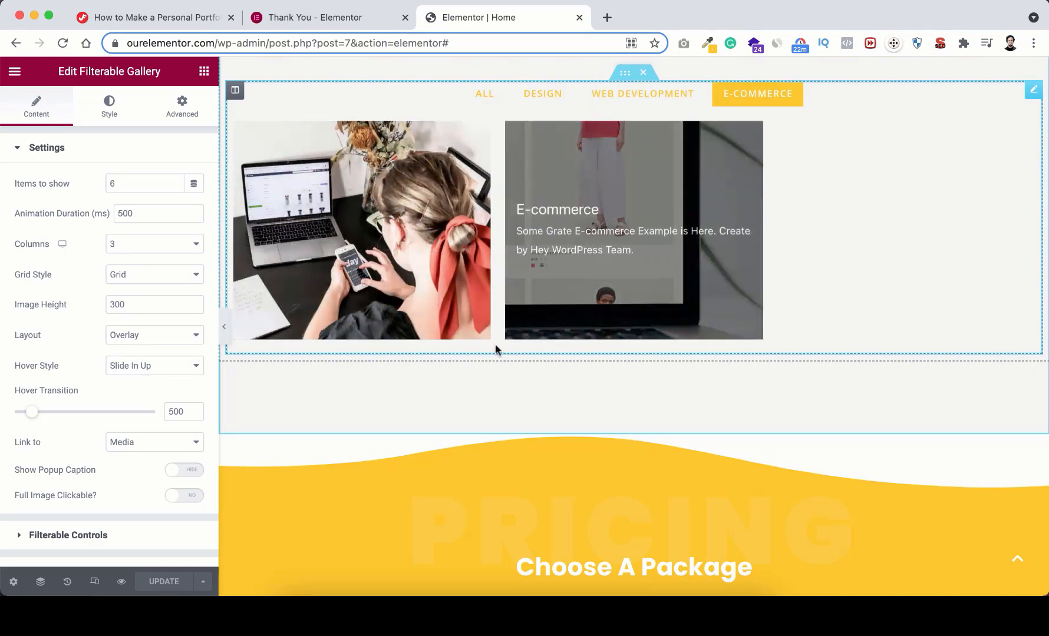
{"action": "left_click", "coordinate": [483, 94]}
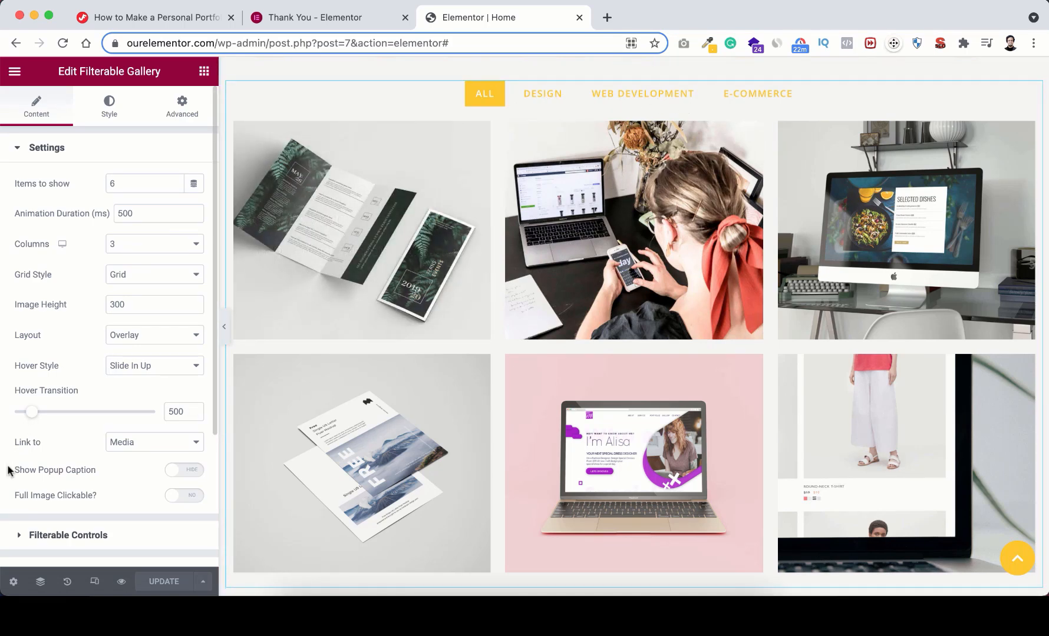
{"action": "scroll", "coordinate": [8, 469], "scroll_direction": "down", "scroll_amount": 5}
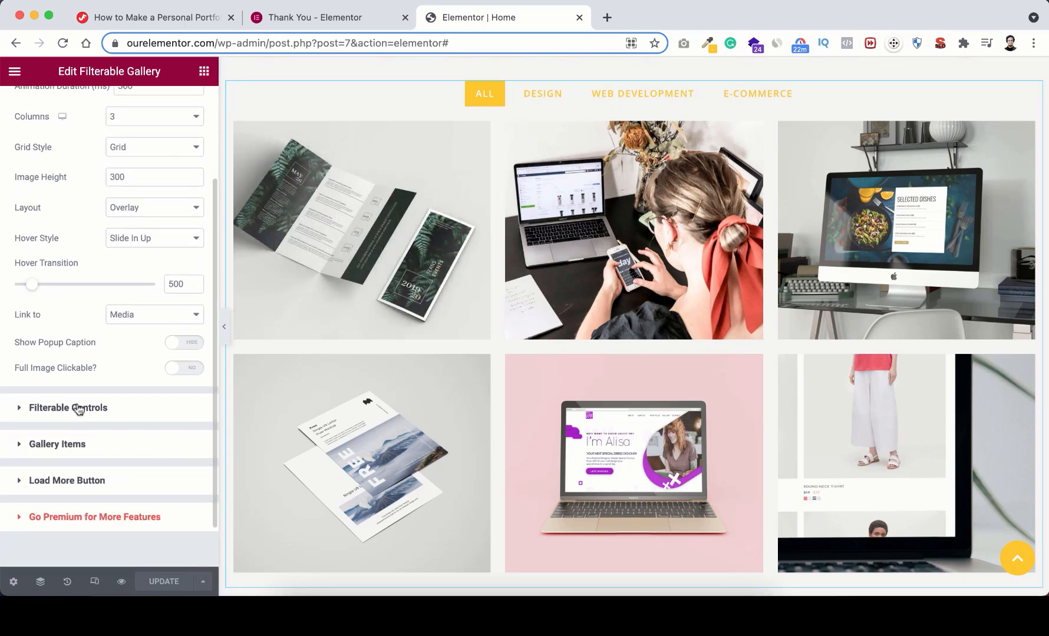
- Rename the Design filter category to 'Web Design' and preview it before returning to All
{"action": "left_click", "coordinate": [73, 409]}
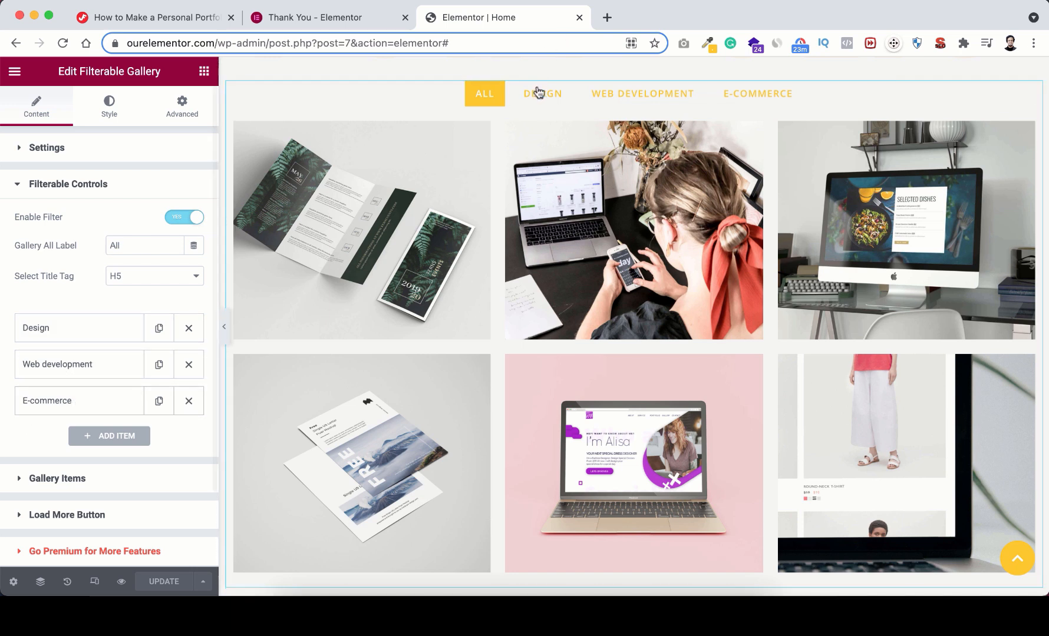
{"action": "left_click", "coordinate": [57, 332]}
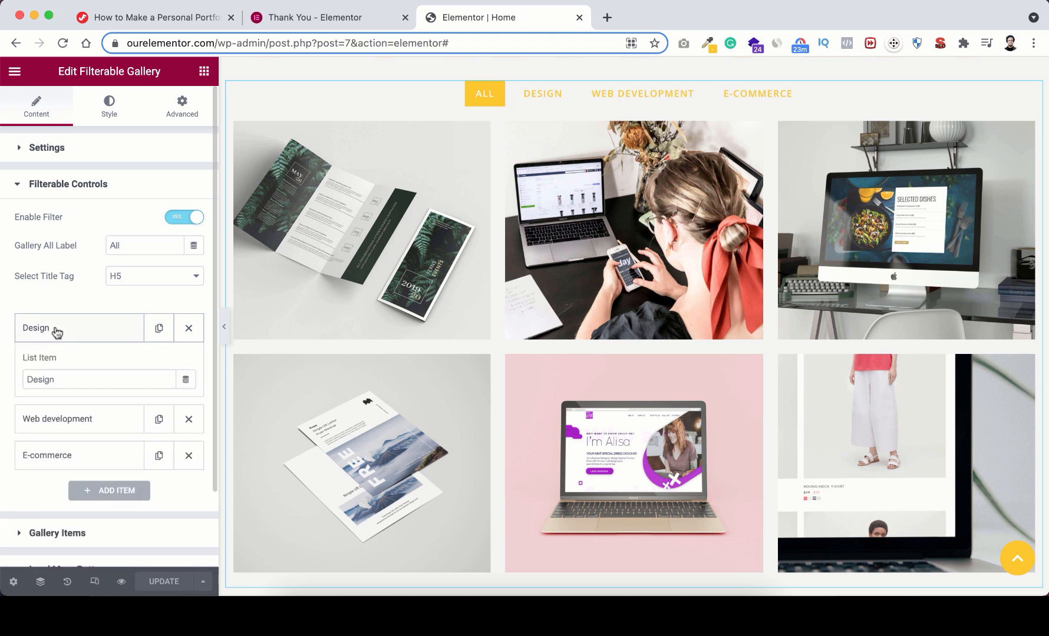
{"action": "left_click", "coordinate": [28, 379]}
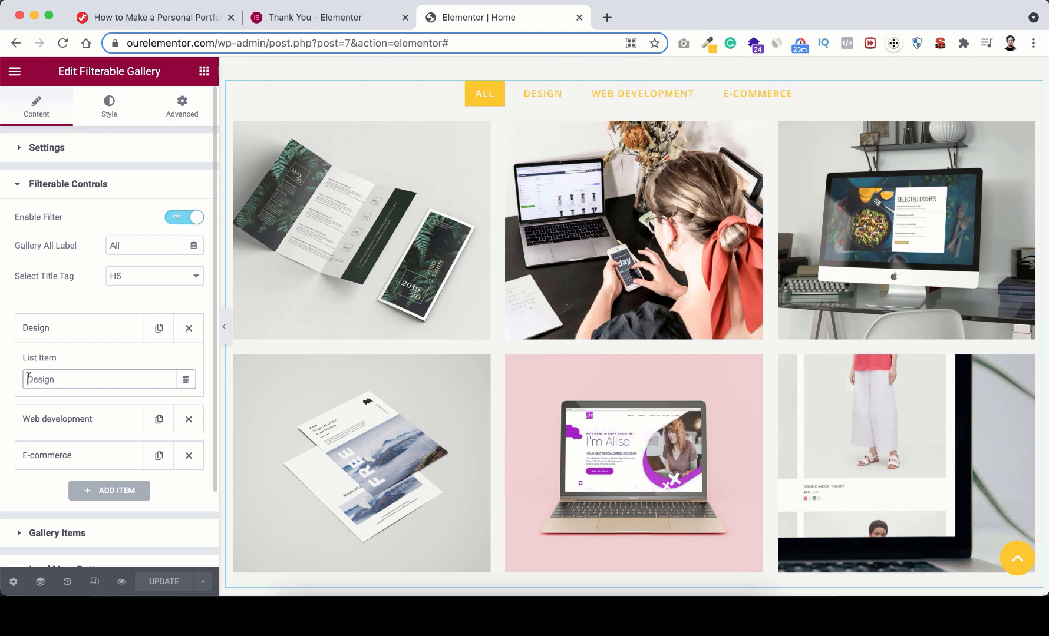
{"action": "type", "text": "Web"}
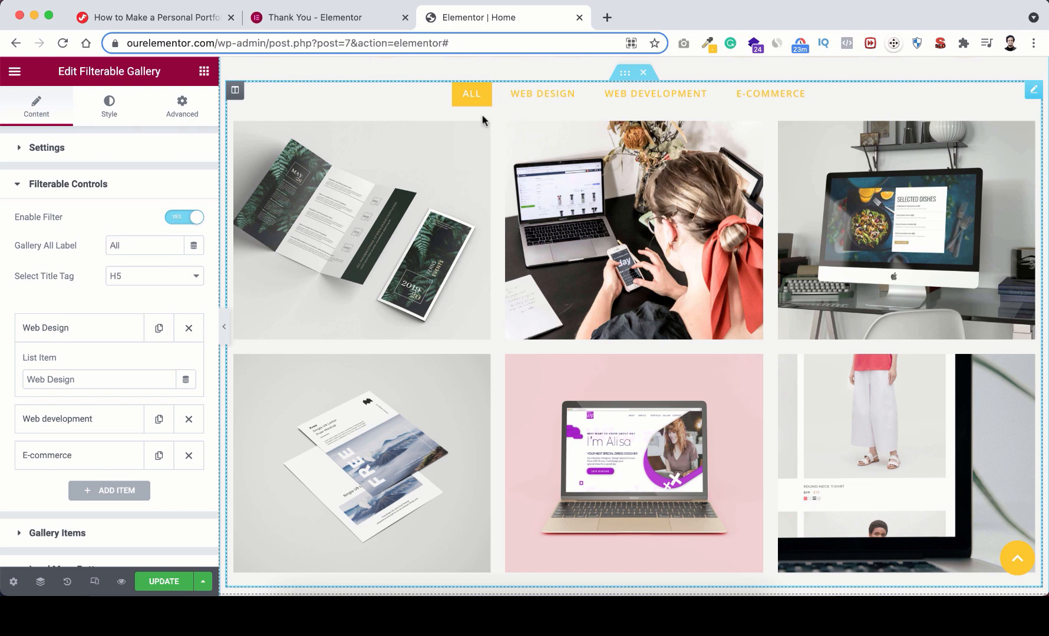
{"action": "left_click", "coordinate": [546, 98]}
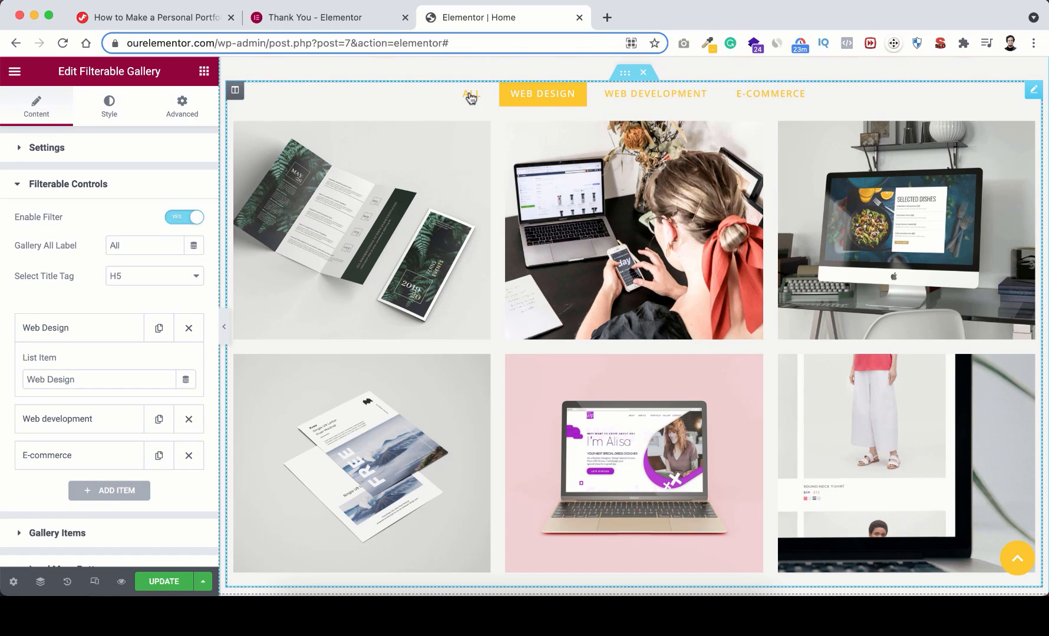
{"action": "left_click", "coordinate": [471, 98]}
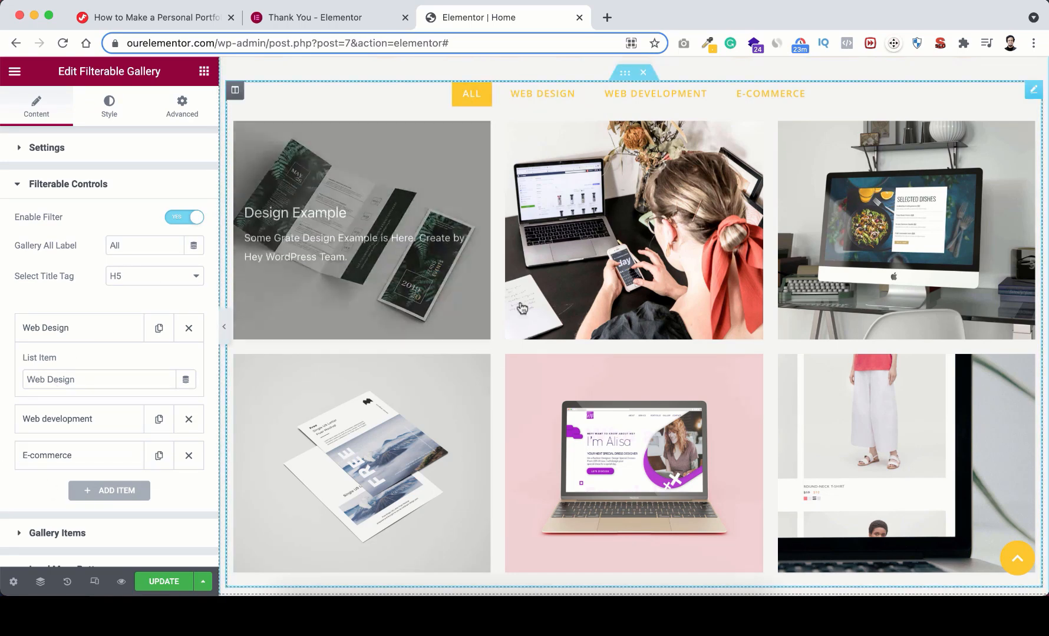
{"action": "scroll", "coordinate": [3, 498], "scroll_direction": "down", "scroll_amount": 3}
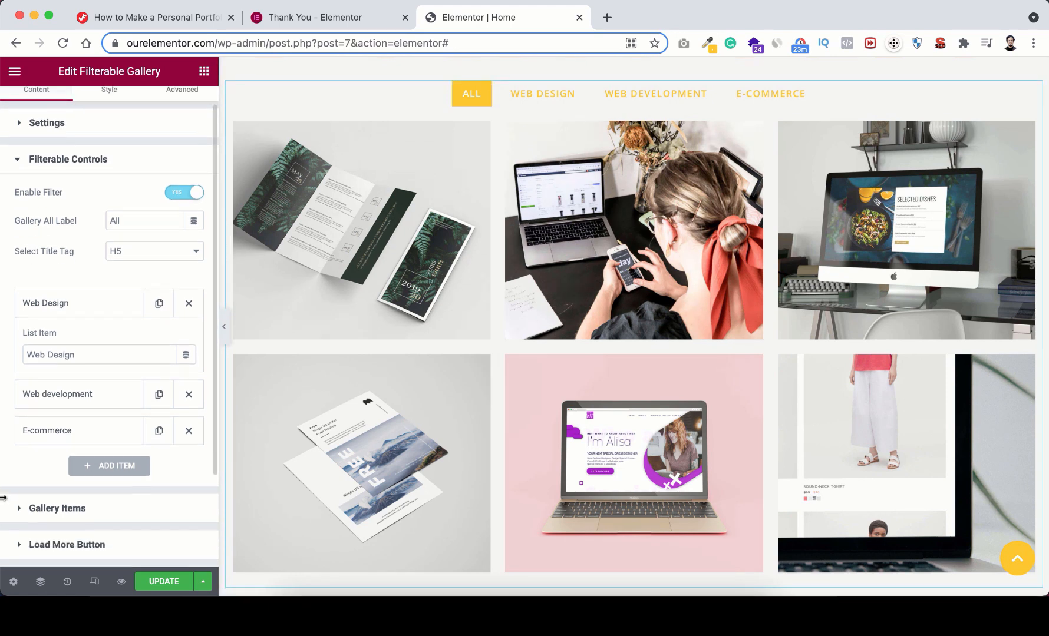
{"action": "scroll", "coordinate": [3, 498], "scroll_direction": "down", "scroll_amount": 1}
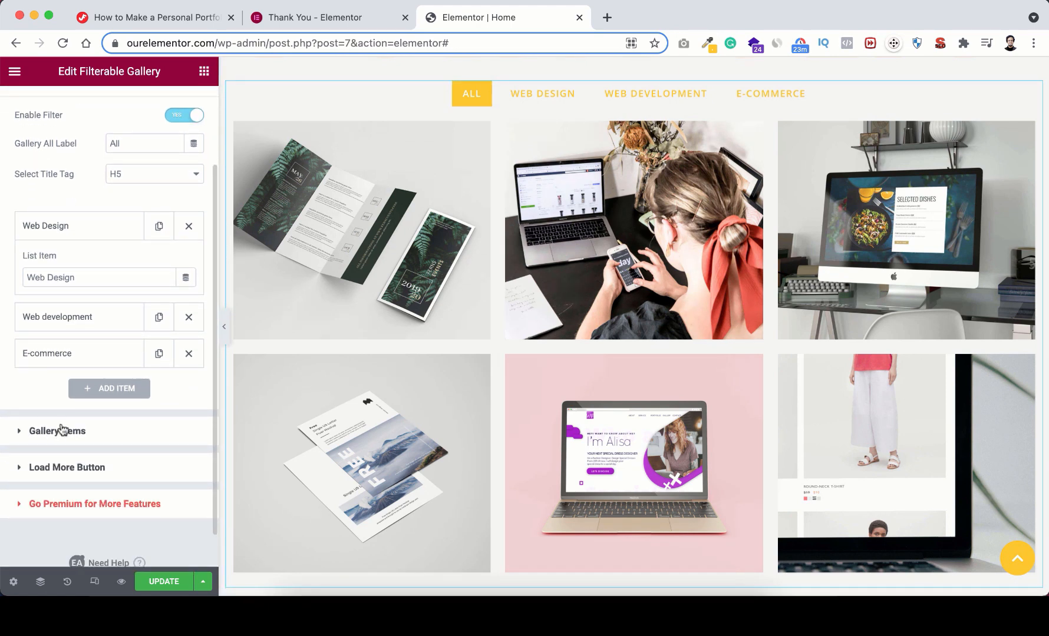
- Open the Design Example gallery item and check the Web Design category label in Filterable Controls
{"action": "left_click", "coordinate": [64, 429]}
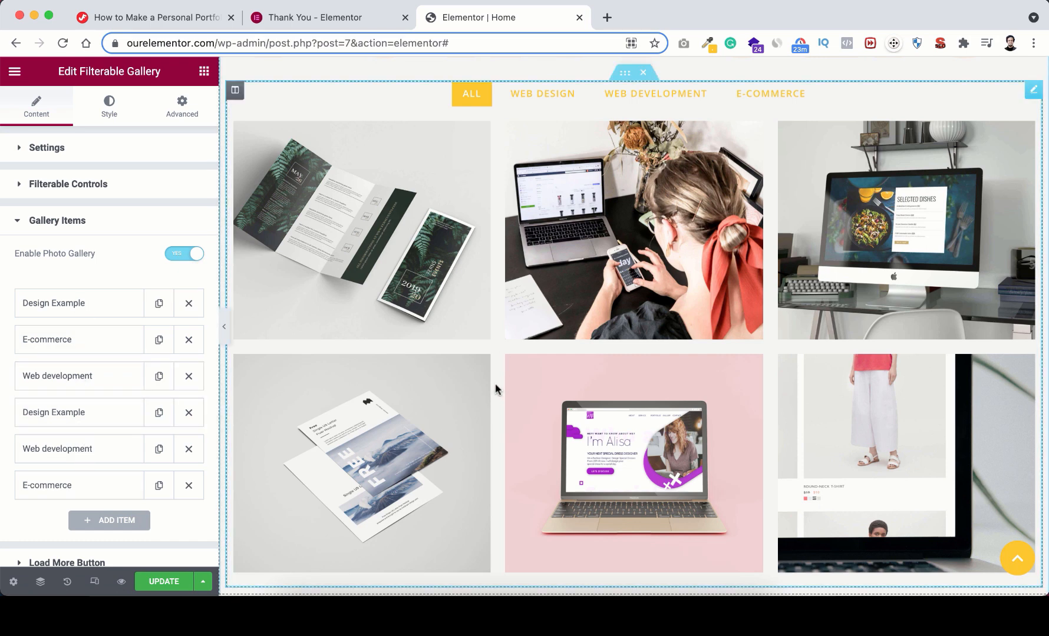
{"action": "scroll", "coordinate": [499, 386], "scroll_direction": "down", "scroll_amount": 1}
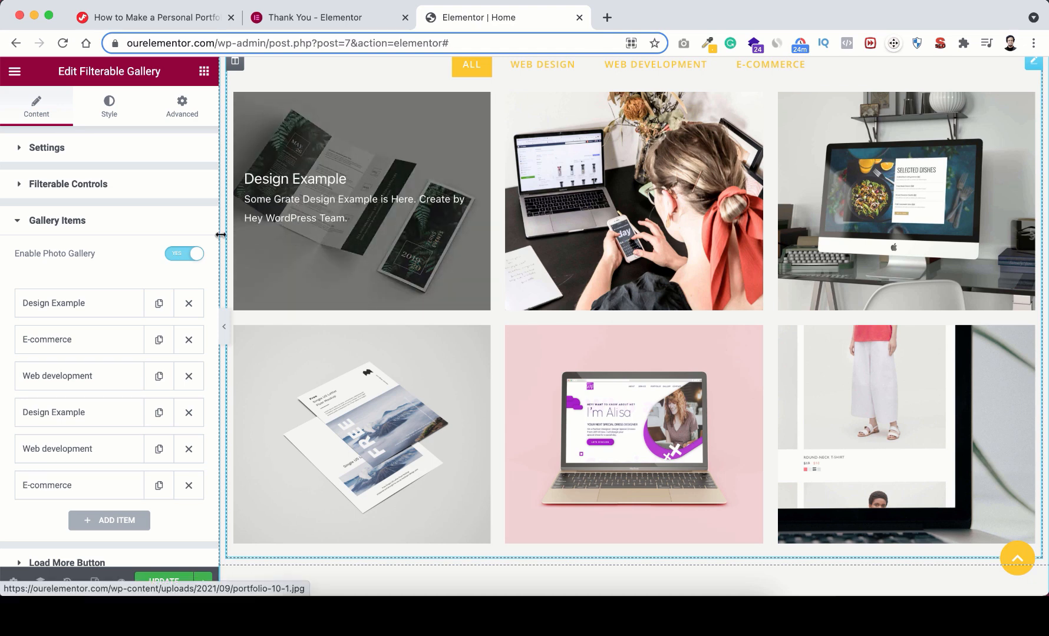
{"action": "left_click", "coordinate": [104, 304]}
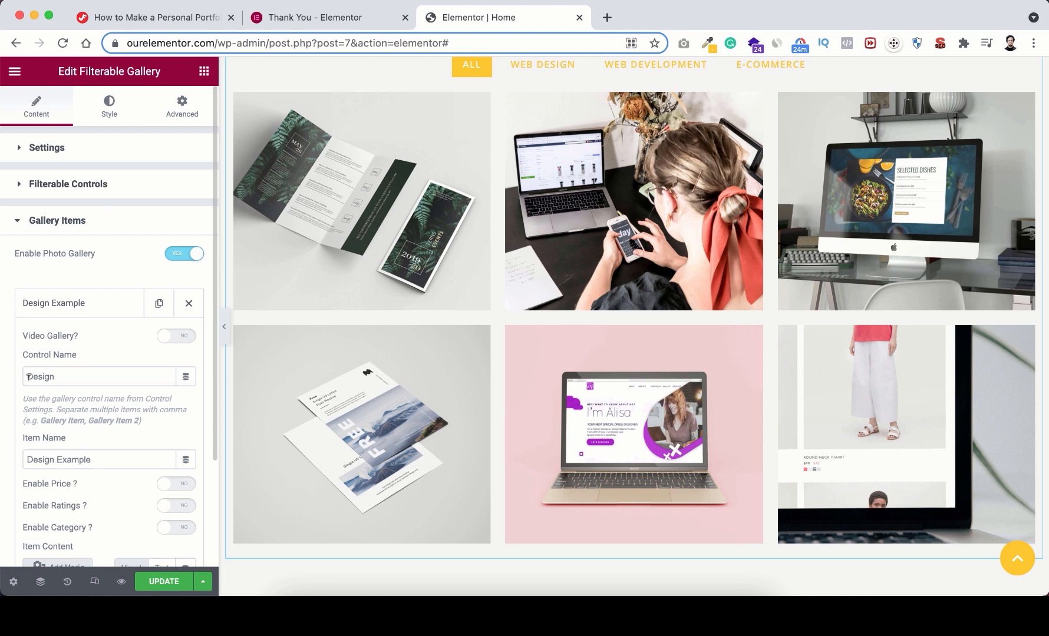
{"action": "left_click", "coordinate": [36, 186]}
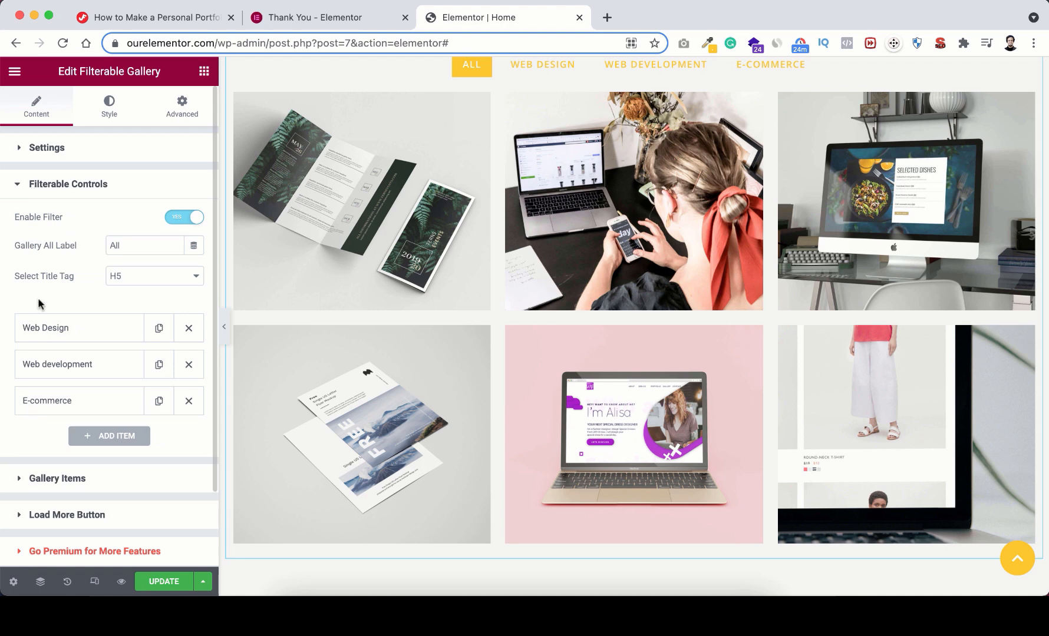
{"action": "left_click", "coordinate": [59, 336]}
{"action": "left_click_drag", "start_coordinate": [84, 377], "coordinate": [16, 384]}
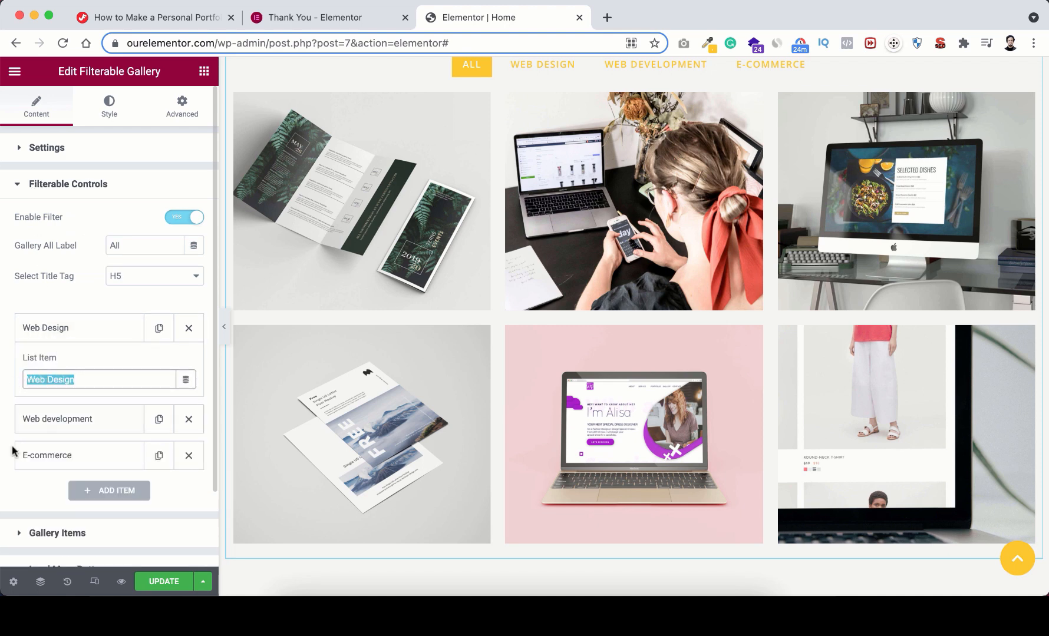
{"action": "scroll", "coordinate": [7, 481], "scroll_direction": "down", "scroll_amount": 2}
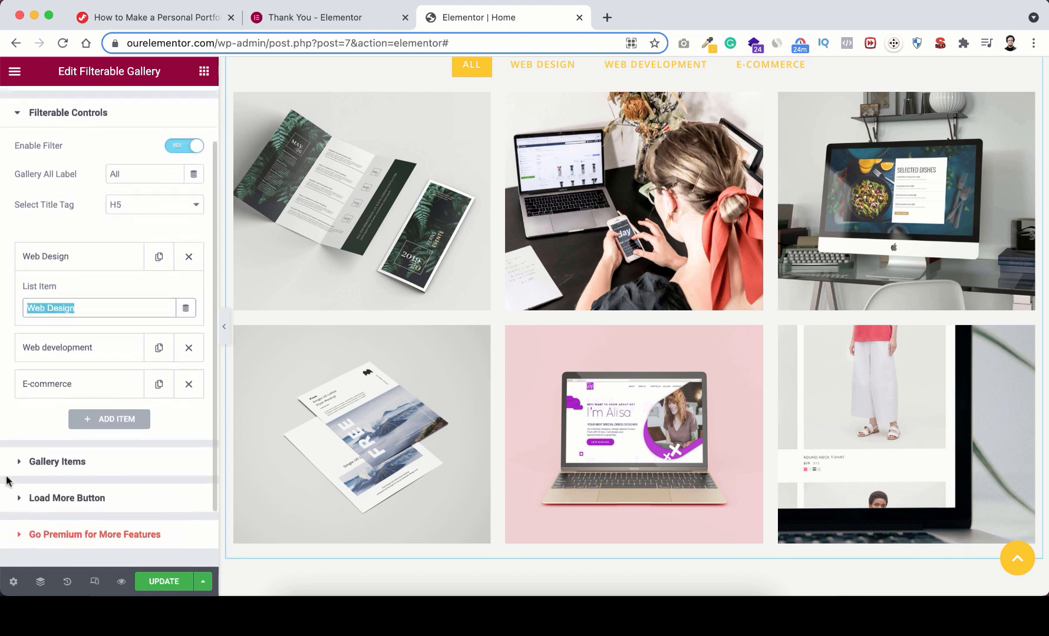
- Set the Design Example item's control name to 'Web Design' and check the filter
{"action": "left_click", "coordinate": [50, 463]}
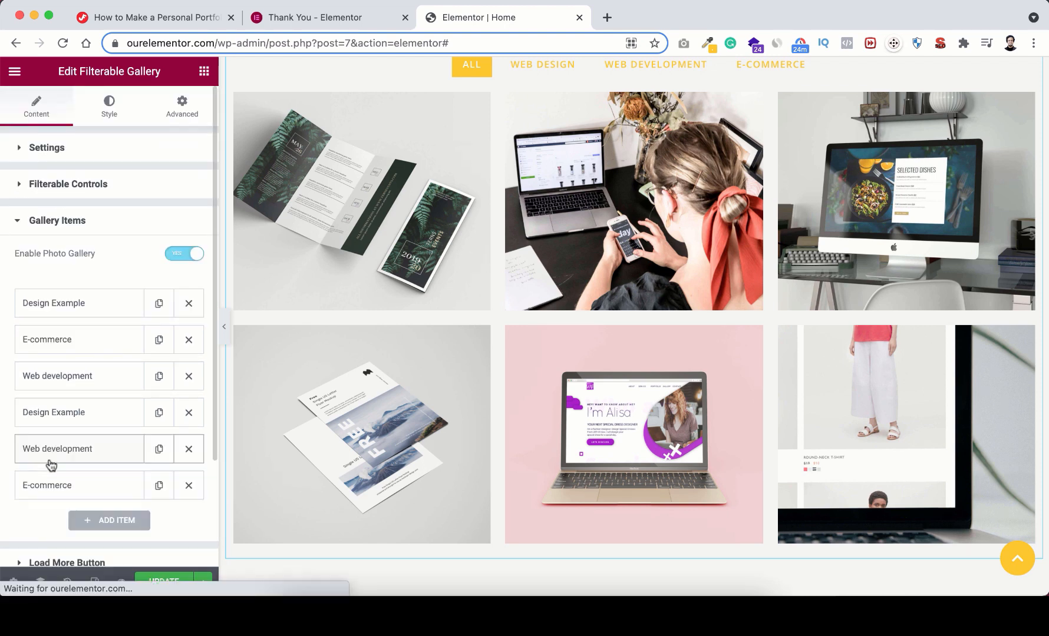
{"action": "left_click", "coordinate": [78, 306]}
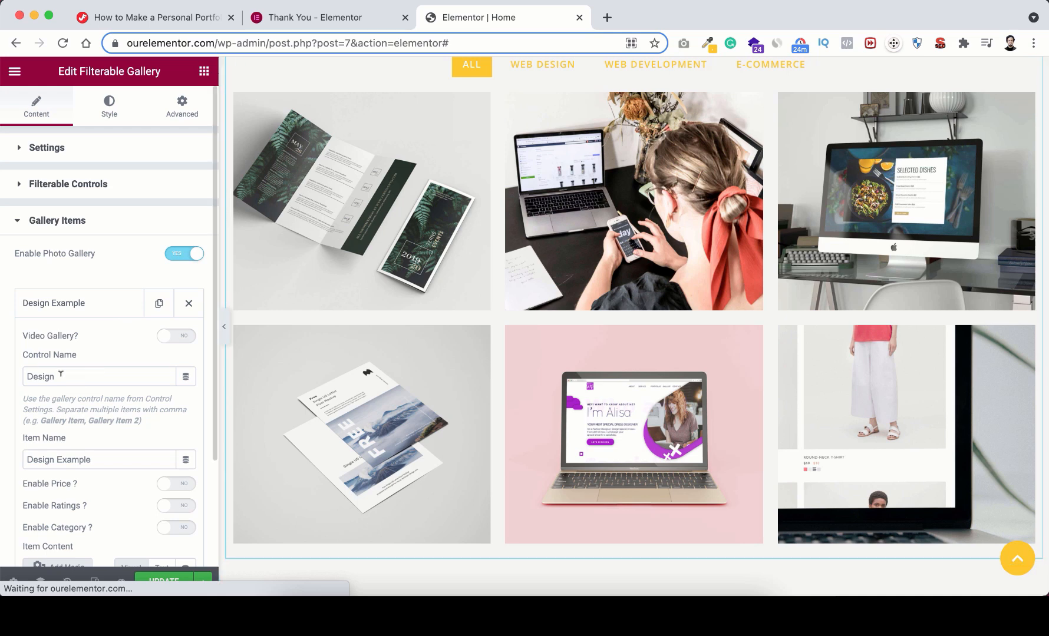
{"action": "left_click_drag", "start_coordinate": [61, 374], "coordinate": [16, 382]}
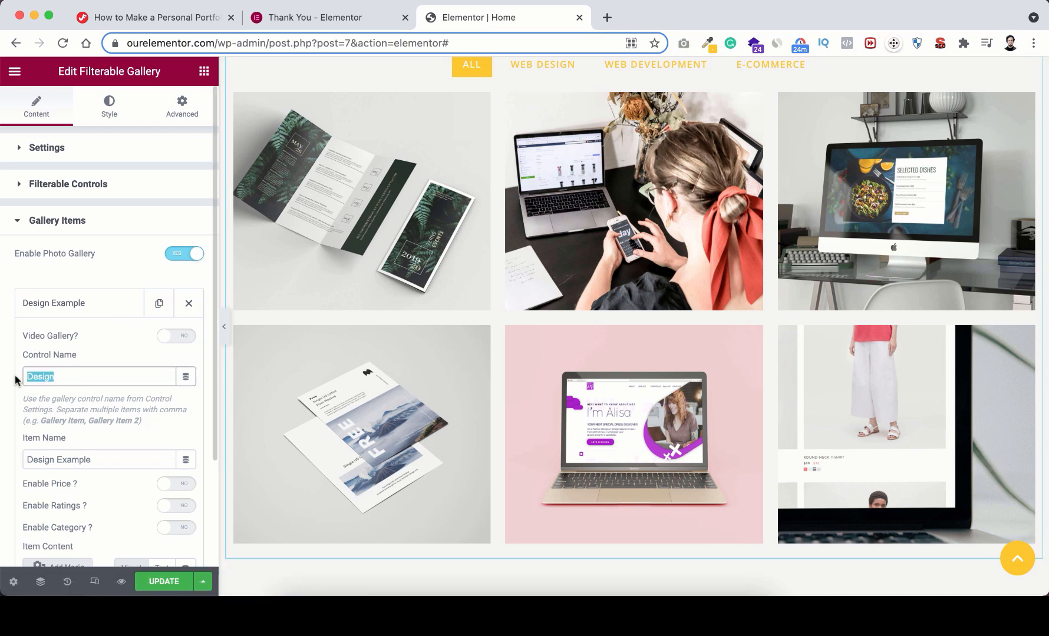
{"action": "type", "text": "Web Design"}
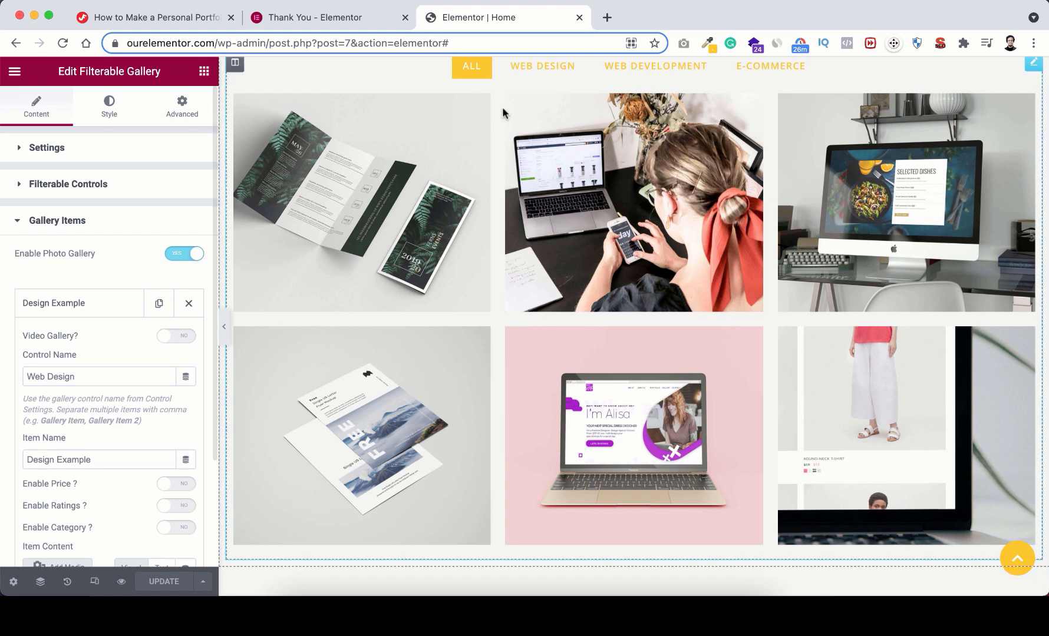
{"action": "left_click", "coordinate": [532, 70]}
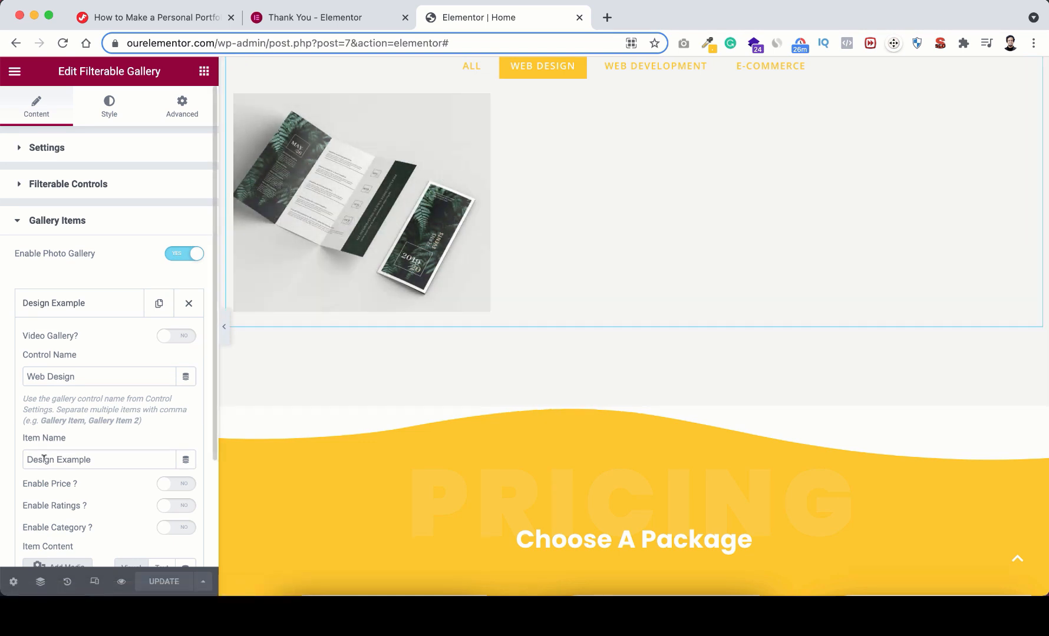
- Rename the gallery item from Design Example to 'Design A'
{"action": "left_click_drag", "start_coordinate": [59, 457], "coordinate": [131, 475]}
{"action": "type", "text": "A"}
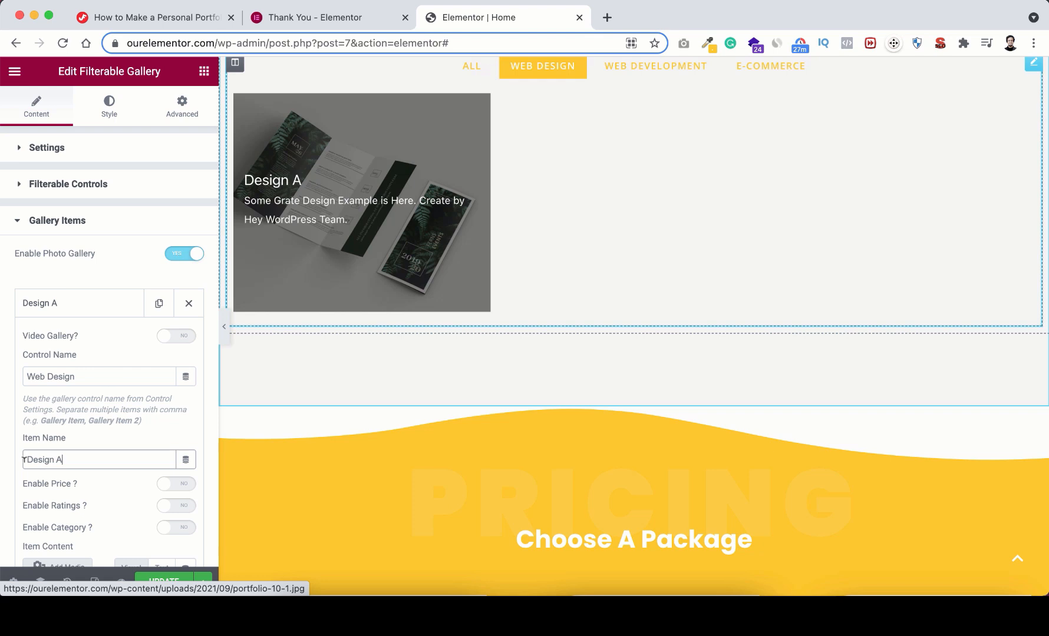
{"action": "scroll", "coordinate": [10, 496], "scroll_direction": "down", "scroll_amount": 5}
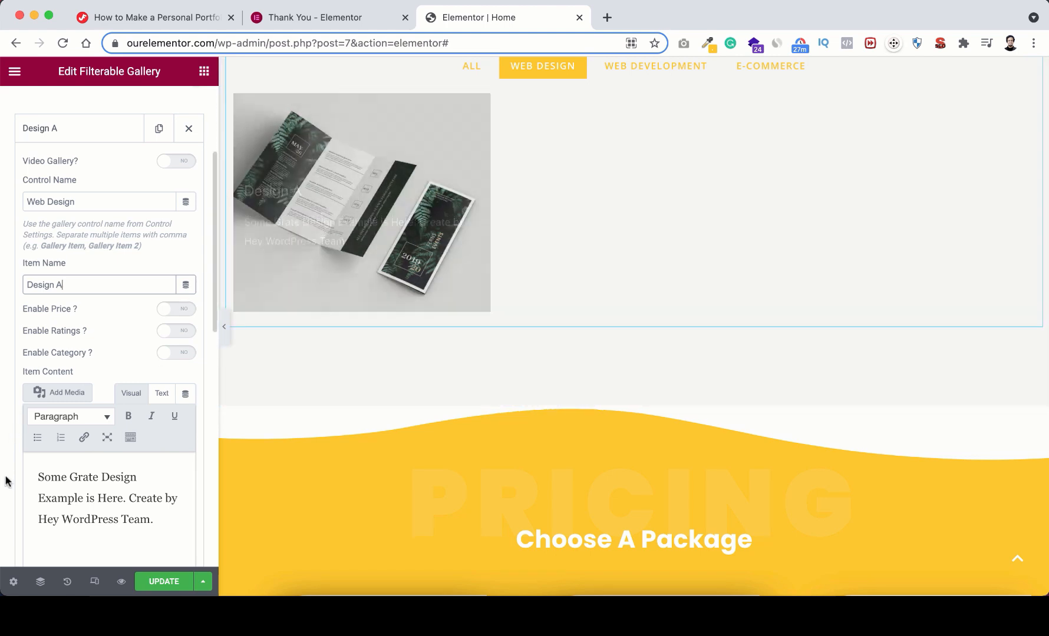
{"action": "scroll", "coordinate": [7, 489], "scroll_direction": "down", "scroll_amount": 10}
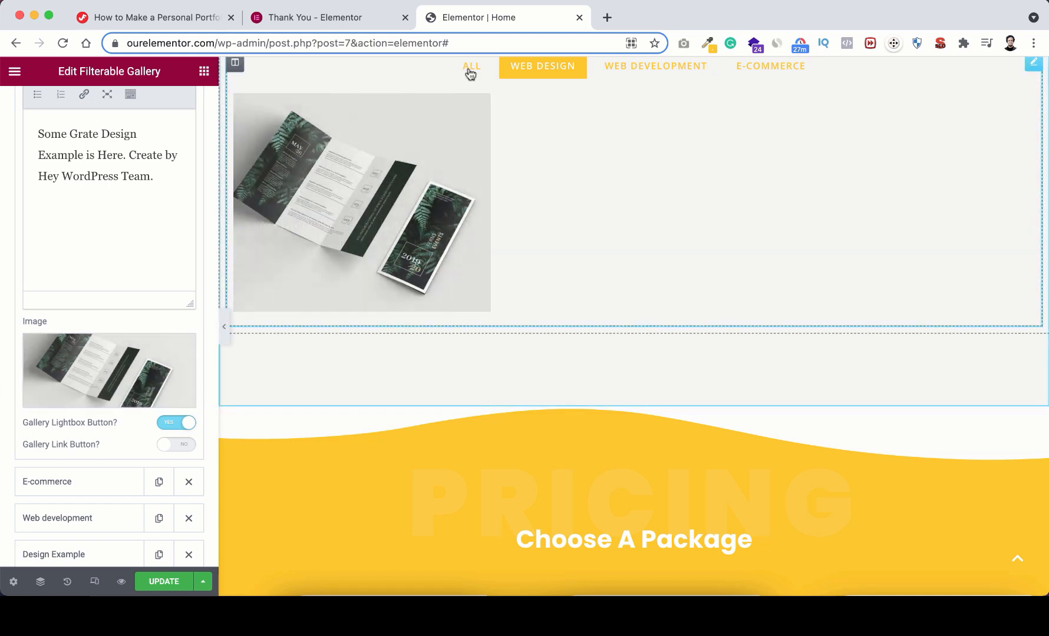
- Change the Design Example gallery item's Control Name from 'Design' to 'Web Design'
{"action": "left_click", "coordinate": [469, 68]}
{"action": "scroll", "coordinate": [9, 396], "scroll_direction": "down", "scroll_amount": 1}
{"action": "scroll", "coordinate": [2, 436], "scroll_direction": "down", "scroll_amount": 4}
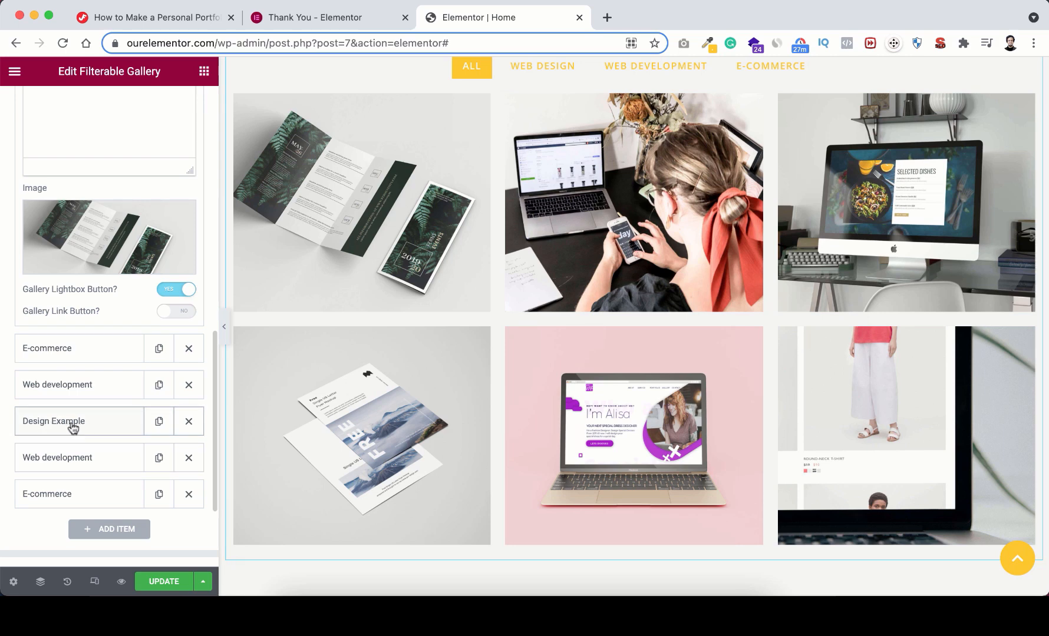
{"action": "left_click", "coordinate": [85, 425]}
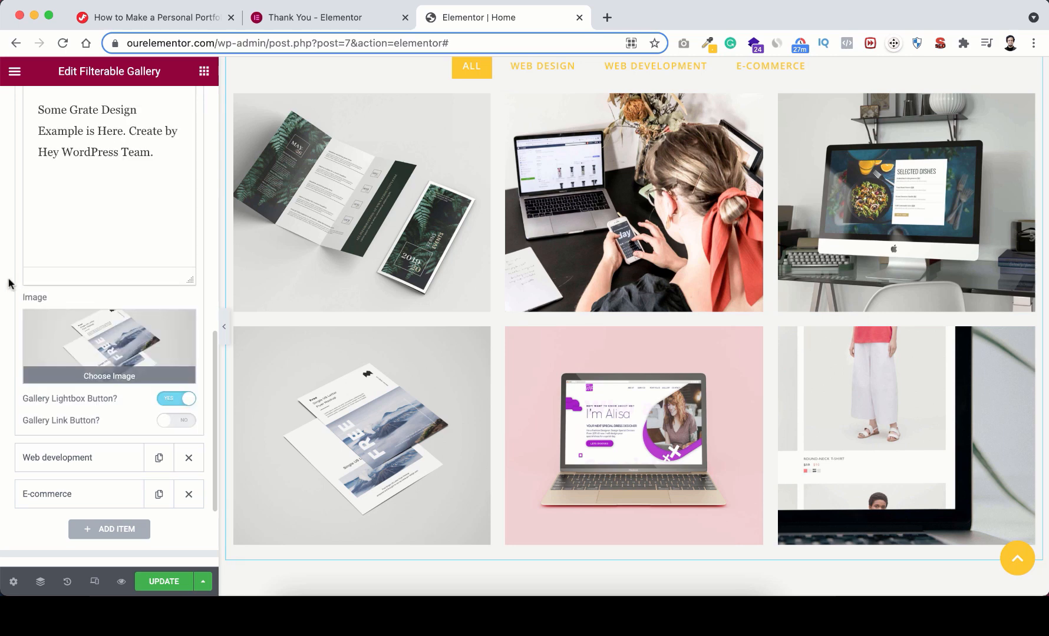
{"action": "scroll", "coordinate": [3, 274], "scroll_direction": "up", "scroll_amount": 7}
{"action": "scroll", "coordinate": [10, 276], "scroll_direction": "up", "scroll_amount": 1}
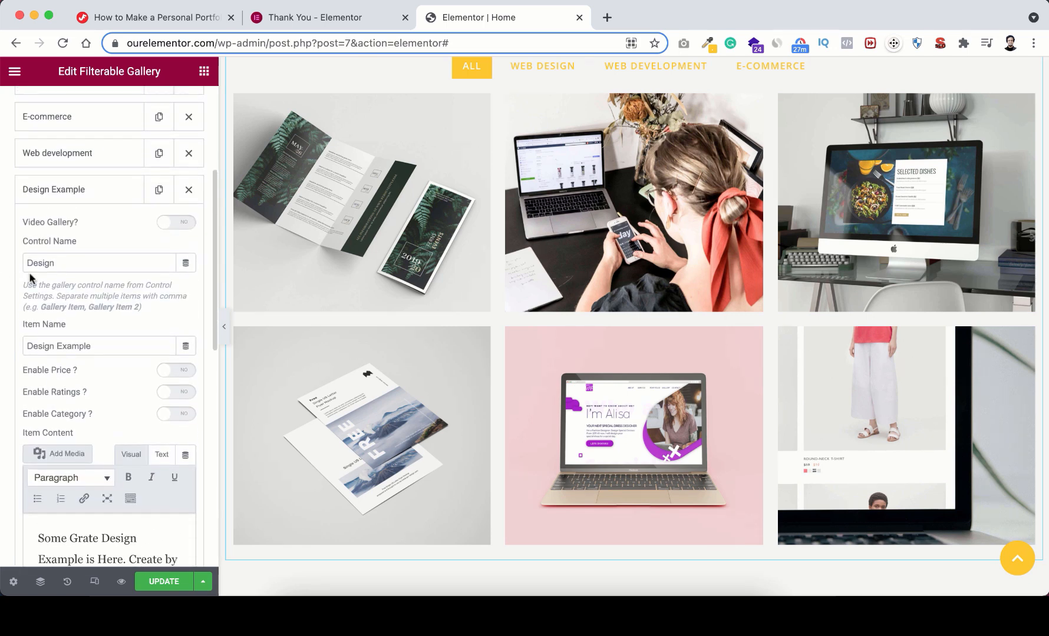
{"action": "left_click", "coordinate": [27, 263]}
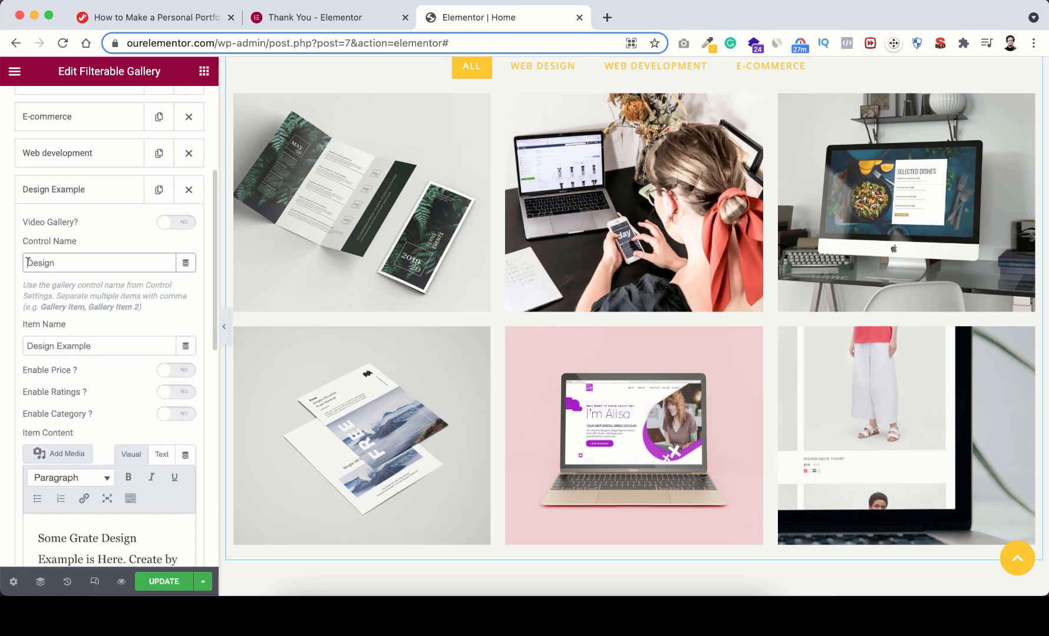
{"action": "type", "text": "Web"}
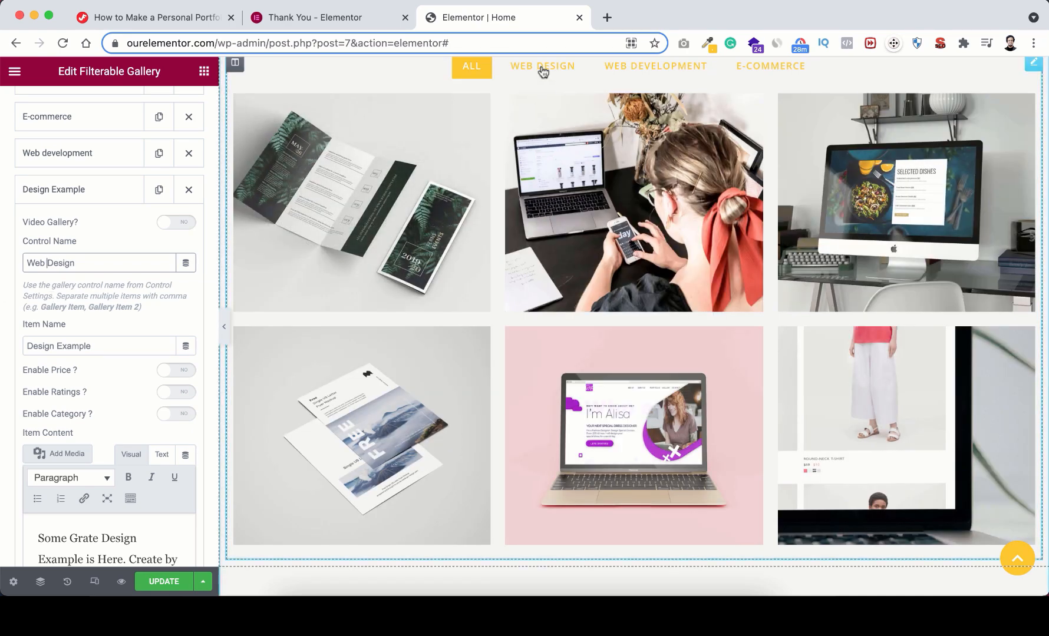
- Check the Web Design filter, switch back to ALL, and collapse the Design Example item
{"action": "left_click", "coordinate": [542, 70]}
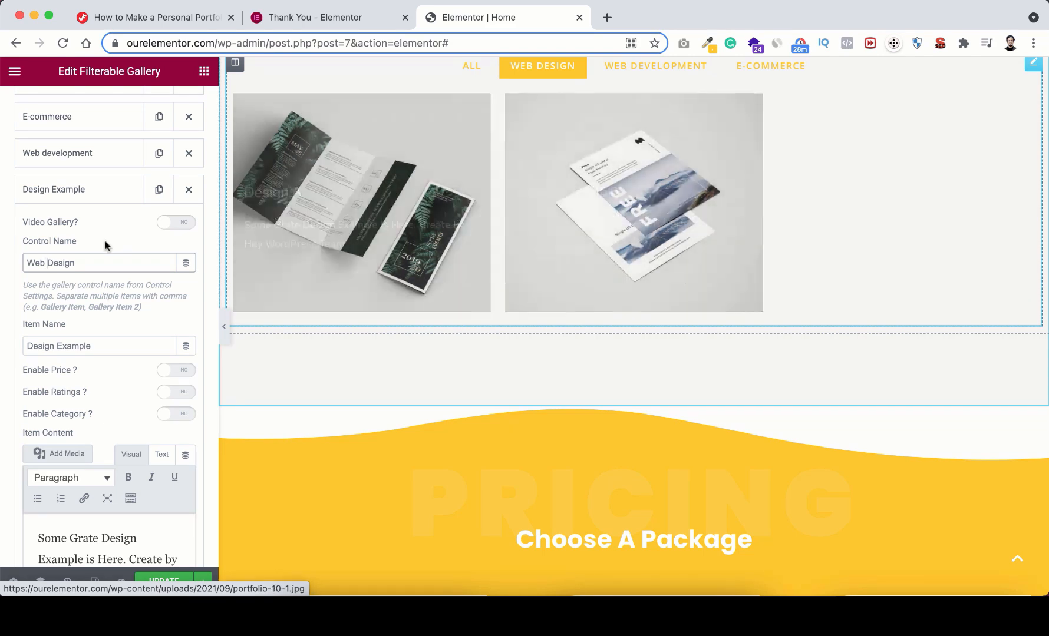
{"action": "left_click", "coordinate": [50, 263]}
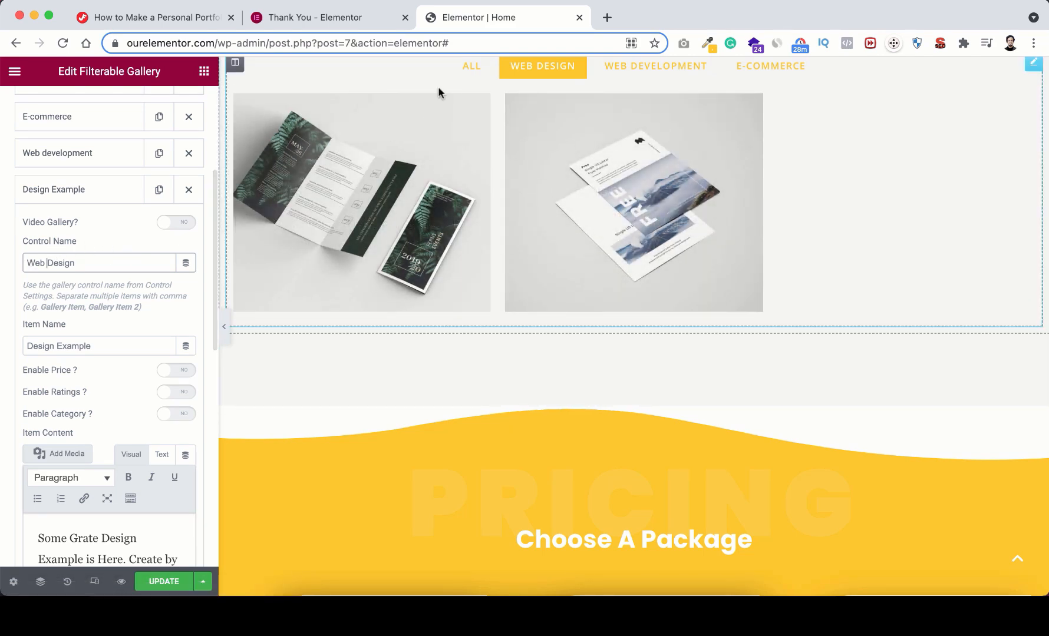
{"action": "left_click", "coordinate": [471, 66]}
{"action": "left_click", "coordinate": [100, 189]}
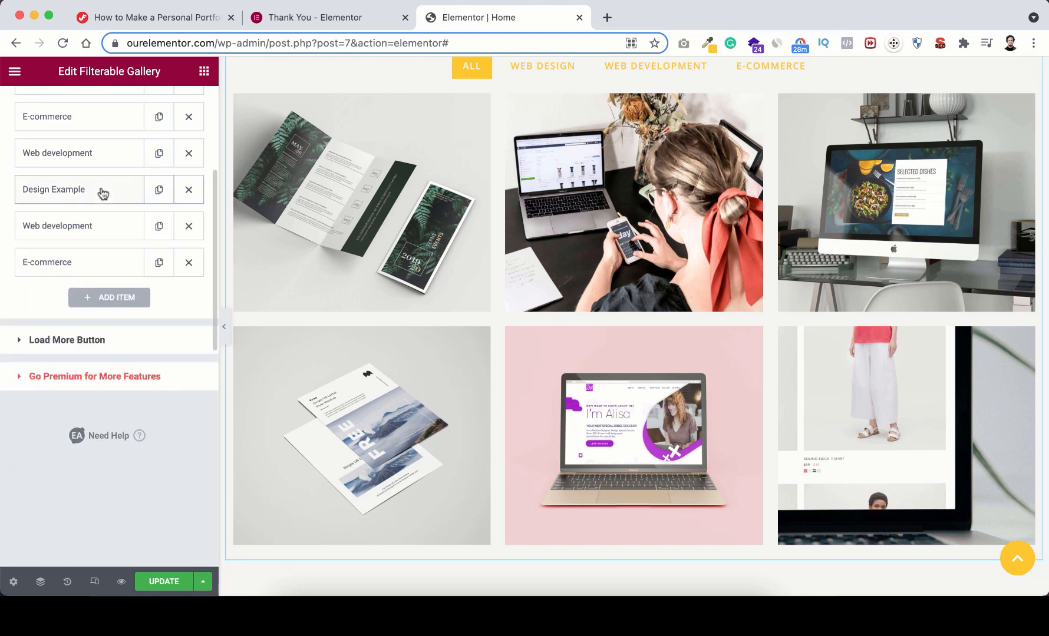
{"action": "scroll", "coordinate": [30, 273], "scroll_direction": "up", "scroll_amount": 5}
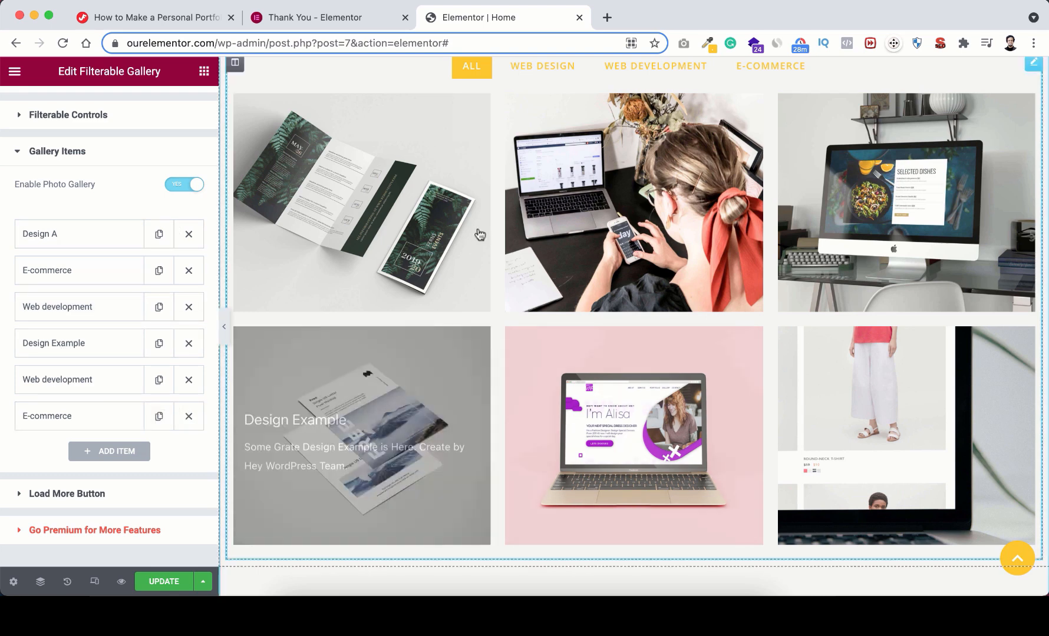
{"action": "scroll", "coordinate": [498, 399], "scroll_direction": "down", "scroll_amount": 7}
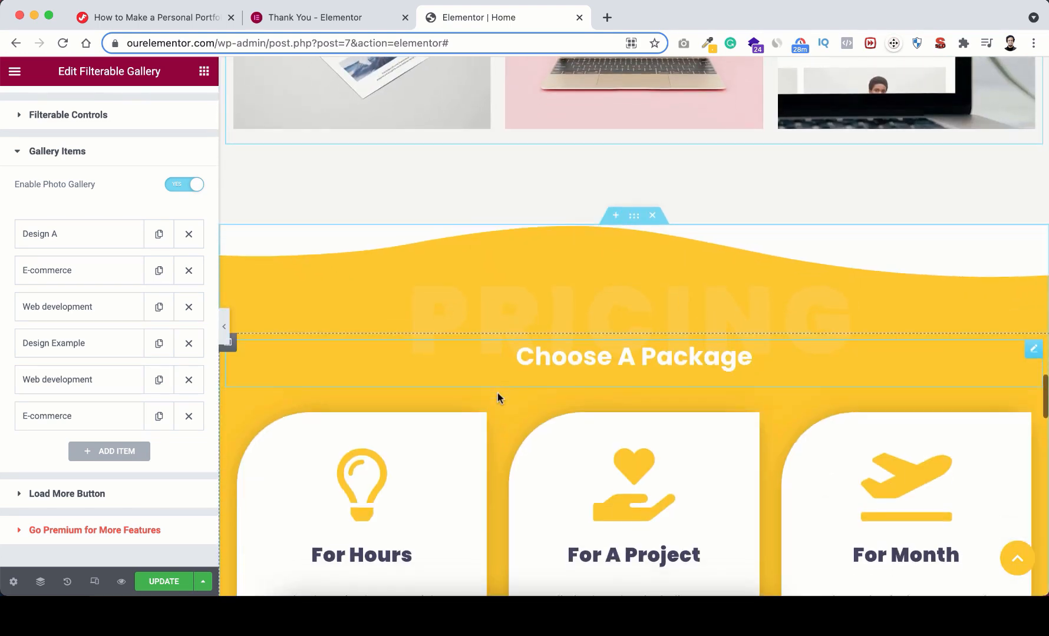
- Open the For Hours ($85/HOUR) pricing card's description in the Text Editor panel
{"action": "scroll", "coordinate": [498, 398], "scroll_direction": "down", "scroll_amount": 5}
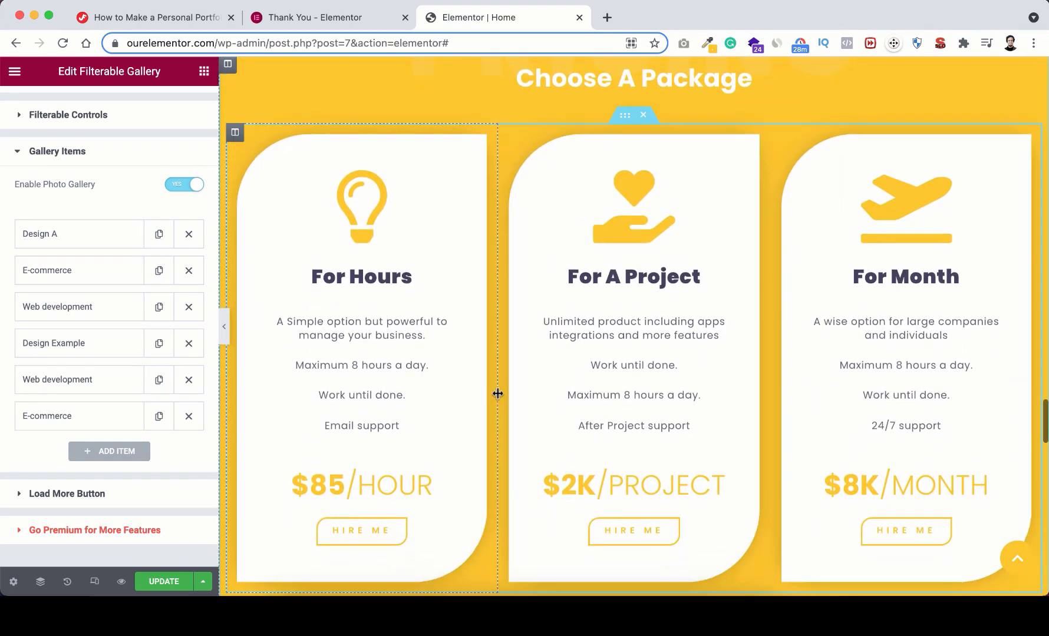
{"action": "scroll", "coordinate": [497, 394], "scroll_direction": "down", "scroll_amount": 1}
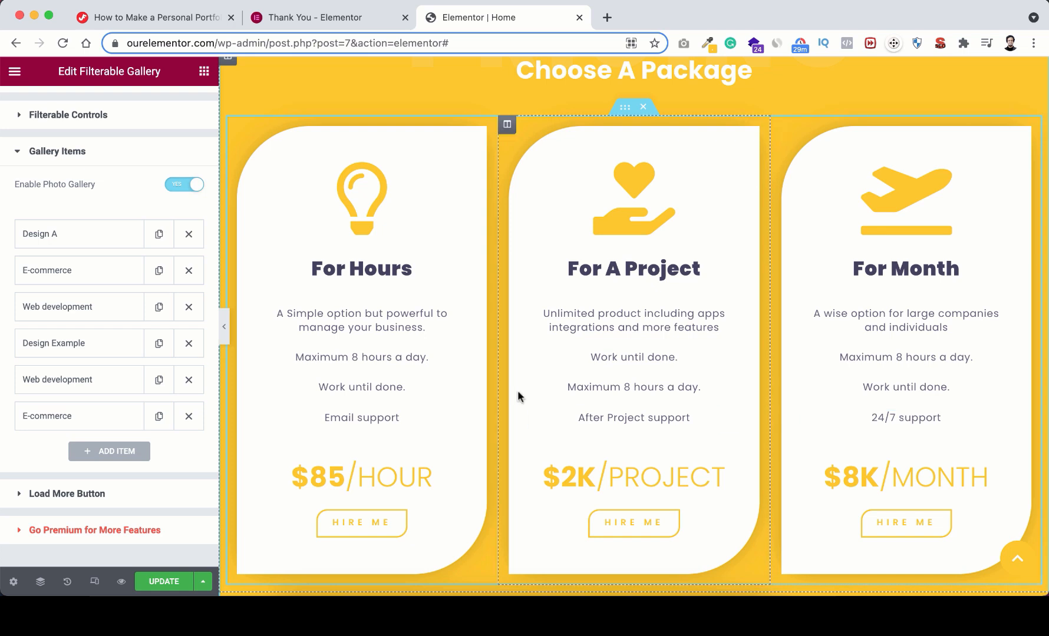
{"action": "left_click", "coordinate": [368, 317]}
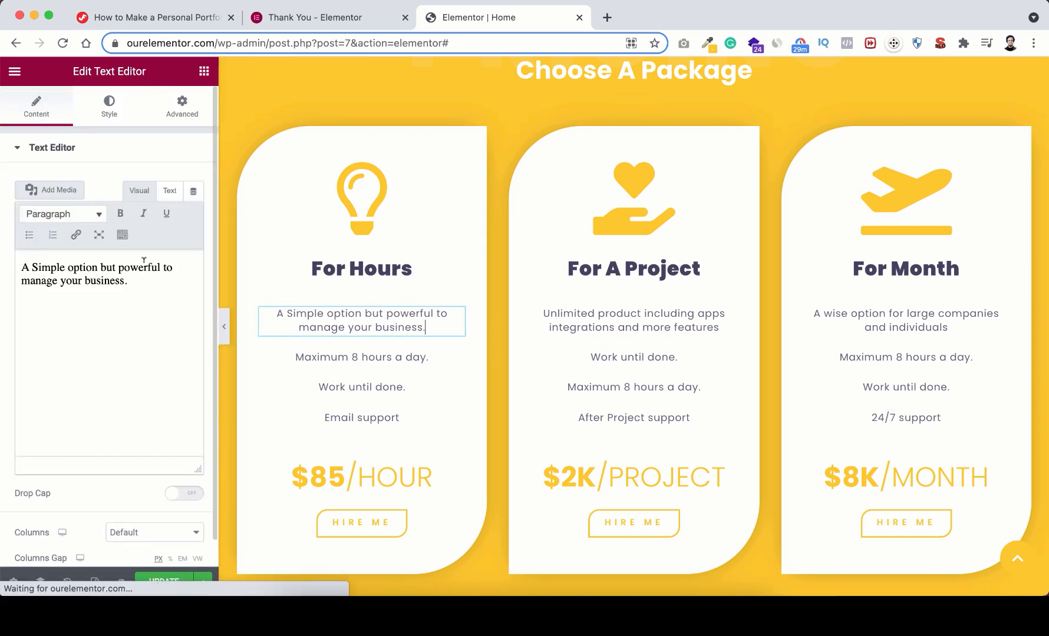
{"action": "scroll", "coordinate": [451, 434], "scroll_direction": "down", "scroll_amount": 3}
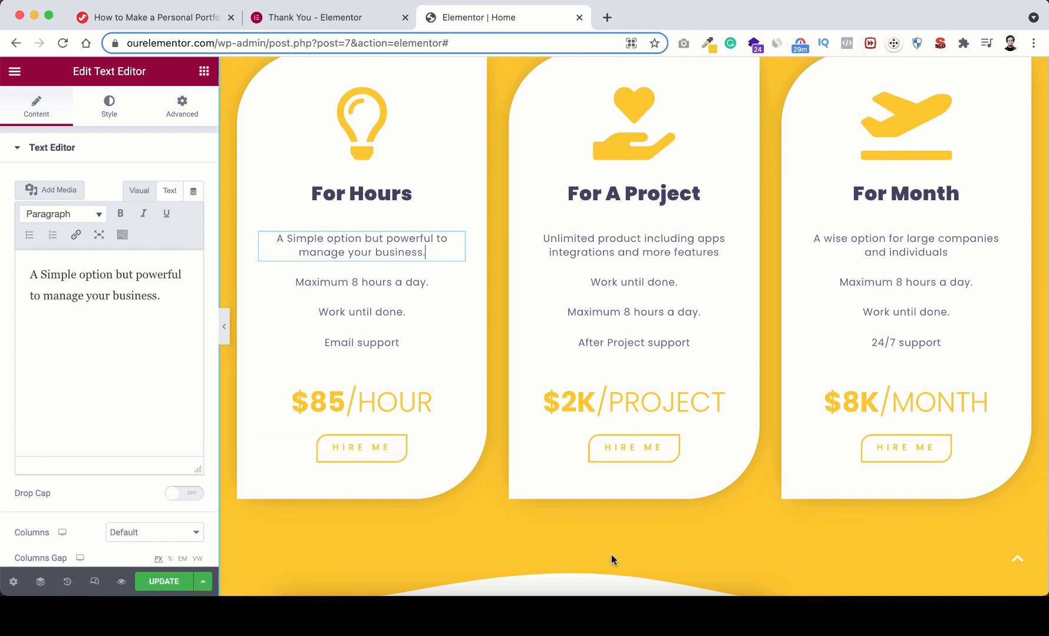
{"action": "scroll", "coordinate": [613, 557], "scroll_direction": "down", "scroll_amount": 8}
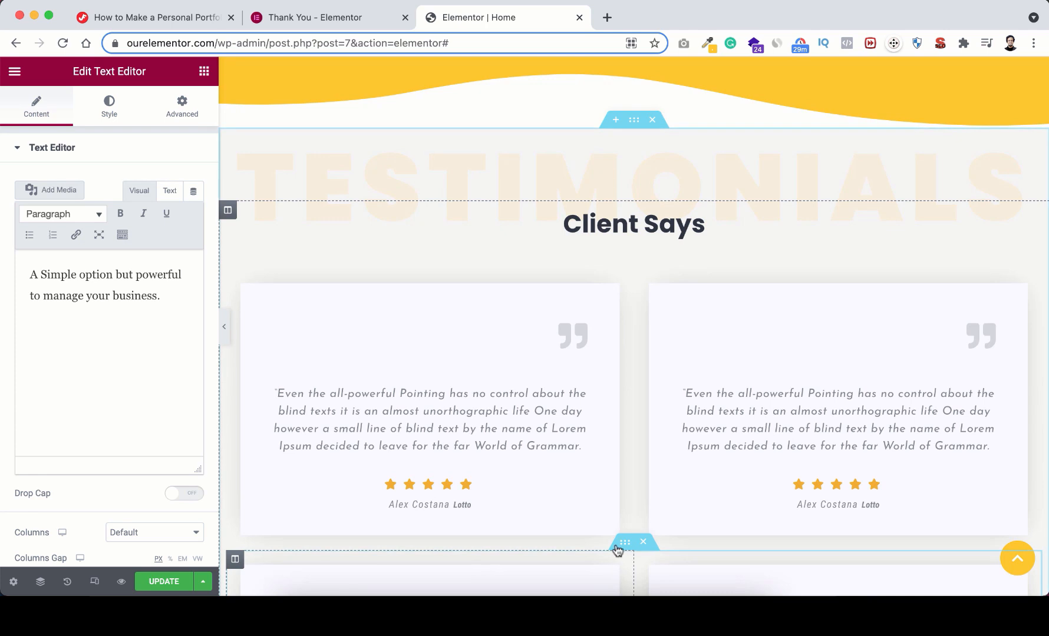
- Open the first testimonial's Testimonial Content and review its reviewer and company name fields
{"action": "scroll", "coordinate": [628, 512], "scroll_direction": "down", "scroll_amount": 2}
{"action": "scroll", "coordinate": [627, 511], "scroll_direction": "down", "scroll_amount": 2}
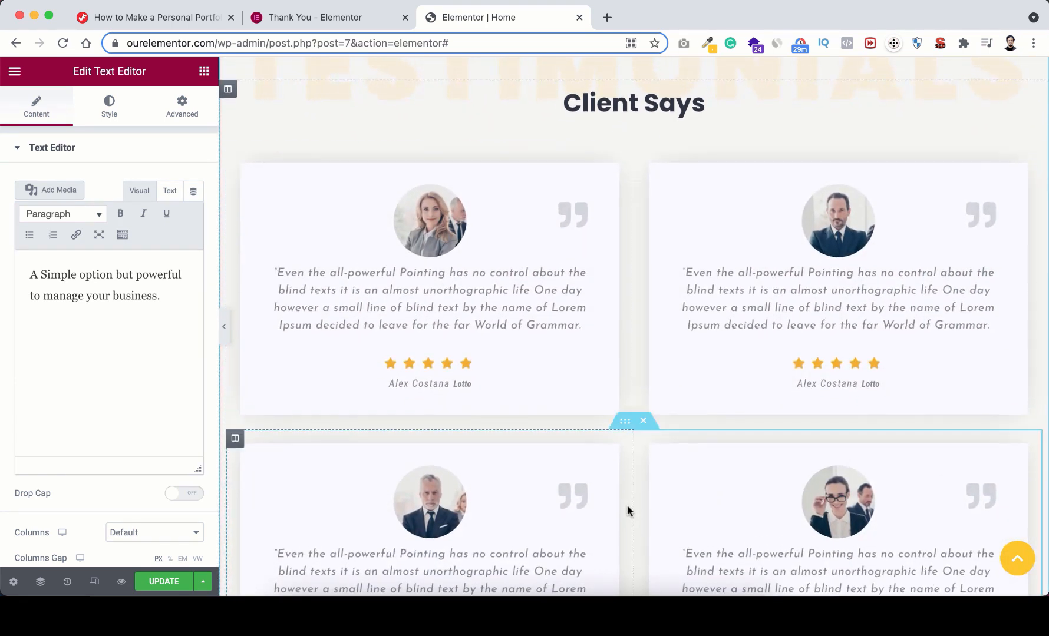
{"action": "scroll", "coordinate": [627, 511], "scroll_direction": "down", "scroll_amount": 1}
{"action": "scroll", "coordinate": [627, 510], "scroll_direction": "up", "scroll_amount": 1}
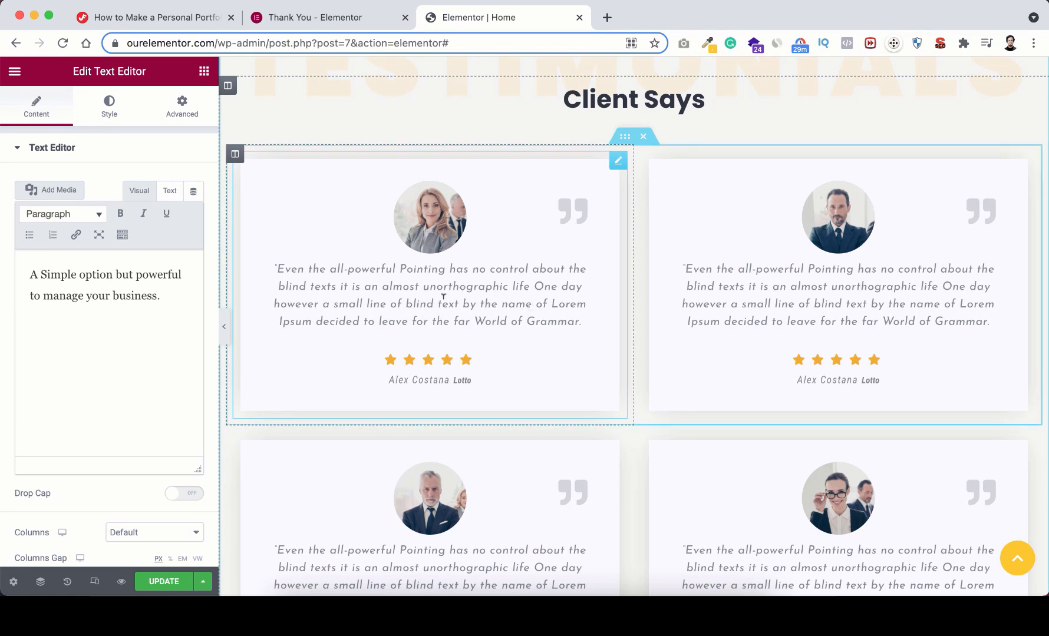
{"action": "left_click", "coordinate": [425, 267]}
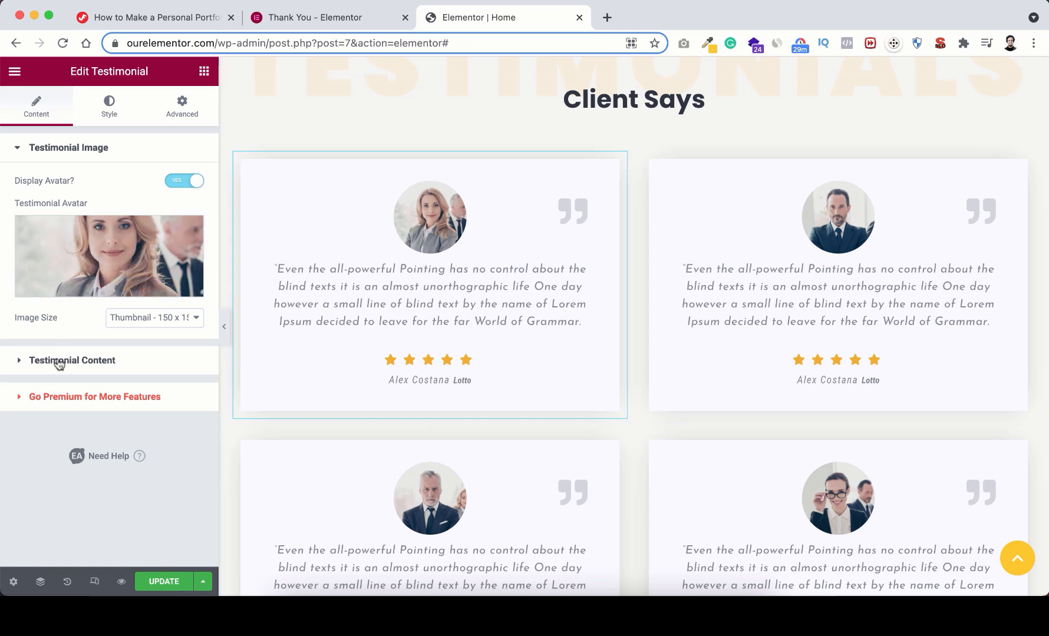
{"action": "left_click", "coordinate": [86, 359]}
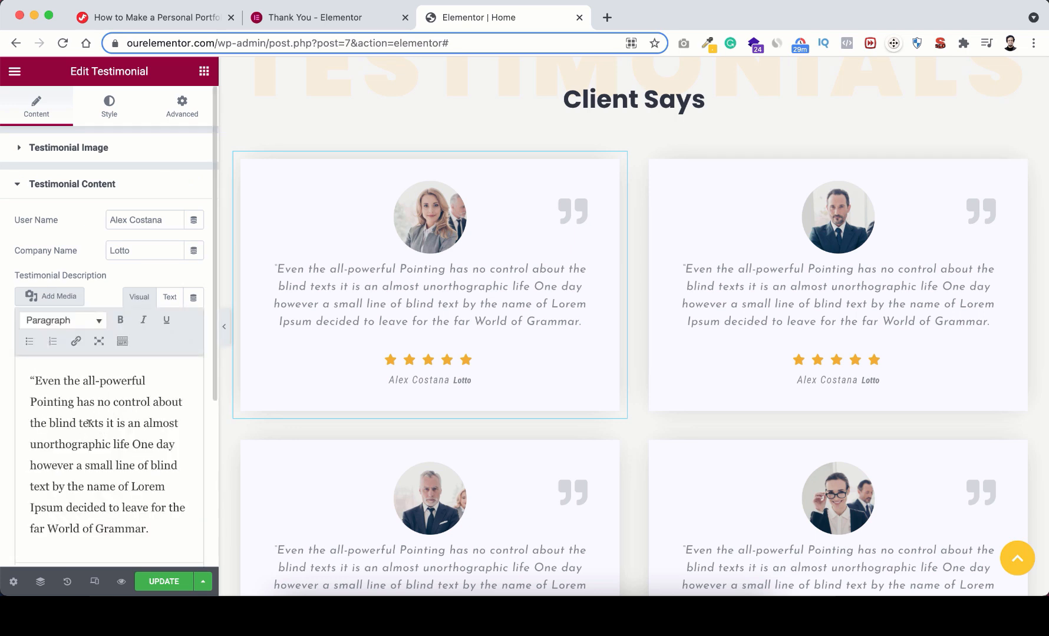
{"action": "left_click", "coordinate": [136, 219]}
{"action": "left_click", "coordinate": [144, 248]}
{"action": "scroll", "coordinate": [17, 451], "scroll_direction": "down", "scroll_amount": 5}
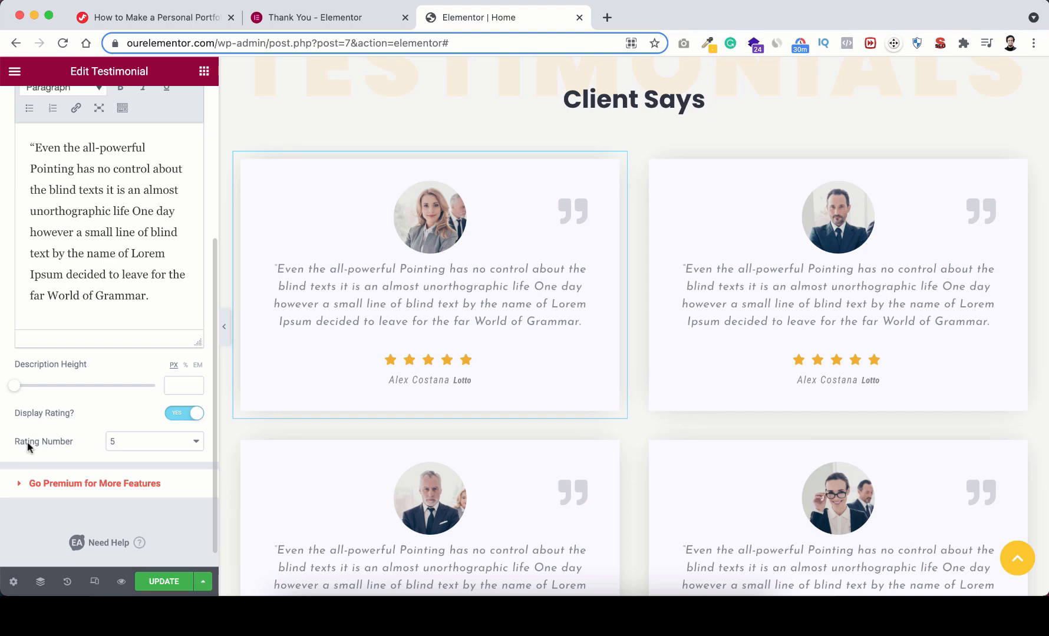
- Set the first testimonial's Rating Number to 4, then back to 5 stars
{"action": "left_click", "coordinate": [137, 443]}
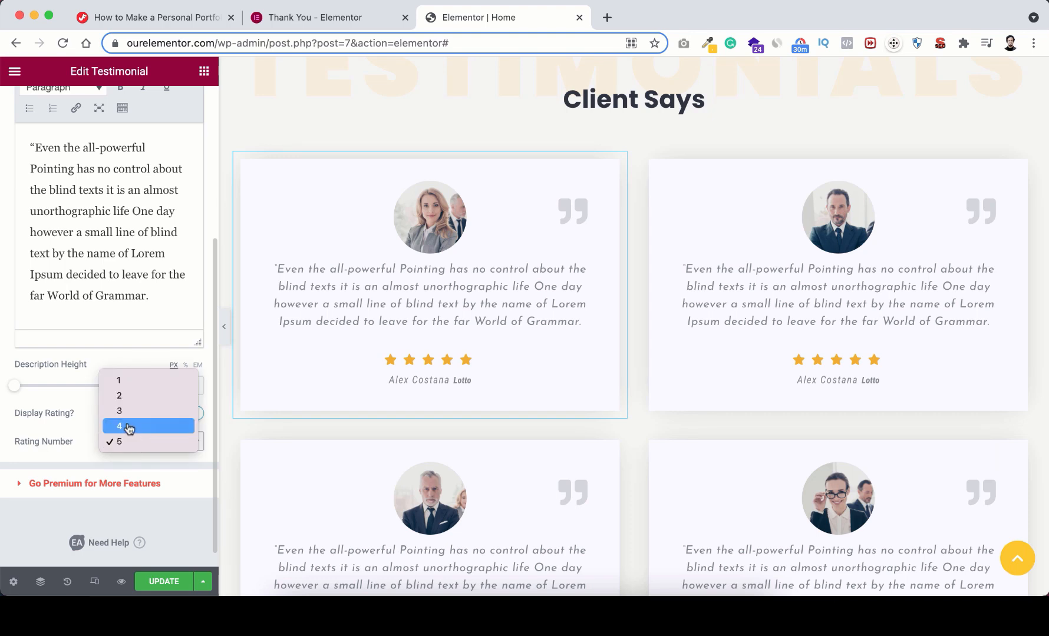
{"action": "left_click", "coordinate": [143, 441]}
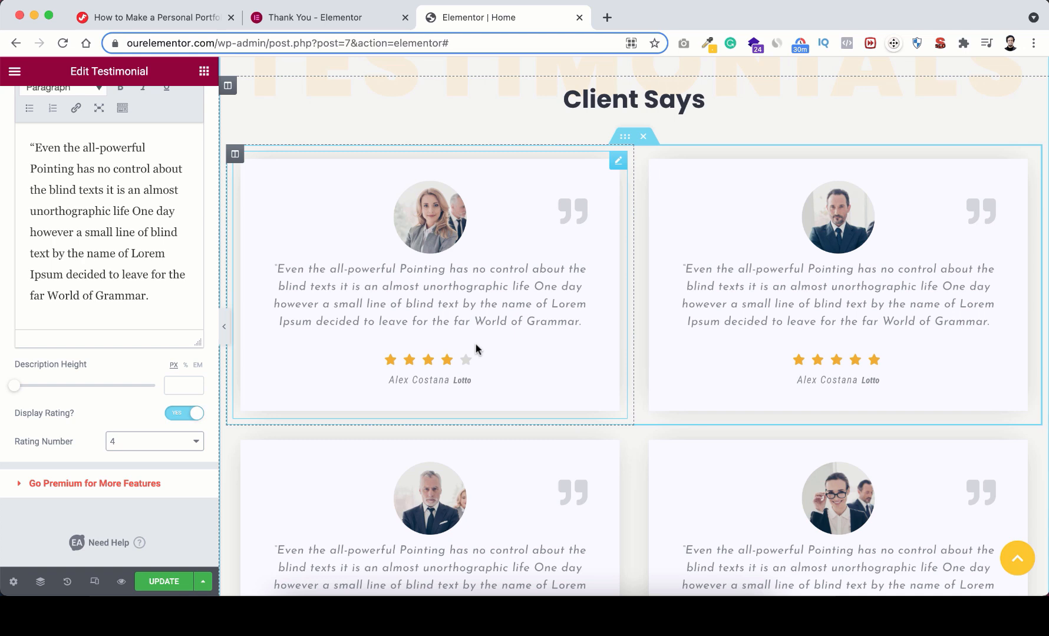
{"action": "left_click", "coordinate": [194, 441]}
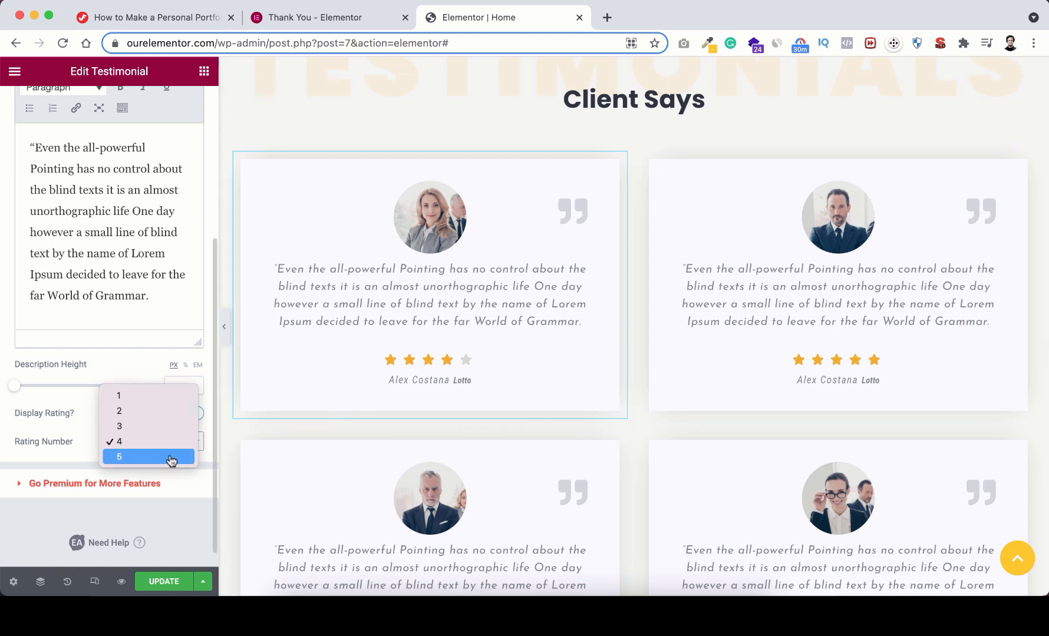
{"action": "left_click", "coordinate": [172, 458]}
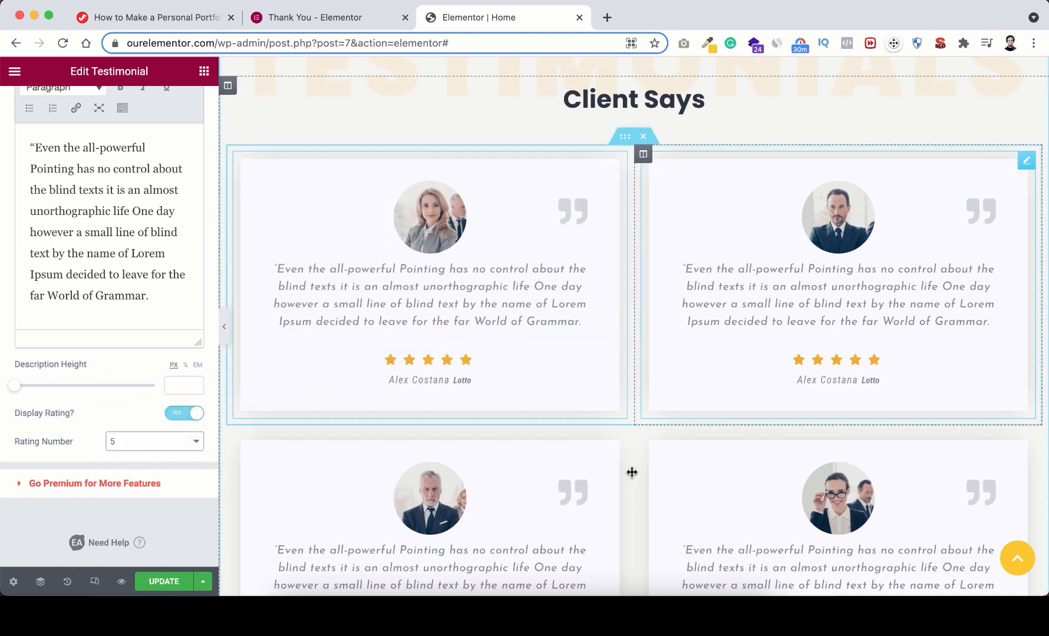
{"action": "scroll", "coordinate": [632, 473], "scroll_direction": "down", "scroll_amount": 5}
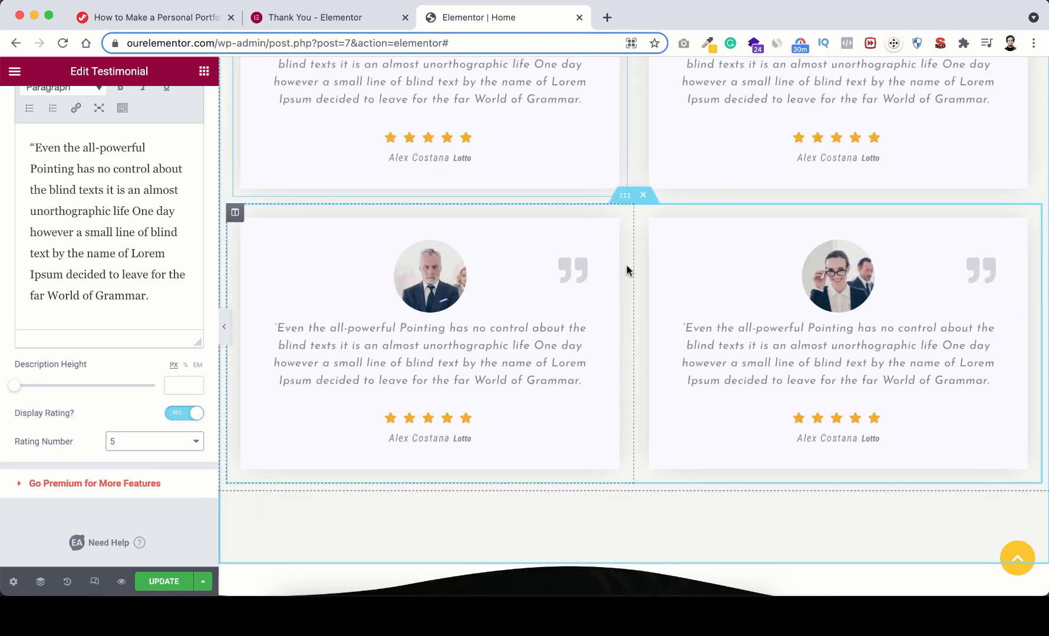
{"action": "scroll", "coordinate": [625, 271], "scroll_direction": "up", "scroll_amount": 2}
{"action": "scroll", "coordinate": [625, 271], "scroll_direction": "down", "scroll_amount": 2}
{"action": "scroll", "coordinate": [626, 270], "scroll_direction": "up", "scroll_amount": 1}
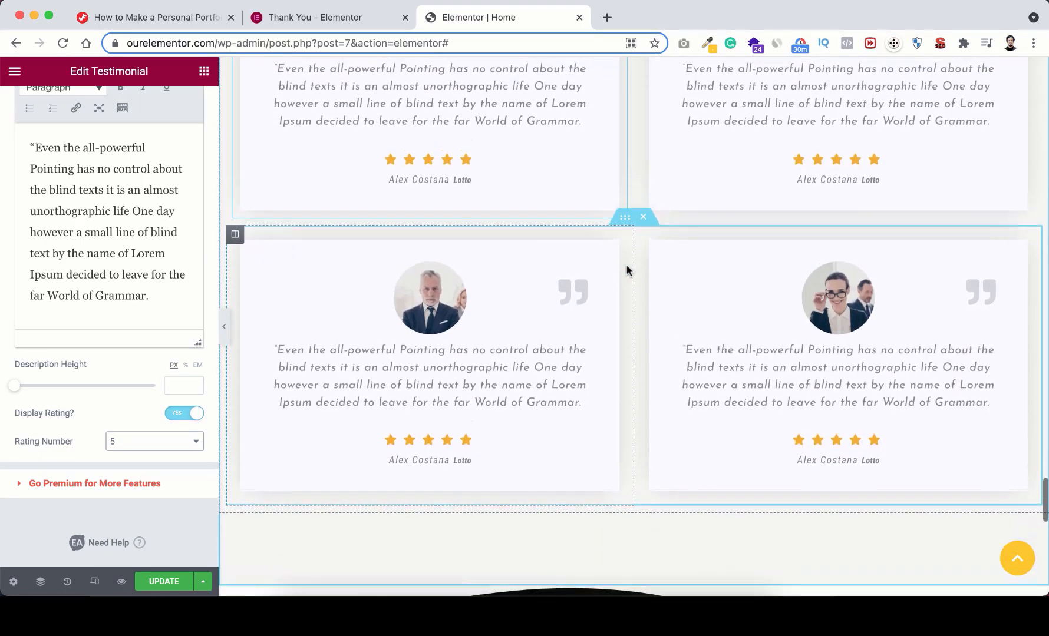
{"action": "scroll", "coordinate": [626, 265], "scroll_direction": "up", "scroll_amount": 1}
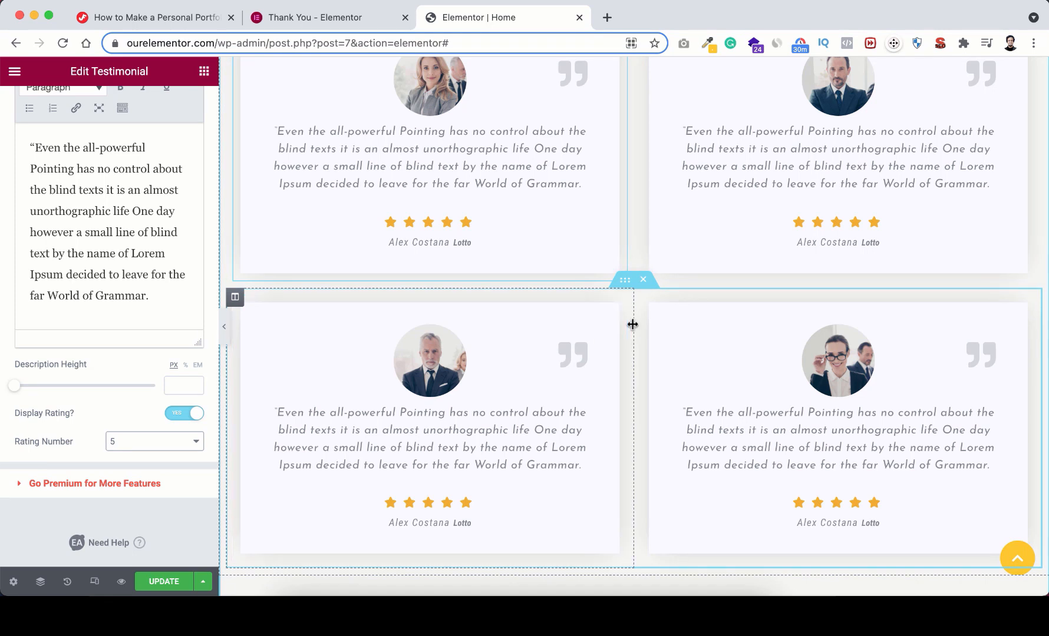
{"action": "scroll", "coordinate": [632, 324], "scroll_direction": "down", "scroll_amount": 1}
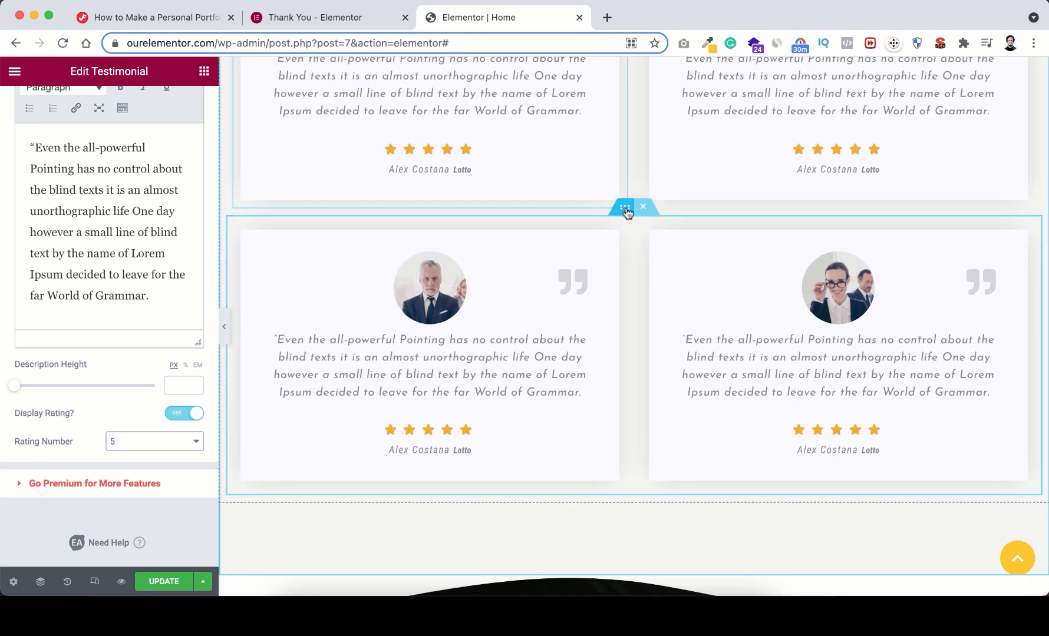
- Duplicate the lower testimonial inner section, then delete the duplicated copy
{"action": "right_click", "coordinate": [626, 213]}
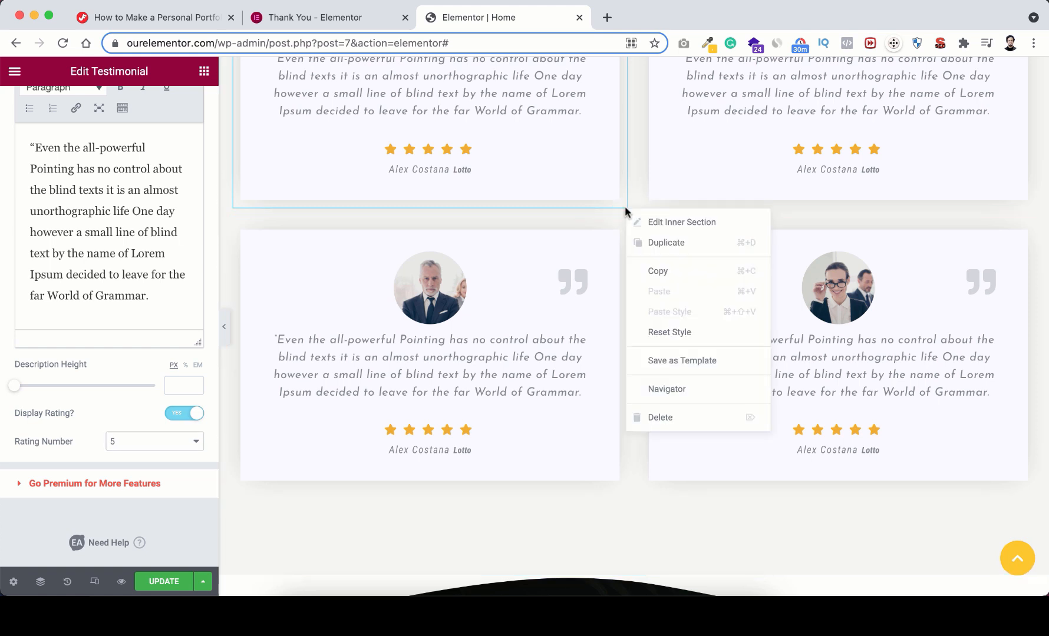
{"action": "left_click", "coordinate": [656, 243]}
{"action": "scroll", "coordinate": [625, 370], "scroll_direction": "down", "scroll_amount": 2}
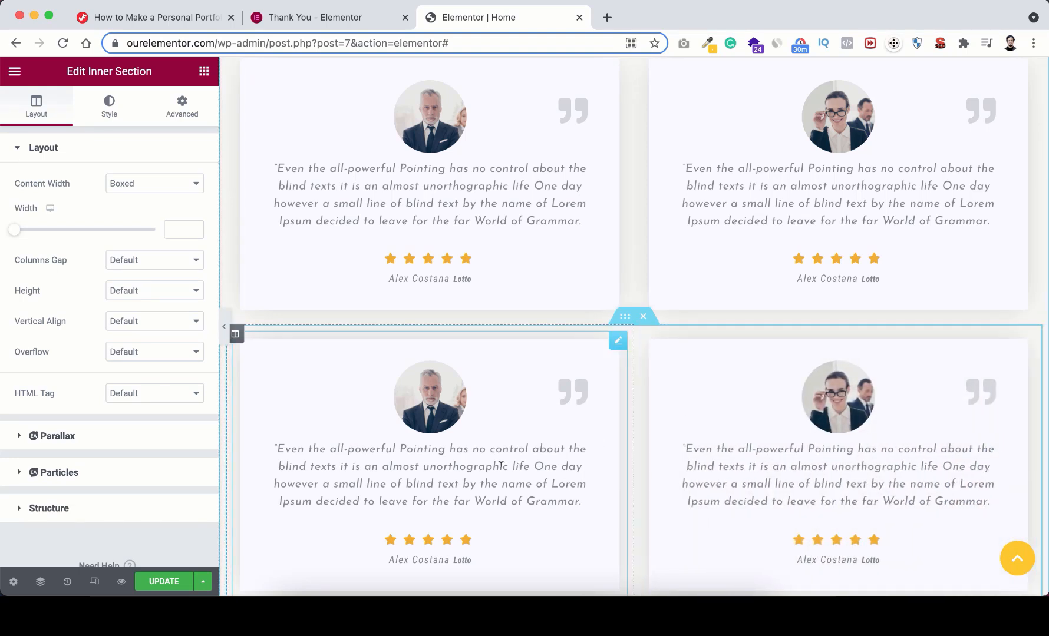
{"action": "left_click", "coordinate": [399, 419]}
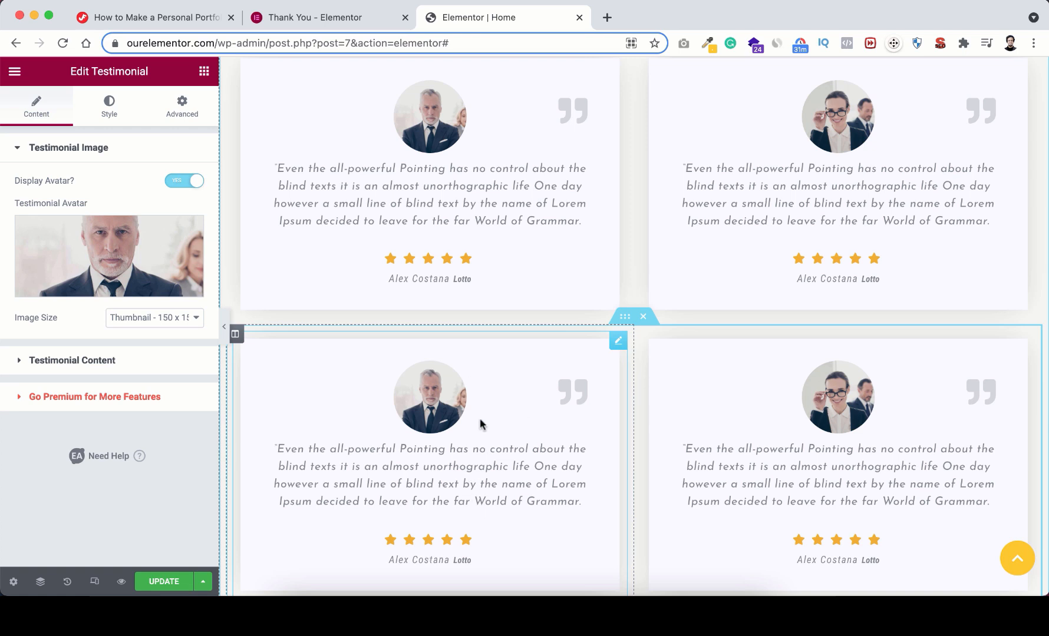
{"action": "left_click", "coordinate": [643, 320]}
{"action": "scroll", "coordinate": [605, 443], "scroll_direction": "down", "scroll_amount": 5}
{"action": "scroll", "coordinate": [606, 443], "scroll_direction": "down", "scroll_amount": 3}
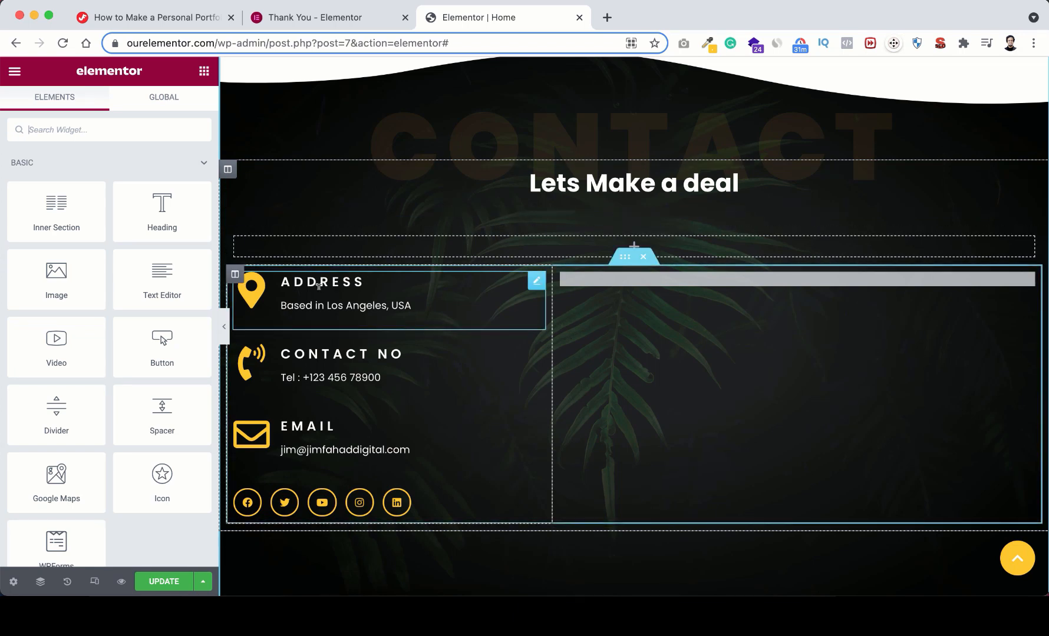
- Review the Contact No, Email and Social Icons widgets, then open the editor's main menu
{"action": "left_click", "coordinate": [318, 350]}
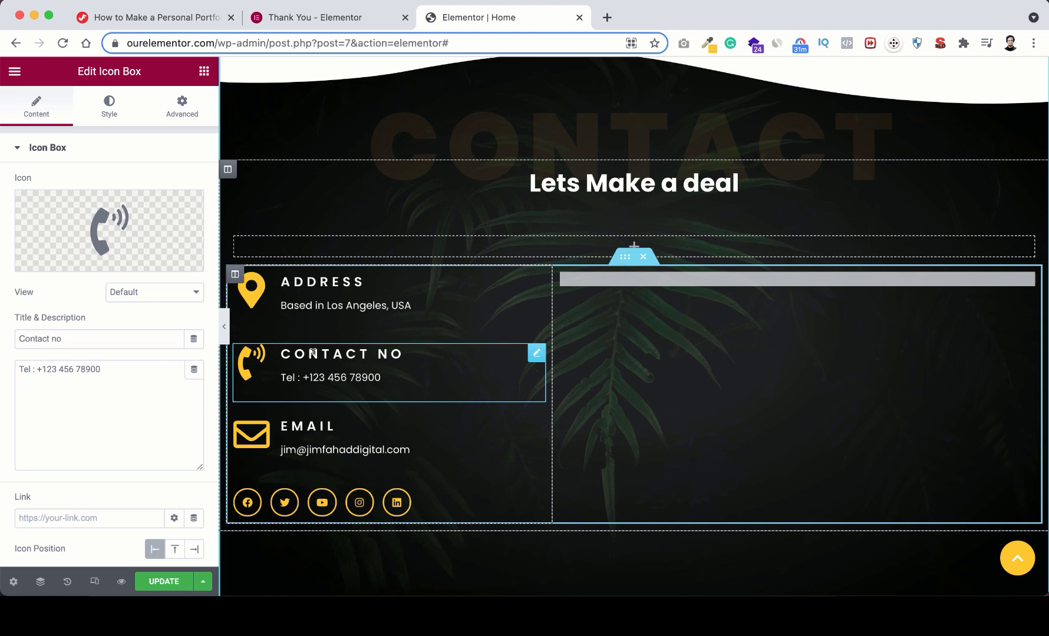
{"action": "left_click_drag", "start_coordinate": [74, 335], "coordinate": [12, 339]}
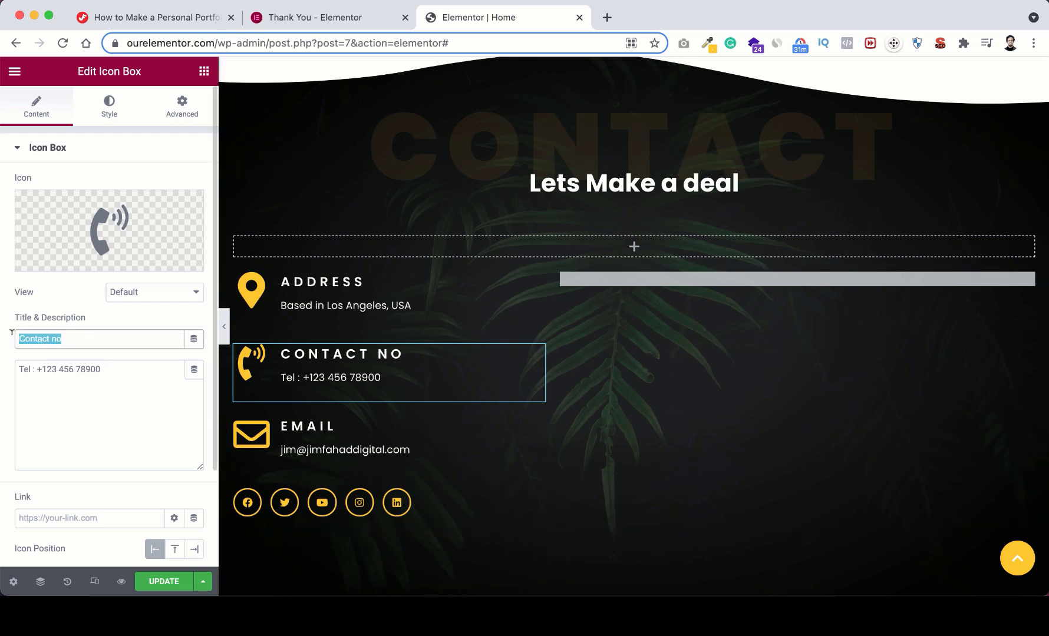
{"action": "left_click_drag", "start_coordinate": [109, 369], "coordinate": [16, 366]}
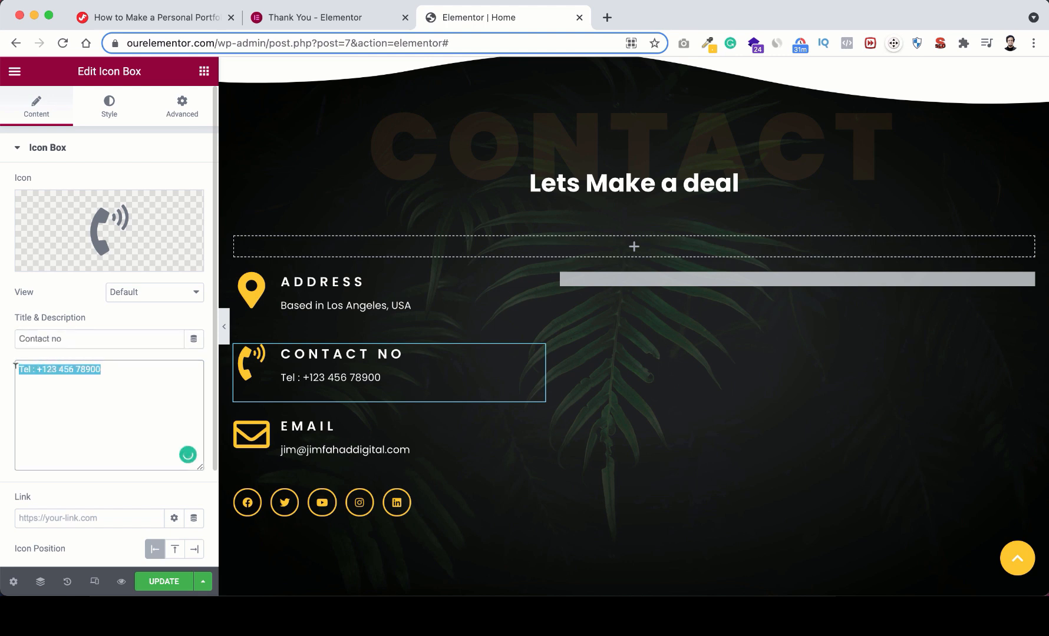
{"action": "left_click", "coordinate": [322, 447]}
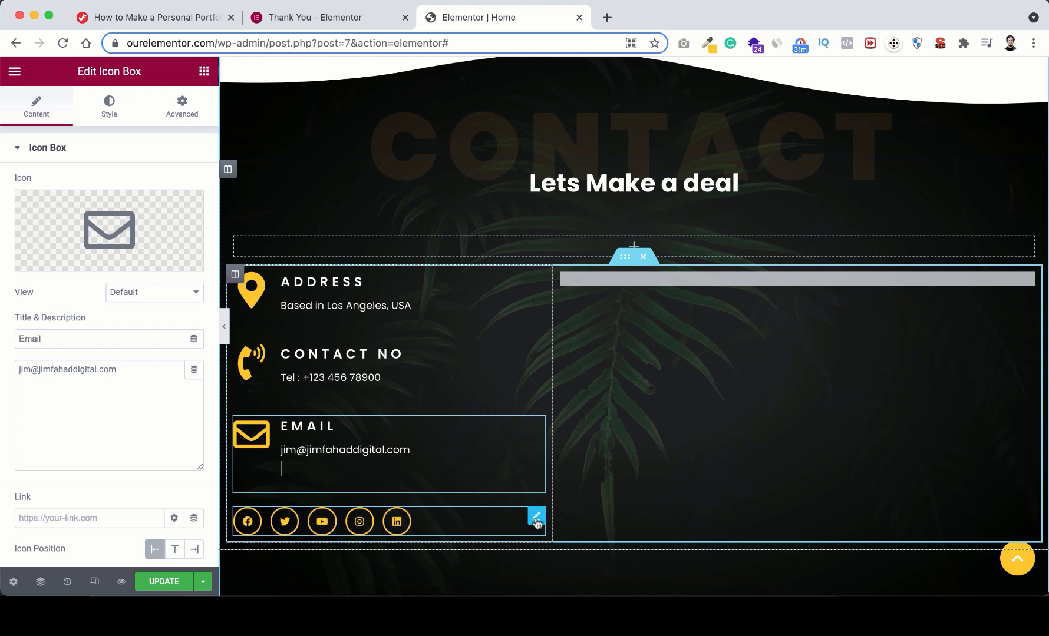
{"action": "left_click", "coordinate": [536, 523]}
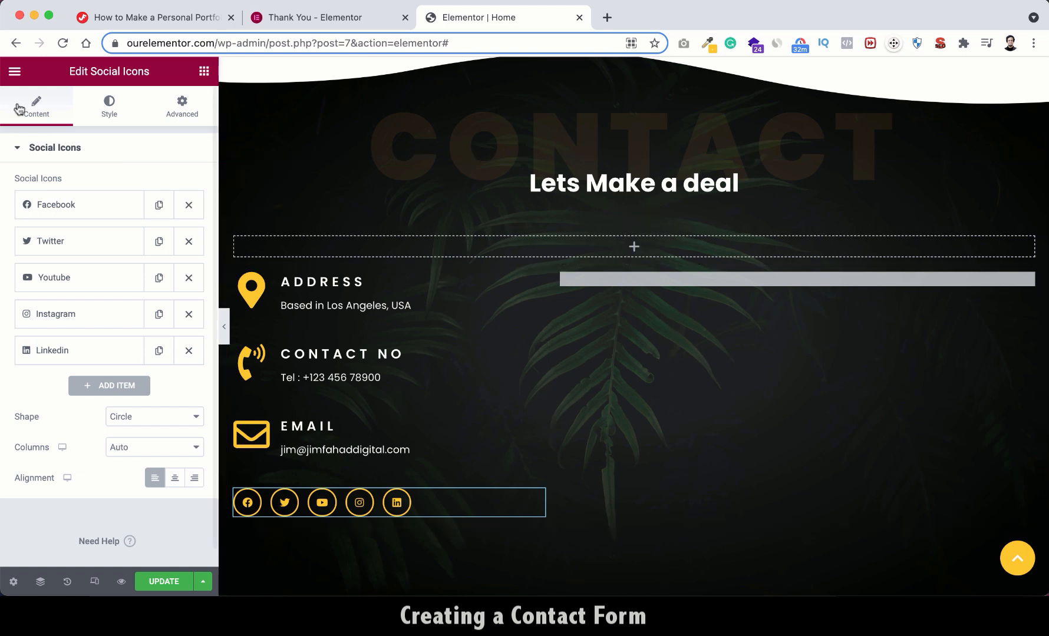
{"action": "left_click", "coordinate": [13, 73]}
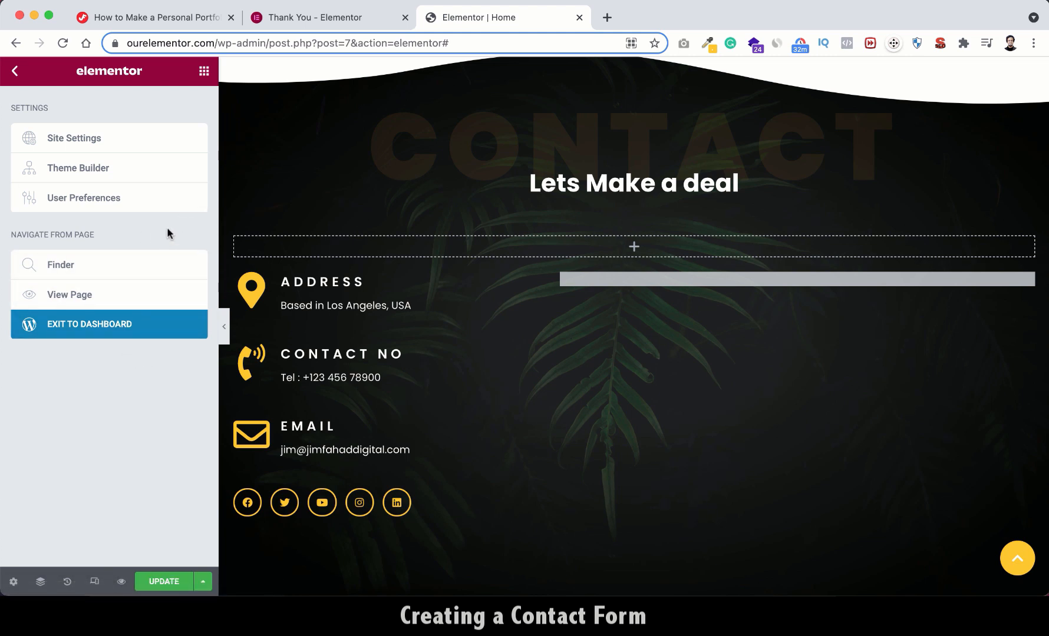
- Copy the wp-admin address and load the WordPress dashboard in a new browser tab
{"action": "left_click", "coordinate": [261, 42]}
{"action": "left_click", "coordinate": [262, 42]}
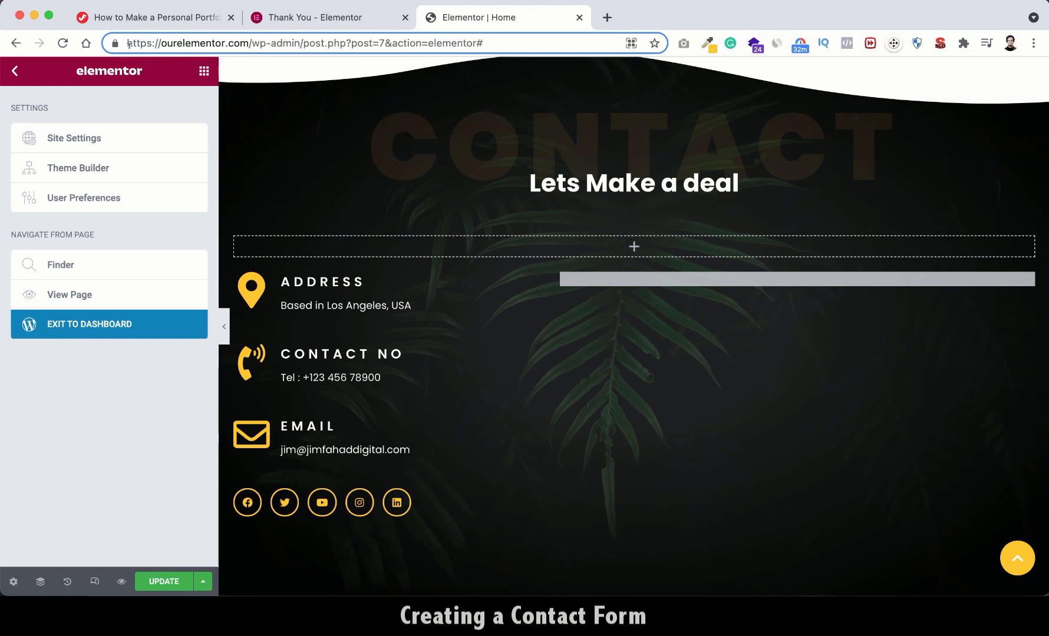
{"action": "left_click_drag", "start_coordinate": [127, 44], "coordinate": [297, 42]}
{"action": "key", "text": "super+c"}
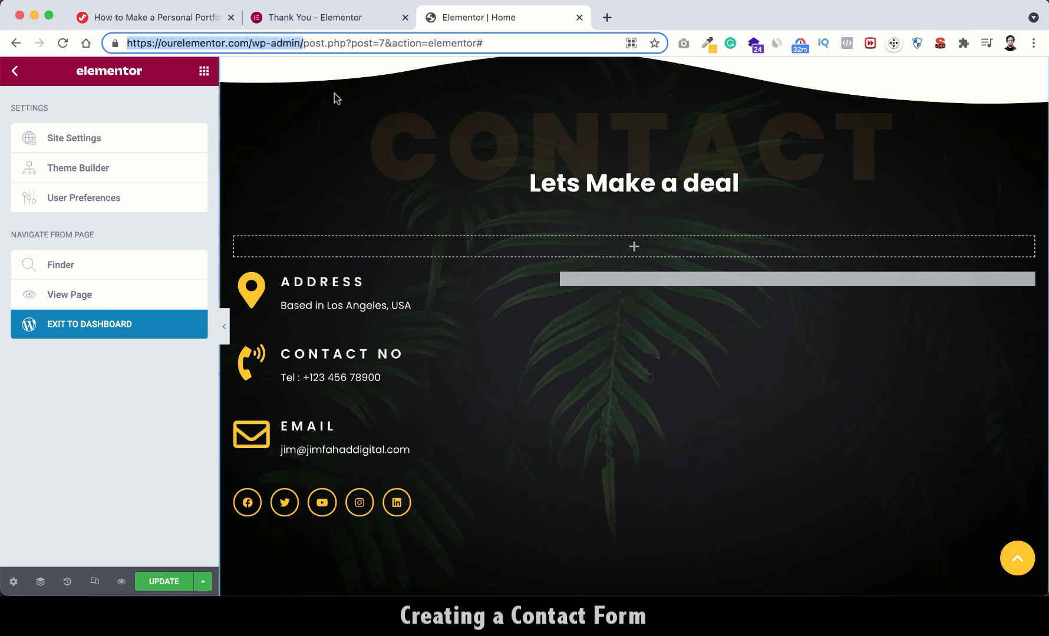
{"action": "left_click", "coordinate": [608, 22]}
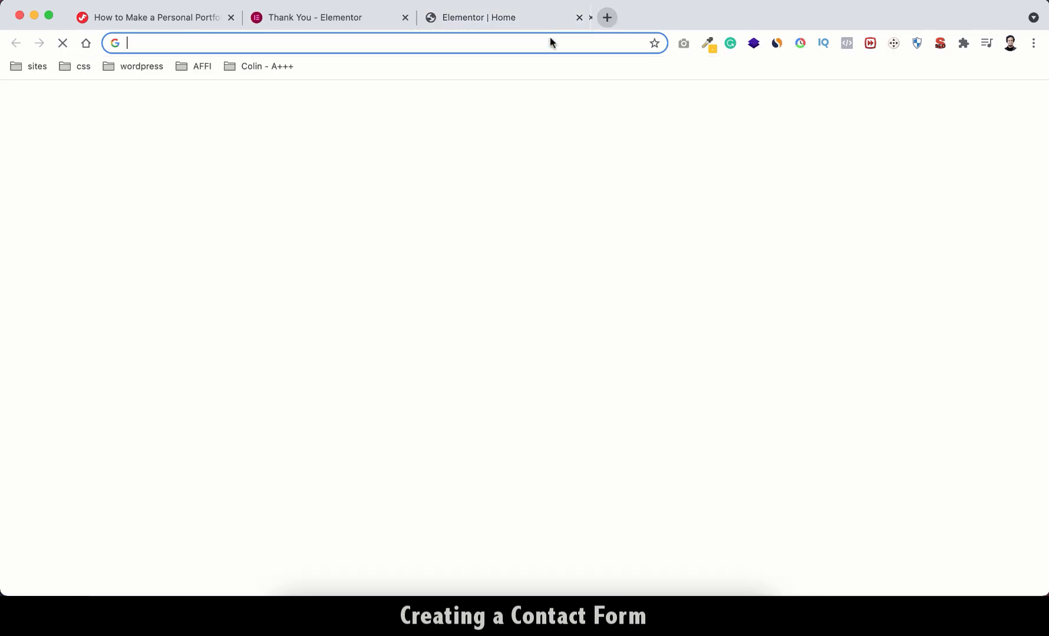
{"action": "left_click", "coordinate": [396, 45]}
{"action": "key", "text": "super+v"}
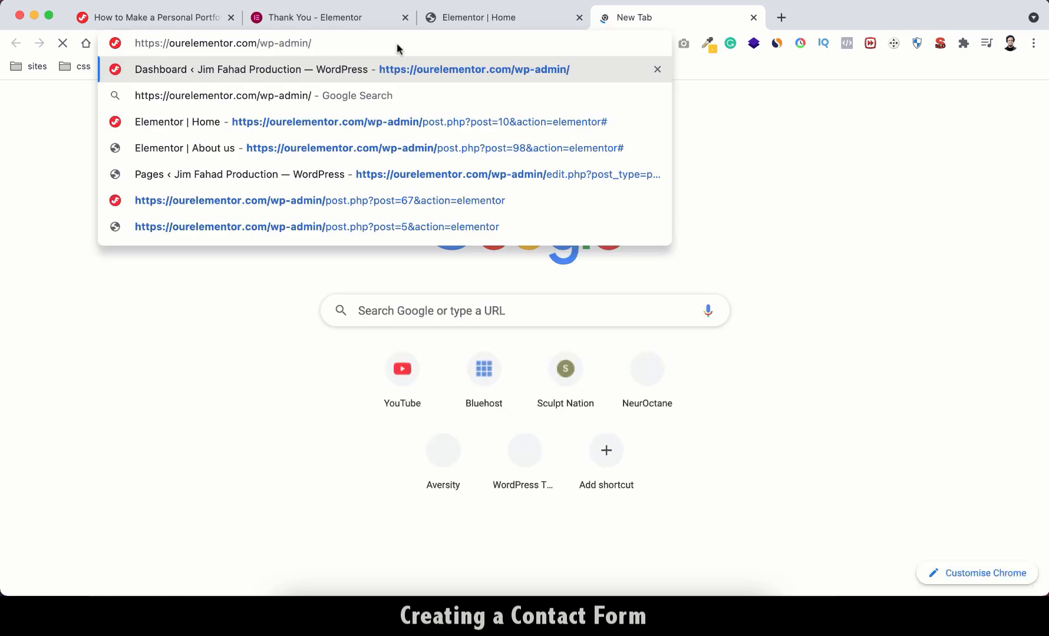
{"action": "key", "text": "Return"}
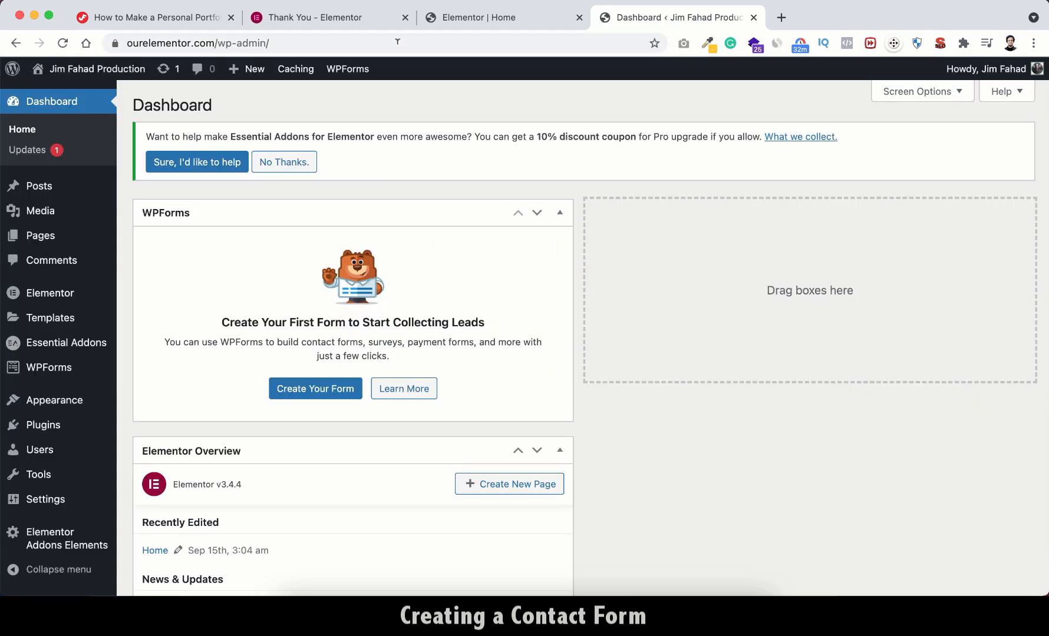
{"action": "left_click", "coordinate": [500, 19]}
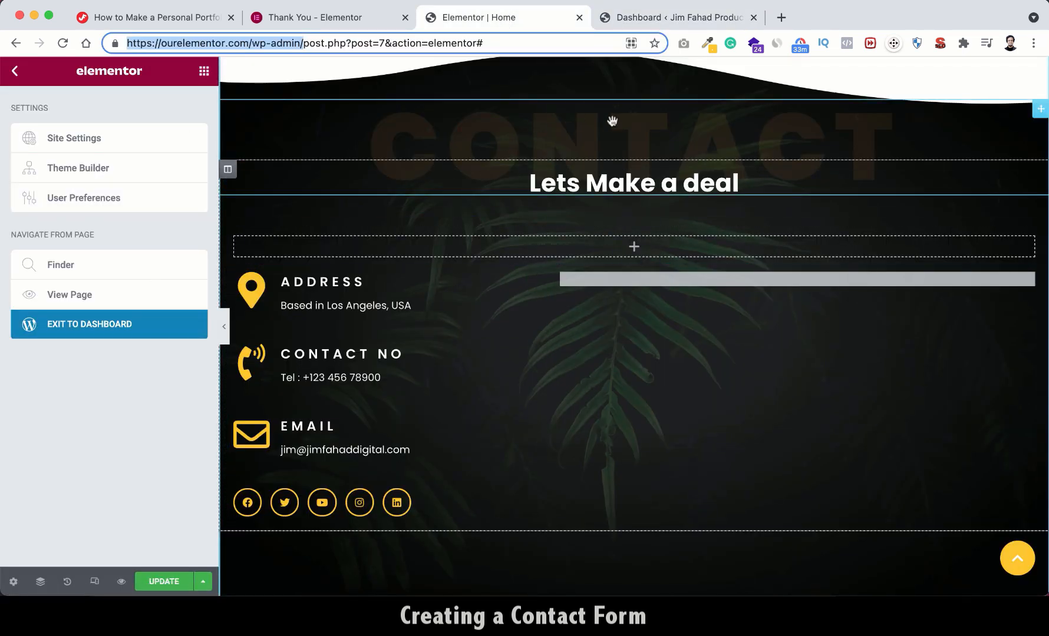
{"action": "left_click", "coordinate": [648, 21]}
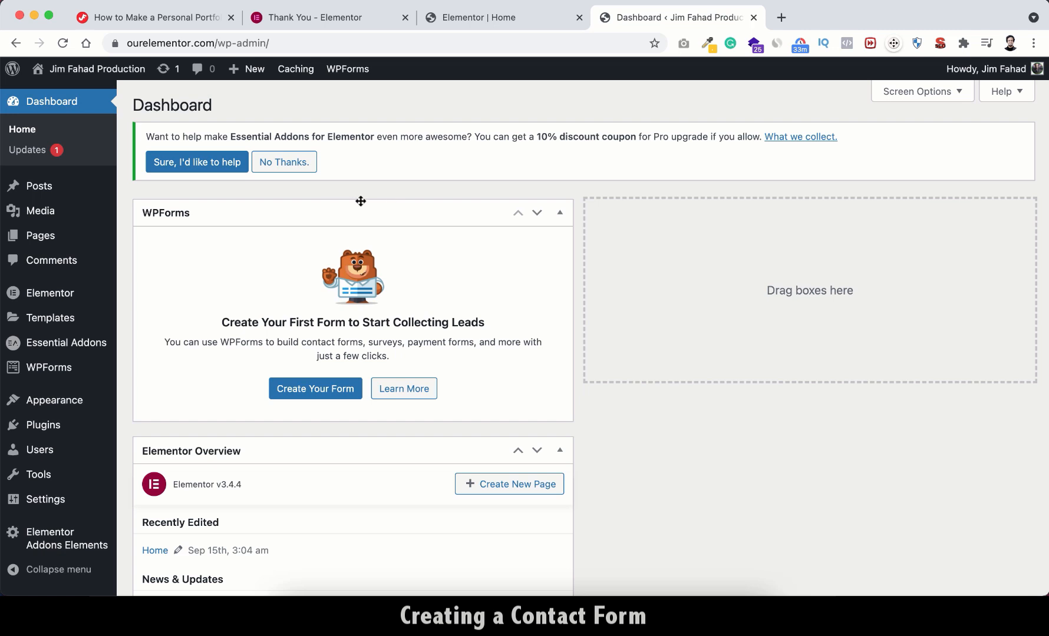
{"action": "mouse_move", "coordinate": [36, 373]}
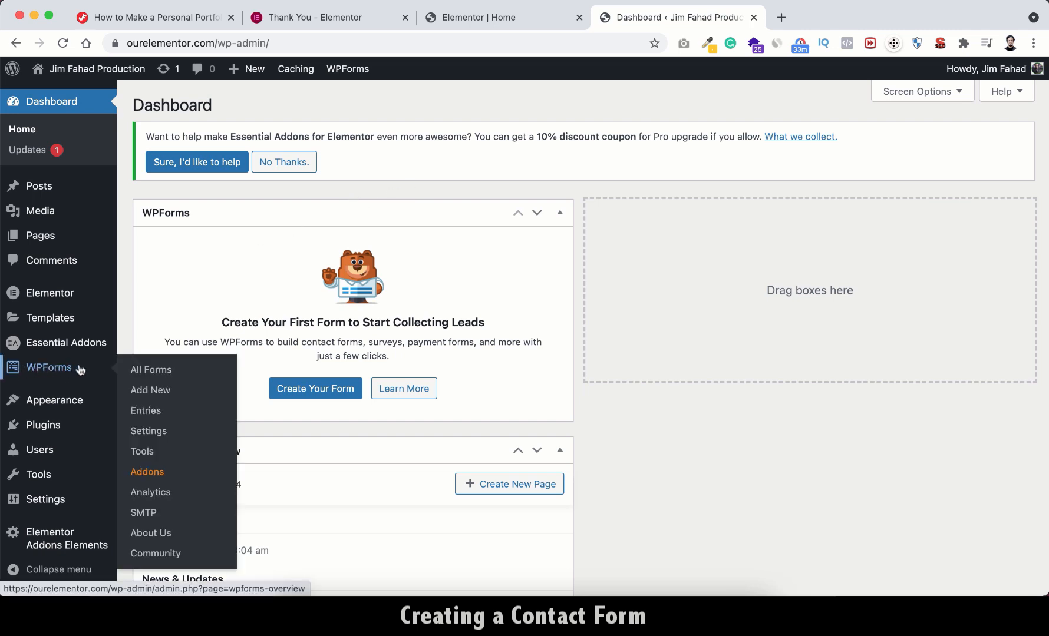
- Create a new WPForms form from the Simple Contact Form template
{"action": "left_click", "coordinate": [142, 390]}
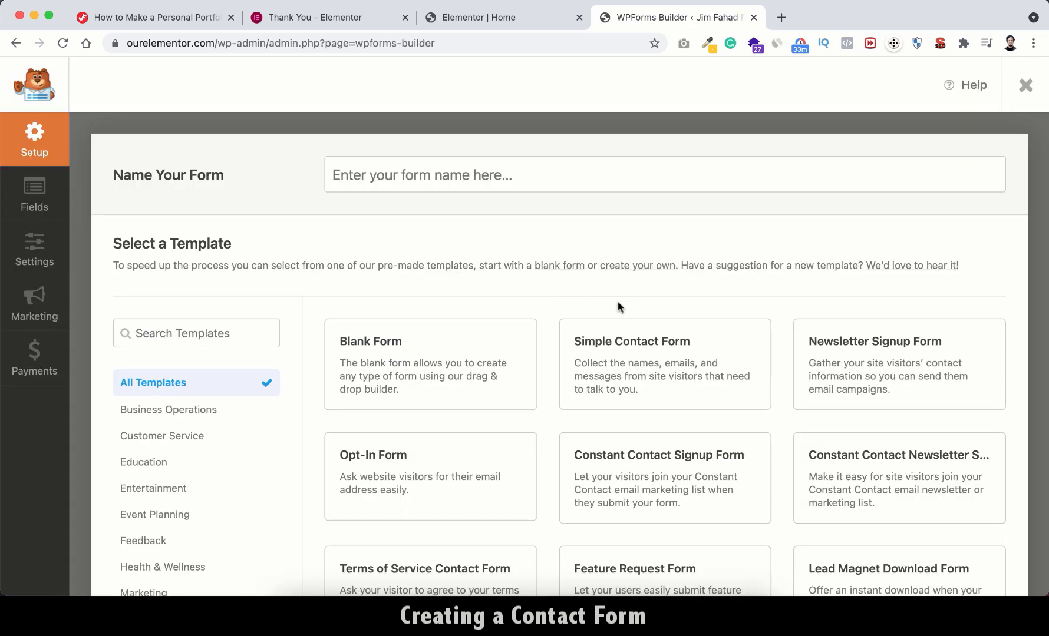
{"action": "mouse_move", "coordinate": [644, 345]}
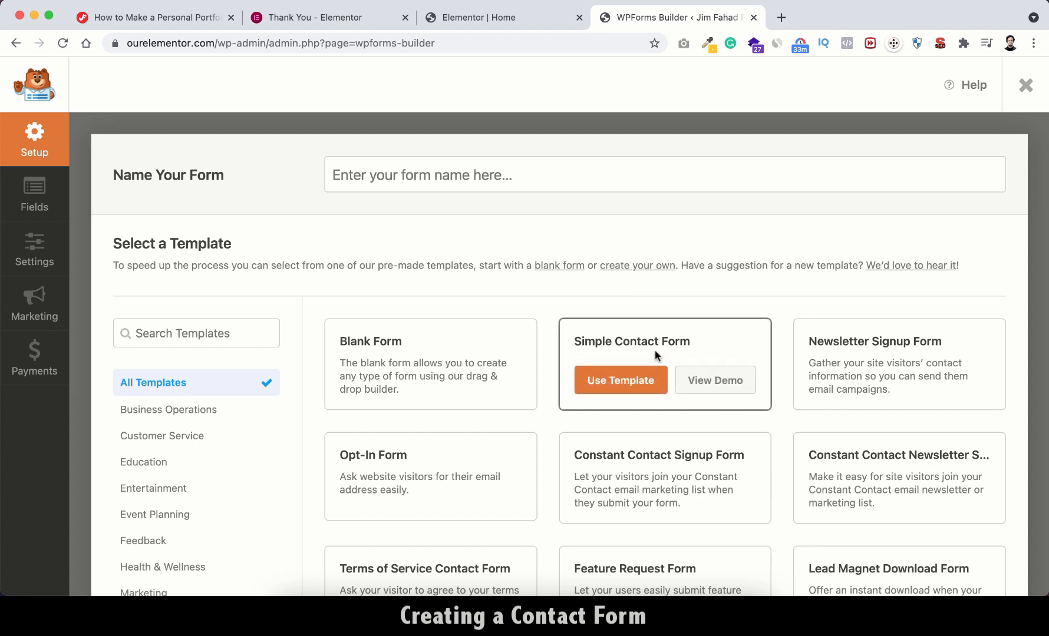
{"action": "left_click", "coordinate": [618, 384]}
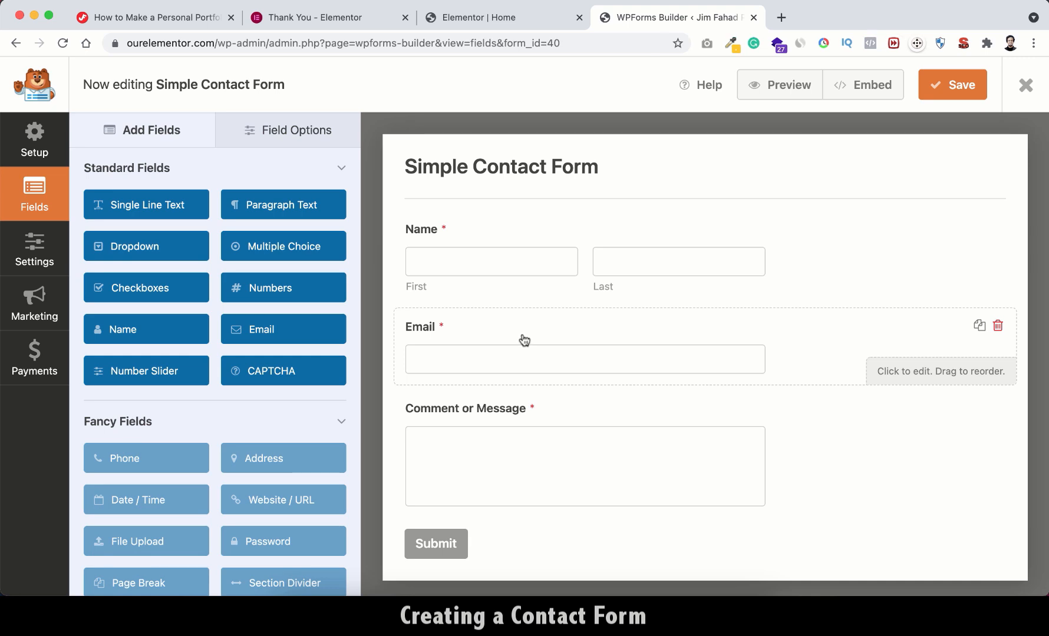
- Add a Numbers field, delete it again, and open the form's Settings
{"action": "left_click", "coordinate": [287, 289]}
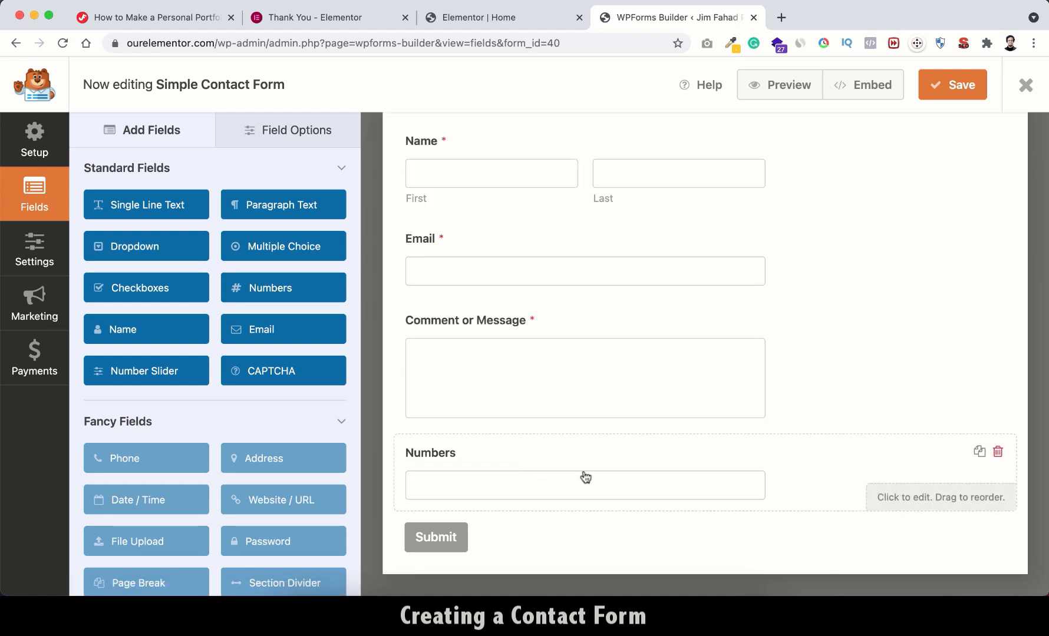
{"action": "left_click", "coordinate": [999, 453]}
{"action": "left_click", "coordinate": [489, 376]}
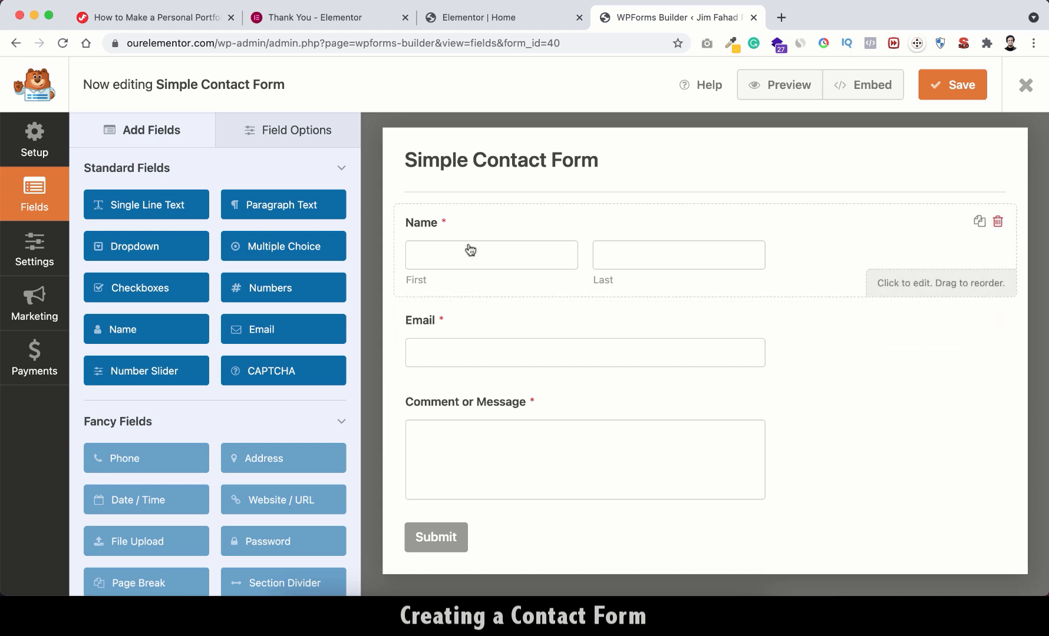
{"action": "left_click", "coordinate": [34, 251]}
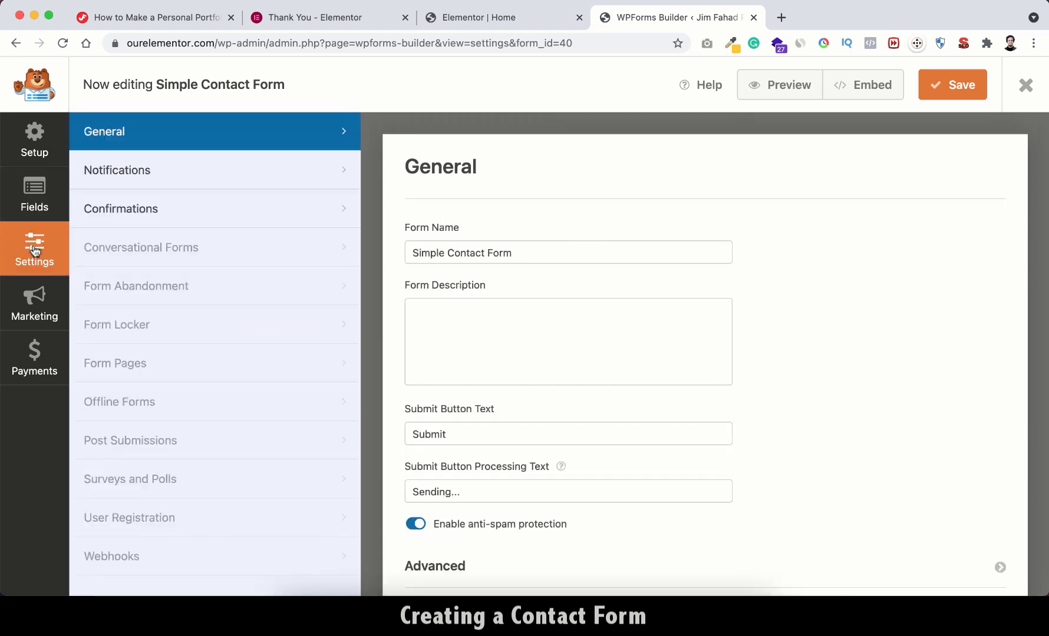
- Keep the notification recipient as {admin_email}, then save the form and close the builder
{"action": "left_click", "coordinate": [158, 172]}
{"action": "scroll", "coordinate": [580, 422], "scroll_direction": "down", "scroll_amount": 2}
{"action": "scroll", "coordinate": [580, 423], "scroll_direction": "down", "scroll_amount": 1}
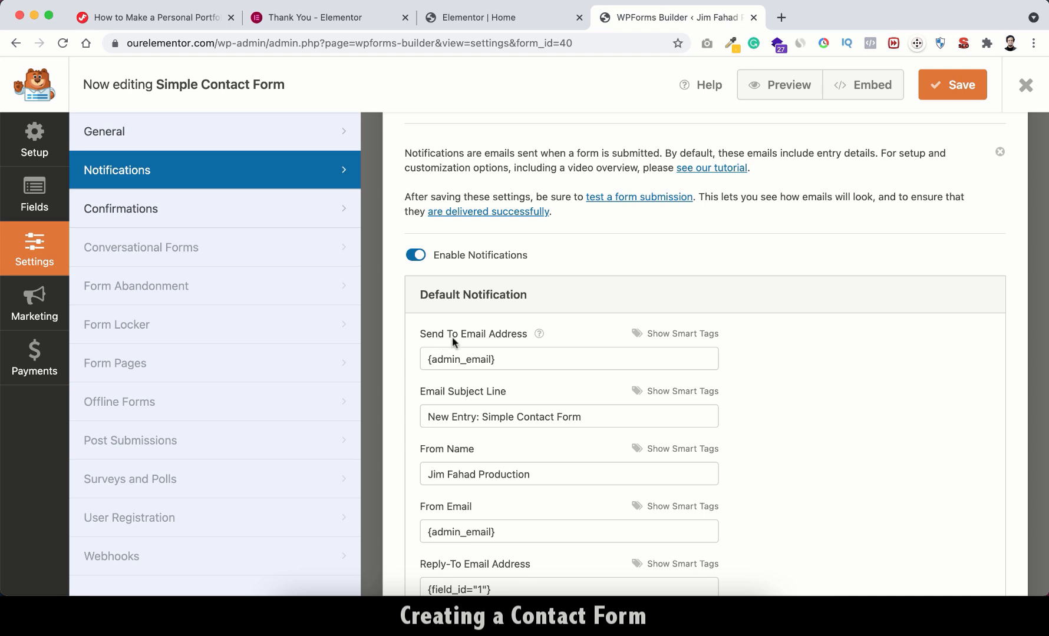
{"action": "mouse_move", "coordinate": [538, 335]}
{"action": "left_click_drag", "start_coordinate": [500, 359], "coordinate": [442, 388]}
{"action": "left_click_drag", "start_coordinate": [502, 358], "coordinate": [422, 356]}
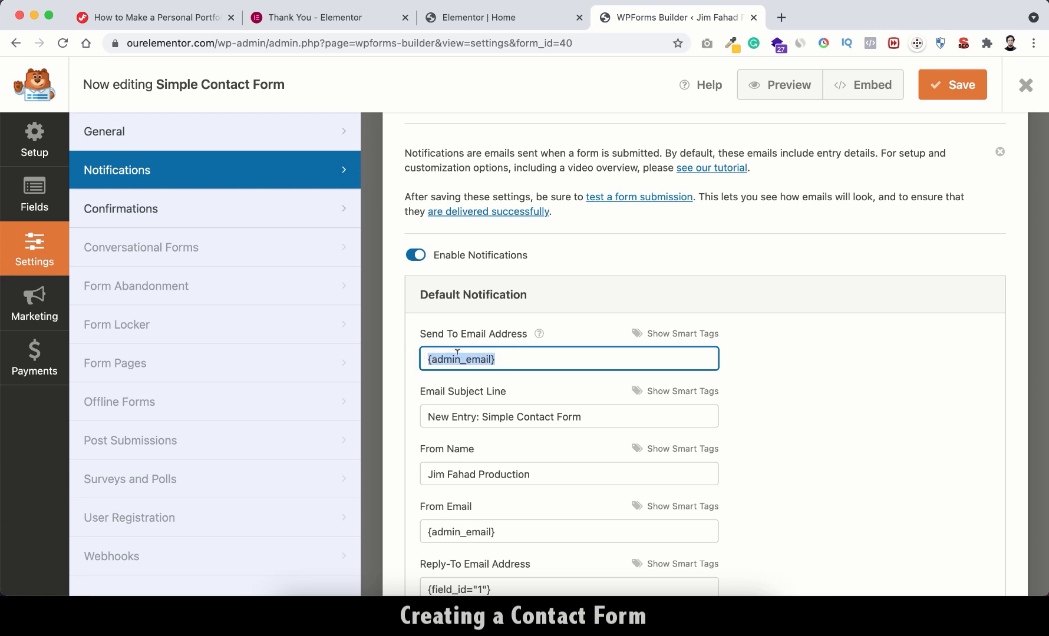
{"action": "left_click", "coordinate": [511, 357]}
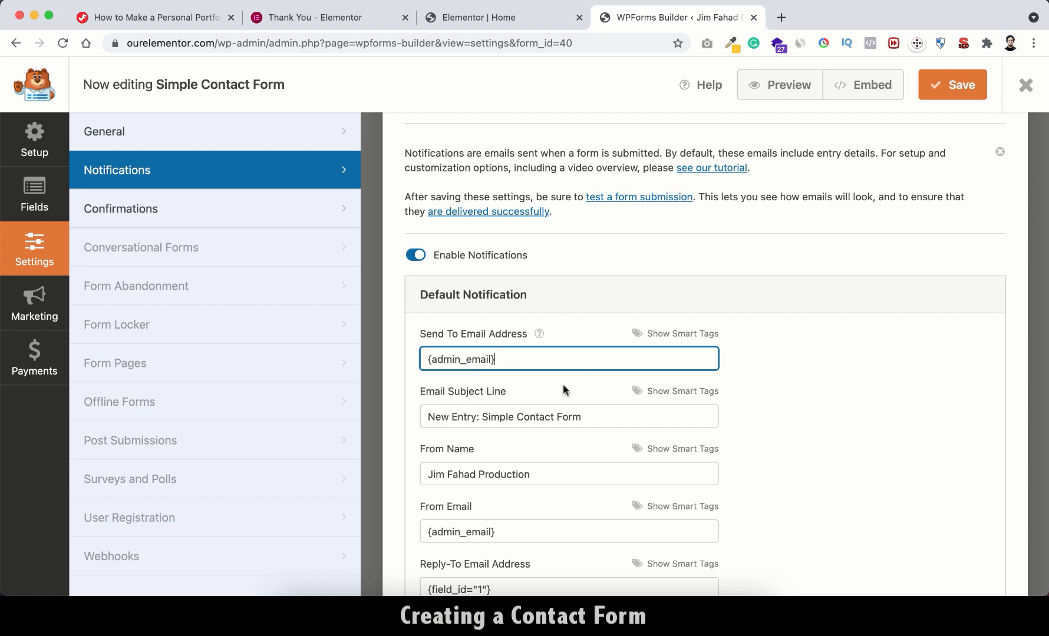
{"action": "left_click", "coordinate": [942, 88]}
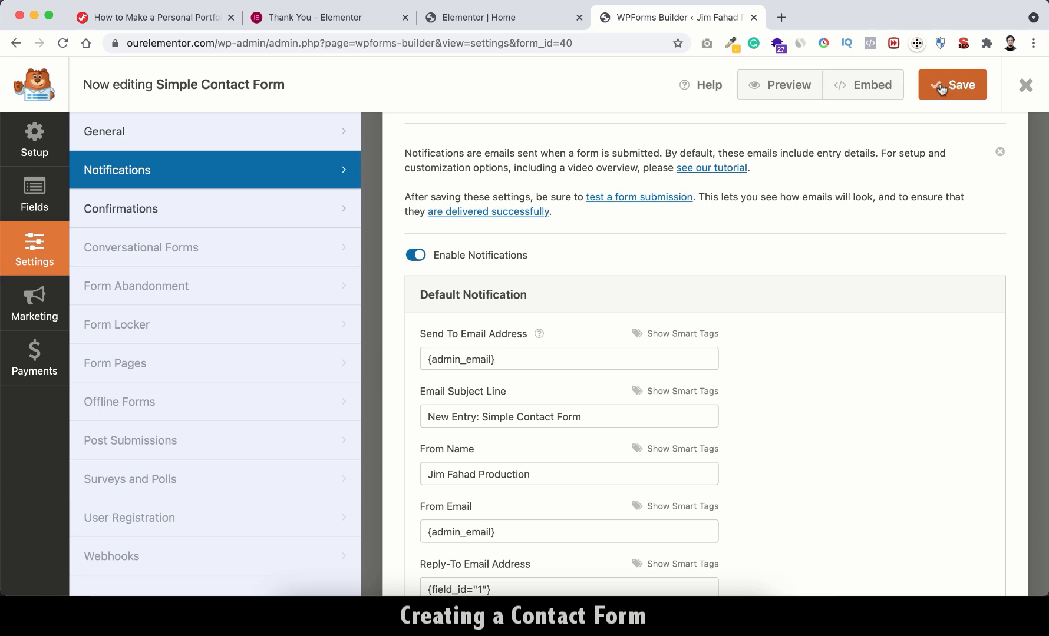
{"action": "left_click", "coordinate": [1026, 87]}
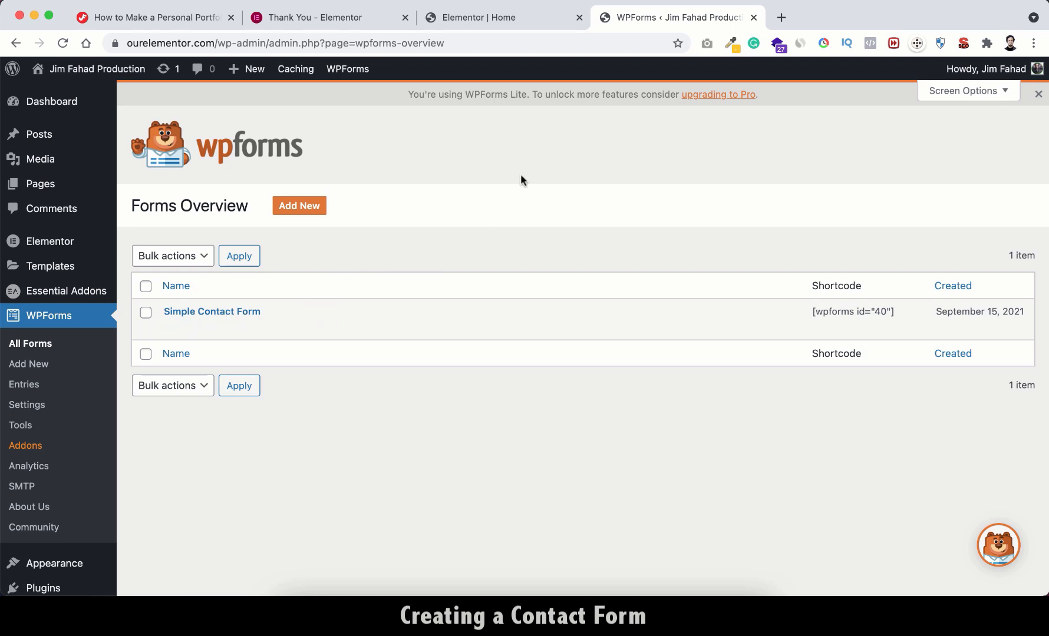
- Update the home page in Elementor, reload the editor and scroll to the Contact section
{"action": "left_click", "coordinate": [513, 22]}
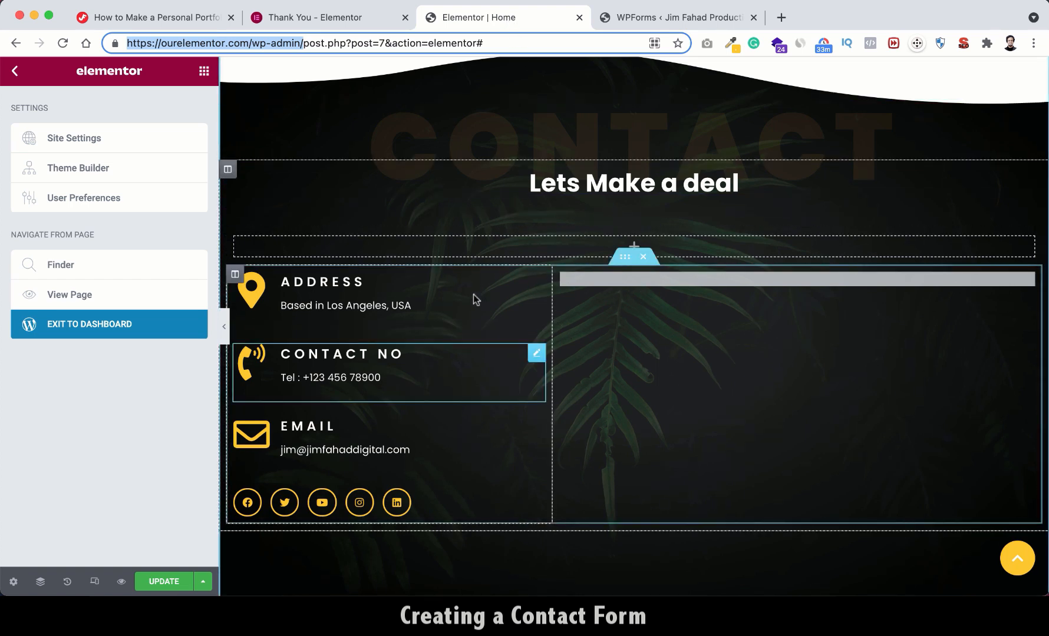
{"action": "left_click", "coordinate": [163, 582]}
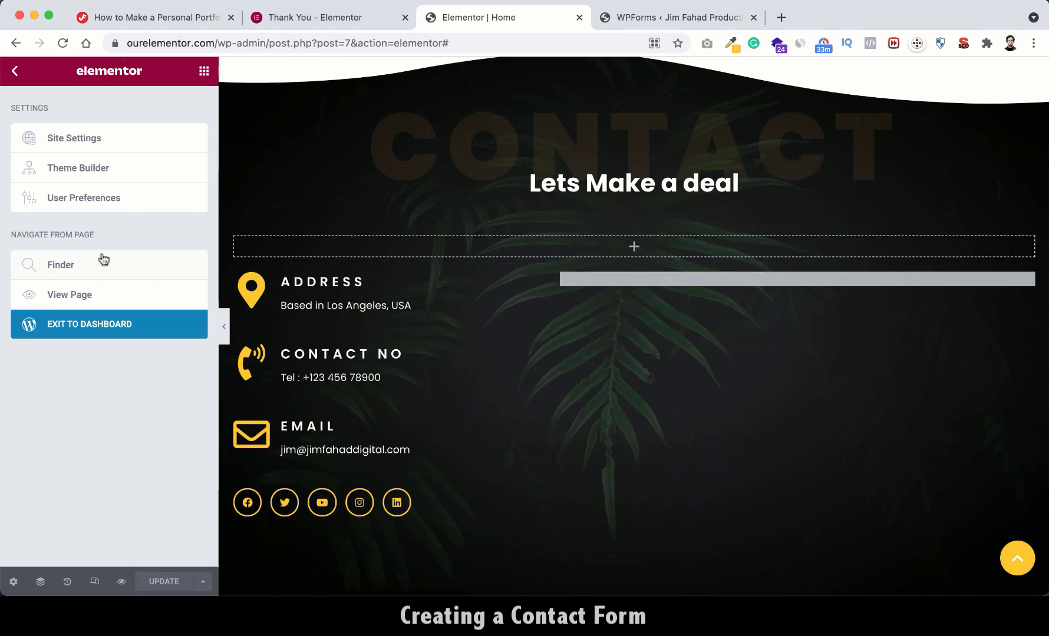
{"action": "left_click", "coordinate": [62, 45]}
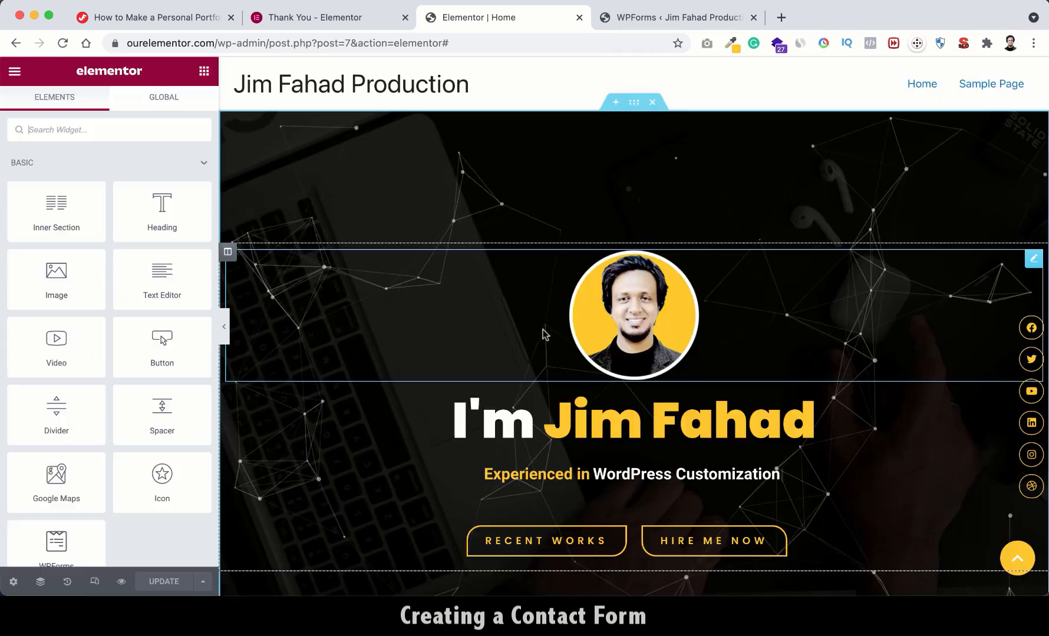
{"action": "scroll", "coordinate": [704, 432], "scroll_direction": "down", "scroll_amount": 10}
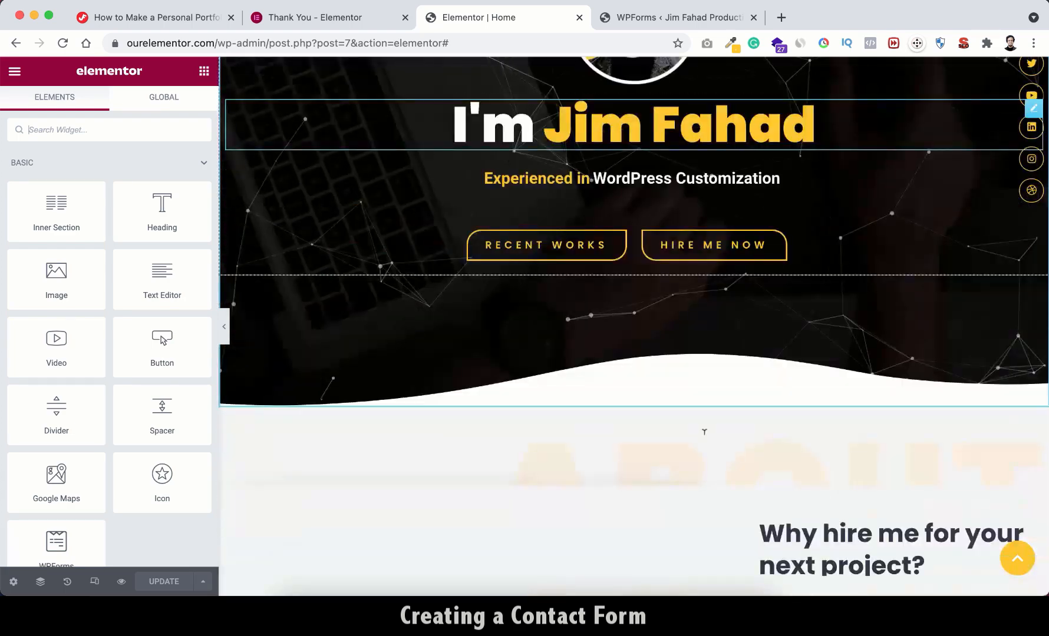
{"action": "scroll", "coordinate": [704, 432], "scroll_direction": "down", "scroll_amount": 15}
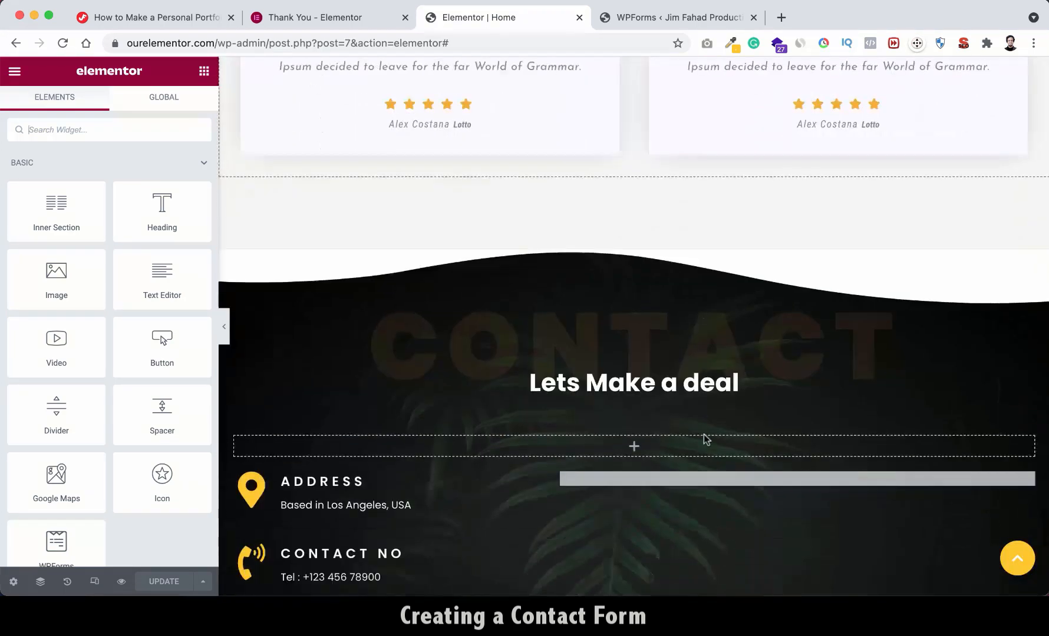
{"action": "scroll", "coordinate": [706, 439], "scroll_direction": "down", "scroll_amount": 2}
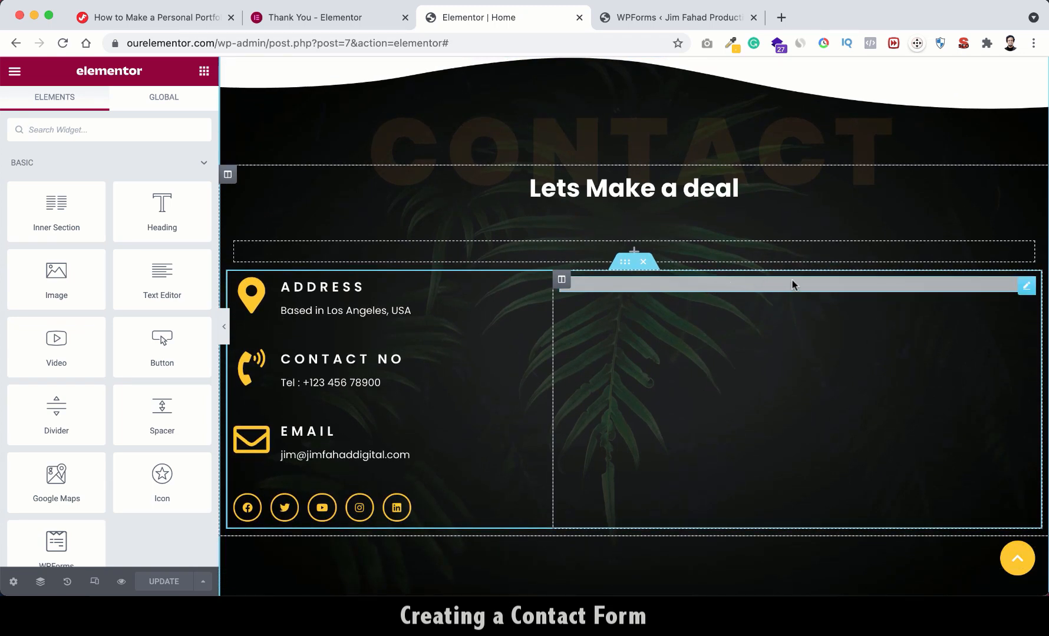
- Set the WPForms widget's form to Simple Contact Form with Labels set to SHOW
{"action": "left_click", "coordinate": [1026, 287]}
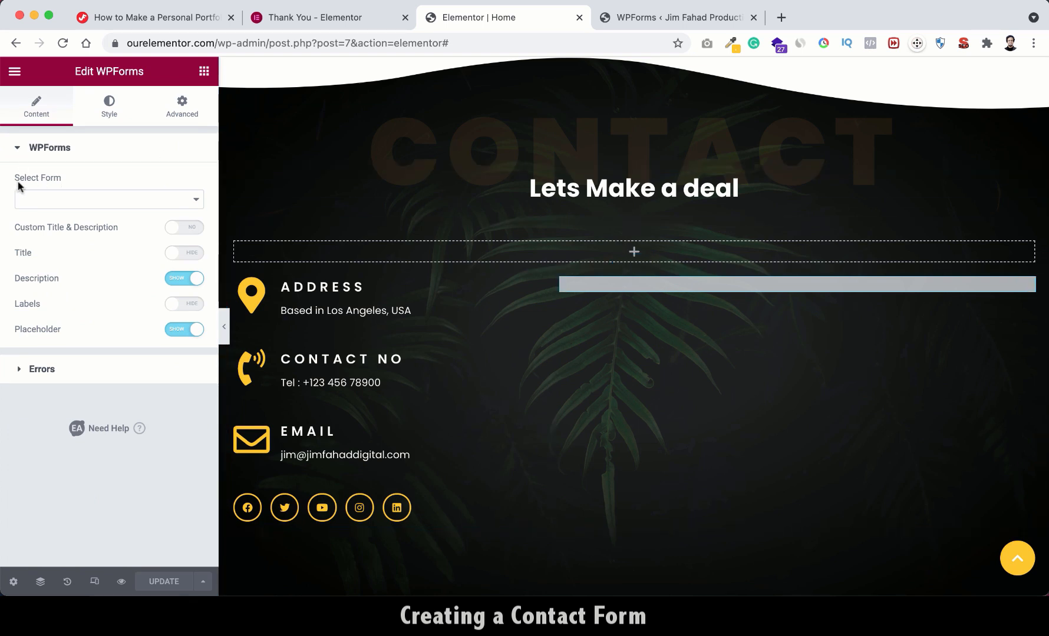
{"action": "left_click", "coordinate": [100, 201]}
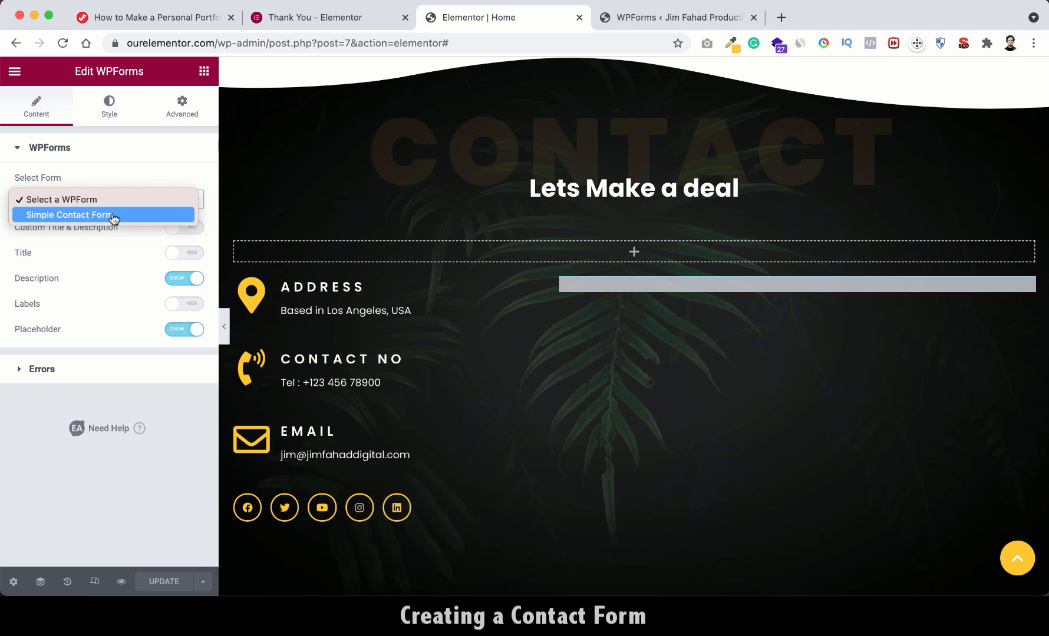
{"action": "left_click", "coordinate": [114, 215]}
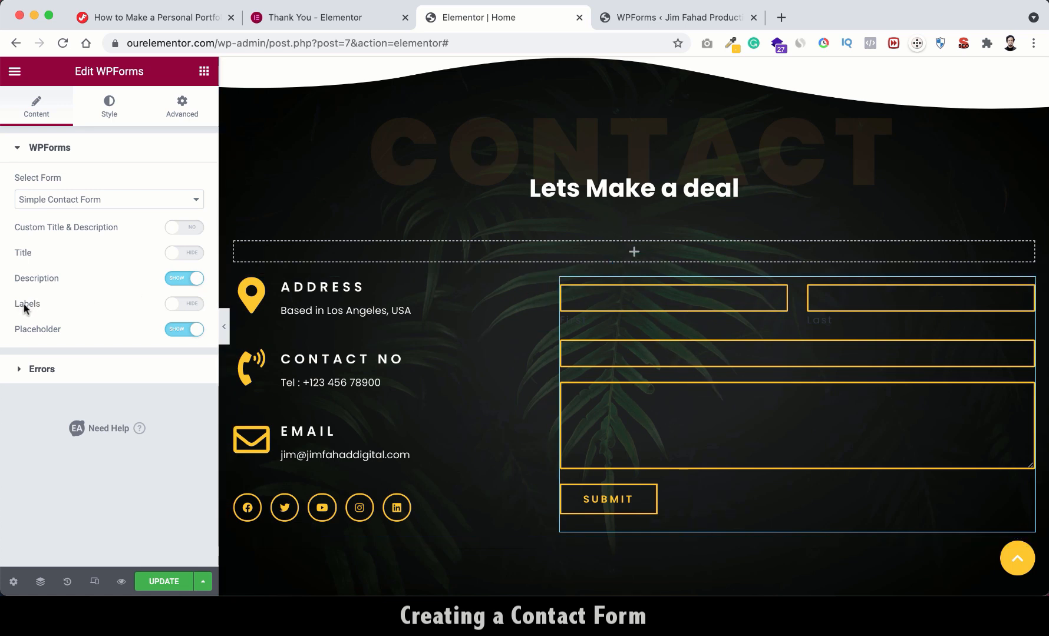
{"action": "left_click", "coordinate": [187, 307]}
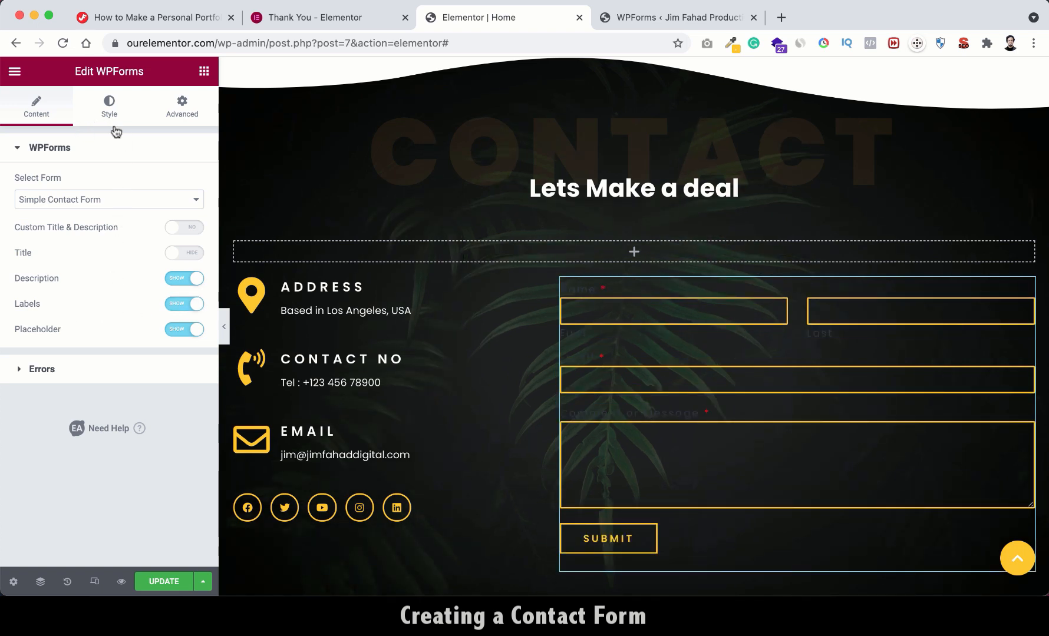
{"action": "left_click", "coordinate": [109, 108]}
{"action": "scroll", "coordinate": [11, 383], "scroll_direction": "down", "scroll_amount": 5}
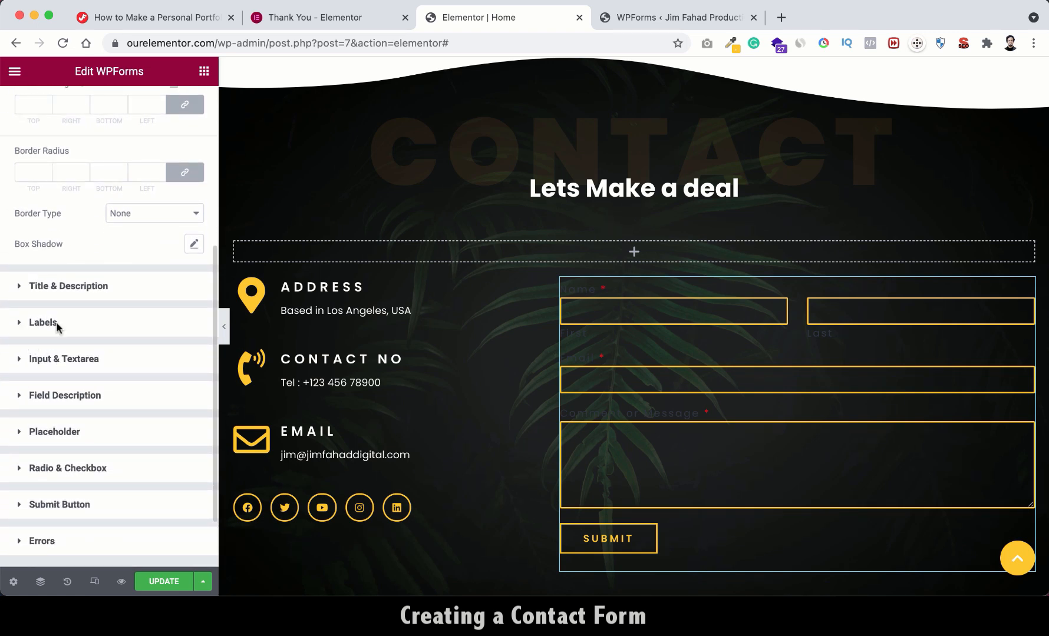
{"action": "left_click", "coordinate": [43, 322]}
{"action": "left_click", "coordinate": [194, 316]}
{"action": "left_click_drag", "start_coordinate": [48, 407], "coordinate": [20, 360]}
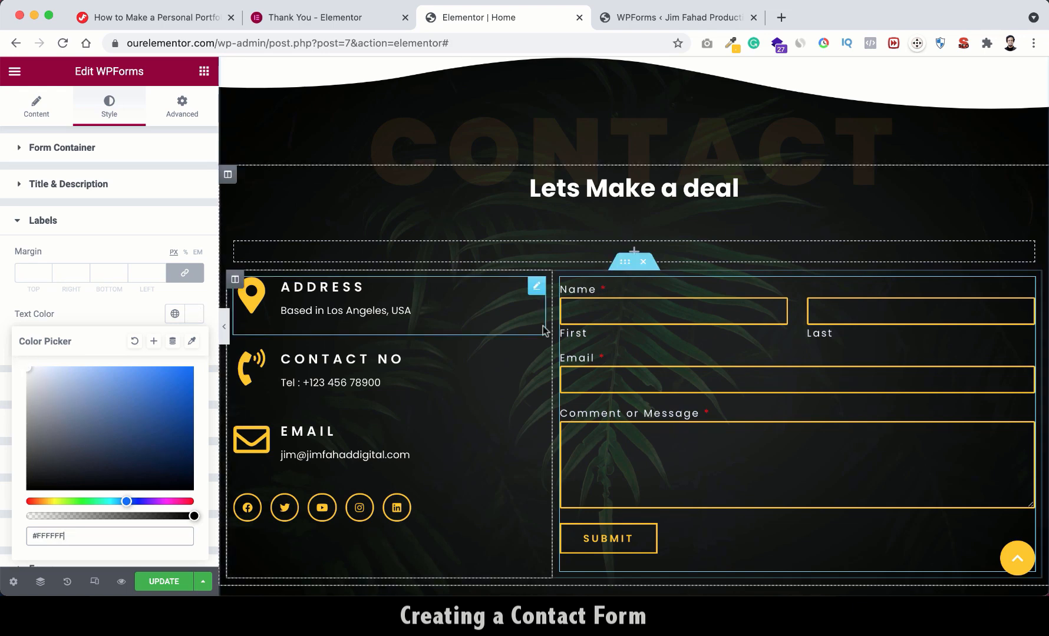
{"action": "left_click", "coordinate": [133, 309]}
{"action": "scroll", "coordinate": [528, 376], "scroll_direction": "down", "scroll_amount": 1}
{"action": "scroll", "coordinate": [528, 376], "scroll_direction": "down", "scroll_amount": 5}
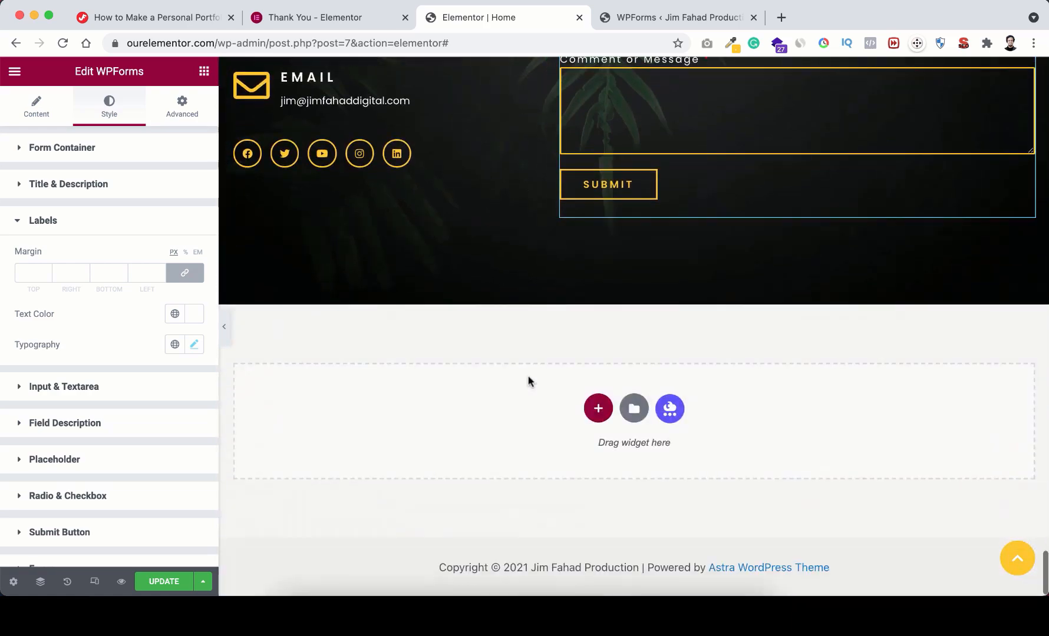
{"action": "scroll", "coordinate": [528, 377], "scroll_direction": "up", "scroll_amount": 20}
{"action": "scroll", "coordinate": [717, 302], "scroll_direction": "up", "scroll_amount": 20}
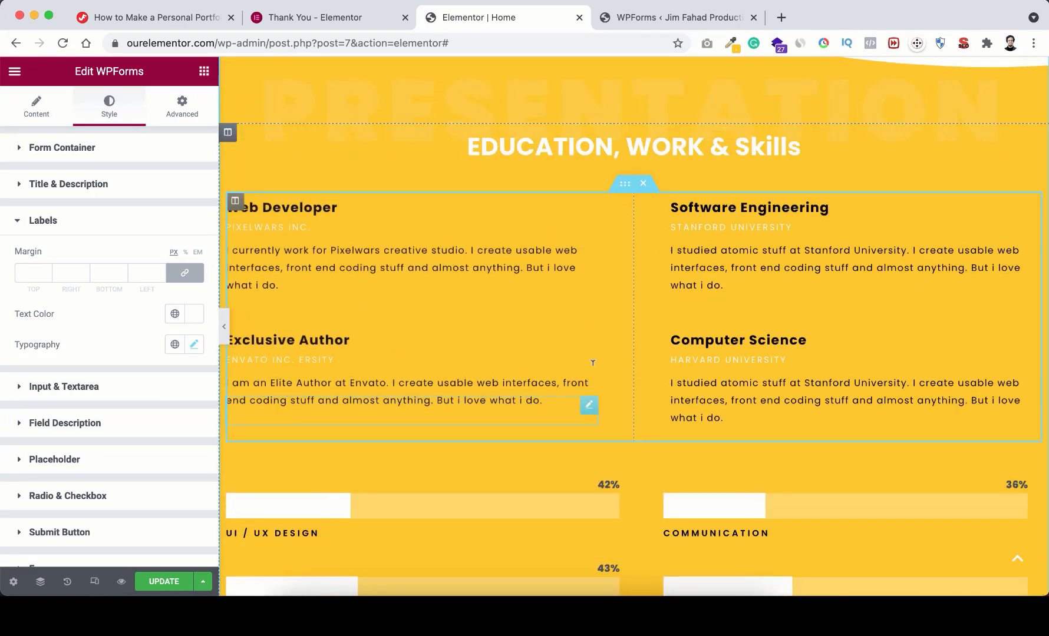
{"action": "scroll", "coordinate": [716, 303], "scroll_direction": "up", "scroll_amount": 4}
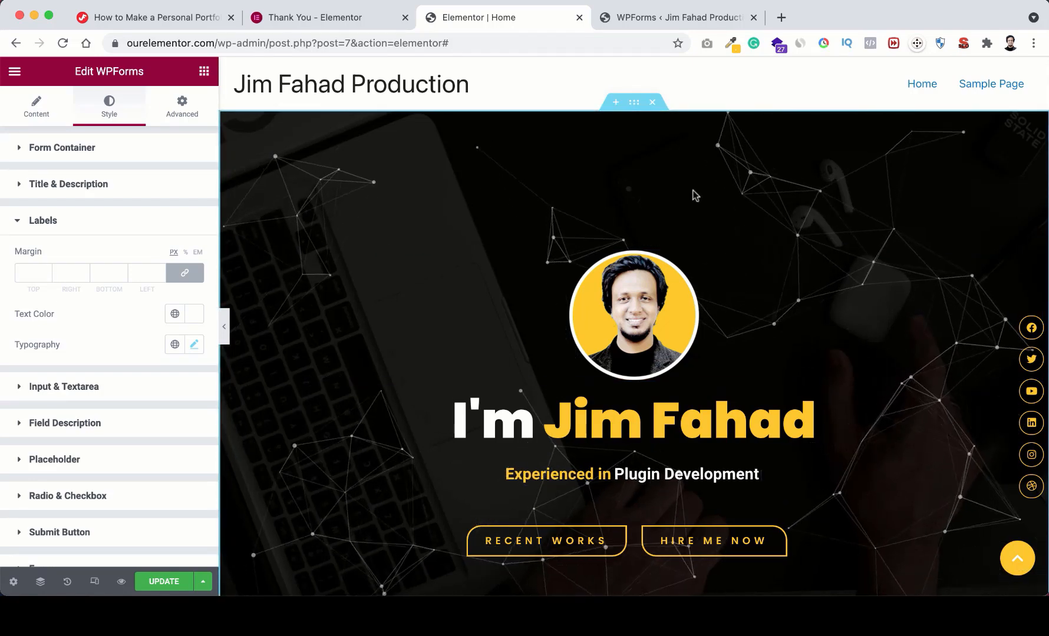
{"action": "scroll", "coordinate": [430, 501], "scroll_direction": "down", "scroll_amount": 3}
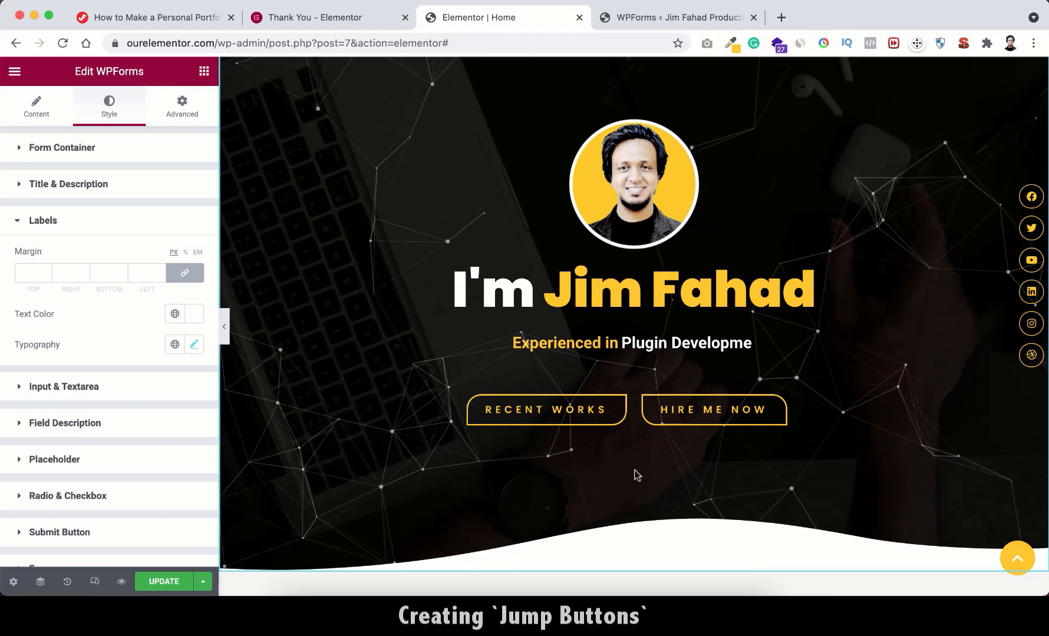
- Copy the Recent Work section's CSS ID, portfolio-section, from its Advanced settings
{"action": "scroll", "coordinate": [634, 470], "scroll_direction": "down", "scroll_amount": 15}
{"action": "scroll", "coordinate": [634, 470], "scroll_direction": "down", "scroll_amount": 20}
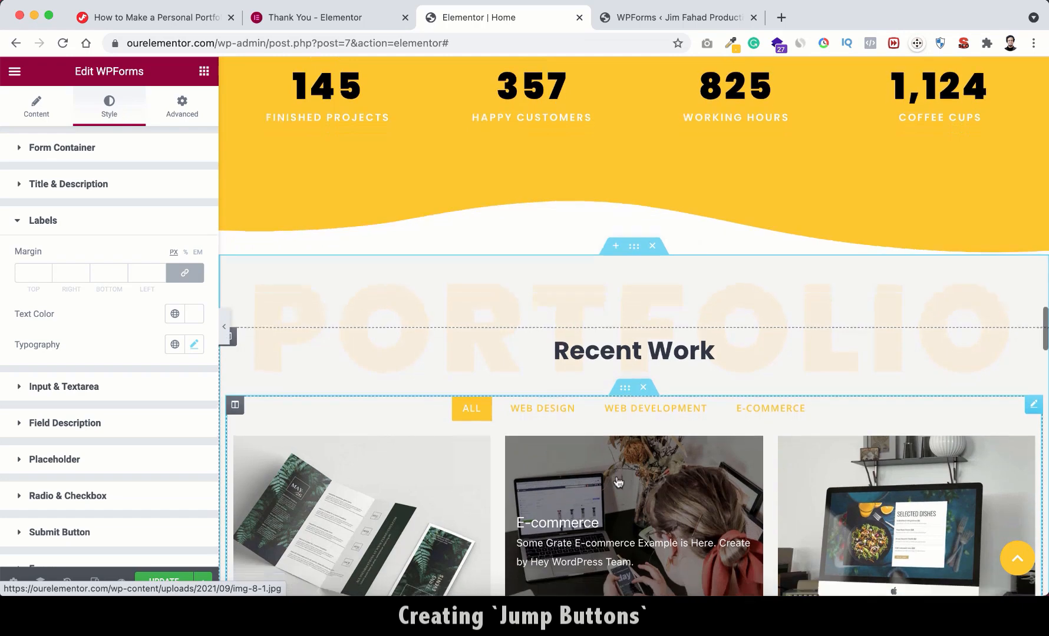
{"action": "scroll", "coordinate": [618, 482], "scroll_direction": "down", "scroll_amount": 3}
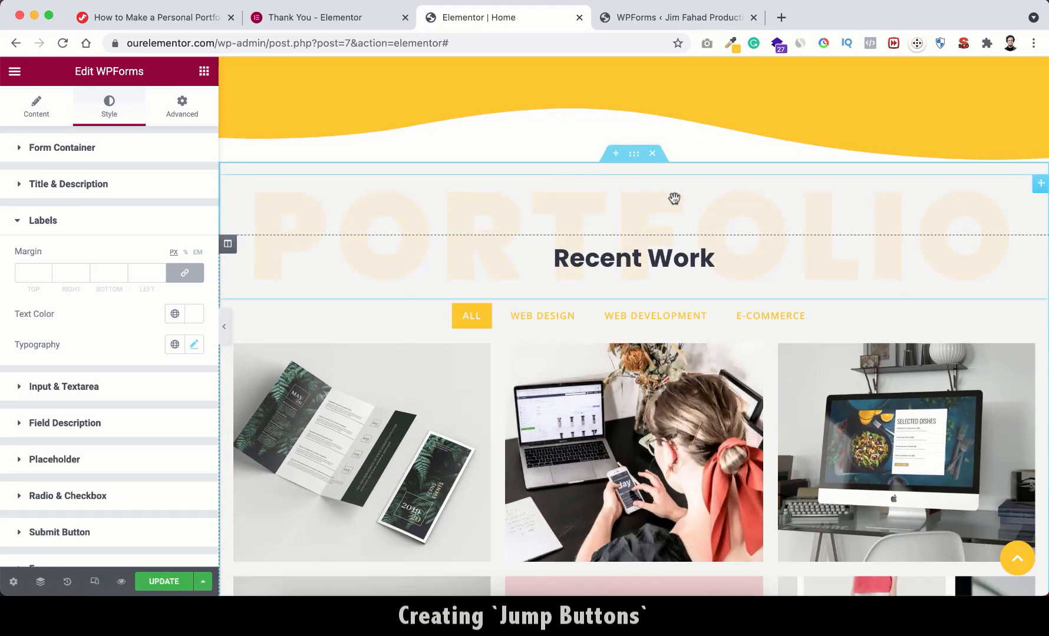
{"action": "left_click", "coordinate": [634, 155]}
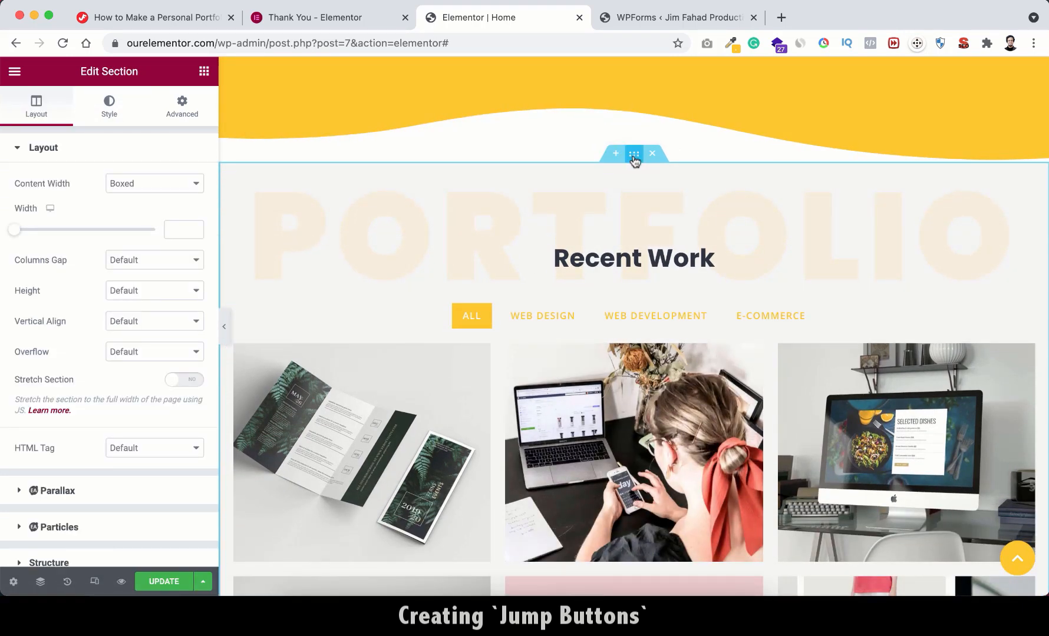
{"action": "left_click", "coordinate": [187, 105]}
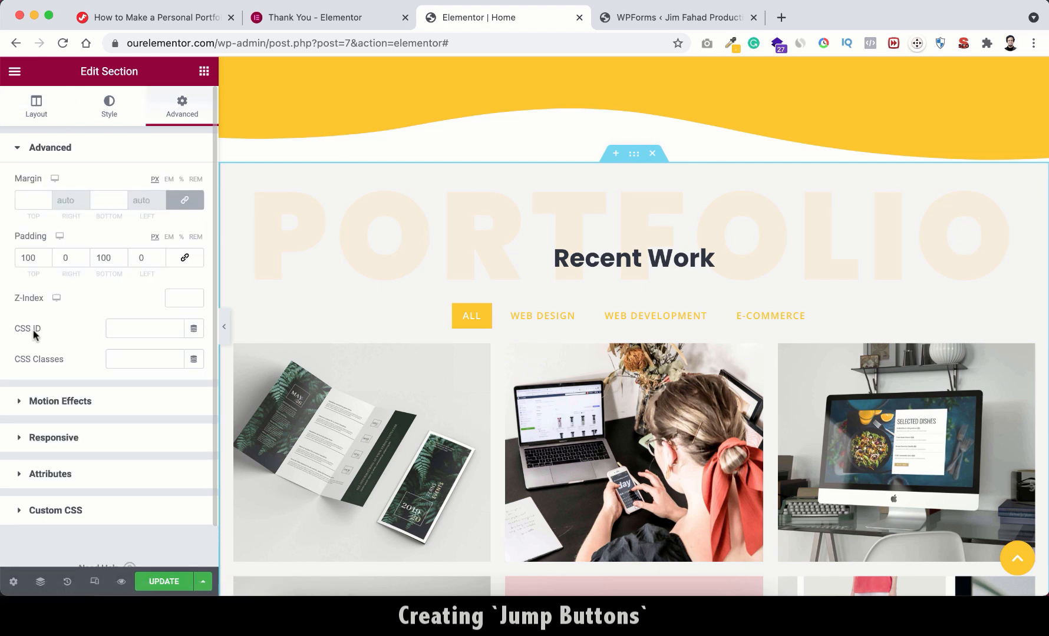
{"action": "left_click", "coordinate": [118, 327]}
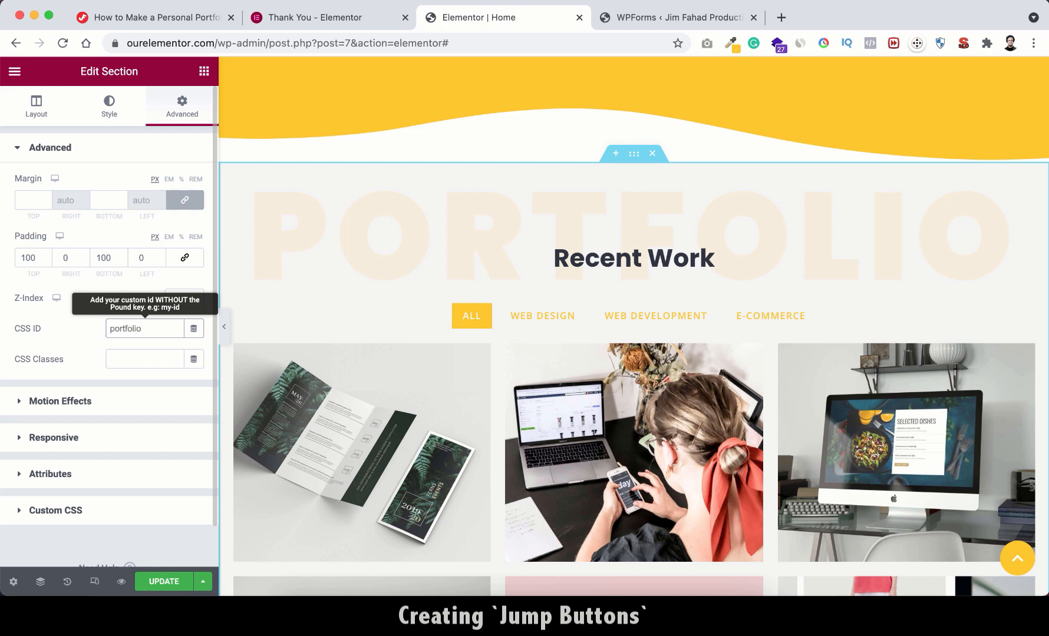
{"action": "triple_click", "coordinate": [133, 325]}
{"action": "key", "text": "super+c"}
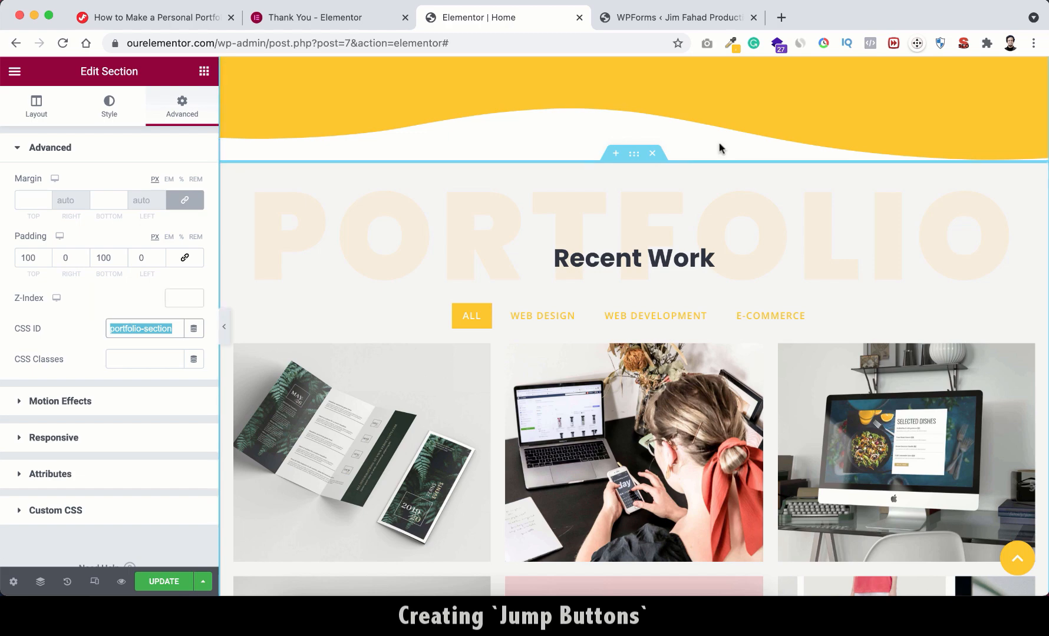
{"action": "scroll", "coordinate": [719, 147], "scroll_direction": "up", "scroll_amount": 20}
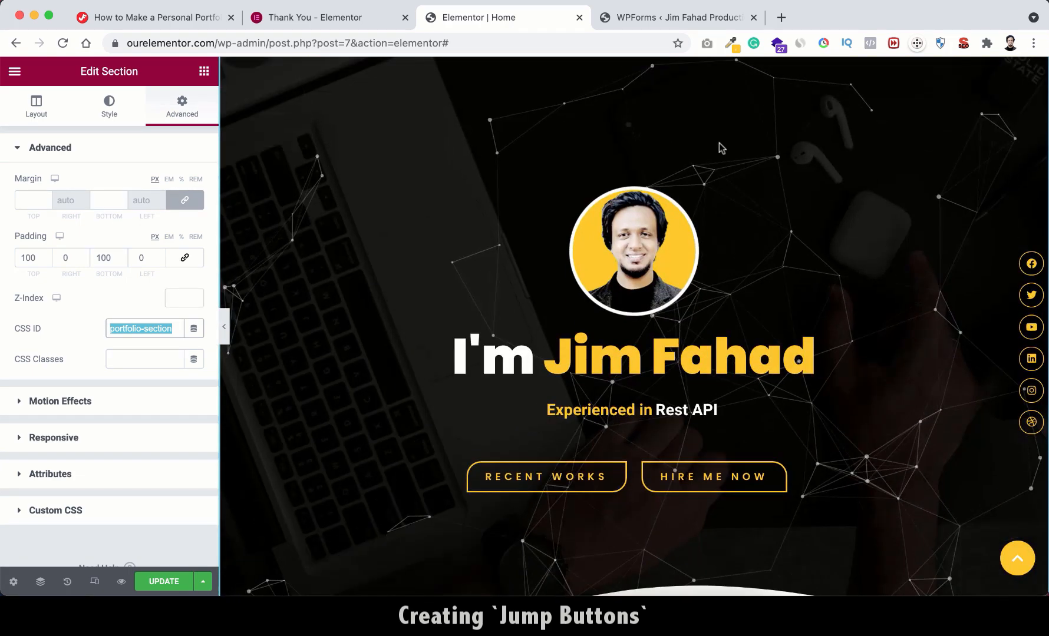
- Set the Recent Works button's link to #portfolio-section
{"action": "left_click", "coordinate": [595, 480]}
{"action": "left_click", "coordinate": [56, 260]}
{"action": "type", "text": "#"}
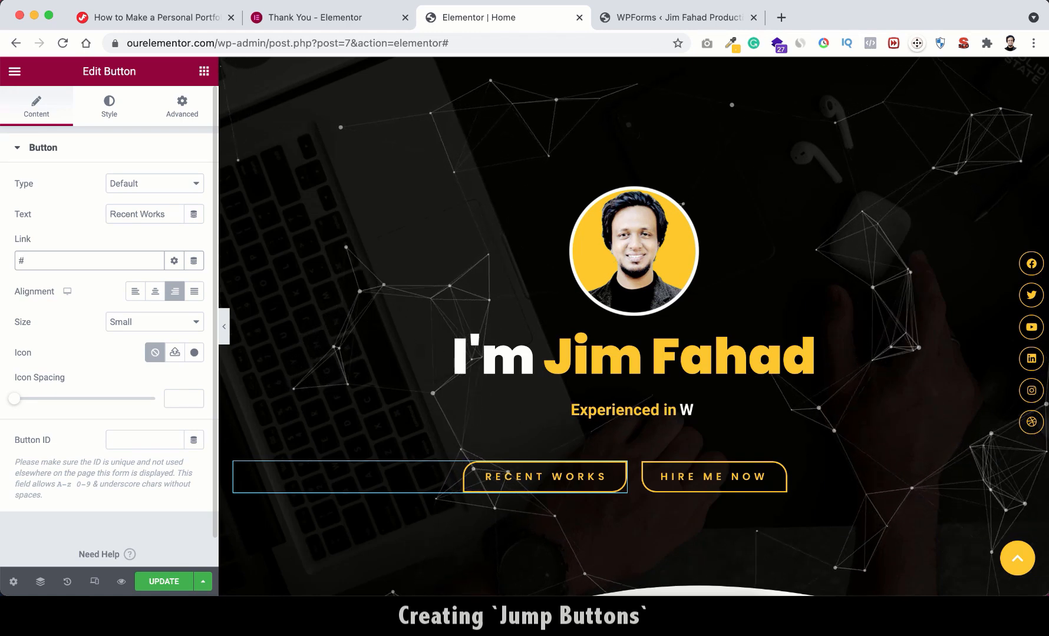
{"action": "key", "text": "super+v"}
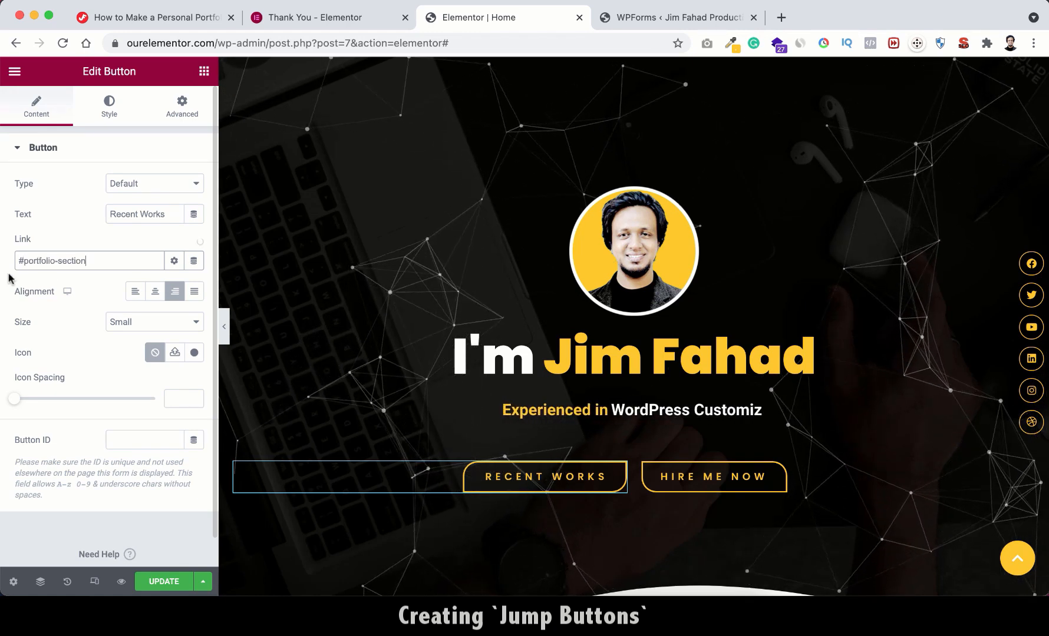
- Check that the Recent Works button jumps down to the portfolio section
{"action": "left_click", "coordinate": [560, 476]}
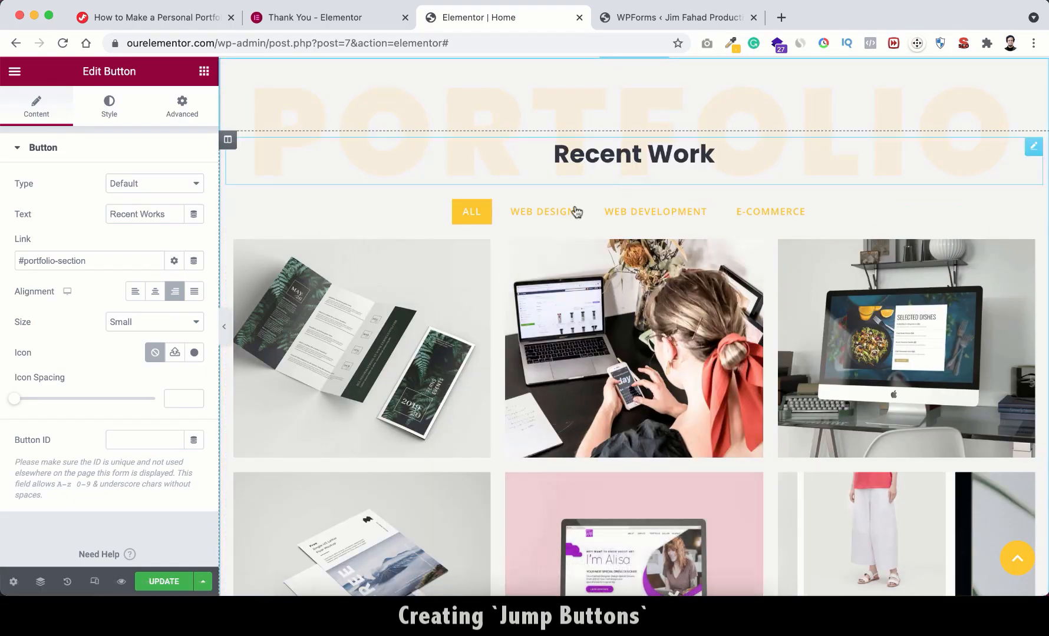
{"action": "scroll", "coordinate": [661, 146], "scroll_direction": "up", "scroll_amount": 10}
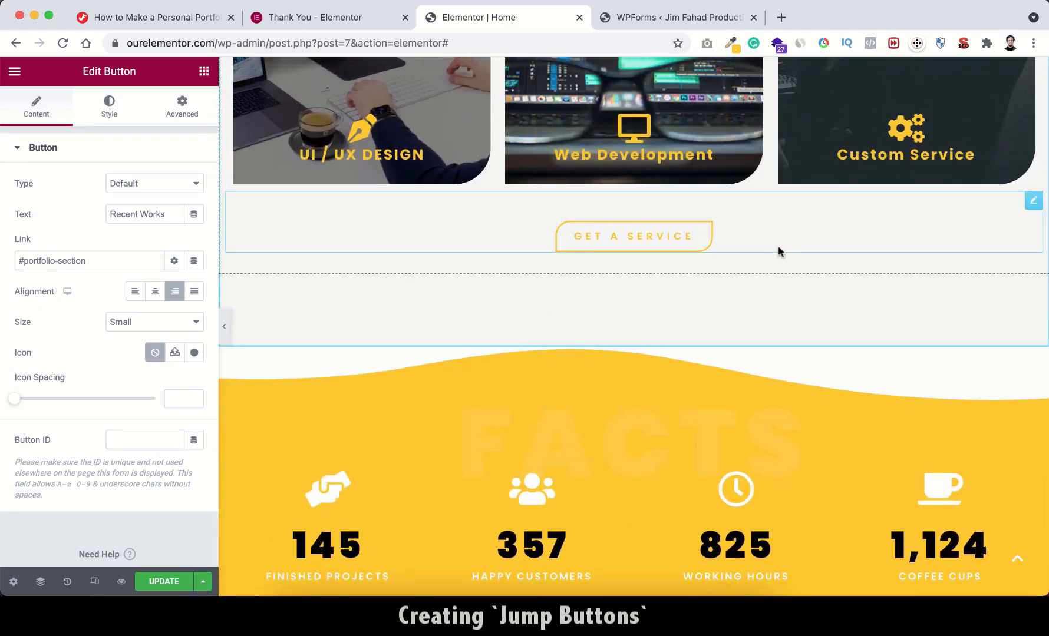
{"action": "scroll", "coordinate": [766, 355], "scroll_direction": "down", "scroll_amount": 10}
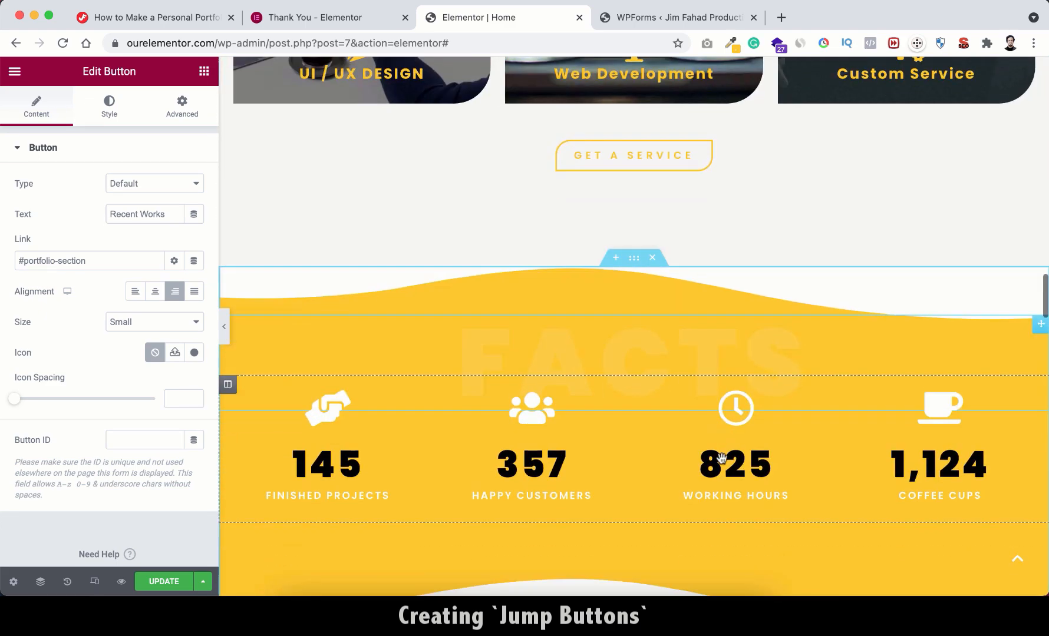
{"action": "scroll", "coordinate": [721, 463], "scroll_direction": "down", "scroll_amount": 15}
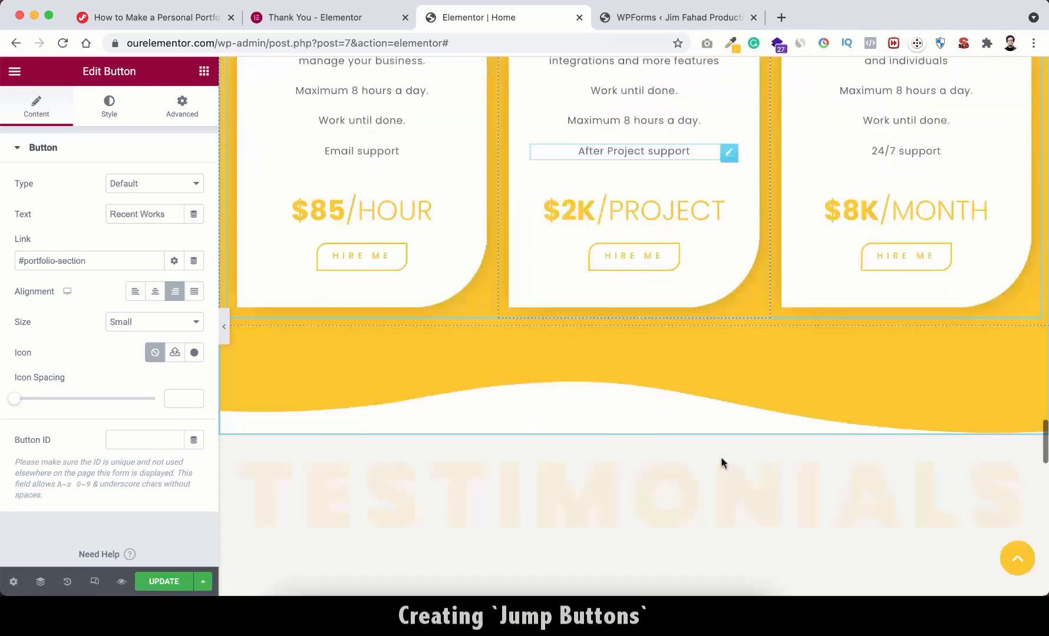
{"action": "scroll", "coordinate": [721, 458], "scroll_direction": "down", "scroll_amount": 10}
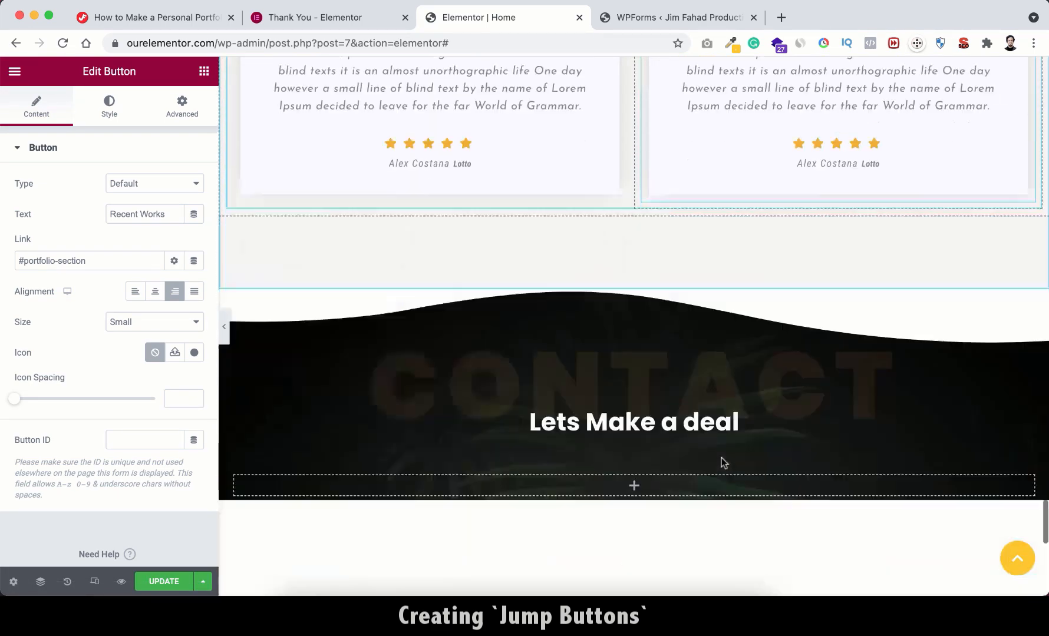
{"action": "scroll", "coordinate": [721, 458], "scroll_direction": "up", "scroll_amount": 3}
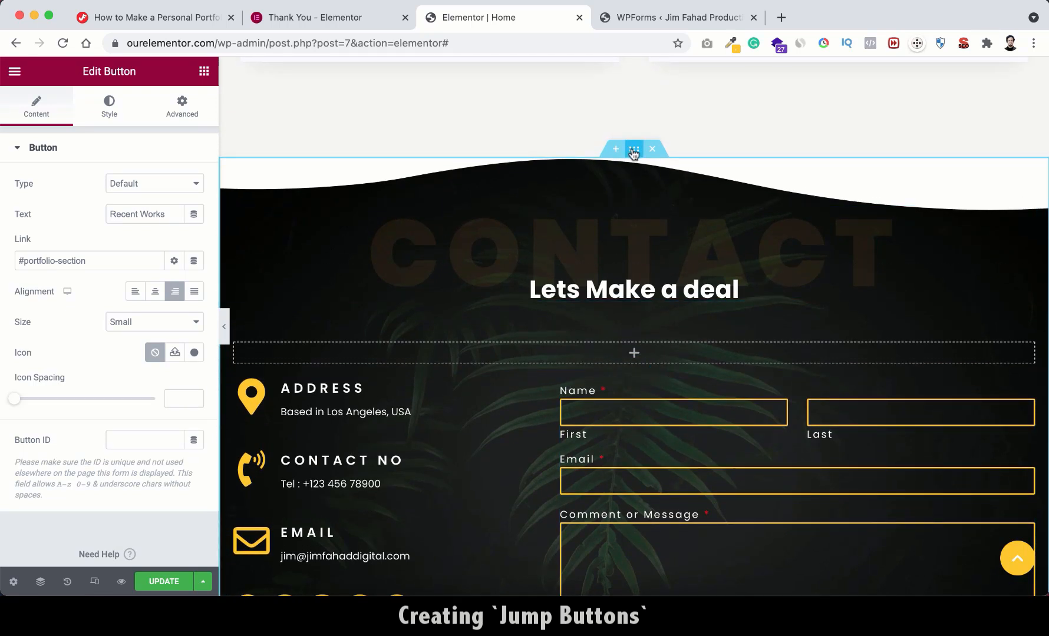
- Look up the Contact section's CSS ID, contact-section, in its Advanced settings
{"action": "left_click", "coordinate": [633, 153]}
{"action": "left_click", "coordinate": [181, 112]}
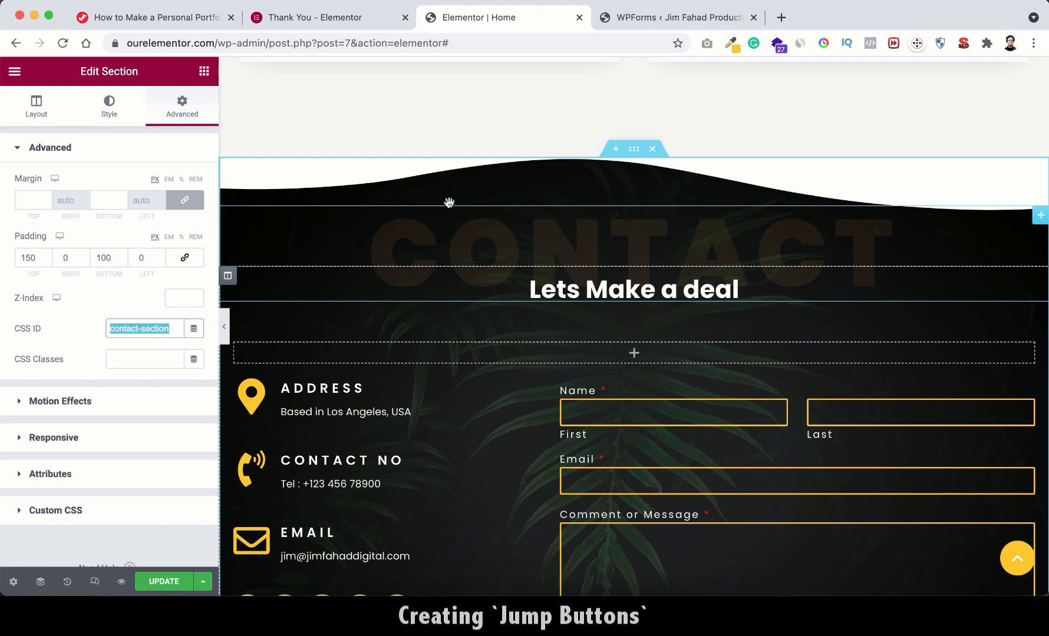
{"action": "scroll", "coordinate": [449, 203], "scroll_direction": "up", "scroll_amount": 8}
{"action": "scroll", "coordinate": [449, 204], "scroll_direction": "up", "scroll_amount": 13}
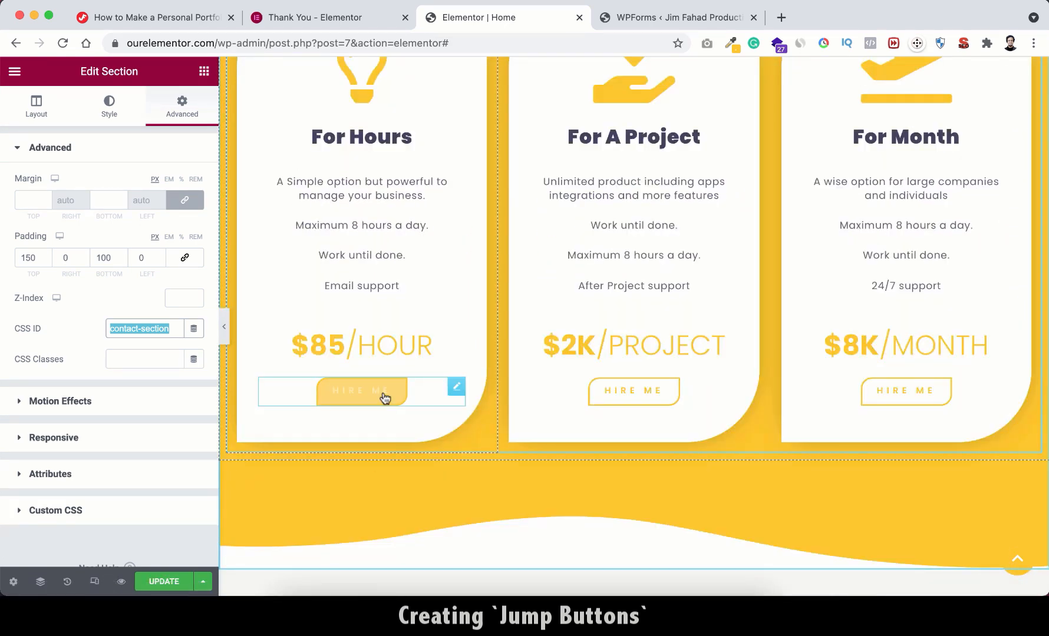
- Change the first HIRE ME button's link to #contact-section and test the jump
{"action": "left_click", "coordinate": [427, 392]}
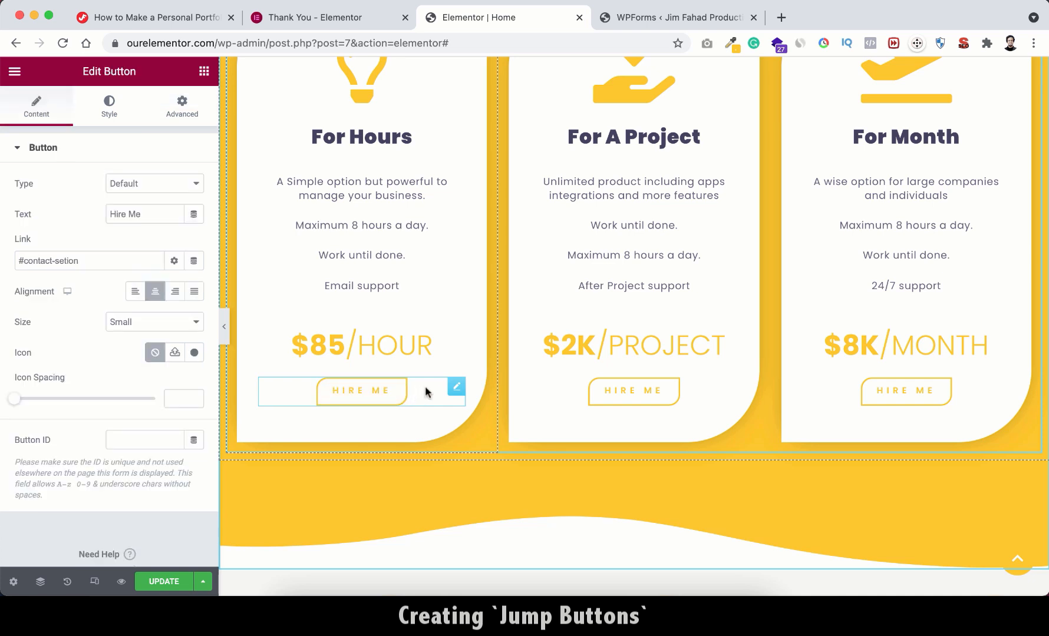
{"action": "left_click", "coordinate": [91, 258]}
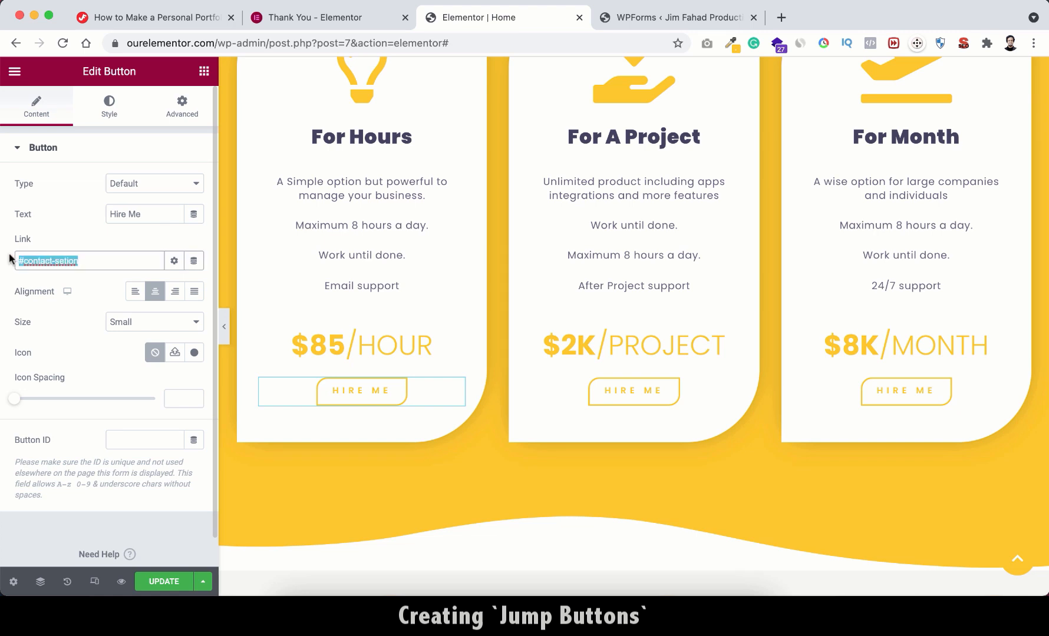
{"action": "type", "text": "#"}
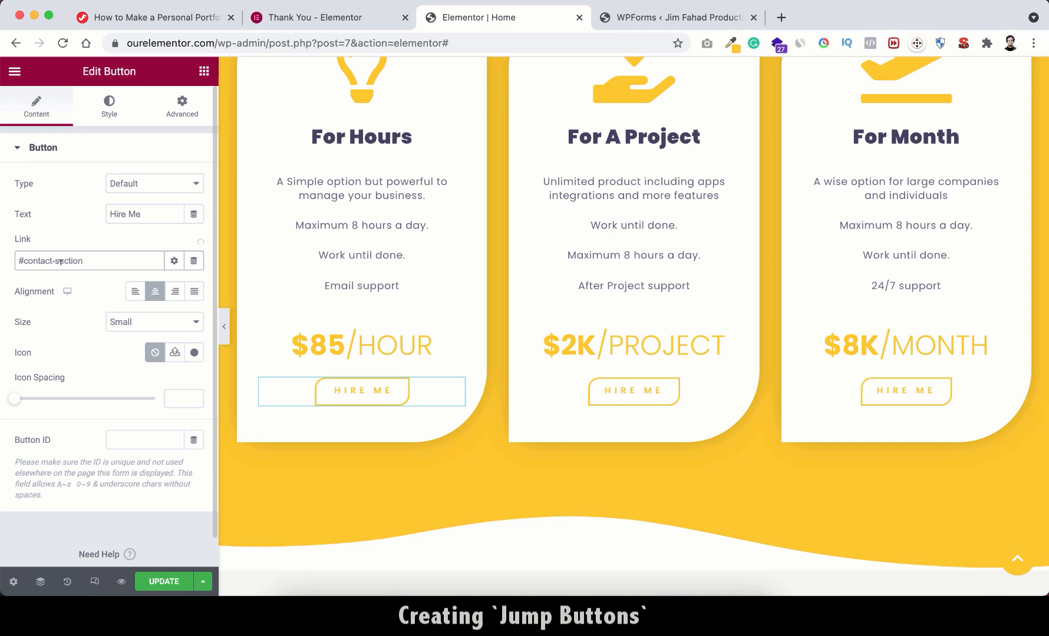
{"action": "left_click", "coordinate": [381, 396]}
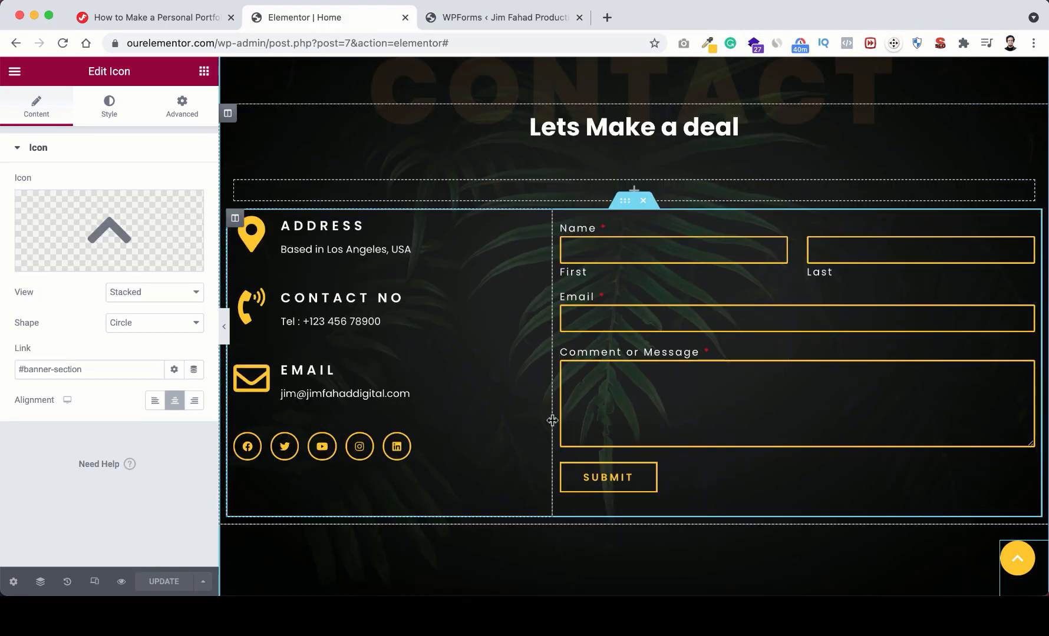
{"action": "scroll", "coordinate": [552, 420], "scroll_direction": "down", "scroll_amount": 5}
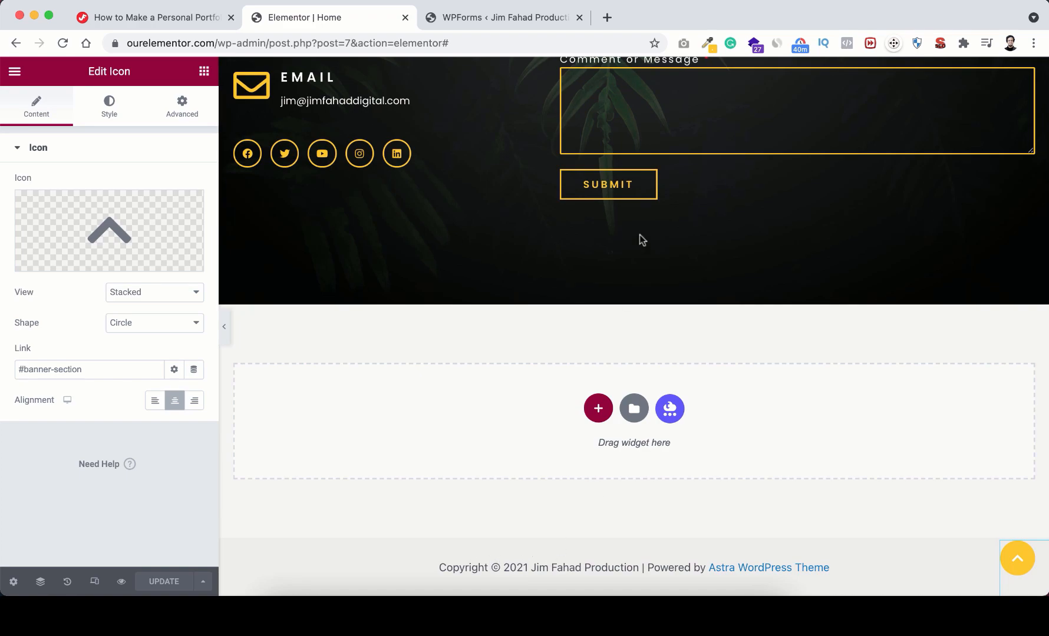
{"action": "scroll", "coordinate": [639, 251], "scroll_direction": "up", "scroll_amount": 15}
{"action": "scroll", "coordinate": [639, 238], "scroll_direction": "up", "scroll_amount": 10}
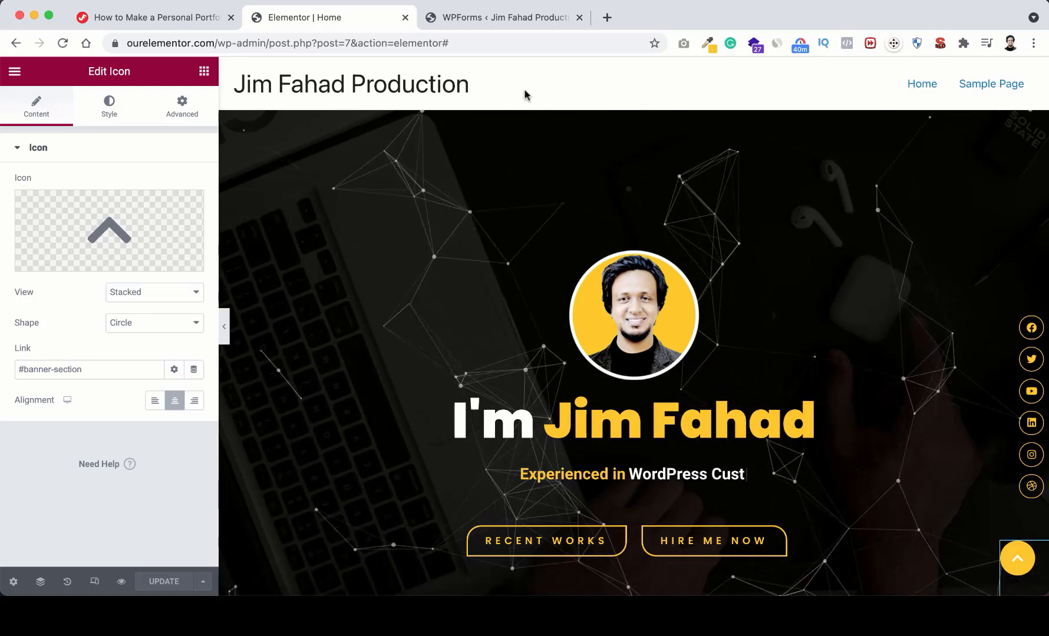
- Open Appearance > Customize's site title and logo settings, then go to the Logo Makr tab
{"action": "left_click", "coordinate": [510, 21]}
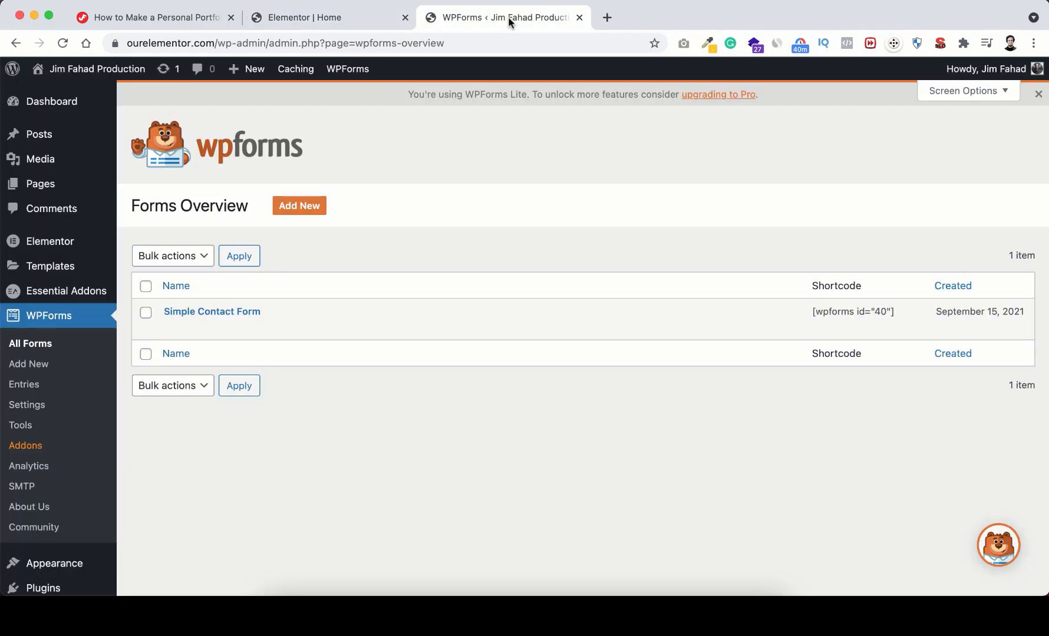
{"action": "scroll", "coordinate": [70, 430], "scroll_direction": "down", "scroll_amount": 3}
{"action": "scroll", "coordinate": [72, 433], "scroll_direction": "down", "scroll_amount": 3}
{"action": "mouse_move", "coordinate": [31, 419]}
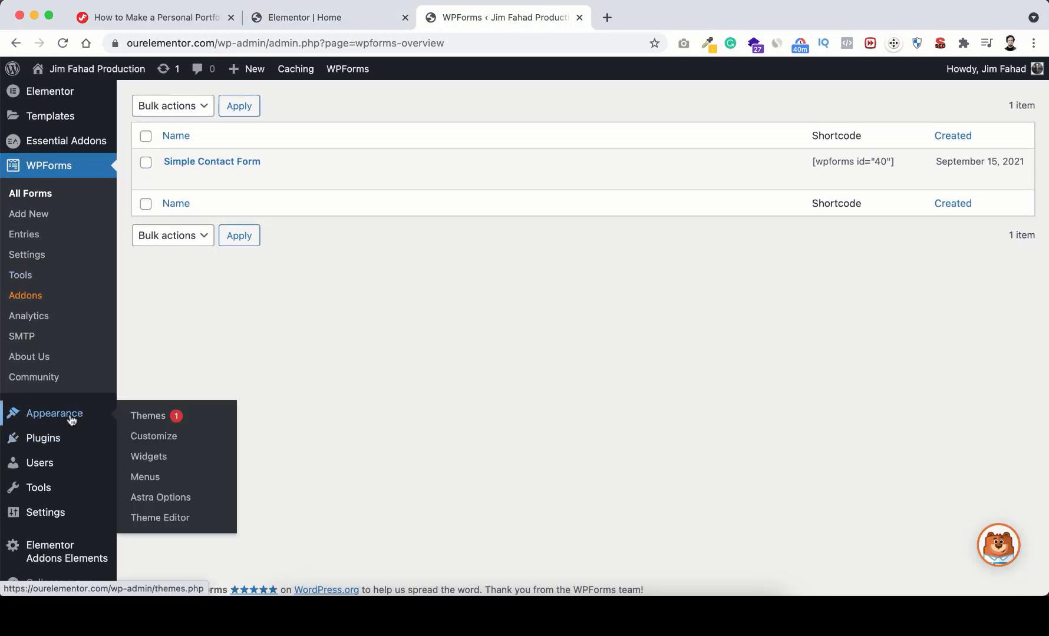
{"action": "left_click", "coordinate": [155, 439]}
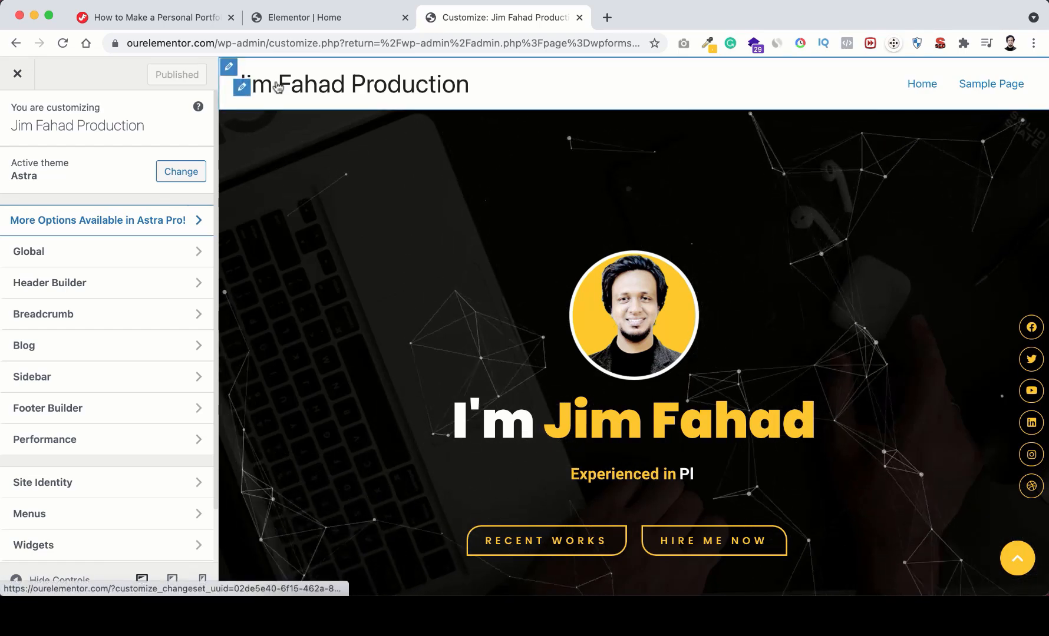
{"action": "left_click", "coordinate": [242, 88]}
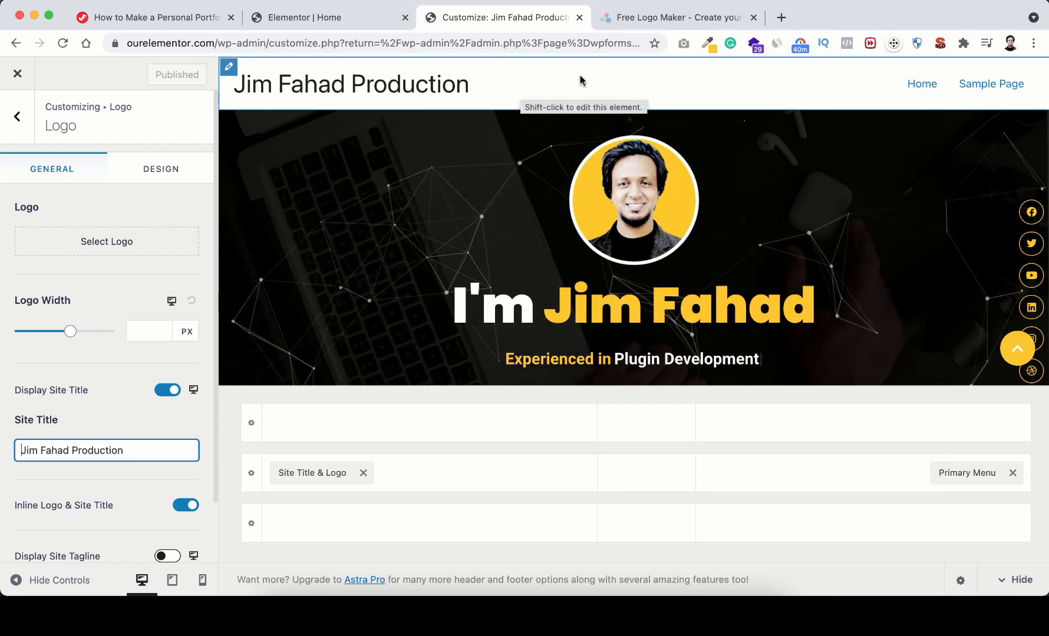
{"action": "left_click", "coordinate": [665, 19]}
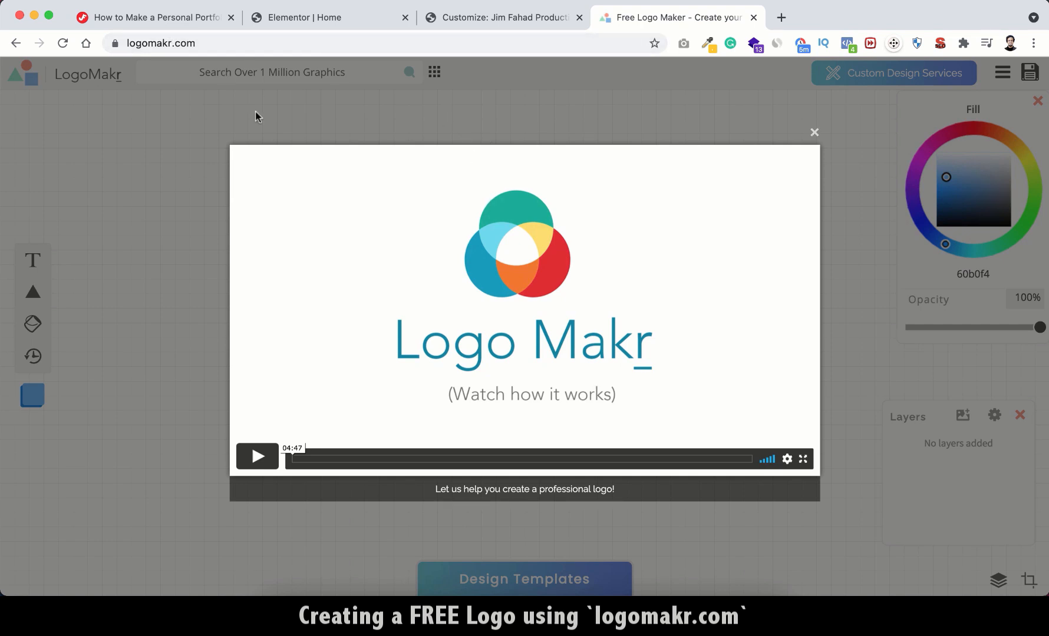
- Add JF text in the Passion One font, shrunk to fit and coloured black
{"action": "left_click", "coordinate": [814, 134]}
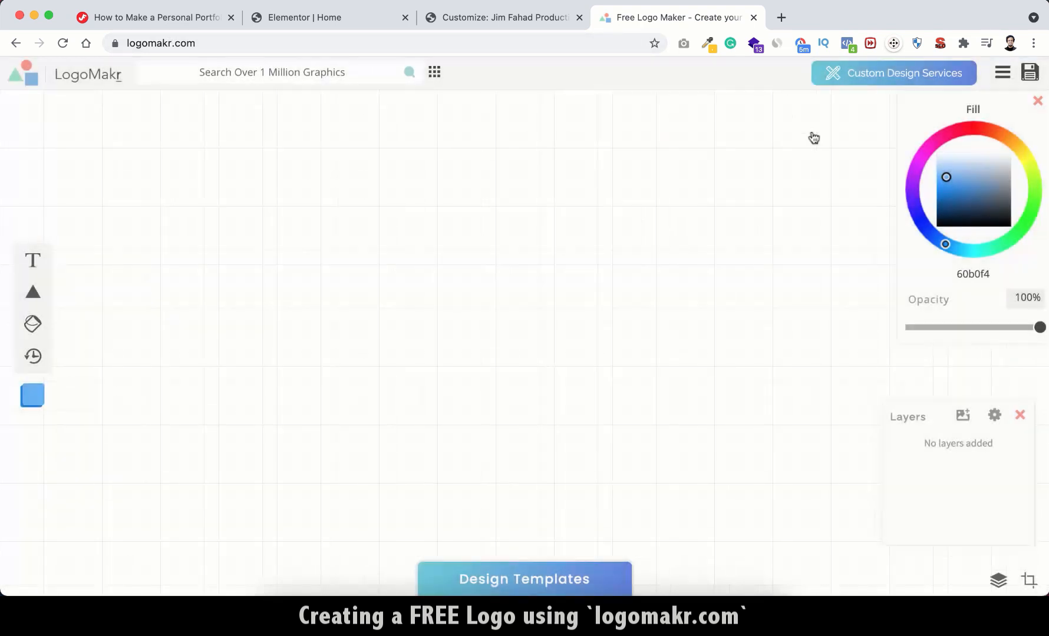
{"action": "left_click", "coordinate": [33, 261]}
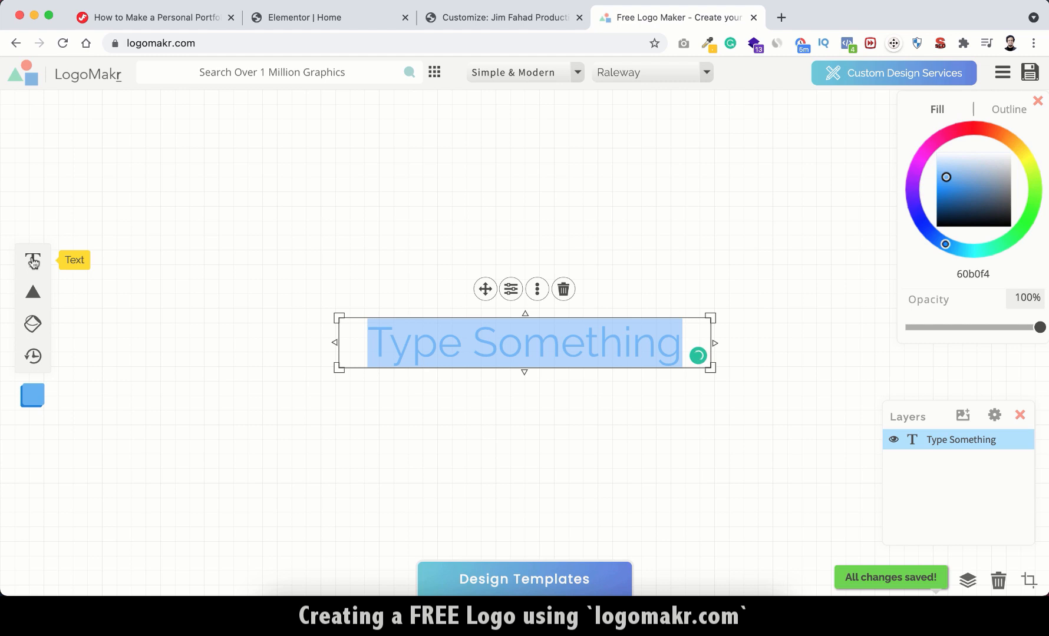
{"action": "type", "text": "JF"}
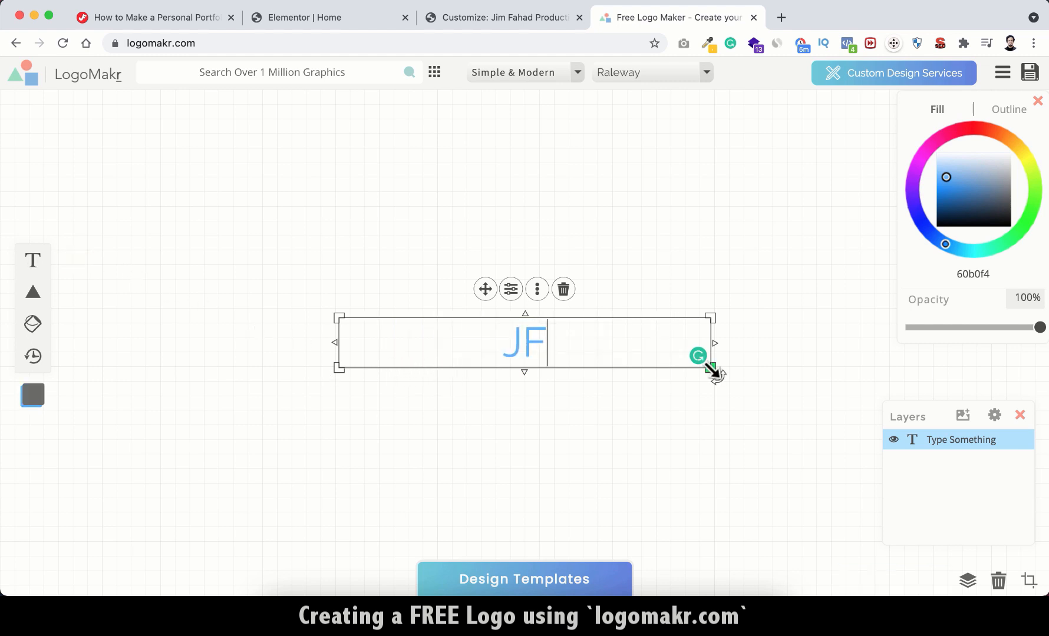
{"action": "left_click_drag", "start_coordinate": [712, 370], "coordinate": [416, 404]}
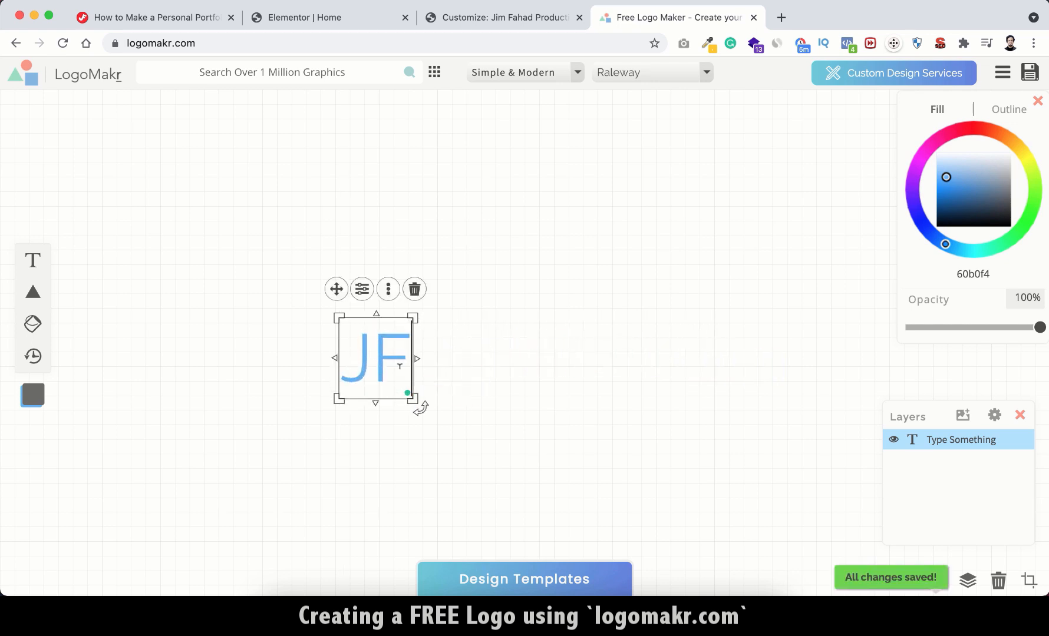
{"action": "left_click", "coordinate": [655, 78]}
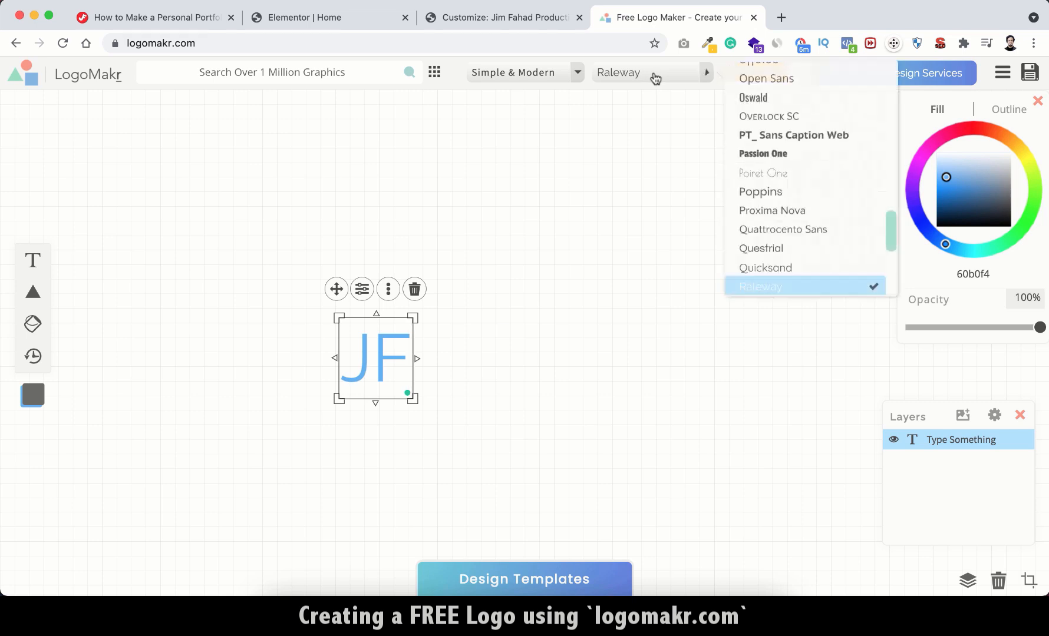
{"action": "left_click", "coordinate": [779, 155]}
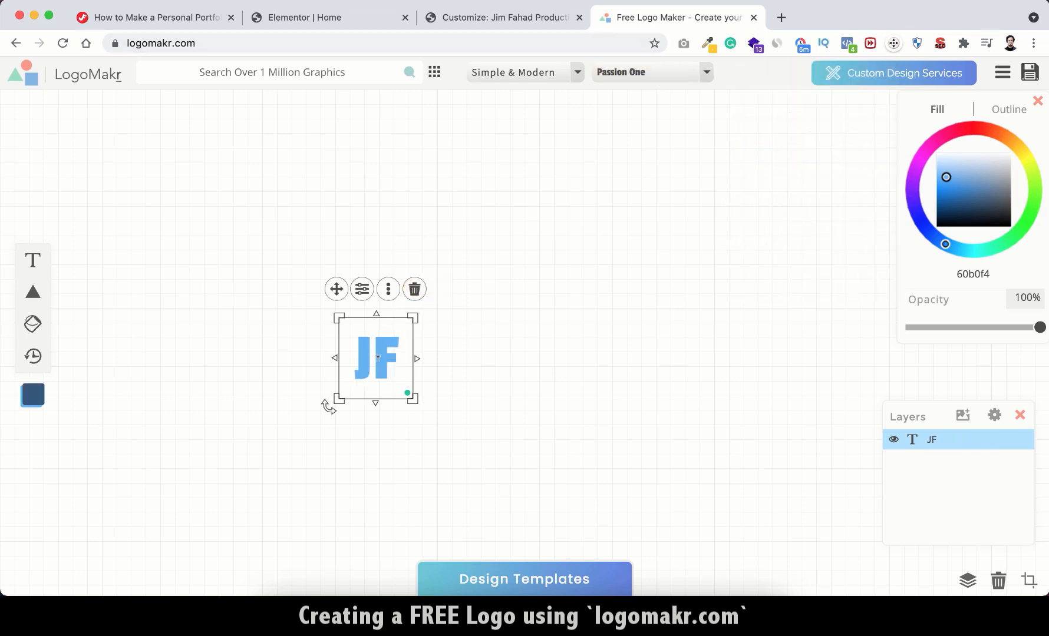
{"action": "left_click_drag", "start_coordinate": [957, 196], "coordinate": [956, 228]}
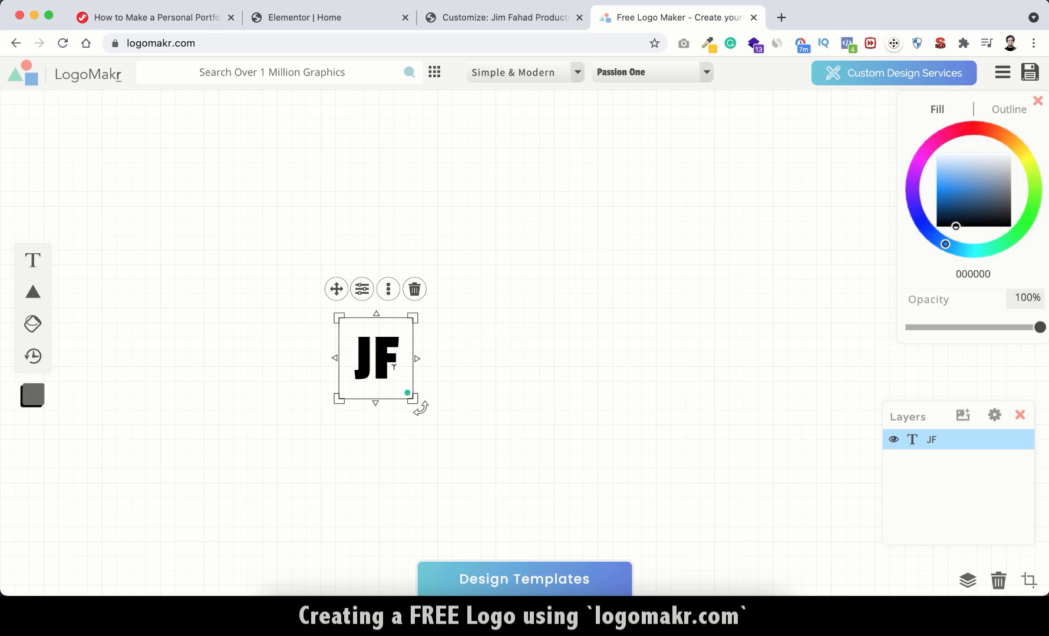
{"action": "mouse_move", "coordinate": [35, 302]}
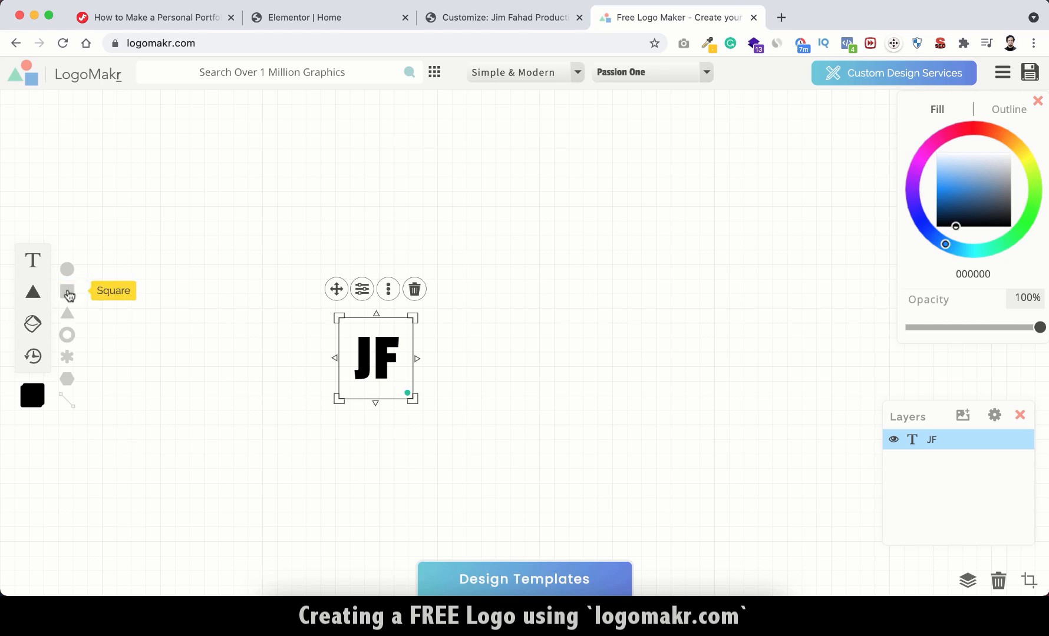
- Add a square, flatten it into a short bar, and give it fill FFC900
{"action": "left_click", "coordinate": [69, 292]}
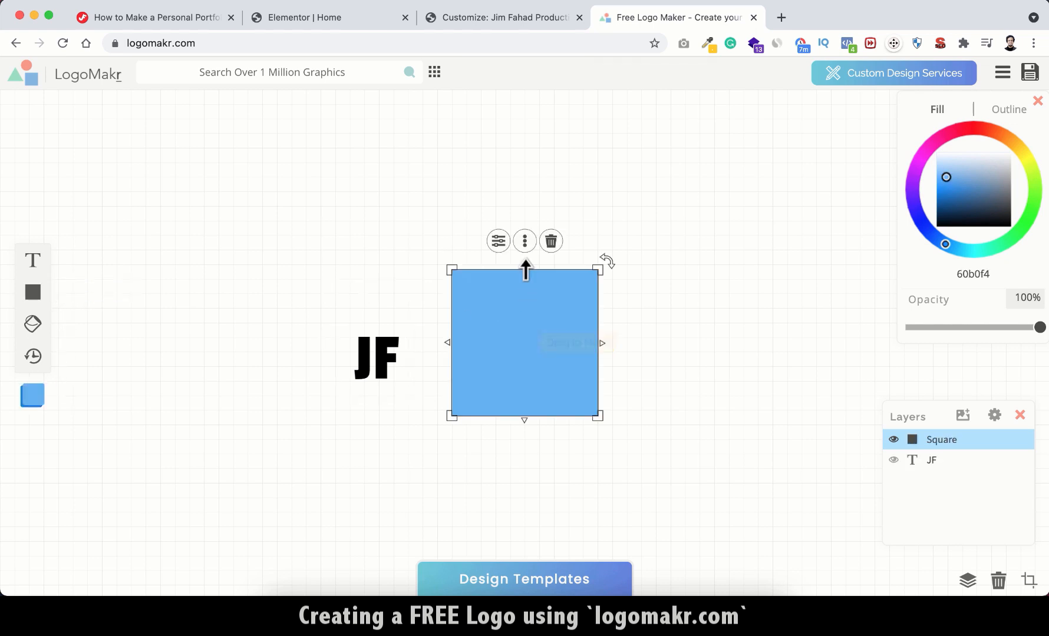
{"action": "left_click_drag", "start_coordinate": [525, 268], "coordinate": [462, 365]}
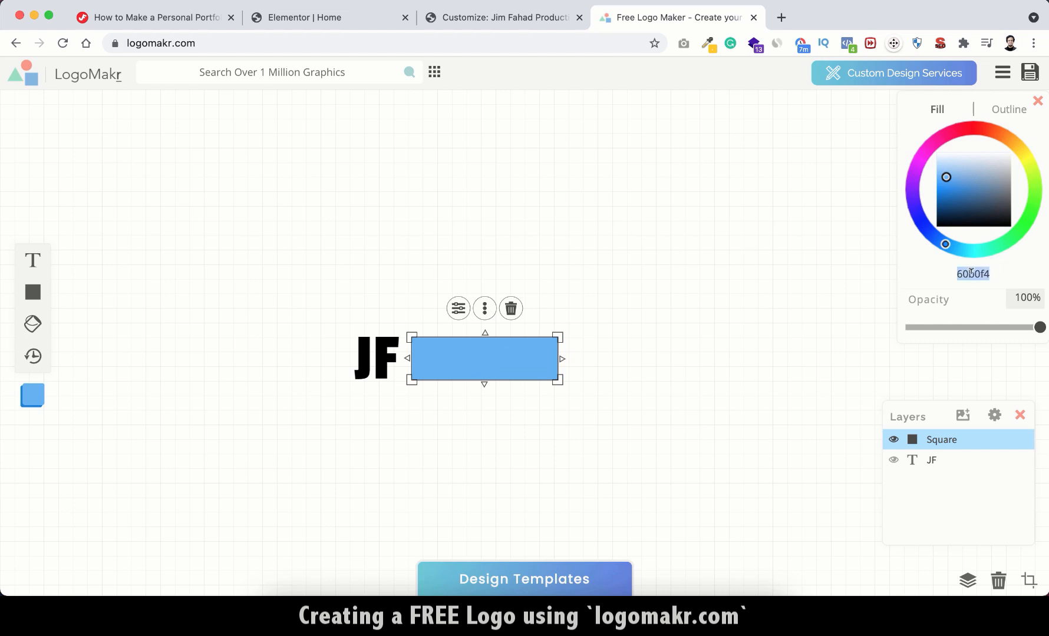
{"action": "type", "text": "FFC900"}
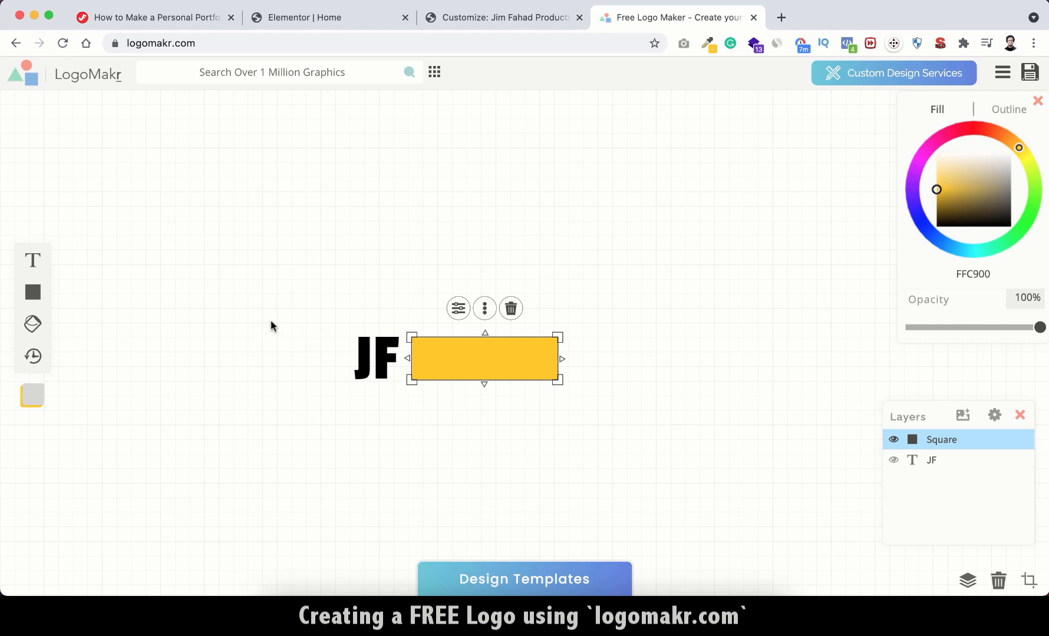
- Add black 'Digital' text, shrink it, and move it onto the yellow bar
{"action": "left_click", "coordinate": [33, 261]}
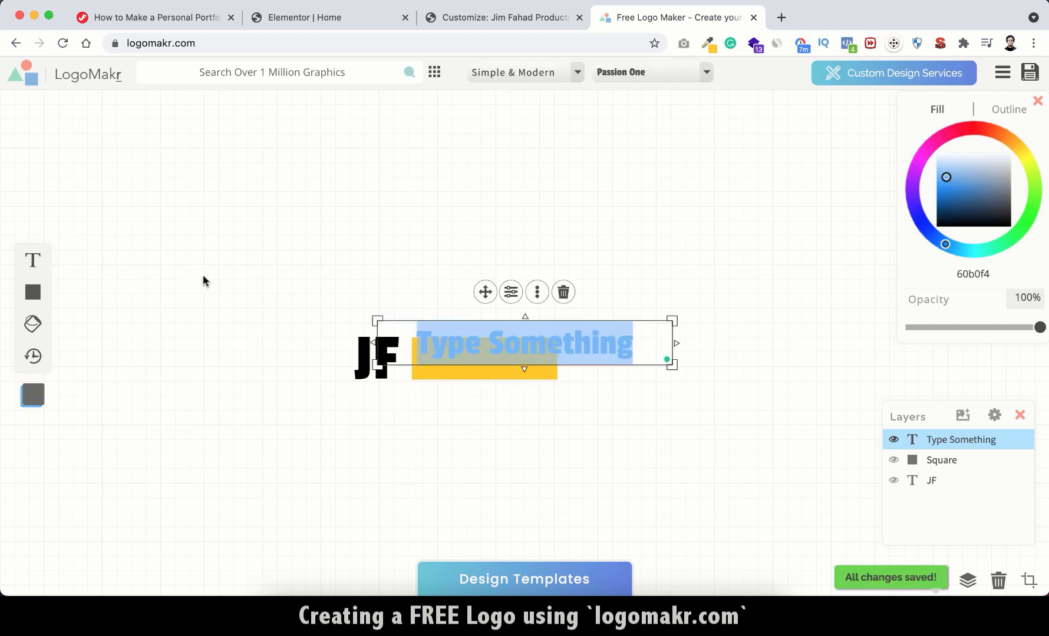
{"action": "type", "text": "Digital"}
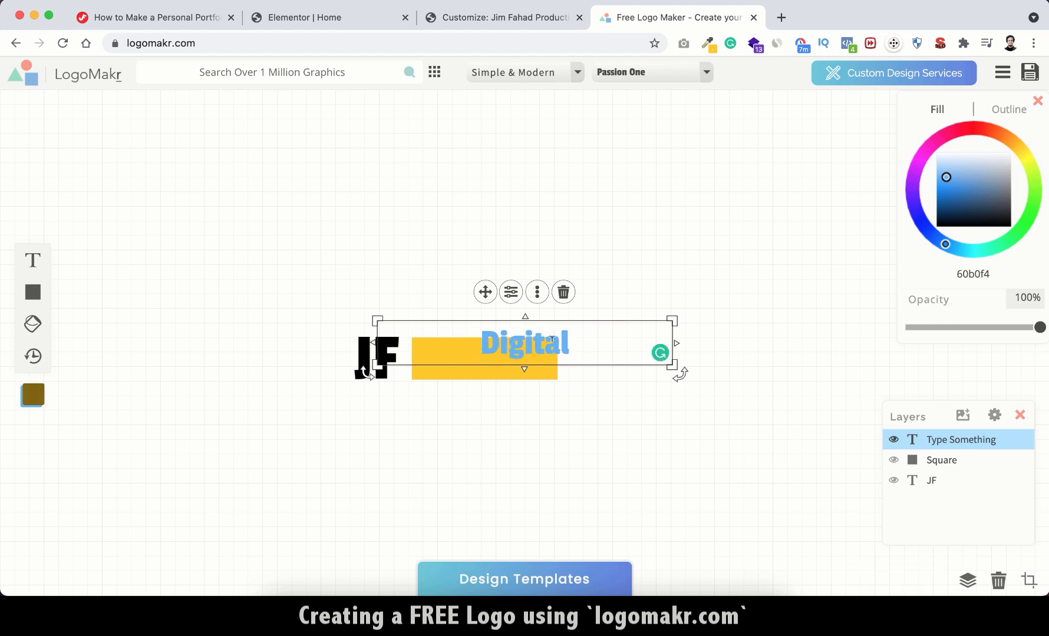
{"action": "left_click_drag", "start_coordinate": [955, 209], "coordinate": [960, 227]}
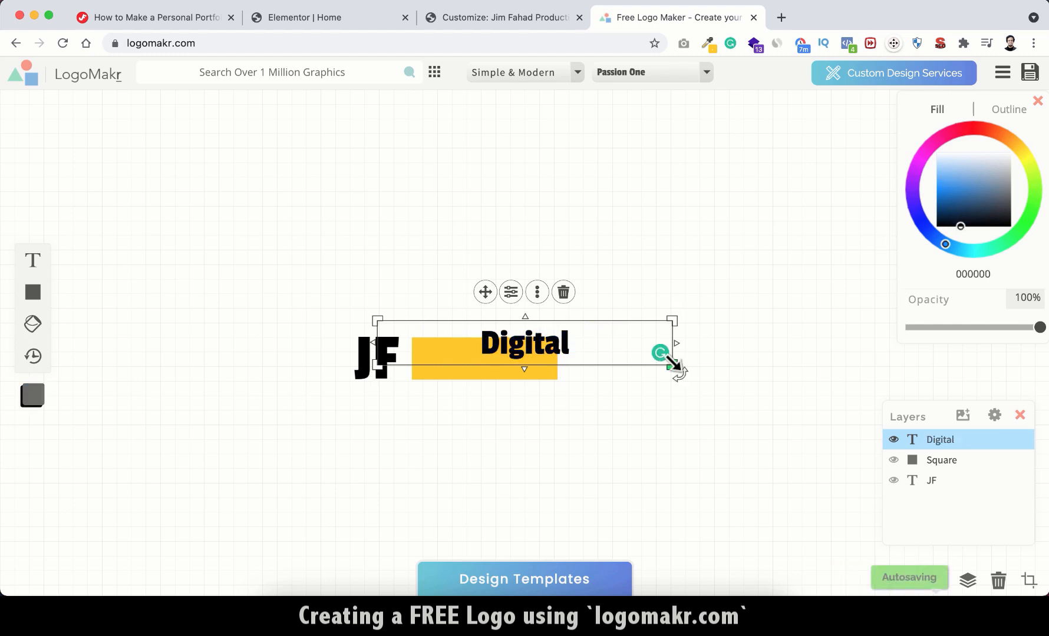
{"action": "left_click_drag", "start_coordinate": [673, 366], "coordinate": [482, 366]}
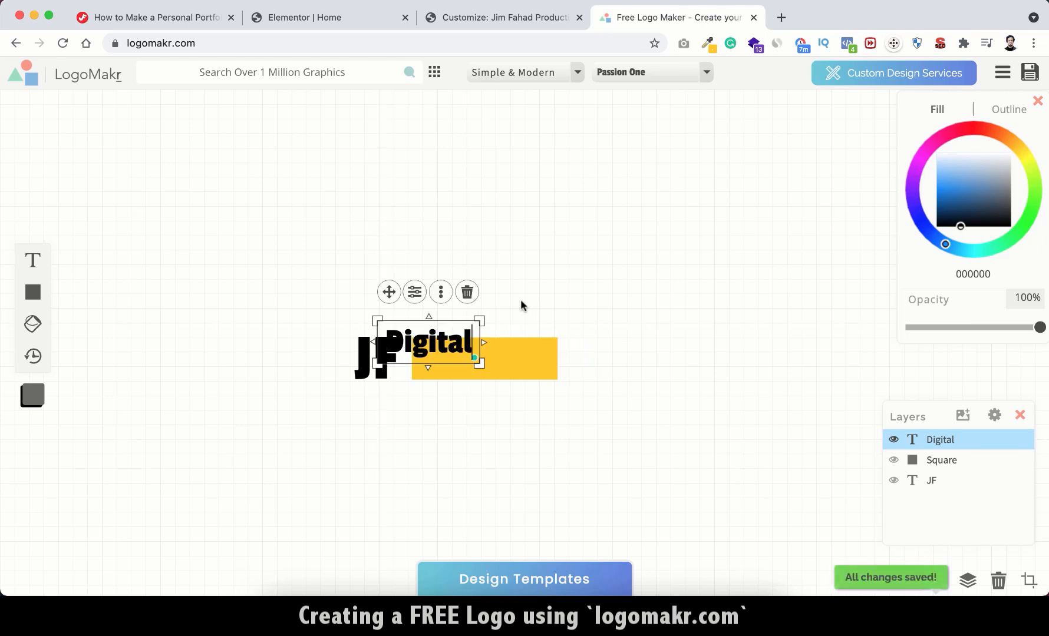
{"action": "left_click", "coordinate": [521, 304]}
{"action": "left_click_drag", "start_coordinate": [426, 348], "coordinate": [458, 358]}
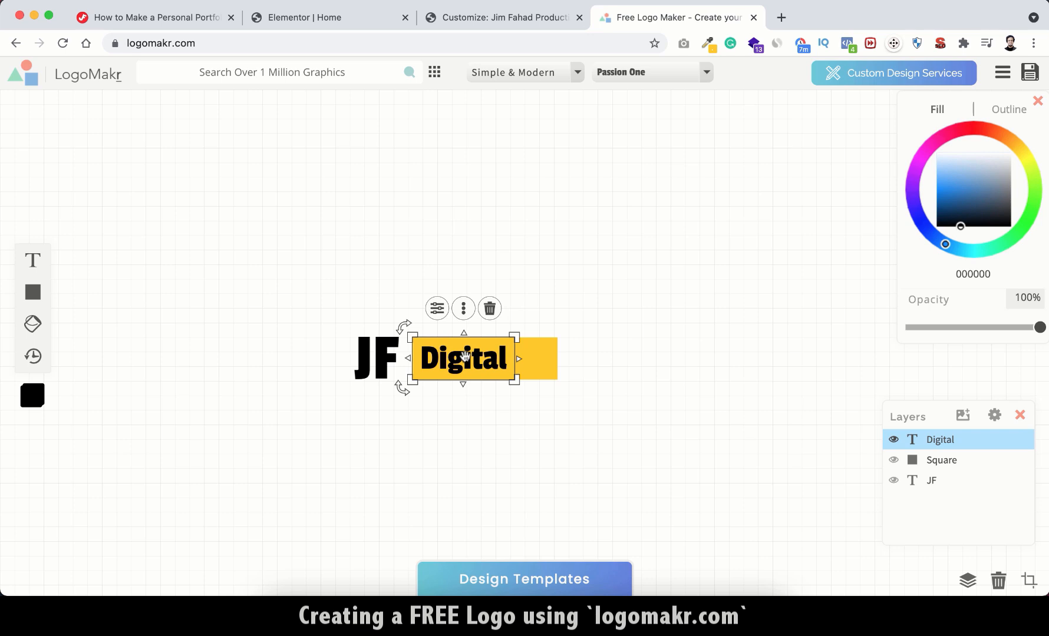
- Narrow the yellow bar to fit Digital and move both right beside JF
{"action": "left_click", "coordinate": [540, 397]}
{"action": "left_click", "coordinate": [536, 361]}
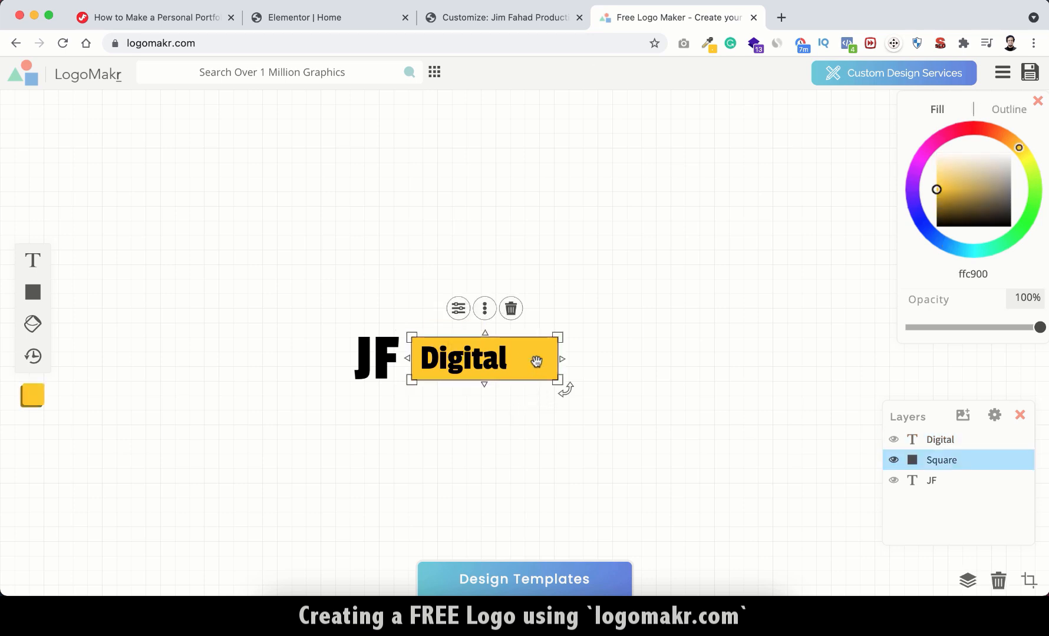
{"action": "left_click_drag", "start_coordinate": [563, 358], "coordinate": [520, 358]}
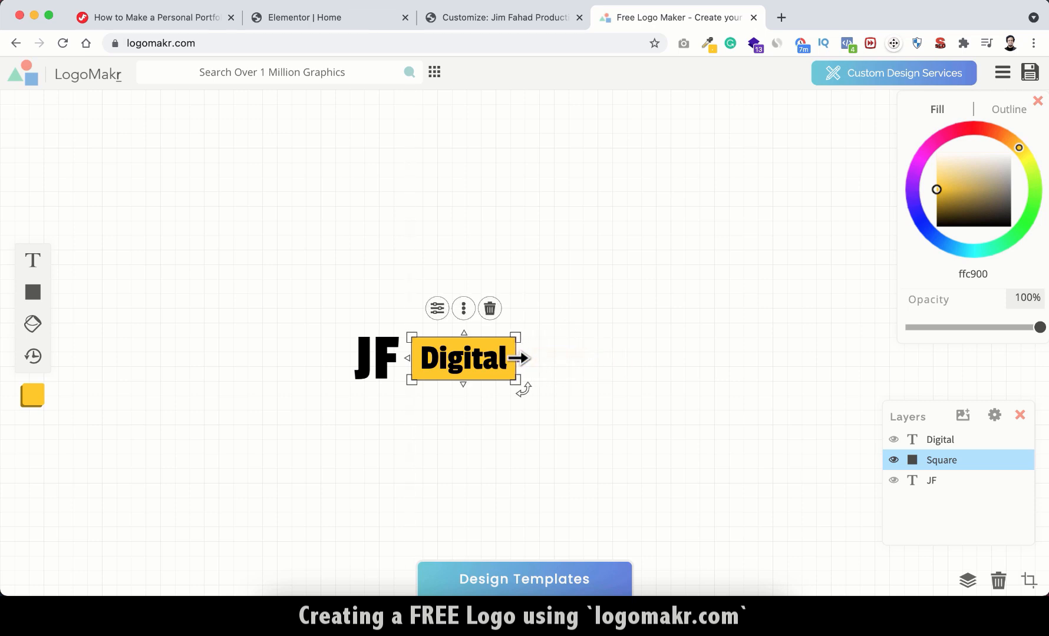
{"action": "left_click", "coordinate": [486, 409]}
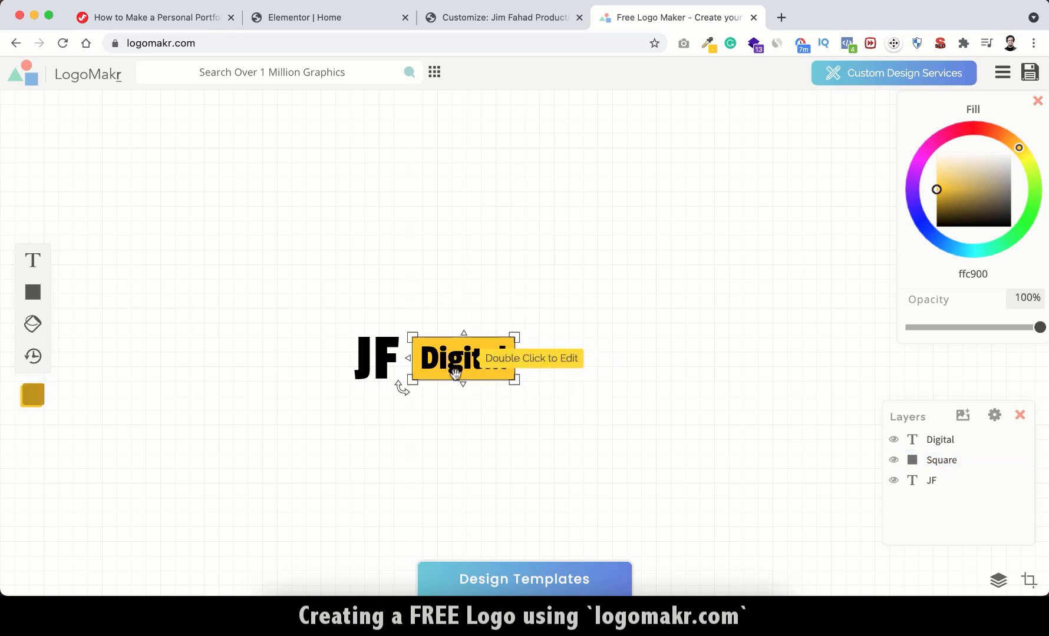
{"action": "left_click_drag", "start_coordinate": [555, 398], "coordinate": [424, 354]}
{"action": "left_click", "coordinate": [286, 301]}
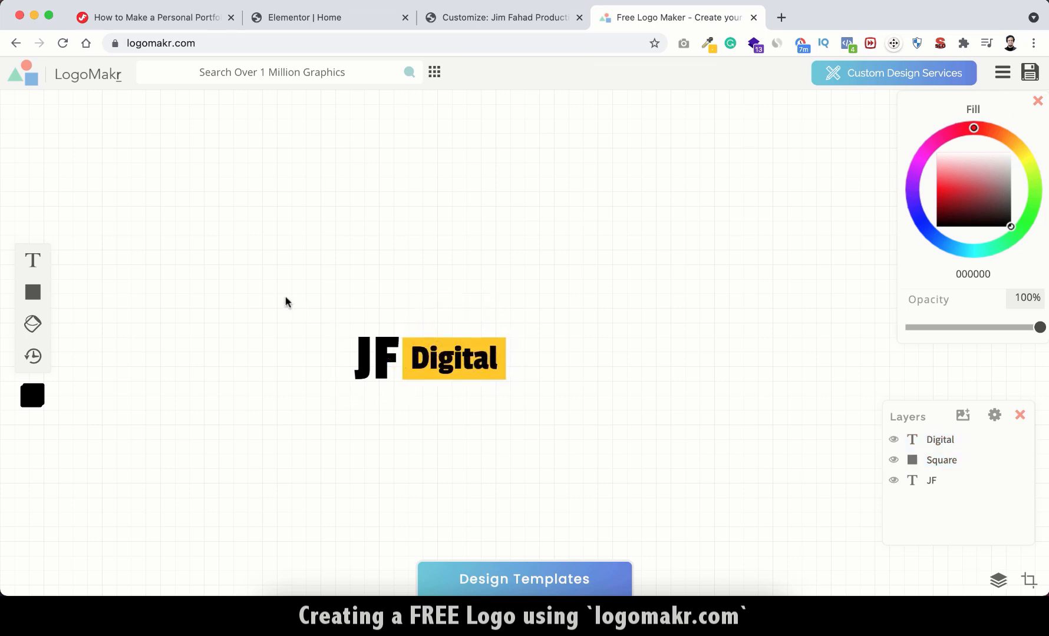
- Scale up all logo layers together, then crop all four canvas edges in to the logo
{"action": "left_click_drag", "start_coordinate": [306, 291], "coordinate": [598, 422]}
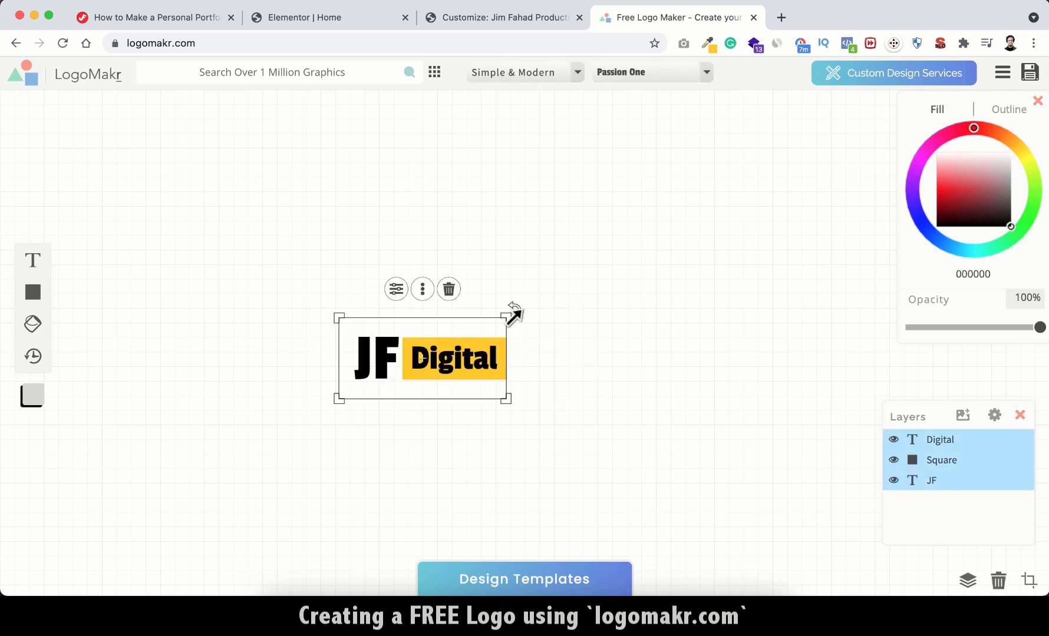
{"action": "left_click_drag", "start_coordinate": [507, 317], "coordinate": [675, 239]}
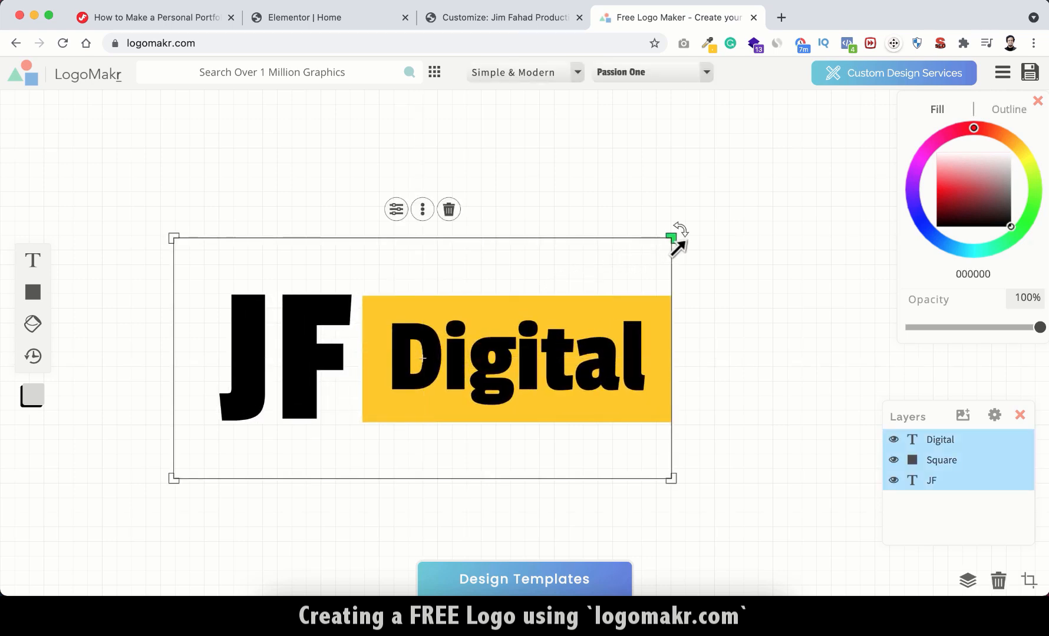
{"action": "left_click", "coordinate": [1028, 580]}
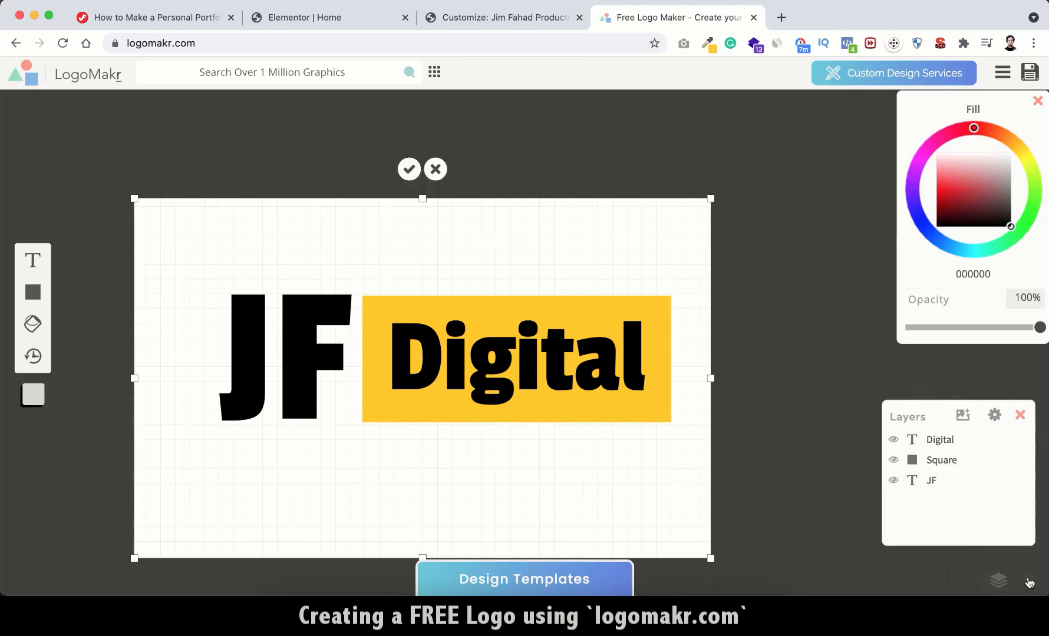
{"action": "left_click_drag", "start_coordinate": [420, 198], "coordinate": [421, 287]}
{"action": "left_click_drag", "start_coordinate": [422, 557], "coordinate": [422, 432]}
{"action": "left_click_drag", "start_coordinate": [135, 360], "coordinate": [213, 359]}
{"action": "left_click_drag", "start_coordinate": [711, 358], "coordinate": [678, 359]}
{"action": "left_click", "coordinate": [432, 258]}
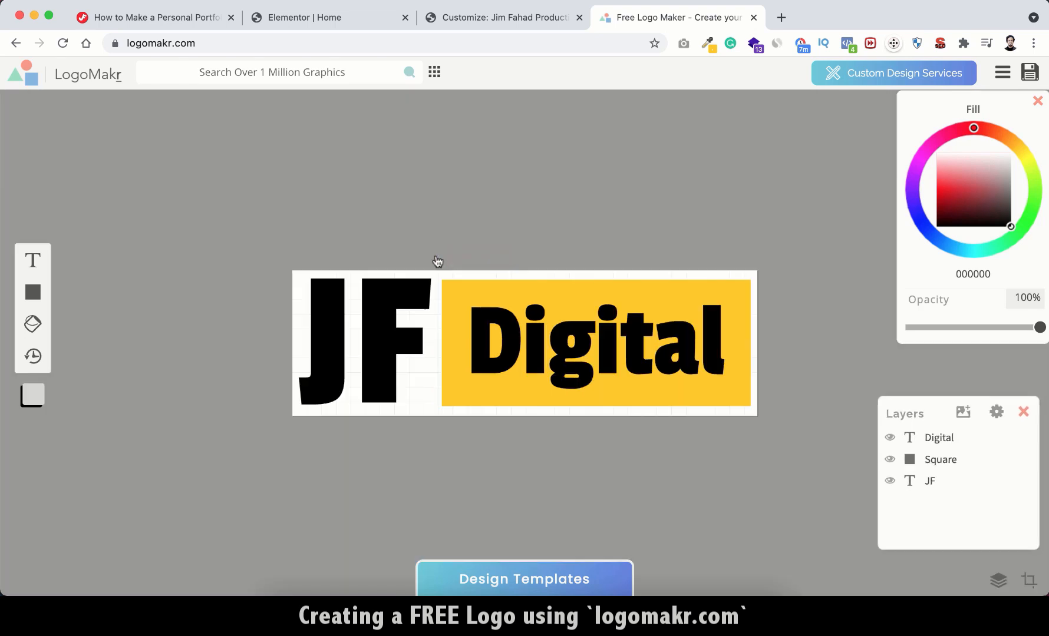
{"action": "left_click", "coordinate": [651, 324]}
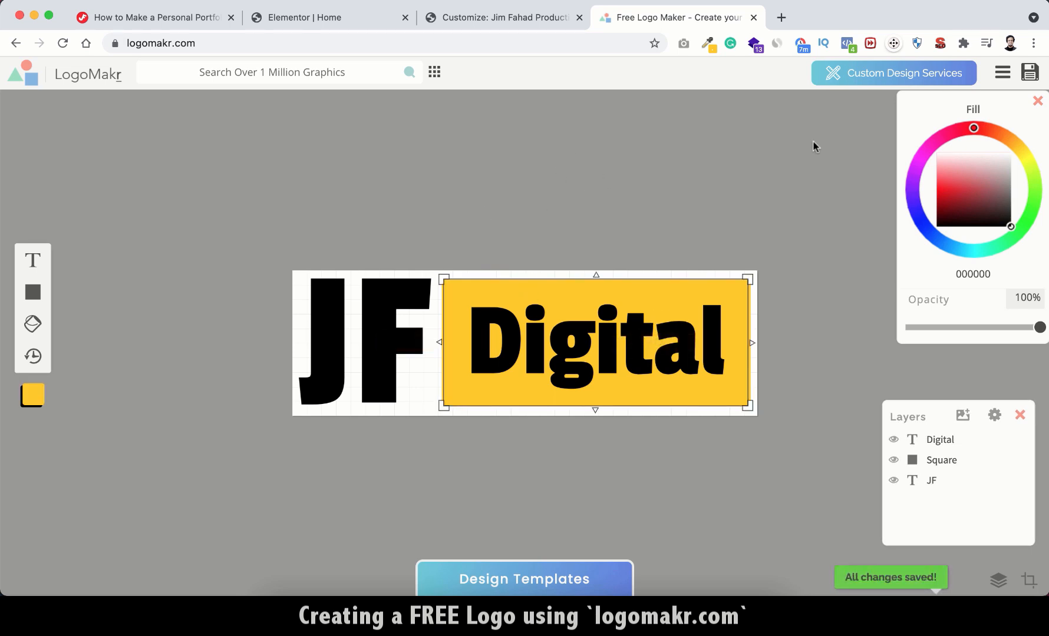
- Download the logo as the free low-resolution PNG and dismiss the download bar
{"action": "left_click", "coordinate": [1030, 73]}
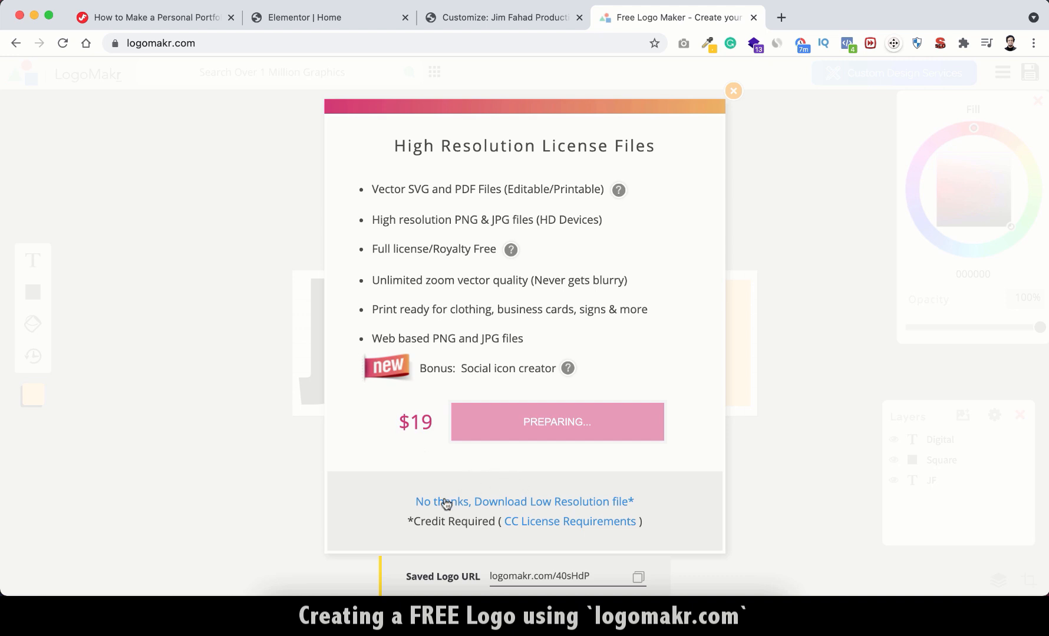
{"action": "left_click", "coordinate": [497, 504]}
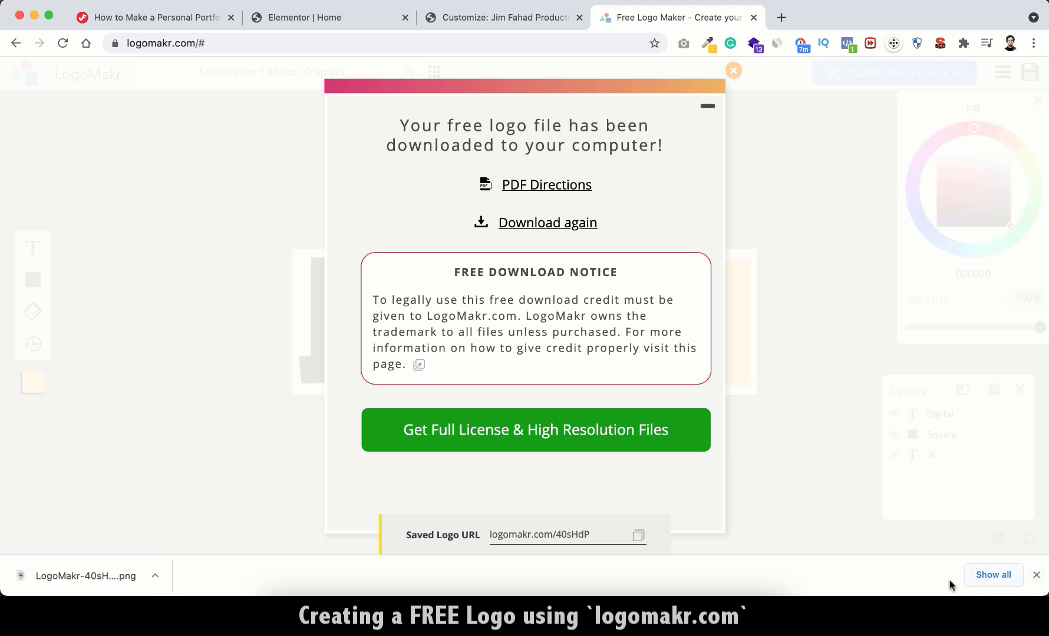
{"action": "left_click", "coordinate": [1037, 575]}
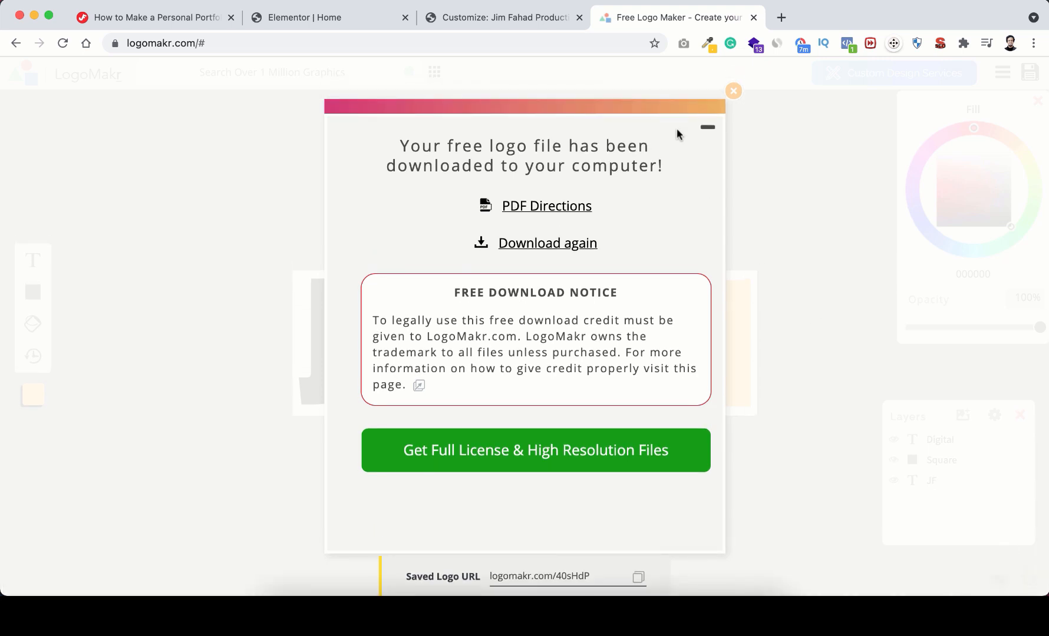
- Upload the downloaded LogoMakr-7lwlqe.png as the site logo, skipping cropping
{"action": "left_click", "coordinate": [477, 17]}
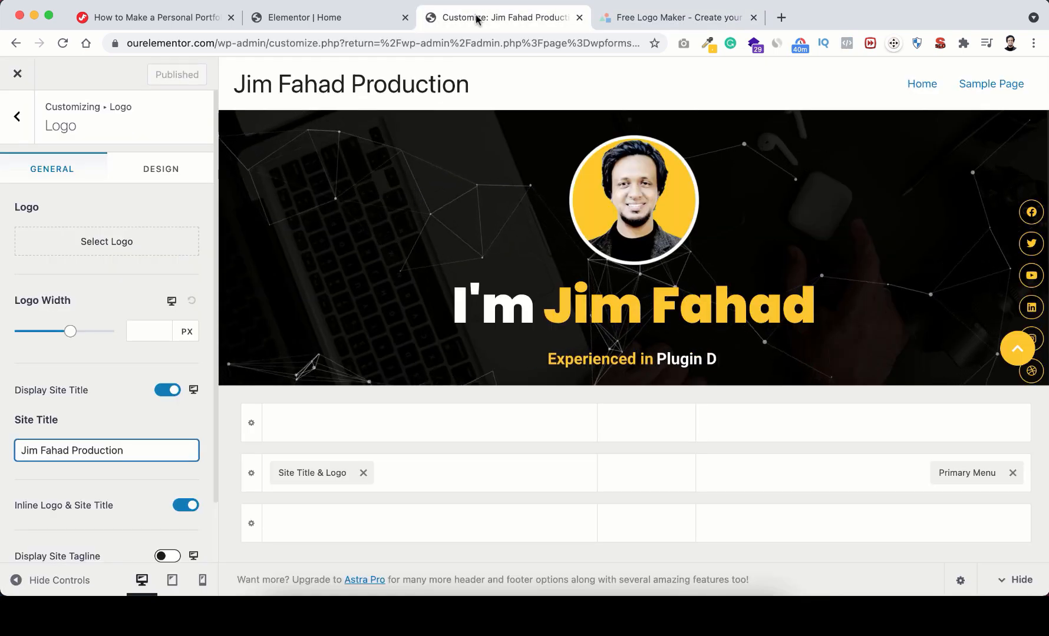
{"action": "left_click", "coordinate": [100, 240]}
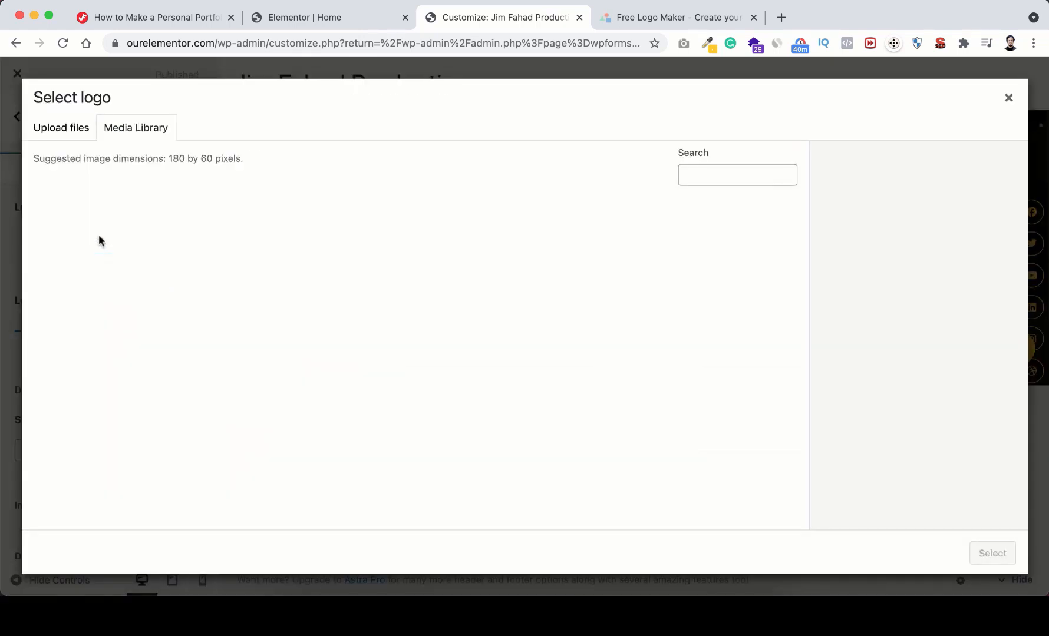
{"action": "left_click", "coordinate": [73, 130]}
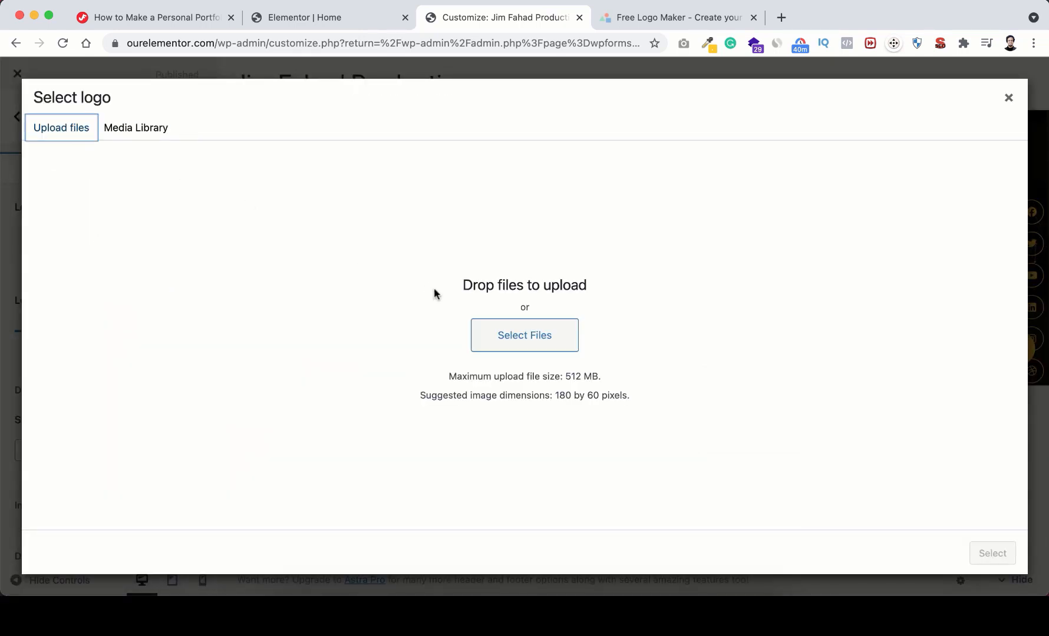
{"action": "left_click", "coordinate": [489, 336]}
{"action": "left_click", "coordinate": [662, 223]}
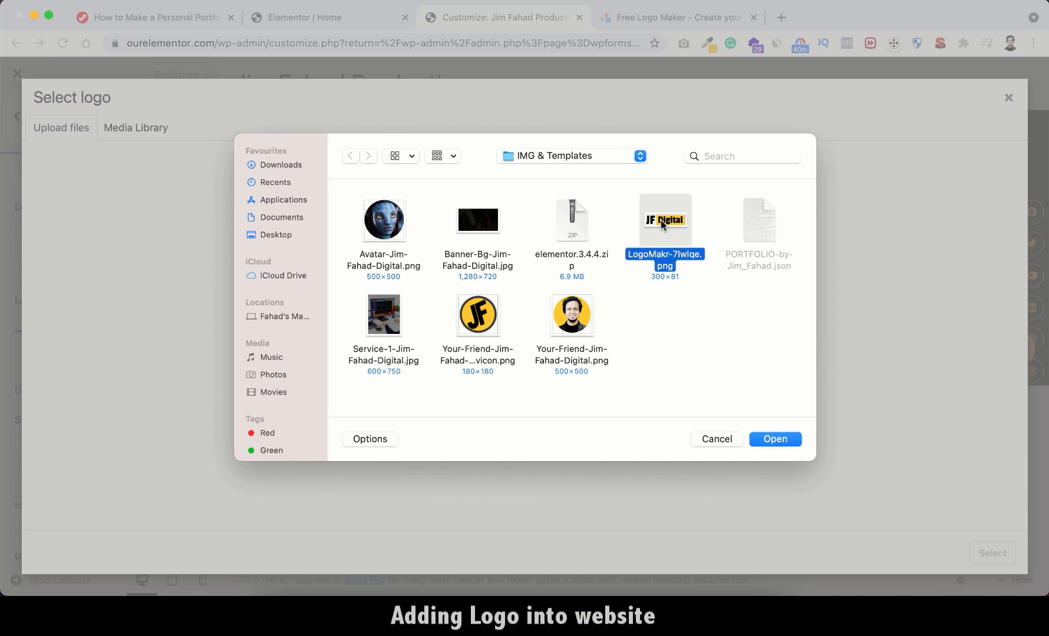
{"action": "left_click", "coordinate": [766, 441]}
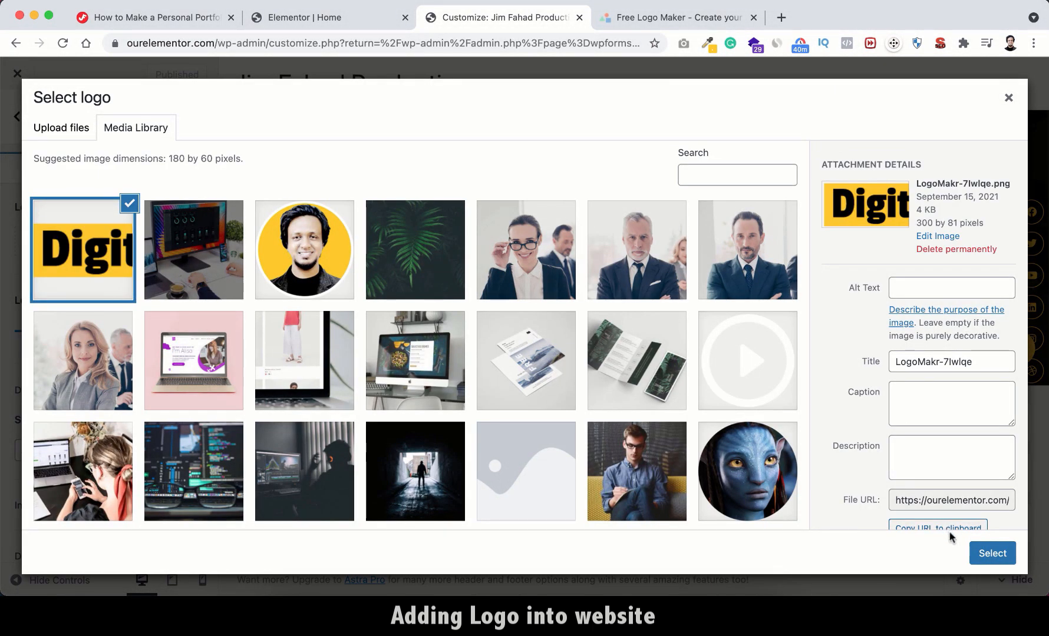
{"action": "left_click", "coordinate": [978, 555]}
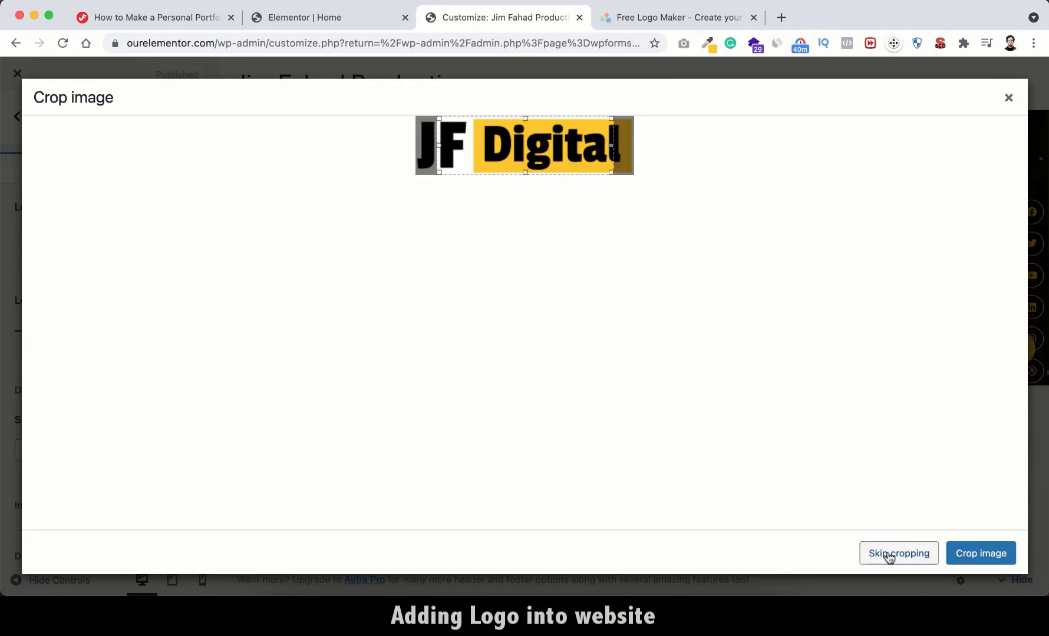
{"action": "left_click", "coordinate": [889, 555]}
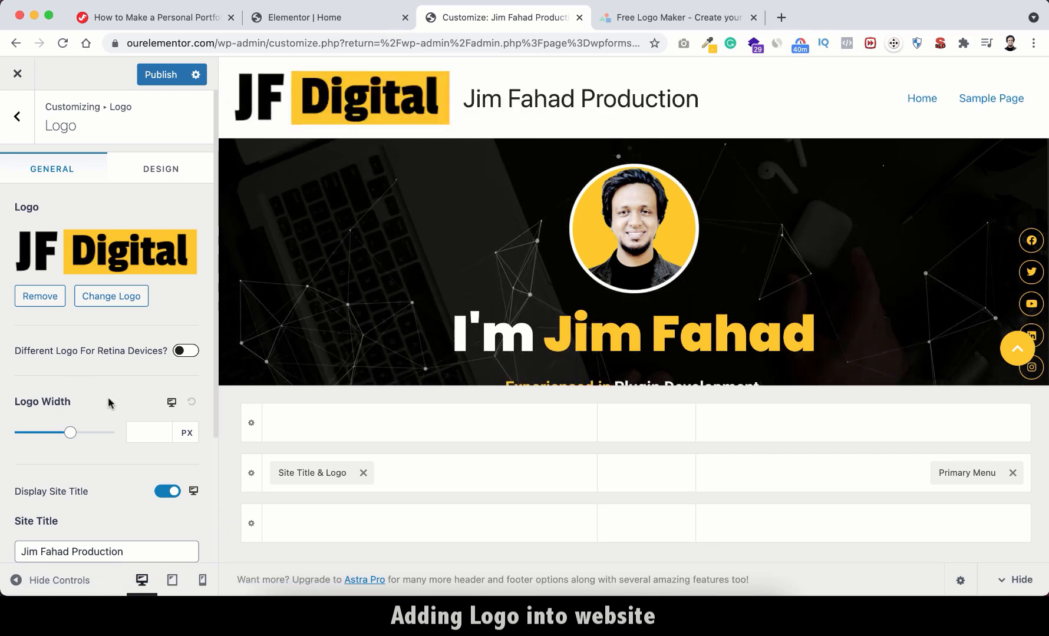
- Set the logo width to 120 px and switch off Display Site Title
{"action": "left_click", "coordinate": [140, 430]}
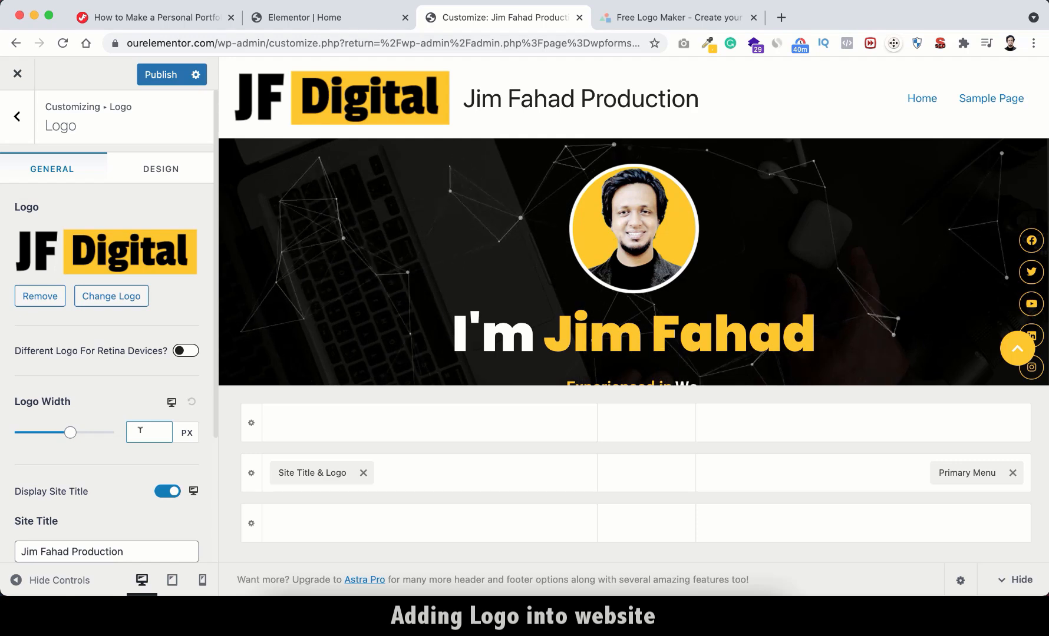
{"action": "type", "text": "12"}
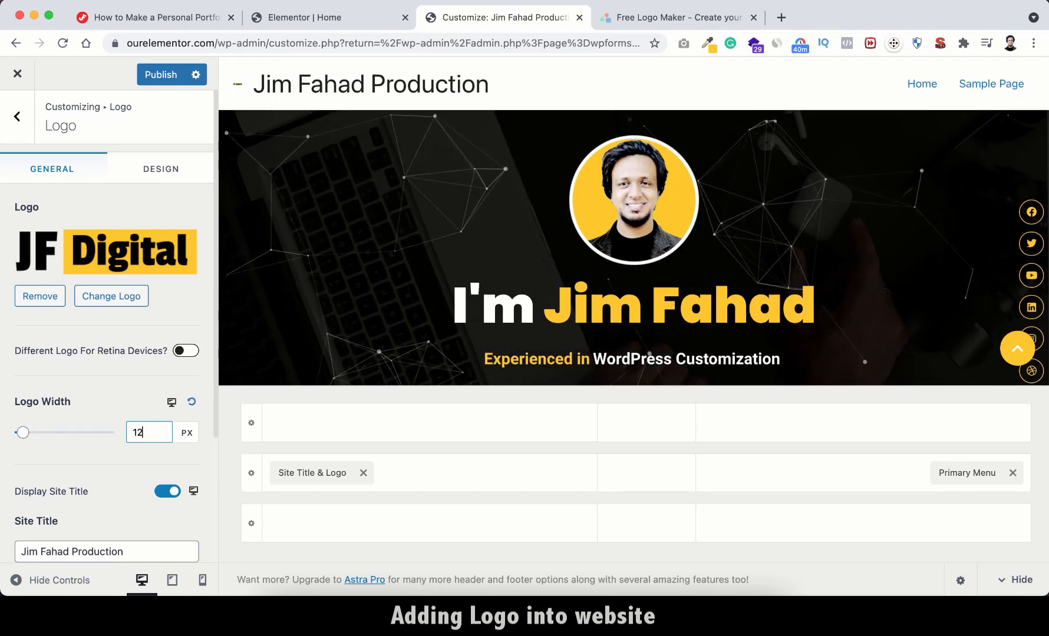
{"action": "type", "text": "0"}
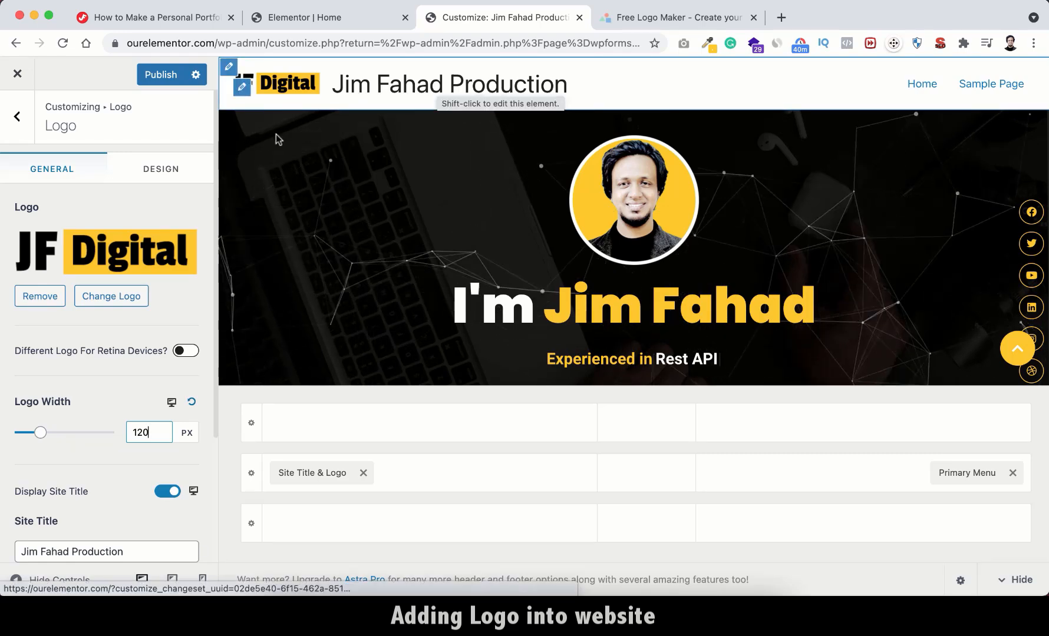
{"action": "scroll", "coordinate": [110, 492], "scroll_direction": "down", "scroll_amount": 2}
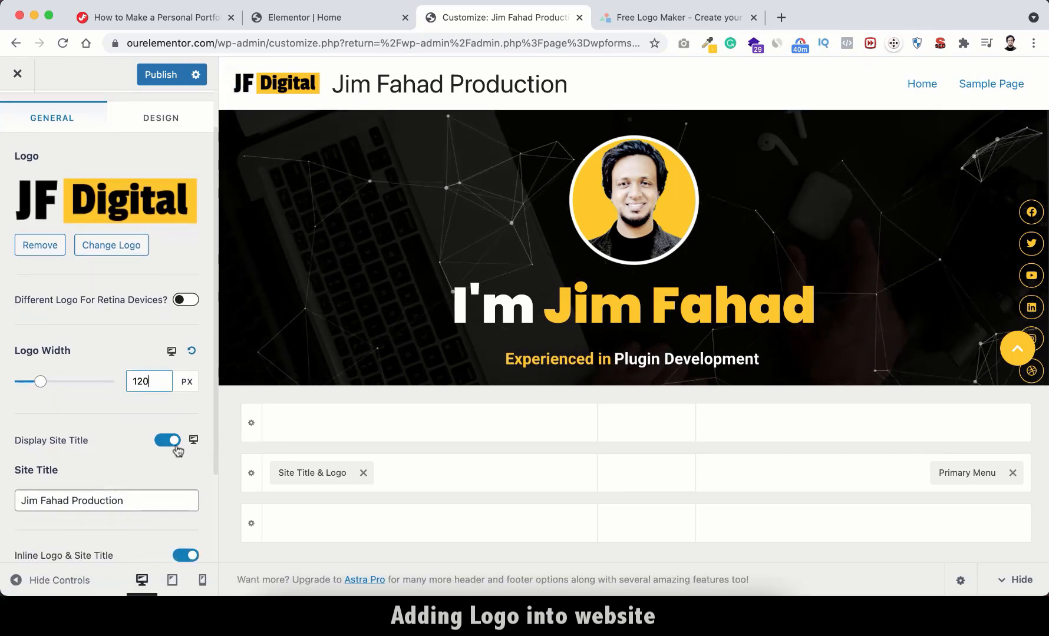
{"action": "left_click", "coordinate": [175, 446]}
{"action": "scroll", "coordinate": [189, 295], "scroll_direction": "up", "scroll_amount": 2}
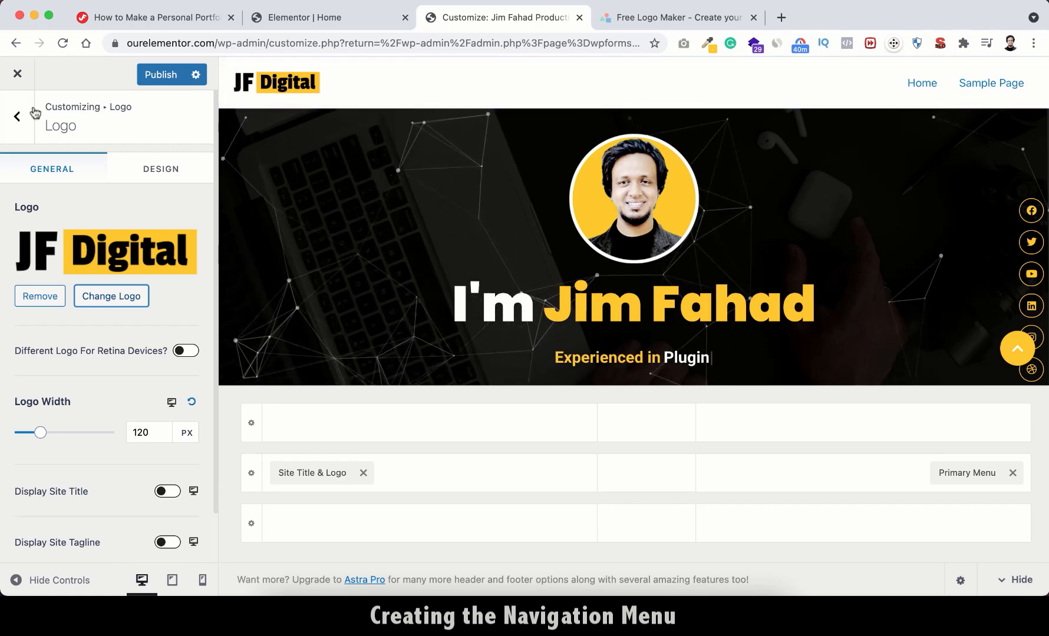
- Return to the main Customizer panel and open the Menus section
{"action": "left_click", "coordinate": [20, 121]}
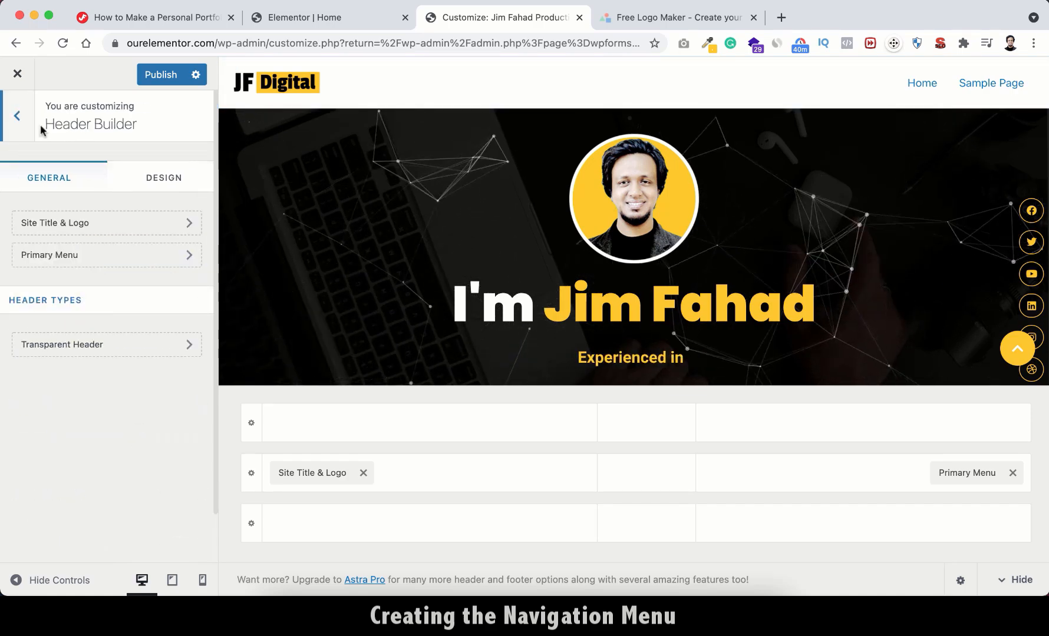
{"action": "left_click", "coordinate": [27, 128]}
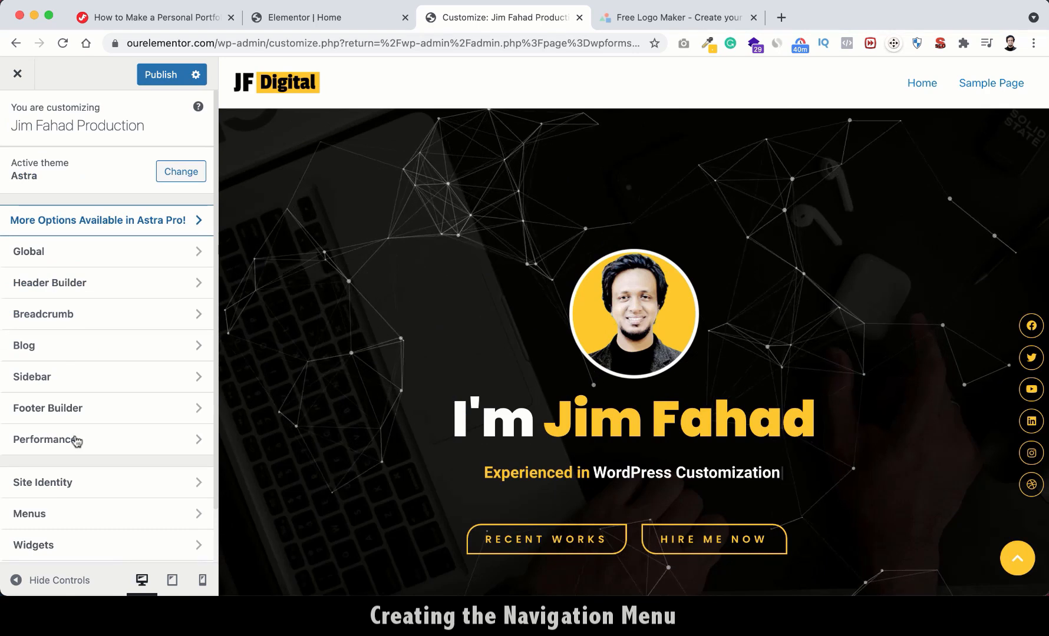
{"action": "scroll", "coordinate": [77, 441], "scroll_direction": "down", "scroll_amount": 2}
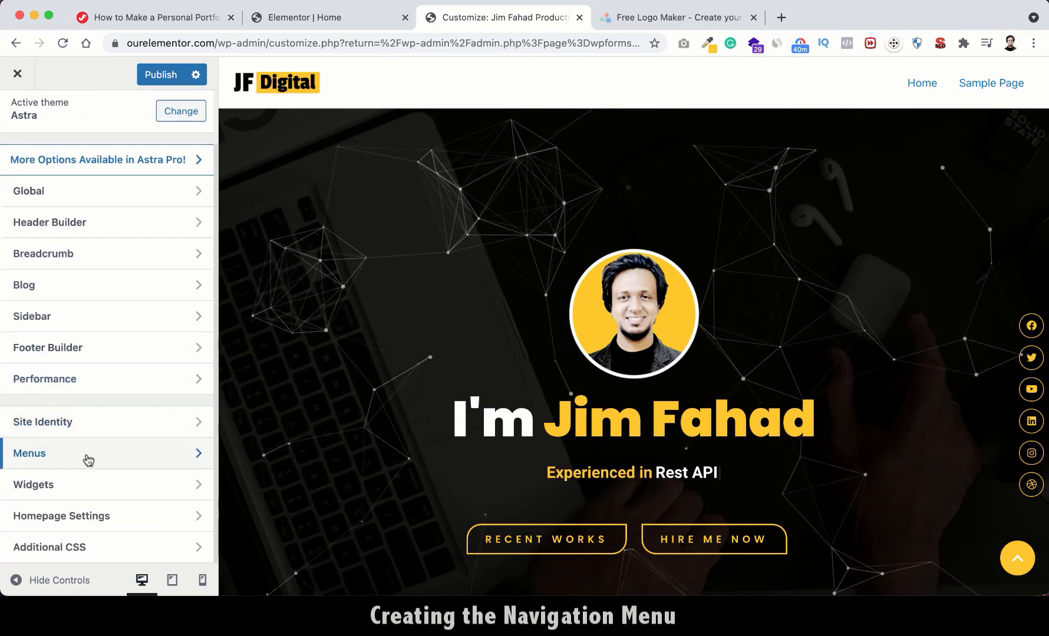
{"action": "left_click", "coordinate": [89, 459]}
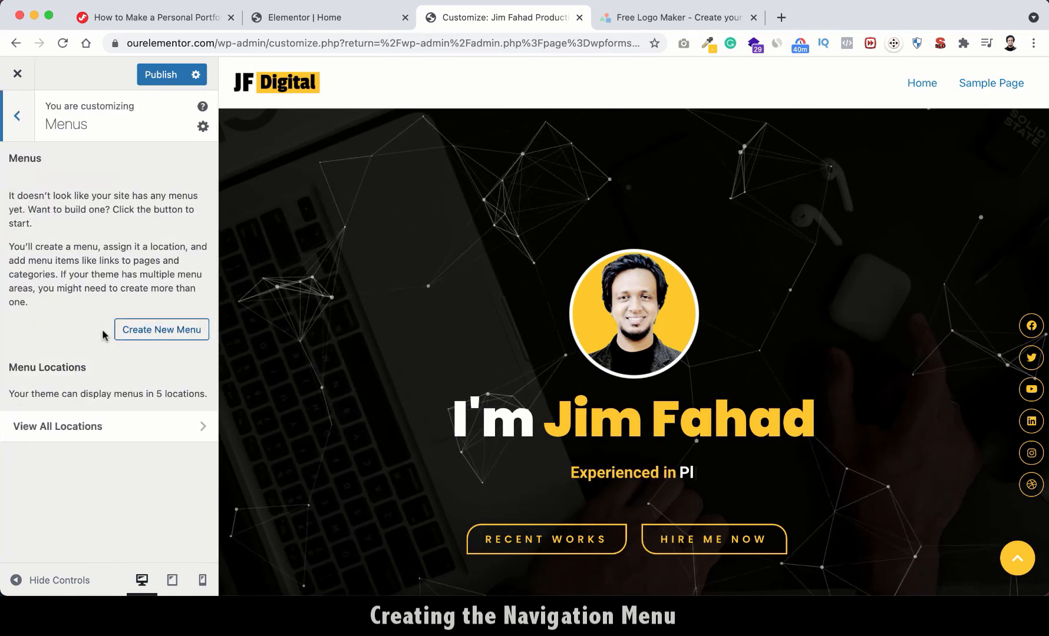
- Create 'Main Menu' assigned to the Primary Menu and Off-Canvas Menu locations
{"action": "left_click", "coordinate": [170, 335]}
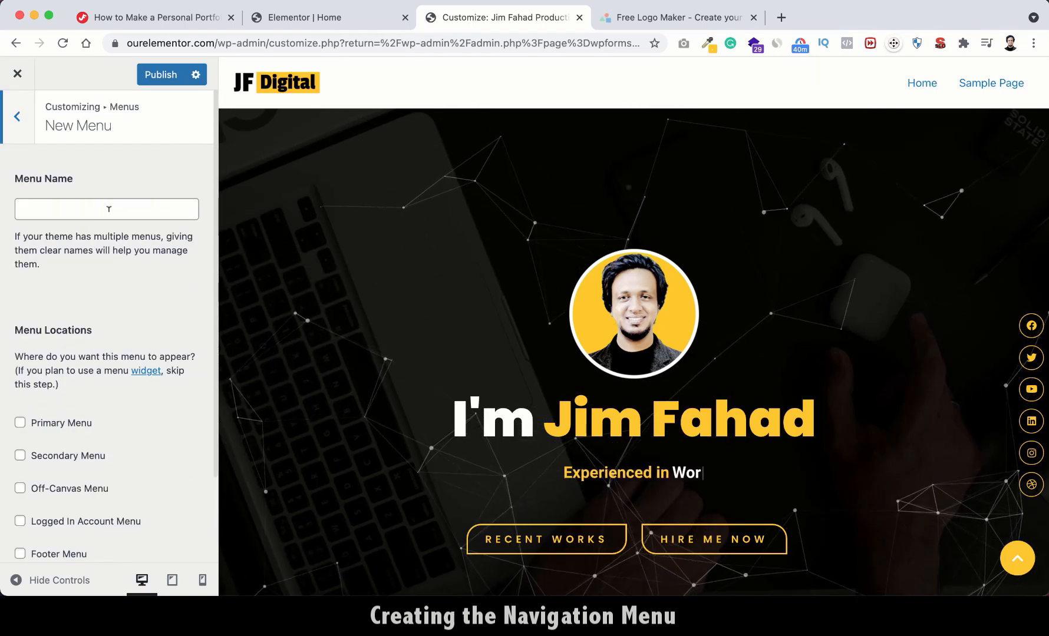
{"action": "left_click", "coordinate": [104, 208]}
{"action": "type", "text": "Main Menu"}
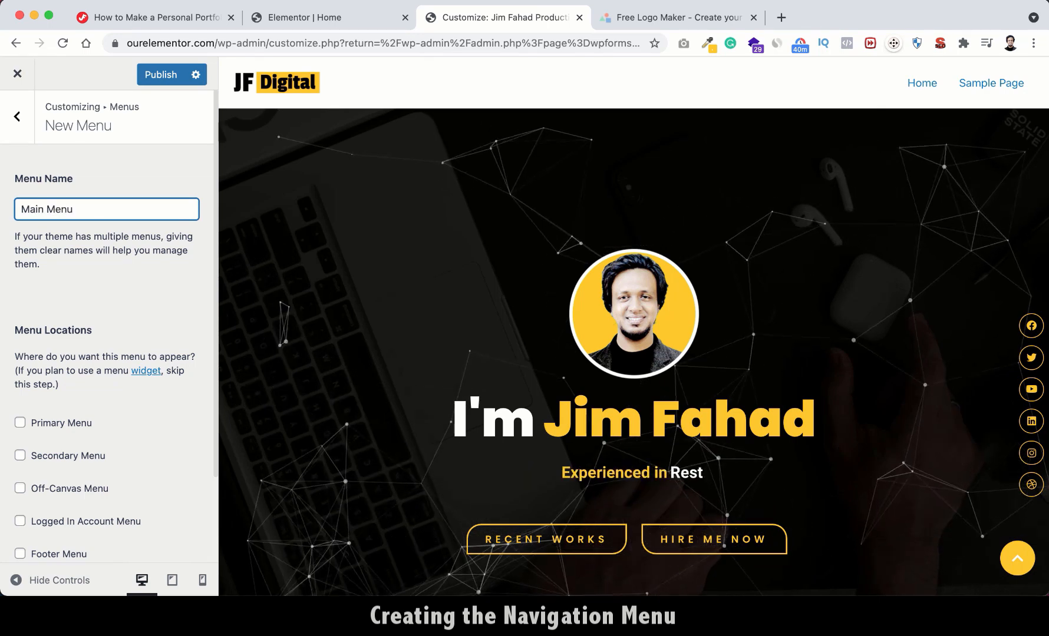
{"action": "scroll", "coordinate": [132, 451], "scroll_direction": "down", "scroll_amount": 3}
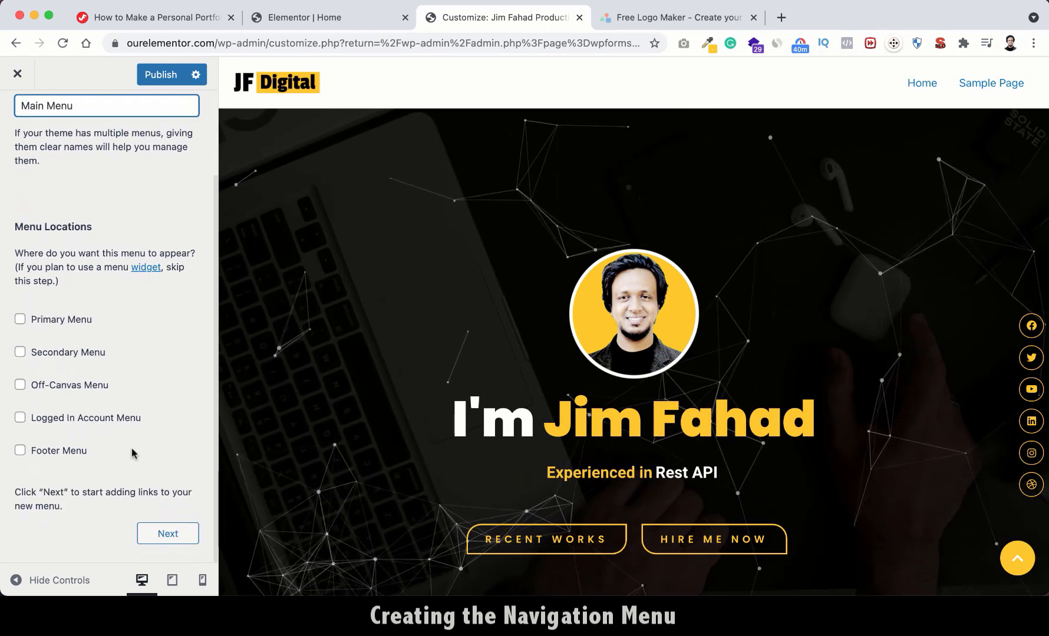
{"action": "left_click", "coordinate": [57, 322]}
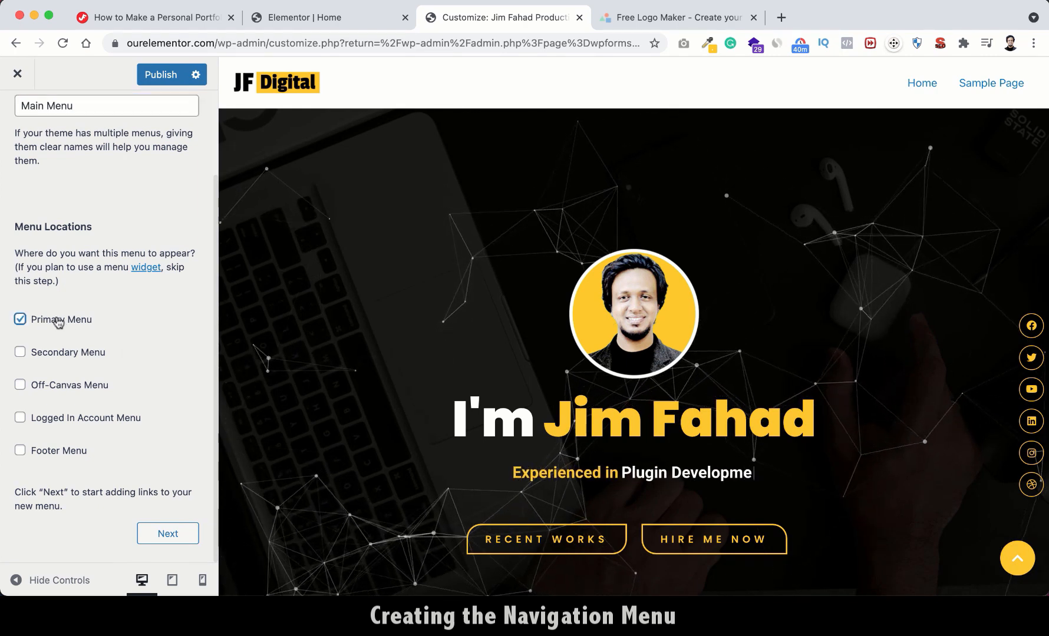
{"action": "left_click", "coordinate": [22, 386]}
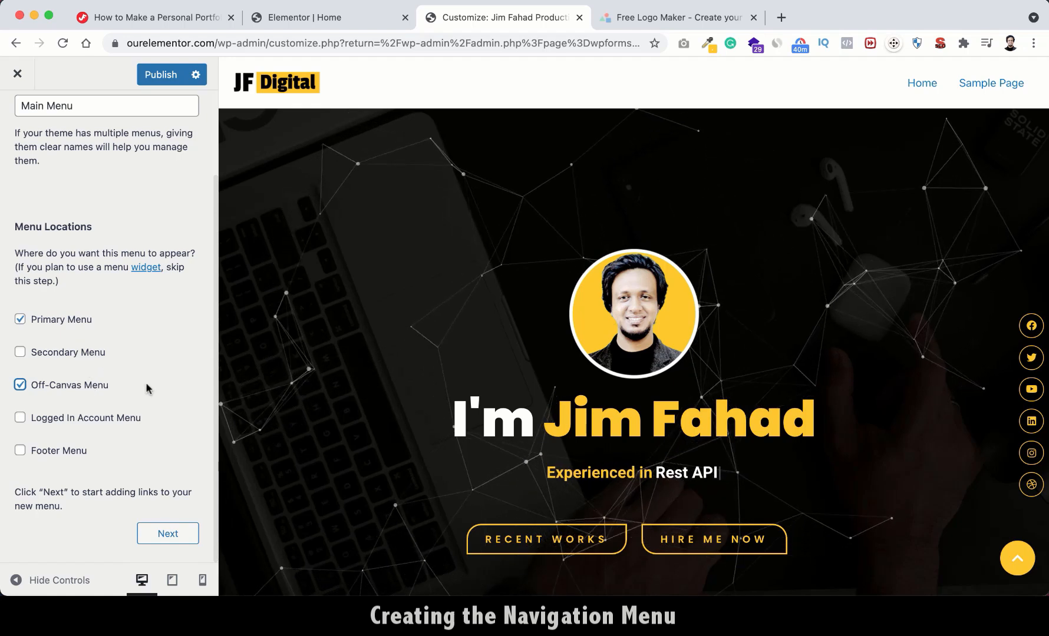
{"action": "left_click", "coordinate": [166, 536]}
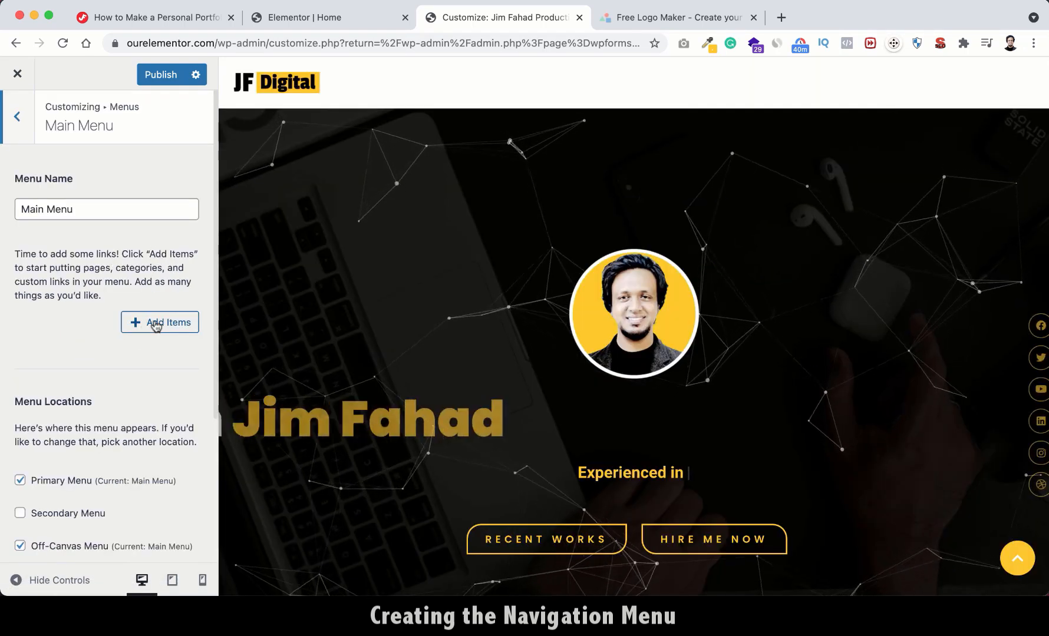
- Open Add Items for Main Menu and expand the Custom Links fields
{"action": "left_click", "coordinate": [155, 324]}
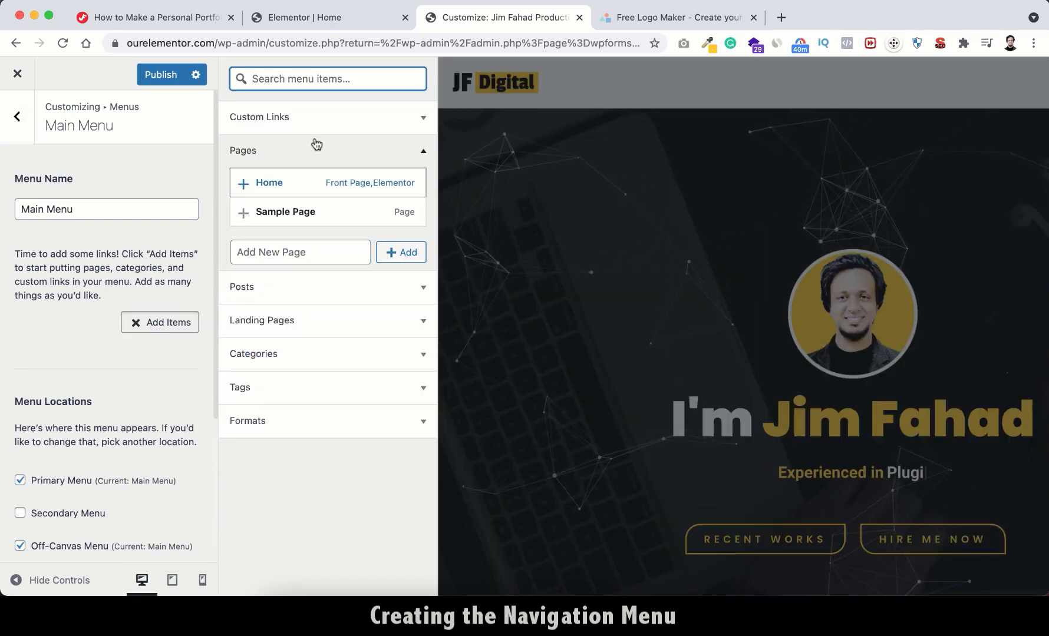
{"action": "left_click", "coordinate": [347, 120]}
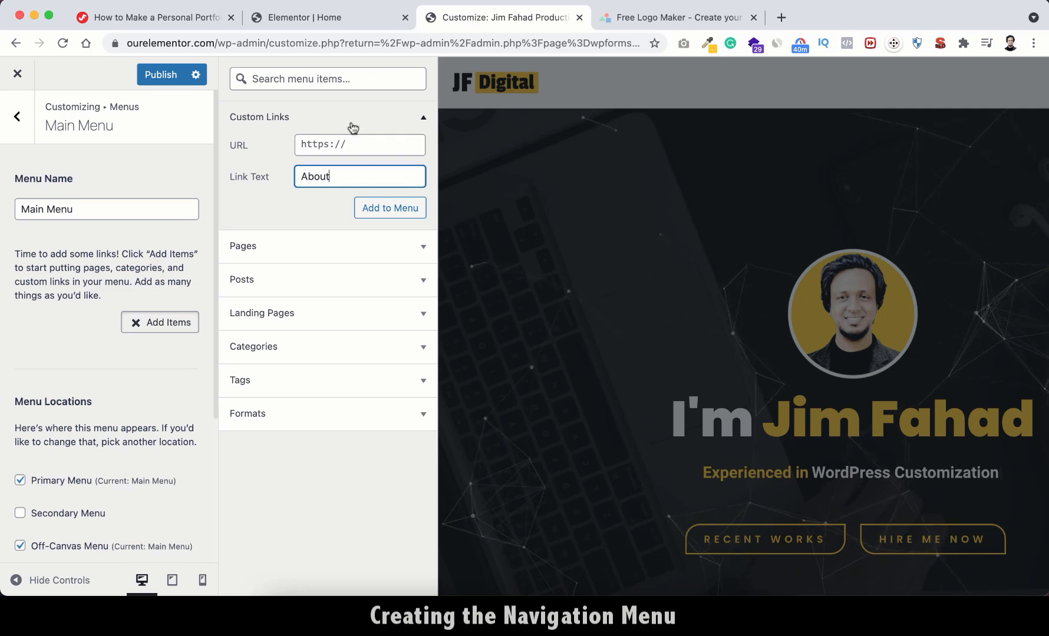
- In Elementor, open the About section's Advanced tab to find its CSS ID
{"action": "left_click", "coordinate": [322, 17]}
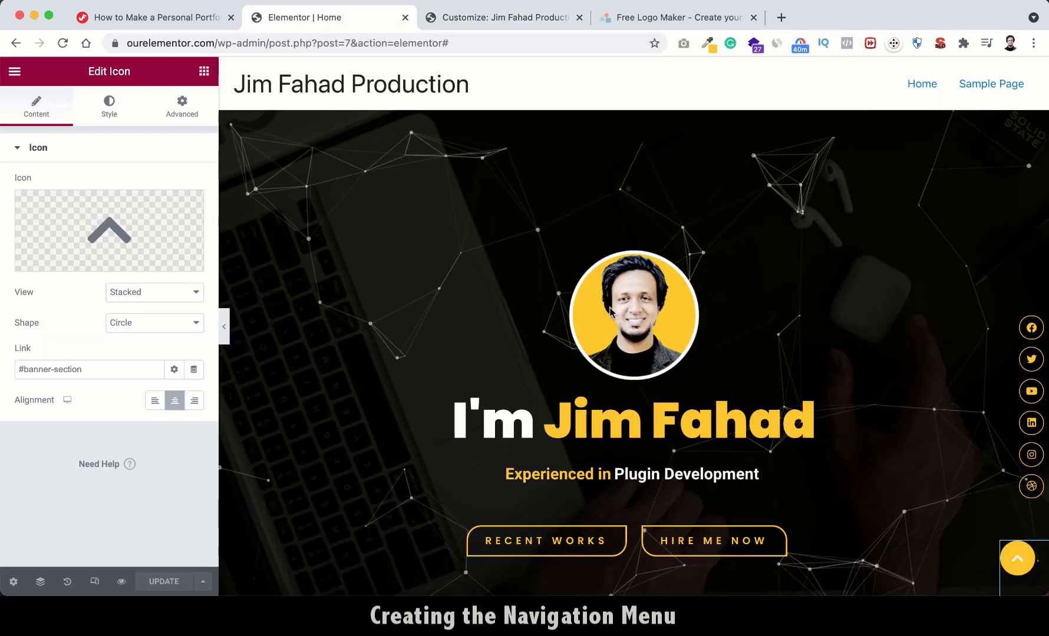
{"action": "scroll", "coordinate": [580, 386], "scroll_direction": "down", "scroll_amount": 2}
{"action": "scroll", "coordinate": [580, 386], "scroll_direction": "down", "scroll_amount": 8}
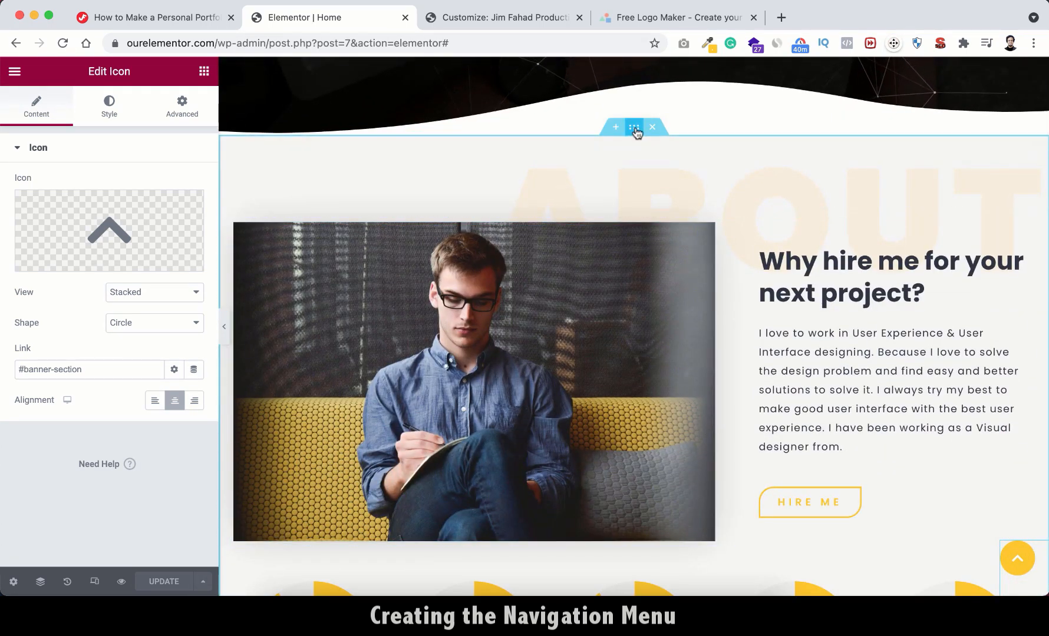
{"action": "left_click", "coordinate": [634, 128]}
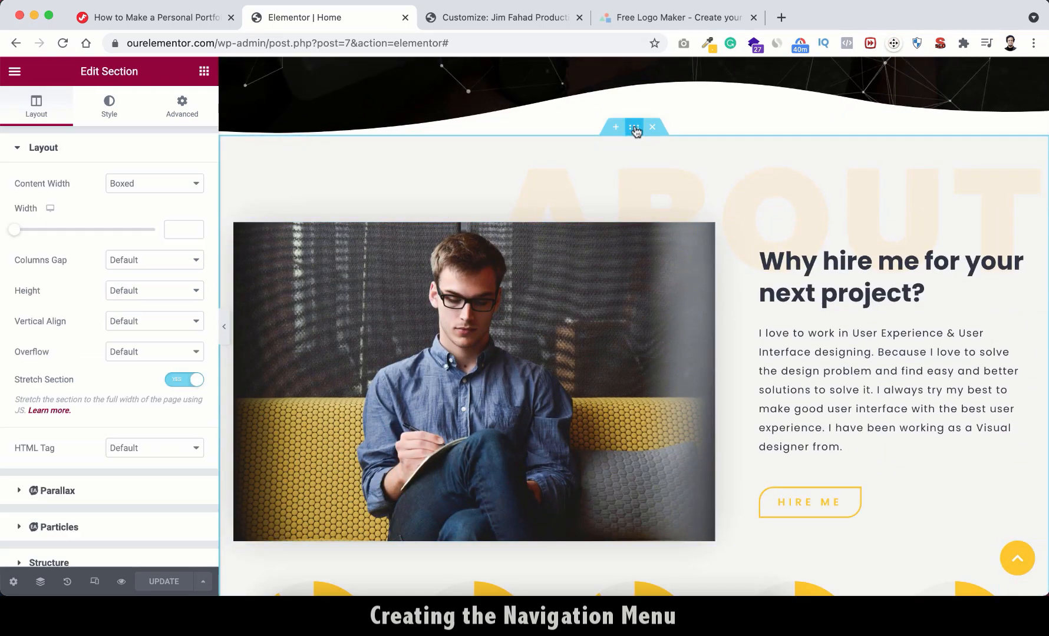
{"action": "left_click", "coordinate": [180, 112]}
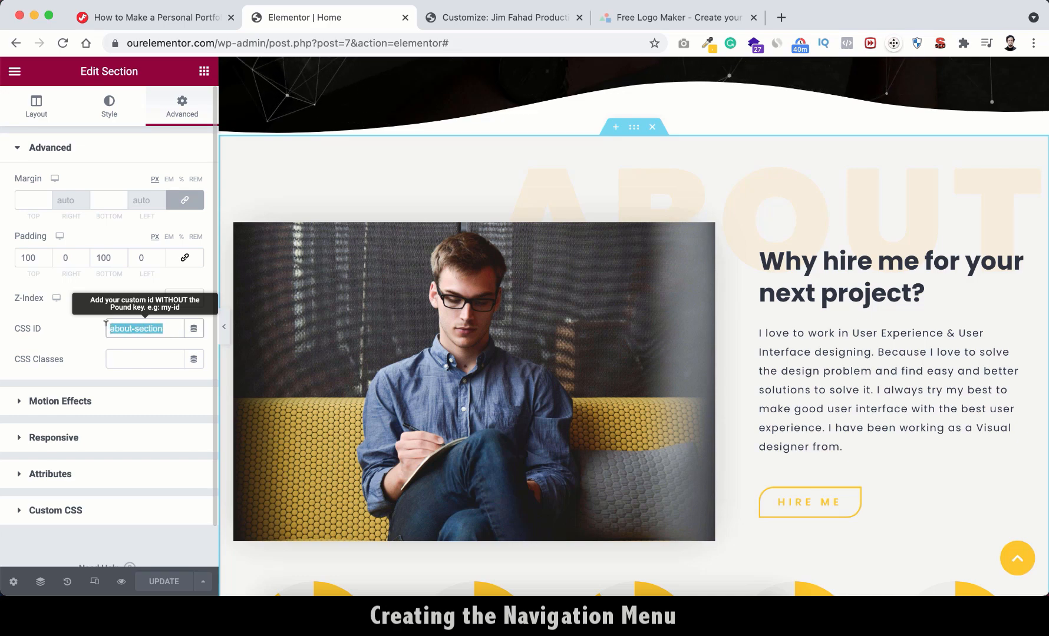
- Back in the Customizer, enter Services as the next custom link's text
{"action": "left_click", "coordinate": [498, 18]}
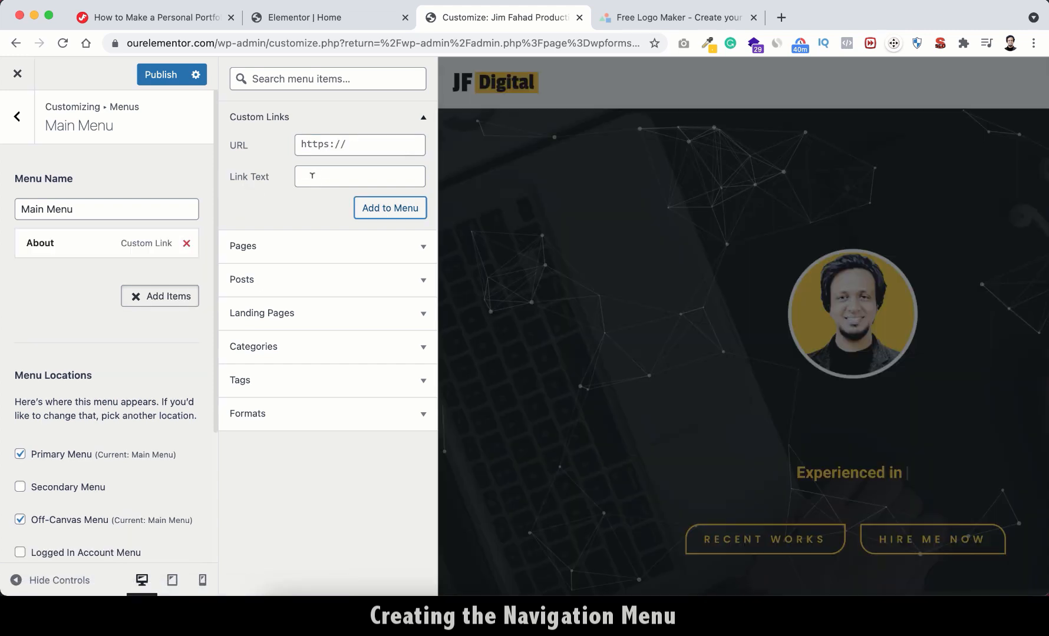
{"action": "left_click", "coordinate": [312, 175]}
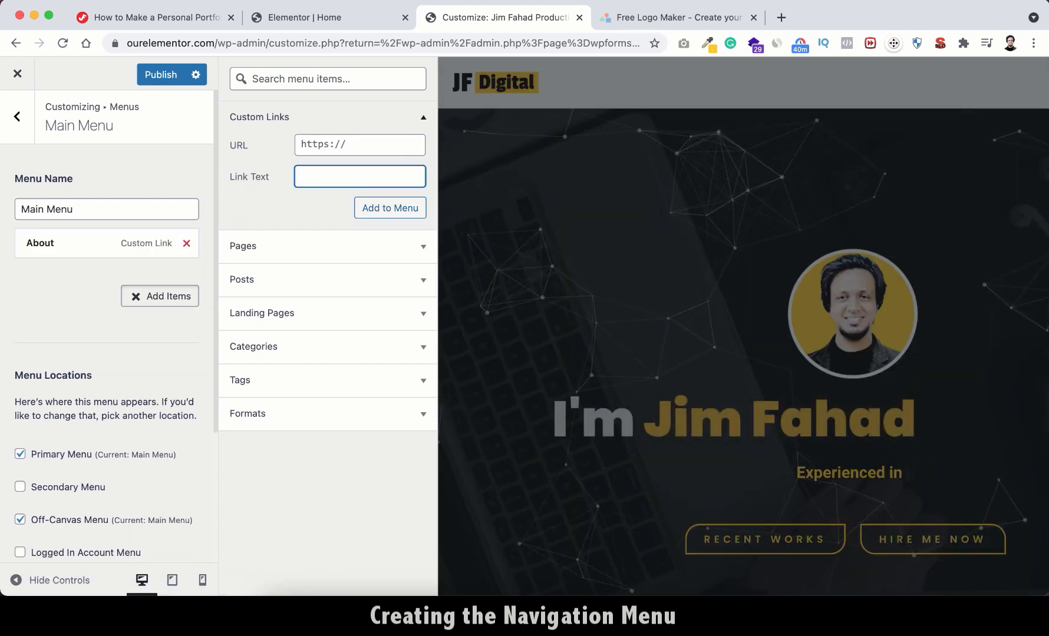
{"action": "type", "text": "Services"}
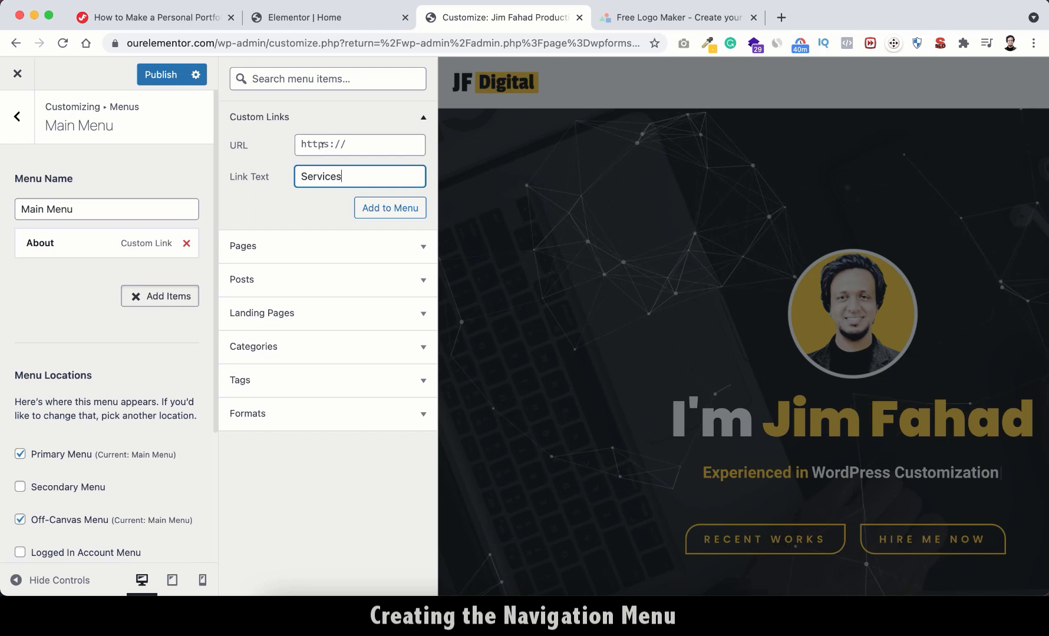
- Copy the Service Provided section's CSS ID from its Advanced tab in Elementor
{"action": "left_click", "coordinate": [310, 18]}
{"action": "scroll", "coordinate": [627, 362], "scroll_direction": "down", "scroll_amount": 5}
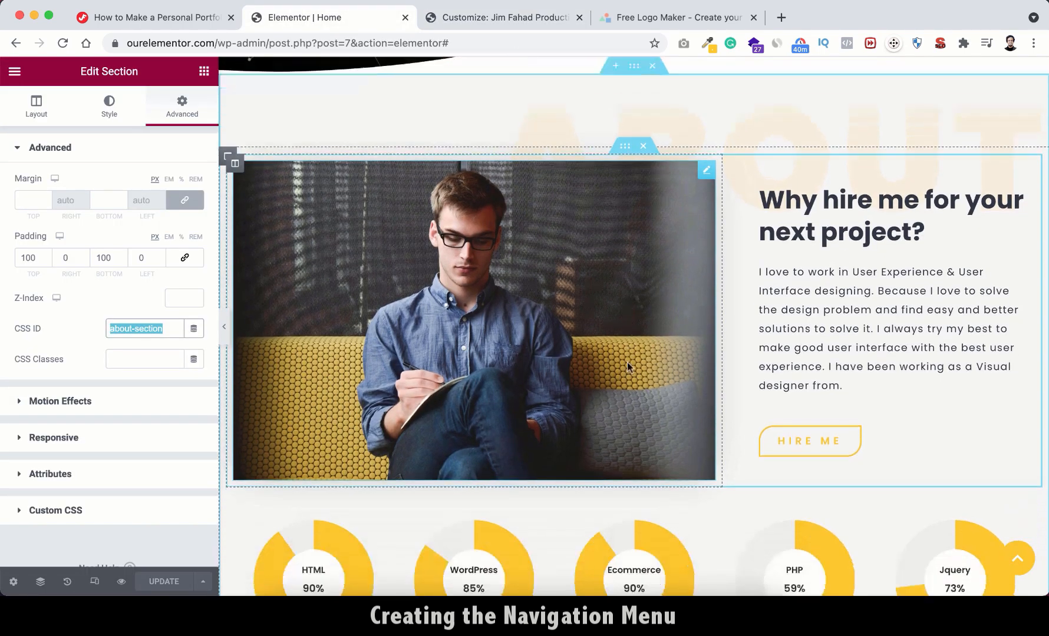
{"action": "scroll", "coordinate": [627, 363], "scroll_direction": "down", "scroll_amount": 10}
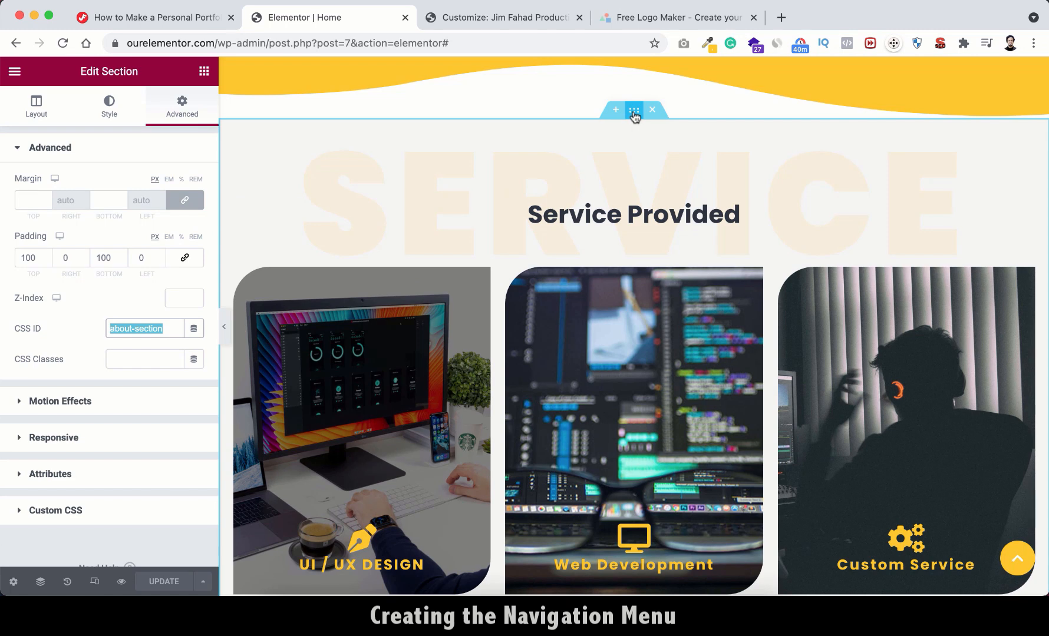
{"action": "left_click", "coordinate": [634, 114]}
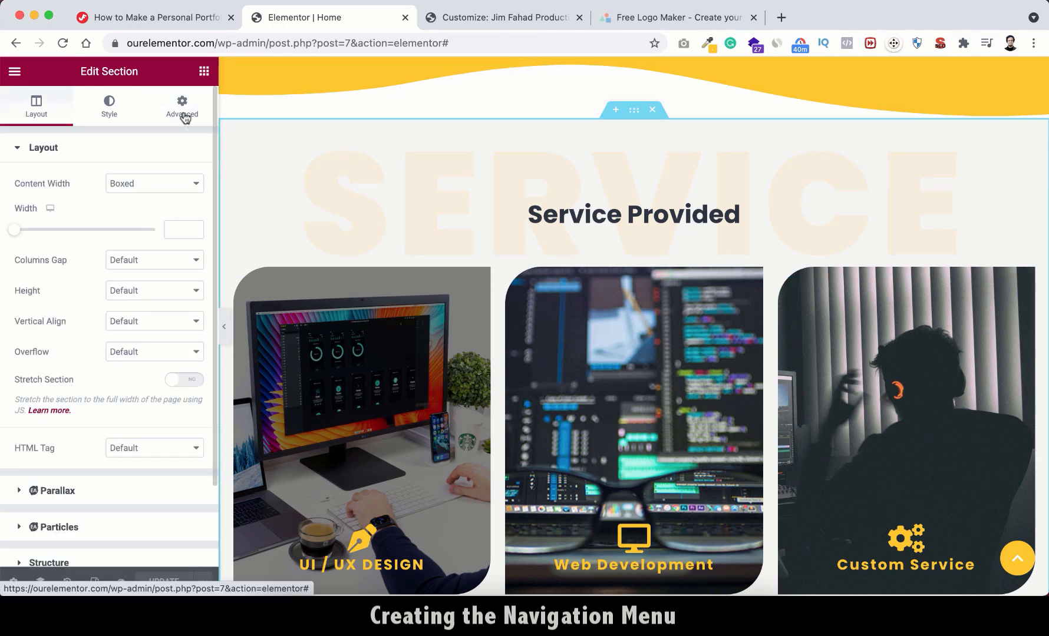
{"action": "left_click", "coordinate": [185, 117]}
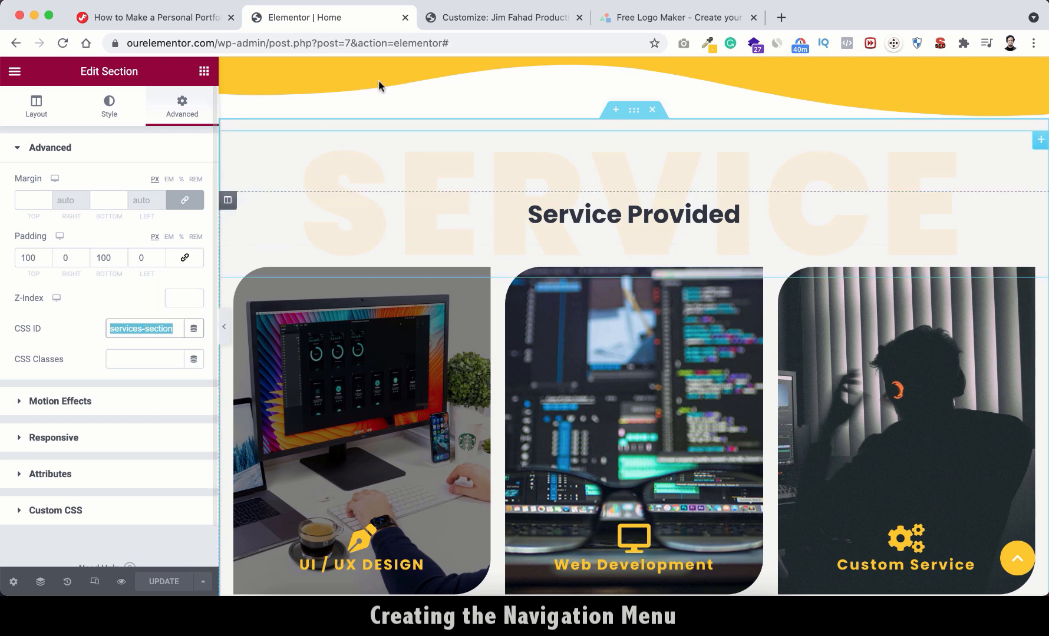
{"action": "left_click", "coordinate": [456, 25]}
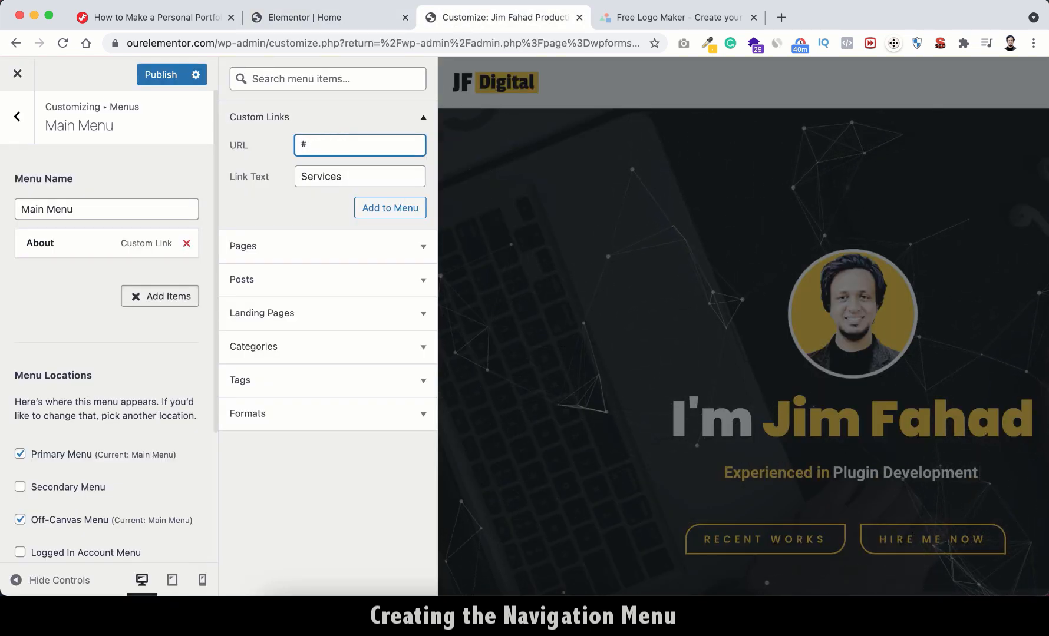
- Add Services with its pasted section anchor, add the remaining links through Contact, and reorder them
{"action": "type", "text": "services-section"}
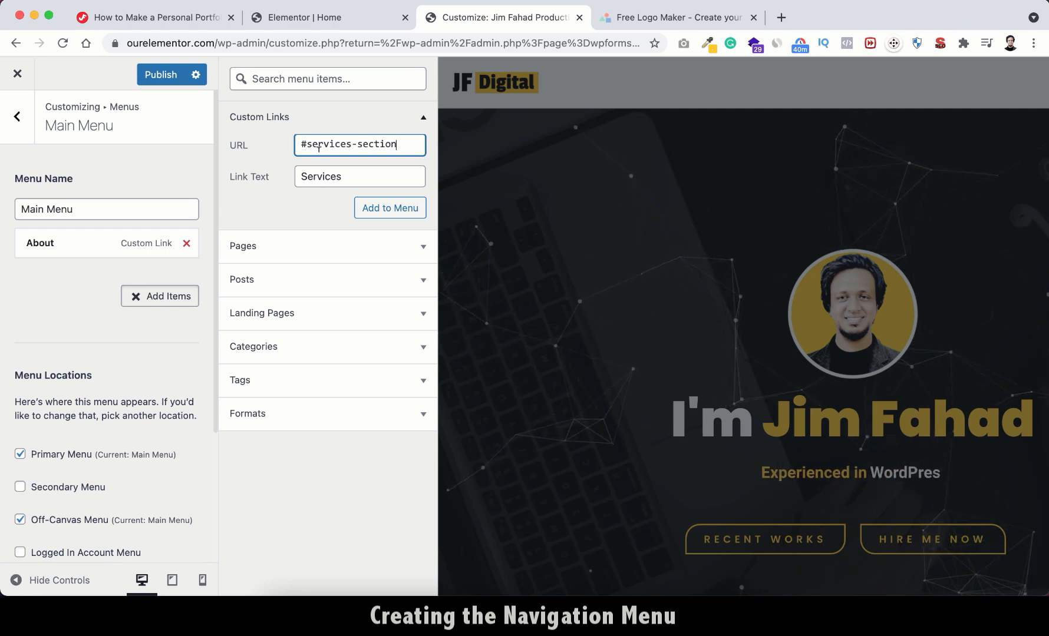
{"action": "left_click", "coordinate": [384, 210]}
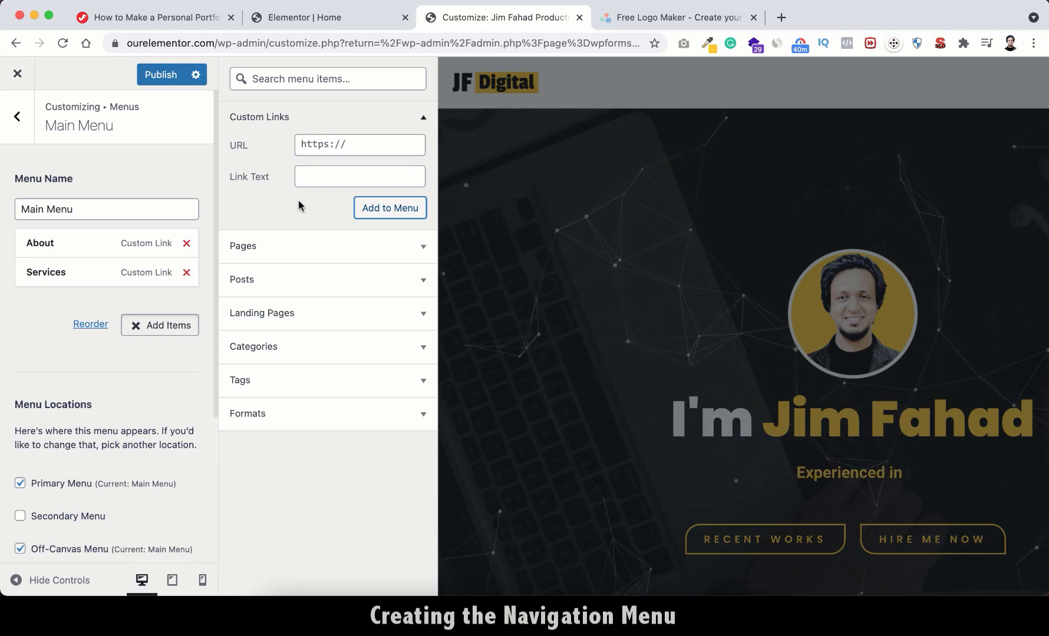
{"action": "left_click", "coordinate": [325, 179]}
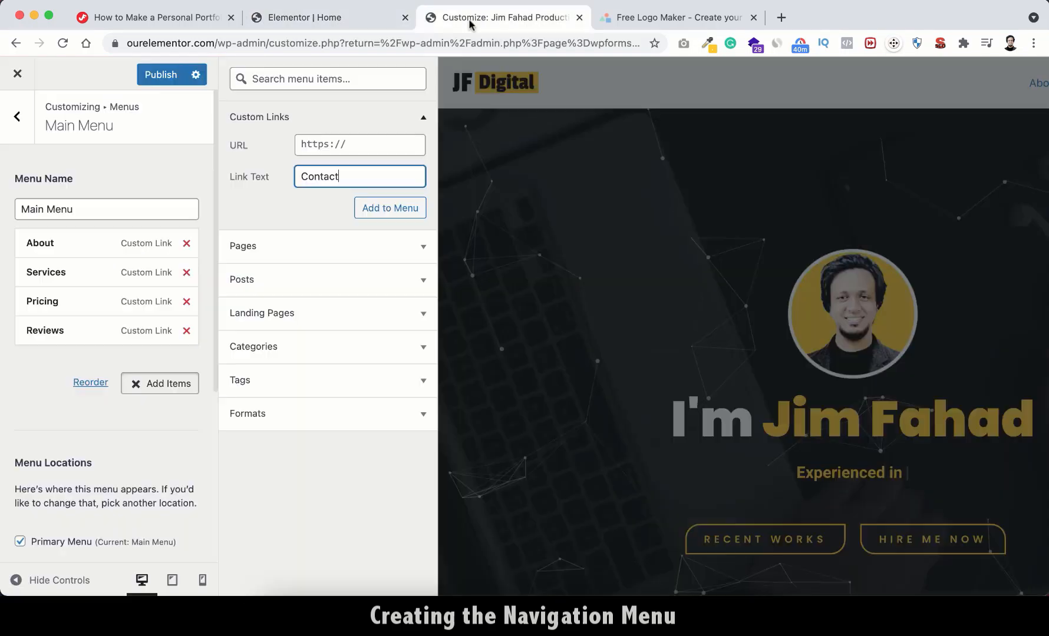
{"action": "left_click", "coordinate": [407, 212]}
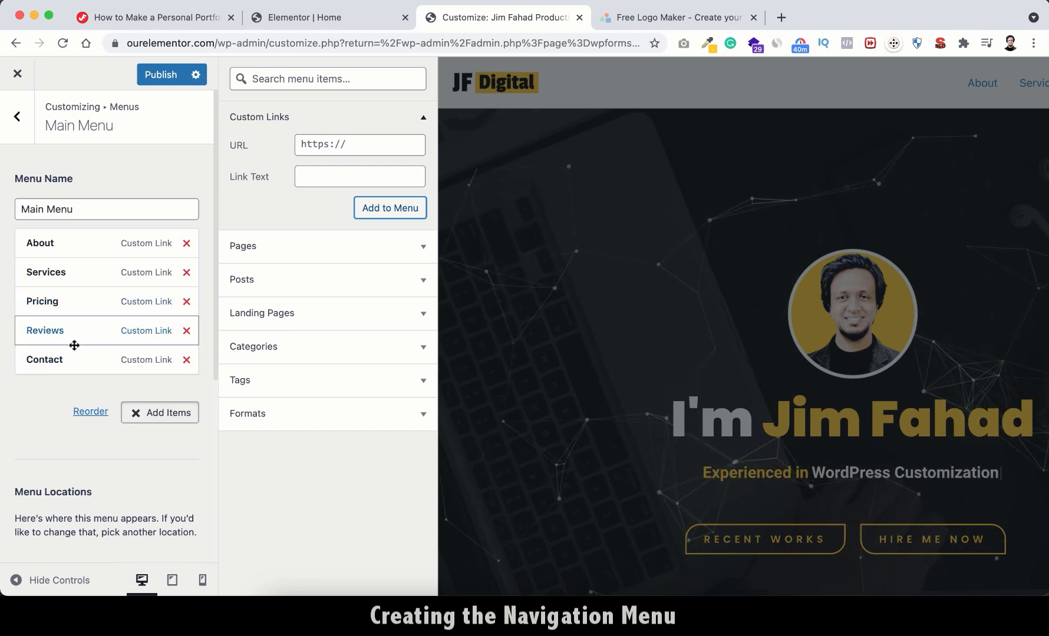
{"action": "mouse_move", "coordinate": [71, 351]}
{"action": "left_mouse_down"}
{"action": "mouse_move", "coordinate": [72, 327]}
{"action": "mouse_move", "coordinate": [72, 362]}
{"action": "left_mouse_up"}
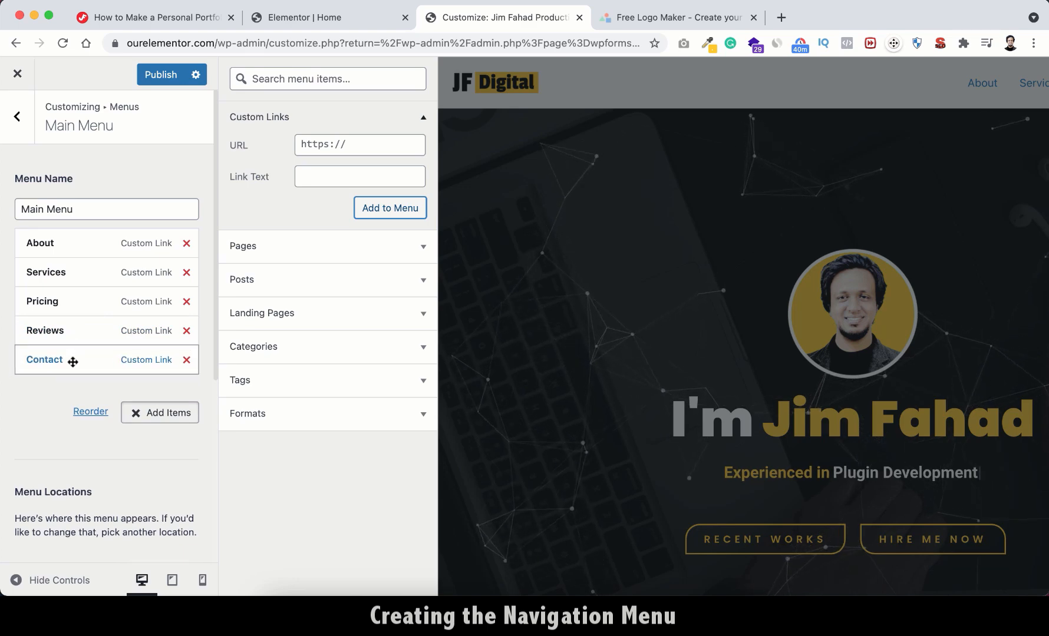
{"action": "left_click", "coordinate": [164, 171]}
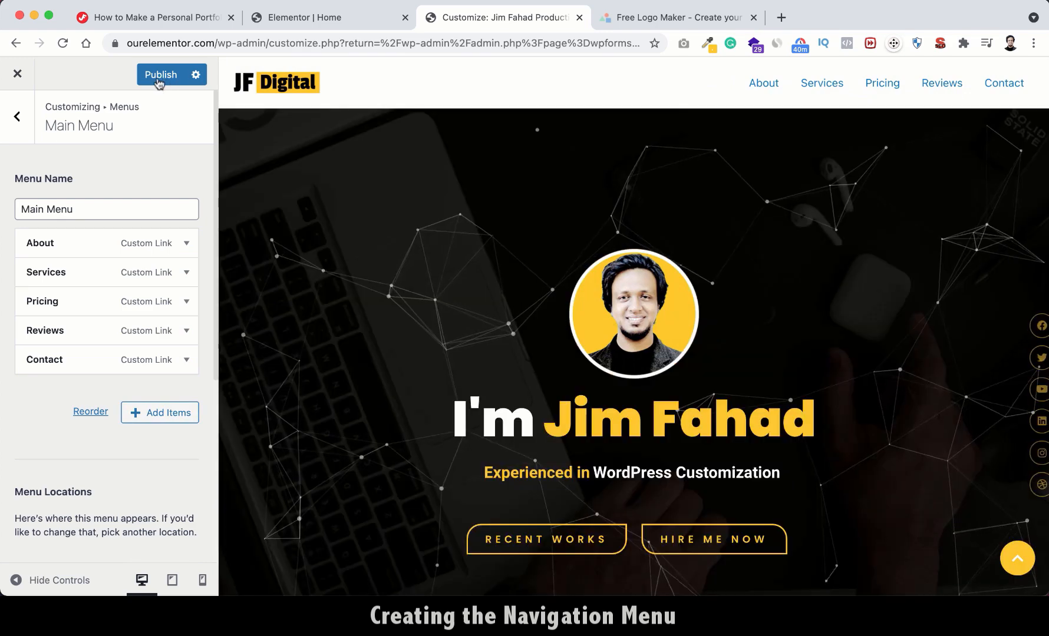
- Publish the menu and open the Primary Menu's design settings
{"action": "left_click", "coordinate": [159, 75]}
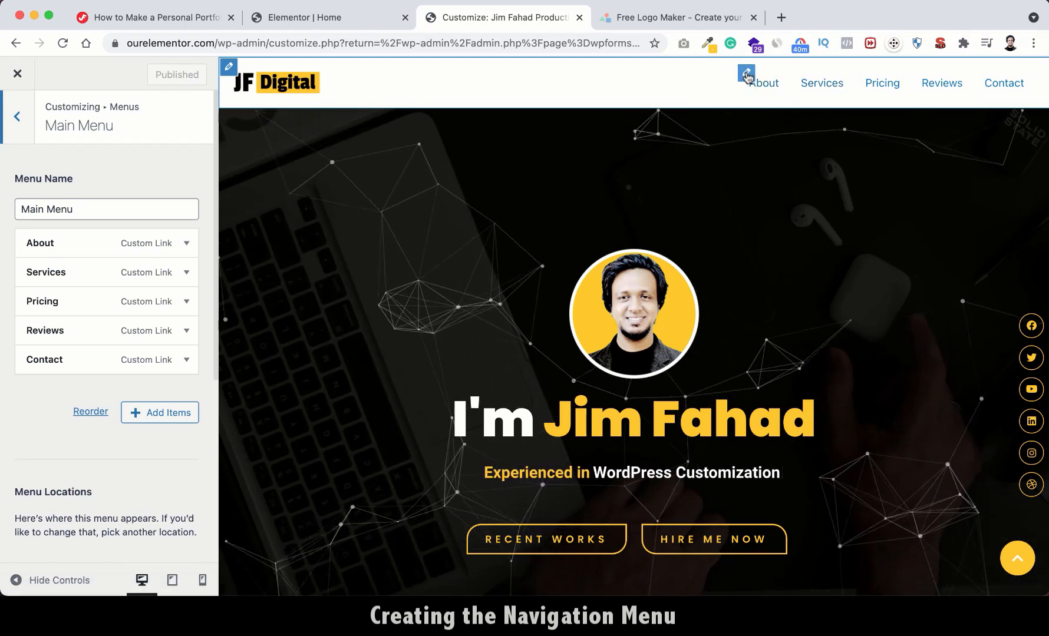
{"action": "left_click", "coordinate": [746, 74]}
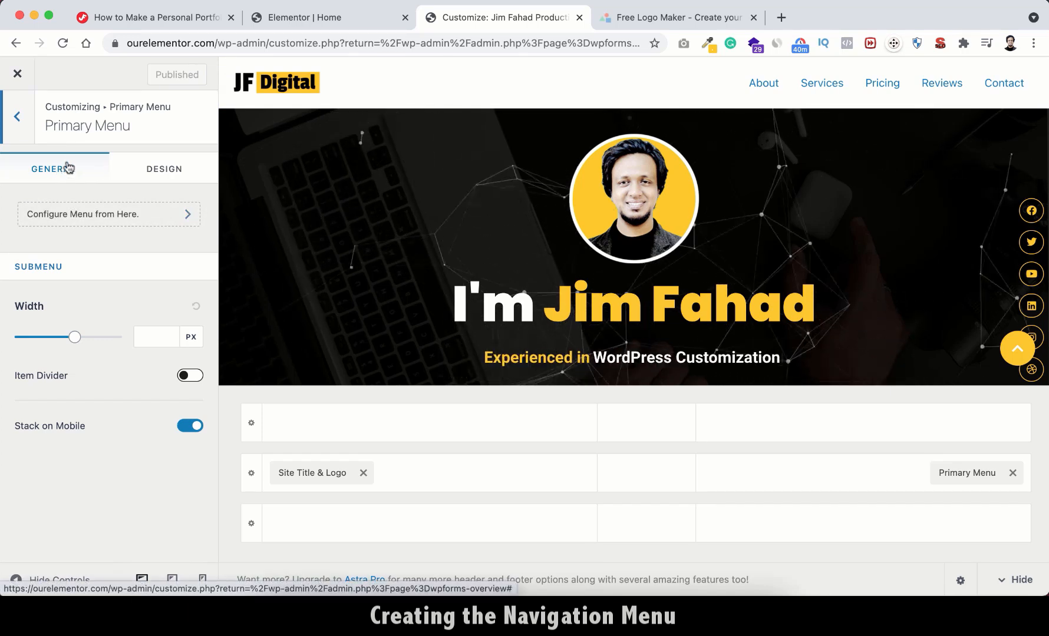
{"action": "left_click", "coordinate": [166, 171]}
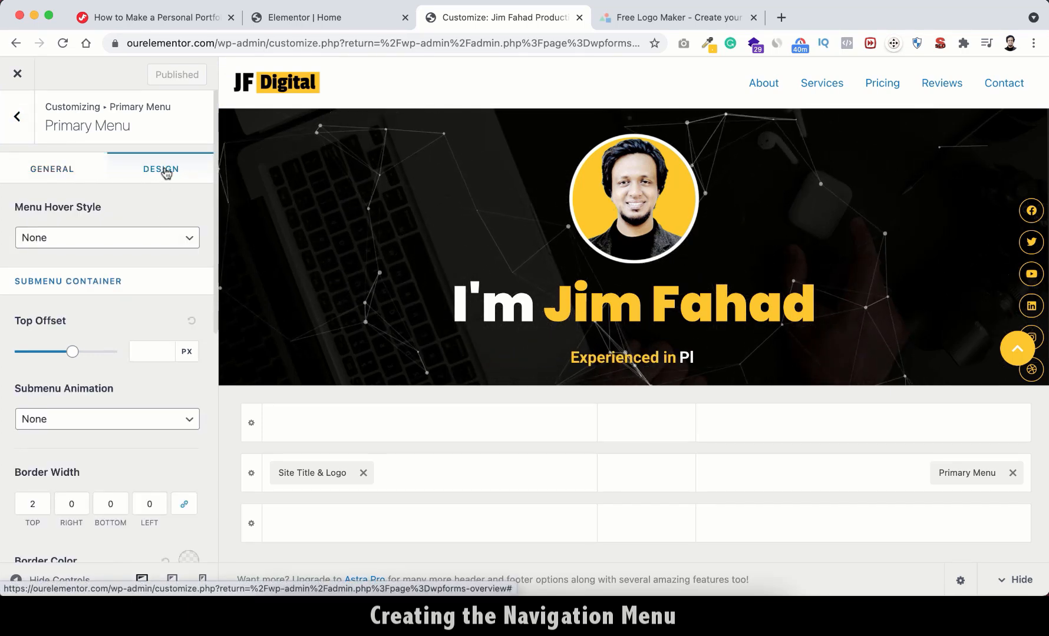
- Set the primary menu link text colour to black
{"action": "scroll", "coordinate": [133, 424], "scroll_direction": "down", "scroll_amount": 1}
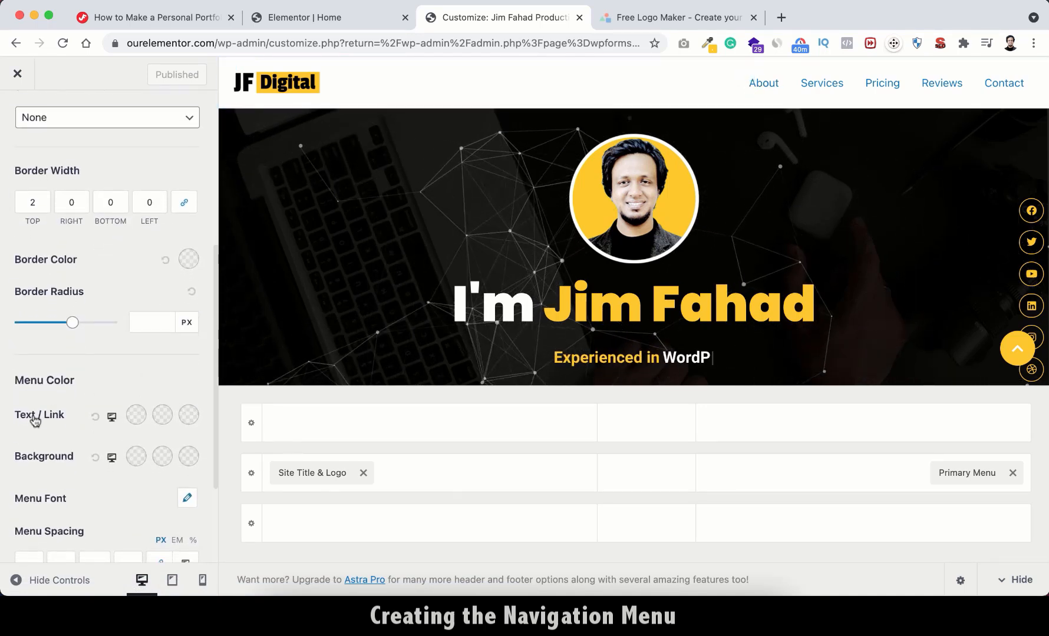
{"action": "left_click", "coordinate": [133, 416]}
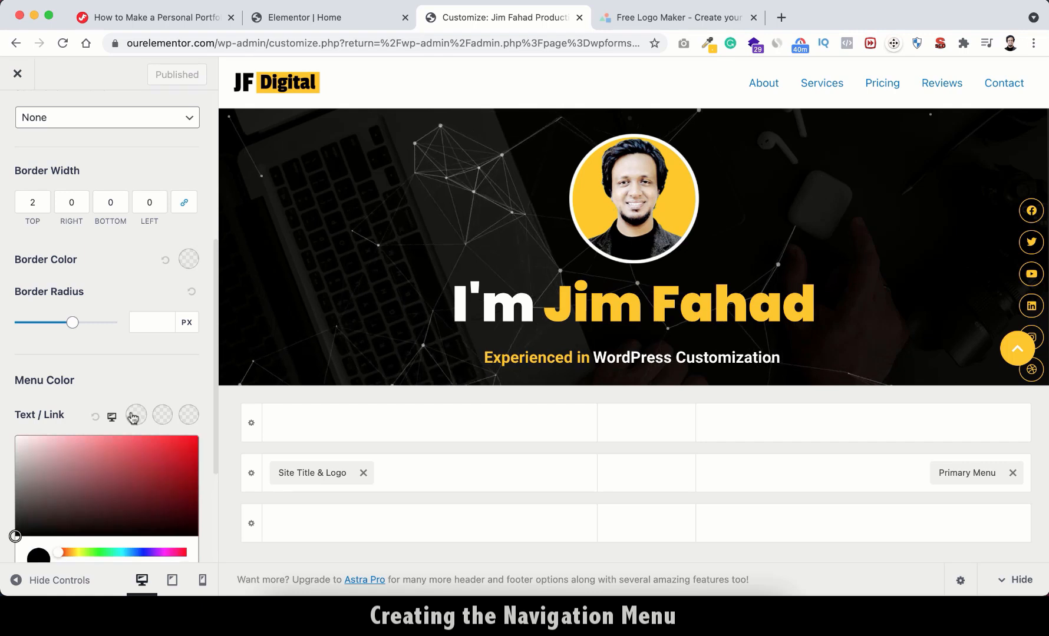
{"action": "left_click", "coordinate": [86, 508]}
{"action": "left_click", "coordinate": [16, 534]}
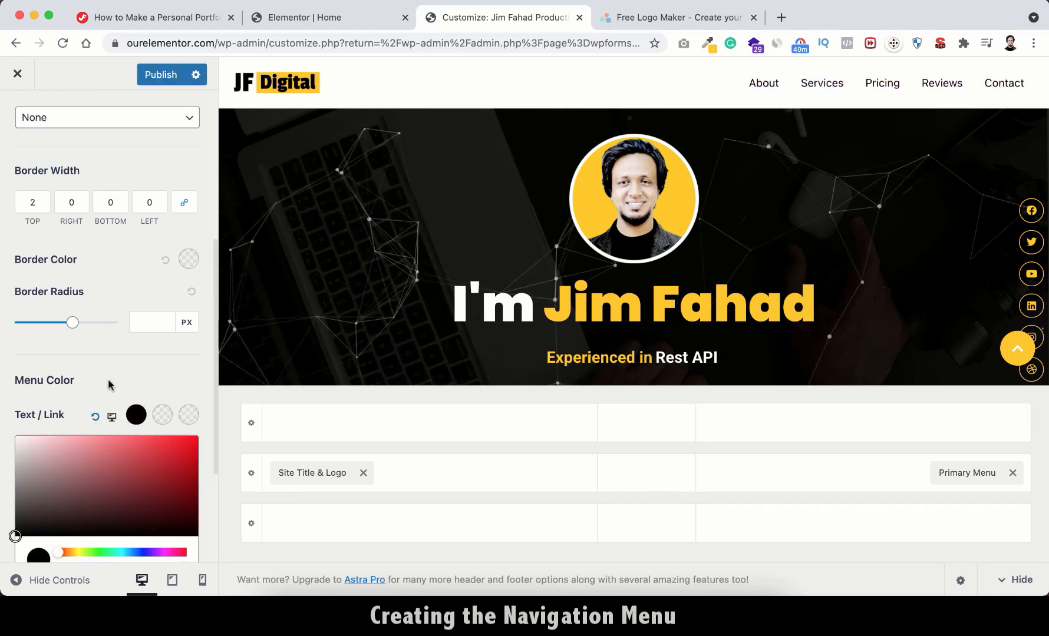
{"action": "left_click", "coordinate": [112, 382]}
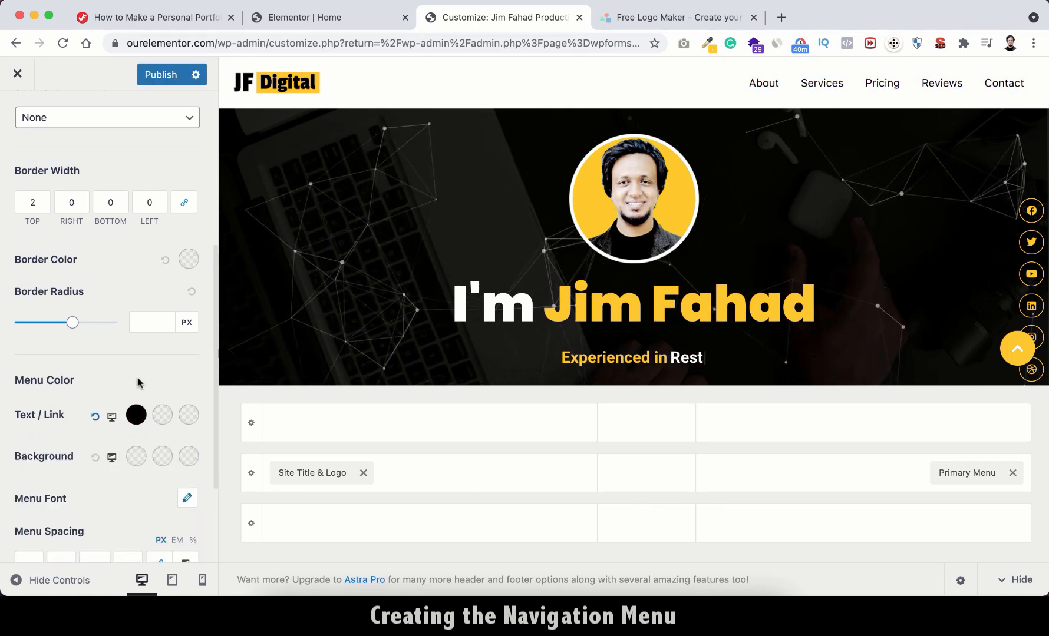
- Set the menu link hover colour to olive (#8f8f03)
{"action": "left_click", "coordinate": [163, 416]}
{"action": "scroll", "coordinate": [168, 380], "scroll_direction": "down", "scroll_amount": 2}
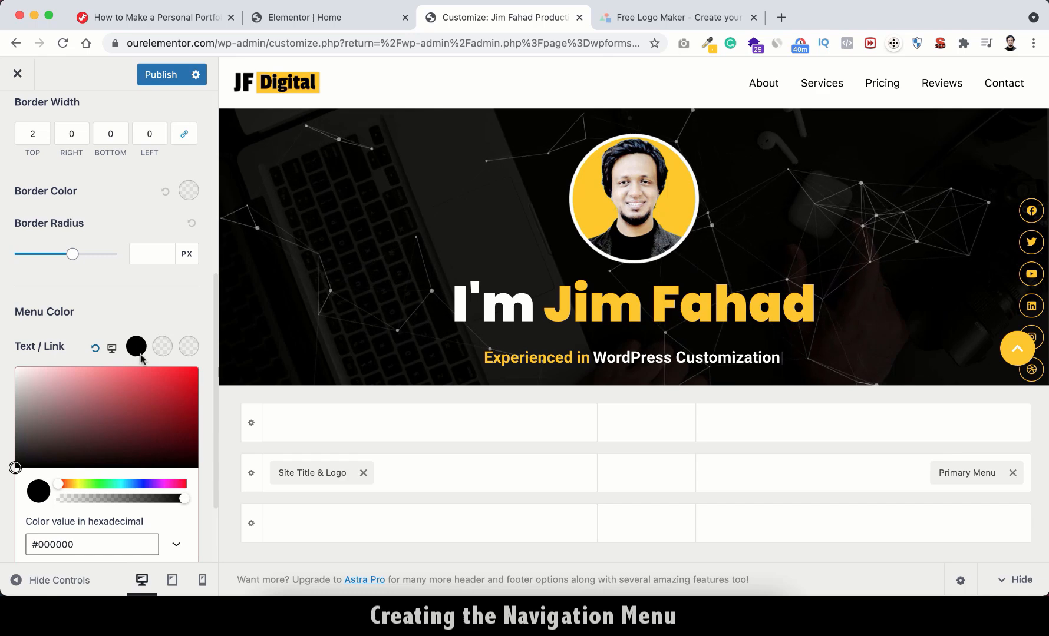
{"action": "left_click", "coordinate": [77, 484]}
{"action": "left_click_drag", "start_coordinate": [182, 401], "coordinate": [194, 411]}
{"action": "left_click", "coordinate": [175, 307]}
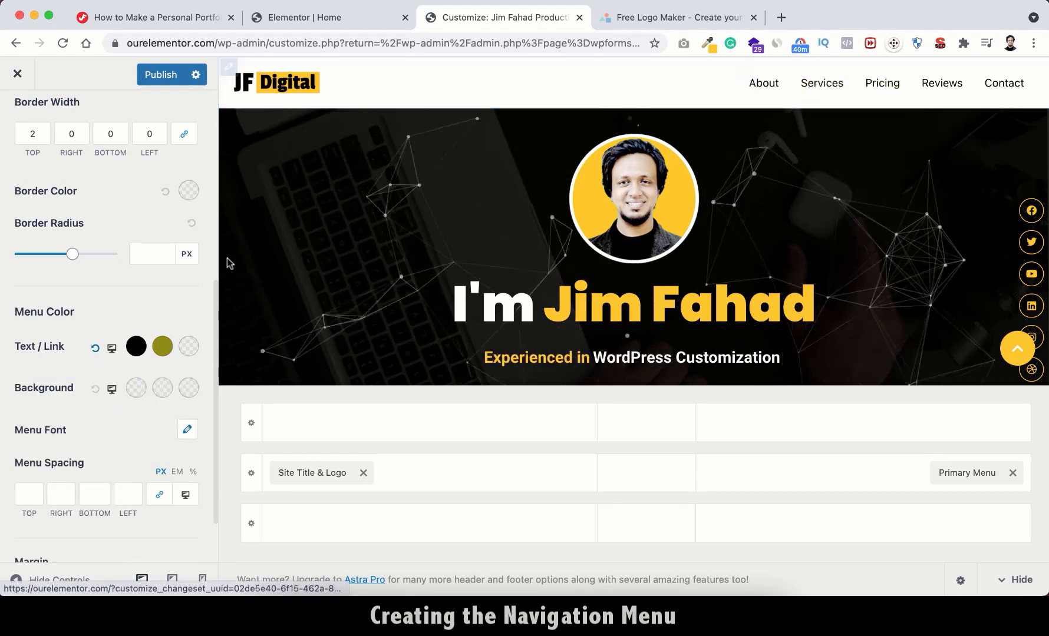
{"action": "scroll", "coordinate": [135, 425], "scroll_direction": "down", "scroll_amount": 2}
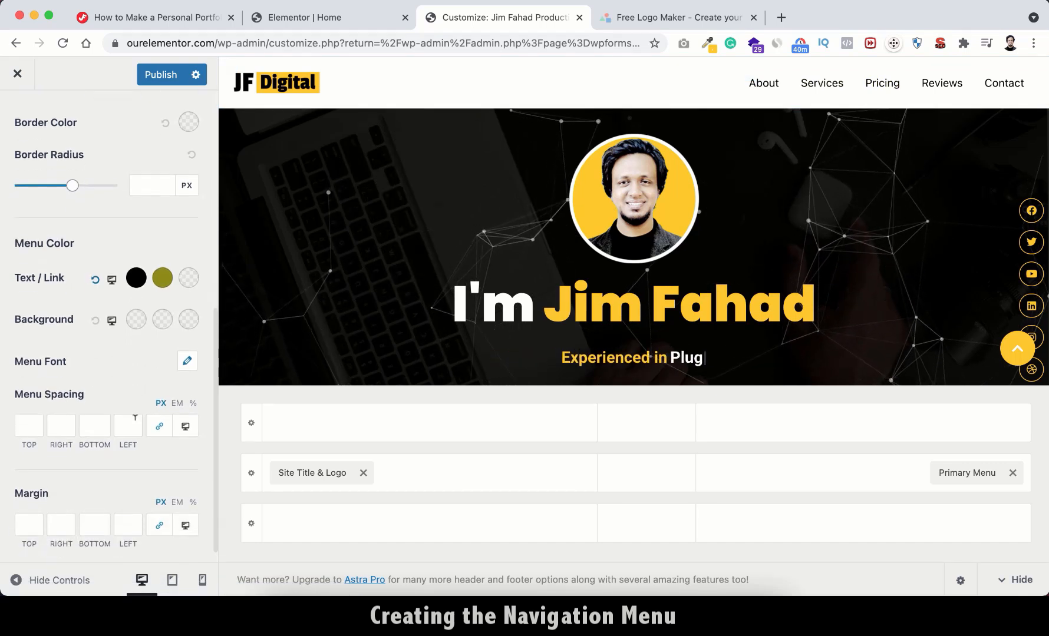
- Set the menu font family to Poppins at 14 px
{"action": "left_click", "coordinate": [187, 359]}
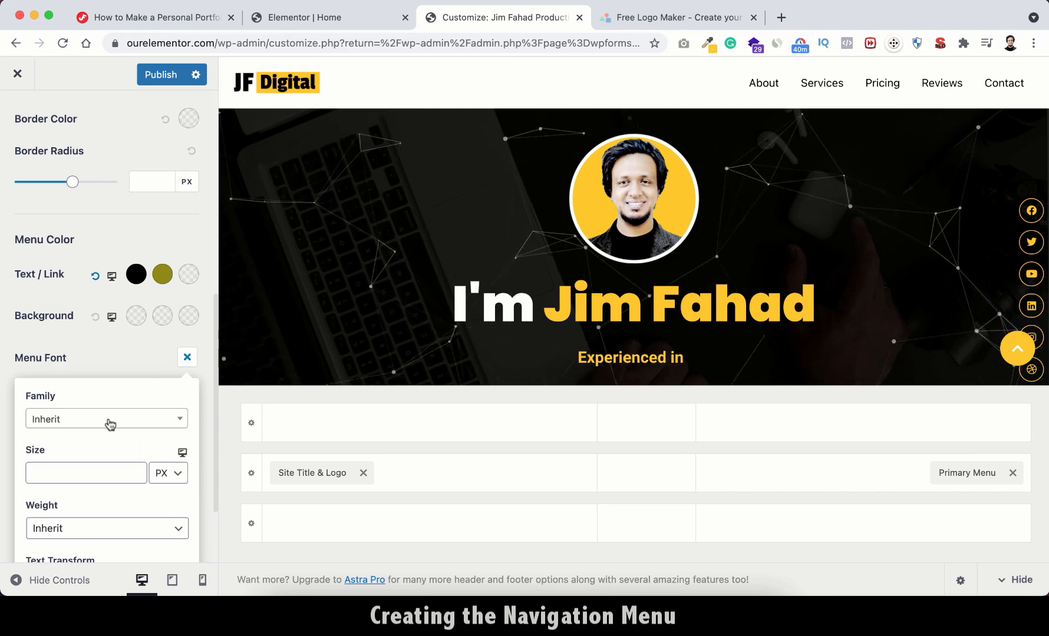
{"action": "left_click", "coordinate": [110, 424]}
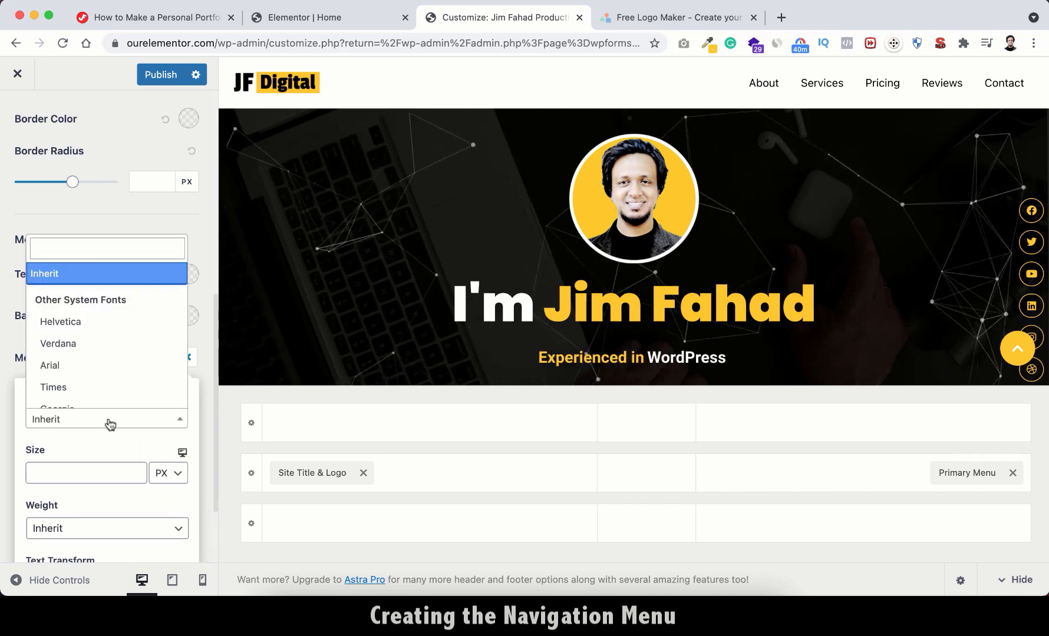
{"action": "type", "text": "popp"}
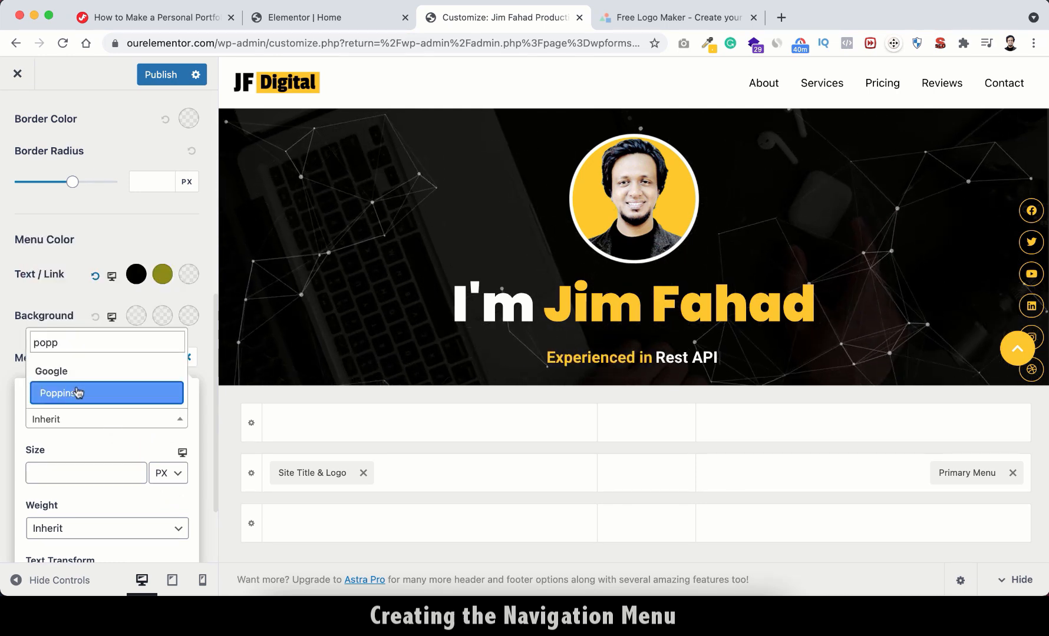
{"action": "left_click", "coordinate": [77, 392]}
{"action": "scroll", "coordinate": [89, 445], "scroll_direction": "down", "scroll_amount": 3}
{"action": "left_click", "coordinate": [77, 376]}
{"action": "type", "text": "14"}
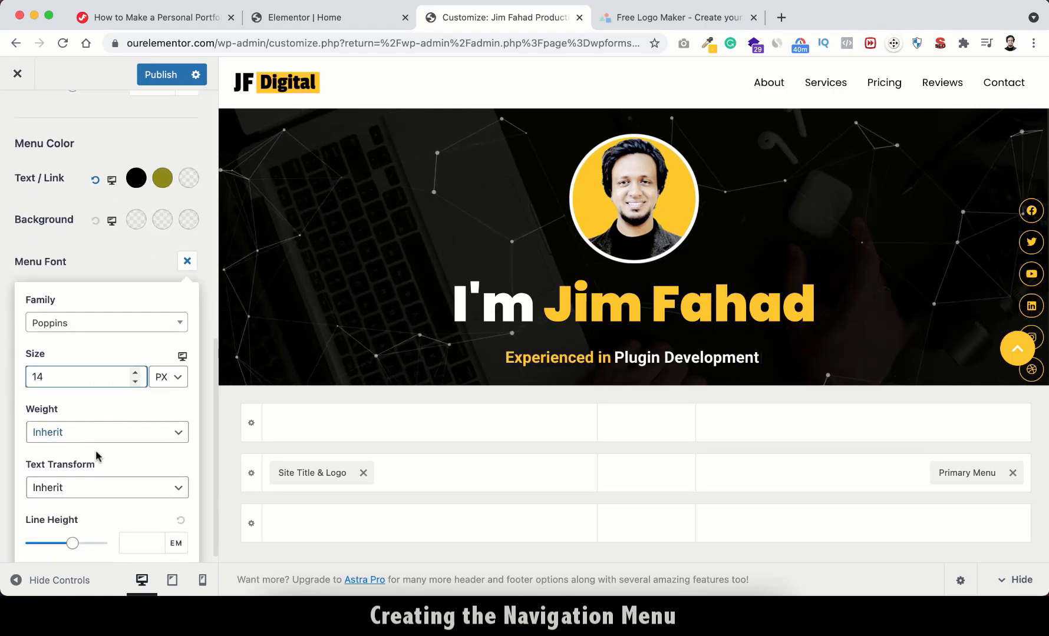
- Make the menu text uppercase with Medium 500 weight
{"action": "scroll", "coordinate": [101, 454], "scroll_direction": "down", "scroll_amount": 1}
{"action": "left_click", "coordinate": [105, 474]}
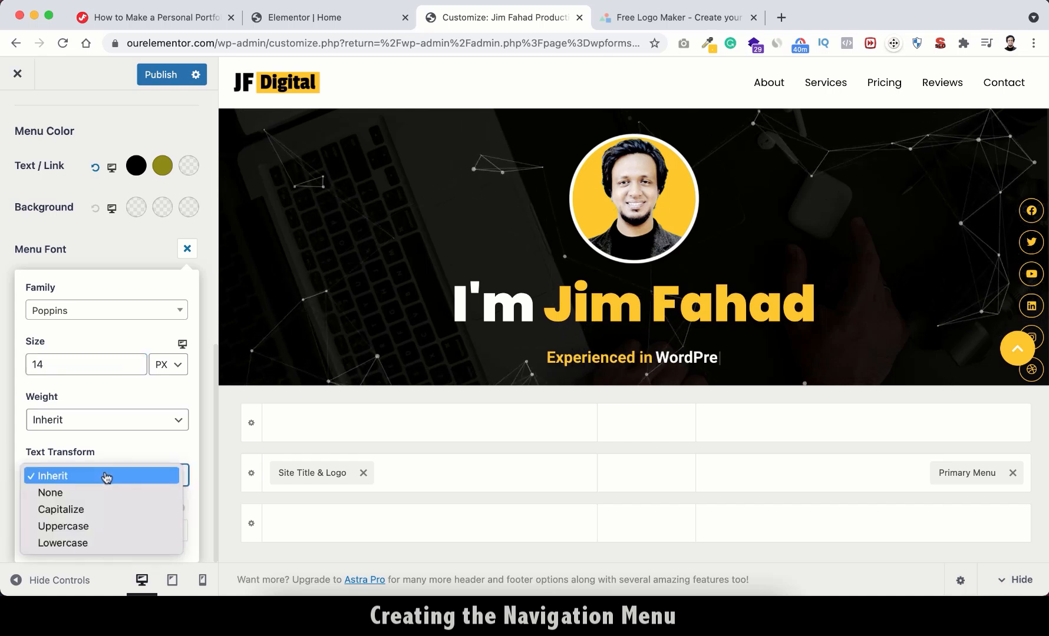
{"action": "left_click", "coordinate": [90, 524]}
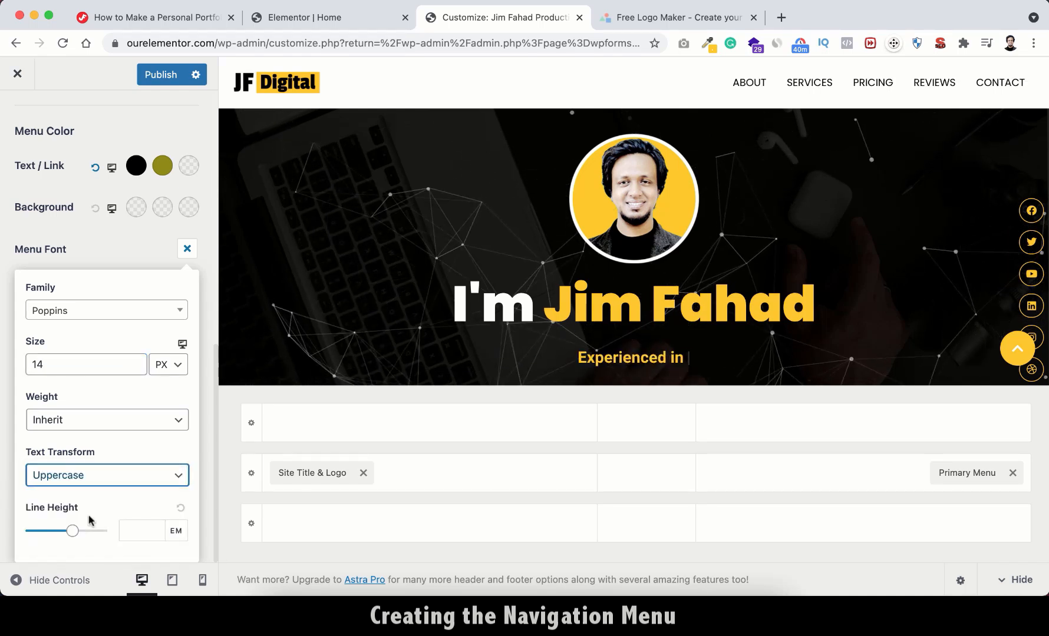
{"action": "left_click", "coordinate": [67, 422]}
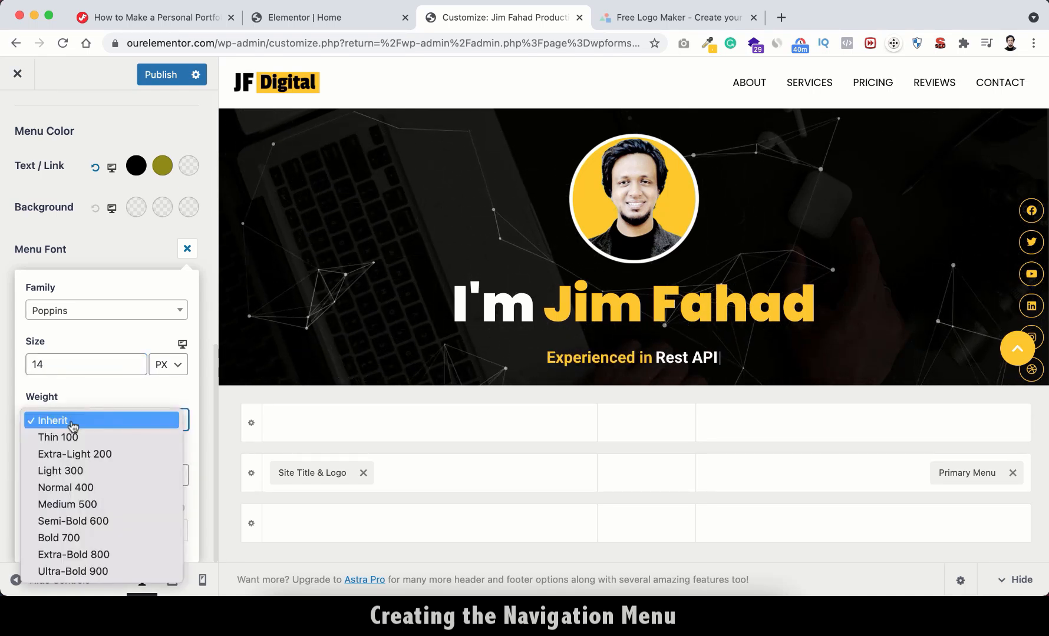
{"action": "left_click", "coordinate": [86, 504]}
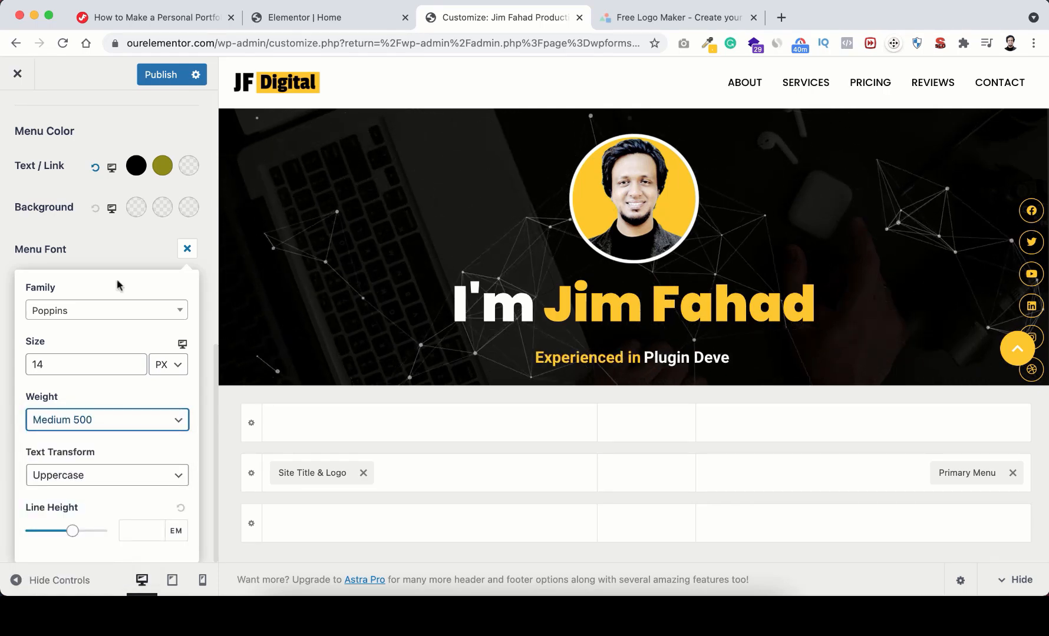
{"action": "left_click", "coordinate": [120, 247]}
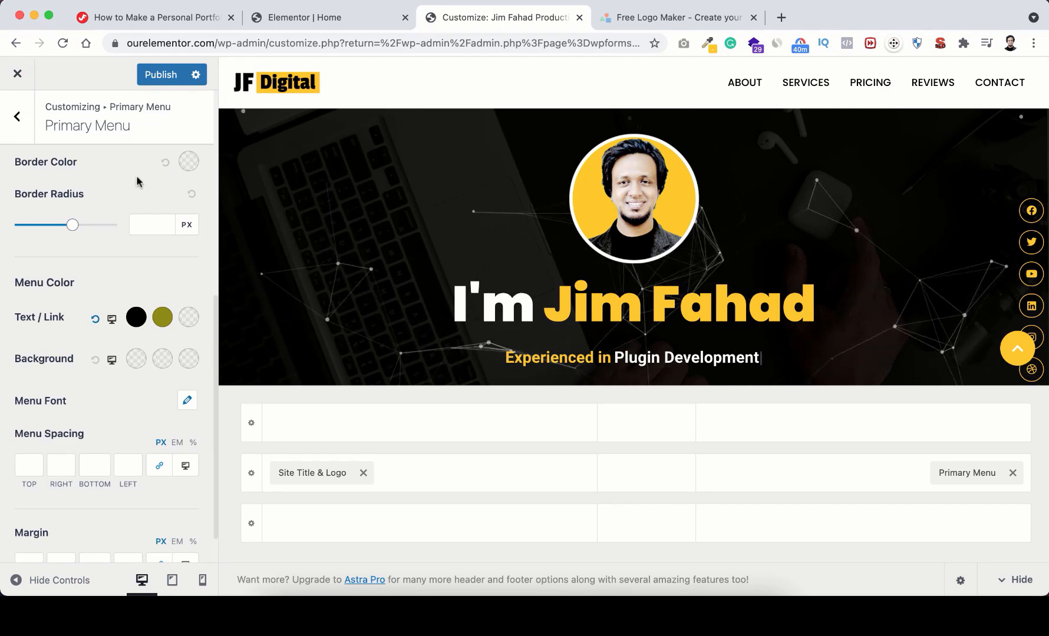
{"action": "scroll", "coordinate": [136, 174], "scroll_direction": "up", "scroll_amount": 7}
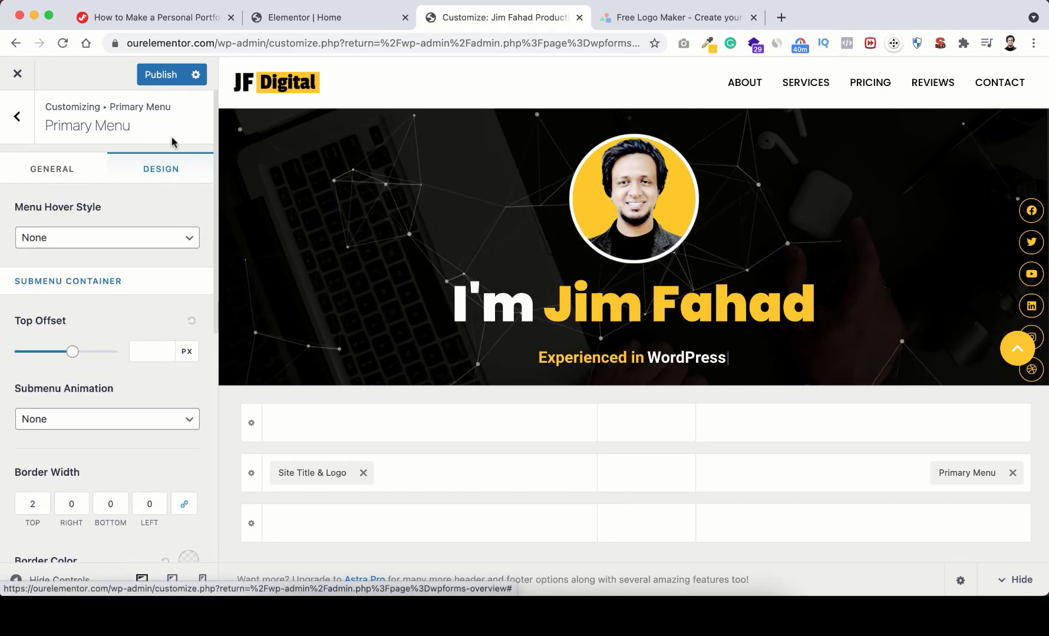
- Go to the Footer Builder and open the Copyright element's text for editing
{"action": "left_click", "coordinate": [19, 118]}
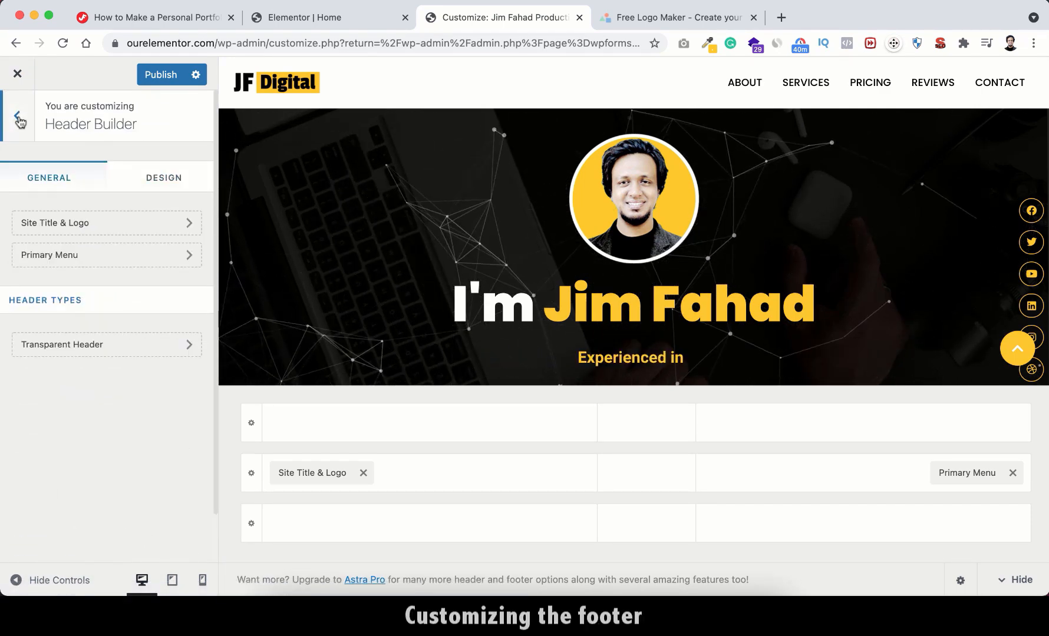
{"action": "left_click", "coordinate": [19, 118]}
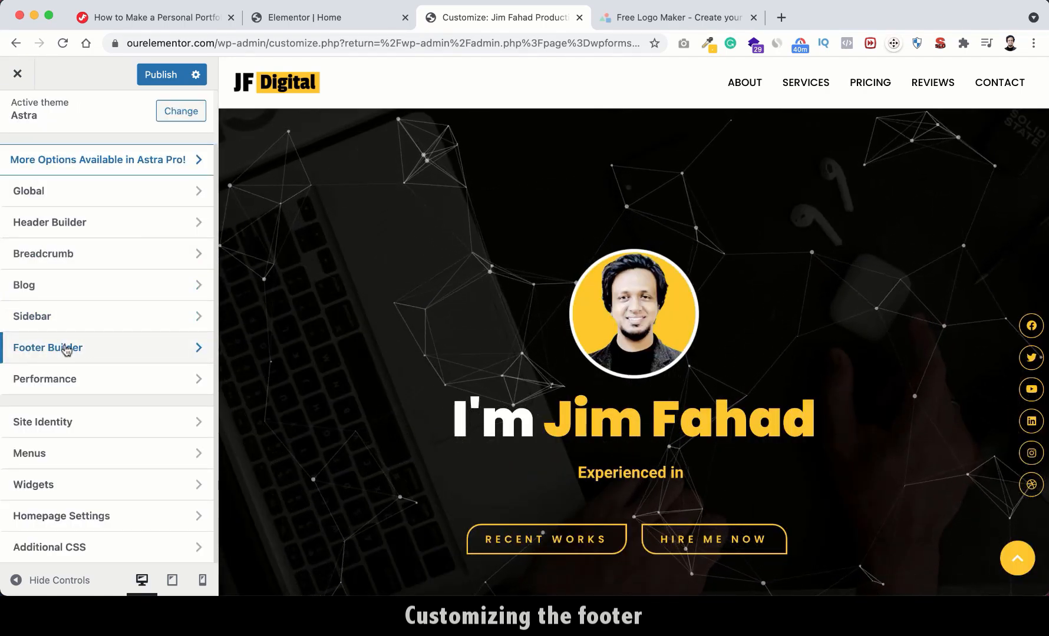
{"action": "left_click", "coordinate": [84, 348]}
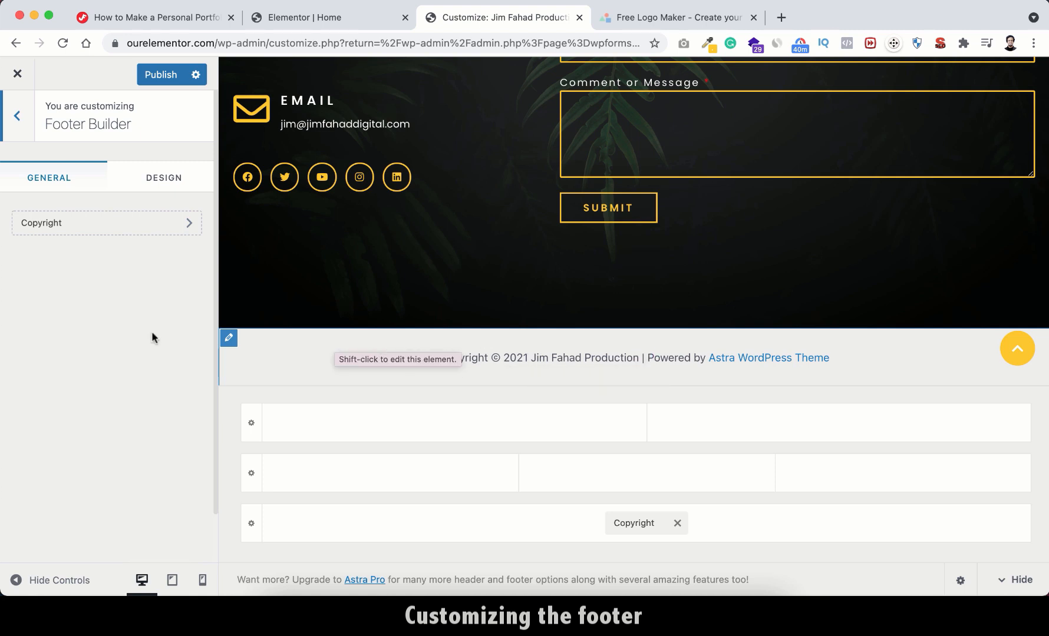
{"action": "left_click", "coordinate": [114, 228]}
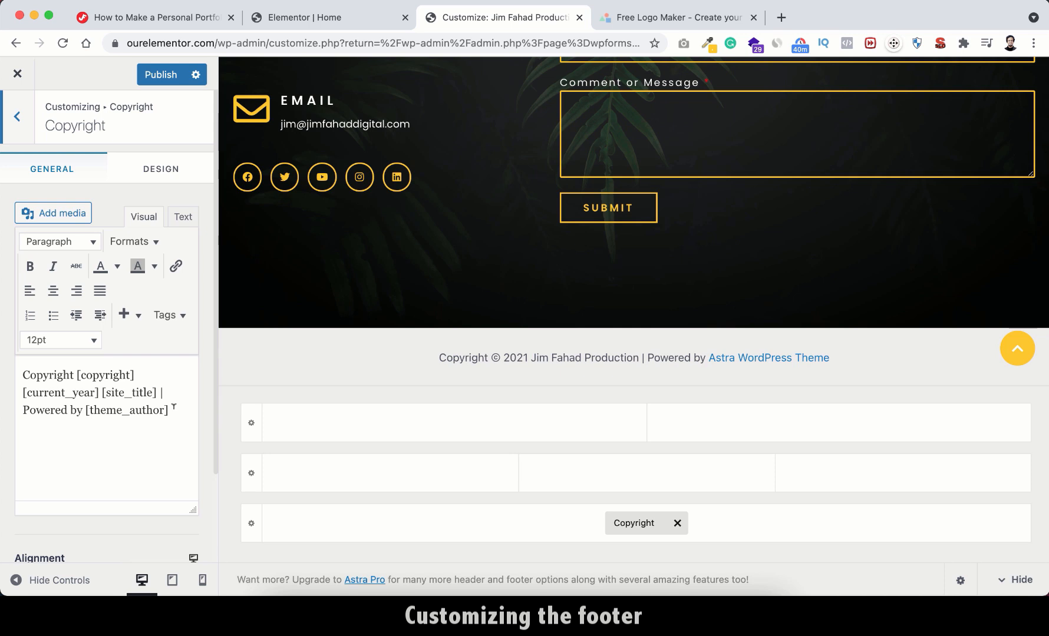
{"action": "left_click", "coordinate": [139, 416]}
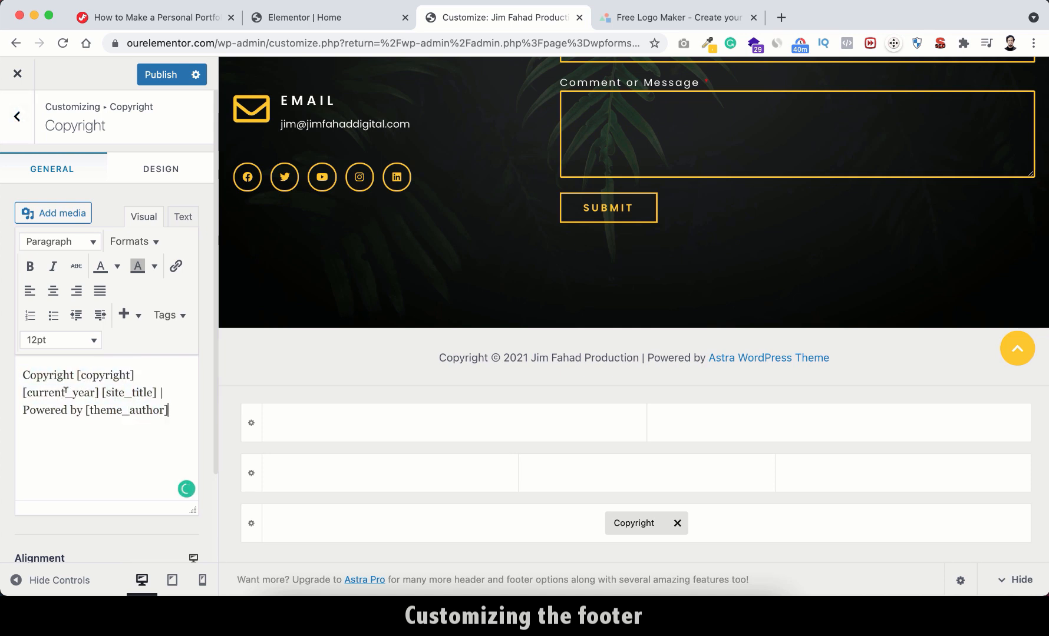
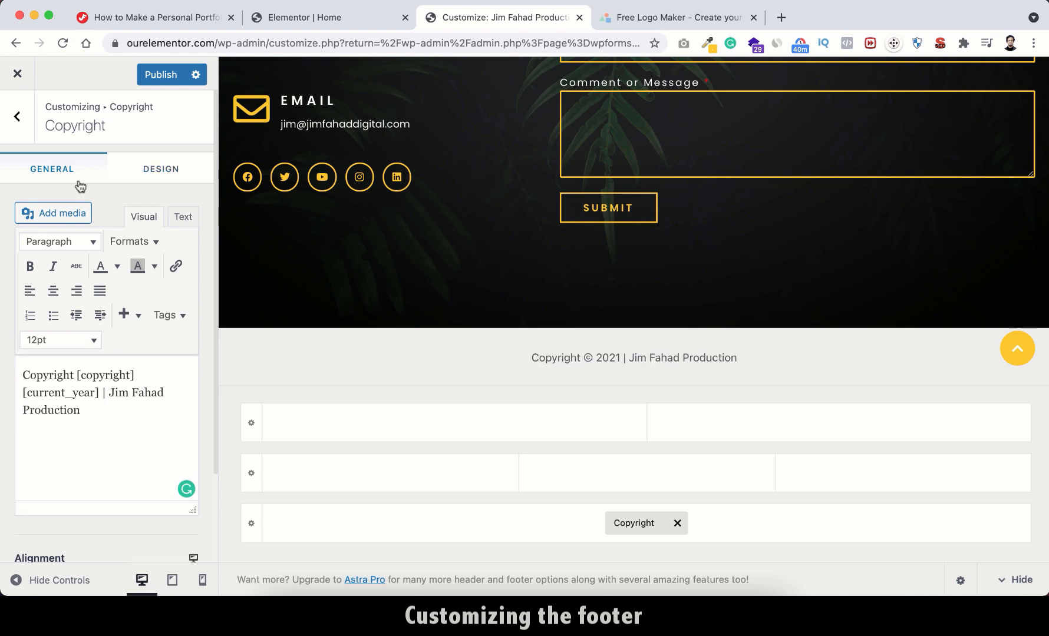
- Set the Copyright text colour to white, then open the Below Footer row's Design options
{"action": "left_click", "coordinate": [164, 172]}
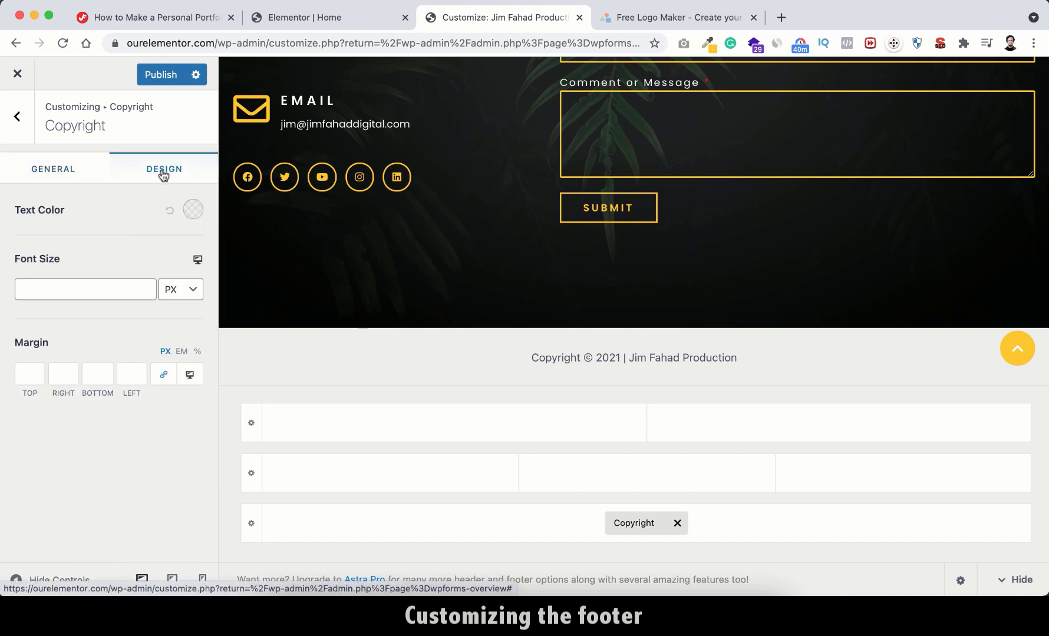
{"action": "left_click", "coordinate": [193, 210]}
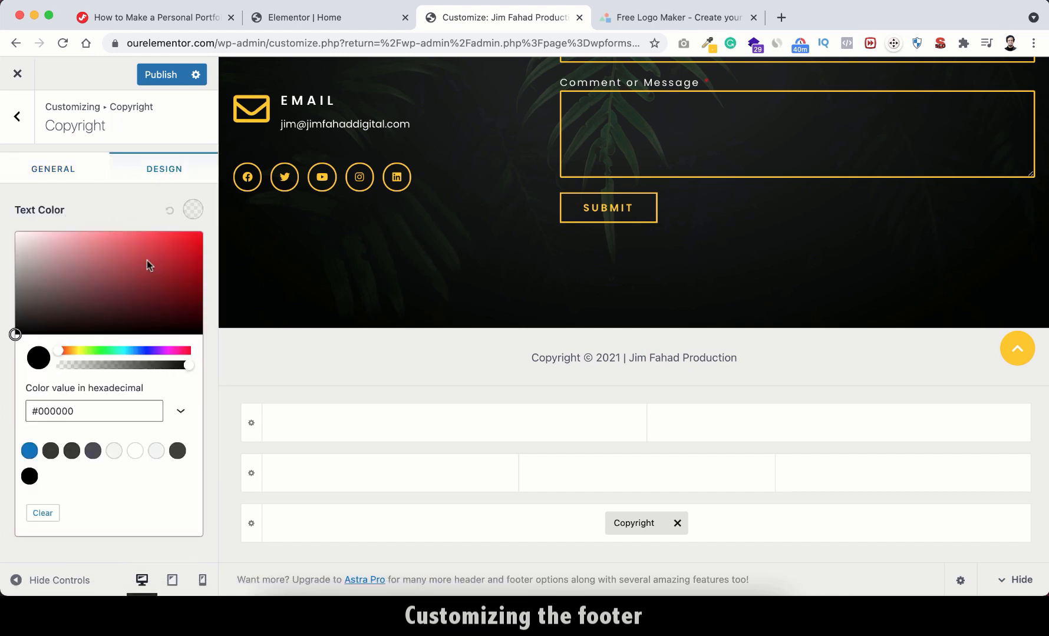
{"action": "left_click", "coordinate": [8, 222]}
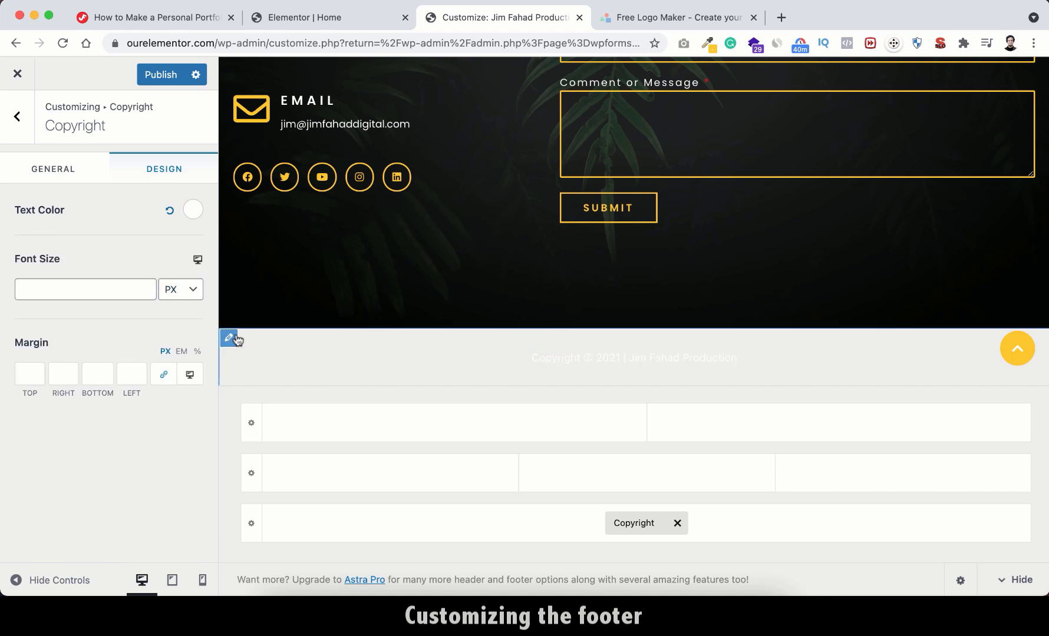
{"action": "left_click", "coordinate": [231, 341]}
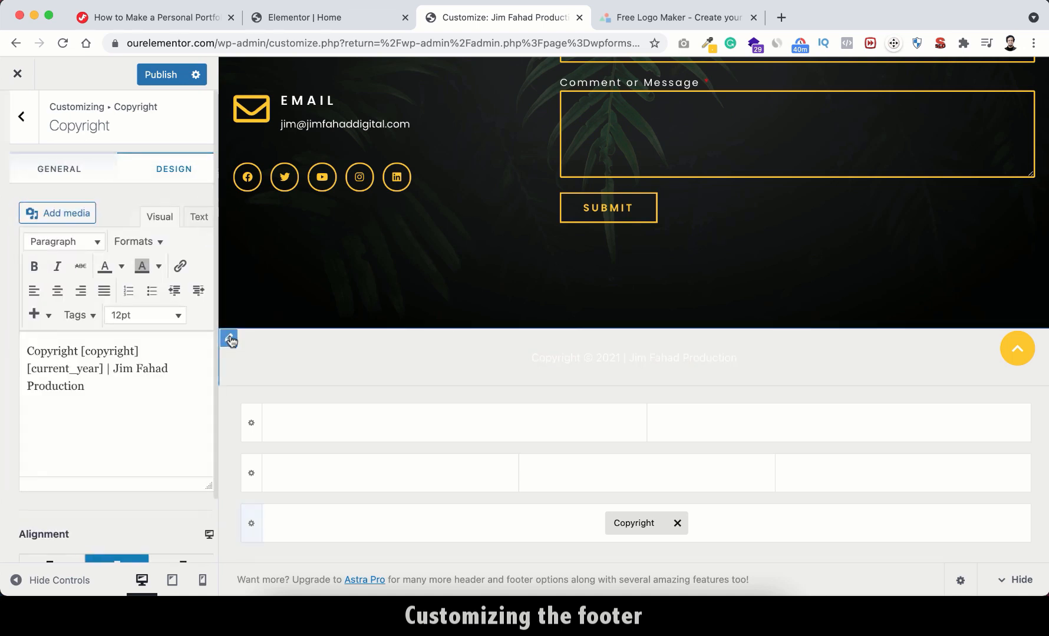
{"action": "left_click", "coordinate": [161, 169]}
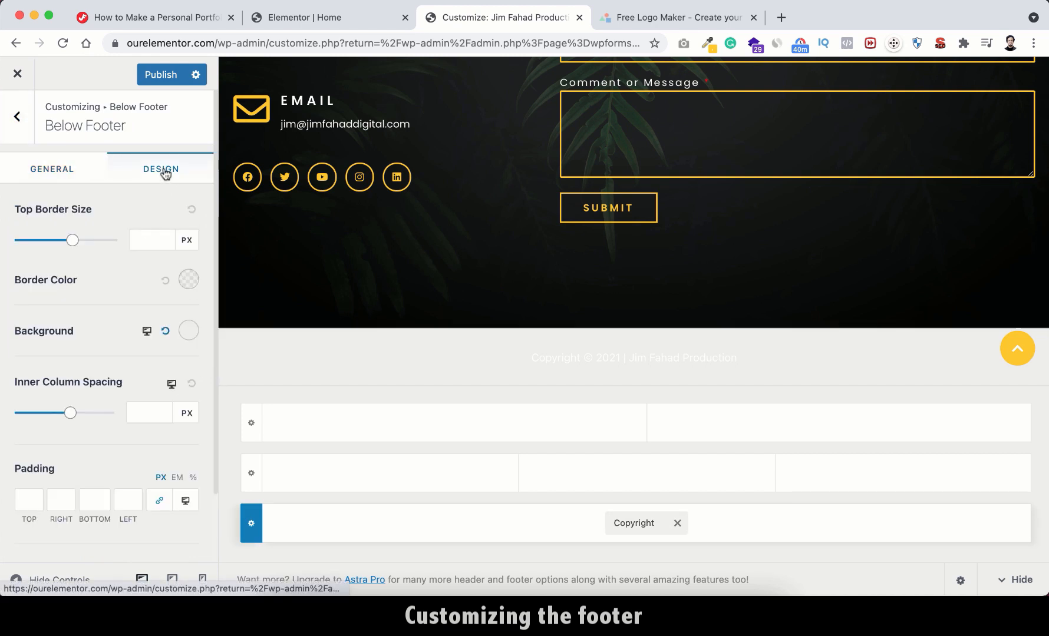
- Set the Below Footer background colour to black
{"action": "left_click", "coordinate": [189, 331]}
{"action": "left_click_drag", "start_coordinate": [50, 445], "coordinate": [13, 500]}
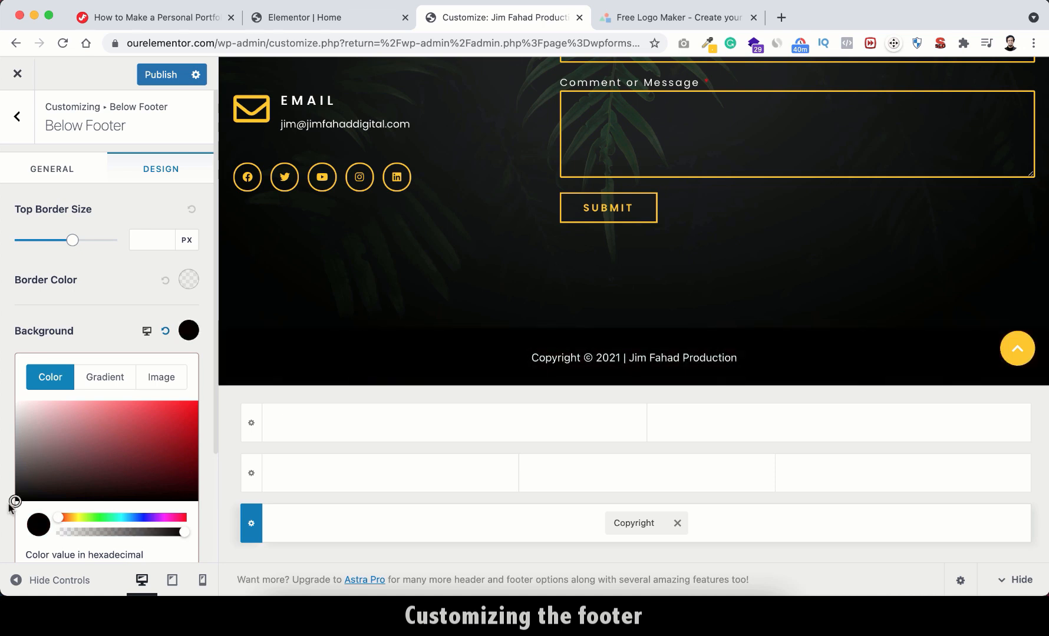
{"action": "left_click", "coordinate": [8, 508]}
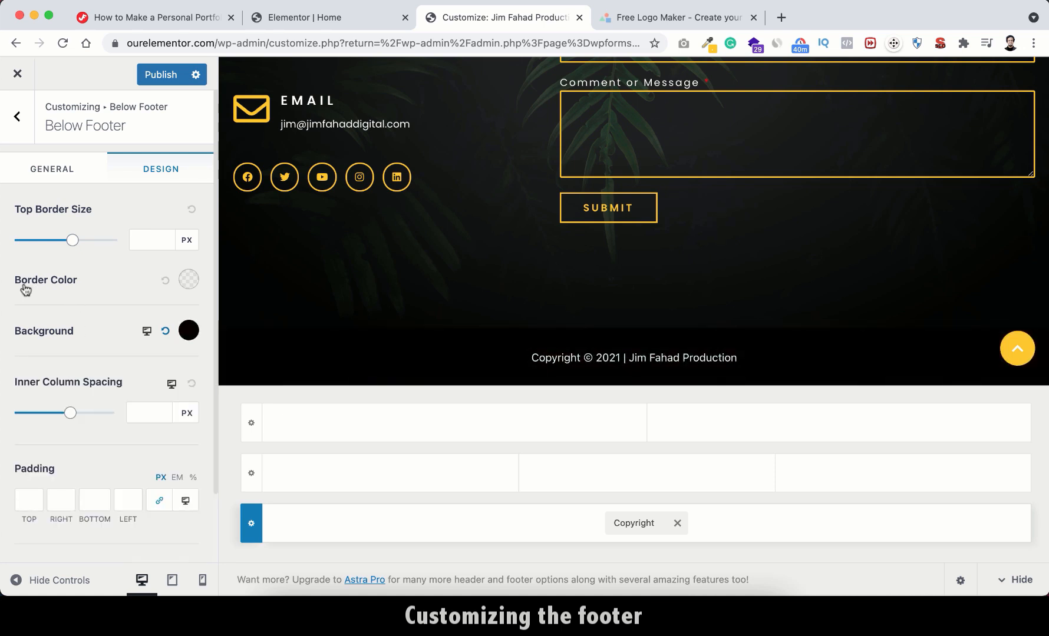
- Give the Below Footer a dark #181818 top border colour
{"action": "left_click", "coordinate": [189, 281]}
{"action": "left_click_drag", "start_coordinate": [26, 364], "coordinate": [16, 394]}
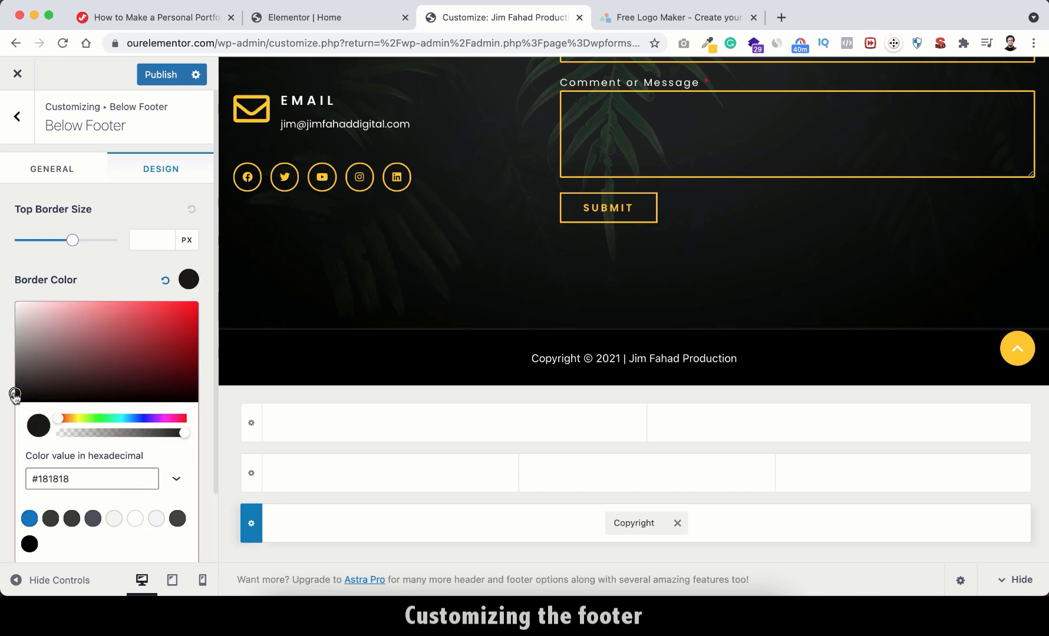
{"action": "left_click", "coordinate": [93, 256]}
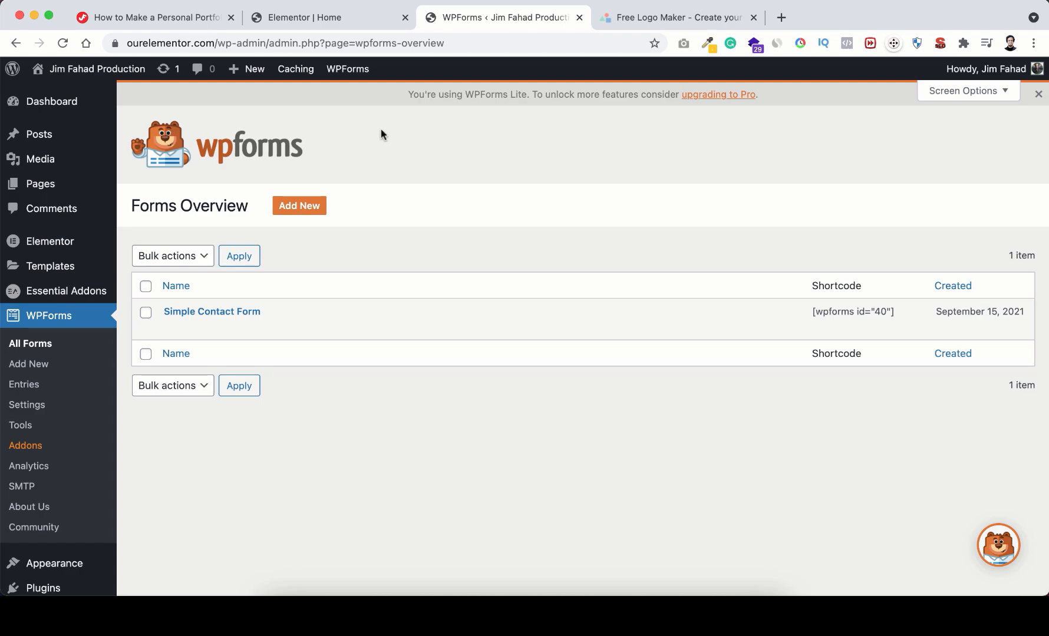
- Reload the Elementor Home page editor and collapse the side panel for a full-width preview
{"action": "left_click", "coordinate": [339, 21]}
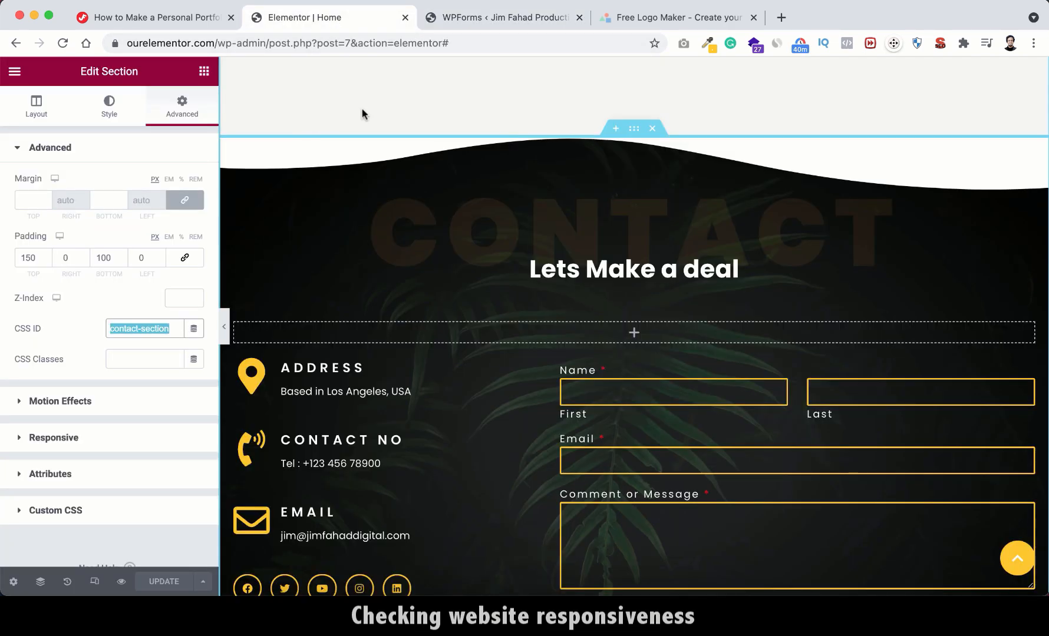
{"action": "scroll", "coordinate": [352, 112], "scroll_direction": "up", "scroll_amount": 15}
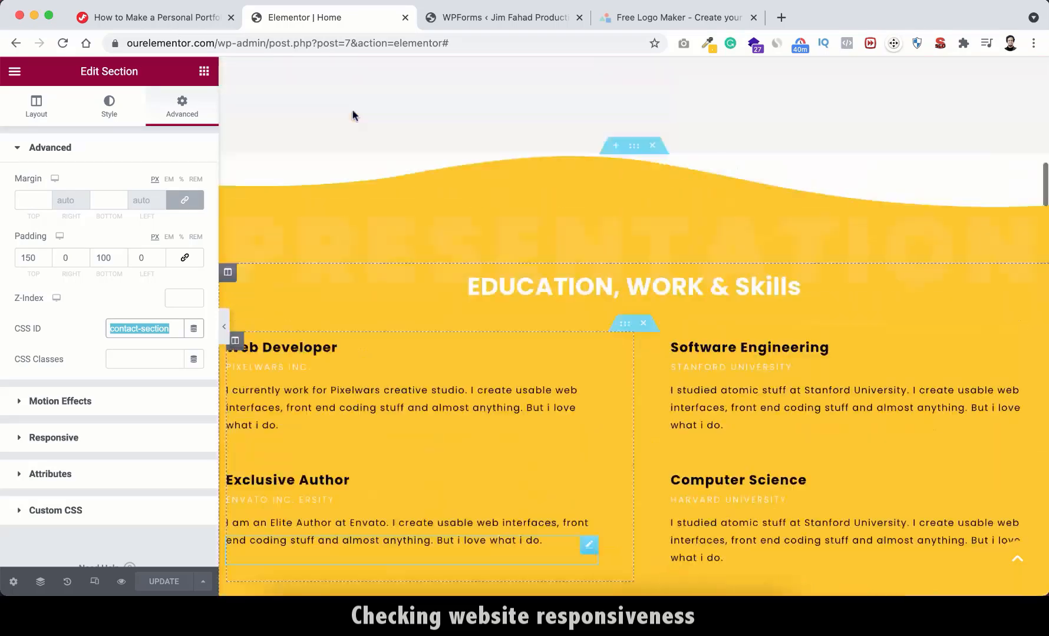
{"action": "scroll", "coordinate": [352, 112], "scroll_direction": "up", "scroll_amount": 3}
{"action": "left_click", "coordinate": [63, 43]}
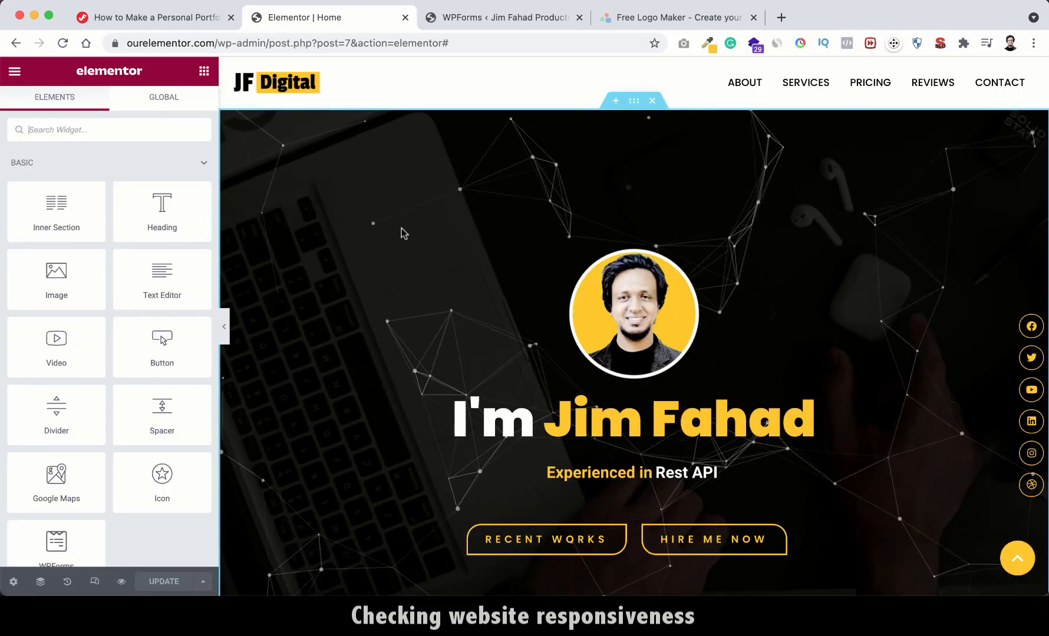
{"action": "left_click", "coordinate": [225, 331]}
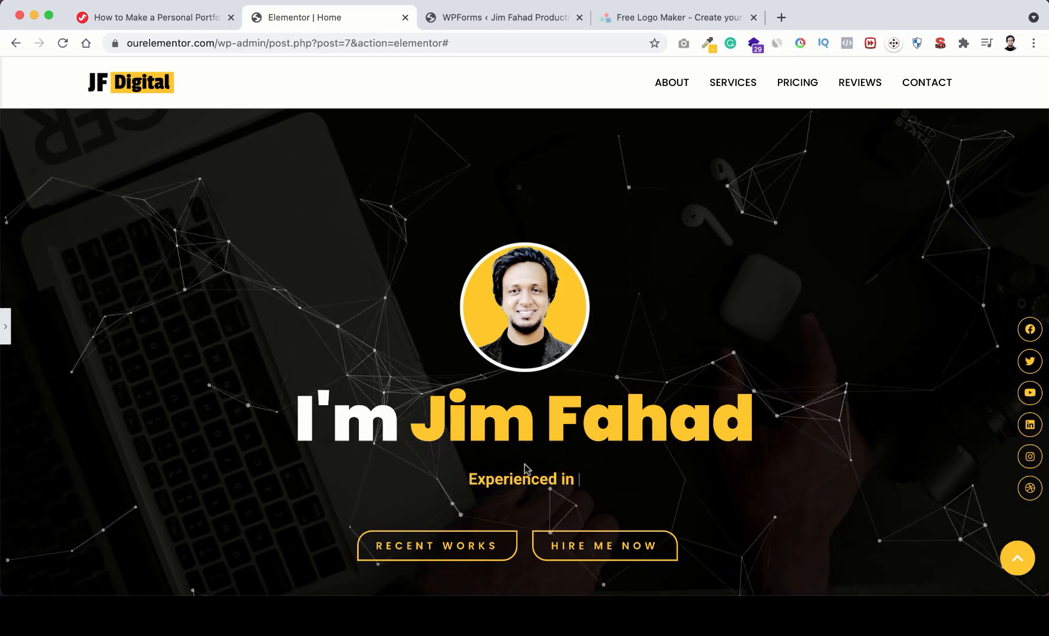
- Scroll down to the portfolio and test the Web Design, Web Development and All filters
{"action": "scroll", "coordinate": [525, 468], "scroll_direction": "down", "scroll_amount": 8}
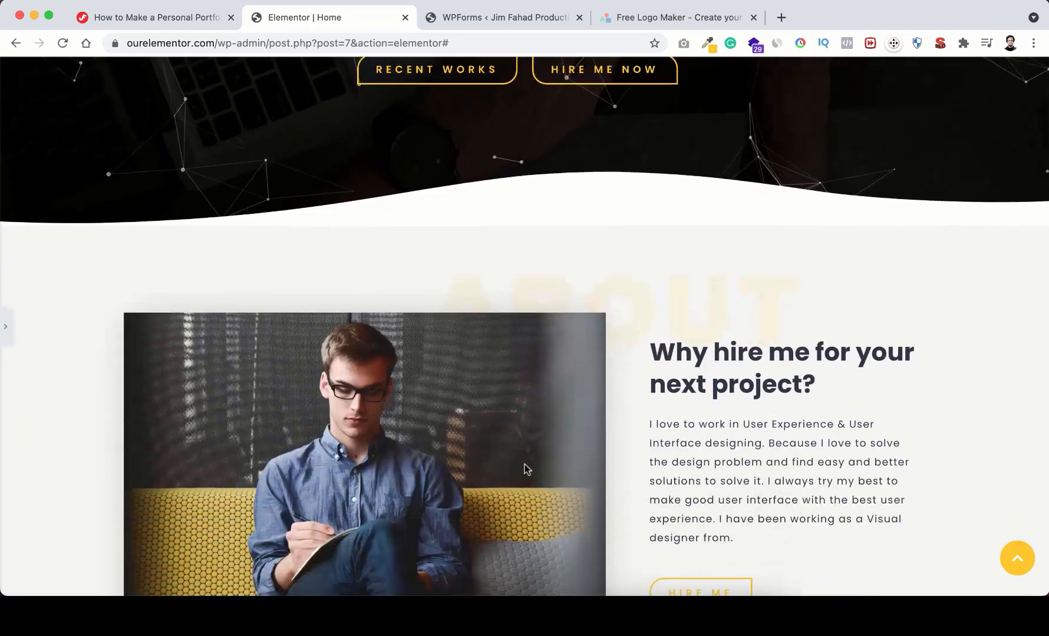
{"action": "scroll", "coordinate": [524, 468], "scroll_direction": "down", "scroll_amount": 3}
{"action": "scroll", "coordinate": [525, 469], "scroll_direction": "down", "scroll_amount": 1}
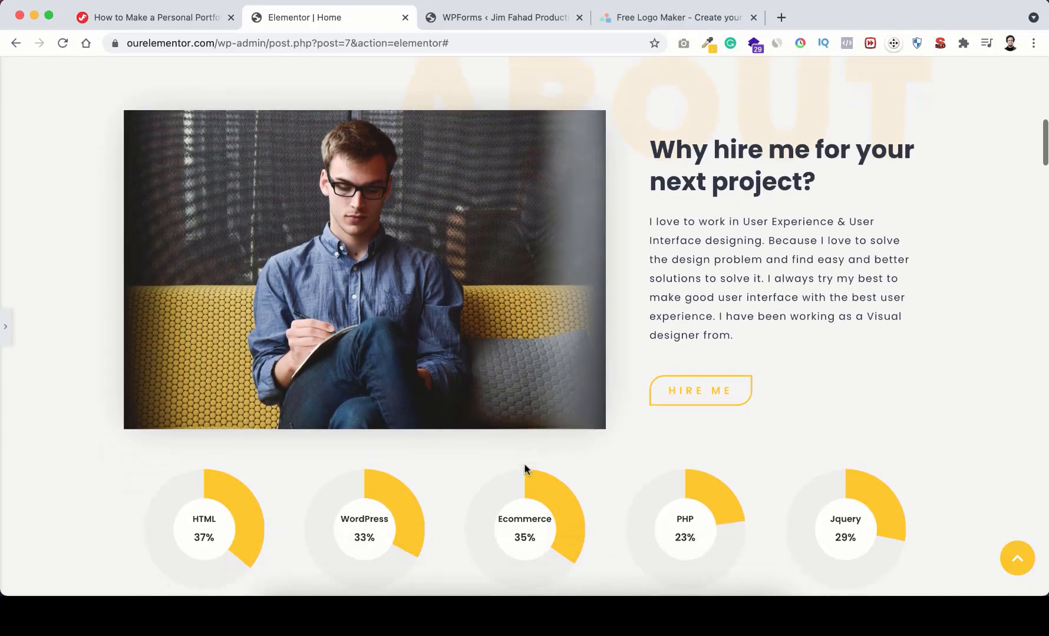
{"action": "scroll", "coordinate": [524, 468], "scroll_direction": "down", "scroll_amount": 6}
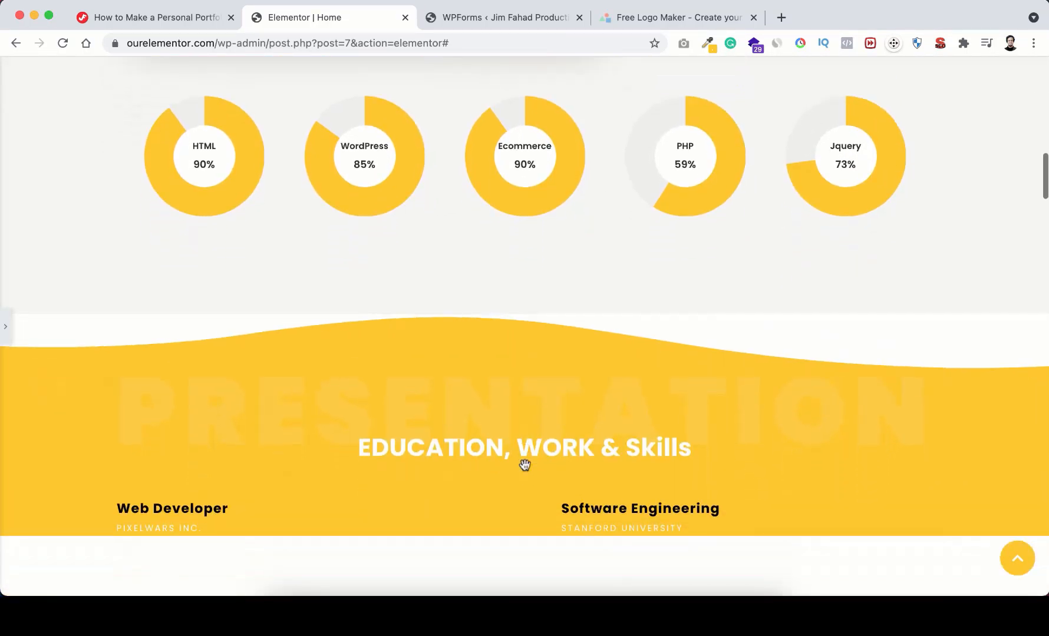
{"action": "scroll", "coordinate": [524, 465], "scroll_direction": "down", "scroll_amount": 5}
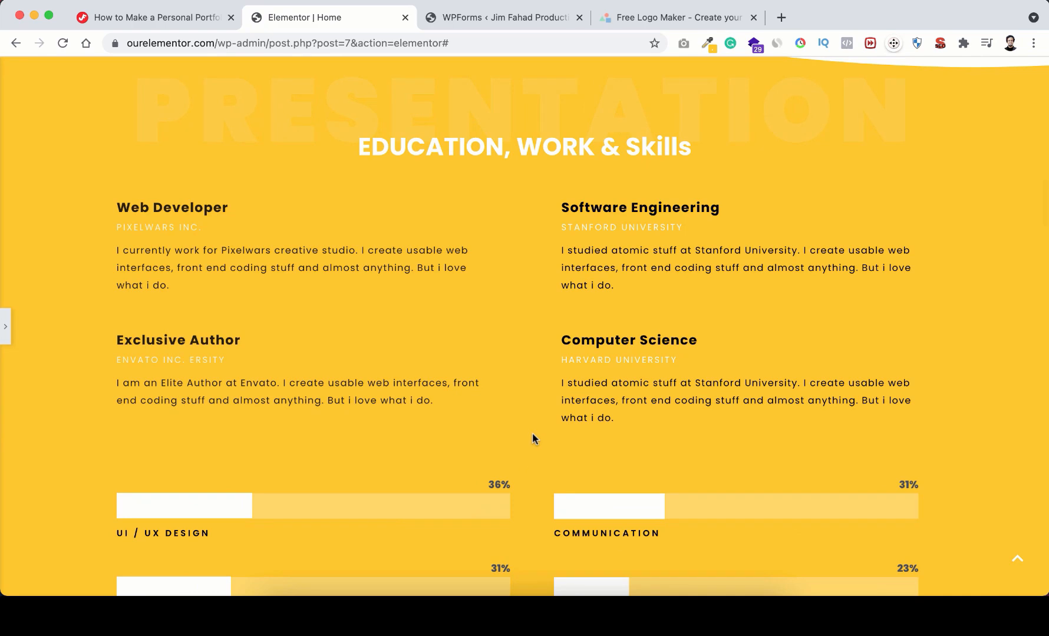
{"action": "scroll", "coordinate": [548, 392], "scroll_direction": "down", "scroll_amount": 7}
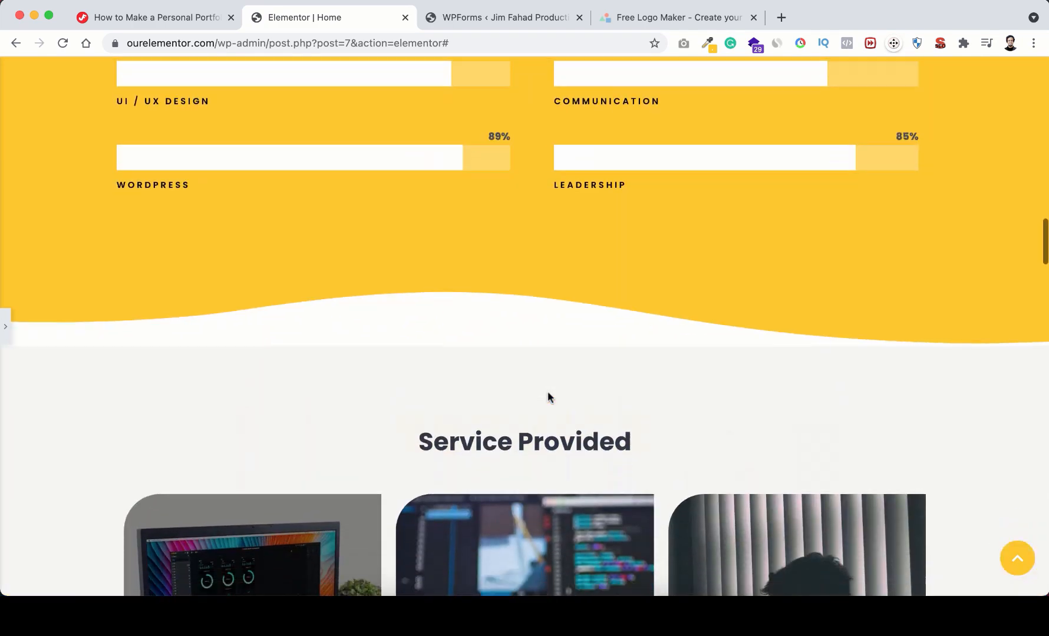
{"action": "scroll", "coordinate": [547, 390], "scroll_direction": "down", "scroll_amount": 7}
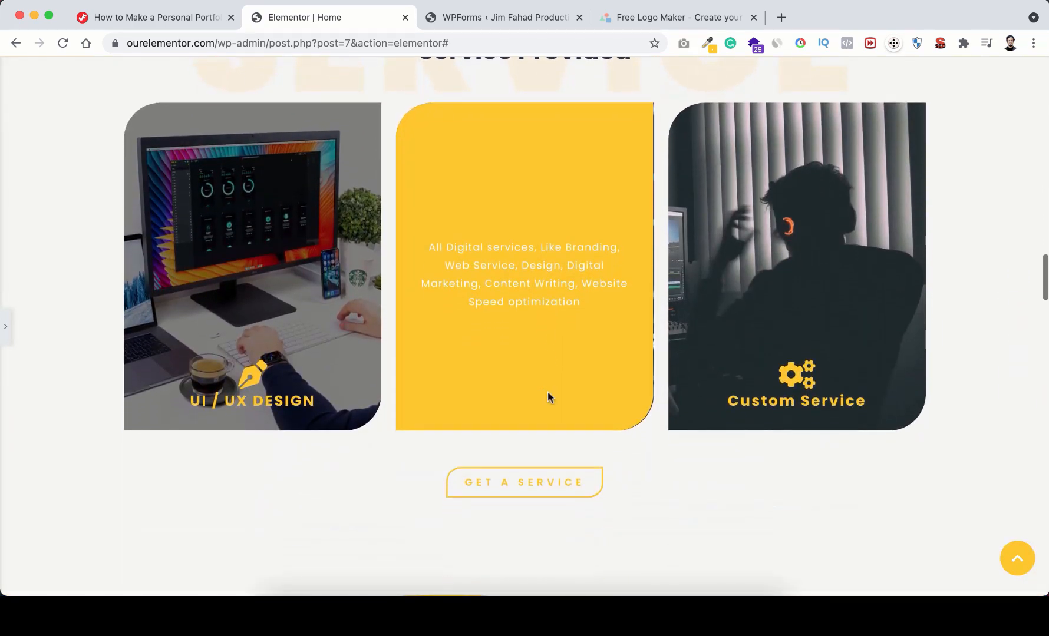
{"action": "scroll", "coordinate": [548, 396], "scroll_direction": "down", "scroll_amount": 7}
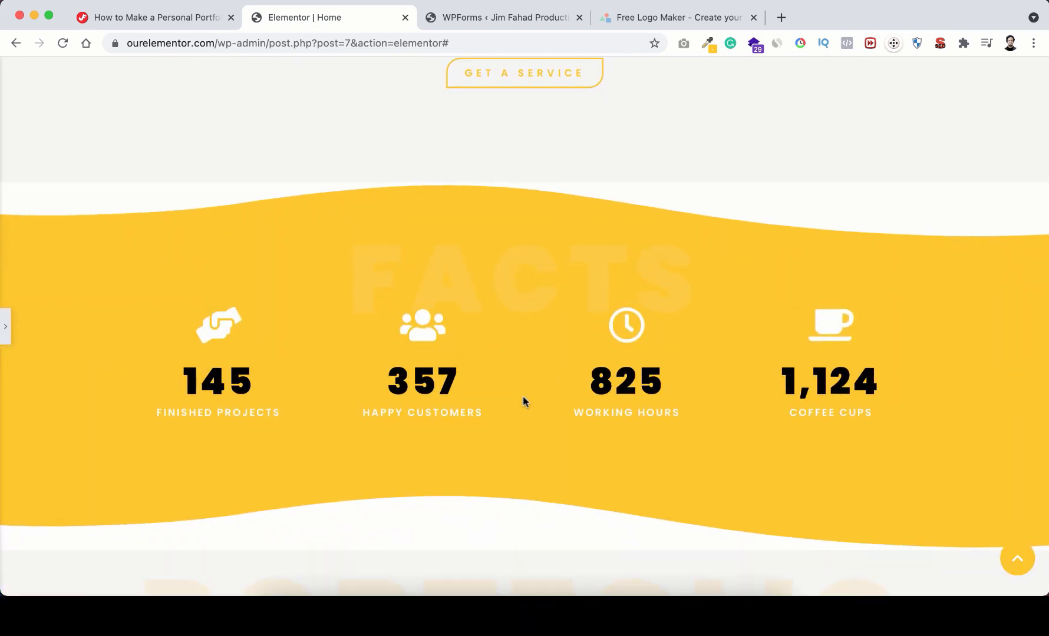
{"action": "scroll", "coordinate": [522, 397], "scroll_direction": "down", "scroll_amount": 7}
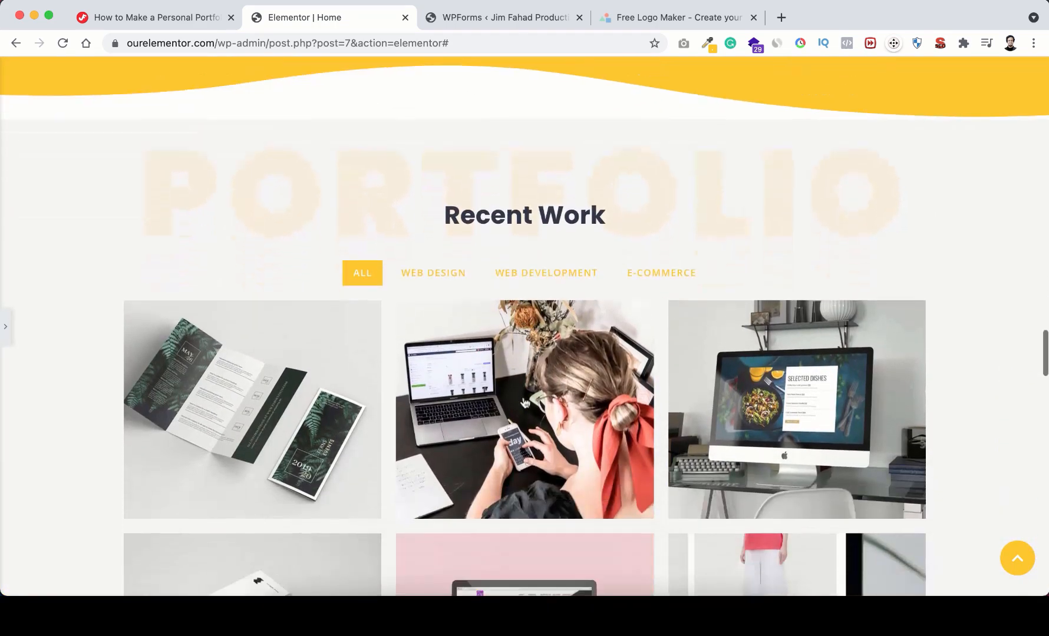
{"action": "scroll", "coordinate": [525, 402], "scroll_direction": "down", "scroll_amount": 1}
{"action": "left_click", "coordinate": [437, 196]}
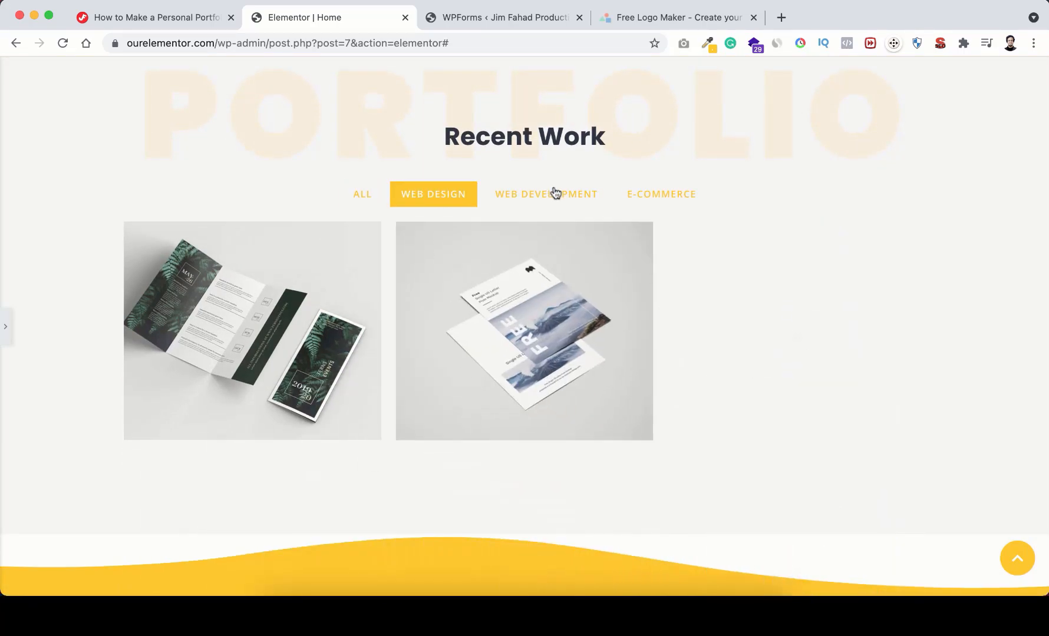
{"action": "left_click", "coordinate": [555, 193]}
{"action": "left_click", "coordinate": [363, 195]}
- Scroll to the black copyright footer, then use back-to-top to return to the hero
{"action": "scroll", "coordinate": [443, 408], "scroll_direction": "down", "scroll_amount": 1}
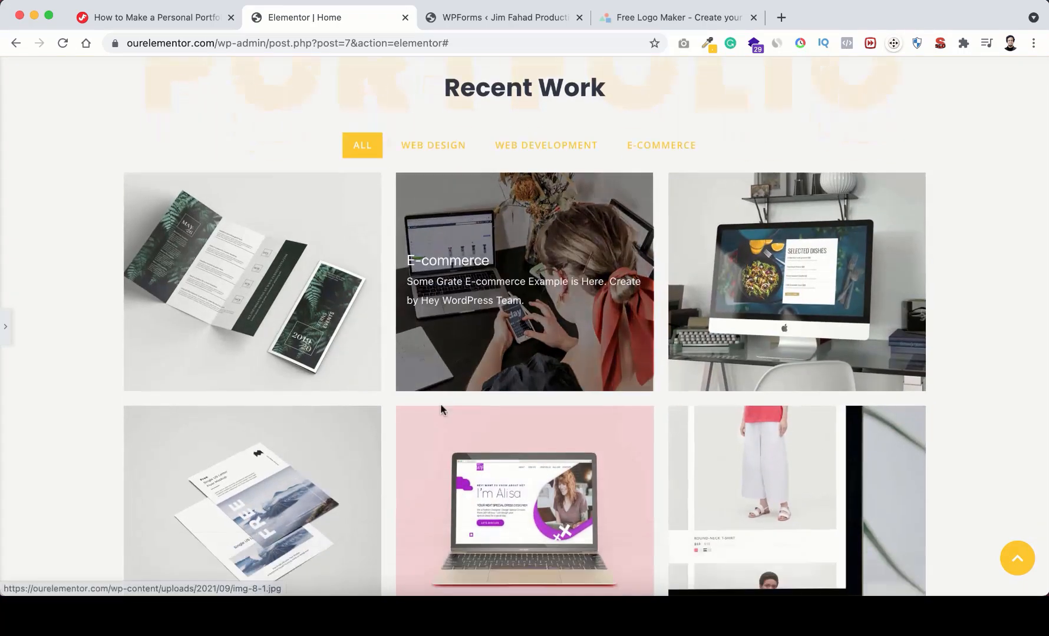
{"action": "scroll", "coordinate": [442, 408], "scroll_direction": "down", "scroll_amount": 13}
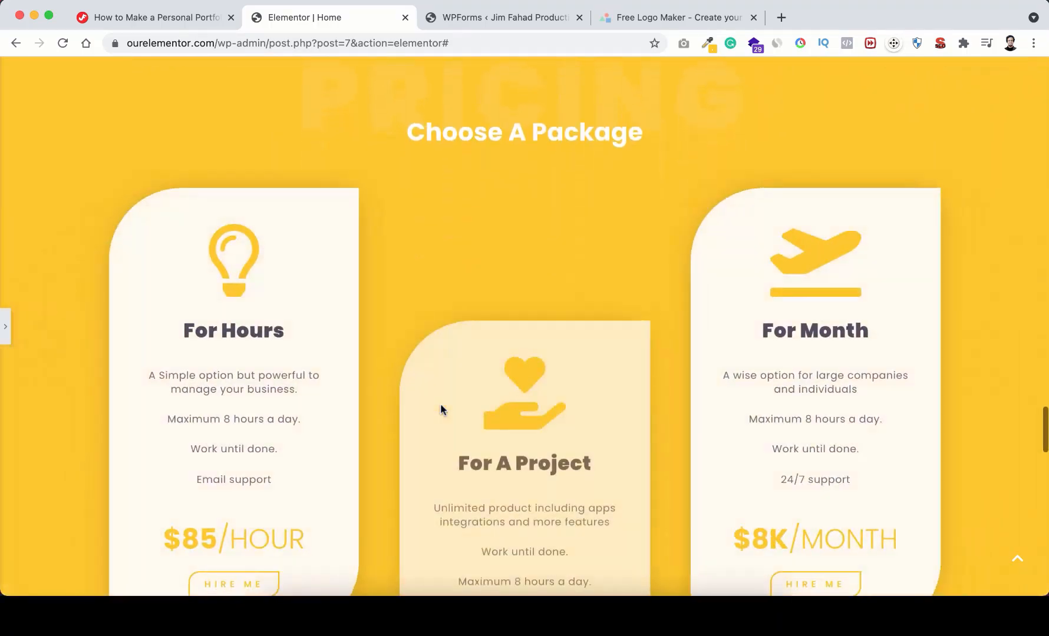
{"action": "scroll", "coordinate": [457, 484], "scroll_direction": "down", "scroll_amount": 1}
{"action": "scroll", "coordinate": [457, 486], "scroll_direction": "down", "scroll_amount": 10}
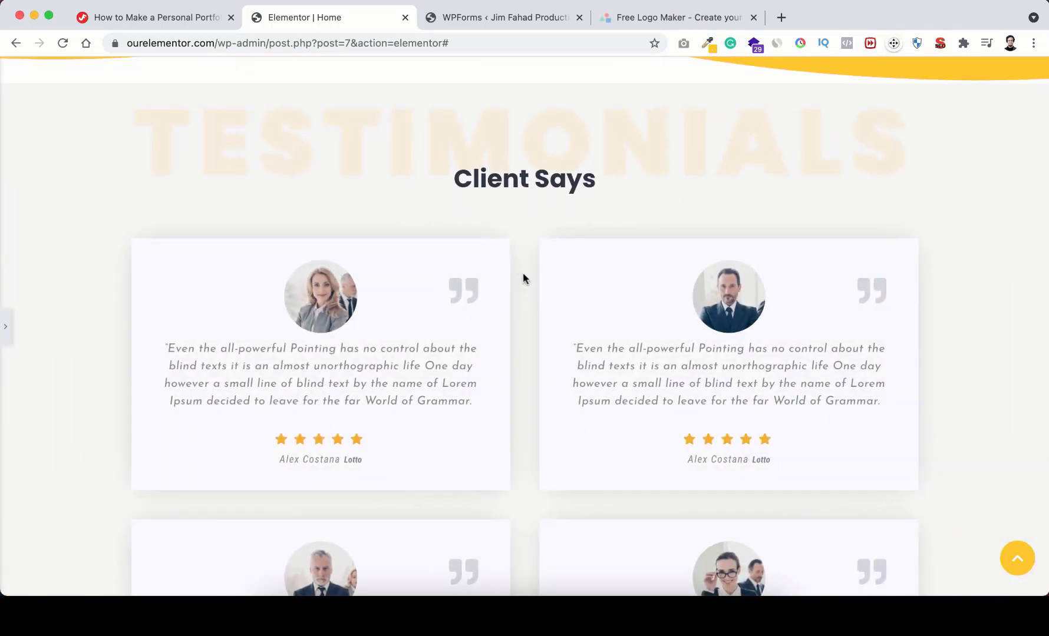
{"action": "scroll", "coordinate": [524, 412], "scroll_direction": "down", "scroll_amount": 13}
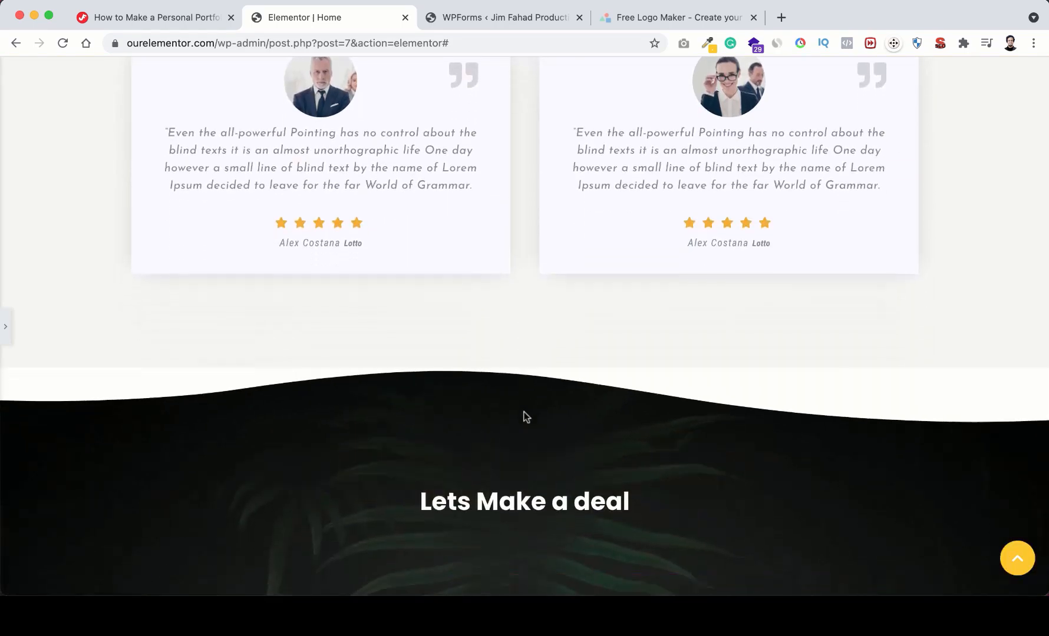
{"action": "scroll", "coordinate": [526, 417], "scroll_direction": "down", "scroll_amount": 2}
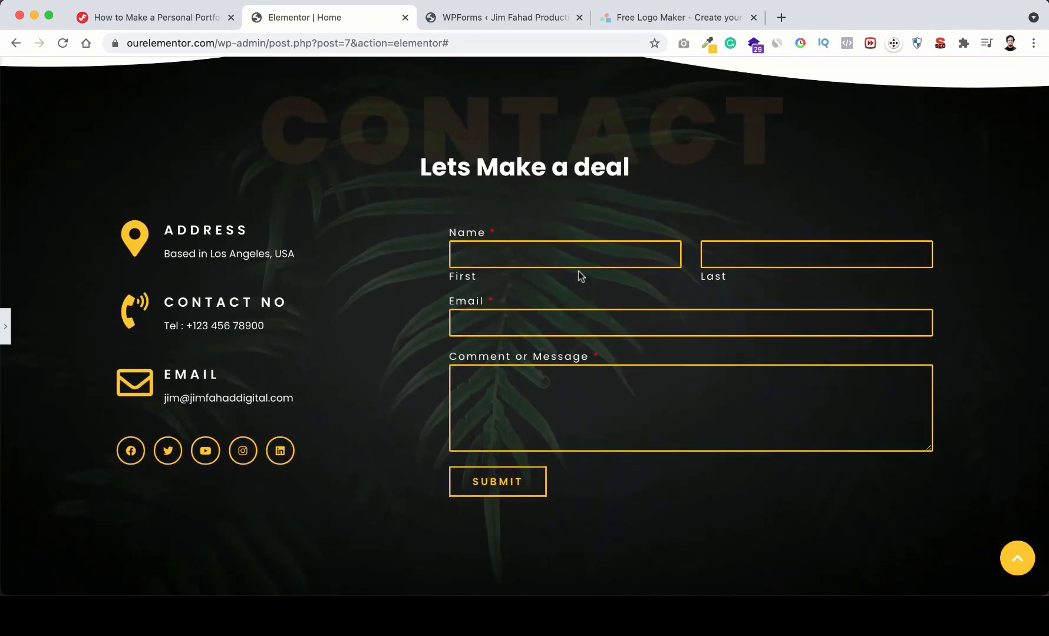
{"action": "scroll", "coordinate": [599, 513], "scroll_direction": "down", "scroll_amount": 2}
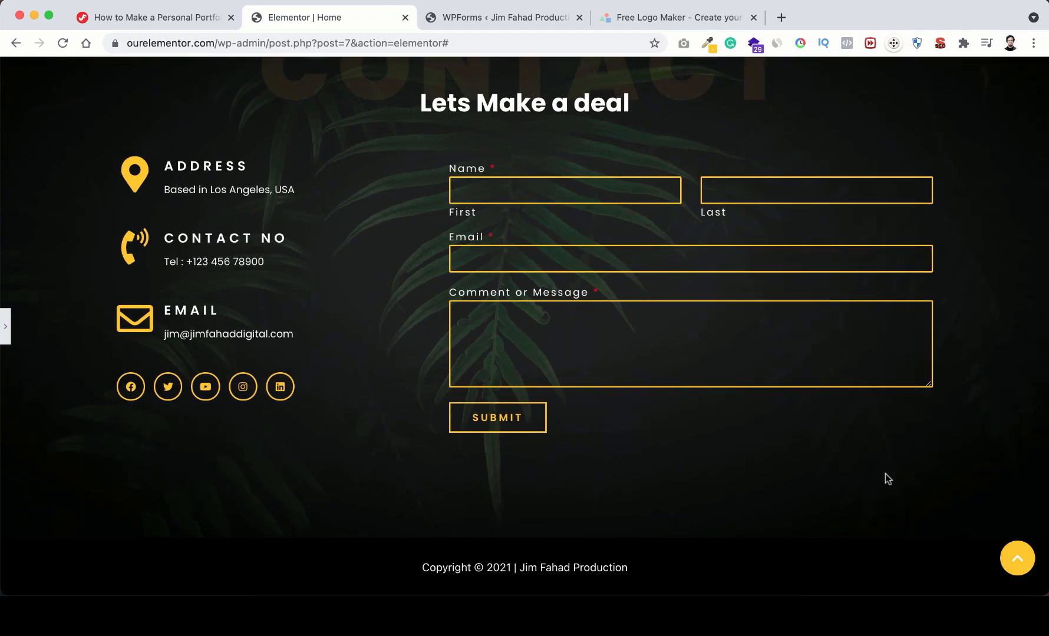
{"action": "left_click", "coordinate": [1017, 557]}
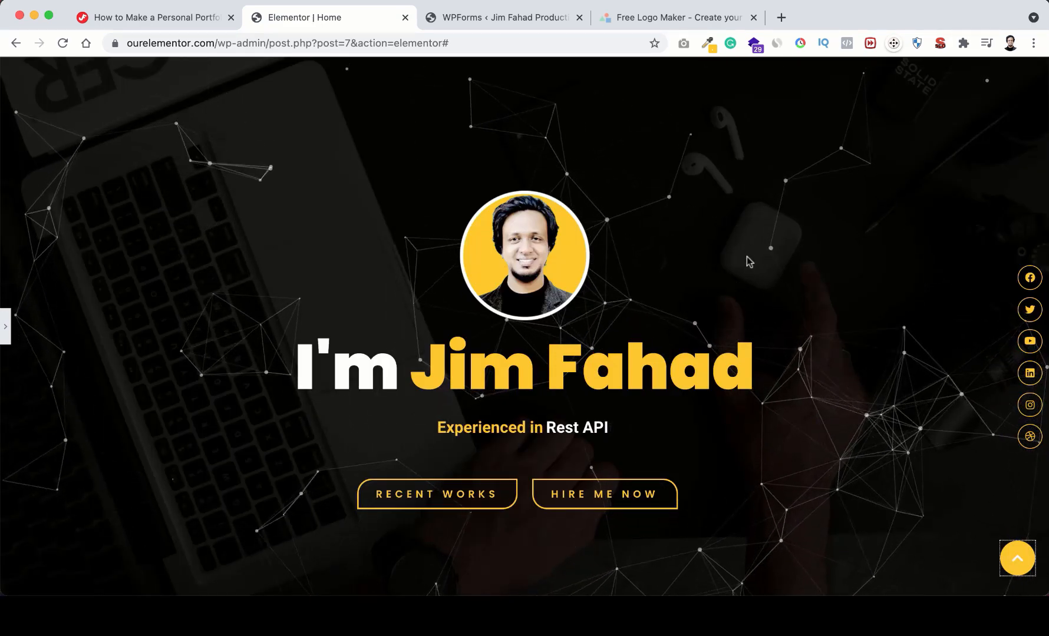
{"action": "scroll", "coordinate": [747, 256], "scroll_direction": "up", "scroll_amount": 2}
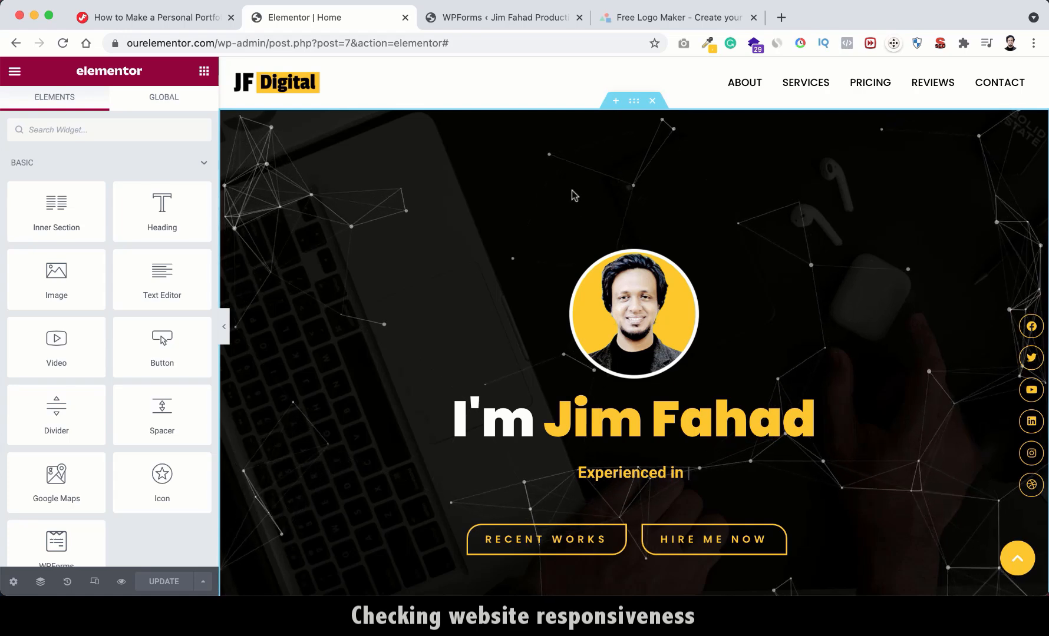
- Preview the page at Tablet width (768 px) down to the contact form, then return to top
{"action": "left_click", "coordinate": [94, 583]}
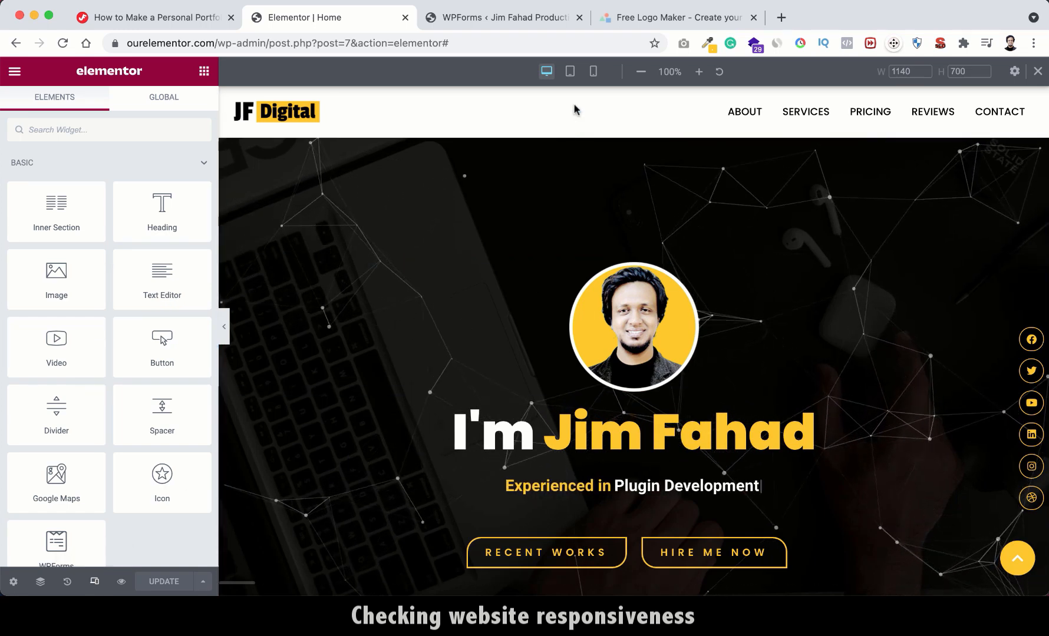
{"action": "left_click", "coordinate": [571, 72]}
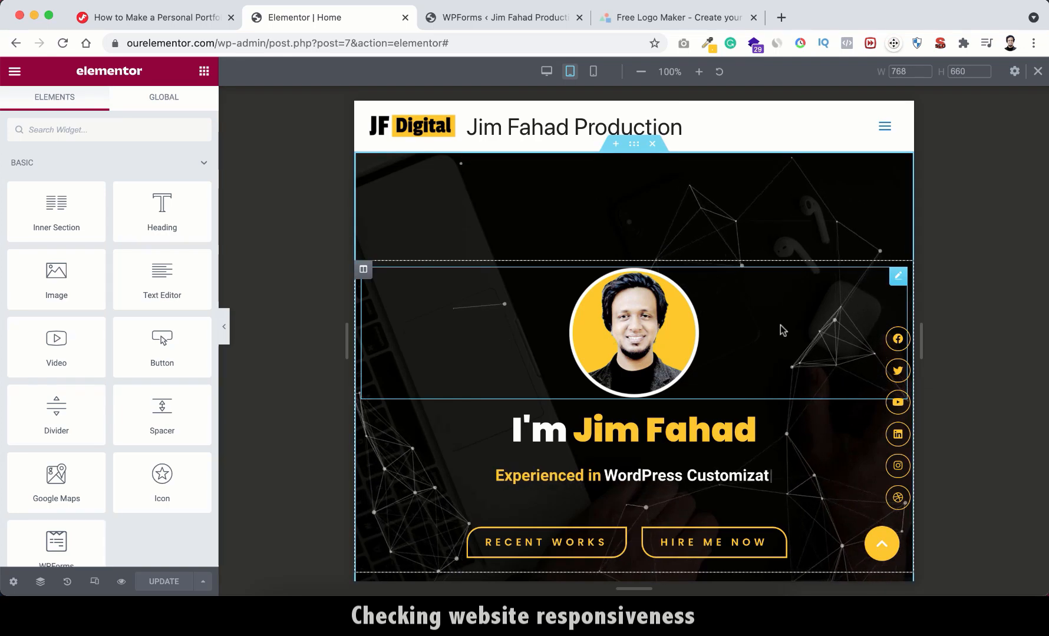
{"action": "scroll", "coordinate": [782, 330], "scroll_direction": "down", "scroll_amount": 15}
{"action": "scroll", "coordinate": [782, 330], "scroll_direction": "down", "scroll_amount": 15}
{"action": "scroll", "coordinate": [782, 330], "scroll_direction": "down", "scroll_amount": 12}
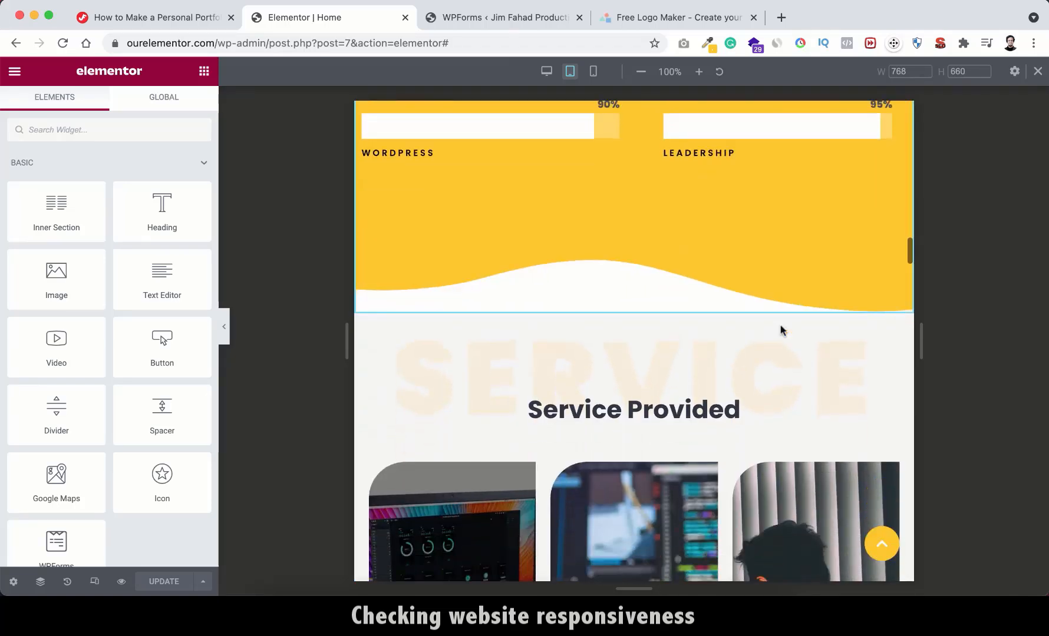
{"action": "scroll", "coordinate": [781, 327], "scroll_direction": "down", "scroll_amount": 12}
{"action": "scroll", "coordinate": [780, 325], "scroll_direction": "down", "scroll_amount": 10}
{"action": "scroll", "coordinate": [781, 329], "scroll_direction": "down", "scroll_amount": 12}
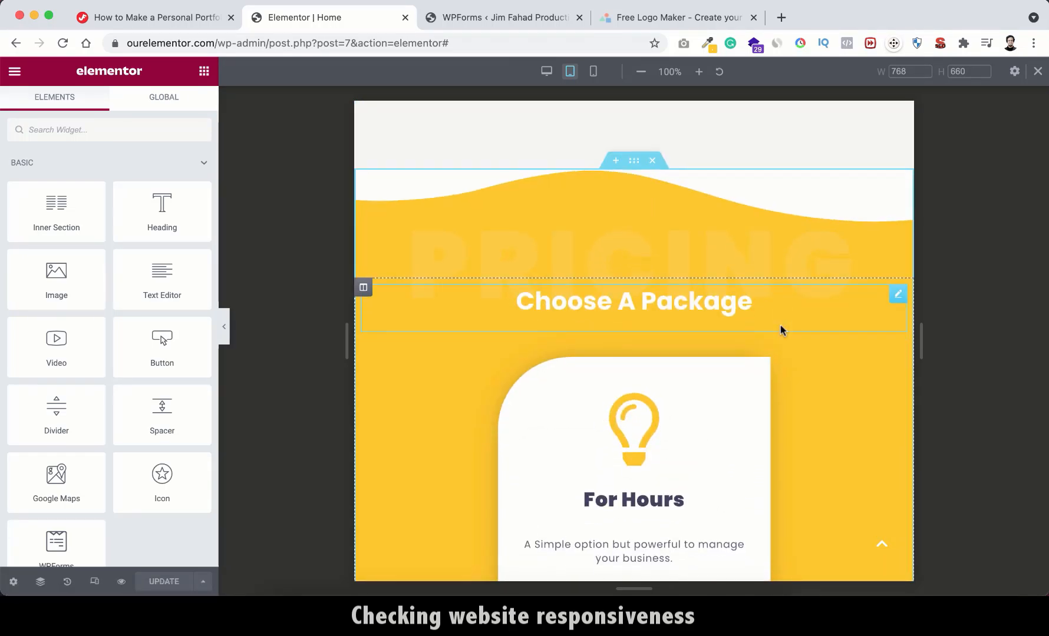
{"action": "scroll", "coordinate": [780, 325], "scroll_direction": "down", "scroll_amount": 12}
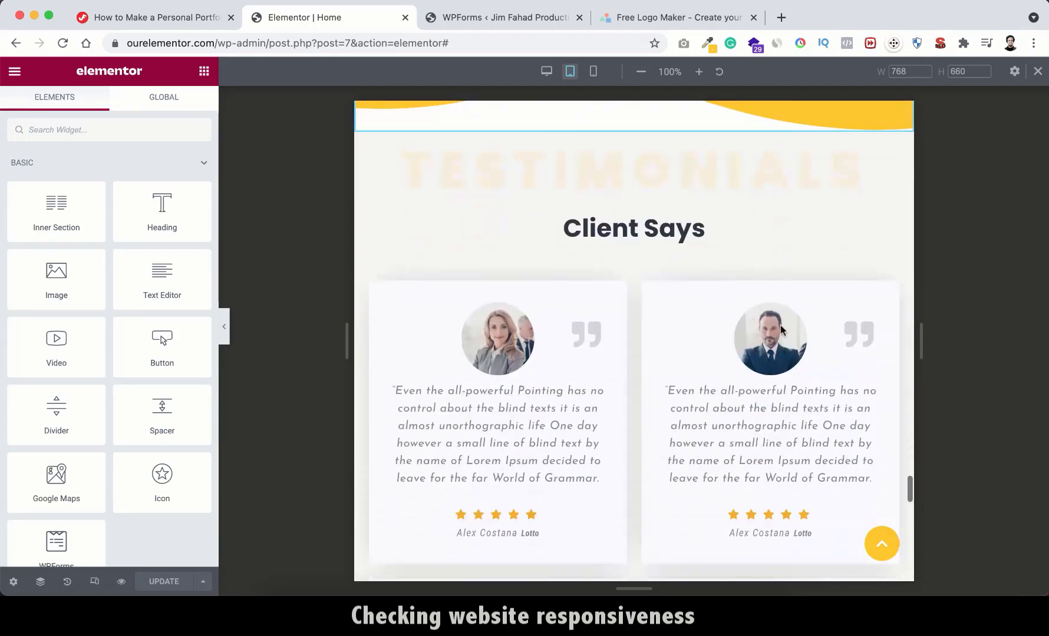
{"action": "scroll", "coordinate": [781, 329], "scroll_direction": "down", "scroll_amount": 12}
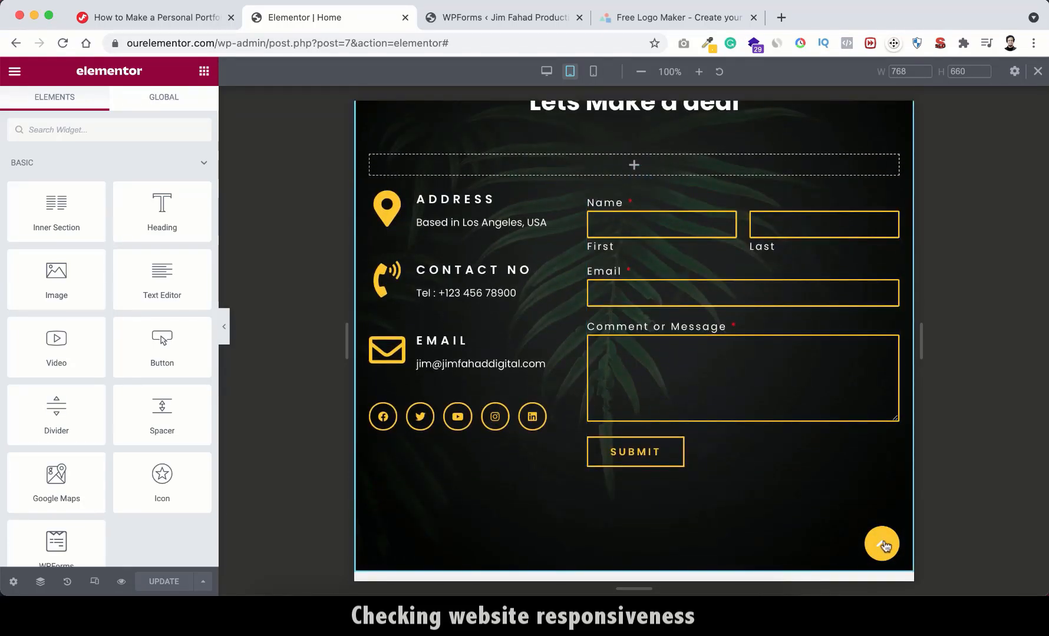
{"action": "left_click", "coordinate": [884, 547]}
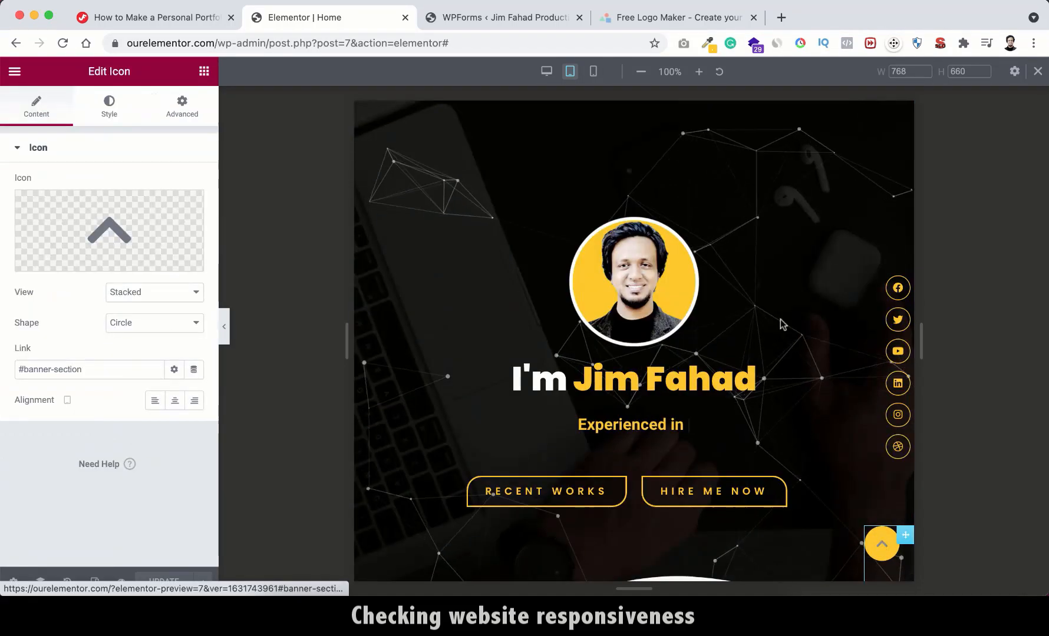
- Switch to Mobile (360 px) preview, scroll through to the footer, and jump back to the header
{"action": "left_click", "coordinate": [594, 72]}
{"action": "scroll", "coordinate": [673, 173], "scroll_direction": "up", "scroll_amount": 3}
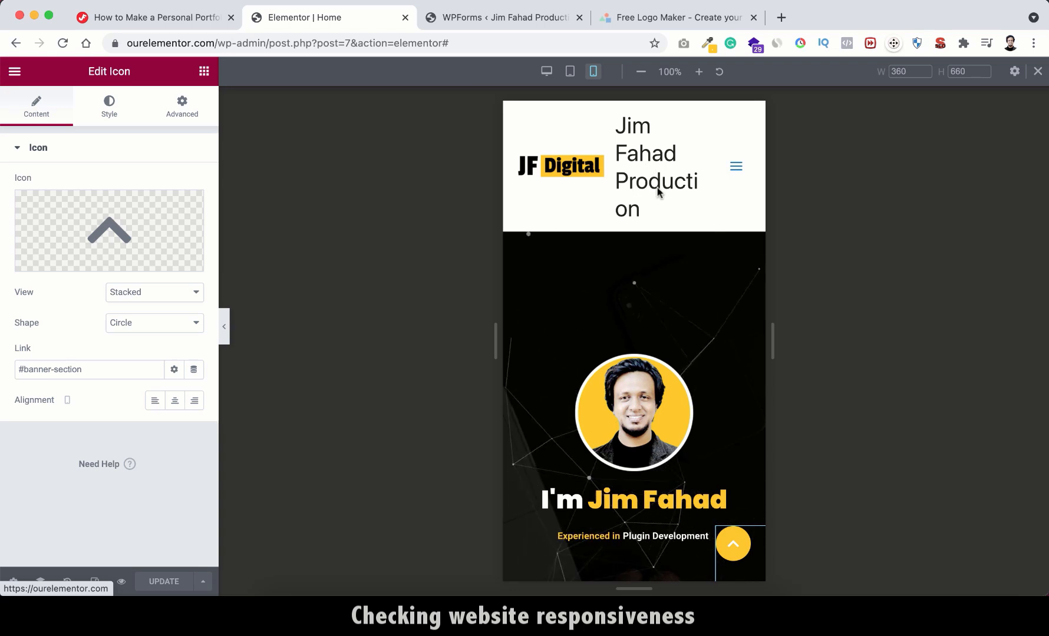
{"action": "scroll", "coordinate": [676, 327], "scroll_direction": "down", "scroll_amount": 10}
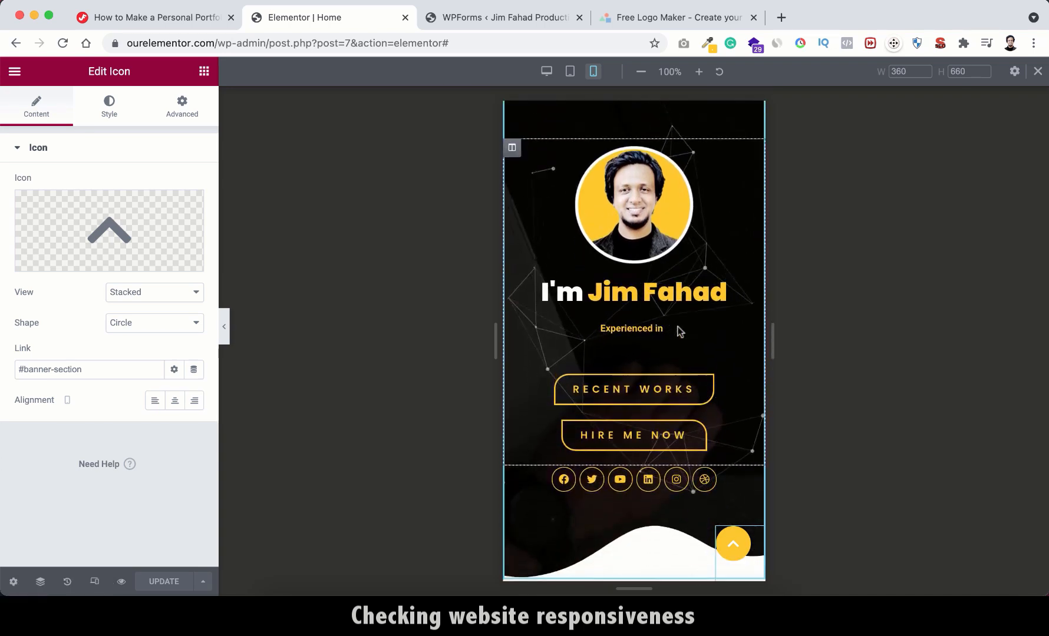
{"action": "scroll", "coordinate": [677, 331], "scroll_direction": "down", "scroll_amount": 15}
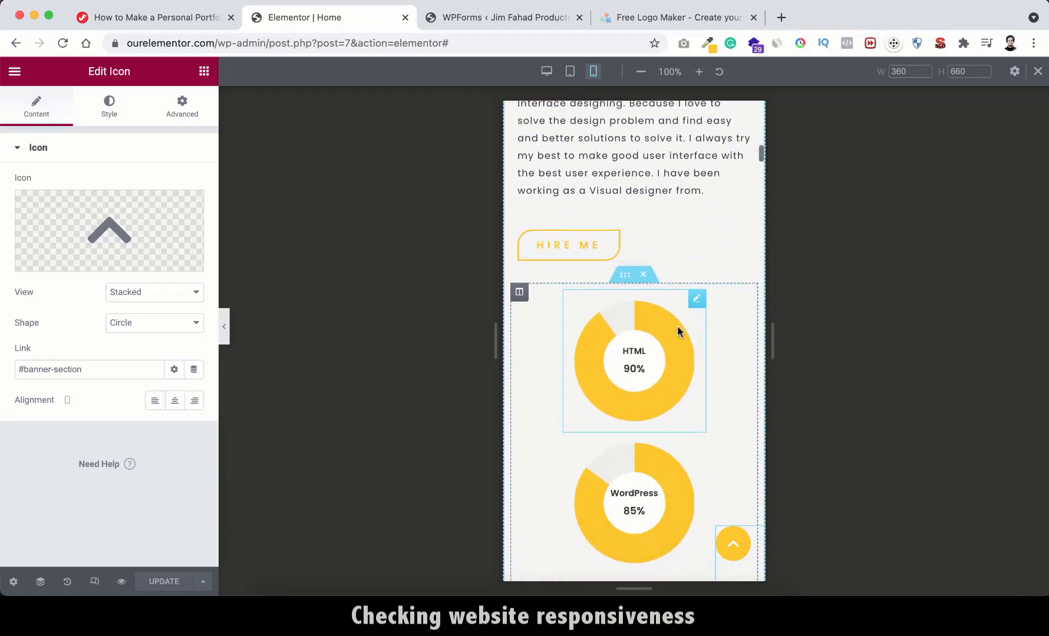
{"action": "scroll", "coordinate": [677, 332], "scroll_direction": "down", "scroll_amount": 15}
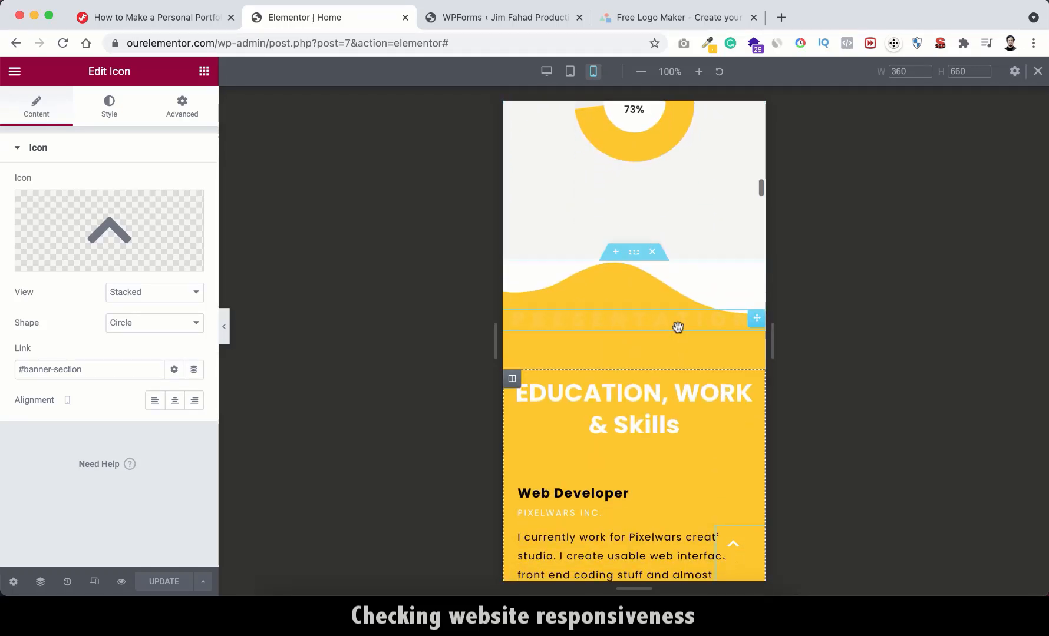
{"action": "scroll", "coordinate": [677, 326], "scroll_direction": "down", "scroll_amount": 15}
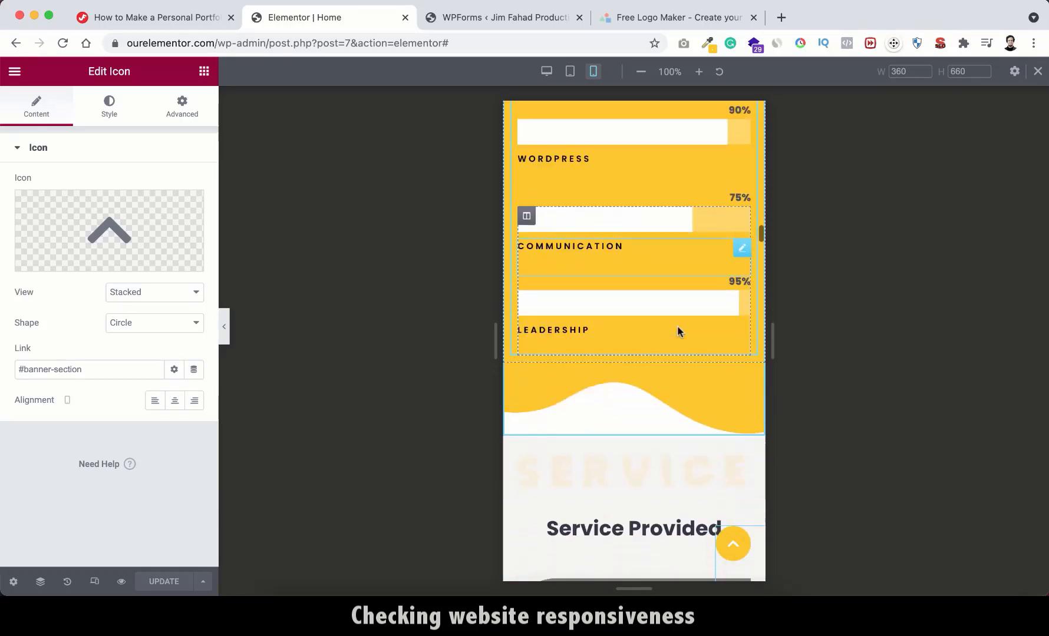
{"action": "scroll", "coordinate": [678, 331], "scroll_direction": "down", "scroll_amount": 15}
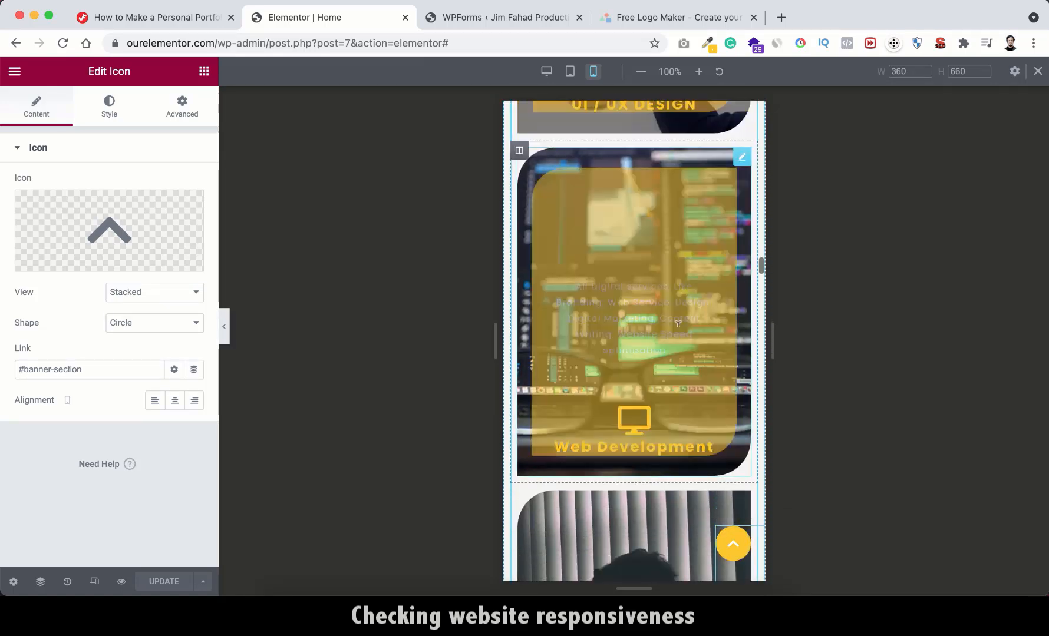
{"action": "scroll", "coordinate": [678, 331], "scroll_direction": "down", "scroll_amount": 15}
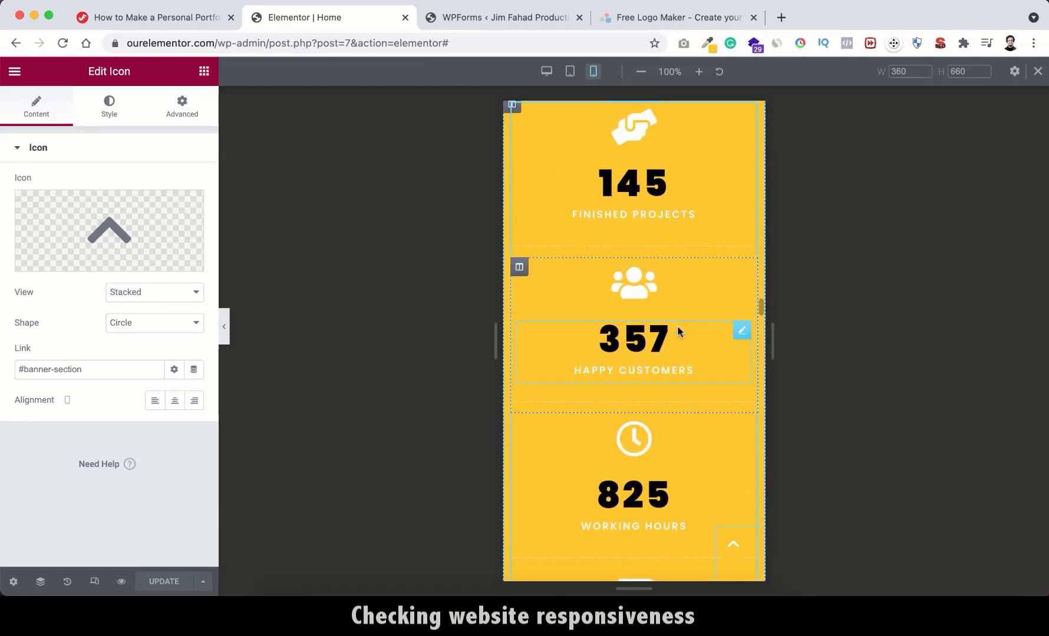
{"action": "scroll", "coordinate": [678, 332], "scroll_direction": "down", "scroll_amount": 15}
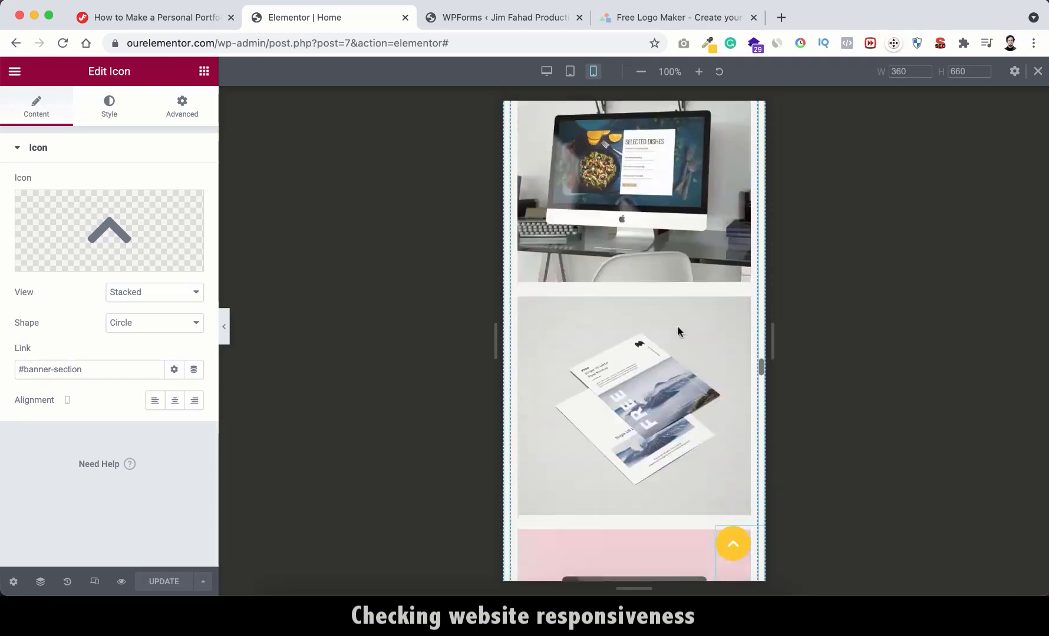
{"action": "scroll", "coordinate": [679, 331], "scroll_direction": "down", "scroll_amount": 15}
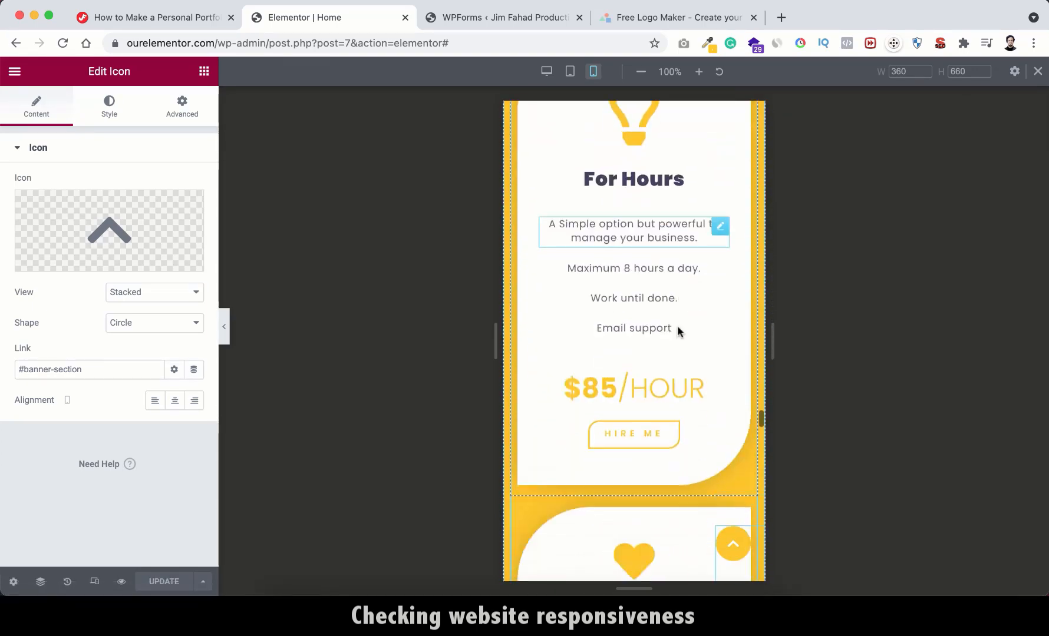
{"action": "scroll", "coordinate": [679, 333], "scroll_direction": "down", "scroll_amount": 15}
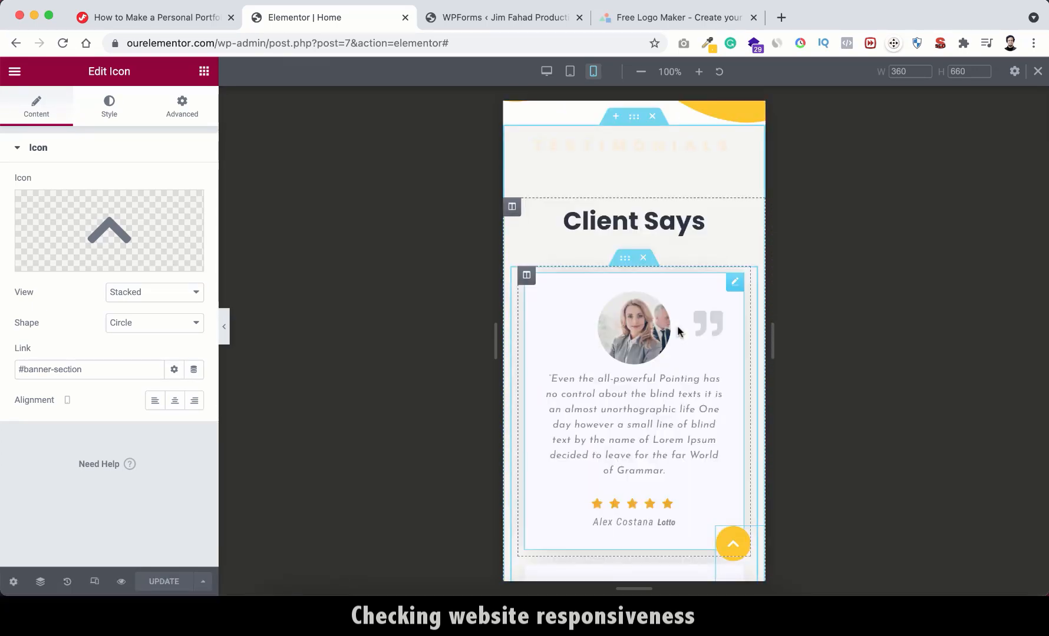
{"action": "scroll", "coordinate": [678, 331], "scroll_direction": "down", "scroll_amount": 15}
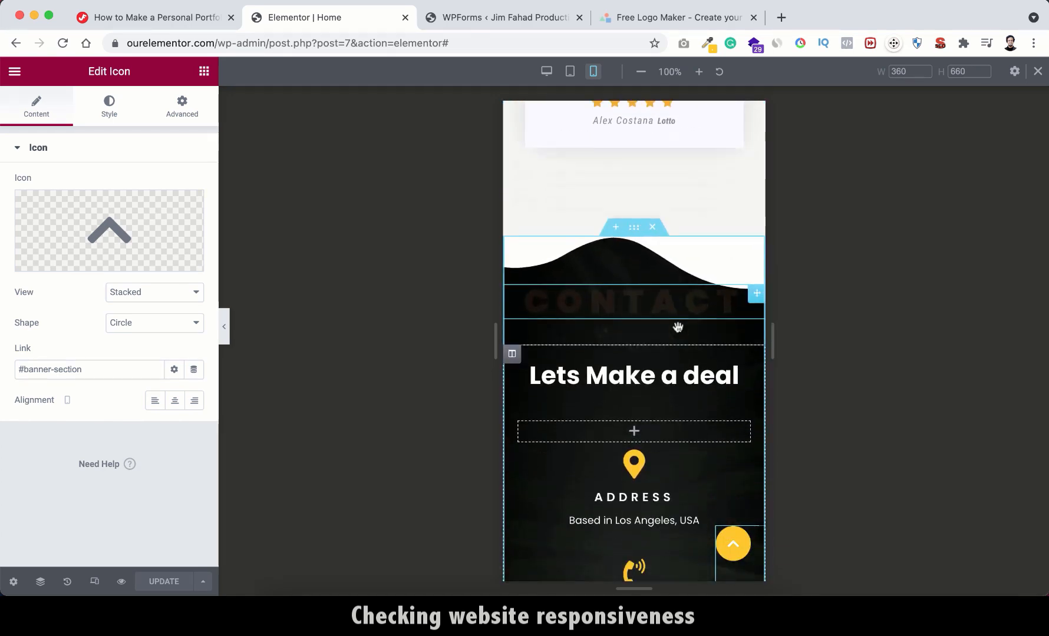
{"action": "scroll", "coordinate": [679, 331], "scroll_direction": "down", "scroll_amount": 5}
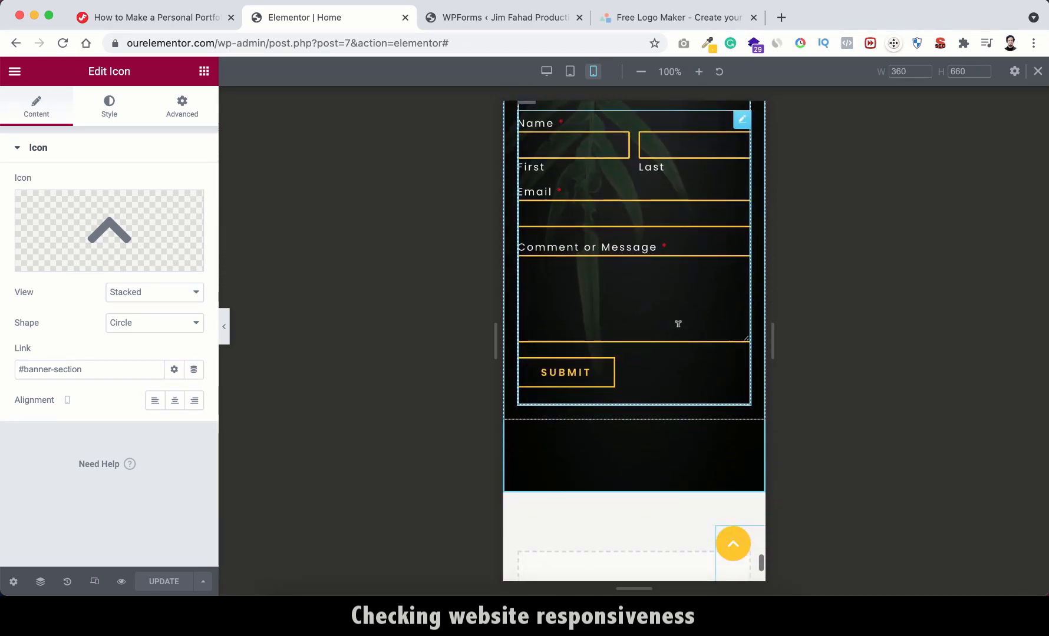
{"action": "scroll", "coordinate": [677, 327], "scroll_direction": "down", "scroll_amount": 4}
{"action": "left_click", "coordinate": [734, 546]}
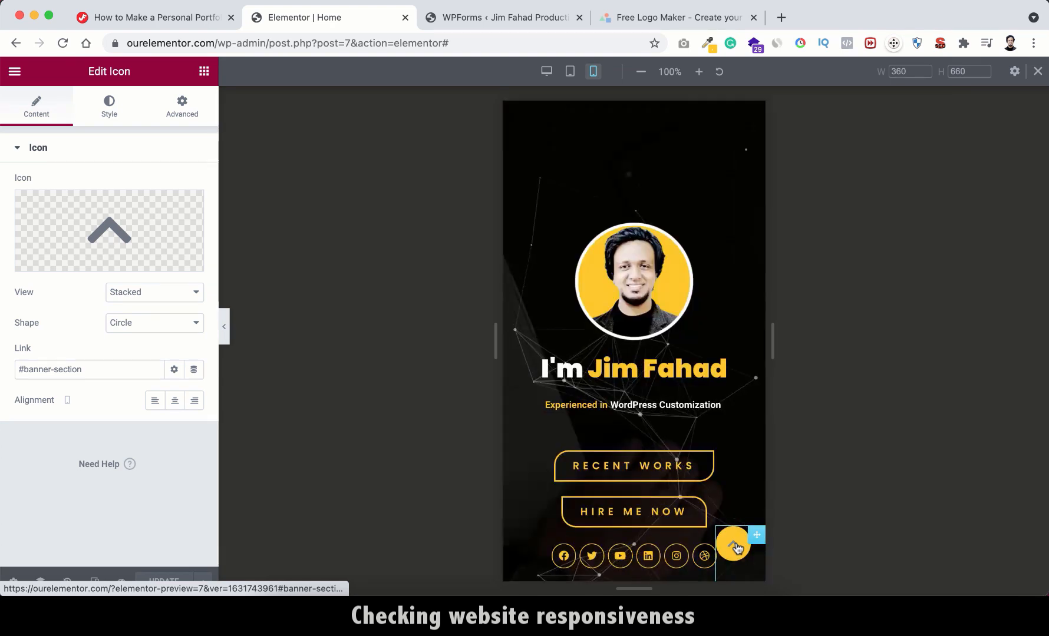
{"action": "scroll", "coordinate": [681, 237], "scroll_direction": "up", "scroll_amount": 3}
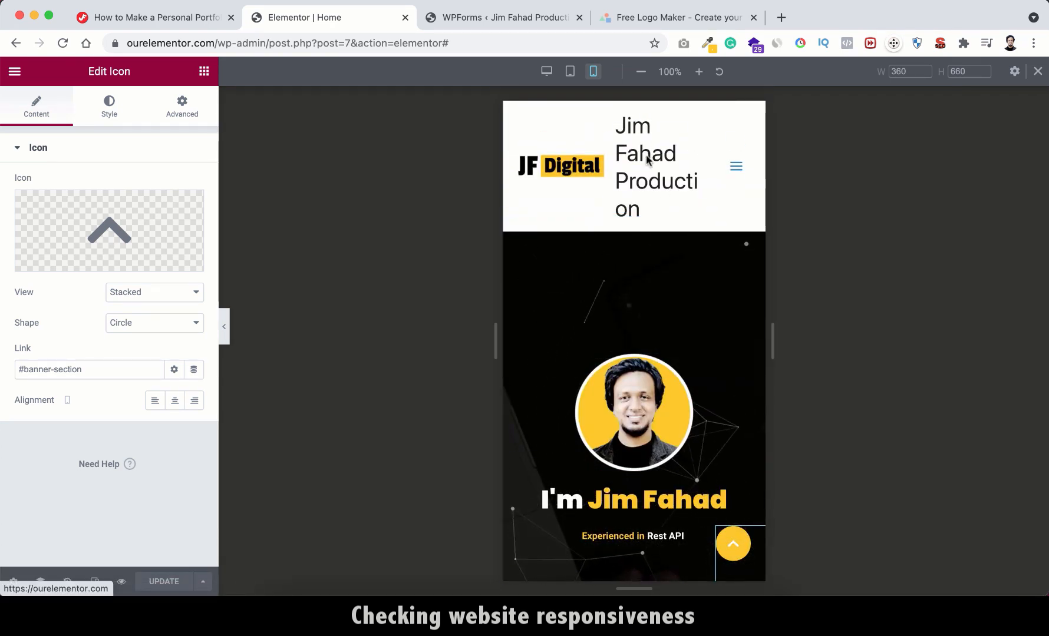
- From WordPress admin, open the Customizer's header logo settings and switch to the tablet preview
{"action": "left_click", "coordinate": [483, 20]}
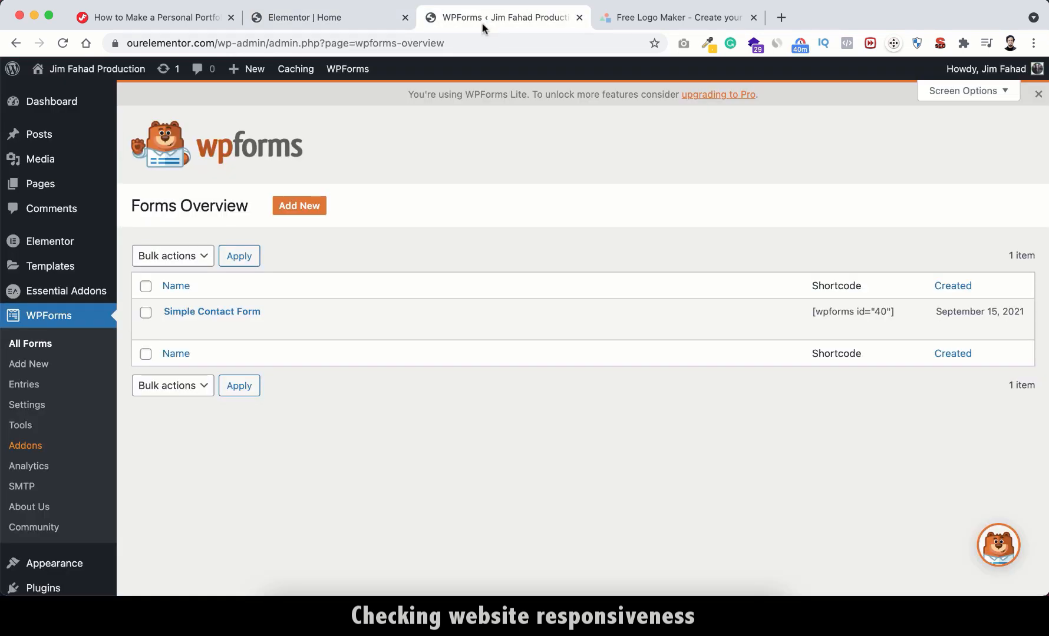
{"action": "scroll", "coordinate": [93, 496], "scroll_direction": "down", "scroll_amount": 5}
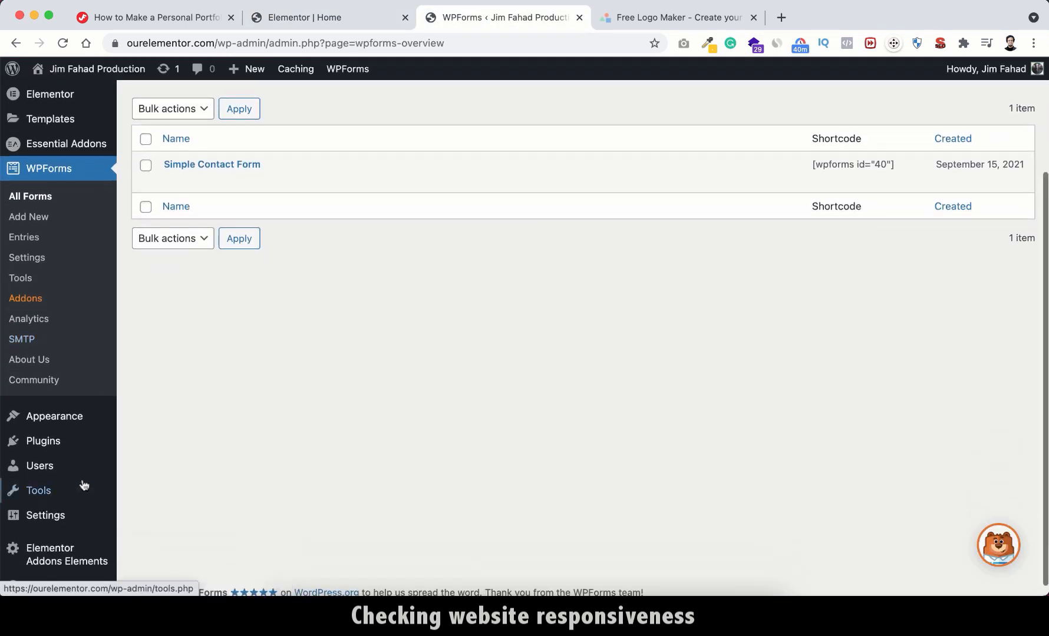
{"action": "mouse_move", "coordinate": [40, 422]}
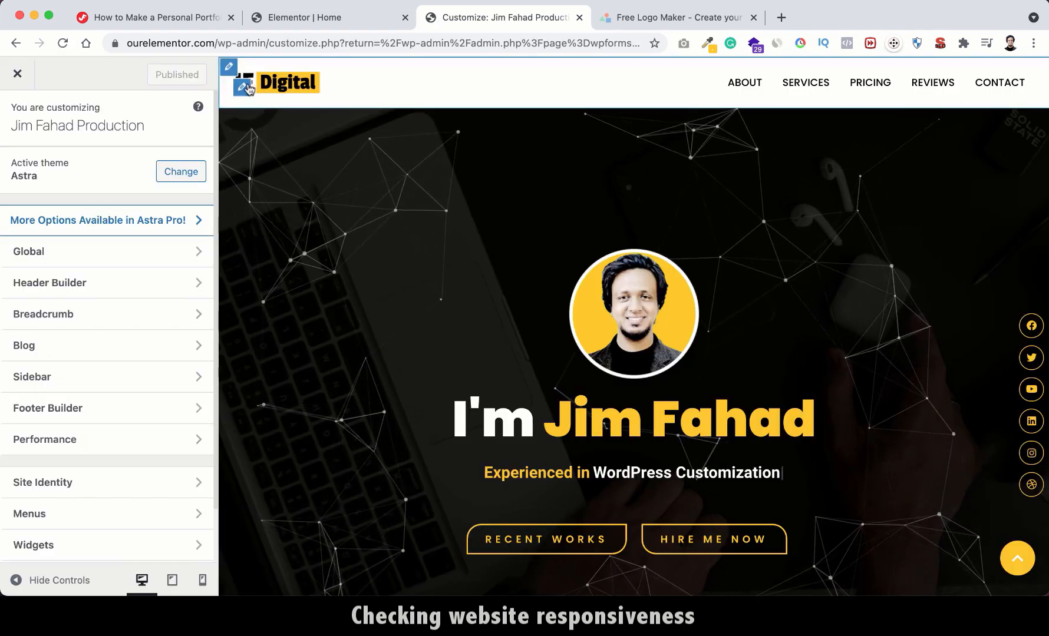
{"action": "left_click", "coordinate": [244, 90]}
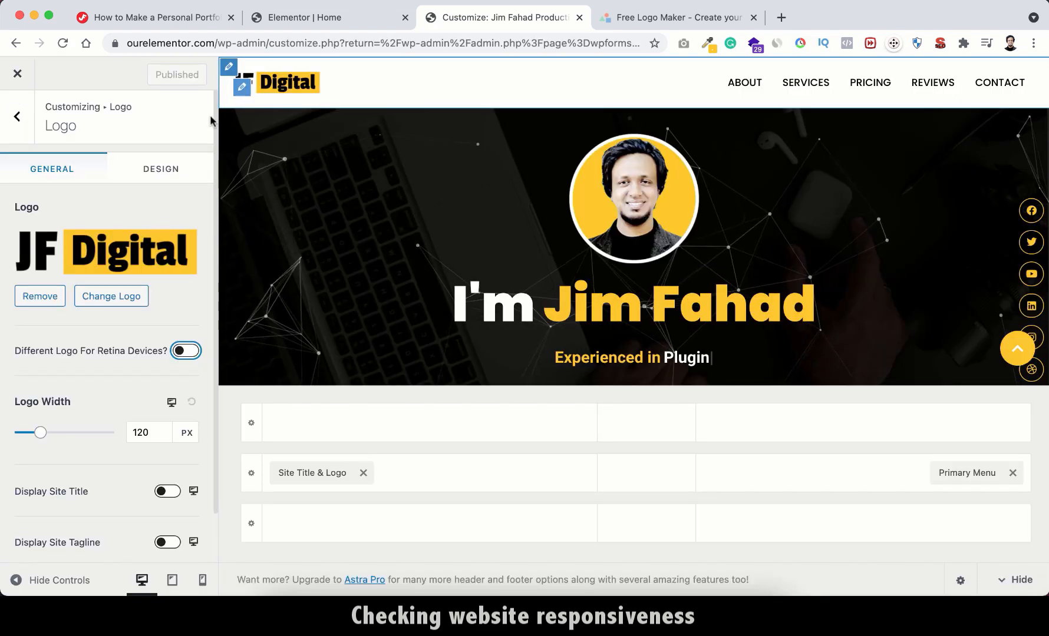
{"action": "scroll", "coordinate": [113, 433], "scroll_direction": "down", "scroll_amount": 2}
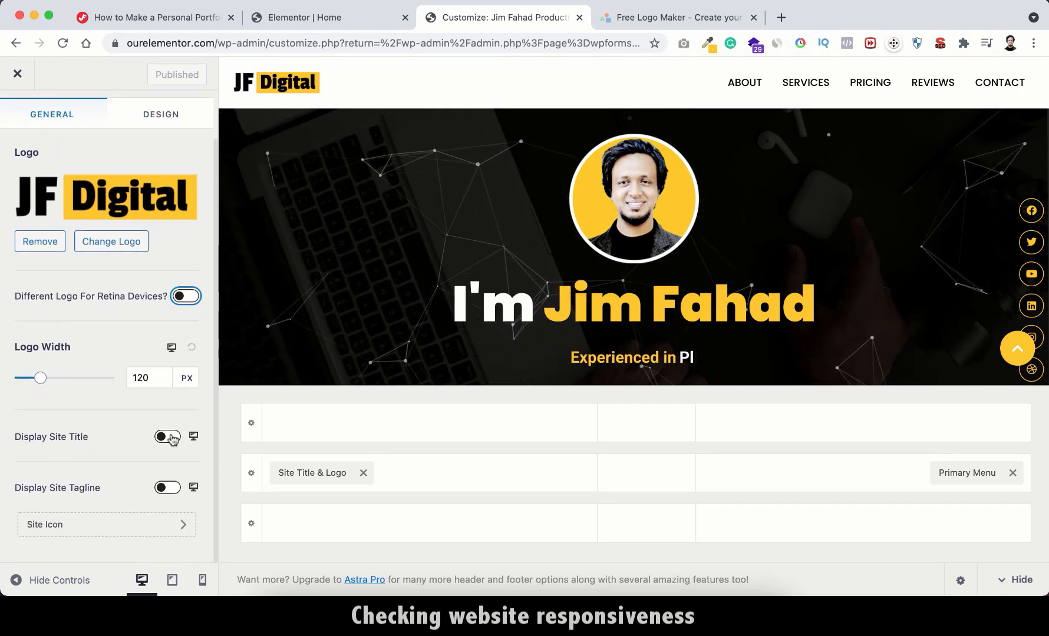
{"action": "left_click", "coordinate": [173, 582]}
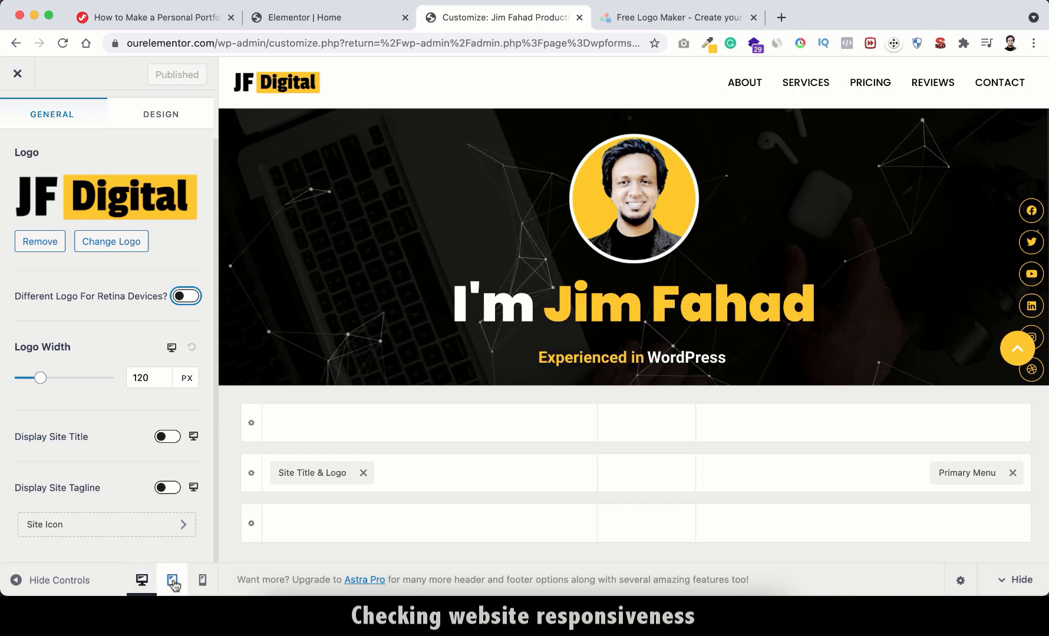
{"action": "scroll", "coordinate": [141, 515], "scroll_direction": "down", "scroll_amount": 1}
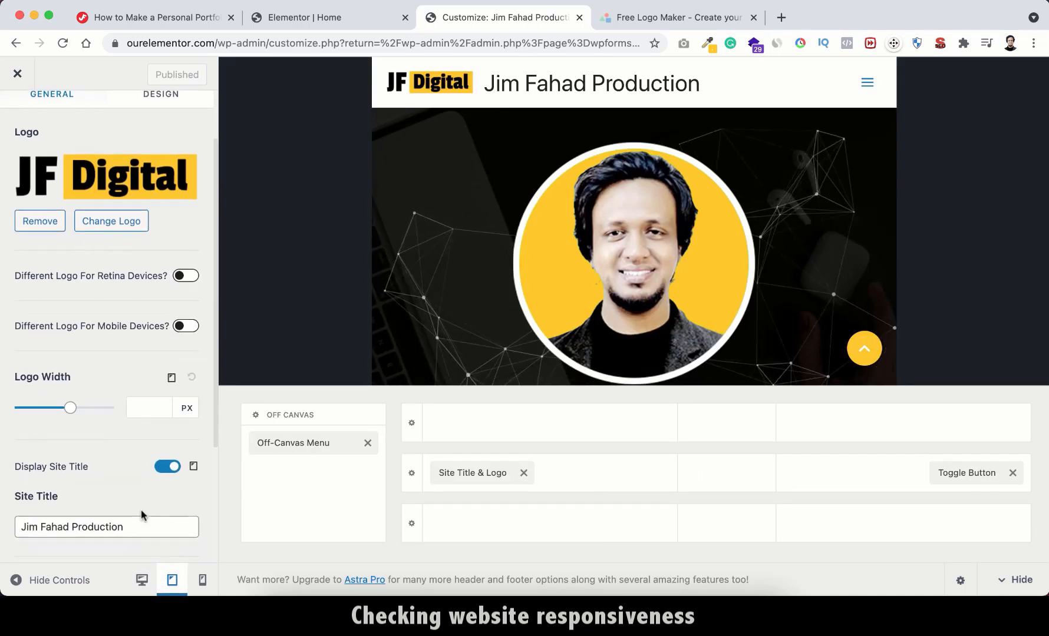
- Turn off Display Site Title for both tablet and mobile views
{"action": "left_click", "coordinate": [167, 467]}
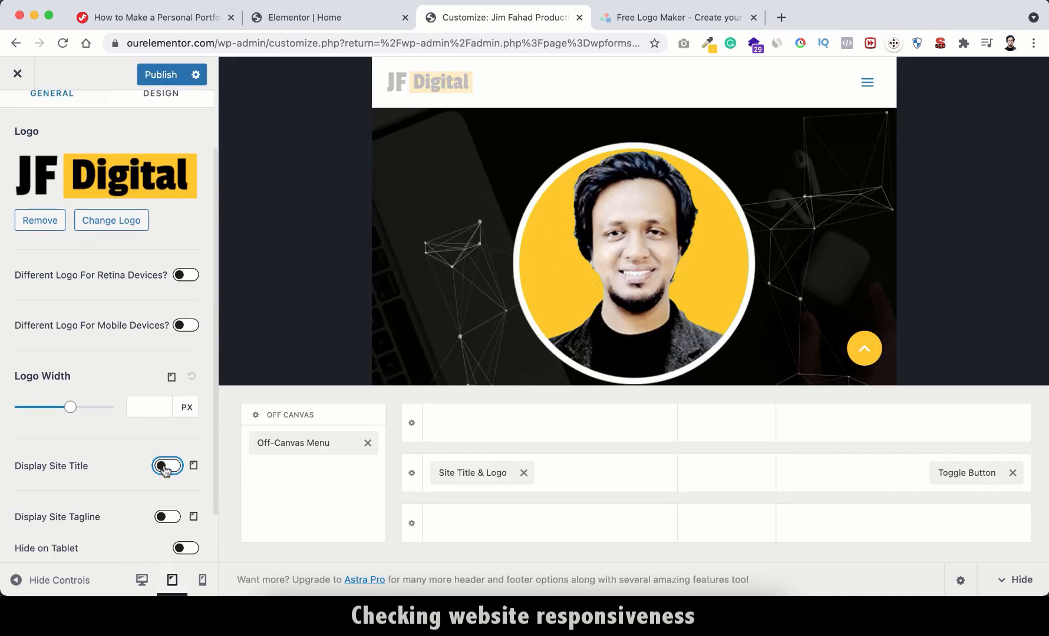
{"action": "left_click", "coordinate": [201, 582]}
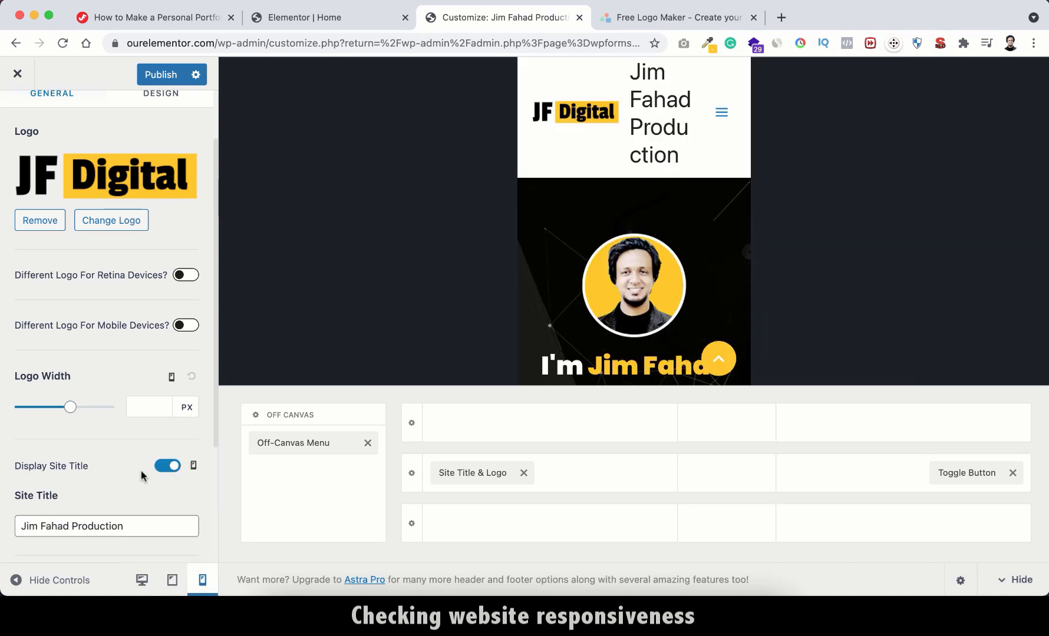
{"action": "left_click", "coordinate": [166, 469]}
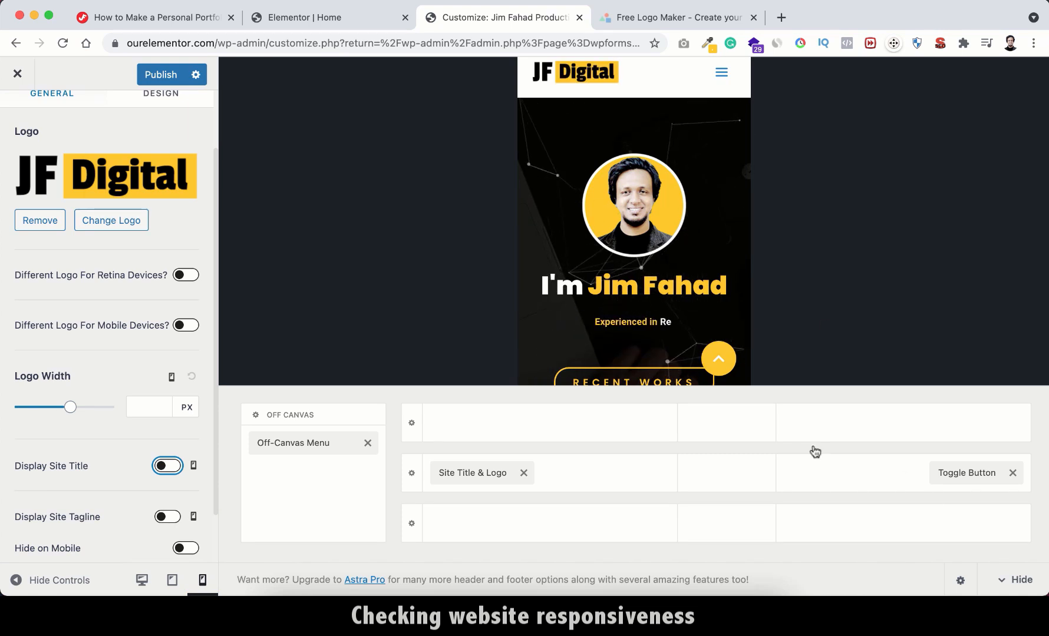
- Collapse the sidebar and test opening and closing the mobile hamburger menu
{"action": "left_click", "coordinate": [1015, 581]}
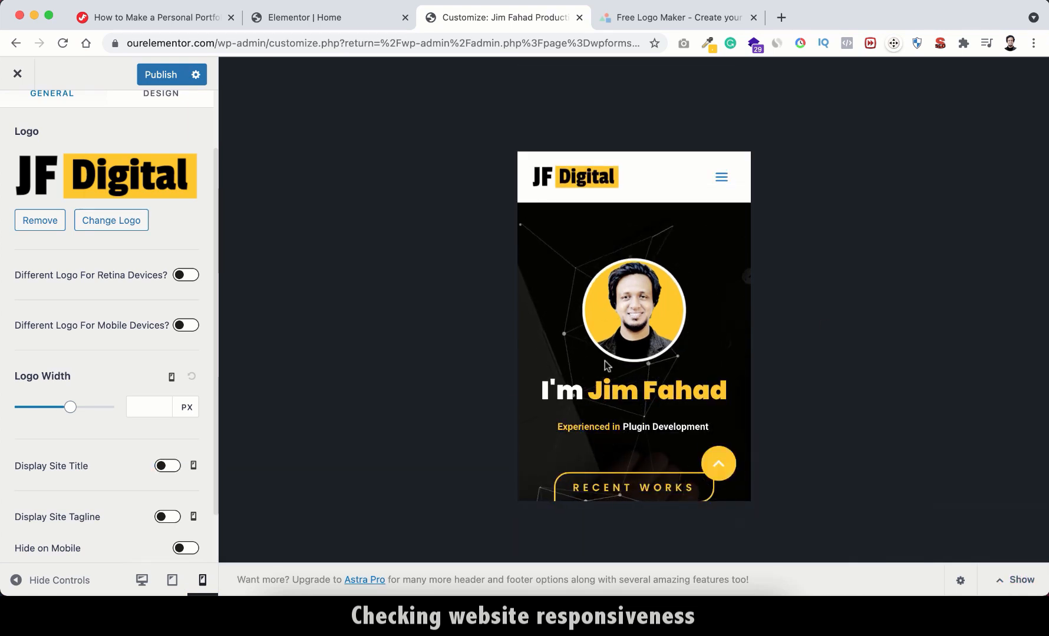
{"action": "left_click", "coordinate": [721, 179]}
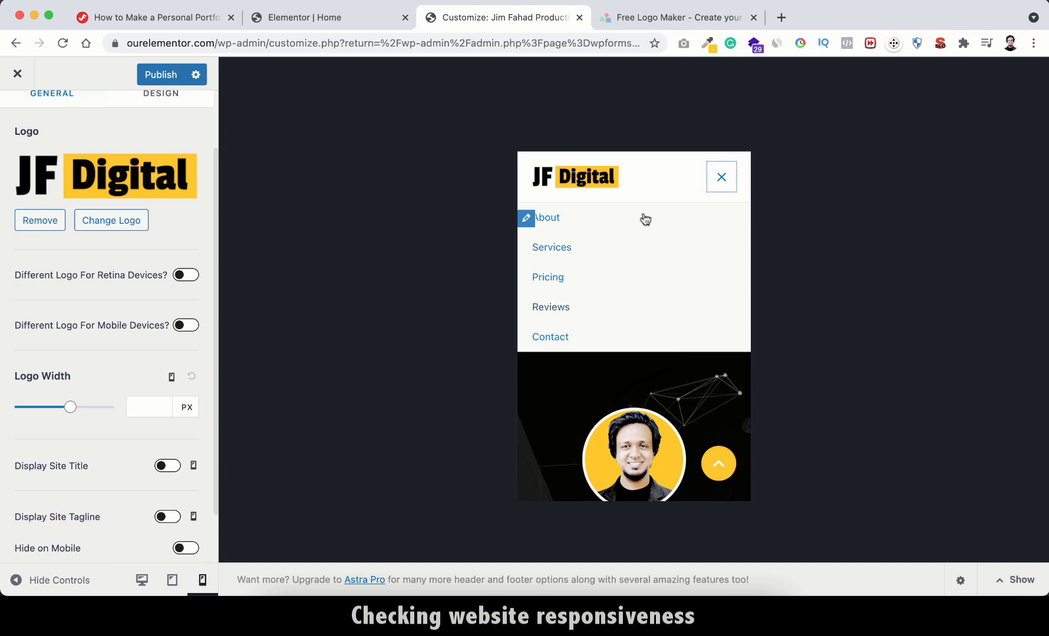
{"action": "left_click", "coordinate": [720, 181]}
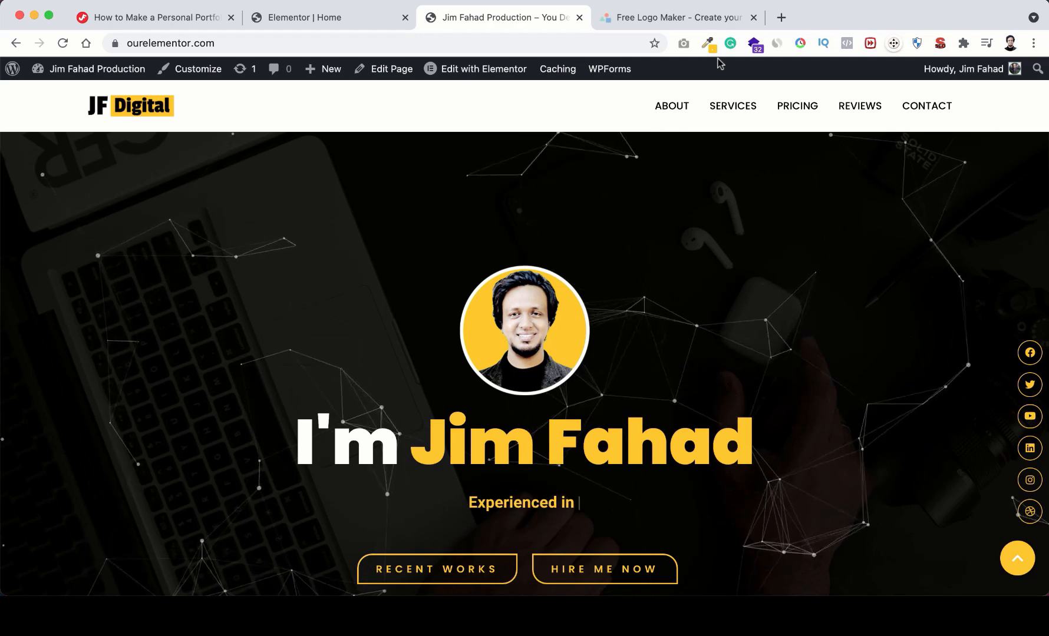
- Scroll the live site to the footer, jump back to top, and test the ABOUT nav link
{"action": "scroll", "coordinate": [718, 59], "scroll_direction": "down", "scroll_amount": 10}
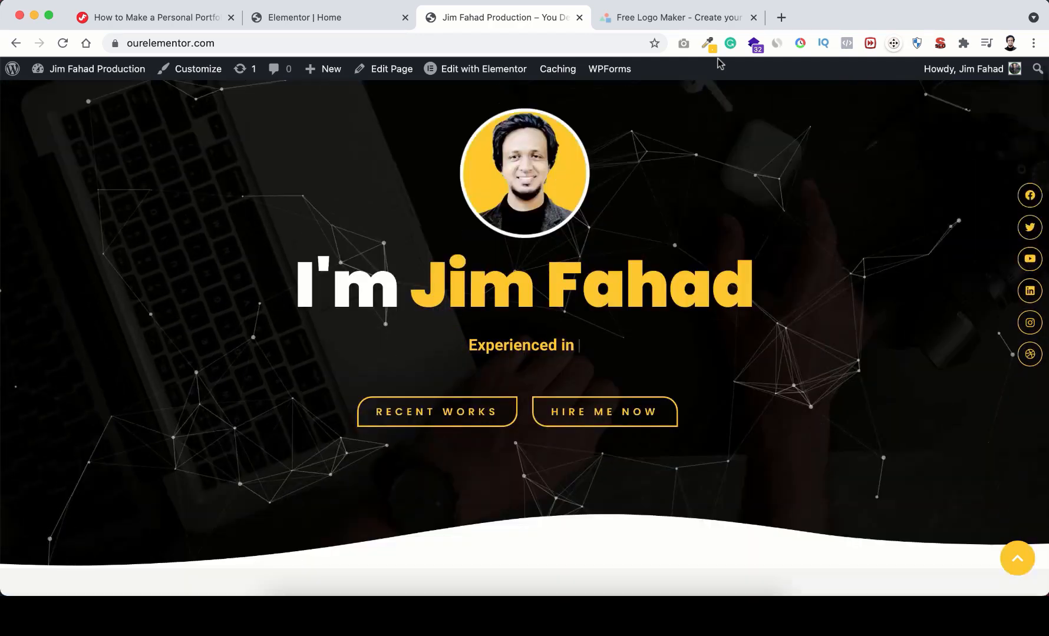
{"action": "scroll", "coordinate": [717, 58], "scroll_direction": "down", "scroll_amount": 5}
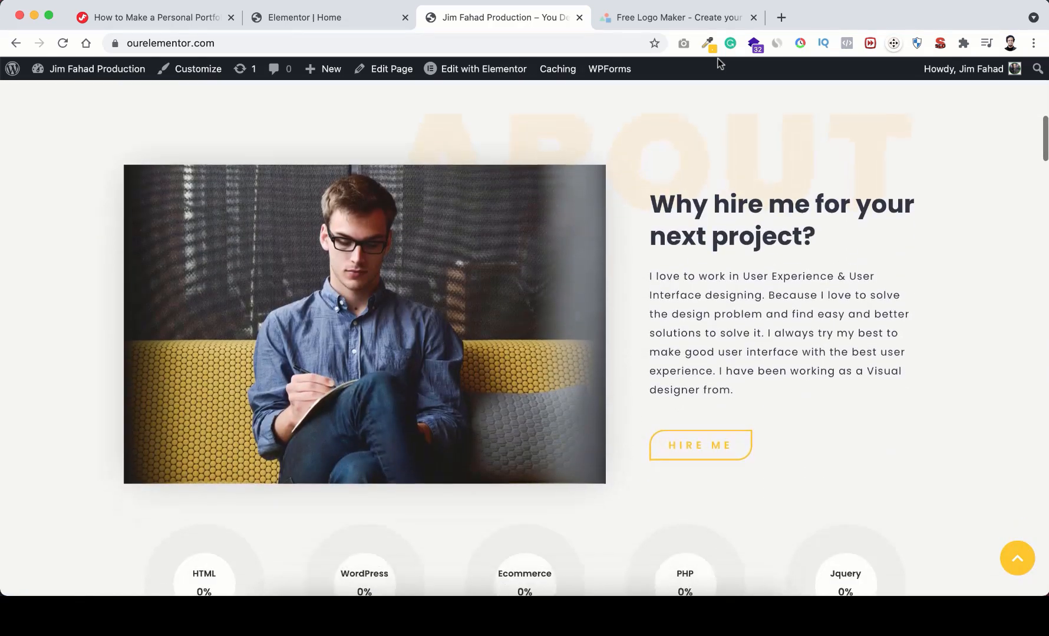
{"action": "scroll", "coordinate": [634, 435], "scroll_direction": "down", "scroll_amount": 15}
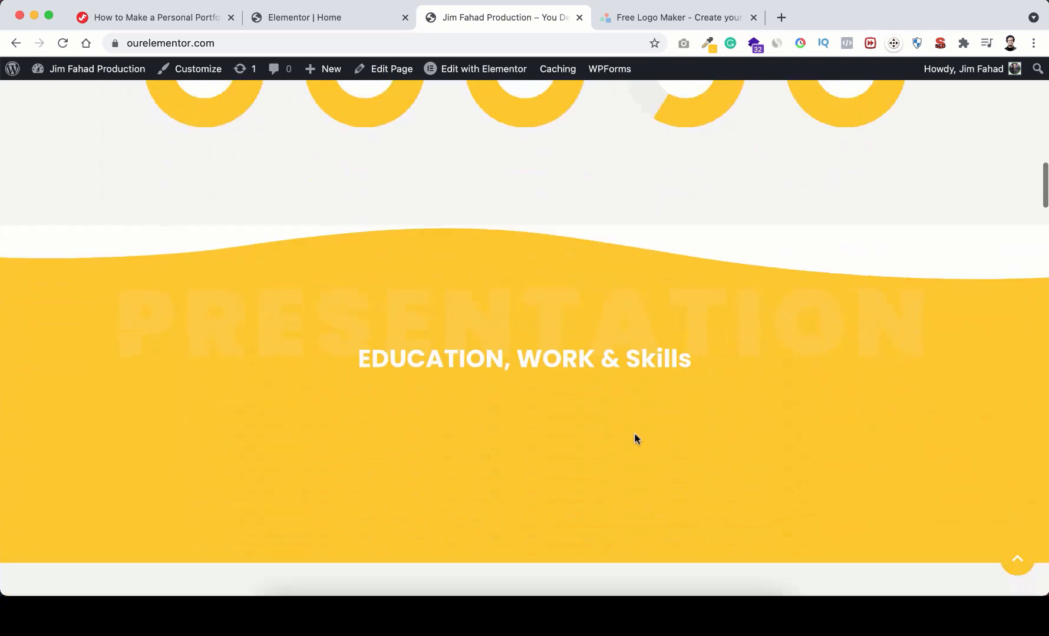
{"action": "scroll", "coordinate": [634, 435], "scroll_direction": "down", "scroll_amount": 6}
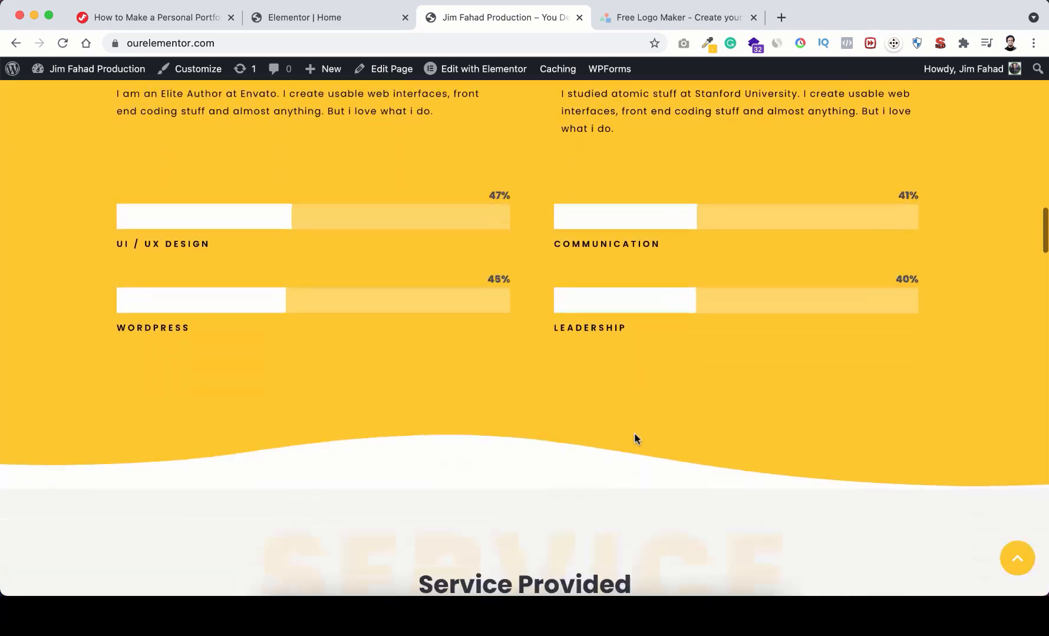
{"action": "scroll", "coordinate": [635, 434], "scroll_direction": "down", "scroll_amount": 15}
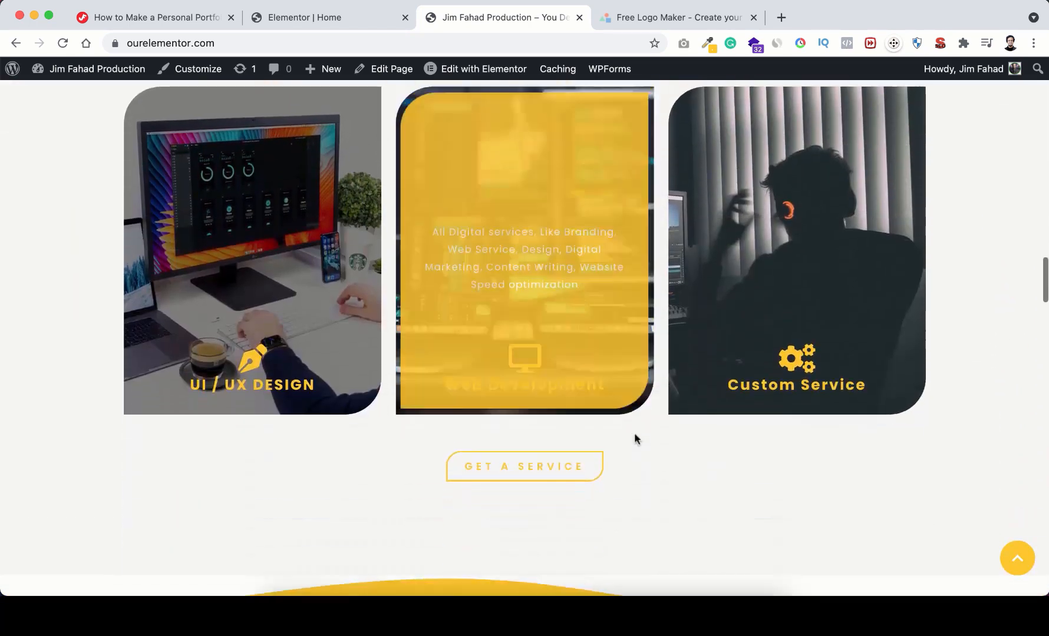
{"action": "scroll", "coordinate": [636, 439], "scroll_direction": "down", "scroll_amount": 15}
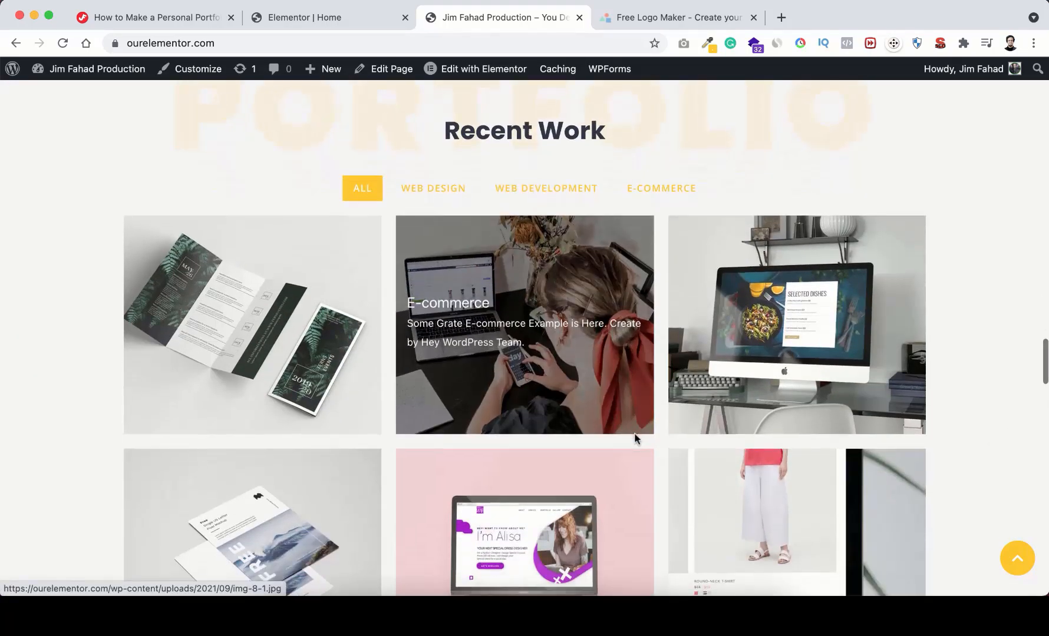
{"action": "scroll", "coordinate": [665, 461], "scroll_direction": "down", "scroll_amount": 12}
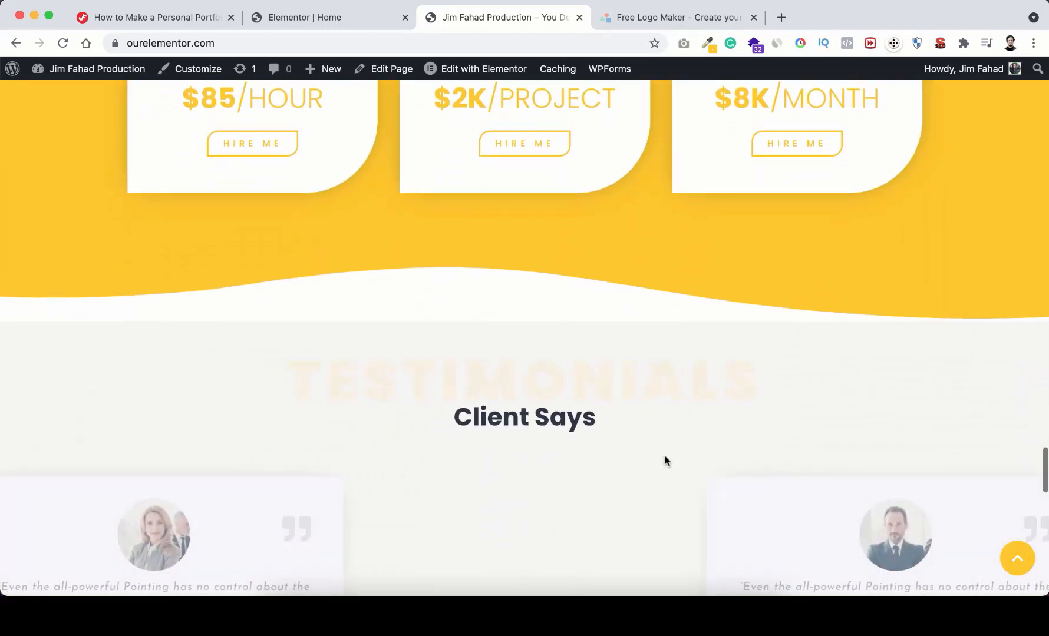
{"action": "scroll", "coordinate": [663, 455], "scroll_direction": "down", "scroll_amount": 10}
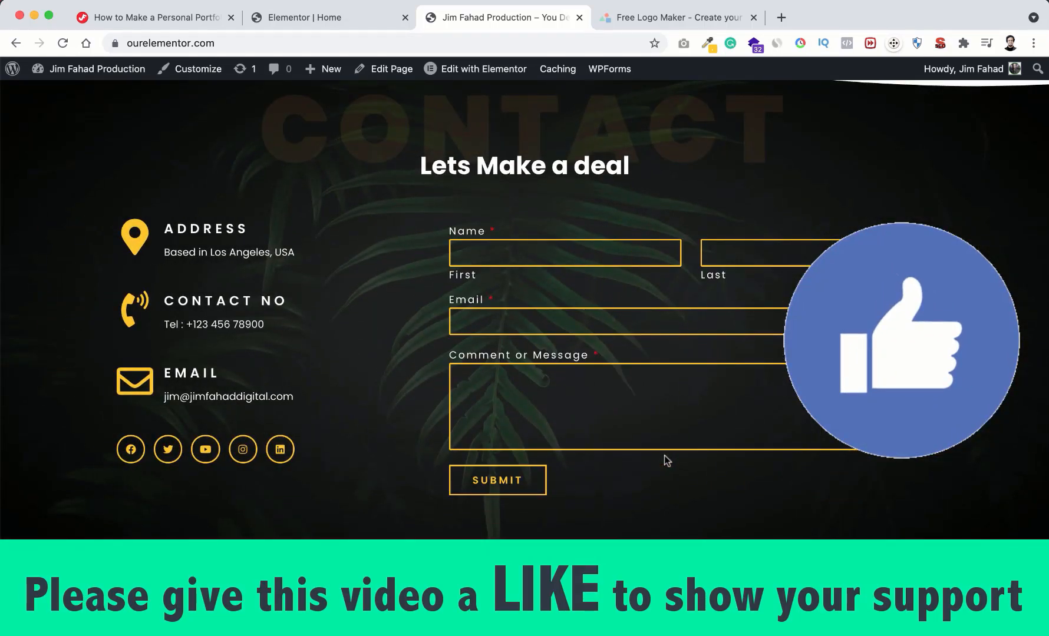
{"action": "scroll", "coordinate": [663, 456], "scroll_direction": "down", "scroll_amount": 2}
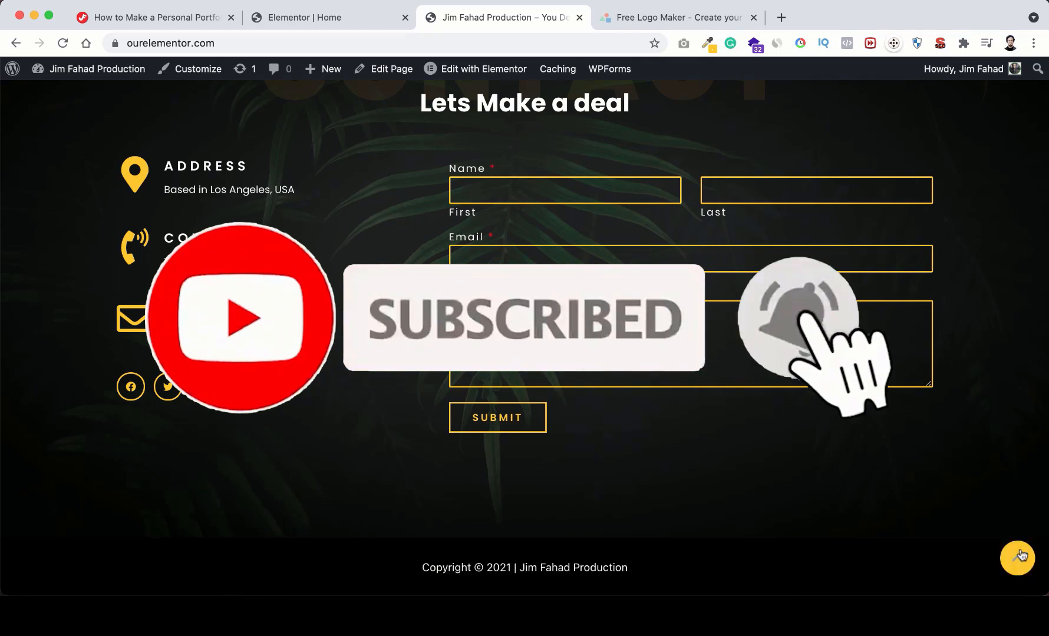
{"action": "left_click", "coordinate": [1018, 558]}
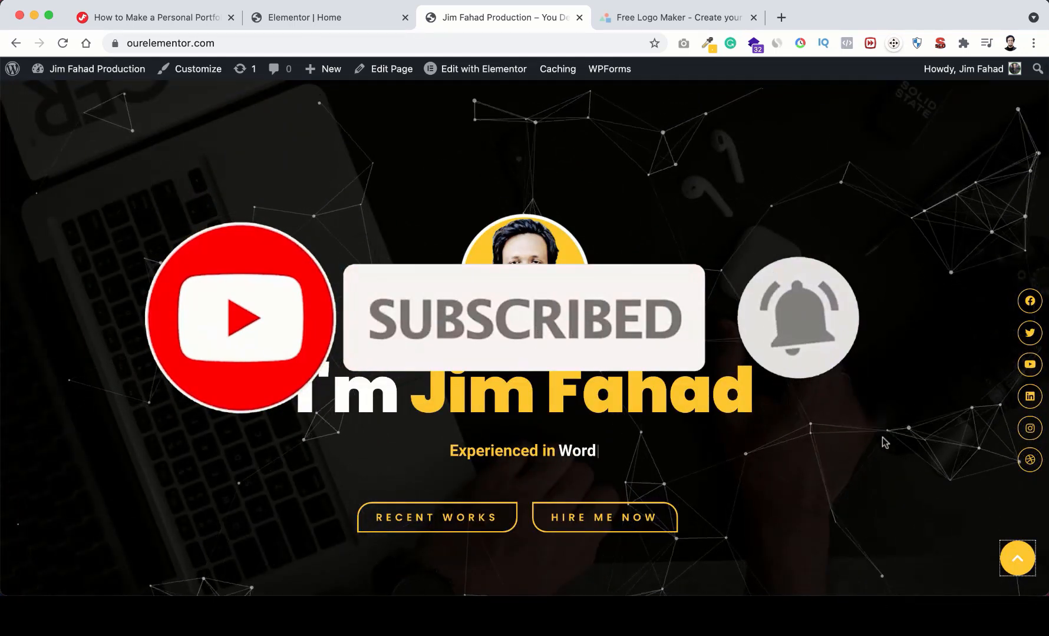
{"action": "left_click", "coordinate": [677, 107]}
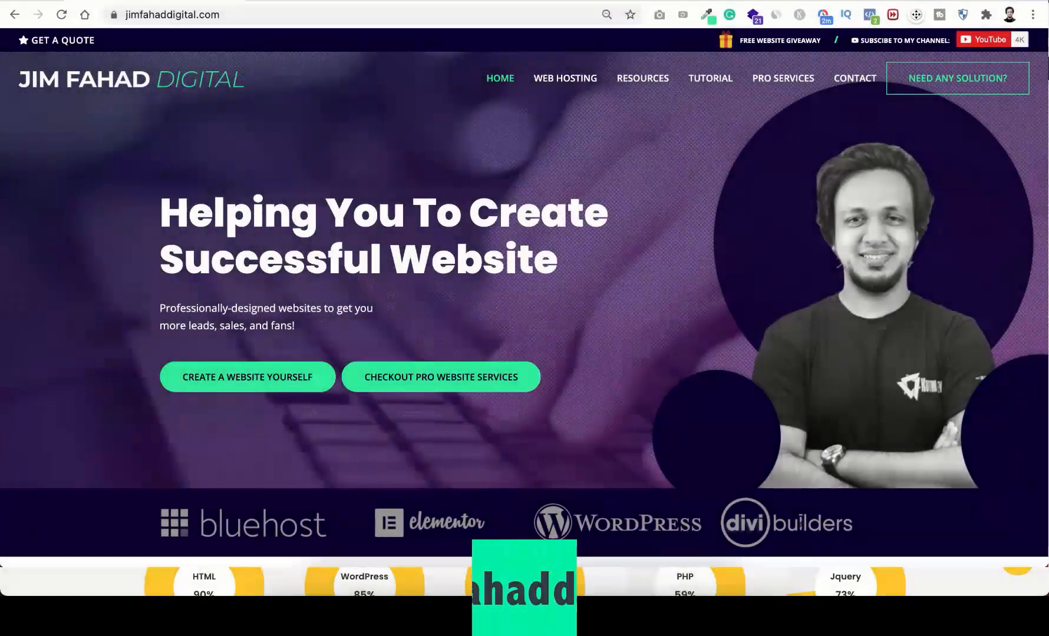